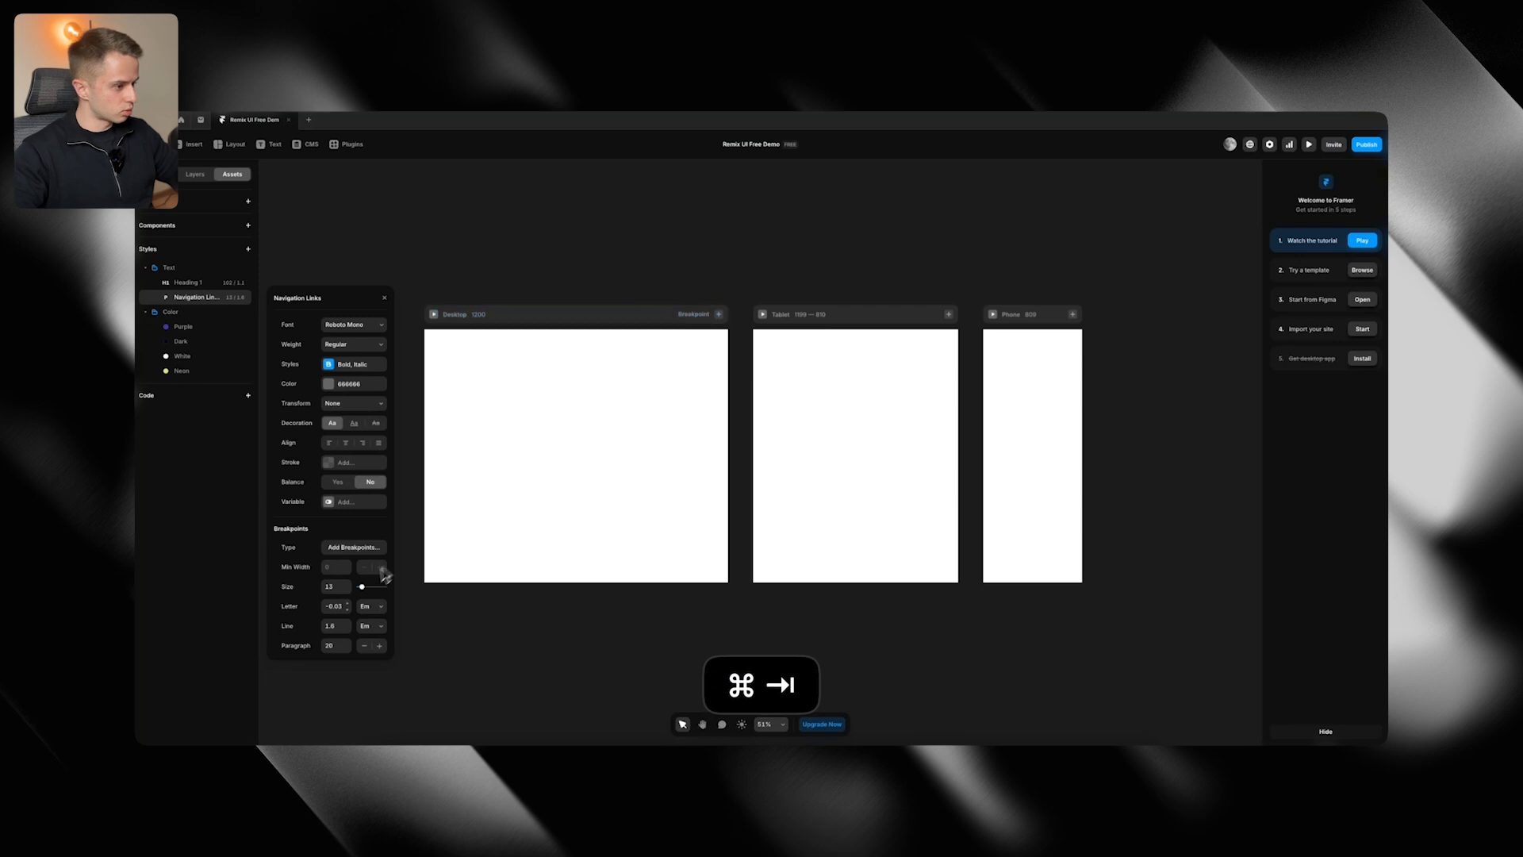
Set the Navigation Links text style to letter spacing 0.1 em, line height 1.2 em and the Dark color, checking against the Origin site
{"action": "left_click", "coordinate": [340, 606]}
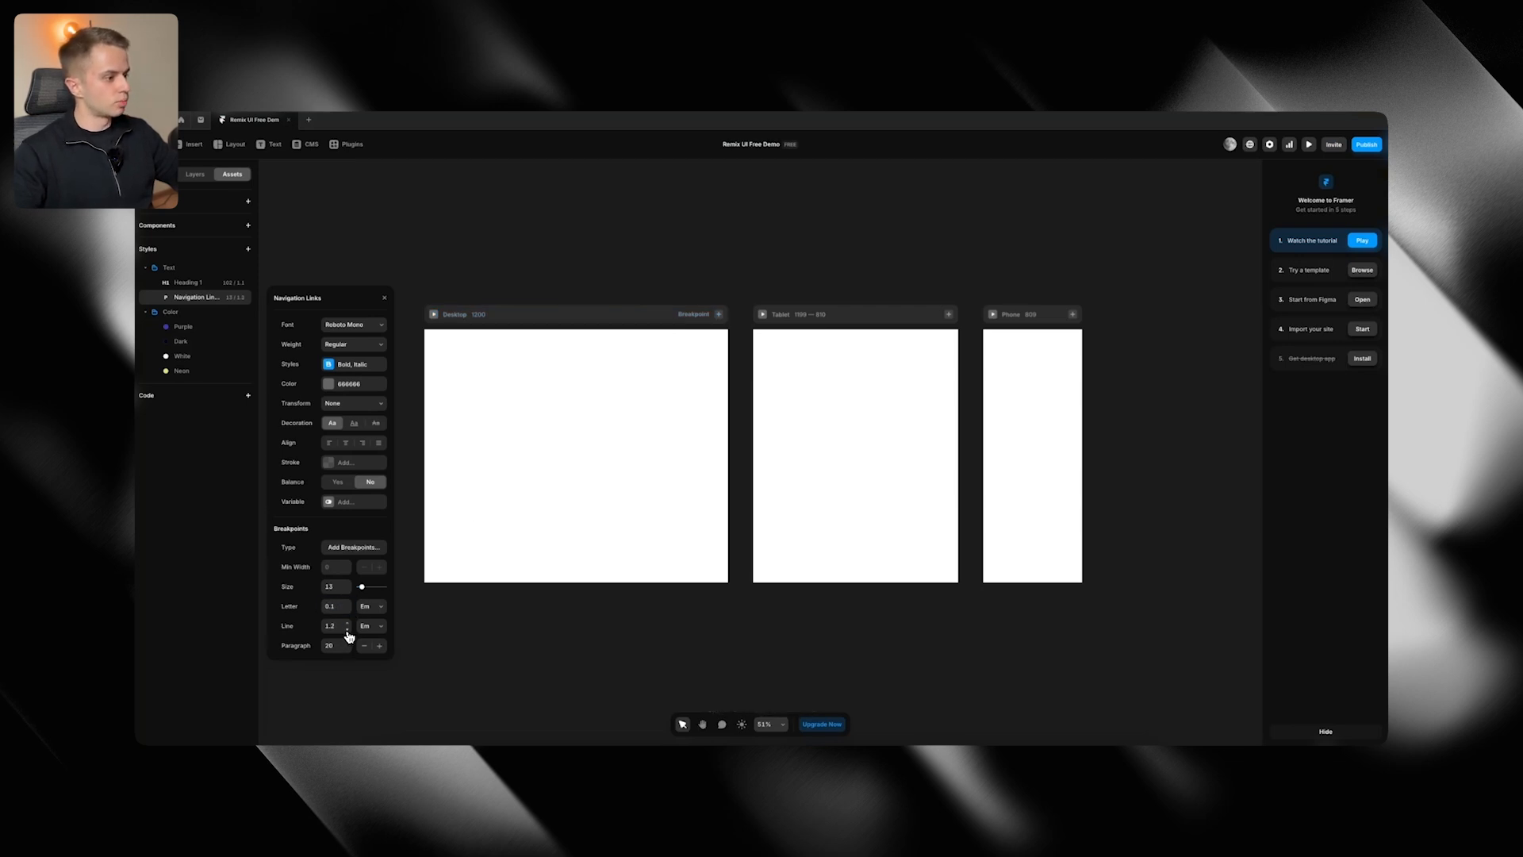
{"action": "key", "text": "super+Tab"}
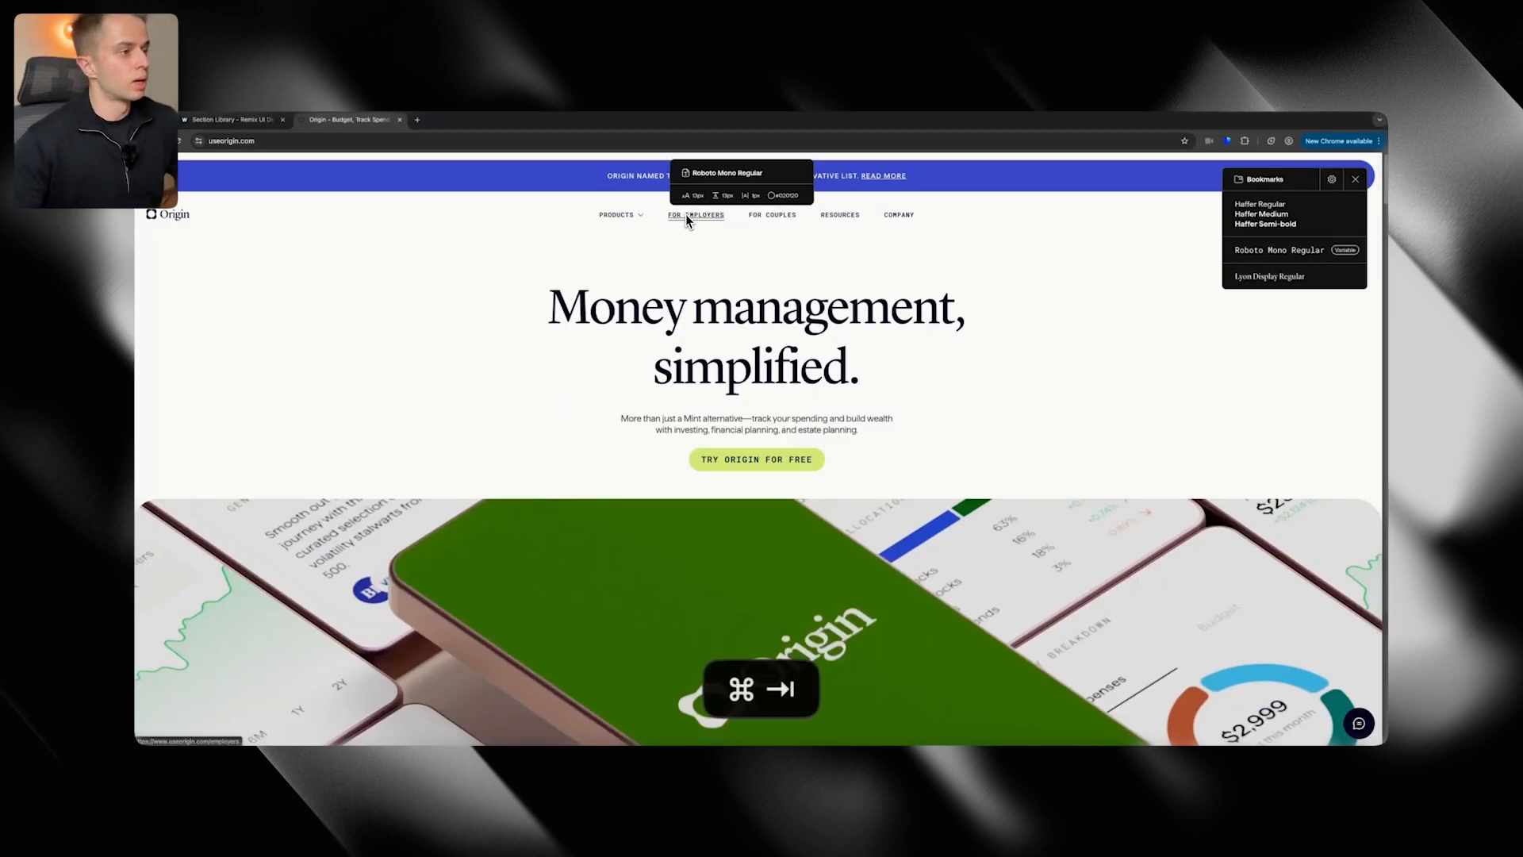
{"action": "key", "text": "super+Tab"}
{"action": "left_click", "coordinate": [365, 385]}
{"action": "left_click", "coordinate": [330, 494]}
Check the hero paragraph's typography on the Origin site in the browser and add a new paragraph text style in Framer
{"action": "key", "text": "super+Tab"}
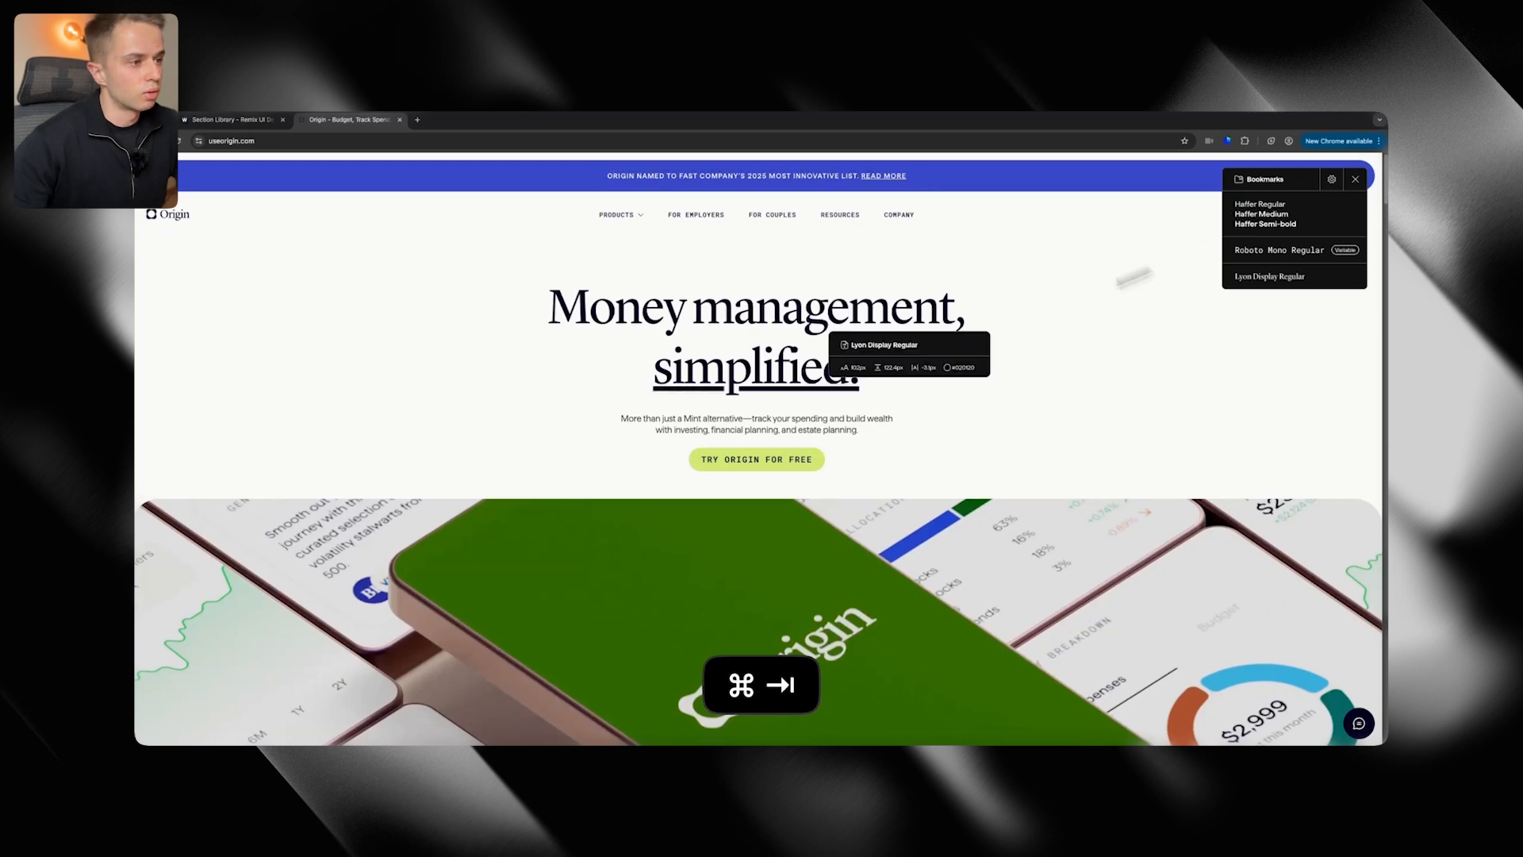
{"action": "mouse_move", "coordinate": [783, 437]}
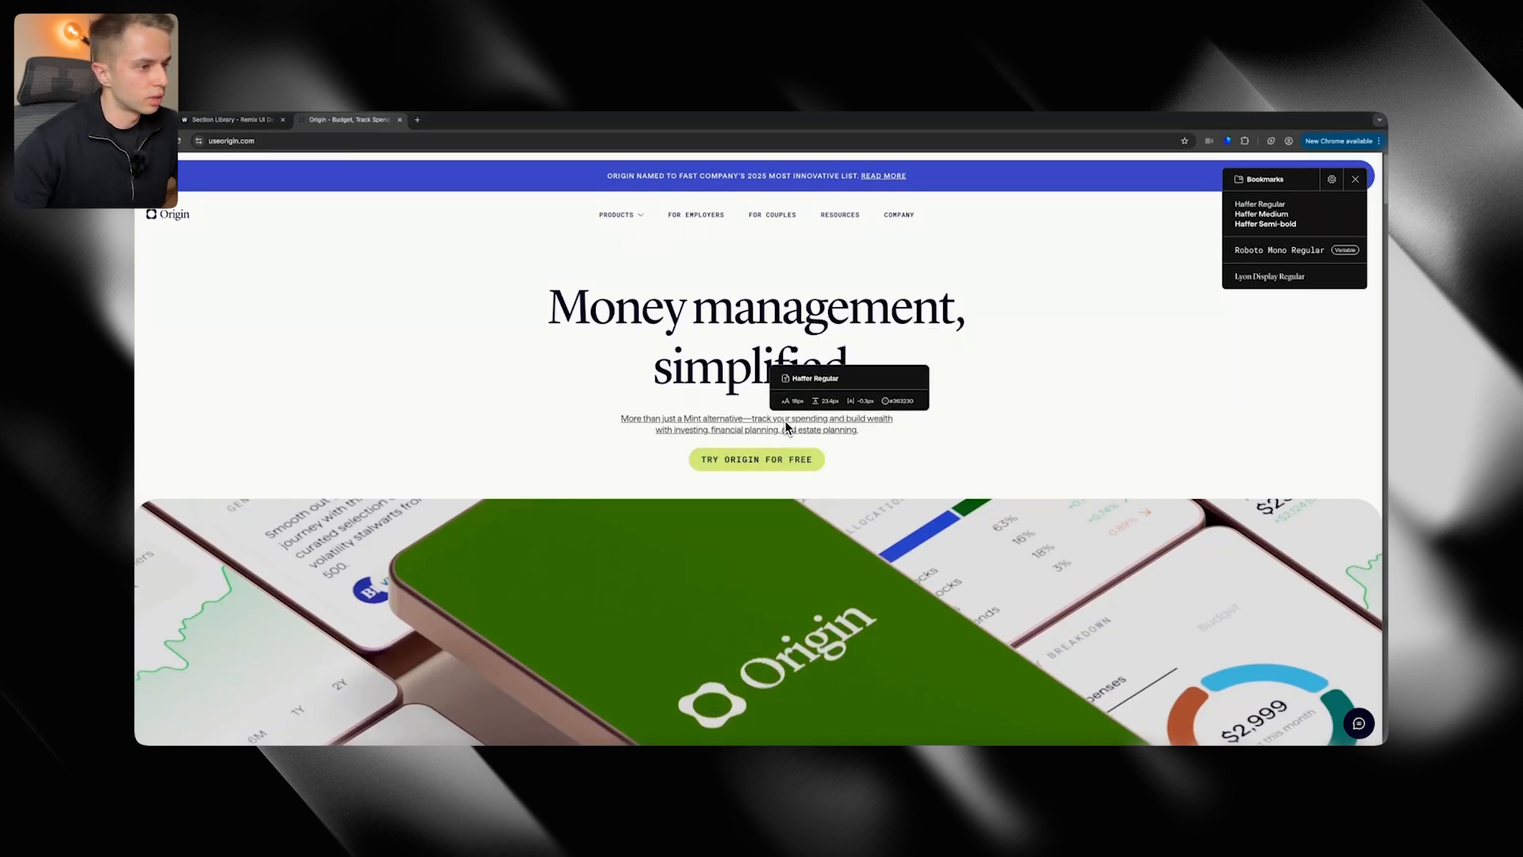
{"action": "key", "text": "super+Tab"}
{"action": "key", "text": "super+Tab"}
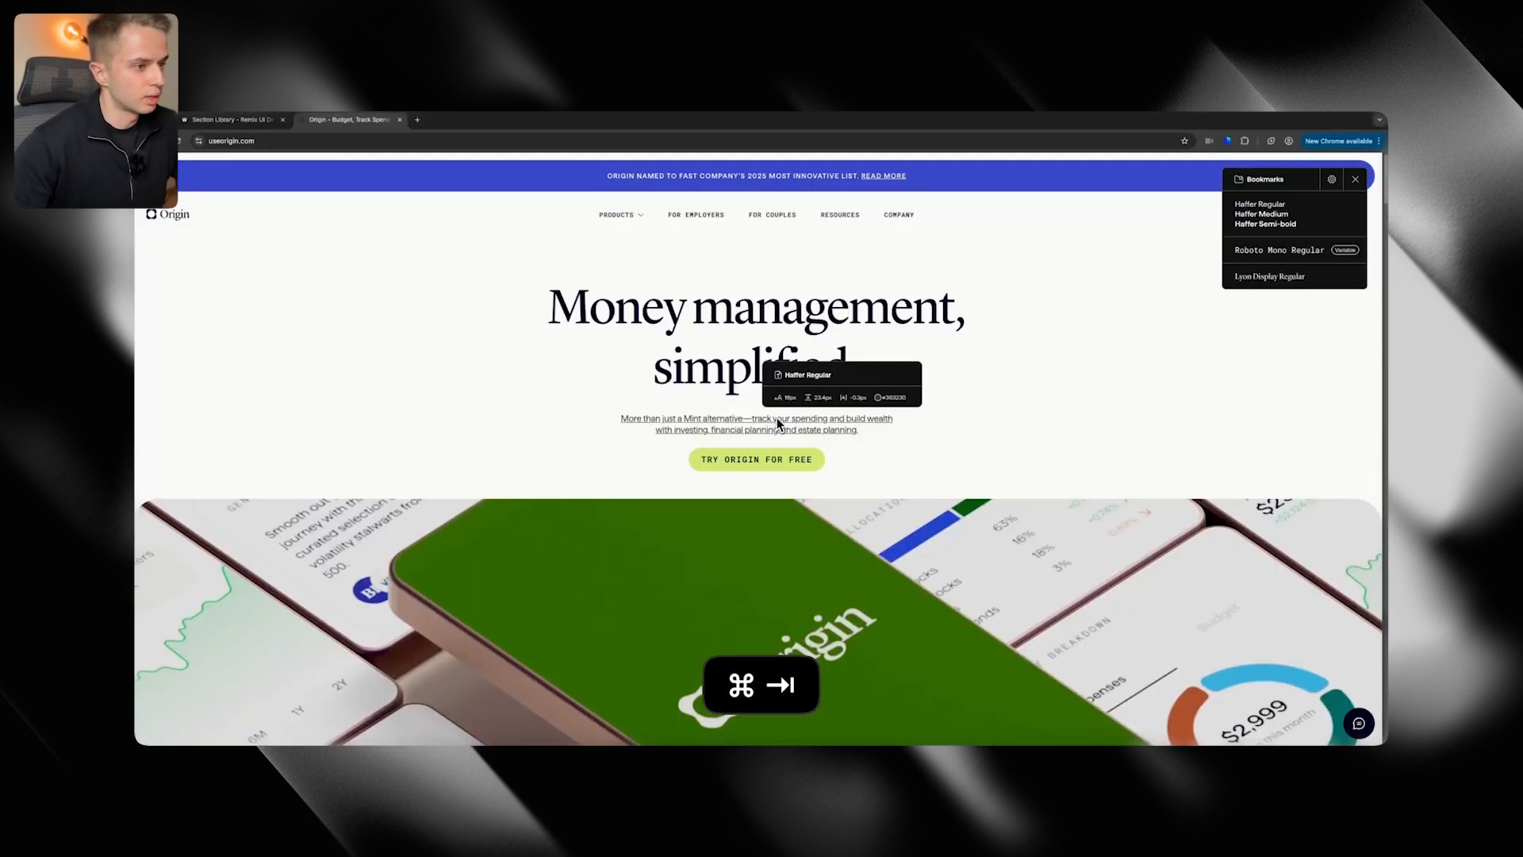
{"action": "key", "text": "super+Tab"}
{"action": "left_click", "coordinate": [236, 255]}
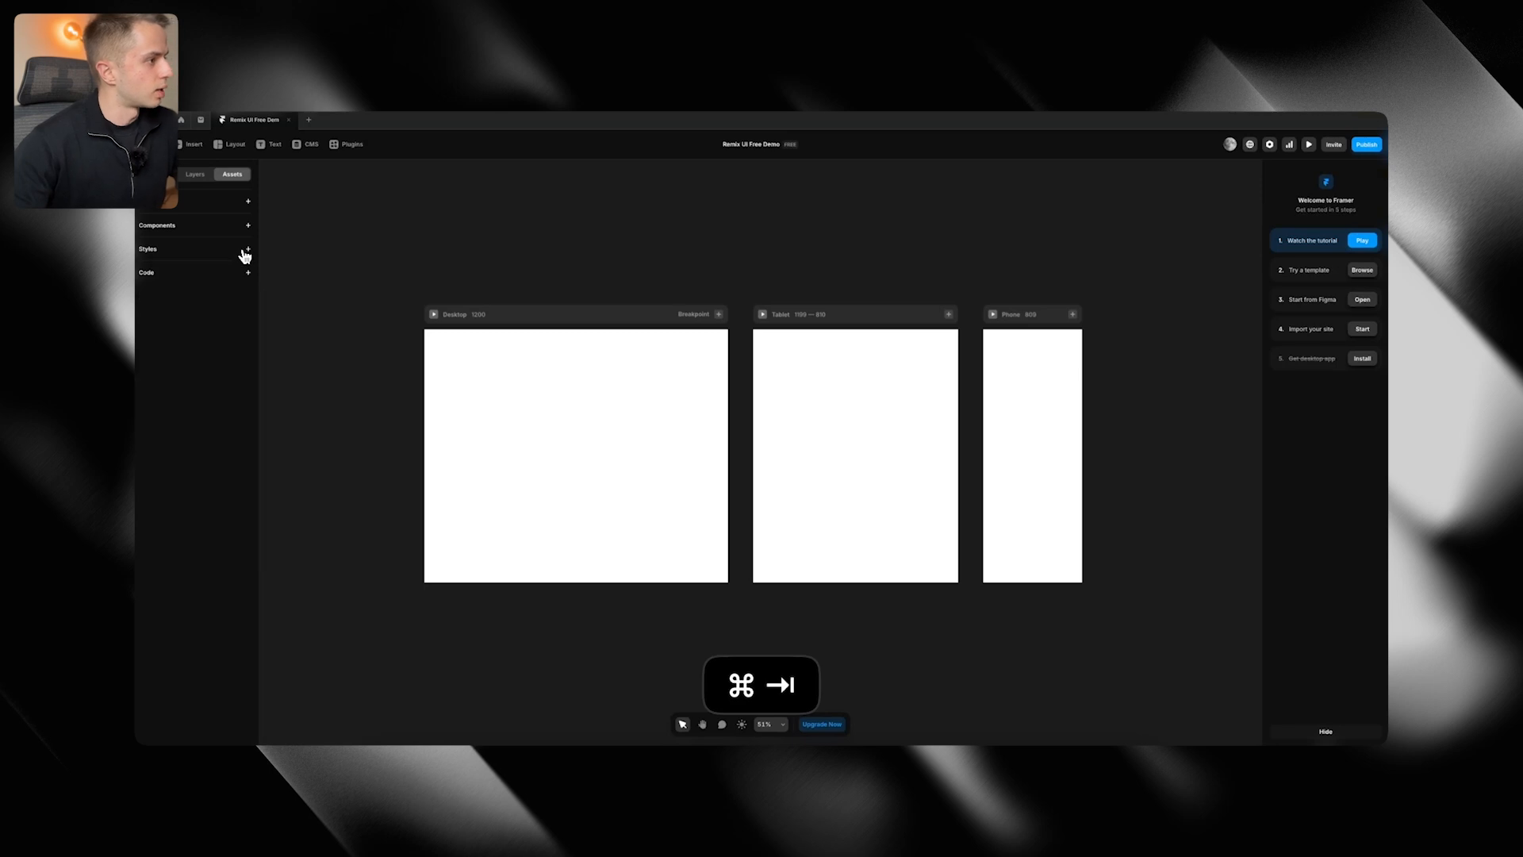
{"action": "left_click", "coordinate": [249, 249]}
{"action": "left_click", "coordinate": [312, 262]}
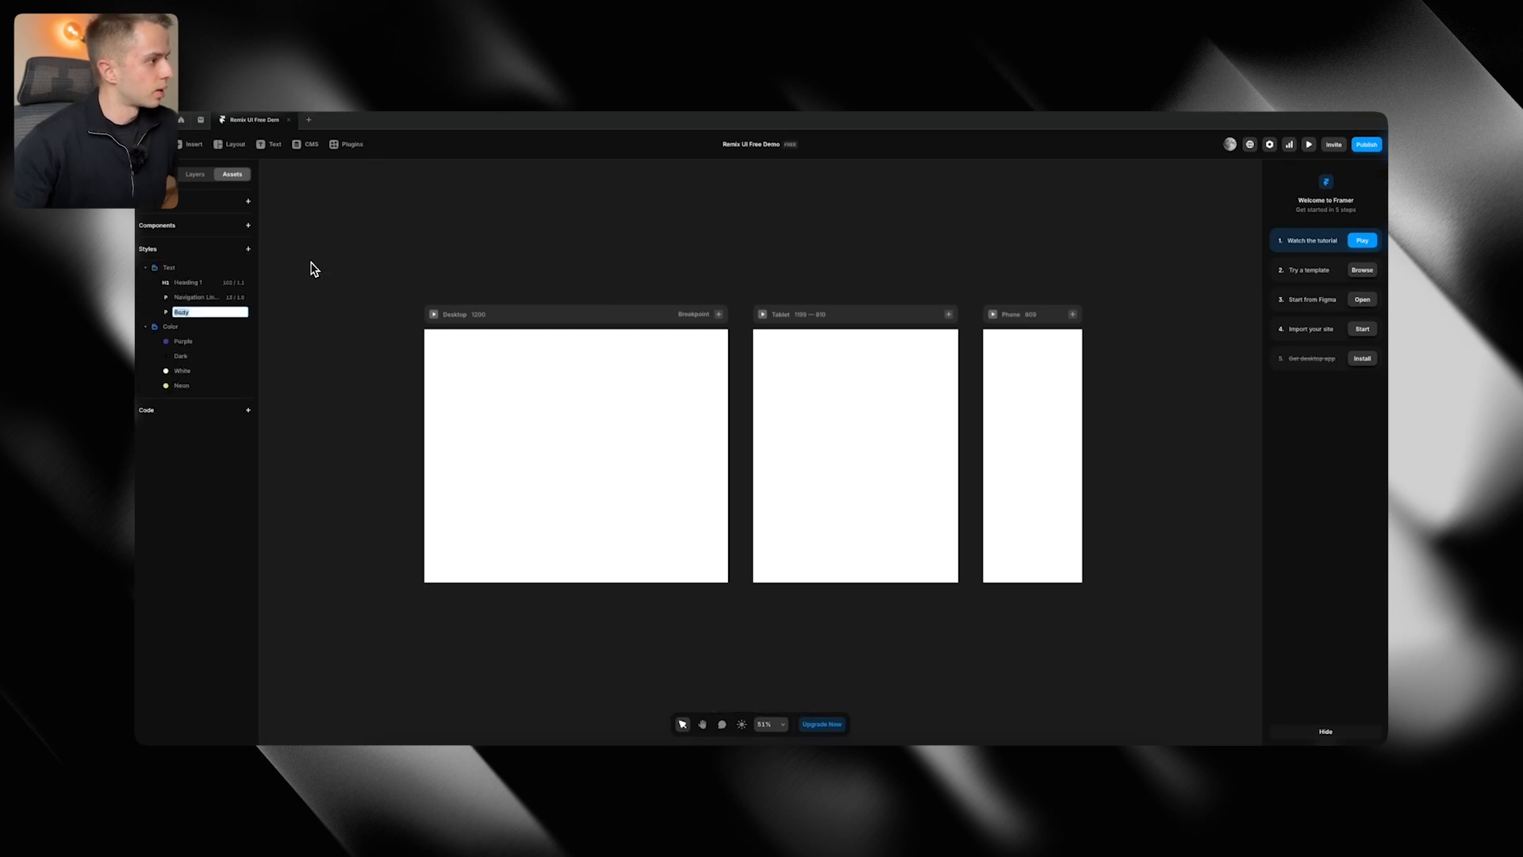
Name the new paragraph text style P18 and set its color to the Dark style
{"action": "key", "text": "super+Tab"}
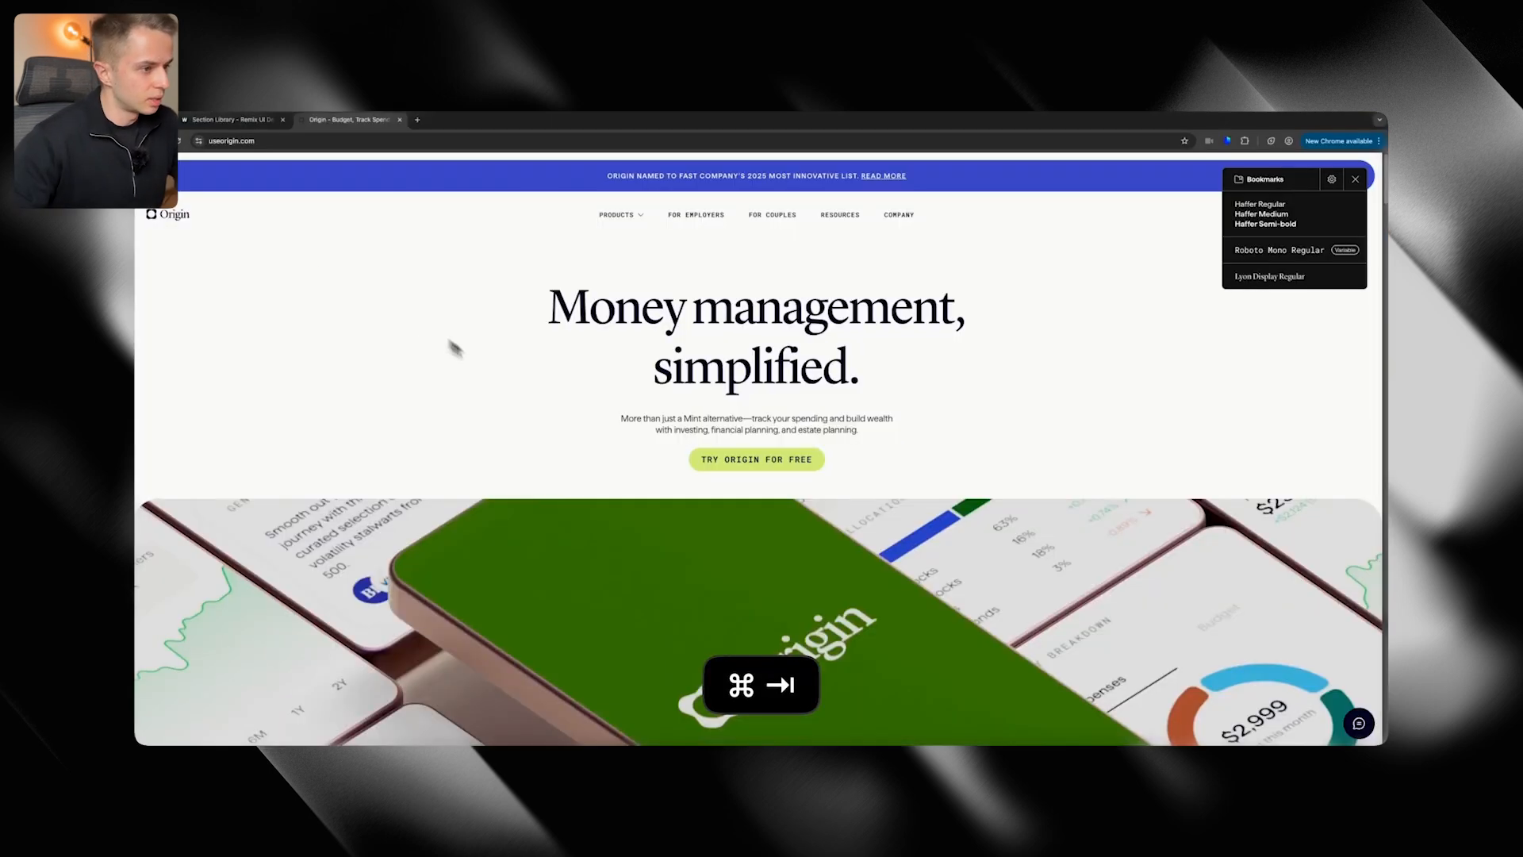
{"action": "key", "text": "super+Tab"}
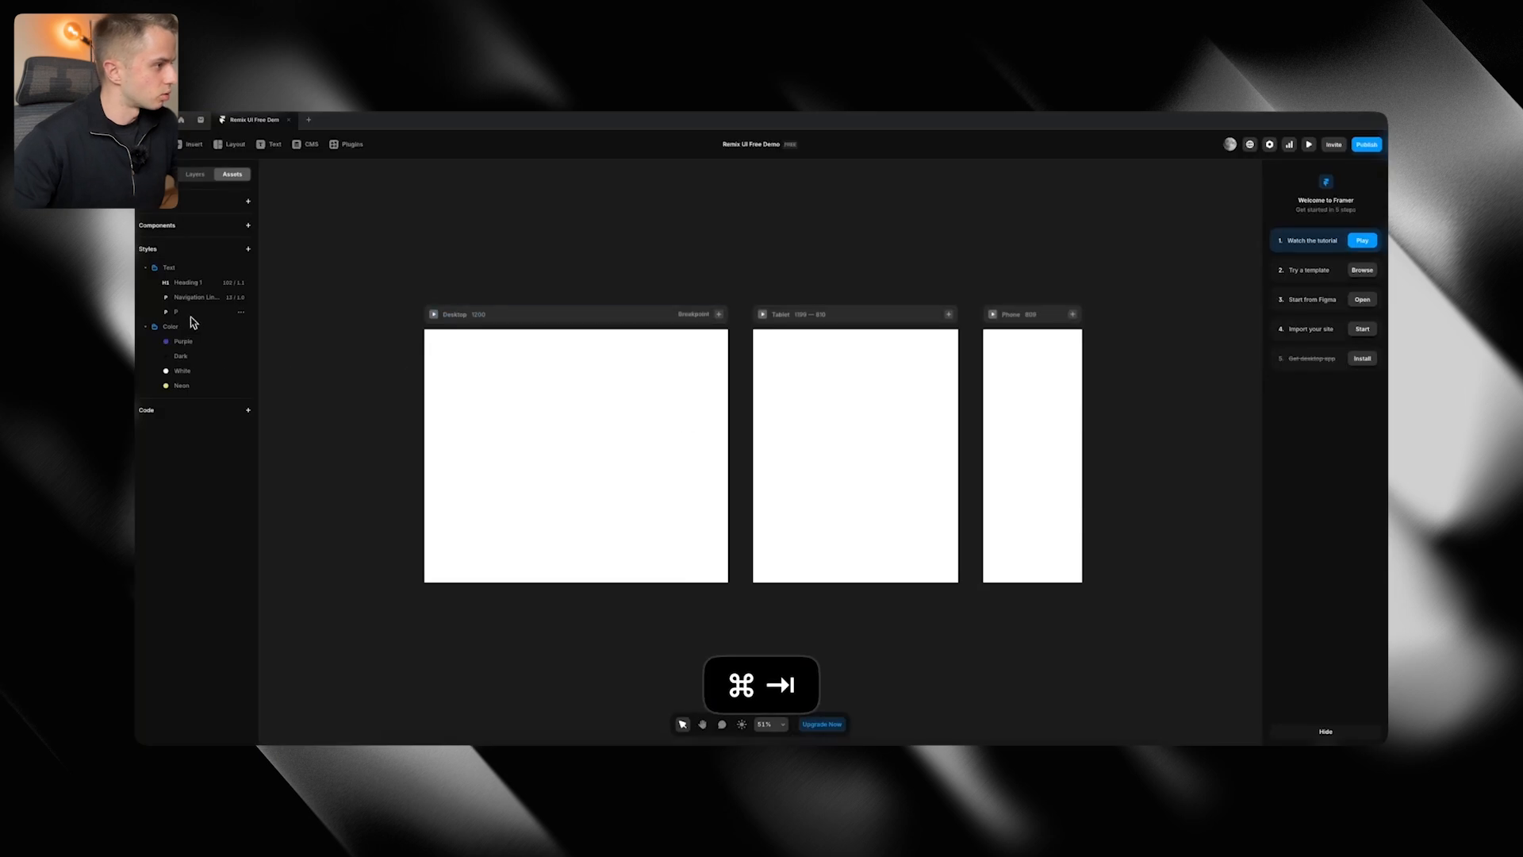
{"action": "double_click", "coordinate": [192, 317]}
{"action": "type", "text": "18"}
{"action": "key", "text": "Return"}
{"action": "left_click", "coordinate": [197, 314]}
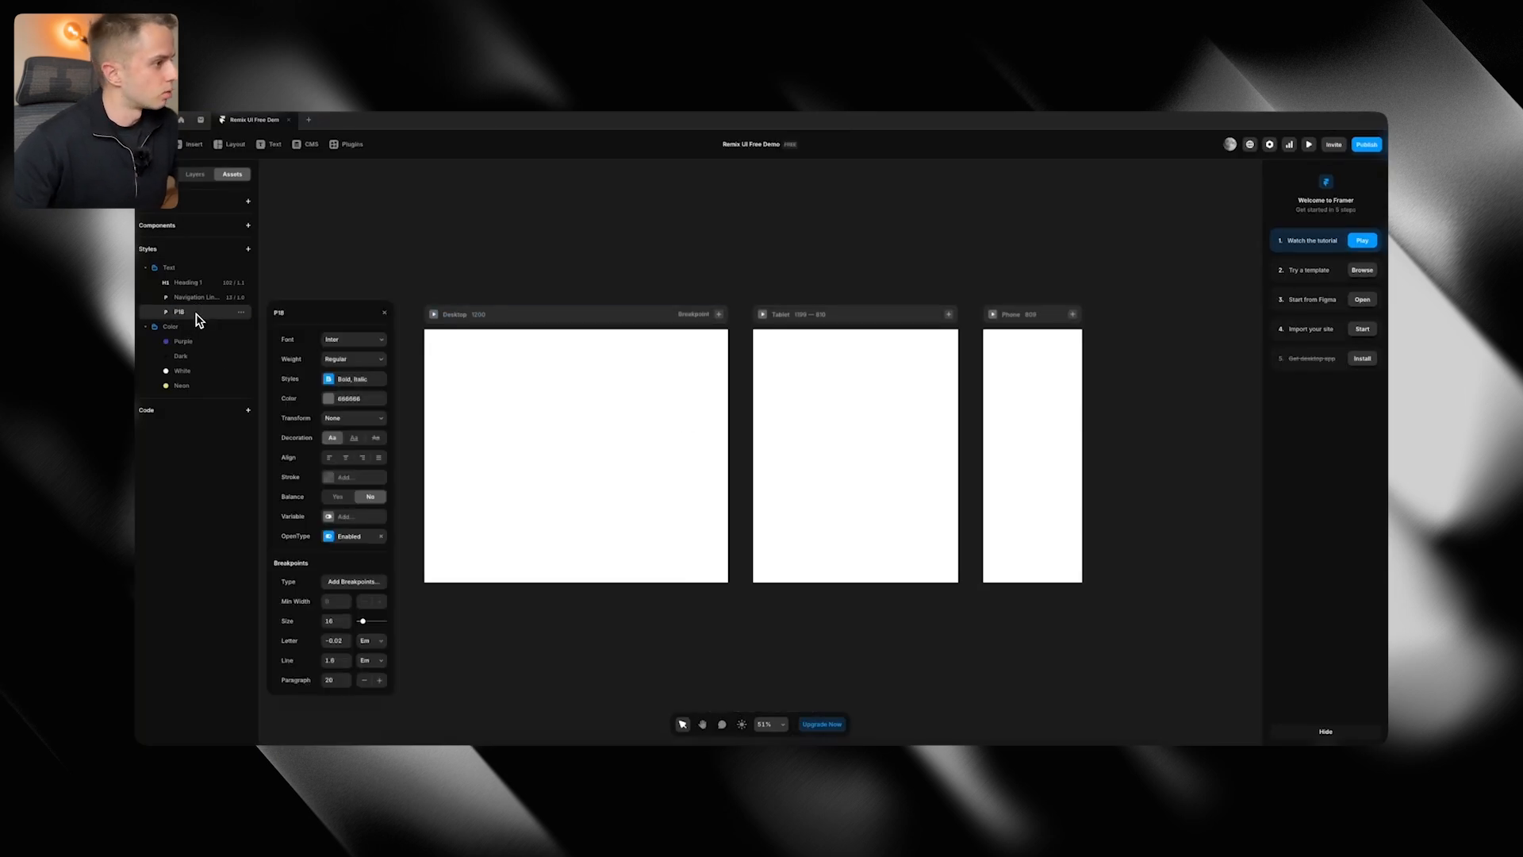
{"action": "left_click", "coordinate": [357, 399]}
{"action": "left_click", "coordinate": [331, 506]}
{"action": "left_click", "coordinate": [277, 313]}
Check the typography of the TRY ORIGIN FOR FREE button in the browser and add a paragraph text style named CTA in Framer
{"action": "key", "text": "super+Tab"}
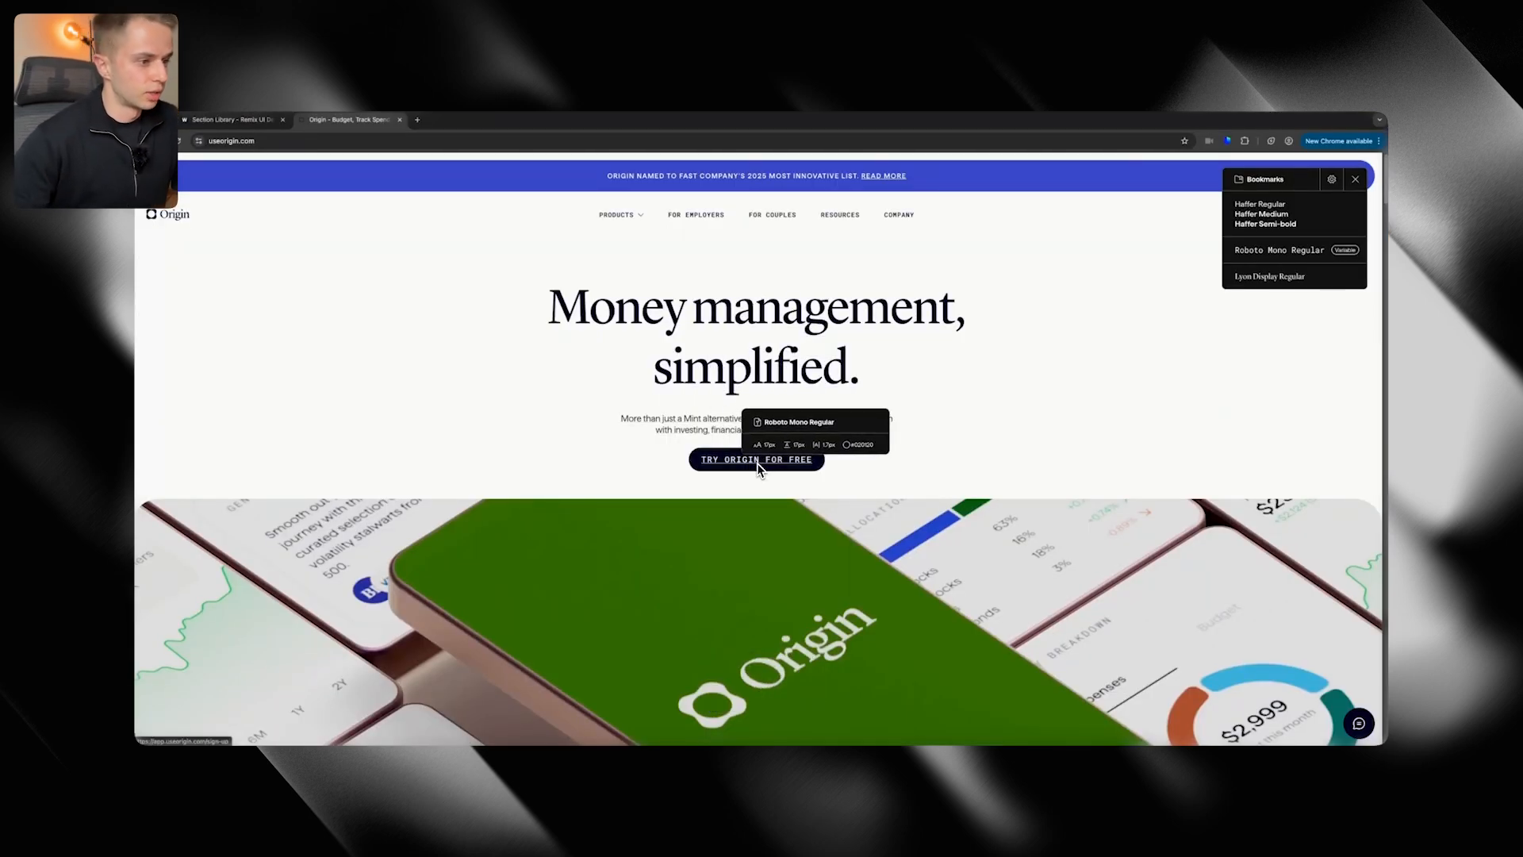
{"action": "key", "text": "super+Tab"}
{"action": "left_click", "coordinate": [249, 249]}
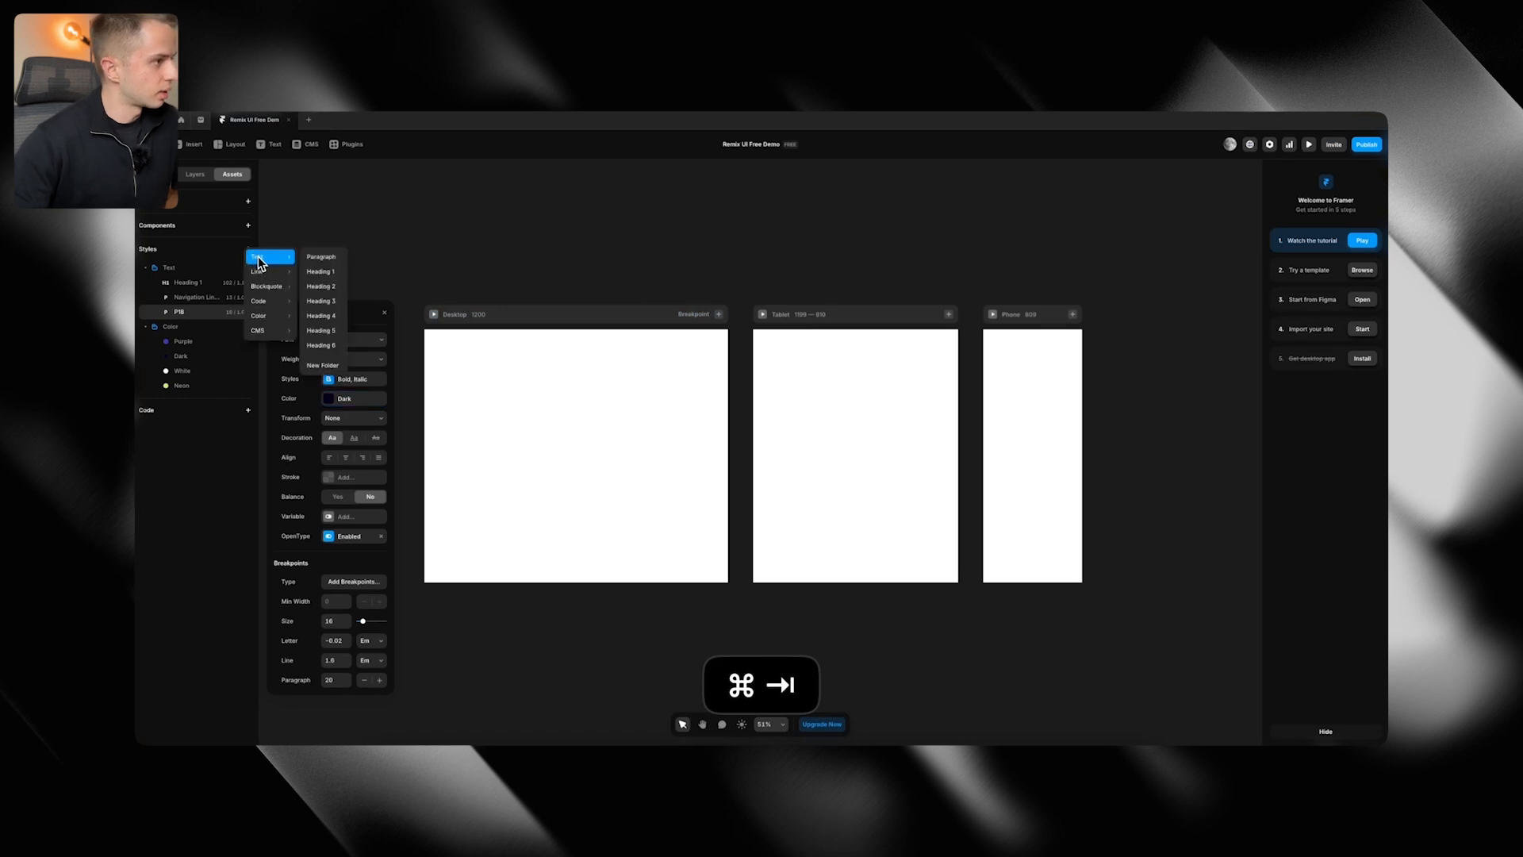
{"action": "mouse_move", "coordinate": [262, 255]}
{"action": "left_click", "coordinate": [313, 257]}
{"action": "type", "text": "CTA"}
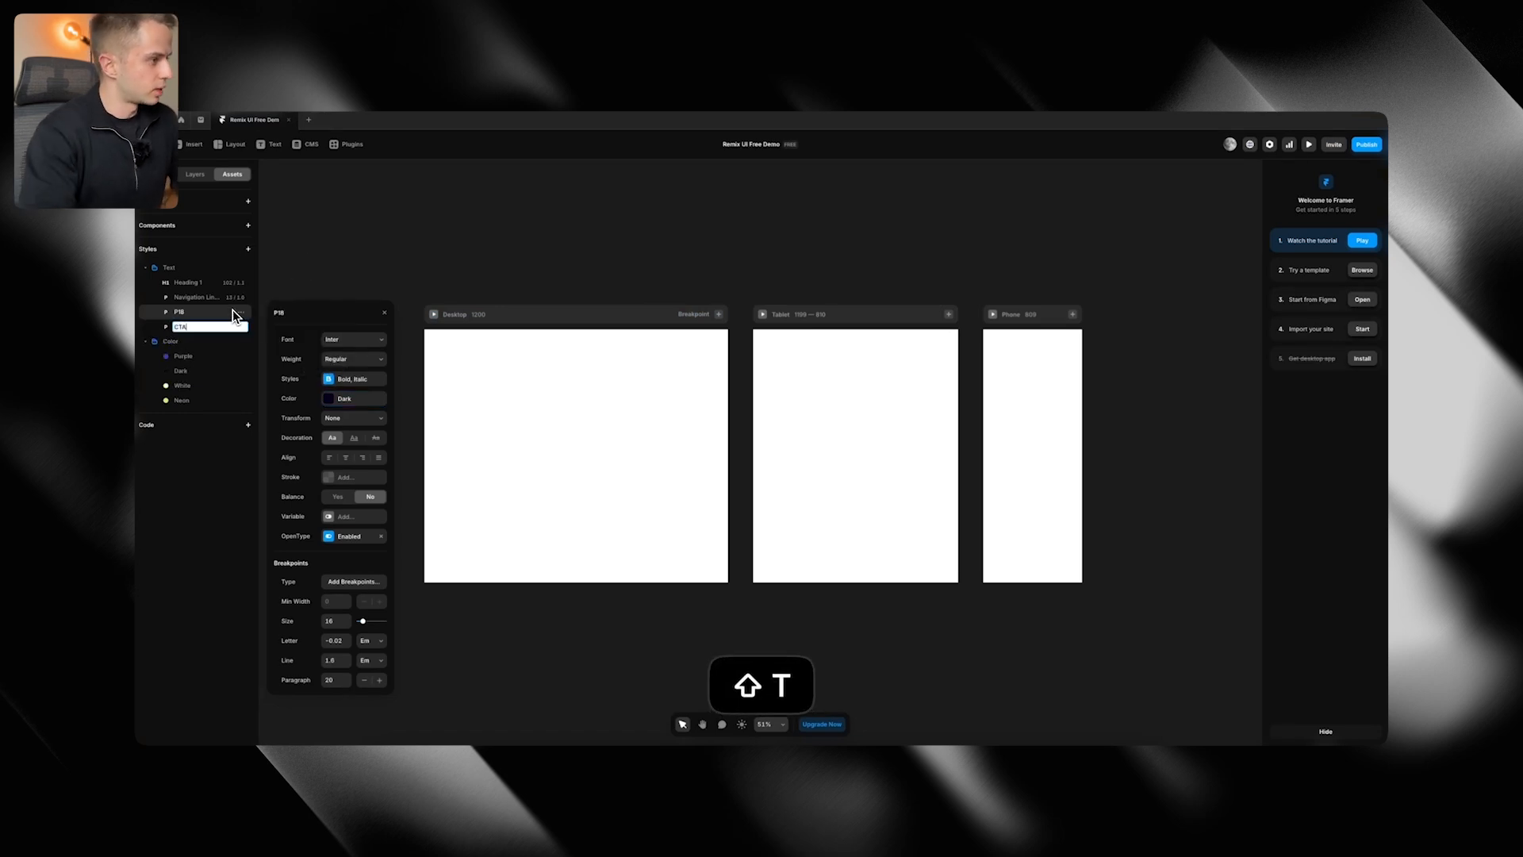
{"action": "key", "text": "Return"}
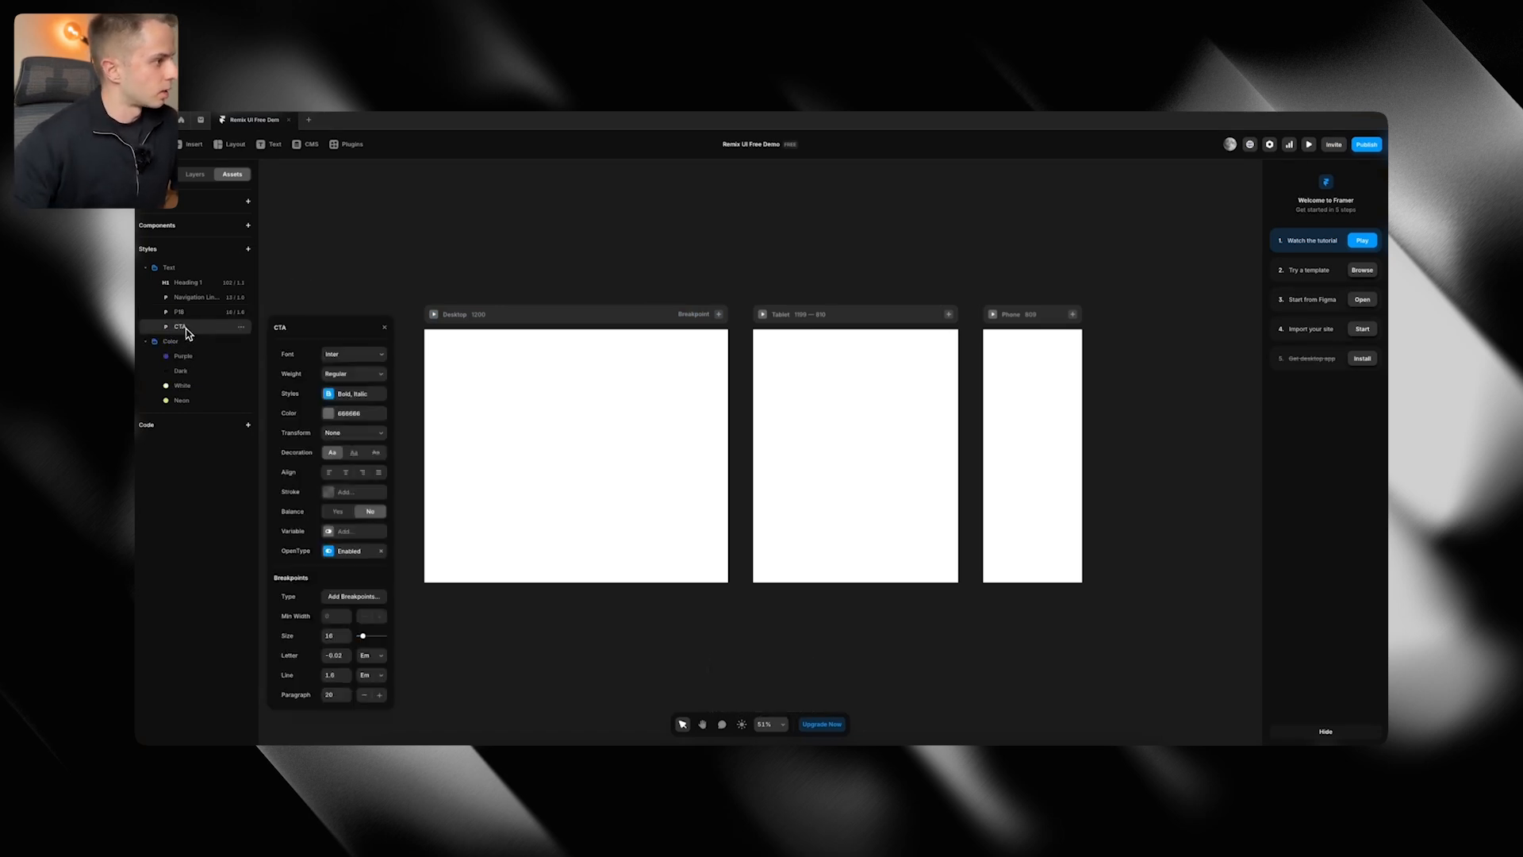
Set the CTA text style's font to Roboto Mono and its color to the Dark style
{"action": "left_click", "coordinate": [381, 355]}
{"action": "type", "text": "roboto mono"}
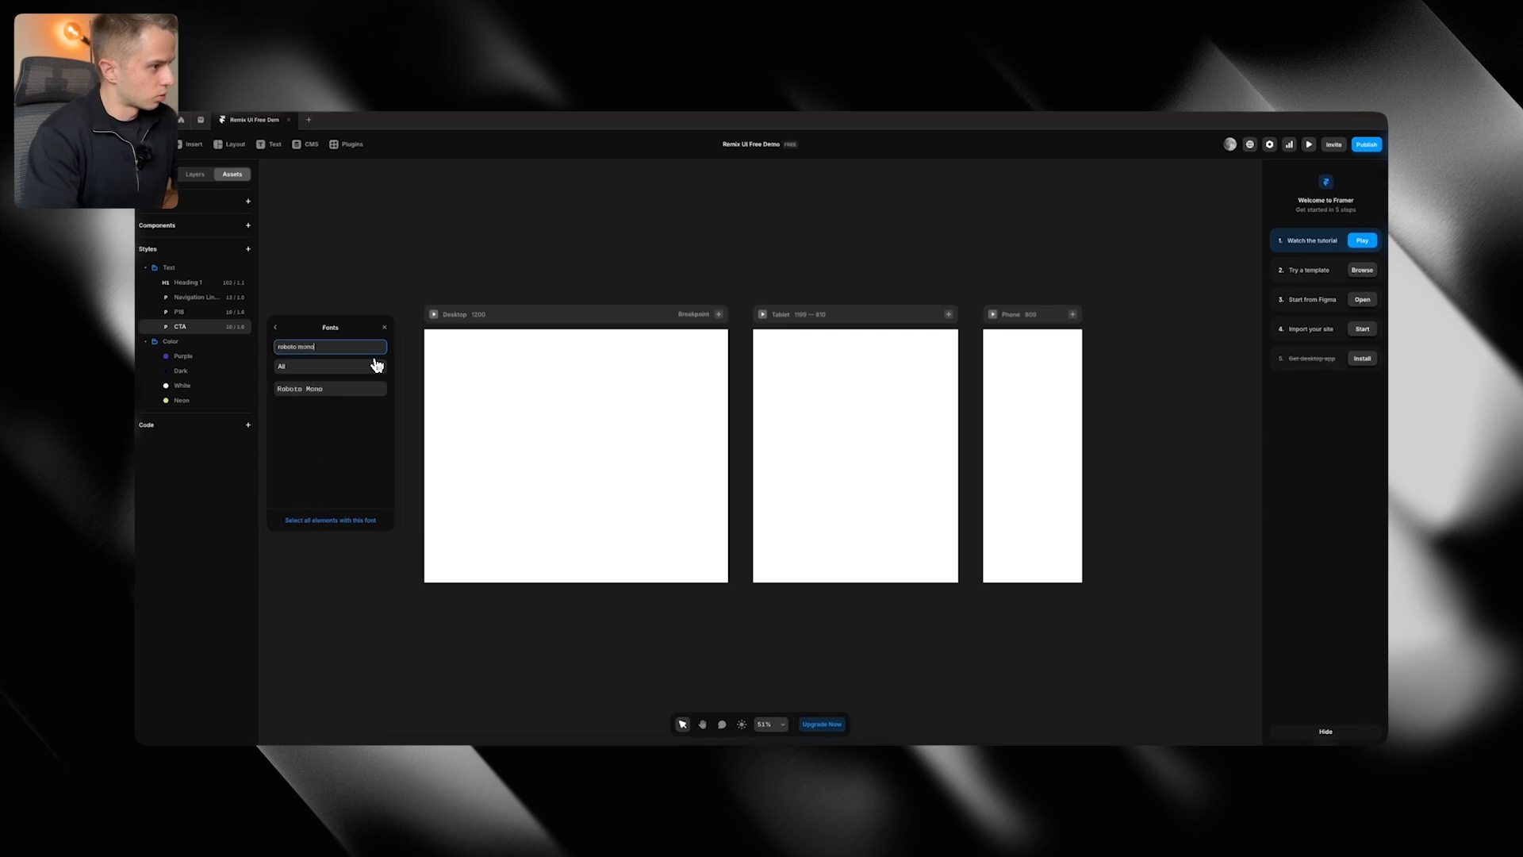
{"action": "left_click", "coordinate": [277, 327]}
{"action": "left_click", "coordinate": [339, 415]}
{"action": "left_click", "coordinate": [310, 523]}
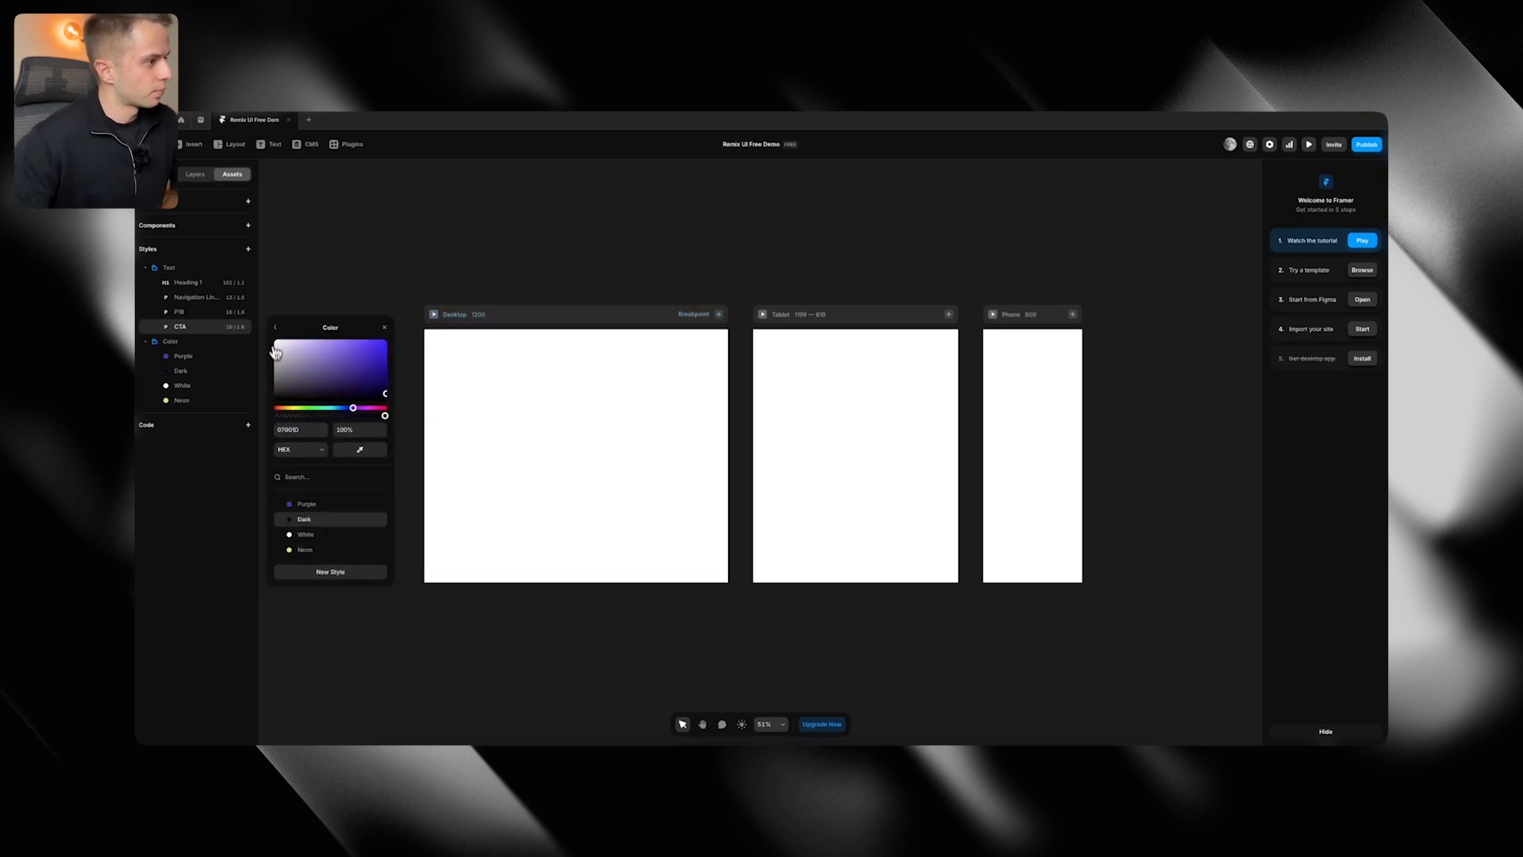
Using the Origin button's typography as reference, set the CTA style to size 17, letter spacing 0.17 em and line height 1 em
{"action": "key", "text": "super+Tab"}
{"action": "mouse_move", "coordinate": [747, 467]}
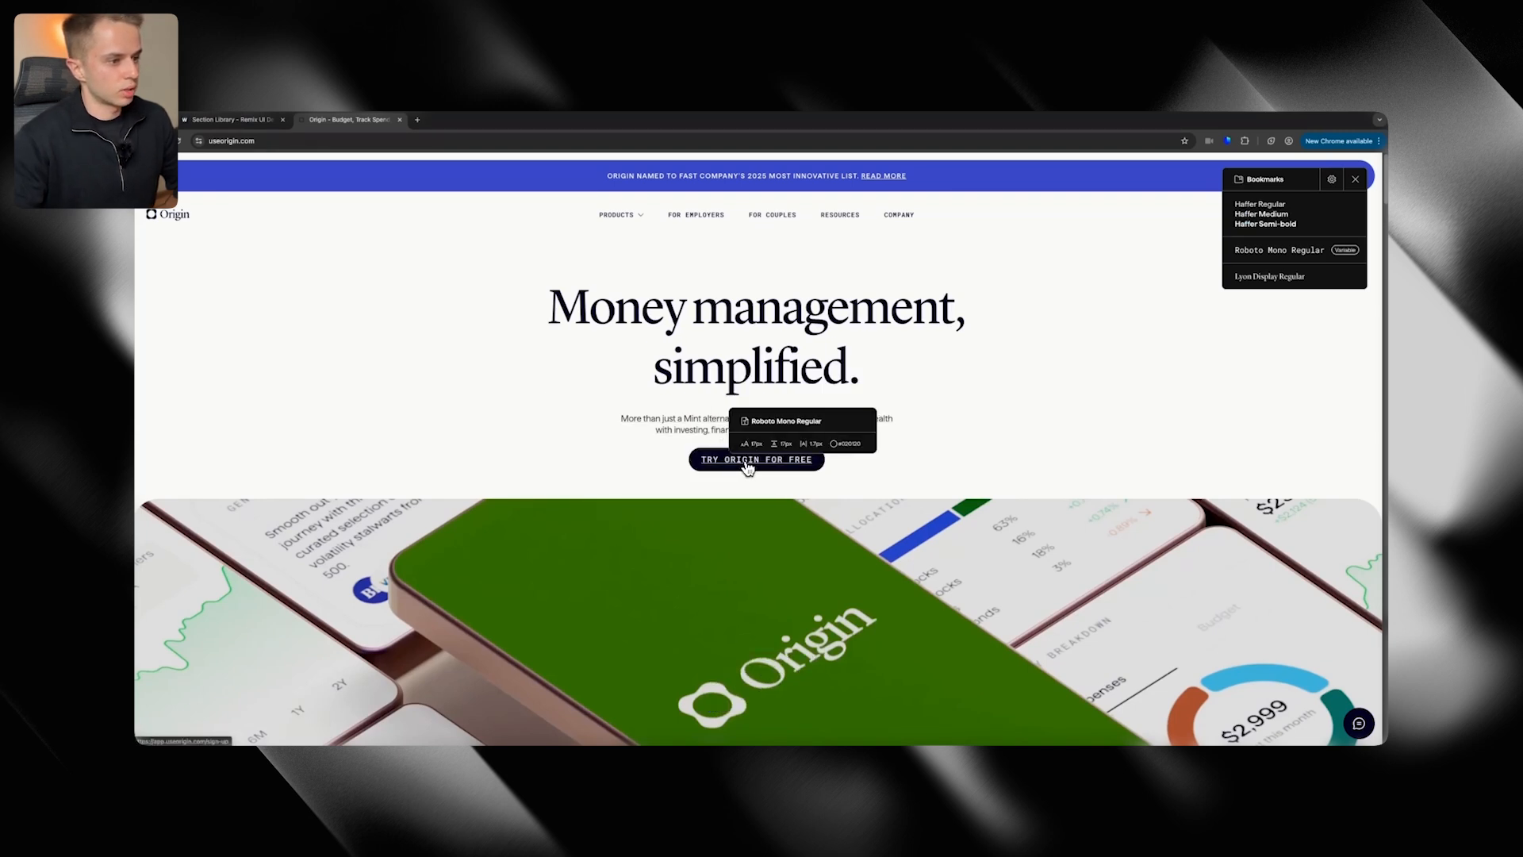
{"action": "key", "text": "super+Tab"}
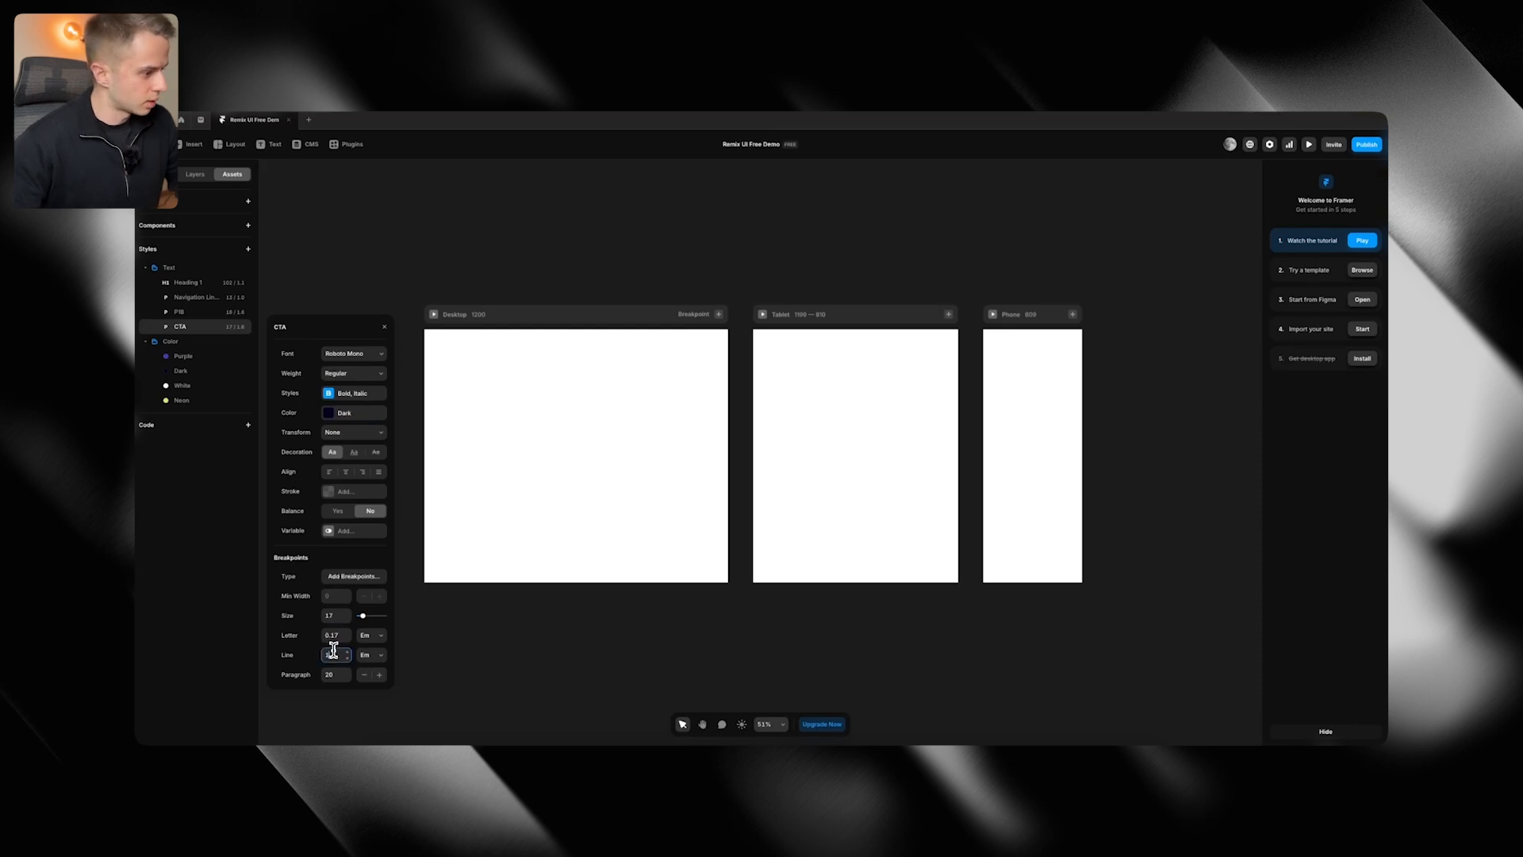
{"action": "key", "text": "super+Tab"}
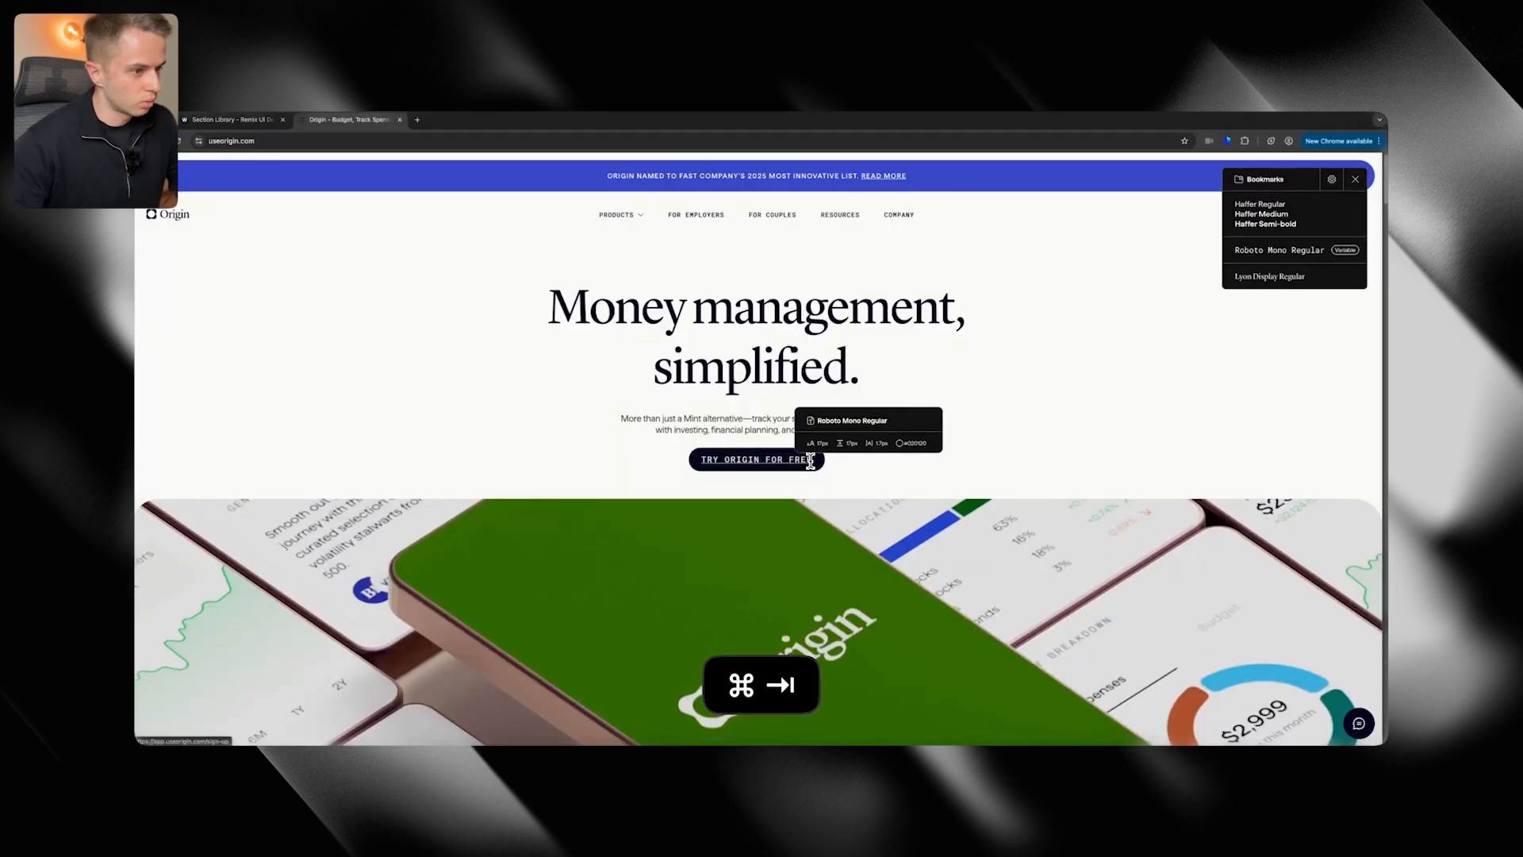
{"action": "key", "text": "super+Tab"}
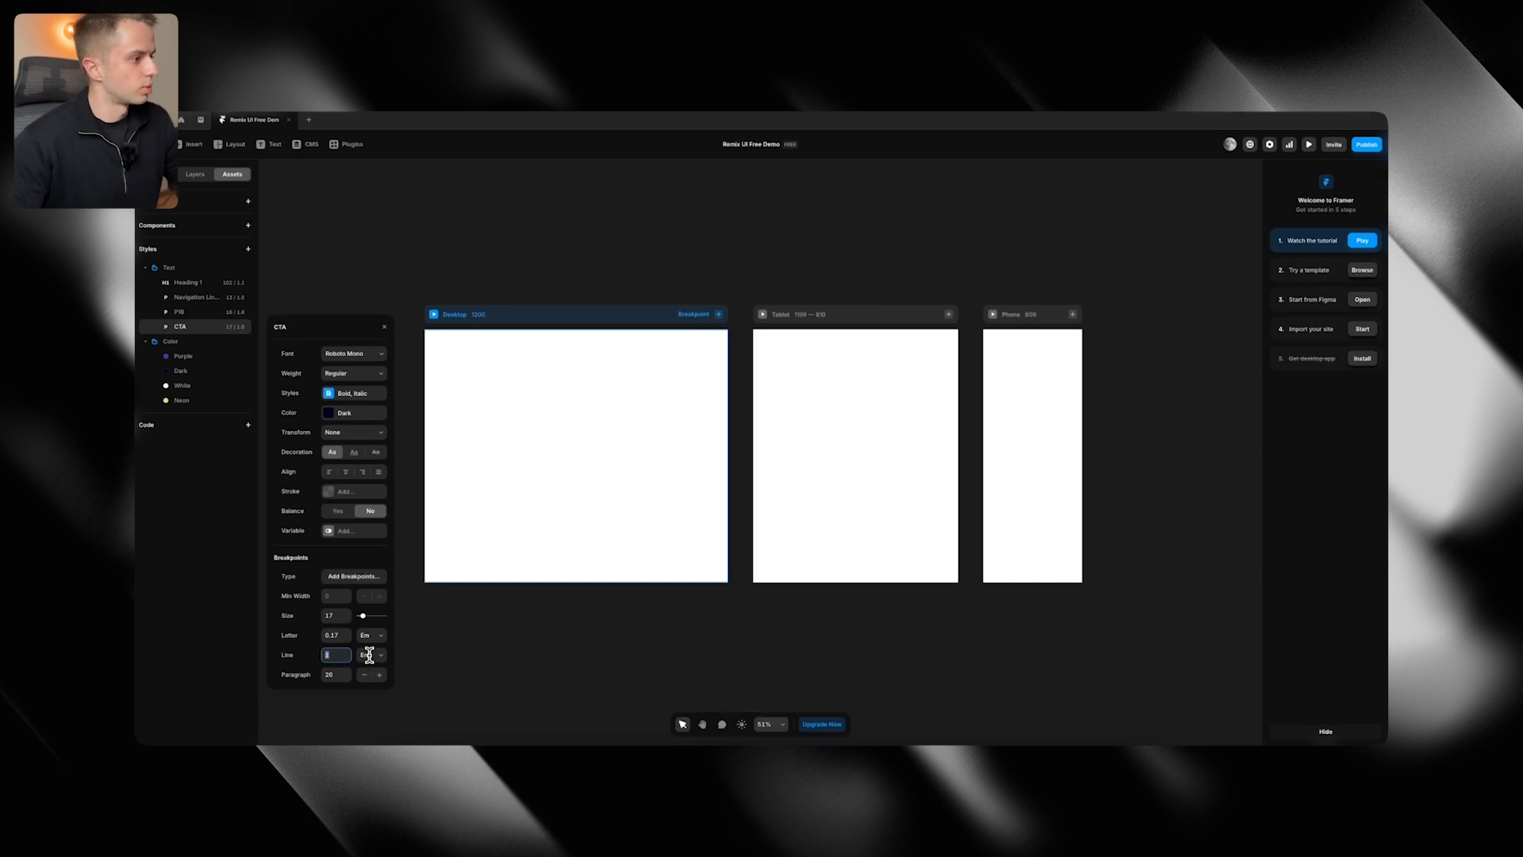
Inspect the Wealth for a new generation section on the Origin site and add a paragraph text style named Pre-Heading in Framer
{"action": "key", "text": "super+Tab"}
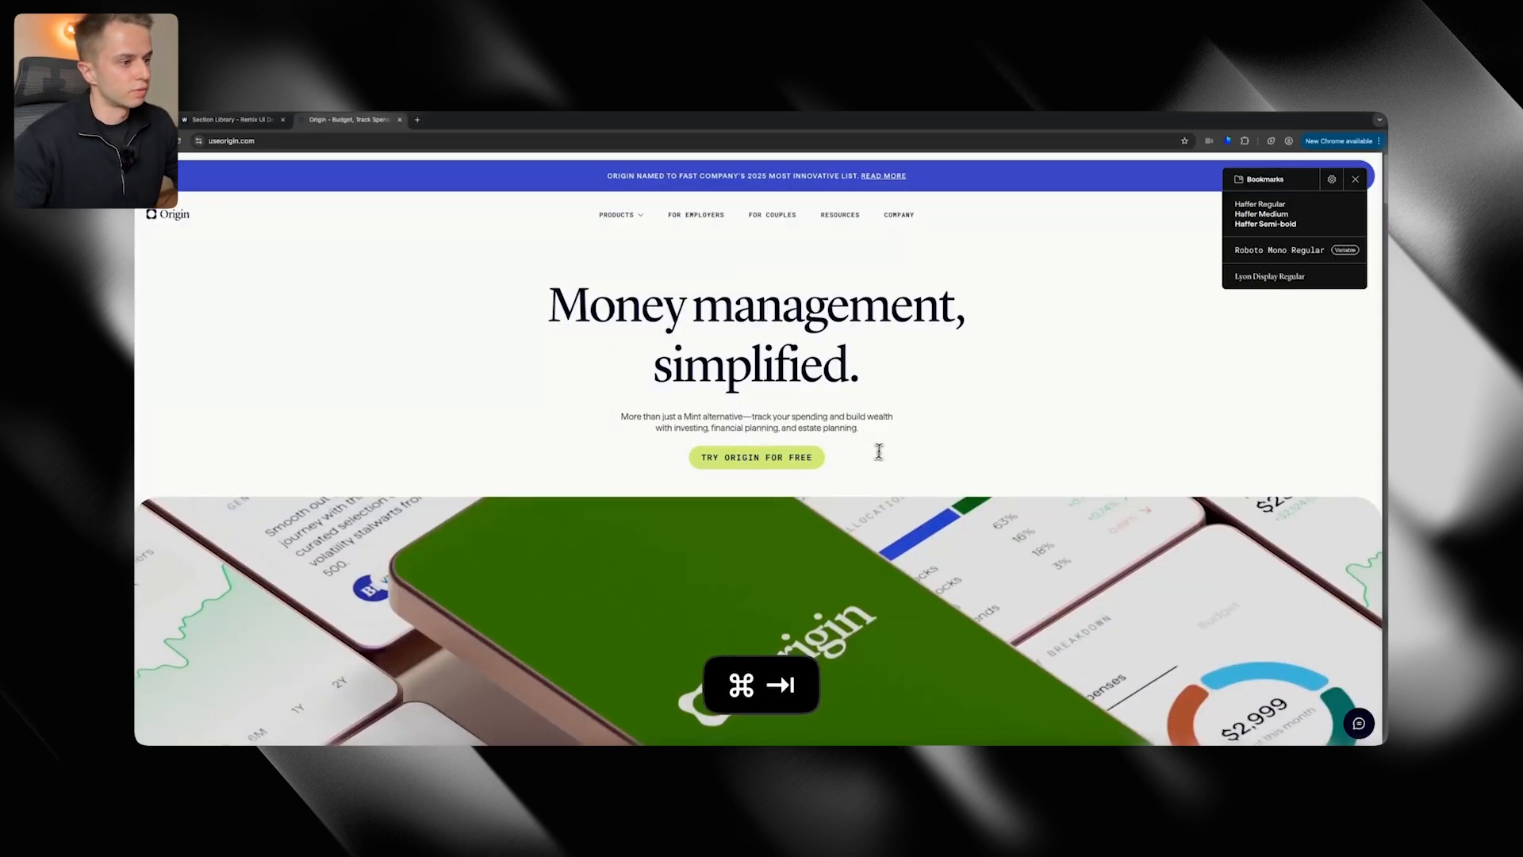
{"action": "scroll", "coordinate": [873, 440], "scroll_direction": "down", "scroll_amount": 5}
{"action": "scroll", "coordinate": [861, 432], "scroll_direction": "down", "scroll_amount": 5}
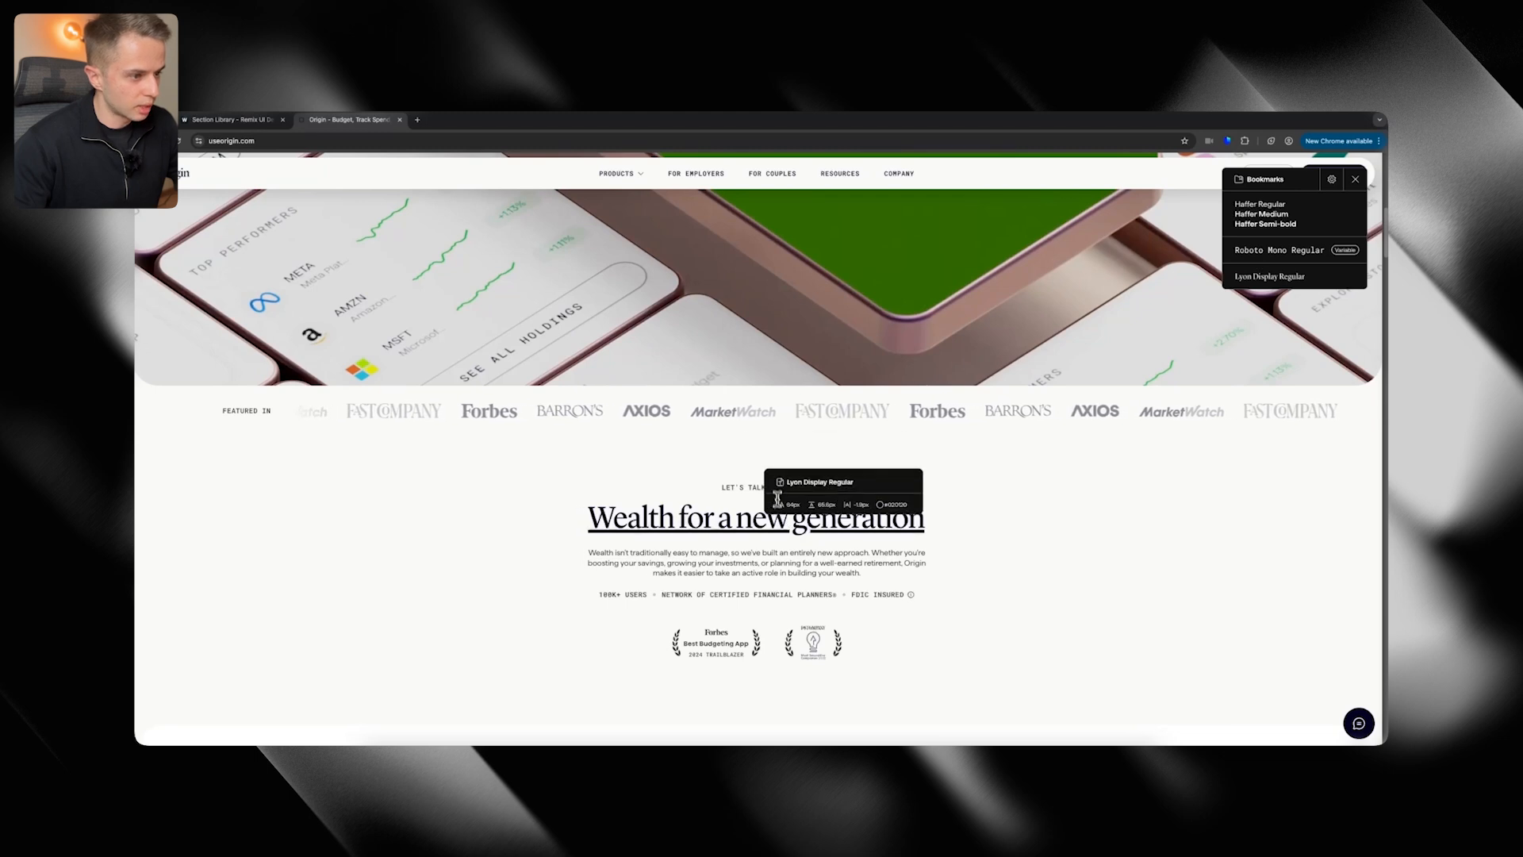
{"action": "key", "text": "super+Tab"}
{"action": "left_click", "coordinate": [248, 249]}
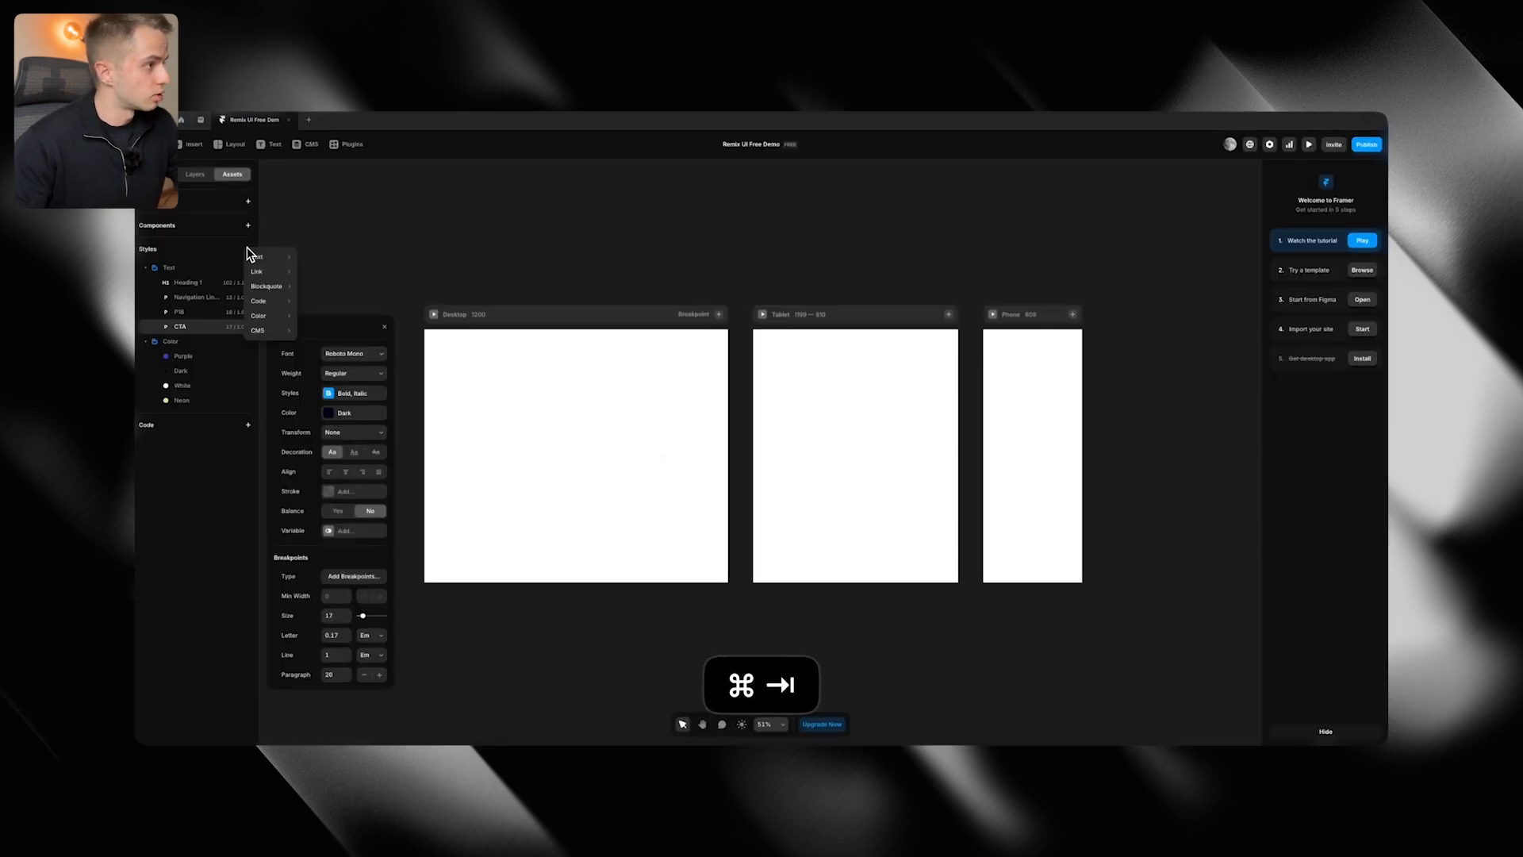
{"action": "mouse_move", "coordinate": [262, 258]}
{"action": "left_click", "coordinate": [332, 257]}
{"action": "type", "text": "P"}
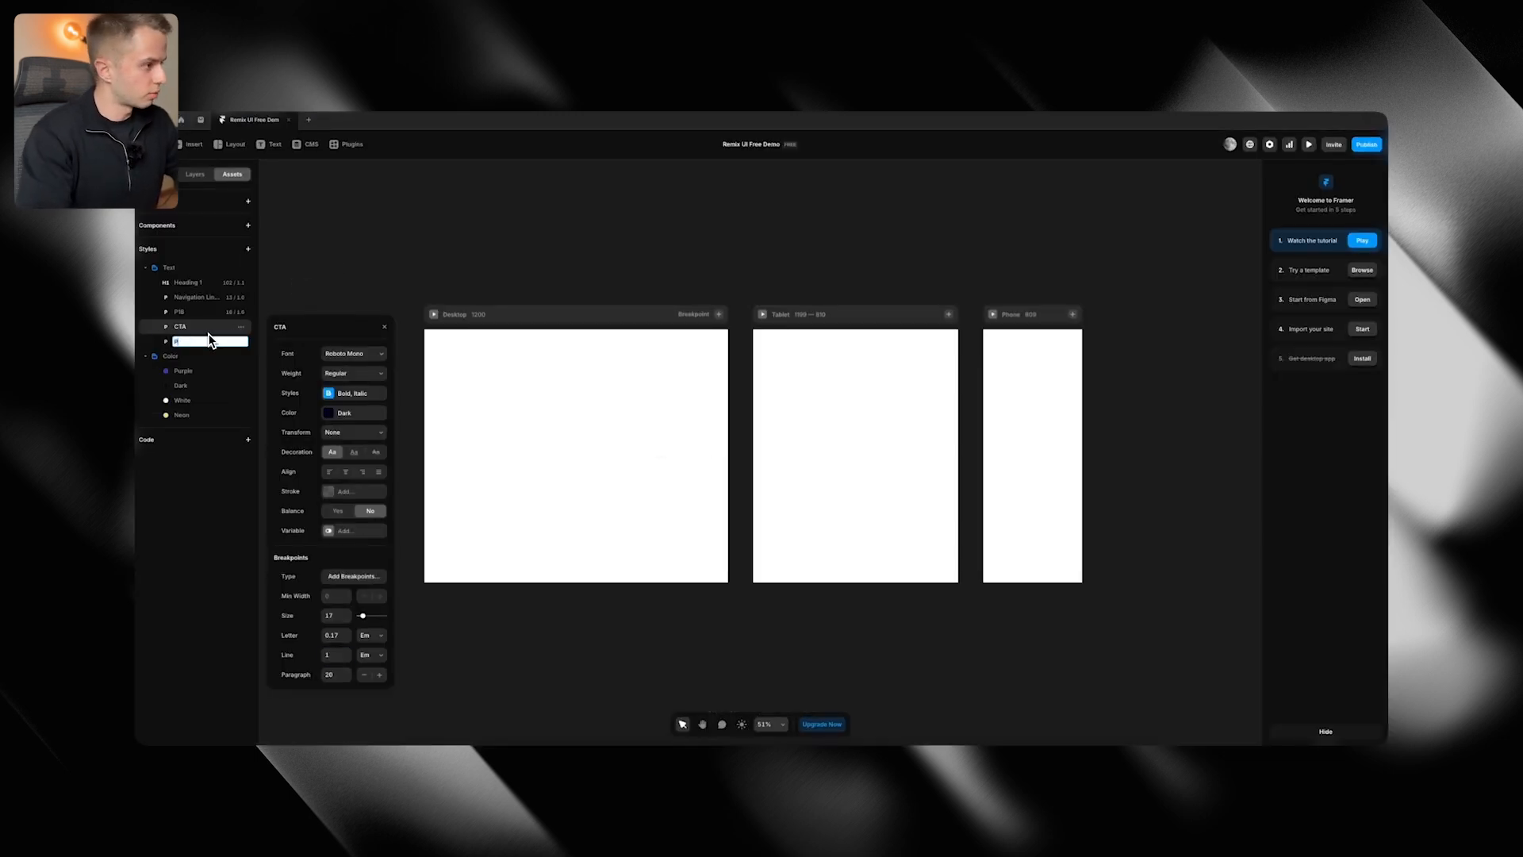
{"action": "type", "text": "re-Heading"}
{"action": "key", "text": "Return"}
Set the Pre-Heading style to Roboto Mono, size 14 and the Dark color, checking the LET'S TALK MONEY label on the Origin site
{"action": "left_click", "coordinate": [196, 340]}
{"action": "key", "text": "super+Tab"}
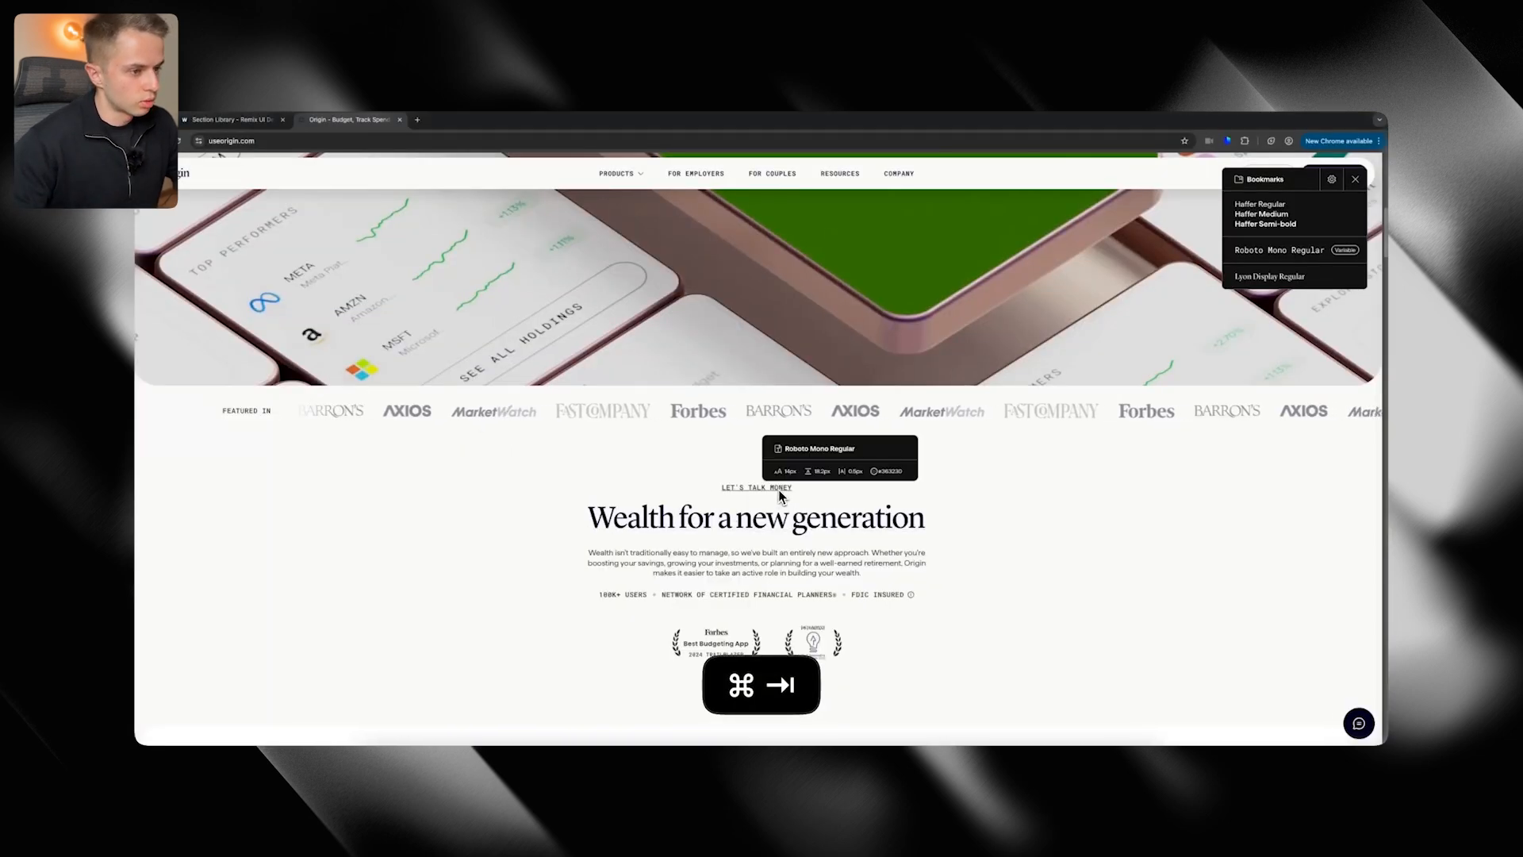
{"action": "key", "text": "super+Tab"}
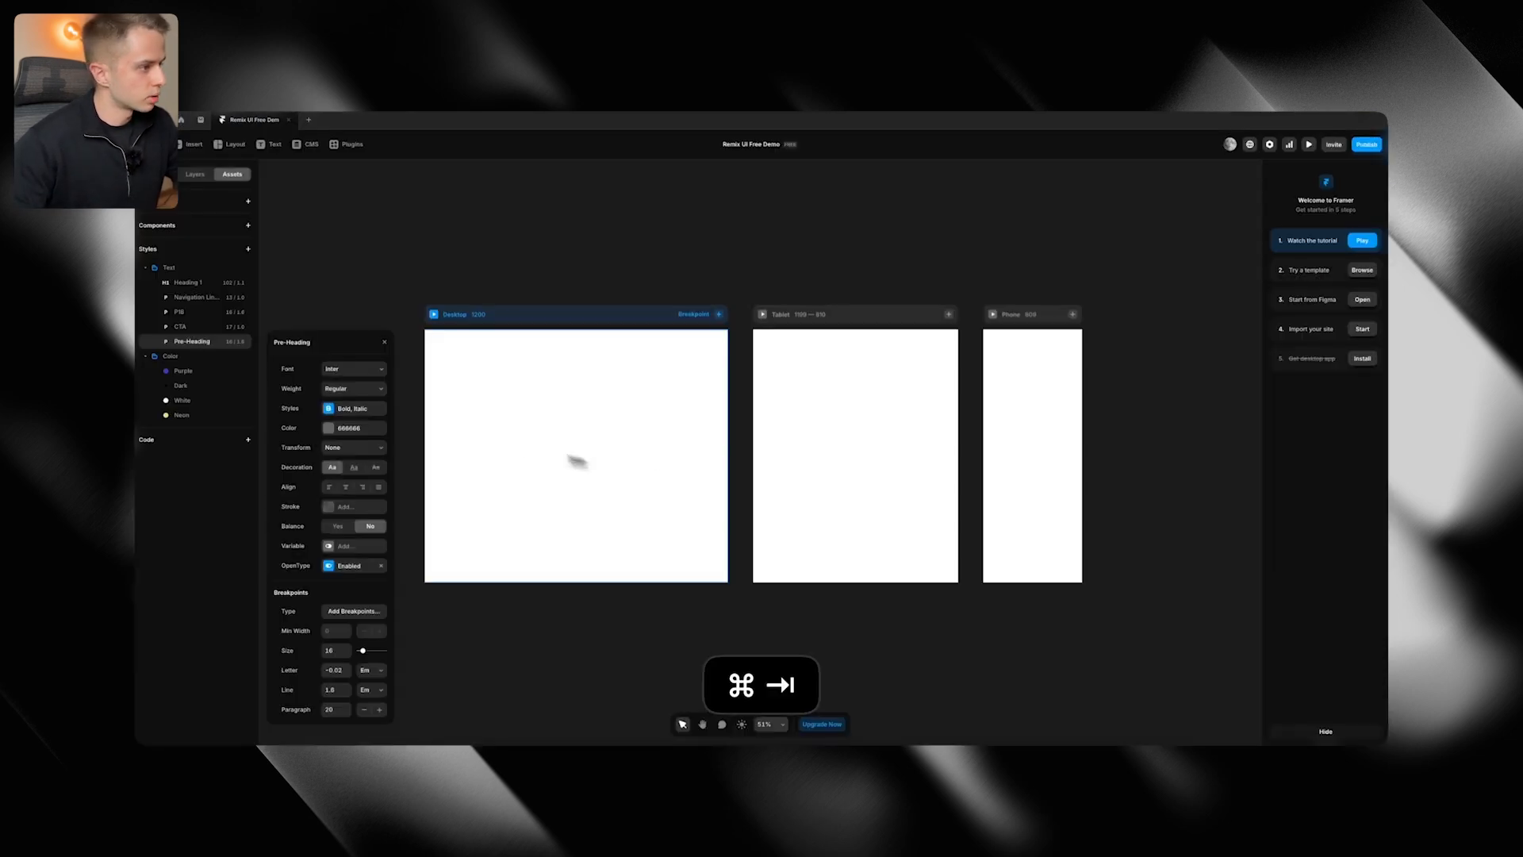
{"action": "left_click", "coordinate": [354, 368]}
{"action": "type", "text": "roboto mono"}
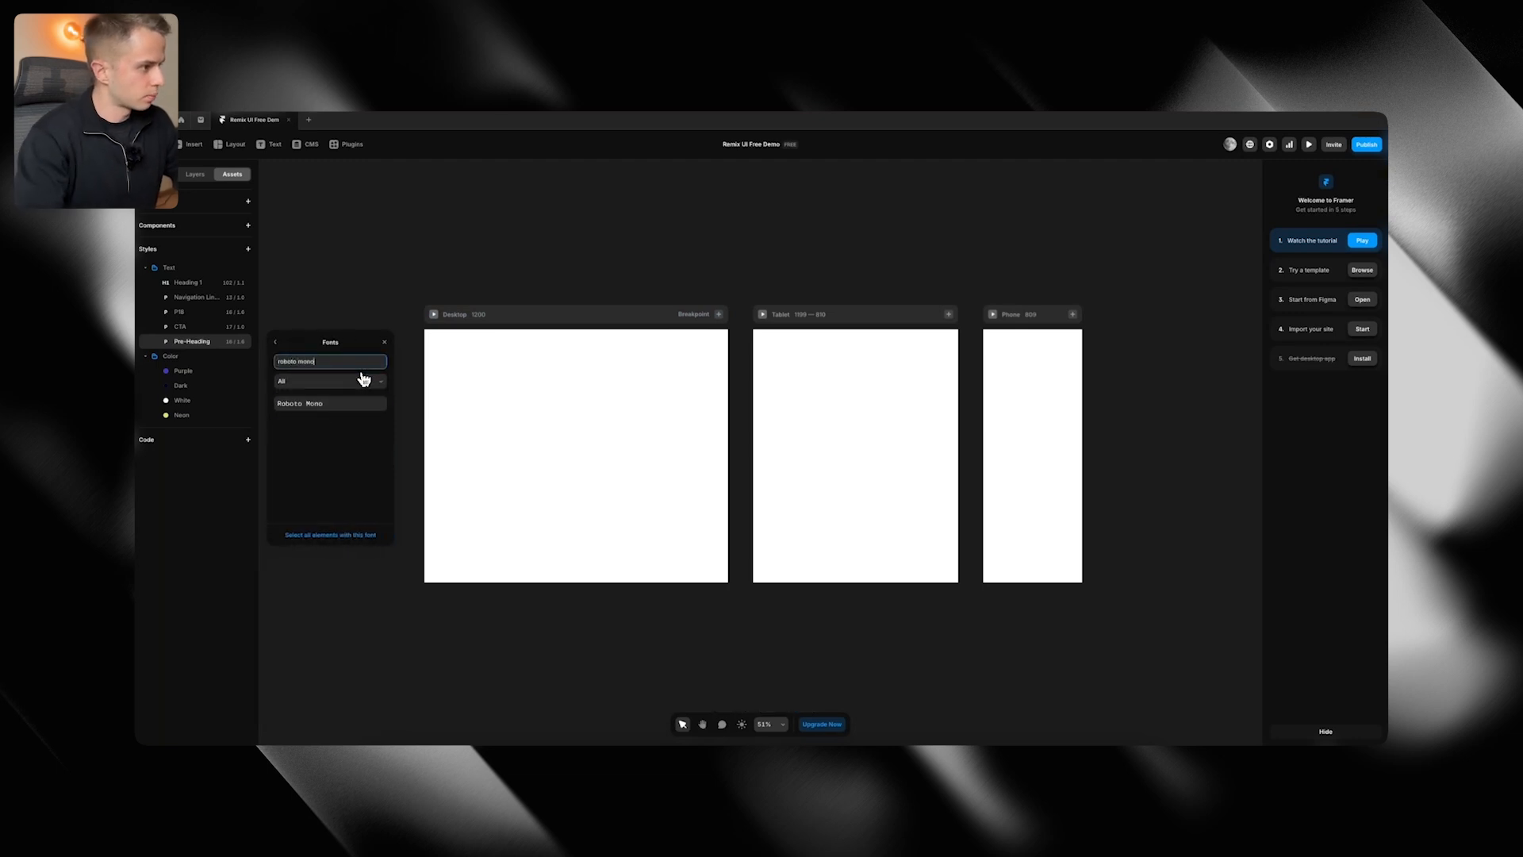
{"action": "key", "text": "Return"}
{"action": "left_click", "coordinate": [275, 343]}
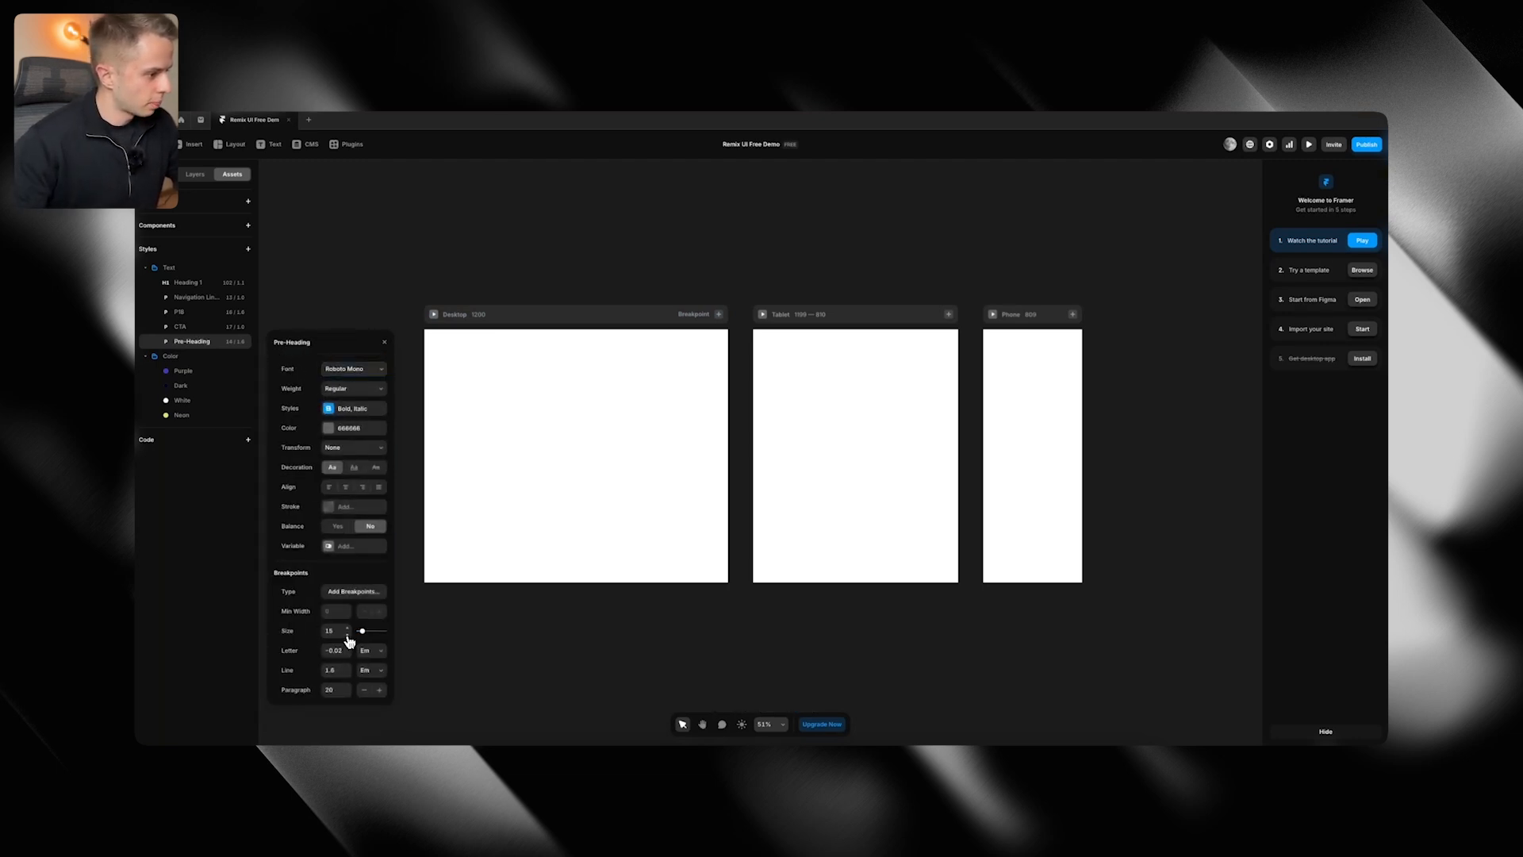
{"action": "left_click", "coordinate": [357, 429]}
{"action": "left_click", "coordinate": [302, 533]}
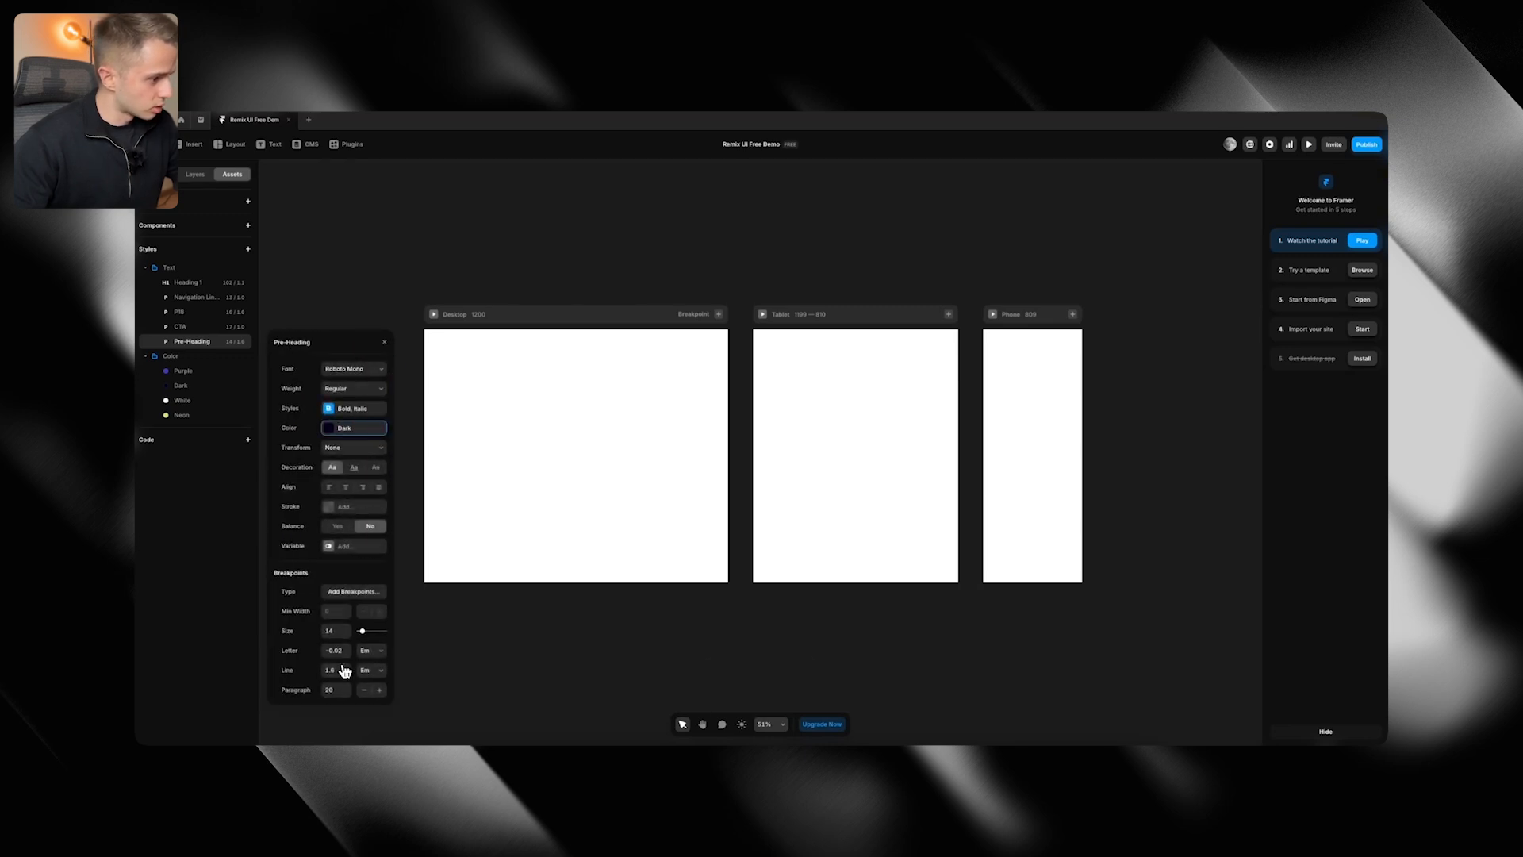
Reload the Origin site in the browser and restart the font inspector to recheck the LET'S TALK MONEY label's letter spacing and line height
{"action": "key", "text": "super+Tab"}
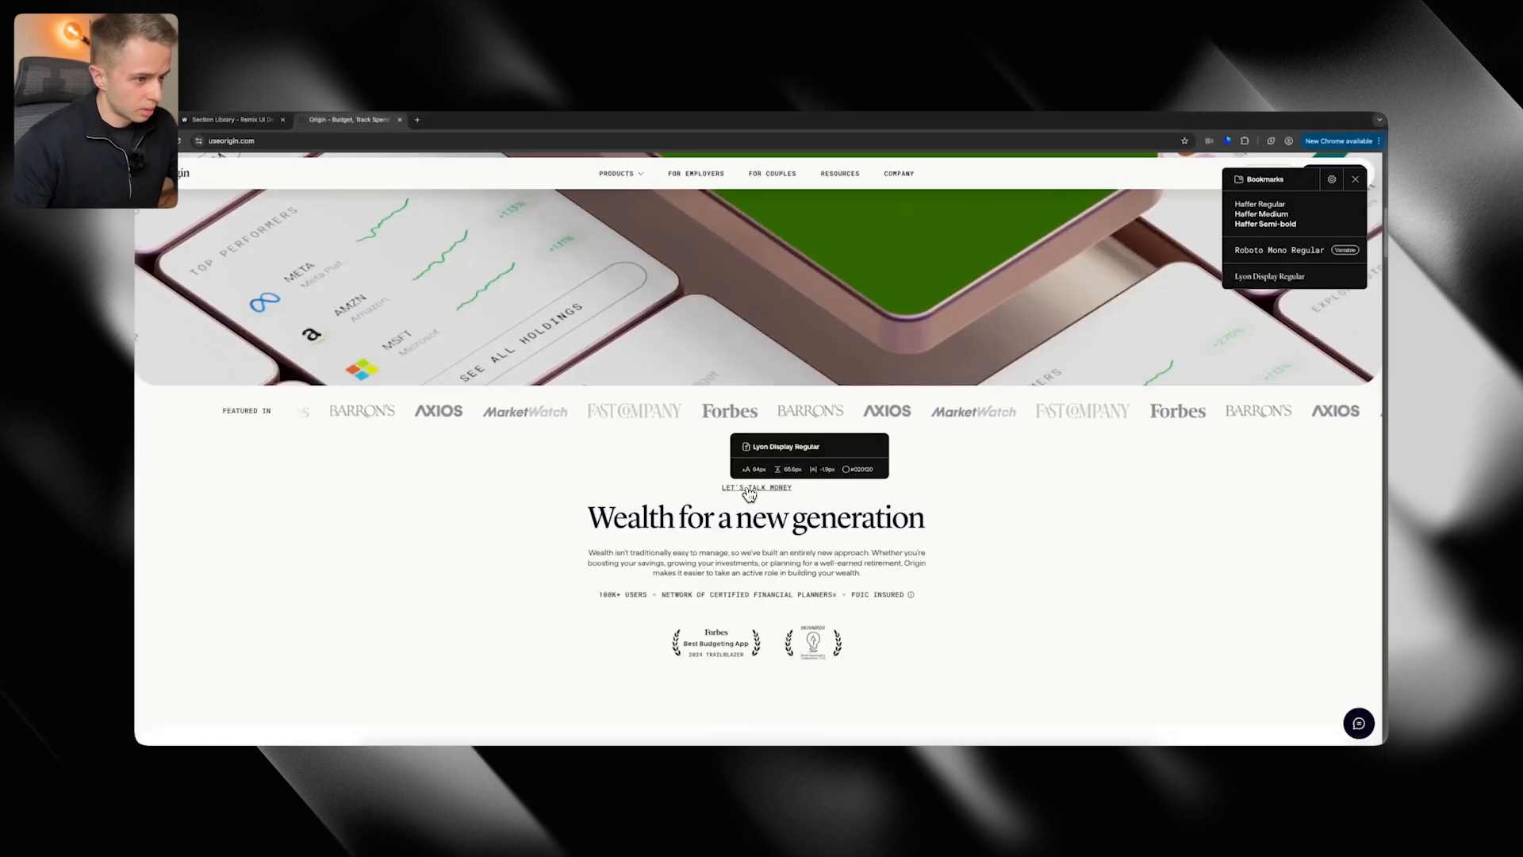
{"action": "key", "text": "super+Tab"}
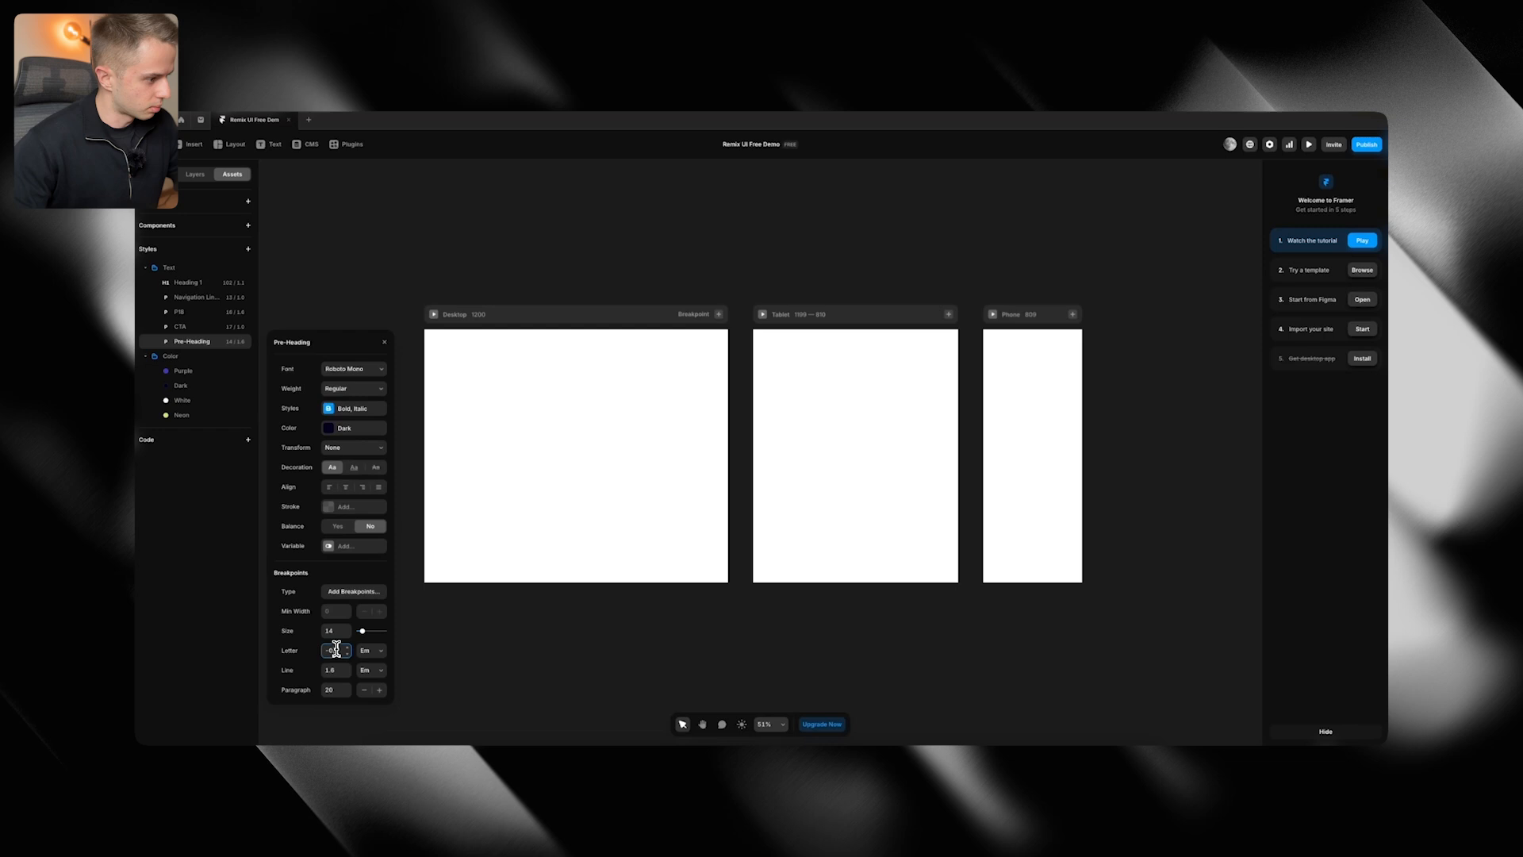
{"action": "key", "text": "BackSpace"}
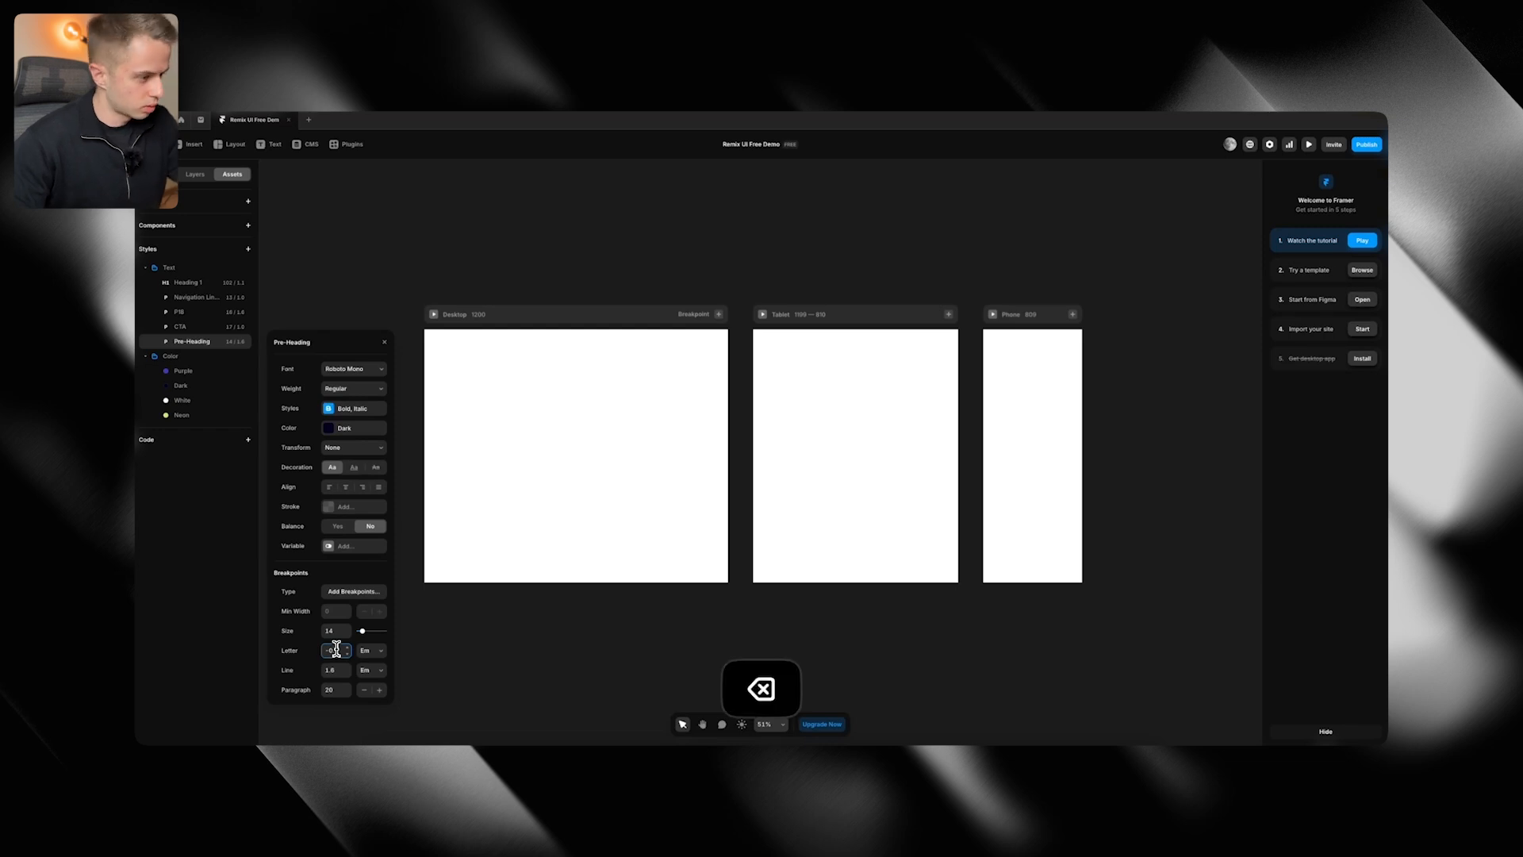
{"action": "key", "text": "super+Tab"}
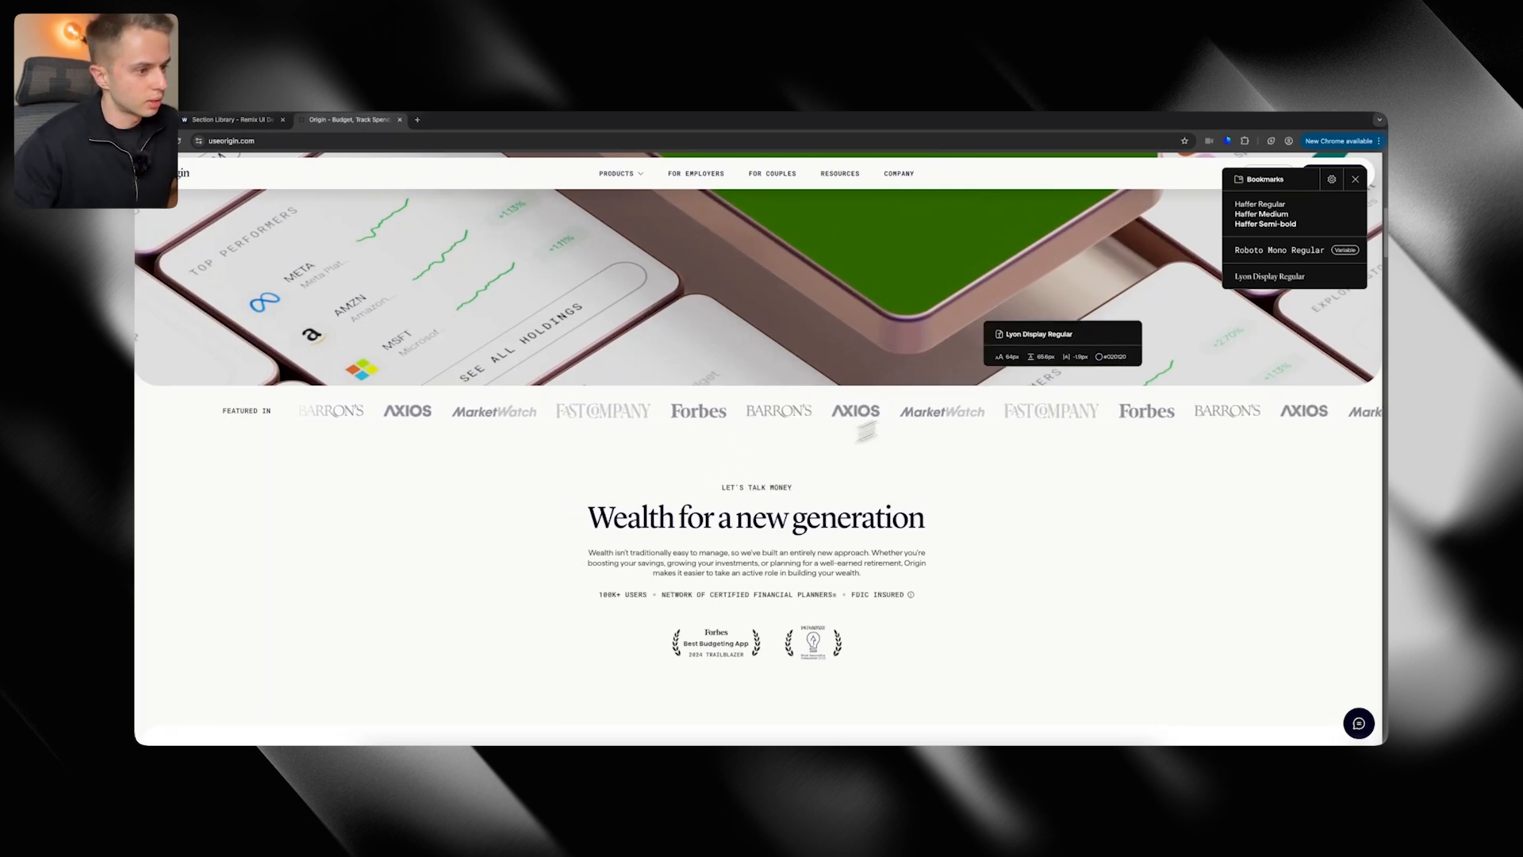
{"action": "key", "text": "super+r"}
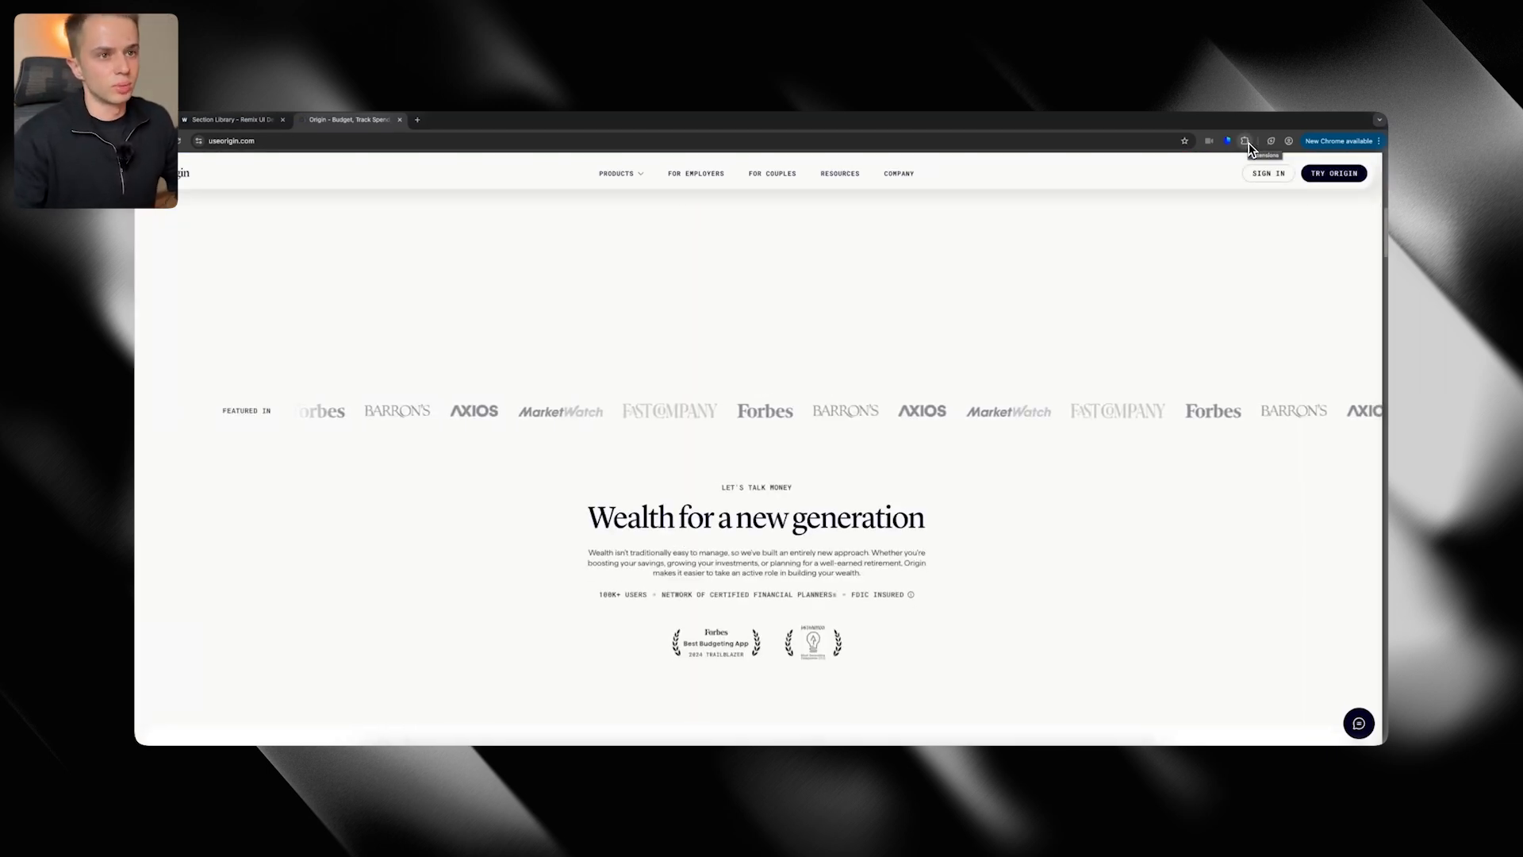
{"action": "left_click", "coordinate": [1249, 143]}
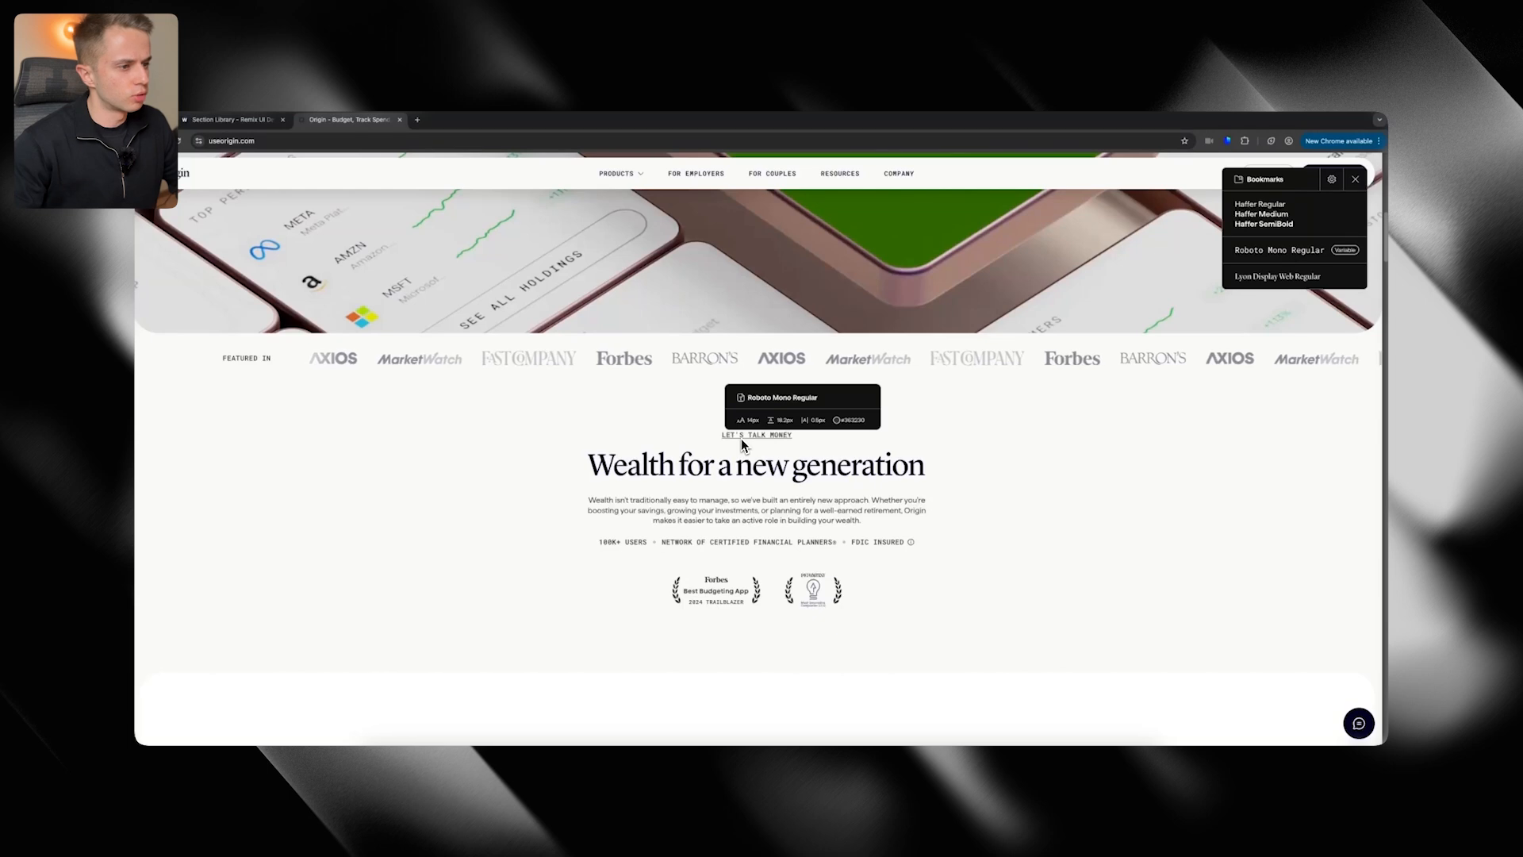
Set the Pre-Heading style's letter spacing to 0.05 em and line height to 1.4 em, checking the LET'S TALK MONEY label on the Origin site
{"action": "key", "text": "super+Tab"}
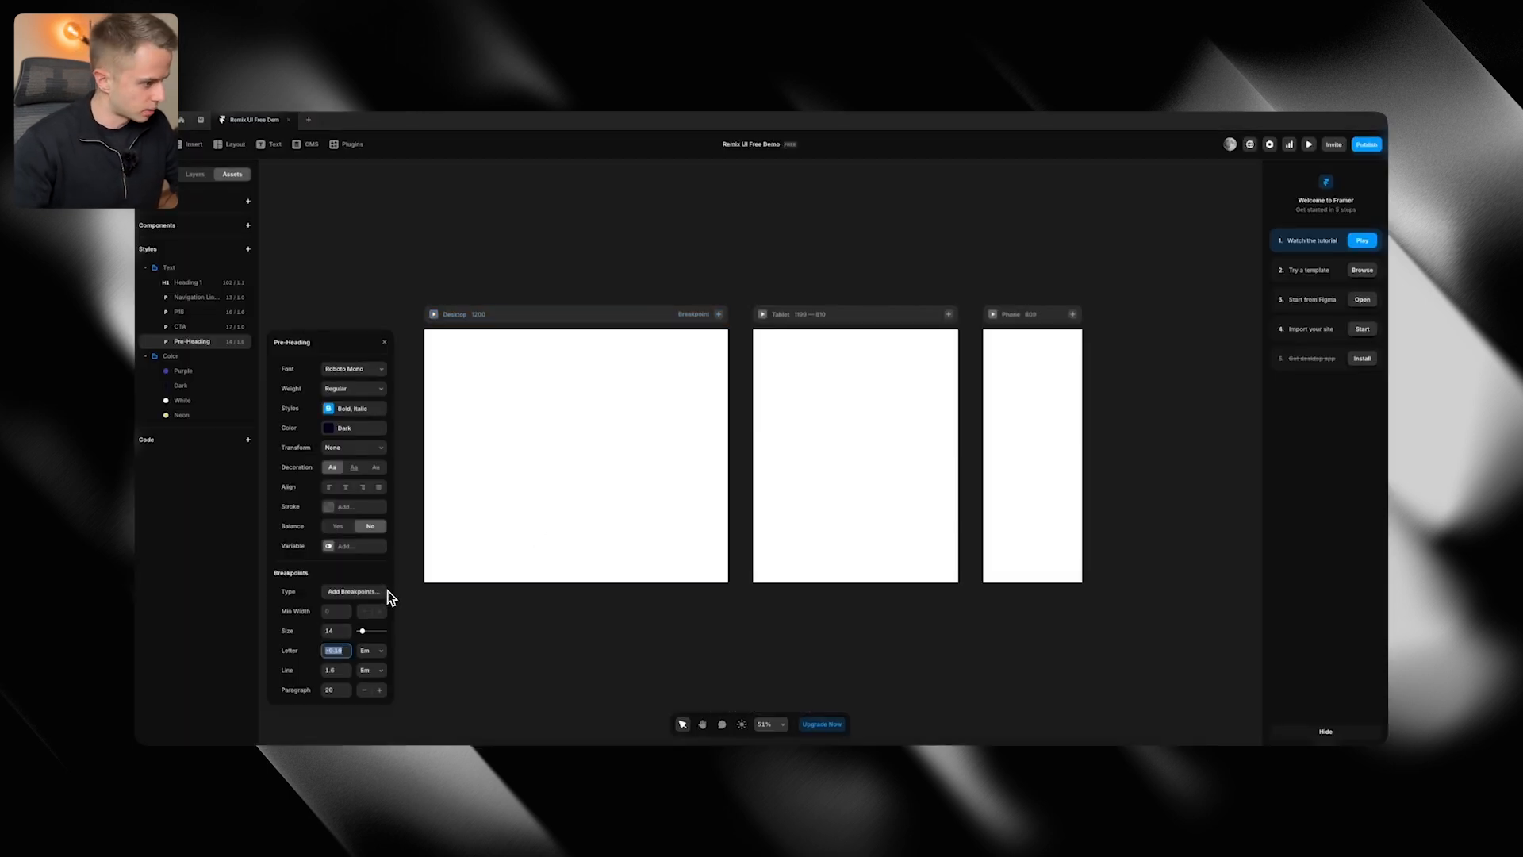
{"action": "type", "text": "0."}
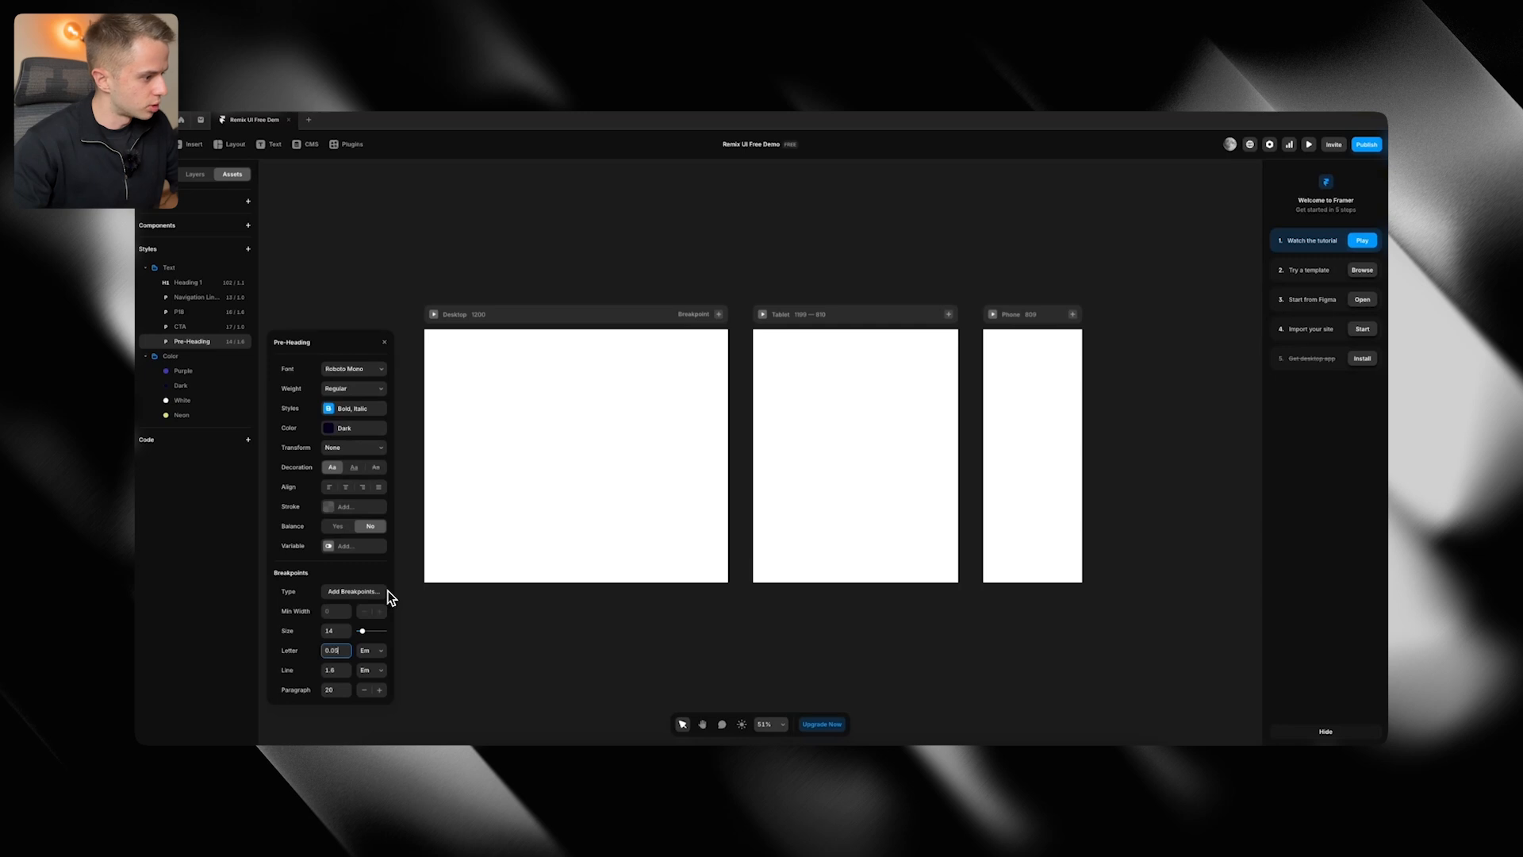
{"action": "key", "text": "super+Tab"}
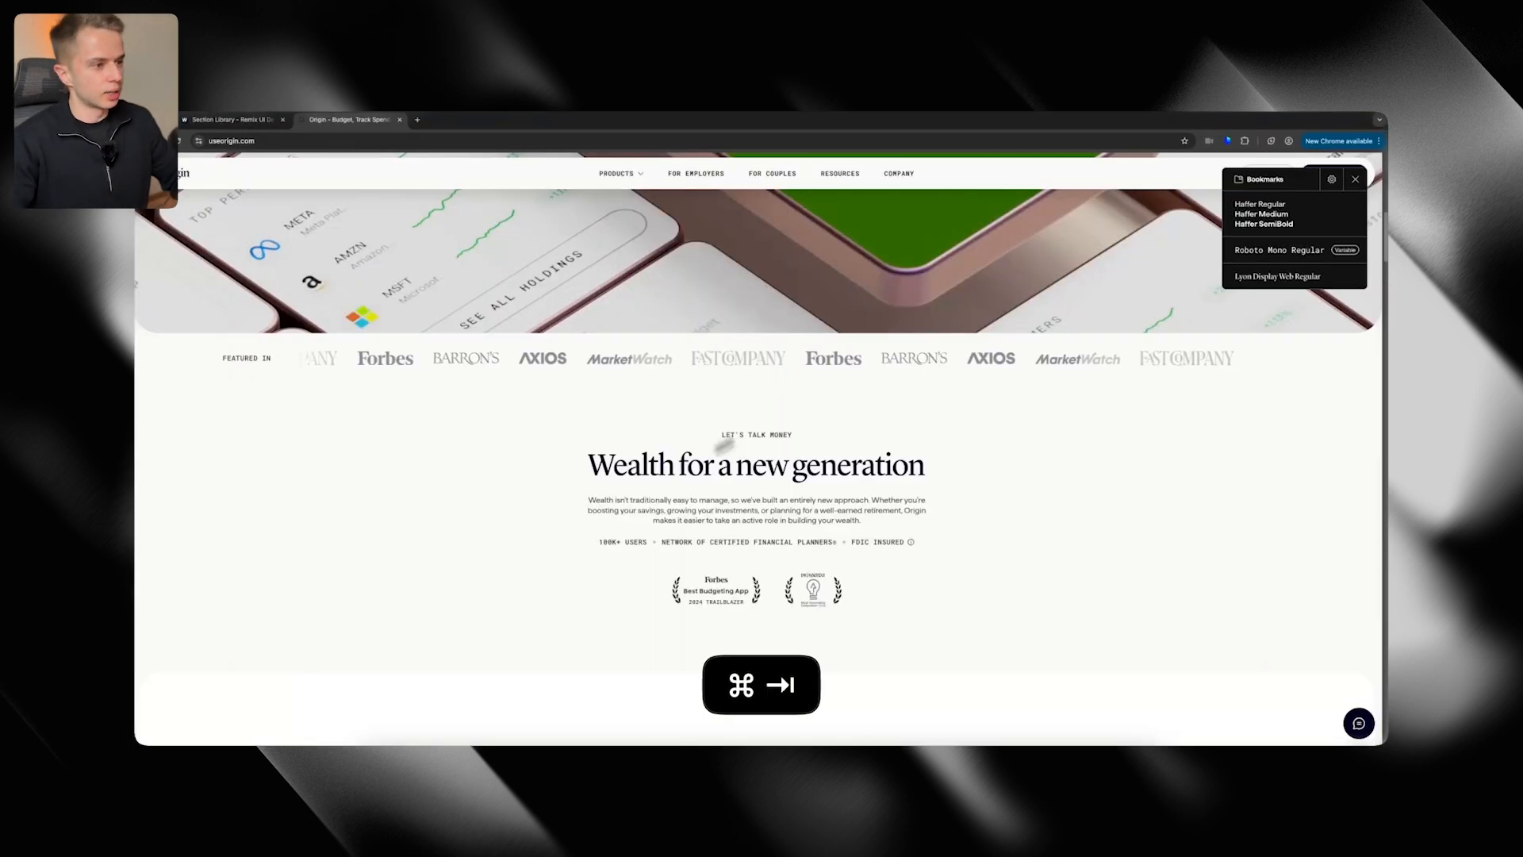
{"action": "key", "text": "super+Tab"}
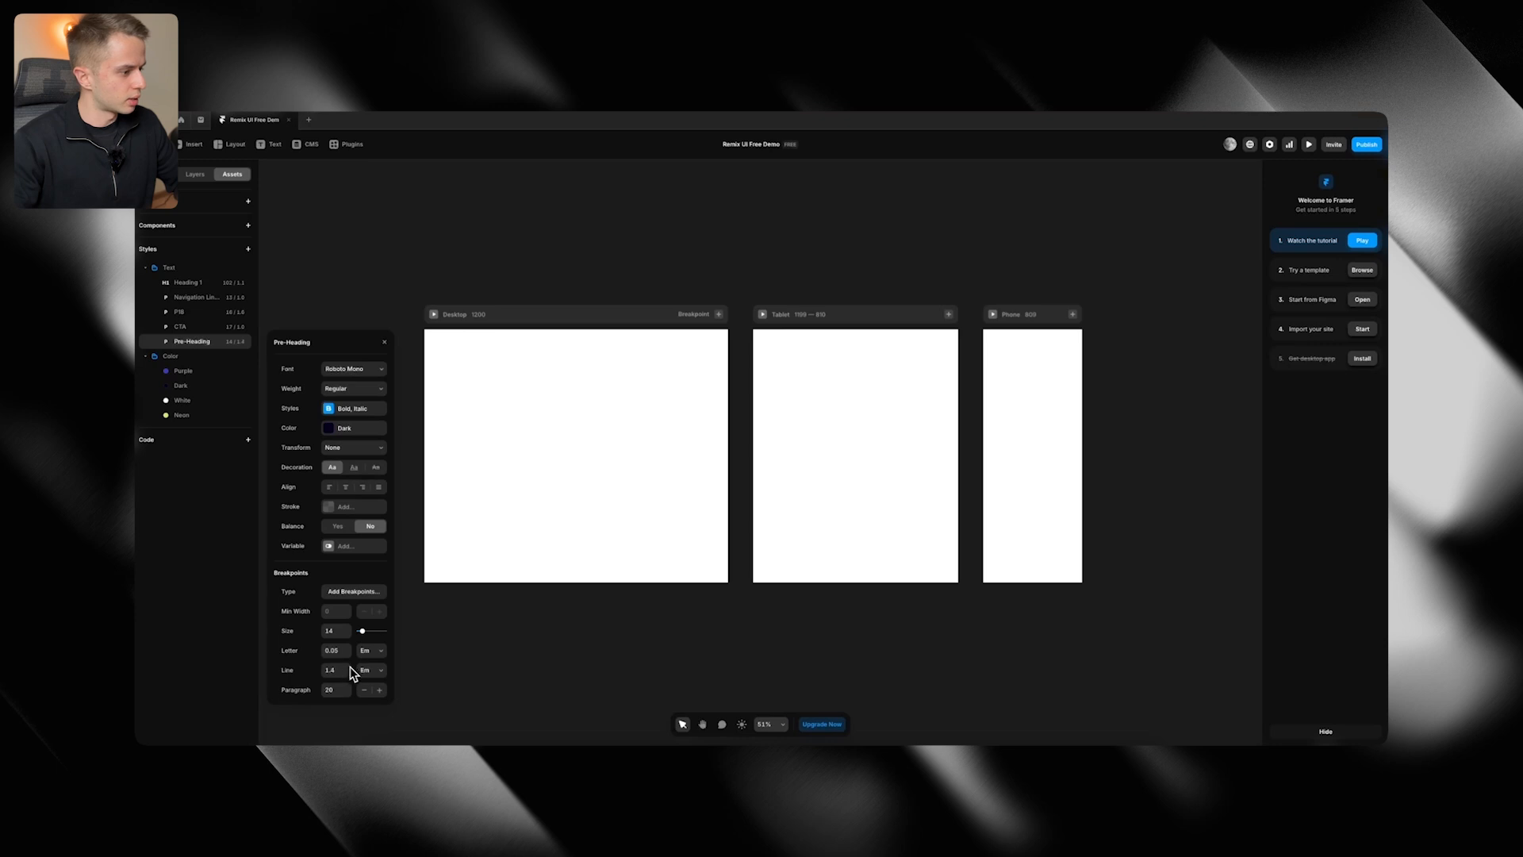
{"action": "key", "text": "super+Tab"}
{"action": "key", "text": "super+Tab"}
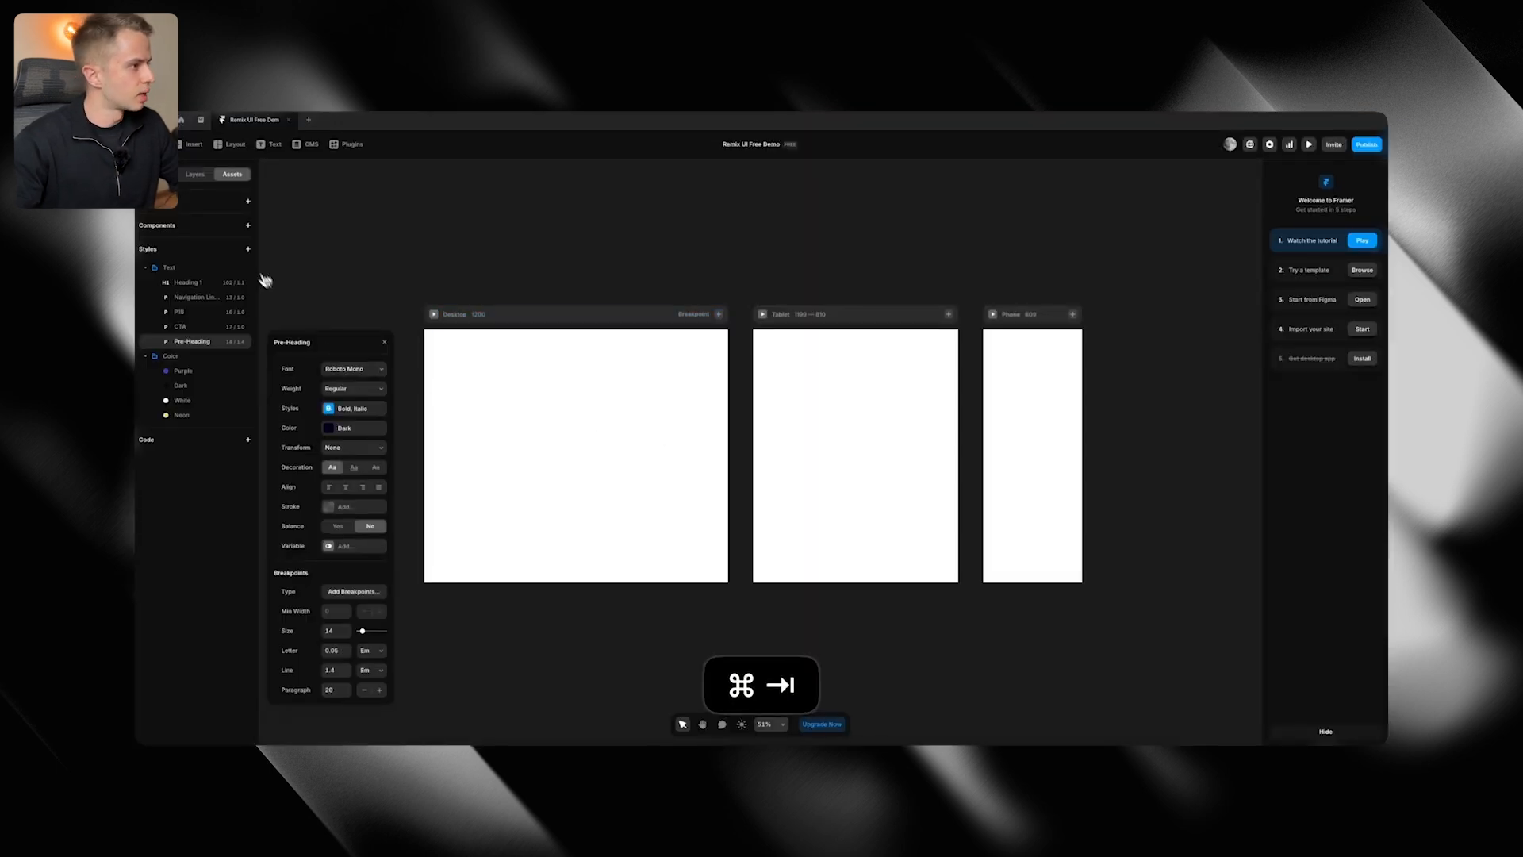
Add a Heading 2 text style in Framer and inspect the Wealth for a new generation heading on the Origin site for reference
{"action": "left_click", "coordinate": [247, 248]}
{"action": "left_click", "coordinate": [248, 249]}
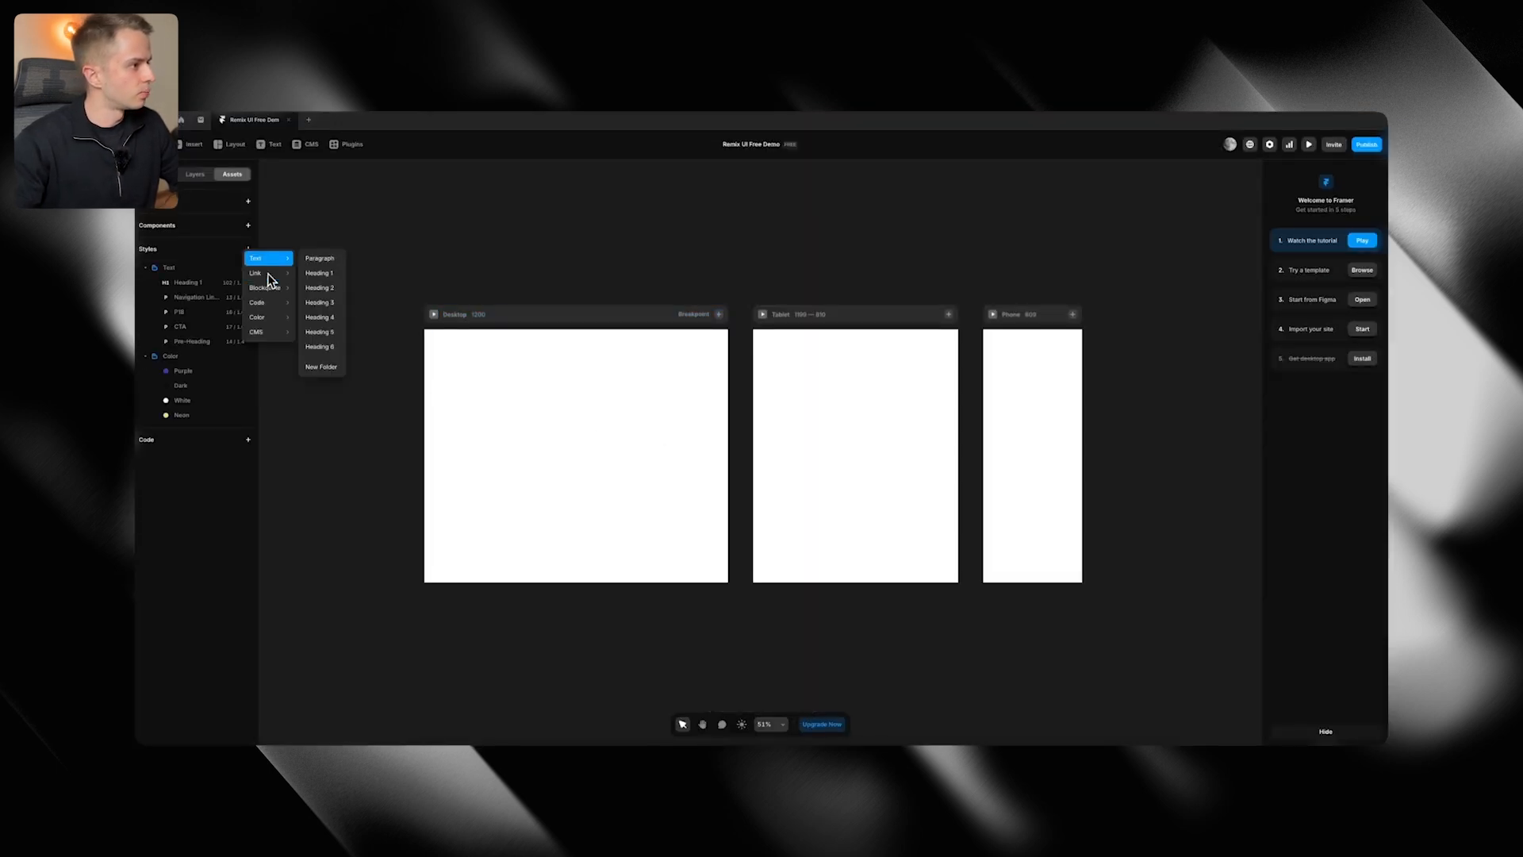
{"action": "left_click", "coordinate": [317, 272]}
{"action": "key", "text": "super+Tab"}
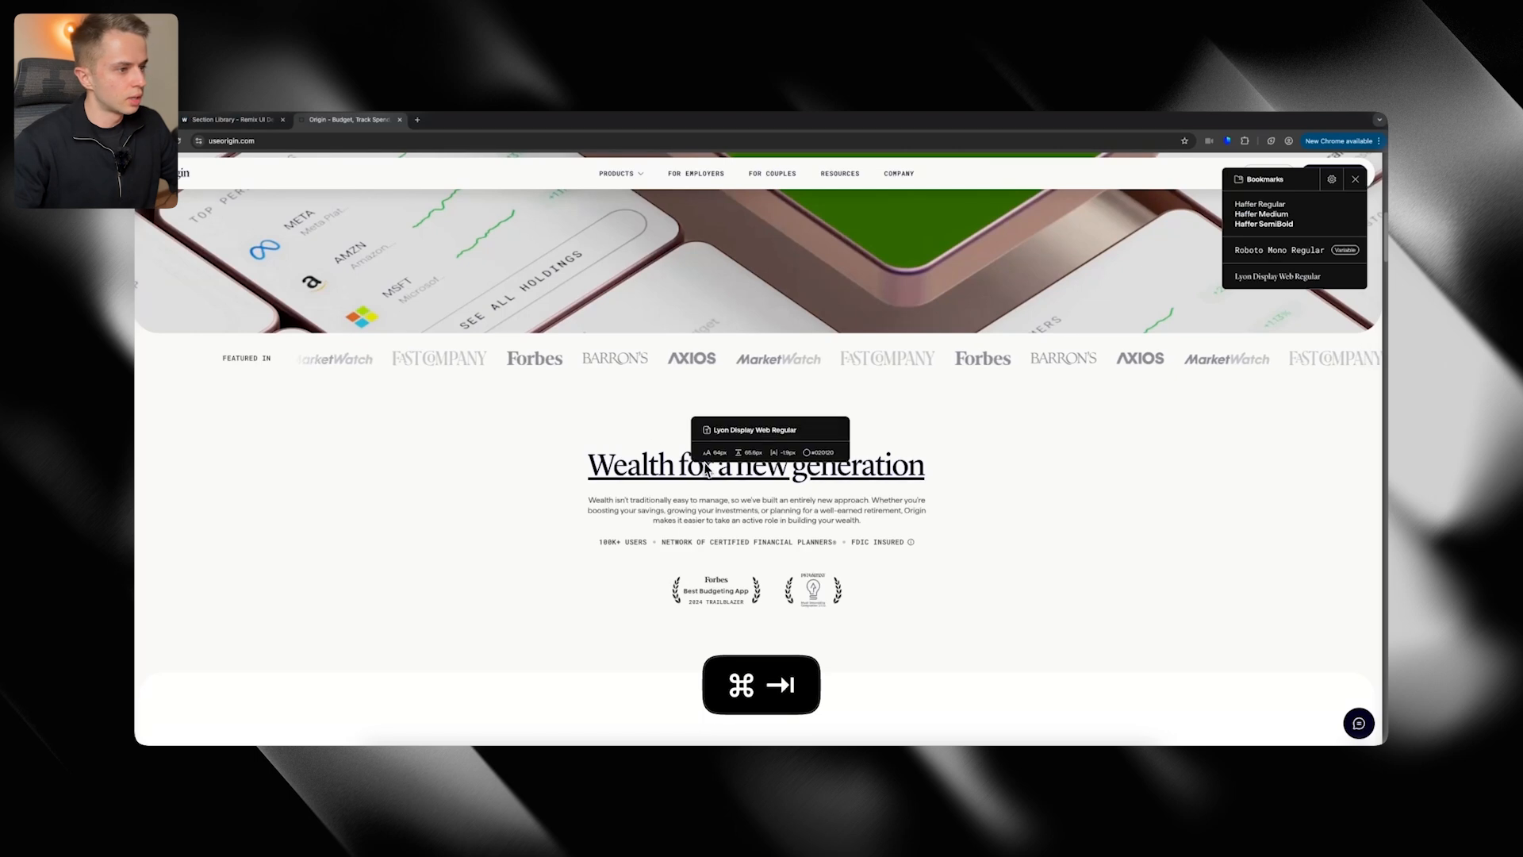
{"action": "key", "text": "super+Tab"}
{"action": "left_click", "coordinate": [198, 354]}
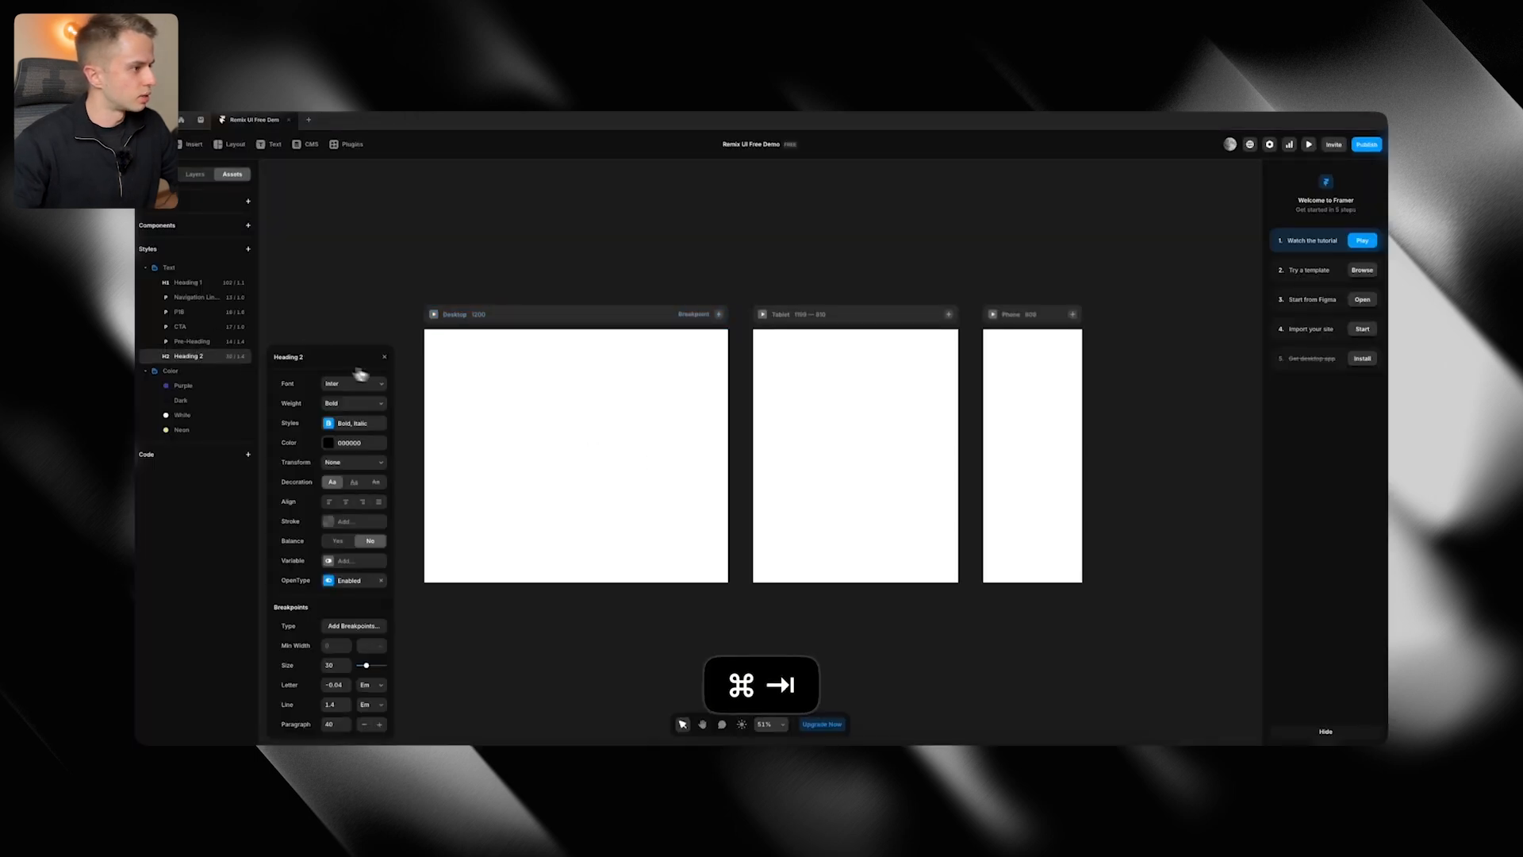
Set the Heading 2 style's font to Playfair Display
{"action": "left_click", "coordinate": [365, 393]}
{"action": "type", "text": "playfai"}
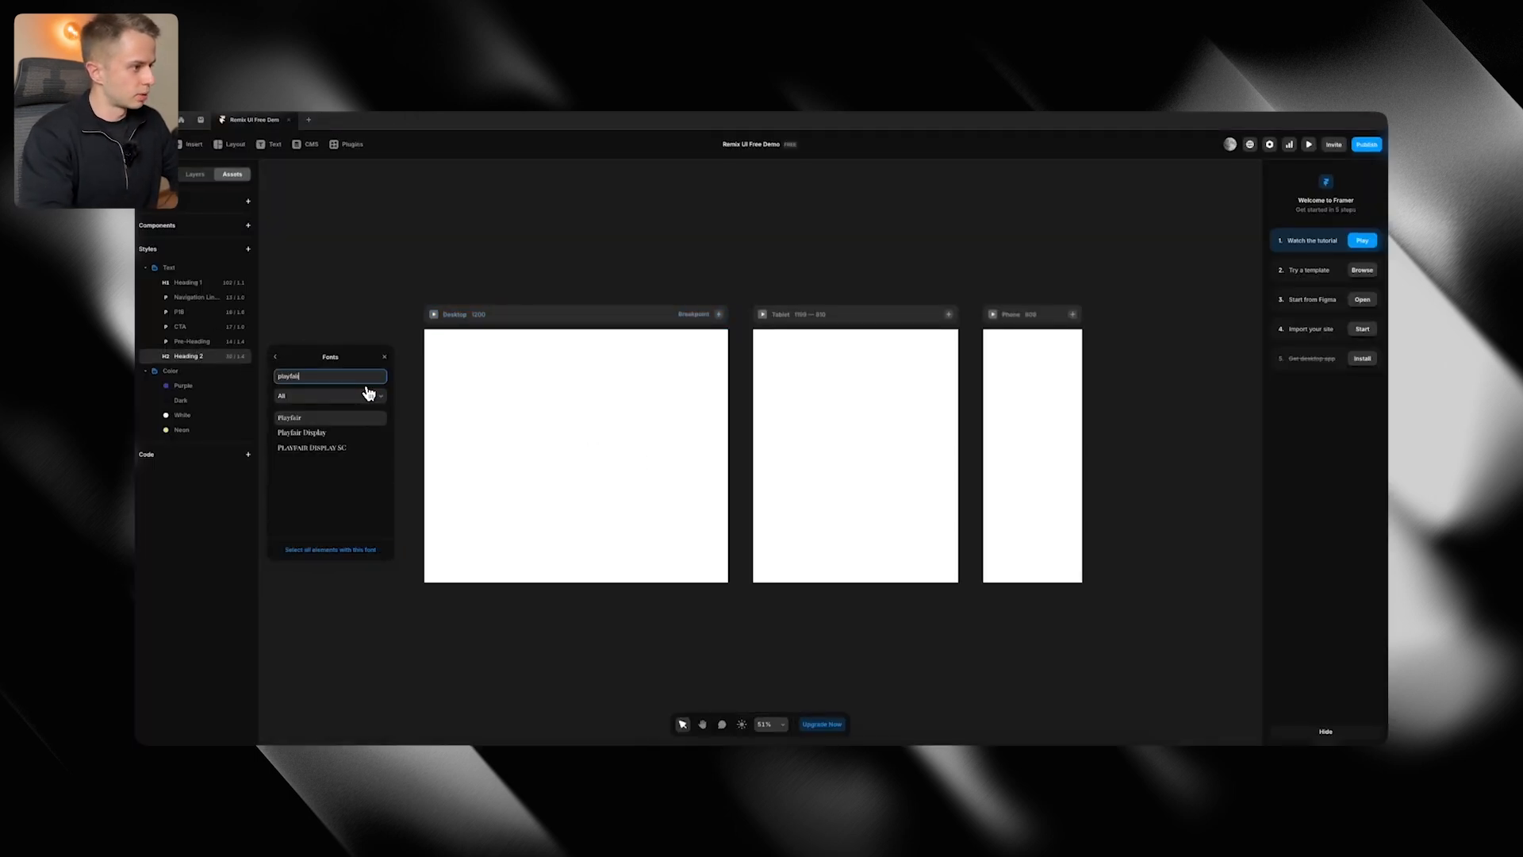
{"action": "type", "text": "r"}
{"action": "key", "text": "Down"}
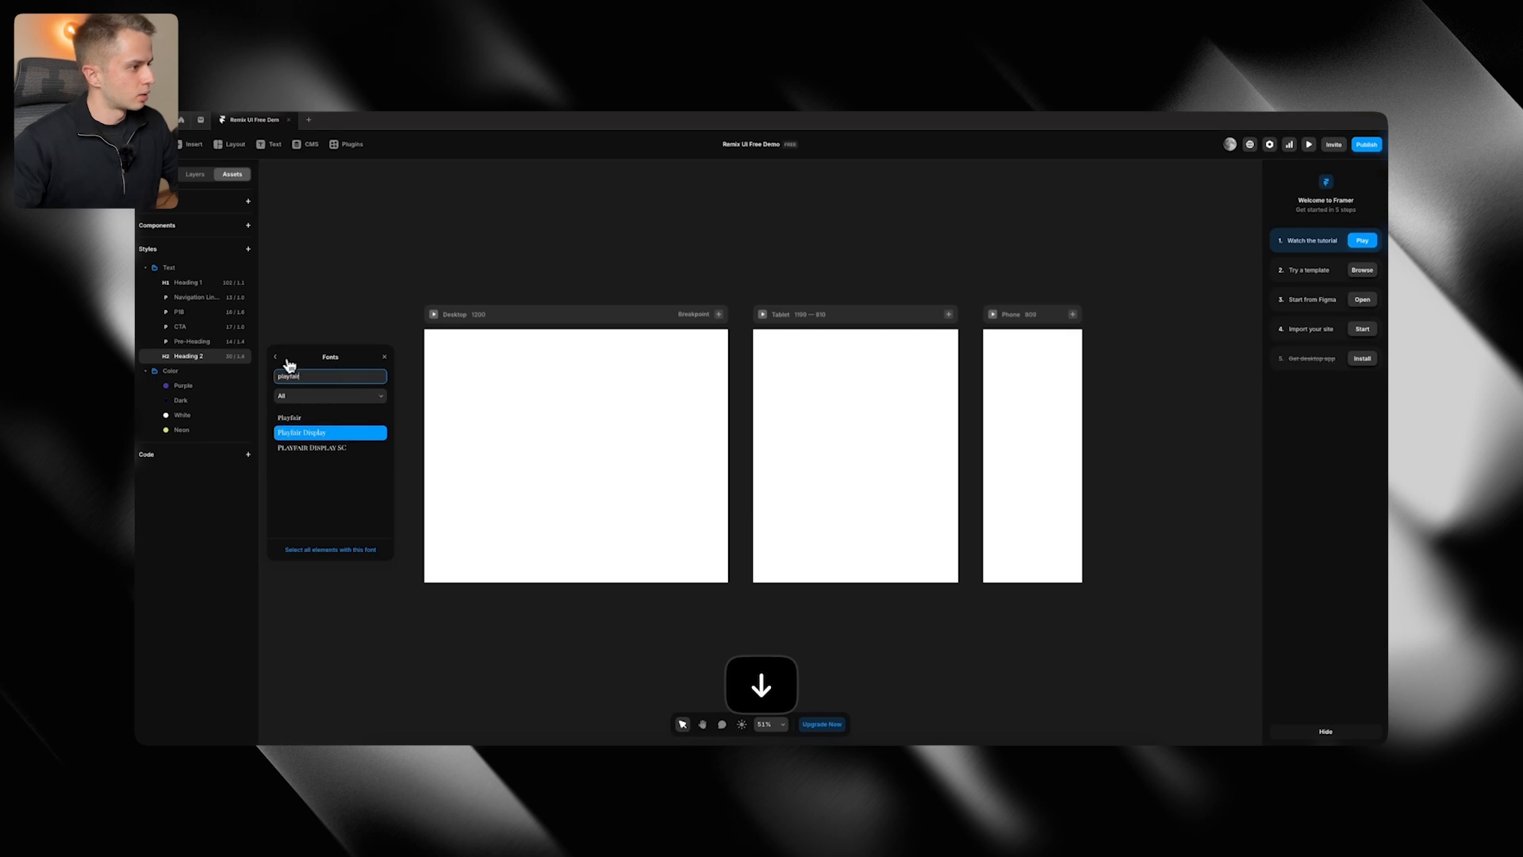
{"action": "key", "text": "Return"}
Apply the Dark color and the Medium weight to the Heading 2 style
{"action": "left_click", "coordinate": [361, 449]}
{"action": "left_click", "coordinate": [330, 548]}
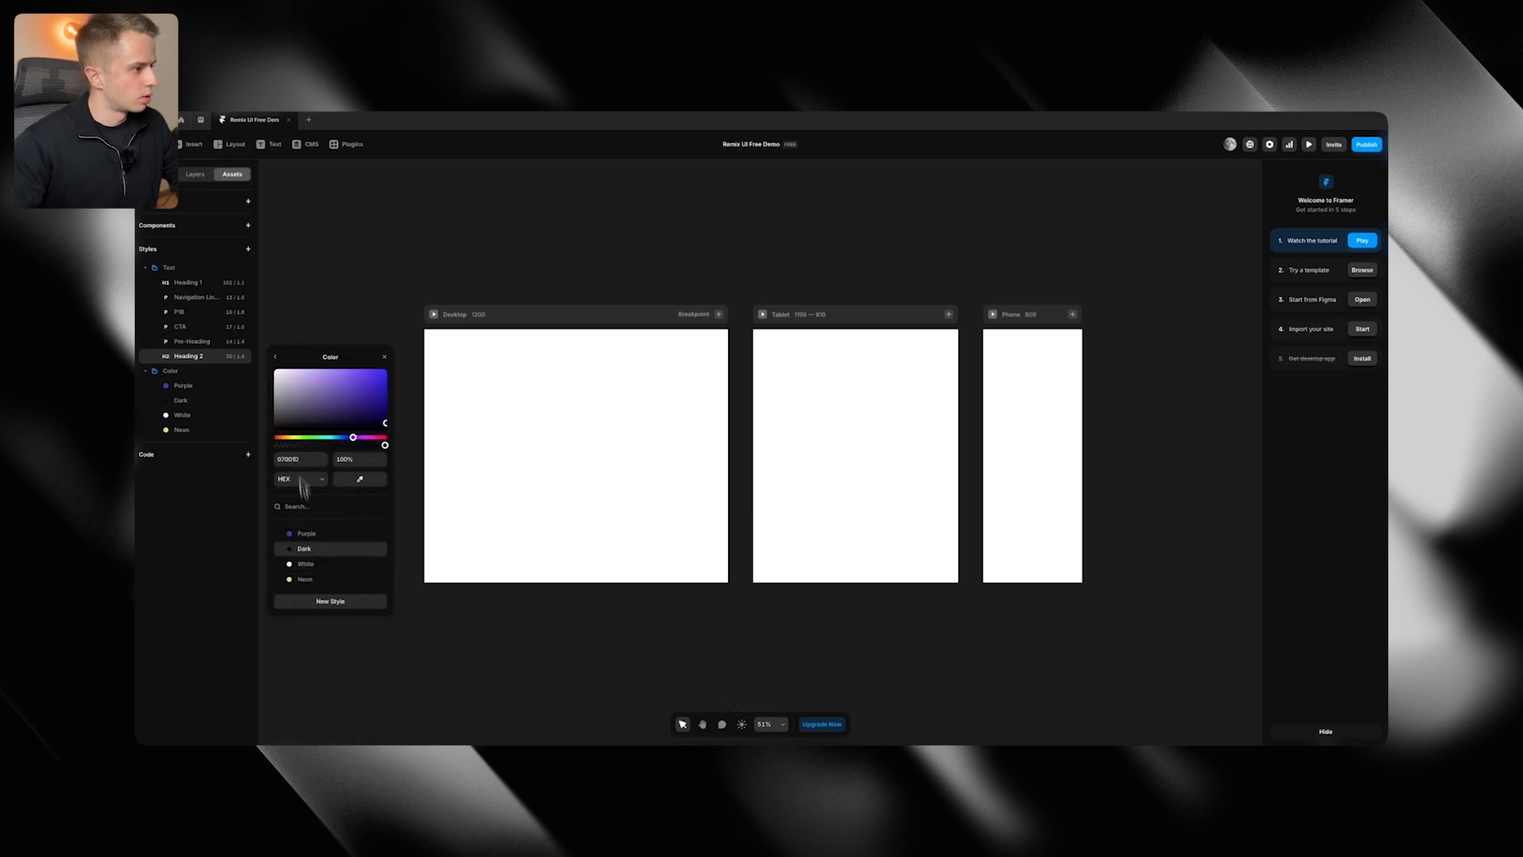
{"action": "left_click", "coordinate": [277, 357]}
{"action": "left_click", "coordinate": [353, 404]}
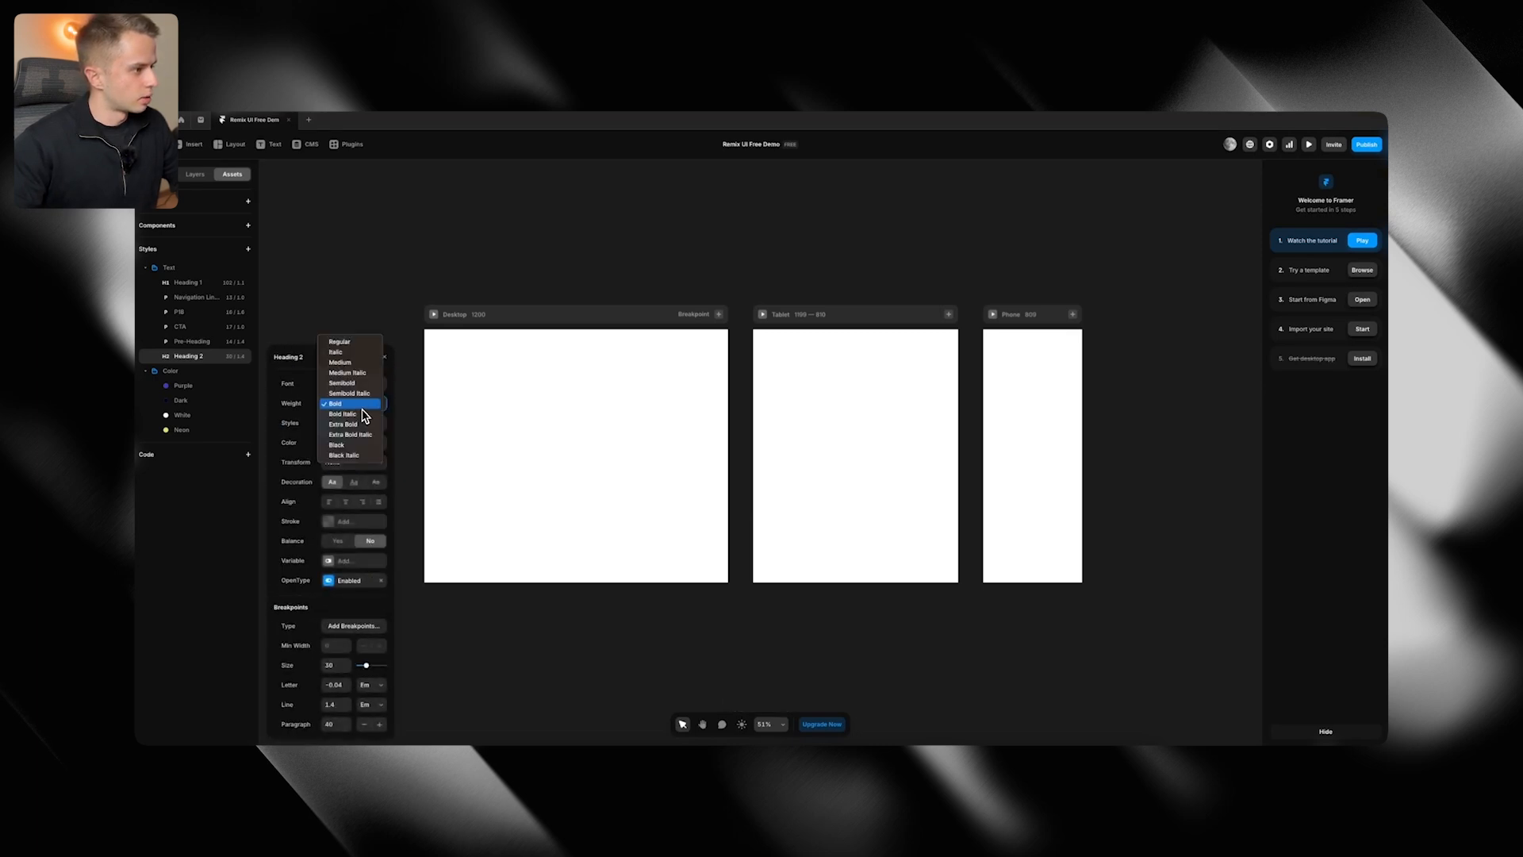
{"action": "left_click", "coordinate": [361, 364]}
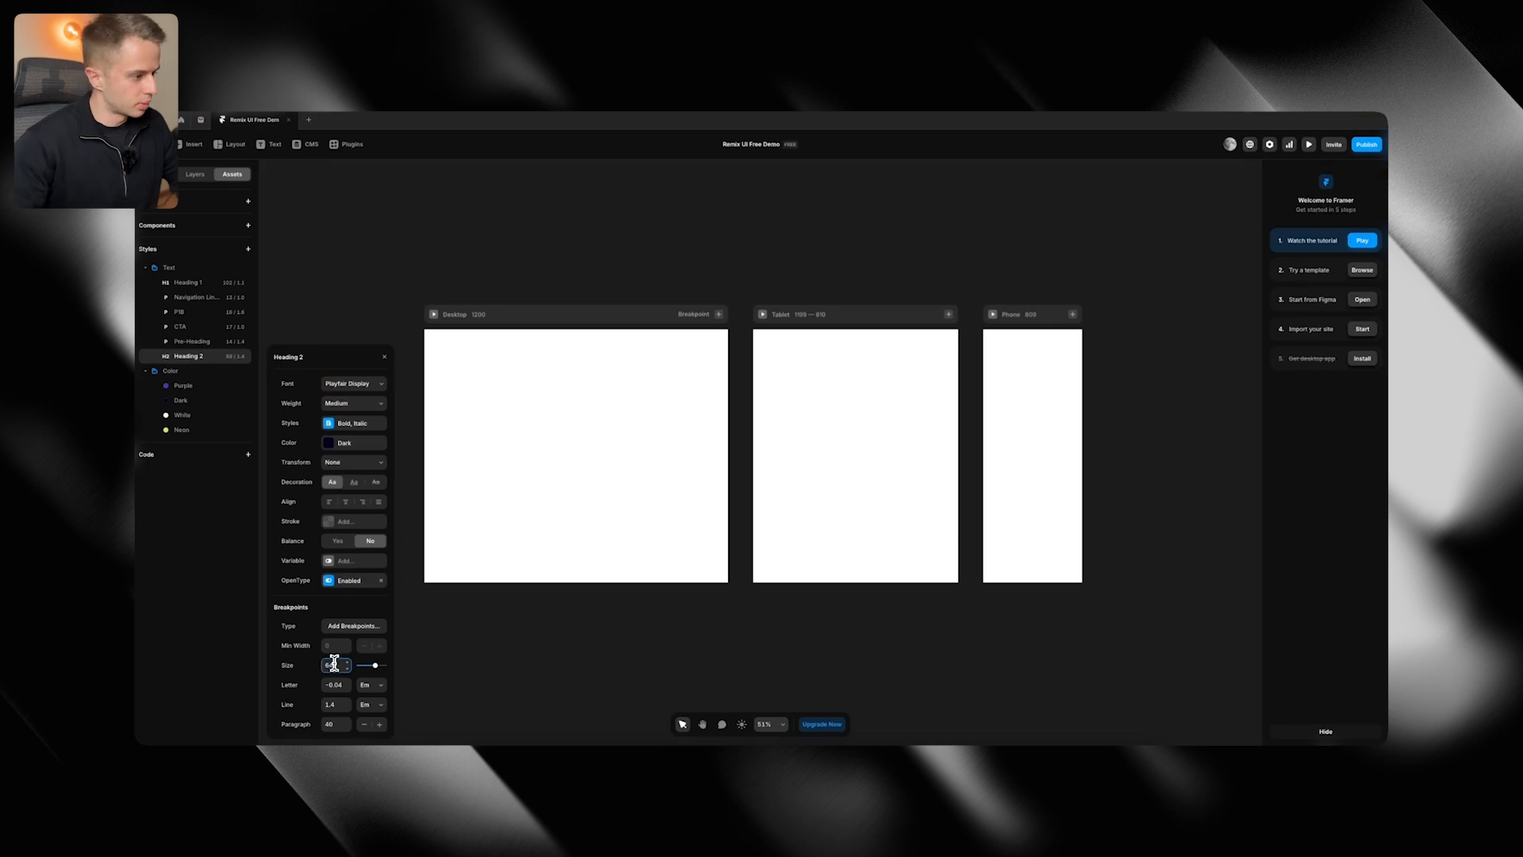
Set Heading 2's size to 64 and letter spacing to -0.19 em, checking the Wealth for a new generation heading on the Origin site
{"action": "key", "text": "super+Tab"}
{"action": "mouse_move", "coordinate": [717, 479]}
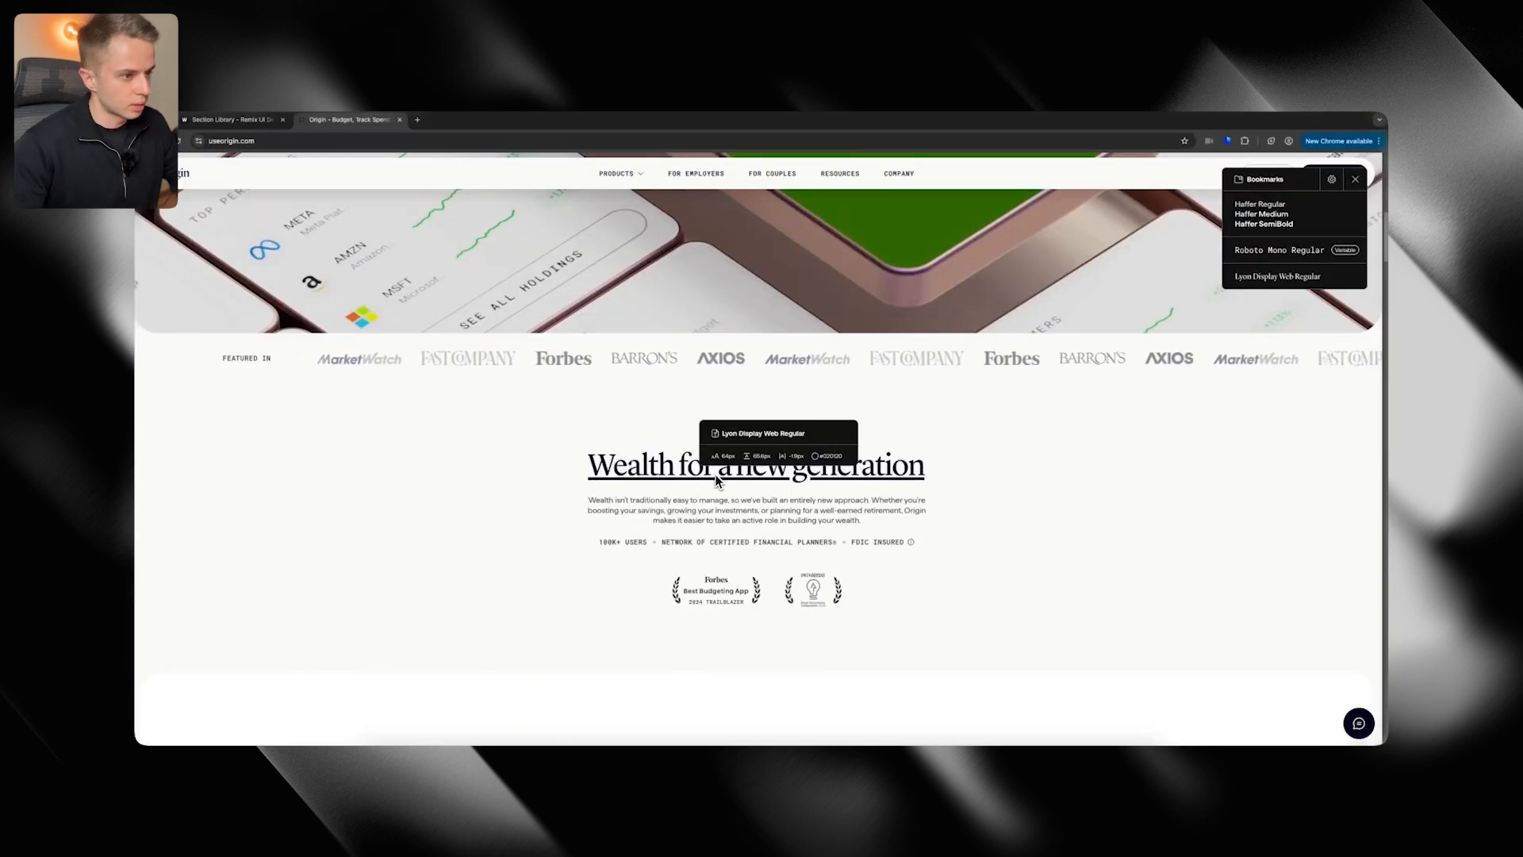
{"action": "key", "text": "super+Tab"}
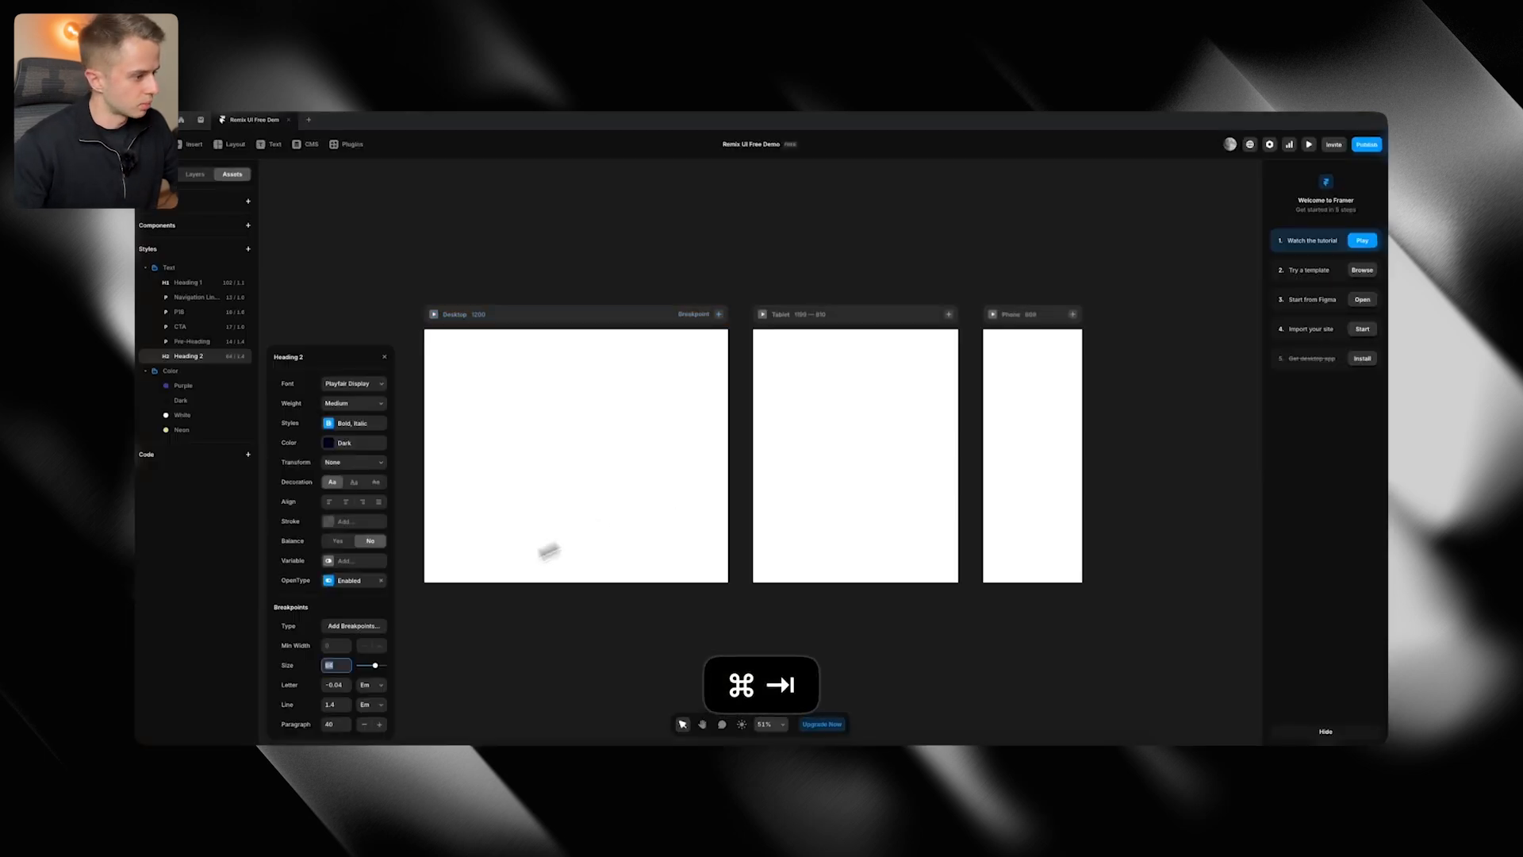
{"action": "left_click", "coordinate": [341, 687]}
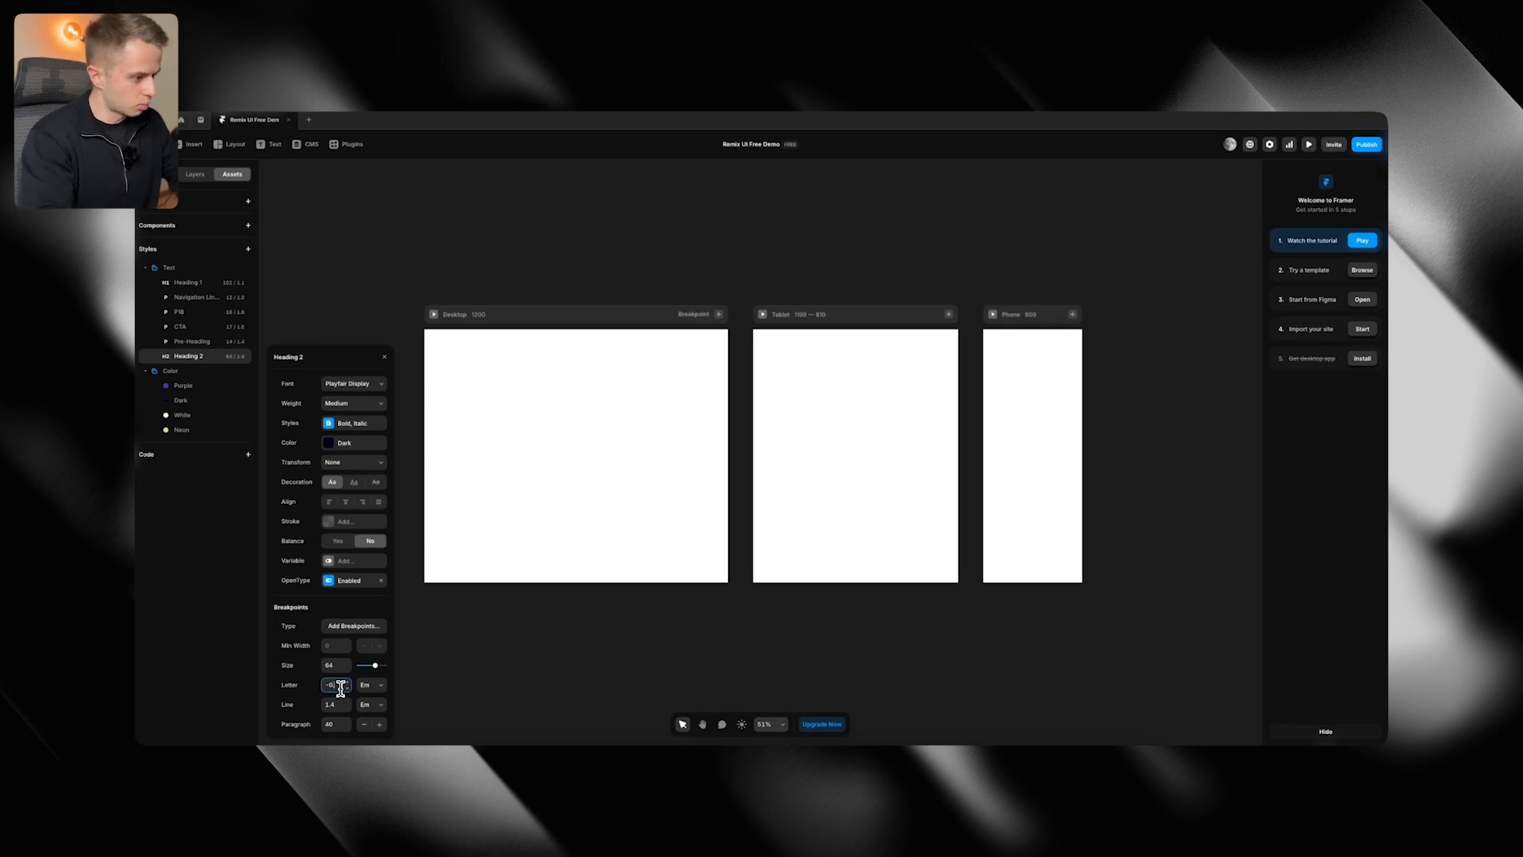
{"action": "key", "text": "super+Tab"}
{"action": "mouse_move", "coordinate": [746, 479]}
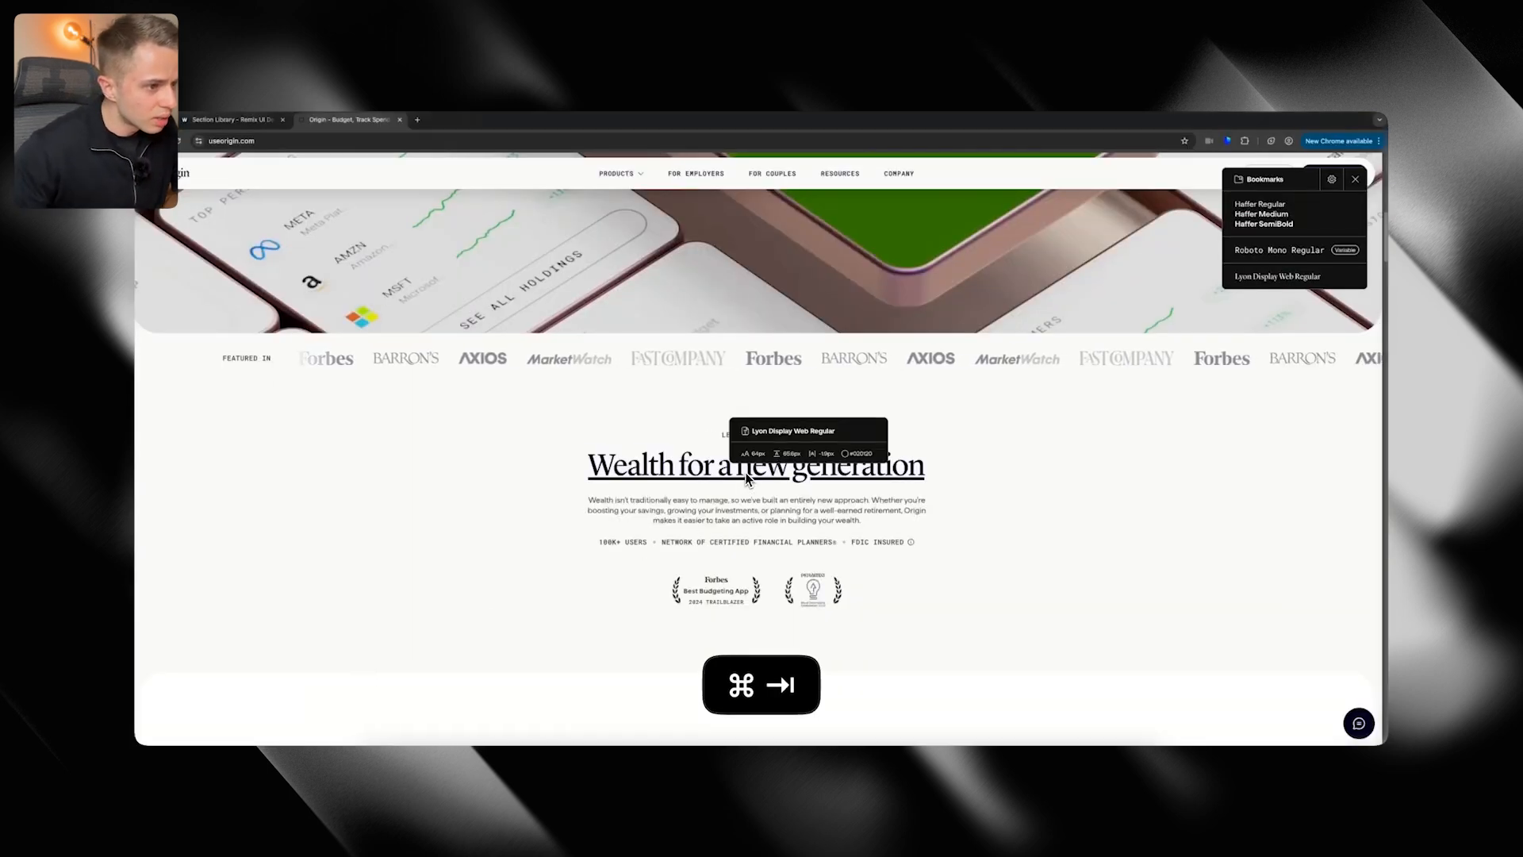
{"action": "key", "text": "super+Tab"}
{"action": "key", "text": "Right"}
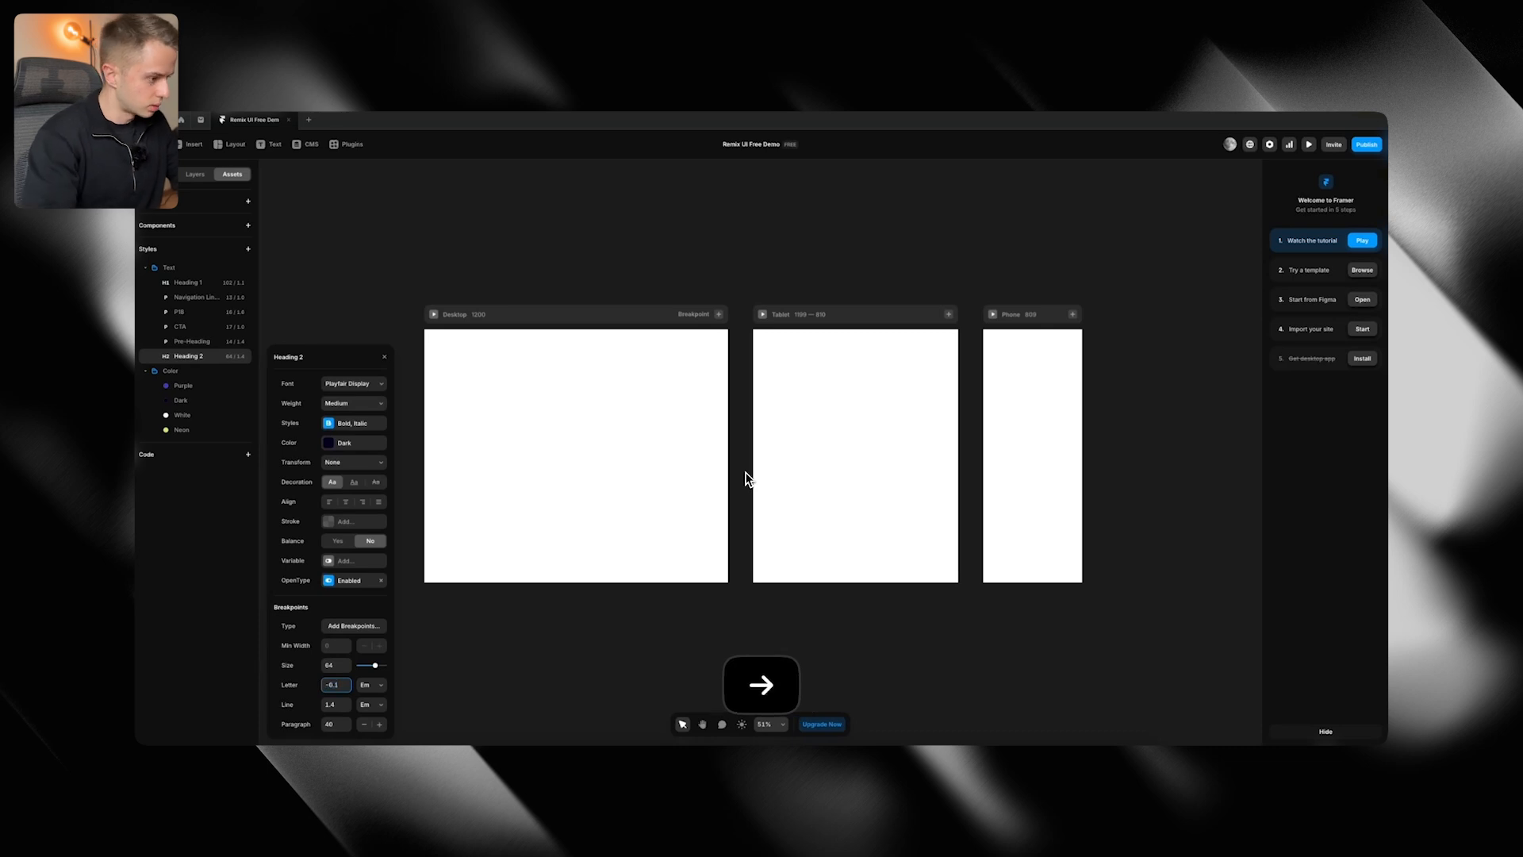
{"action": "key", "text": "super+Tab"}
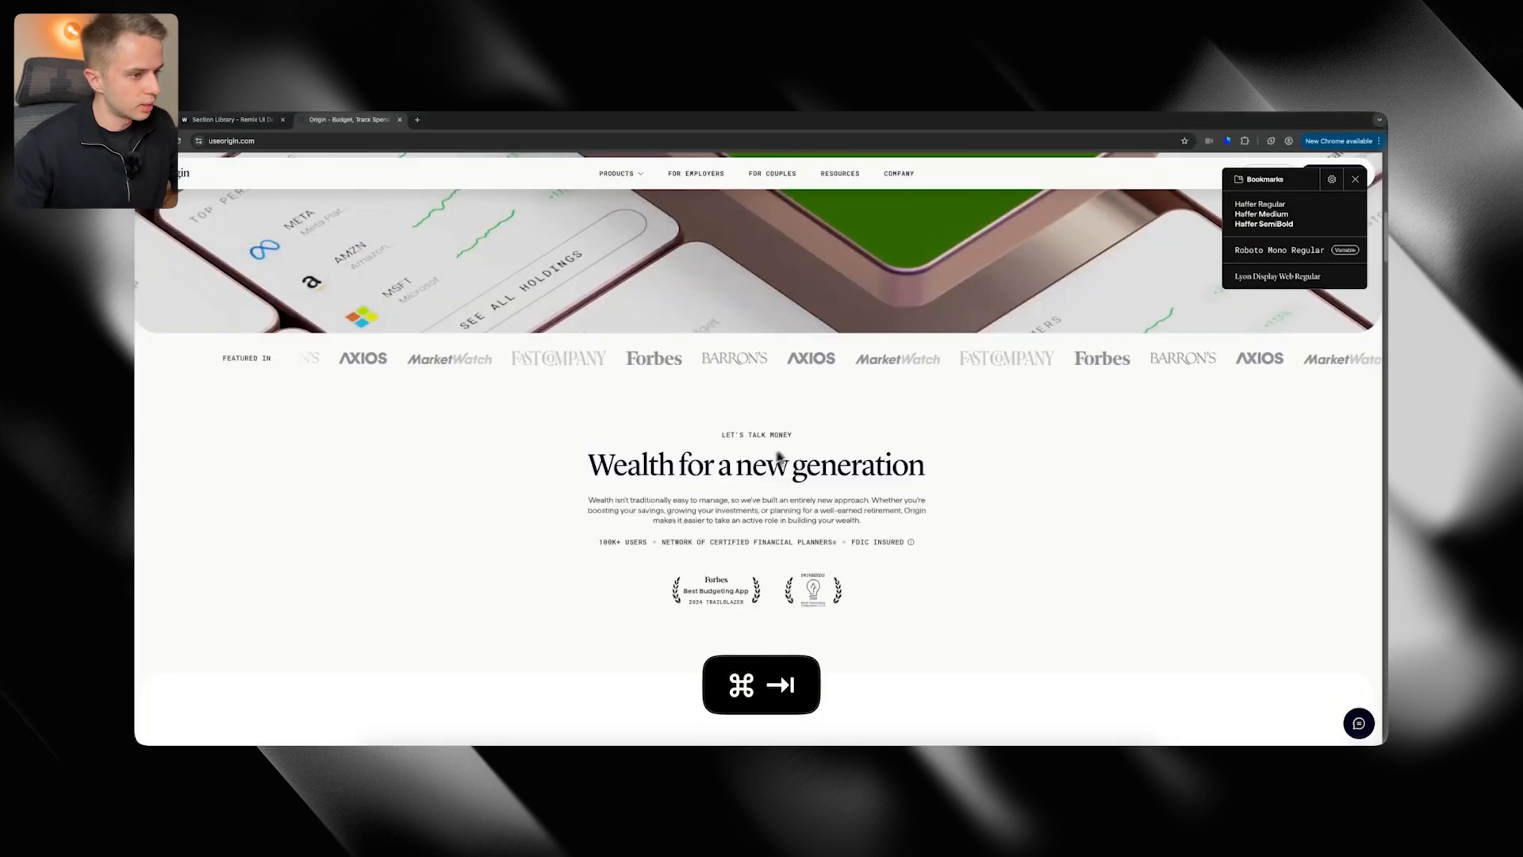
{"action": "mouse_move", "coordinate": [799, 460]}
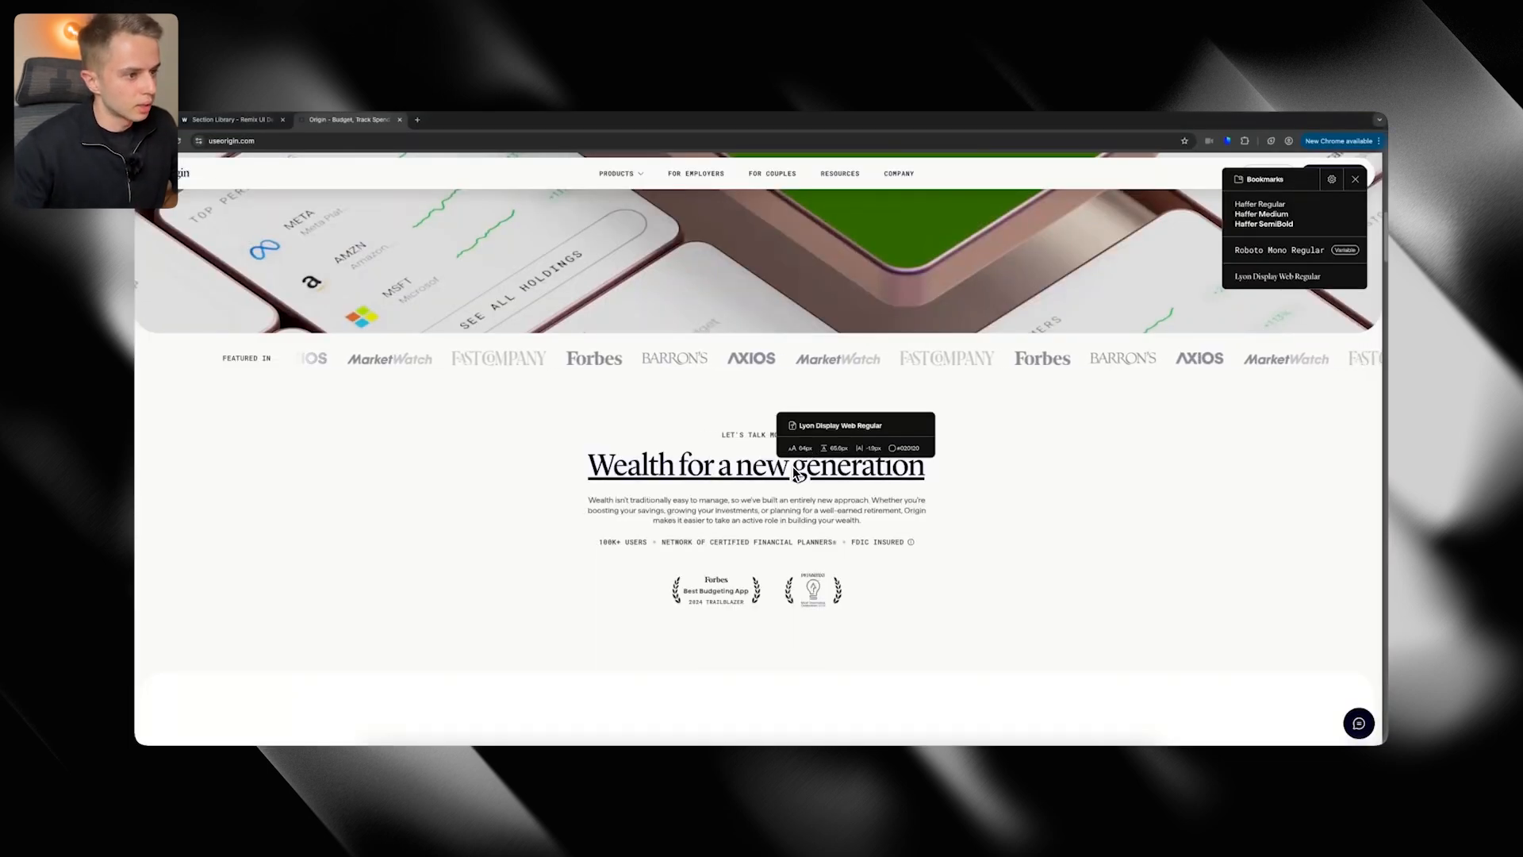
{"action": "key", "text": "super+Tab"}
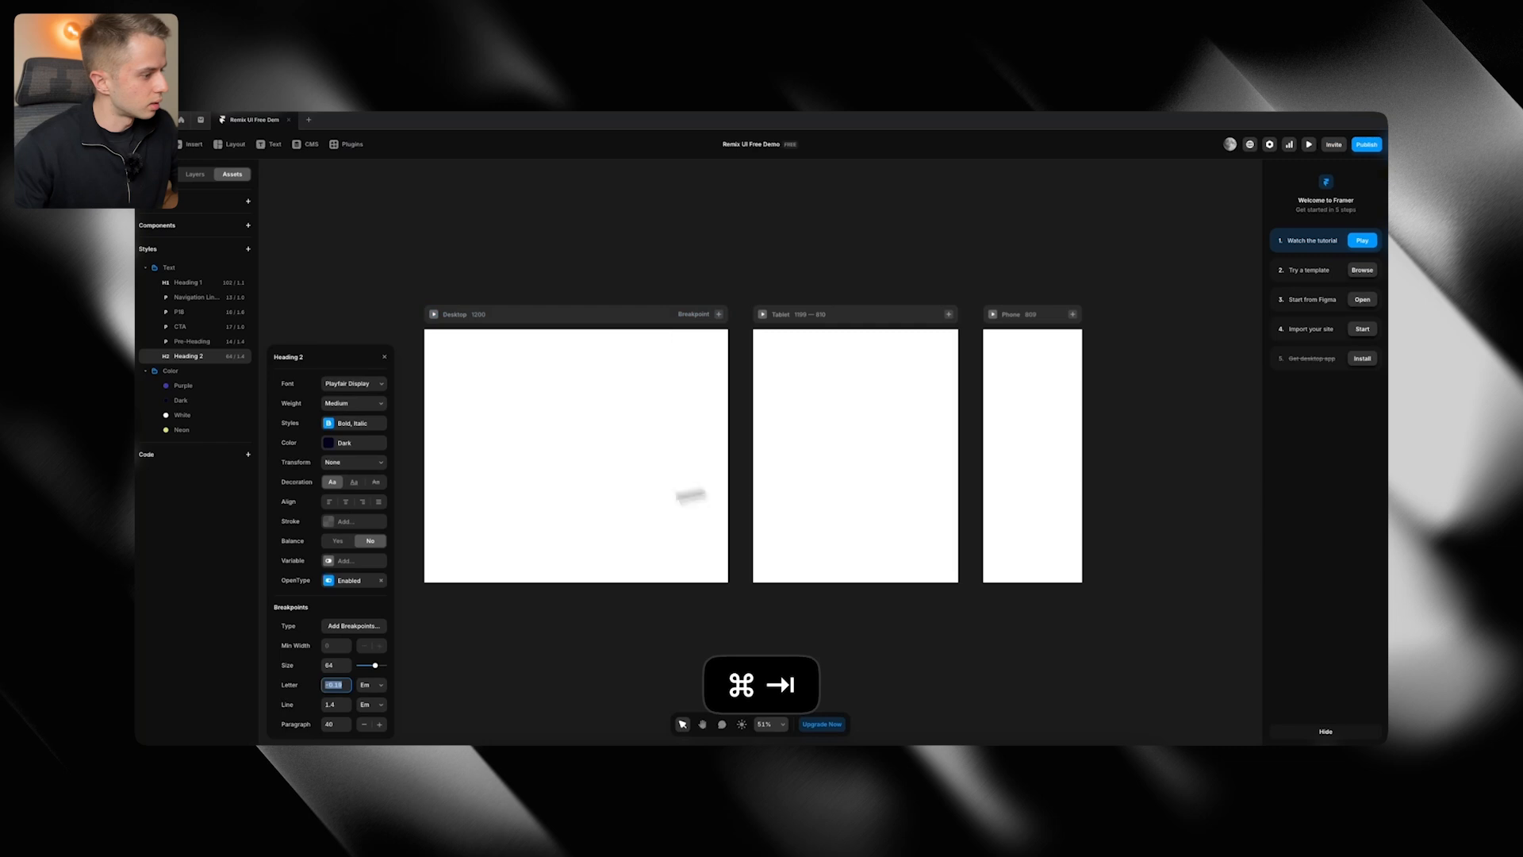
Set the Heading 2 style's line height to 1.1 em and move the style directly below Heading 1
{"action": "left_click", "coordinate": [347, 708]}
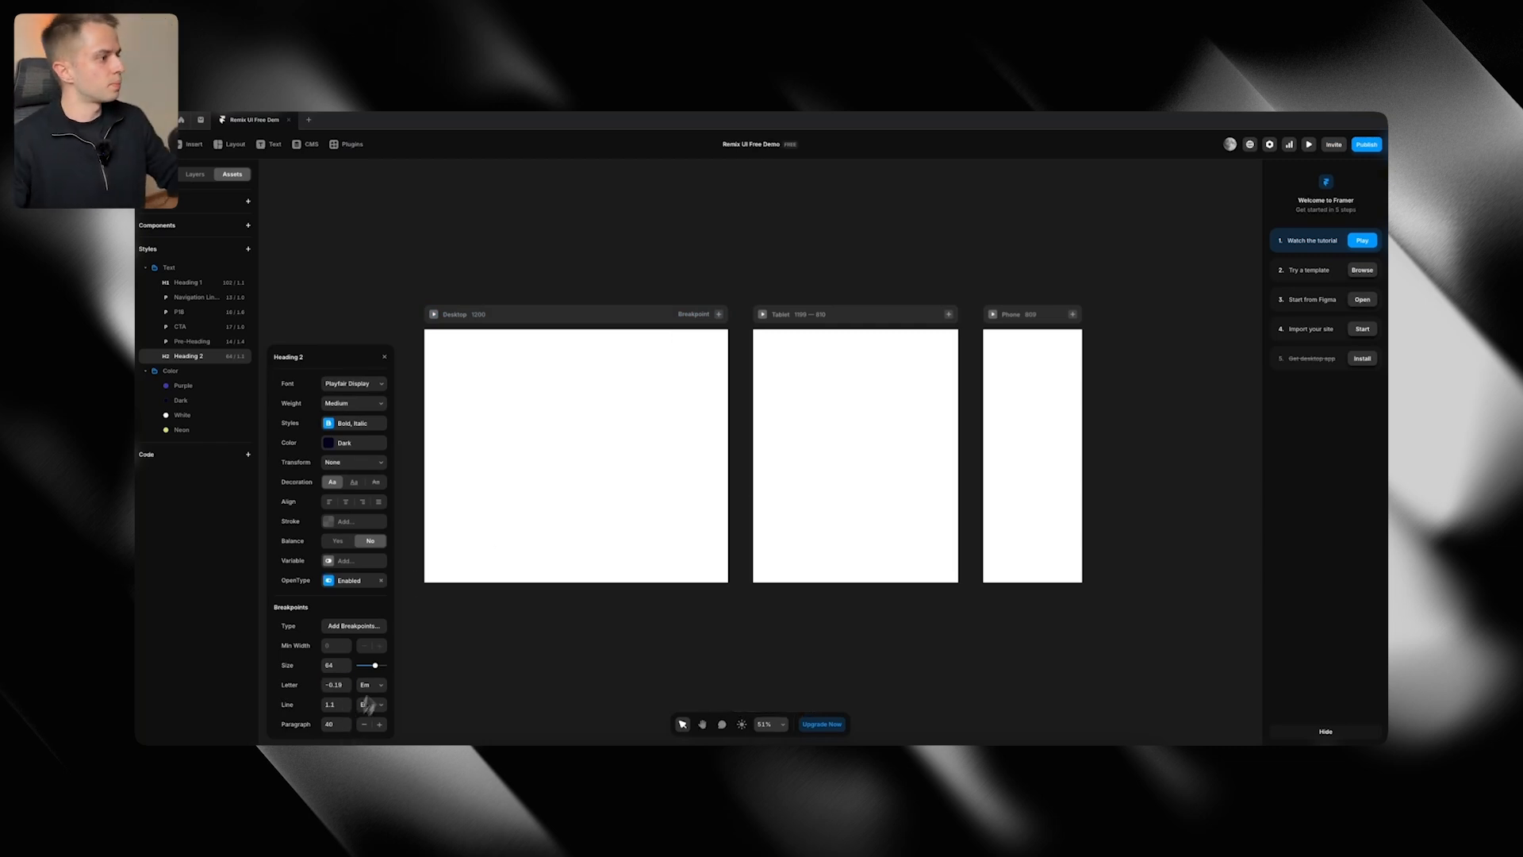
{"action": "left_click_drag", "start_coordinate": [200, 295], "coordinate": [199, 298]}
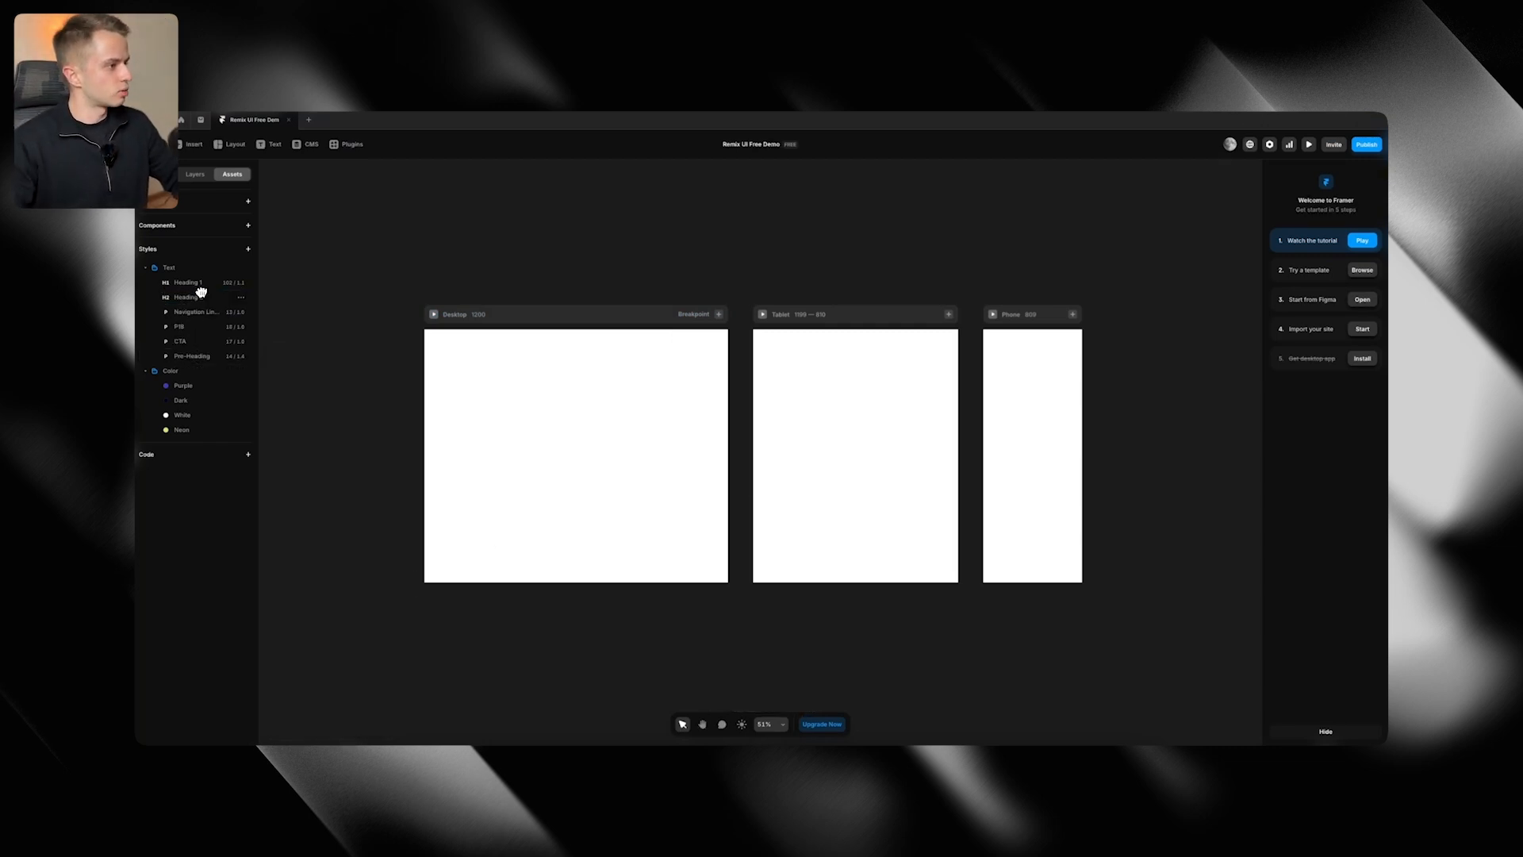
Inspect the paragraph under the Wealth heading on the Origin site, then duplicate the existing paragraph text style in Framer and open the copy's settings
{"action": "key", "text": "super+Tab"}
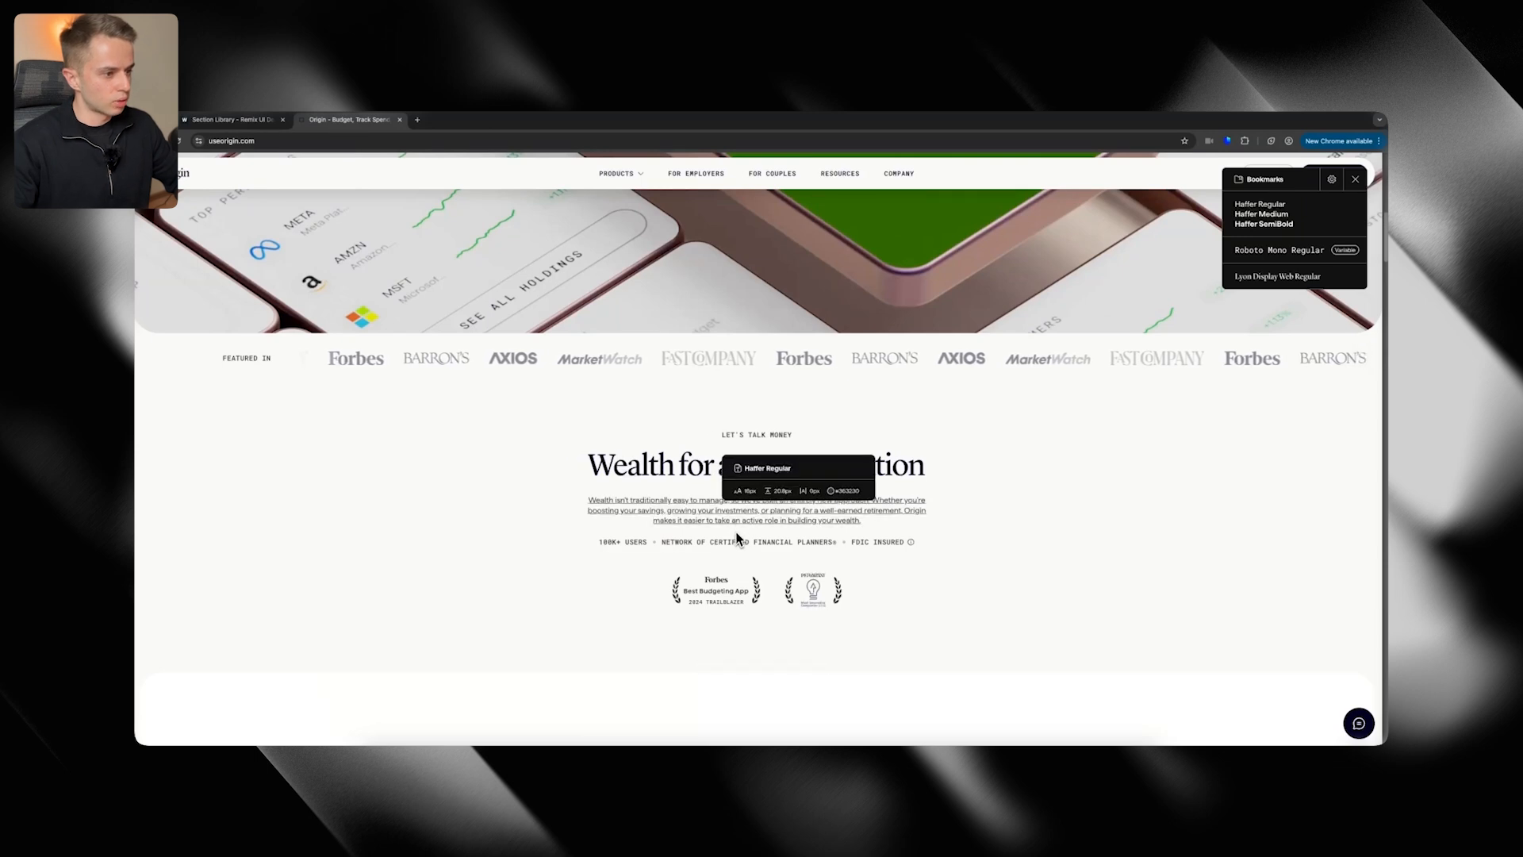
{"action": "key", "text": "super+Tab"}
{"action": "right_click", "coordinate": [184, 334]}
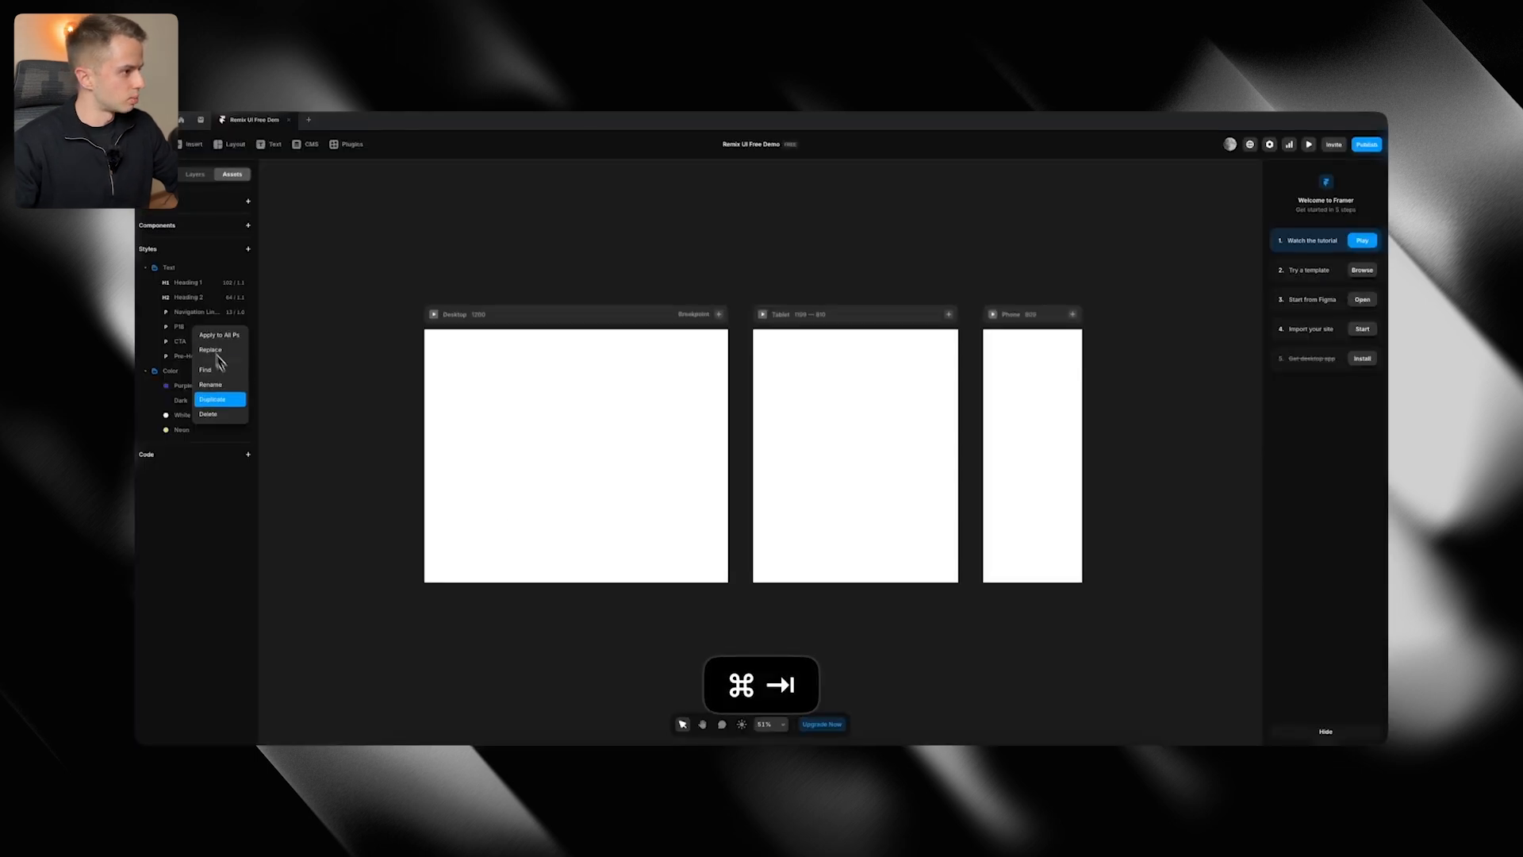
{"action": "left_click", "coordinate": [230, 401]}
{"action": "left_click", "coordinate": [200, 343]}
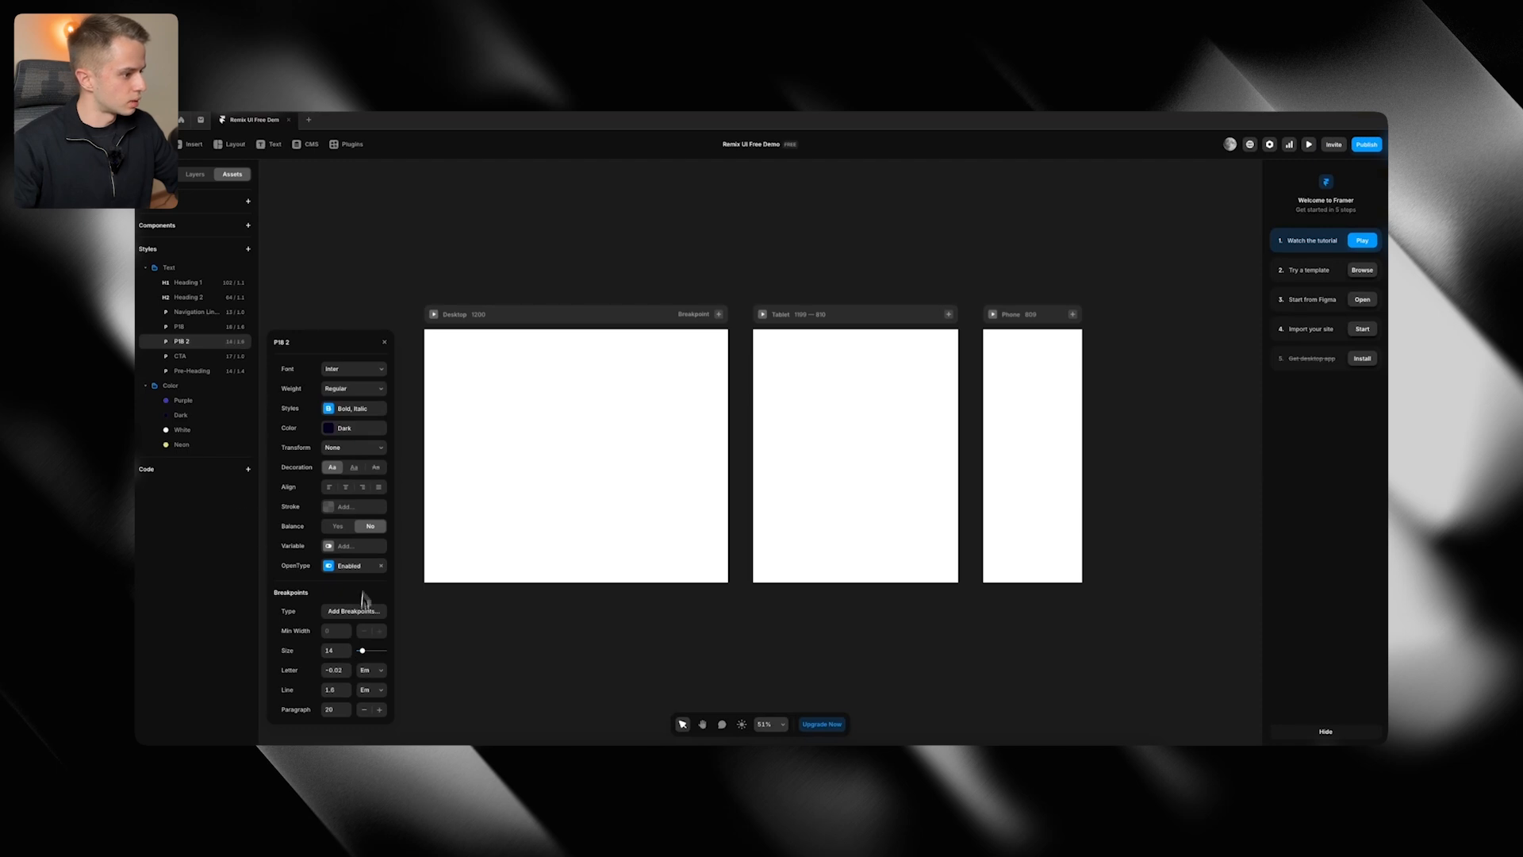
Check the original paragraph style's settings and rename the duplicated style as P followed by its font size
{"action": "left_click", "coordinate": [208, 326]}
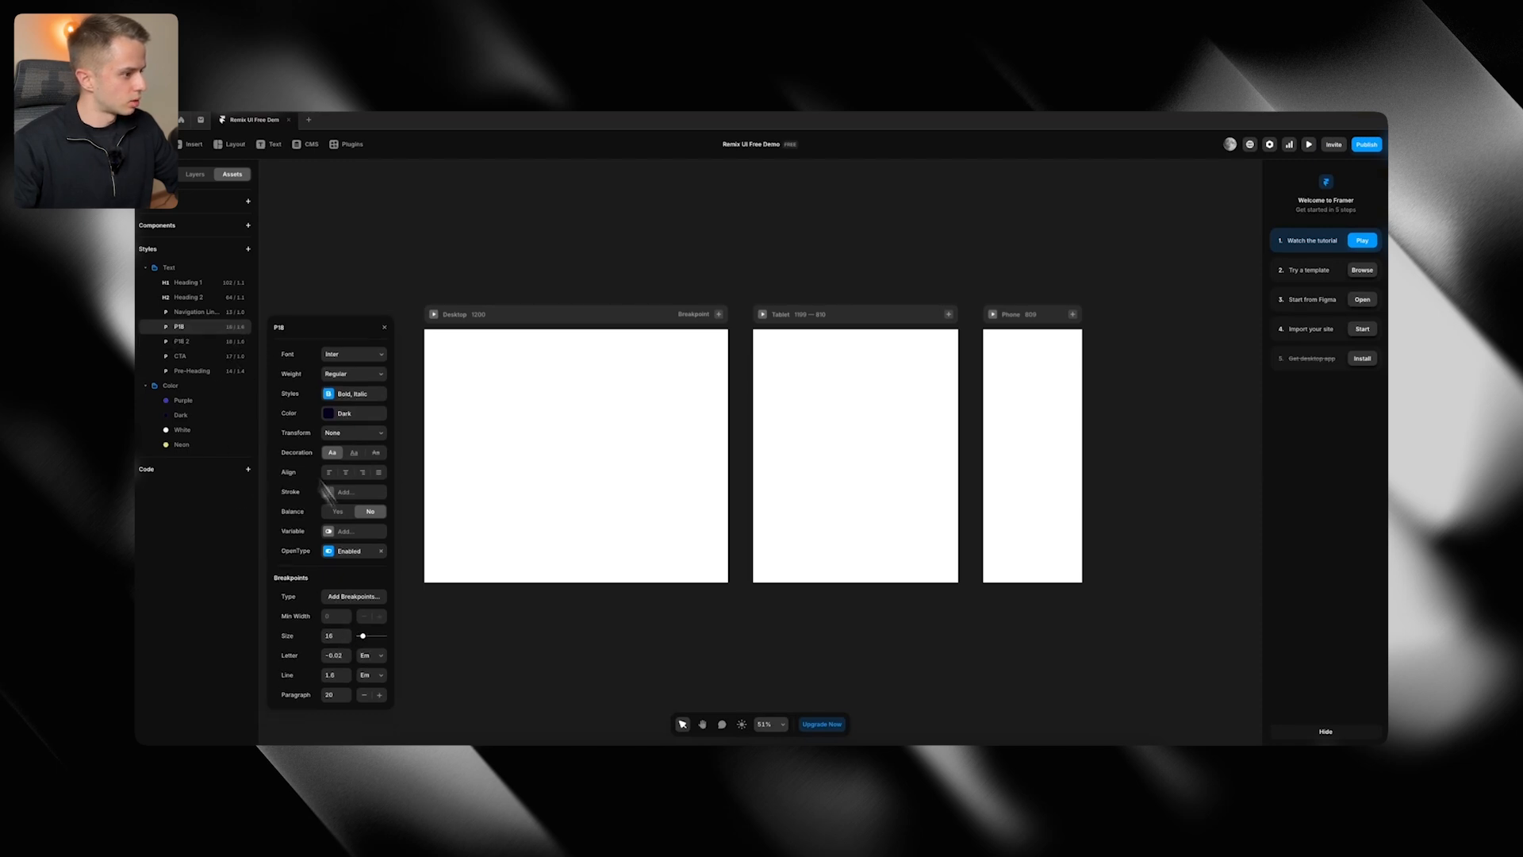
{"action": "double_click", "coordinate": [182, 343]}
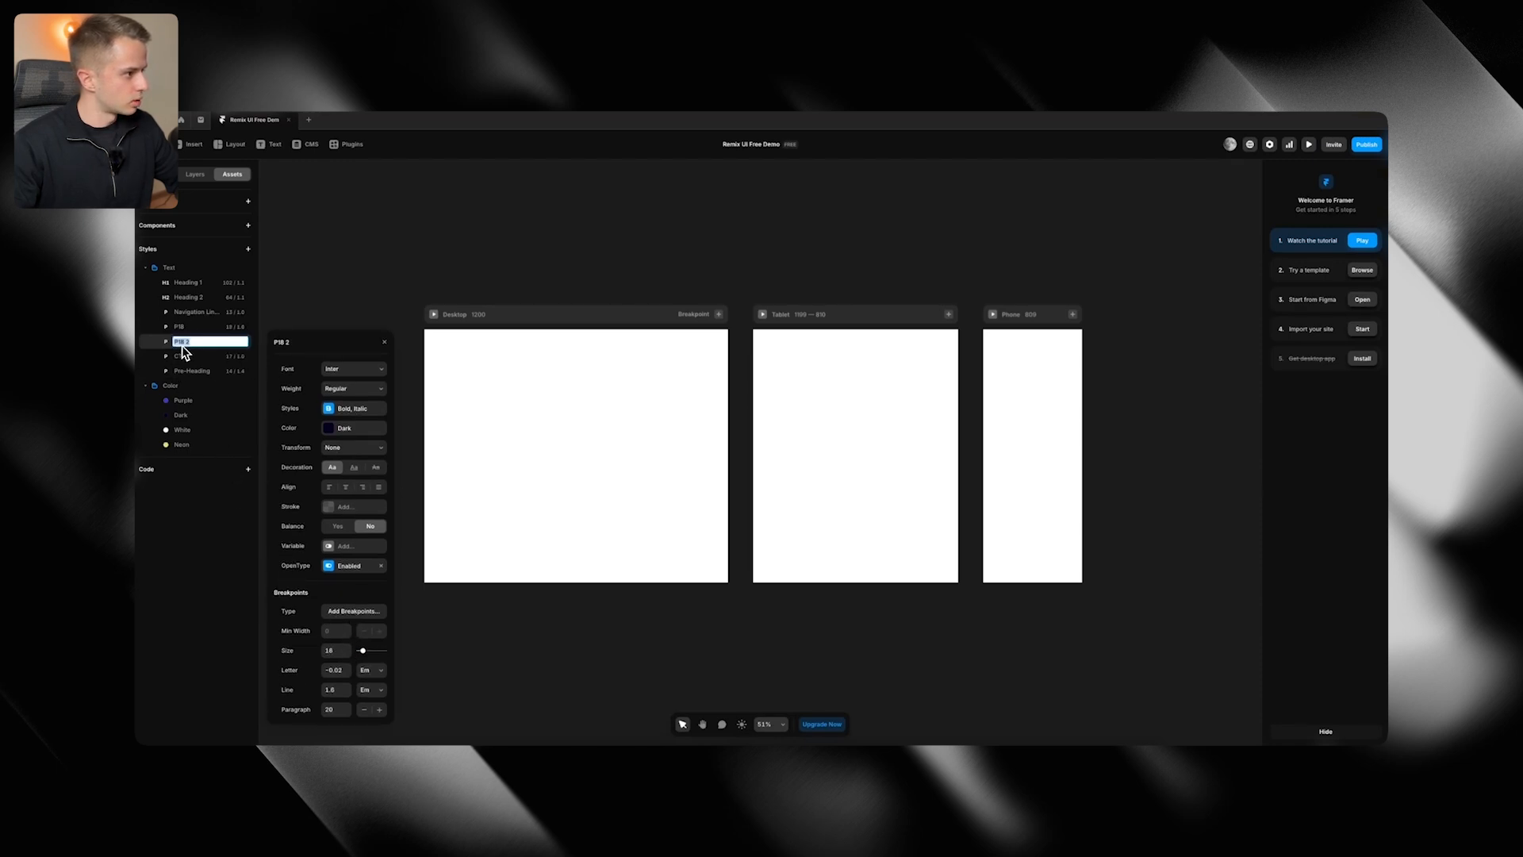
{"action": "type", "text": "P18"}
{"action": "key", "text": "Return"}
{"action": "left_click", "coordinate": [198, 355]}
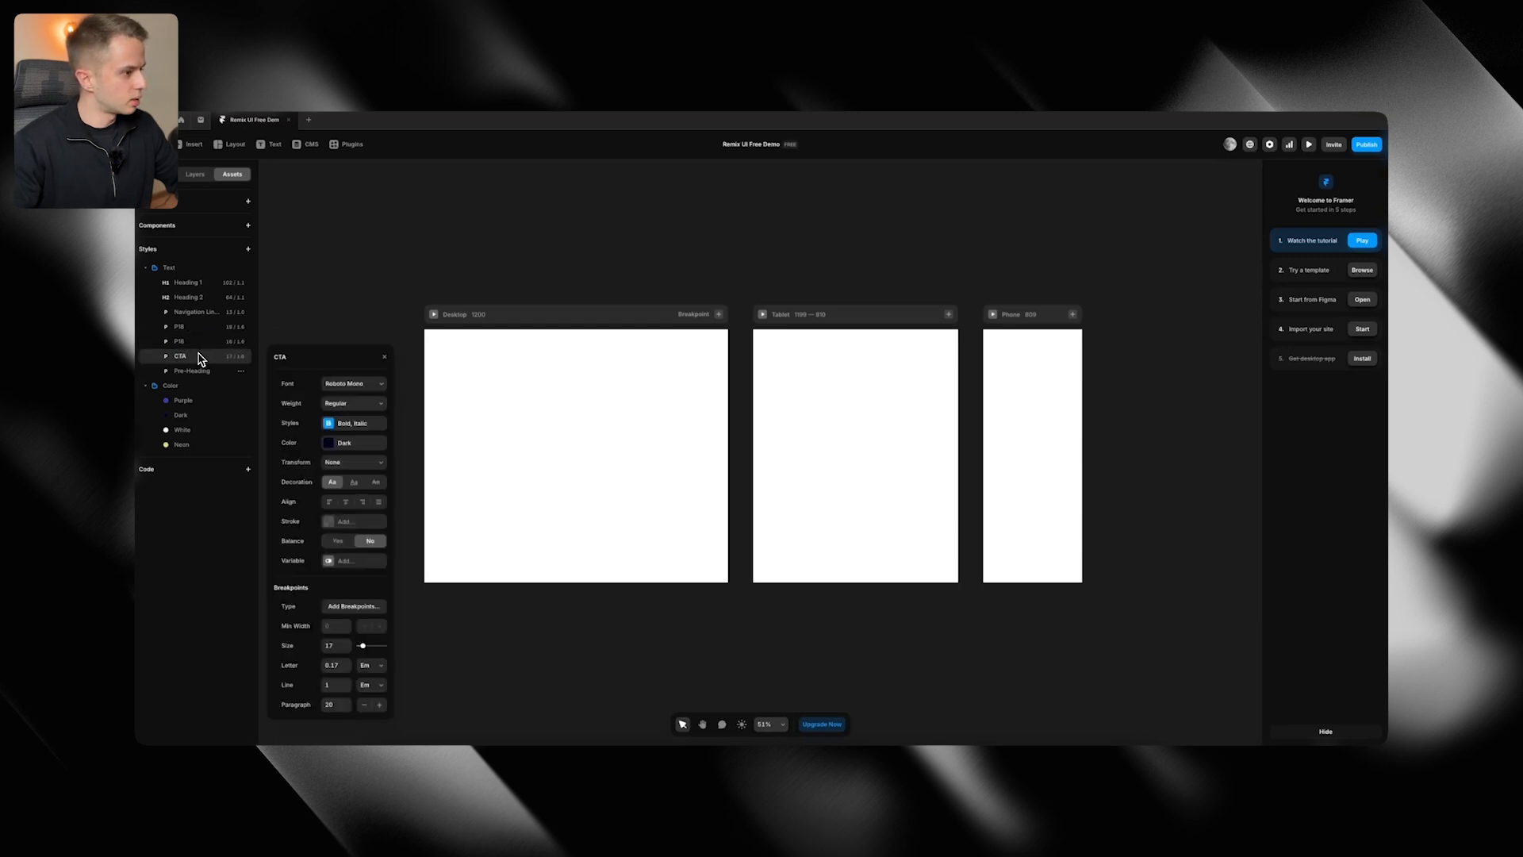
Close the font inspector on the Origin site and look over the Section Library page open in the browser
{"action": "key", "text": "super+Tab"}
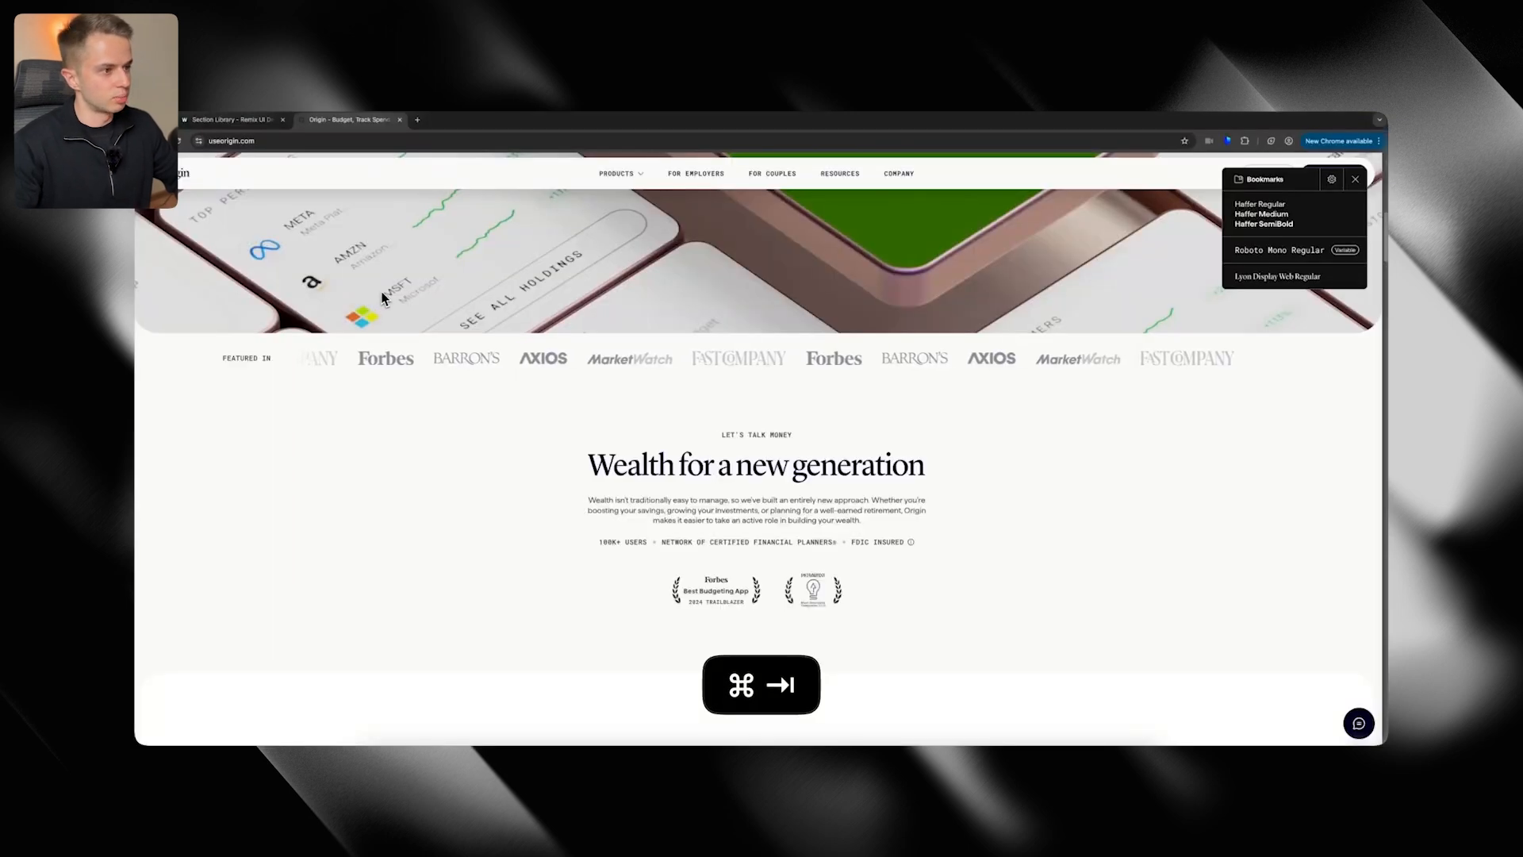
{"action": "scroll", "coordinate": [842, 349], "scroll_direction": "up", "scroll_amount": 10}
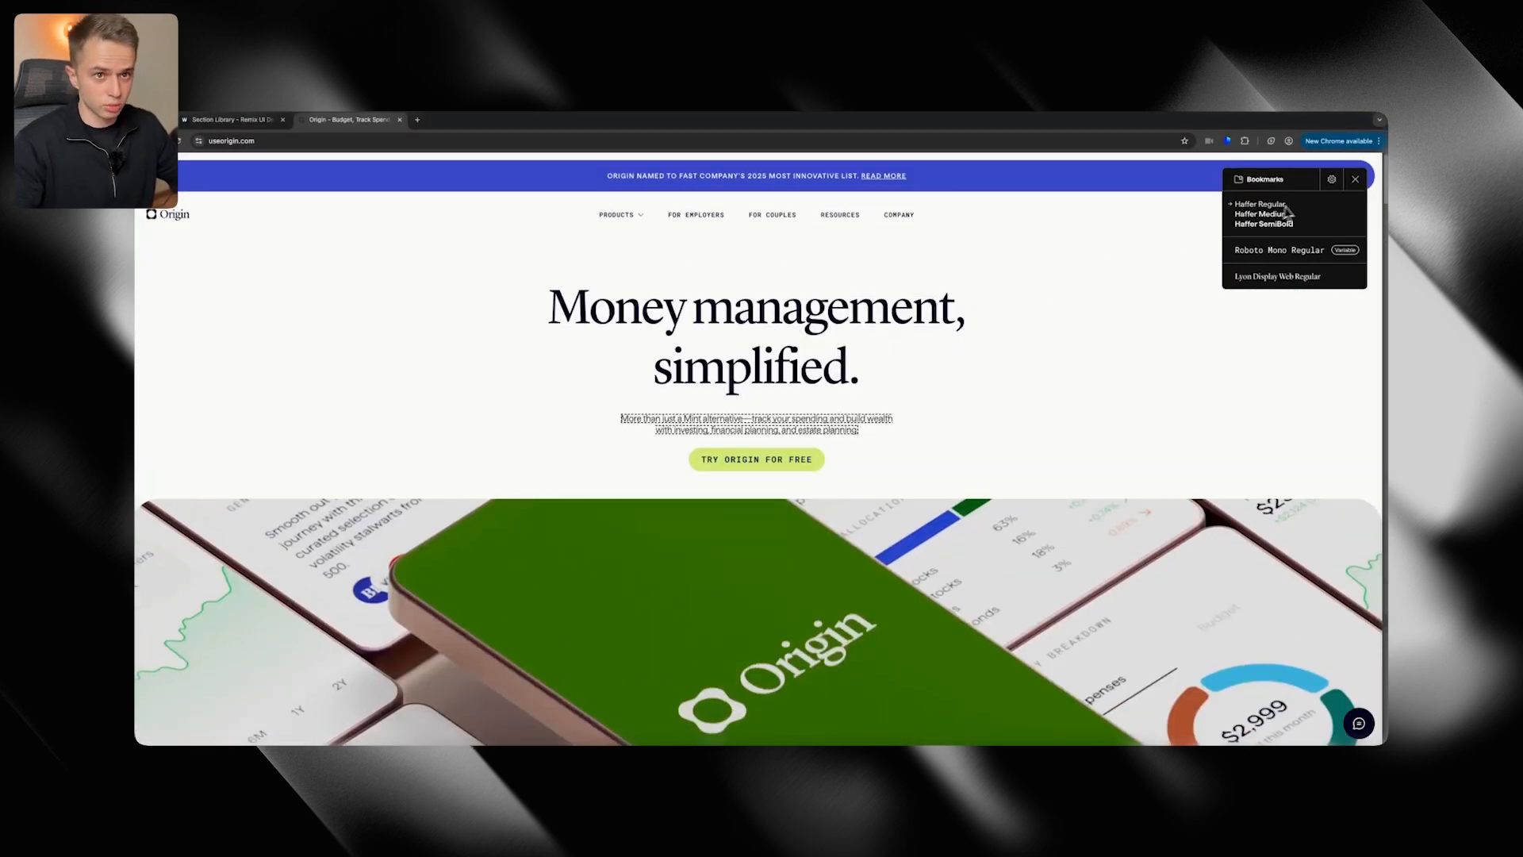
{"action": "left_click", "coordinate": [1354, 180]}
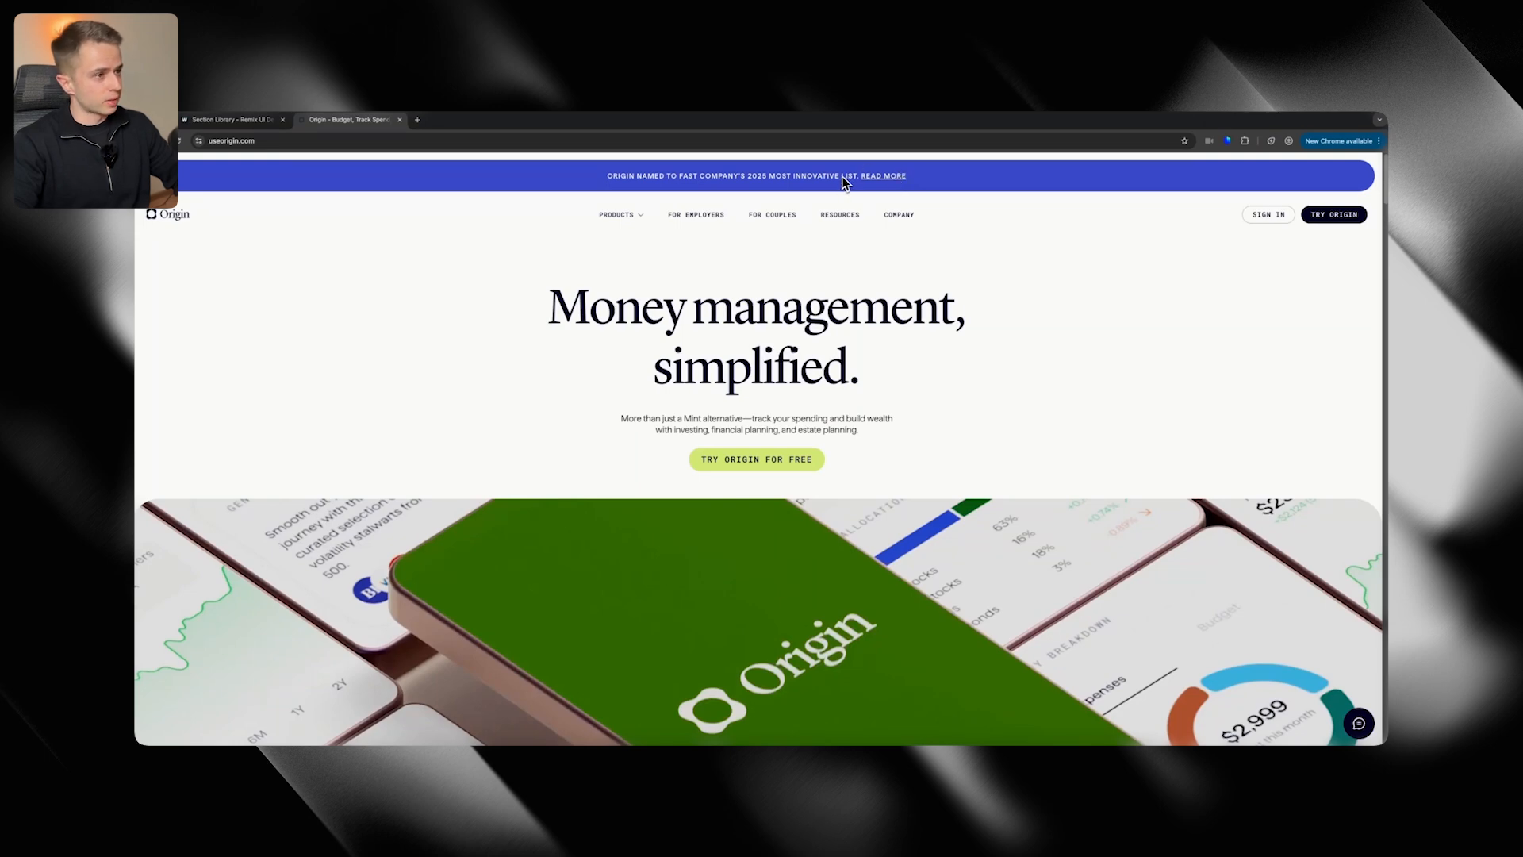
{"action": "left_click", "coordinate": [237, 120]}
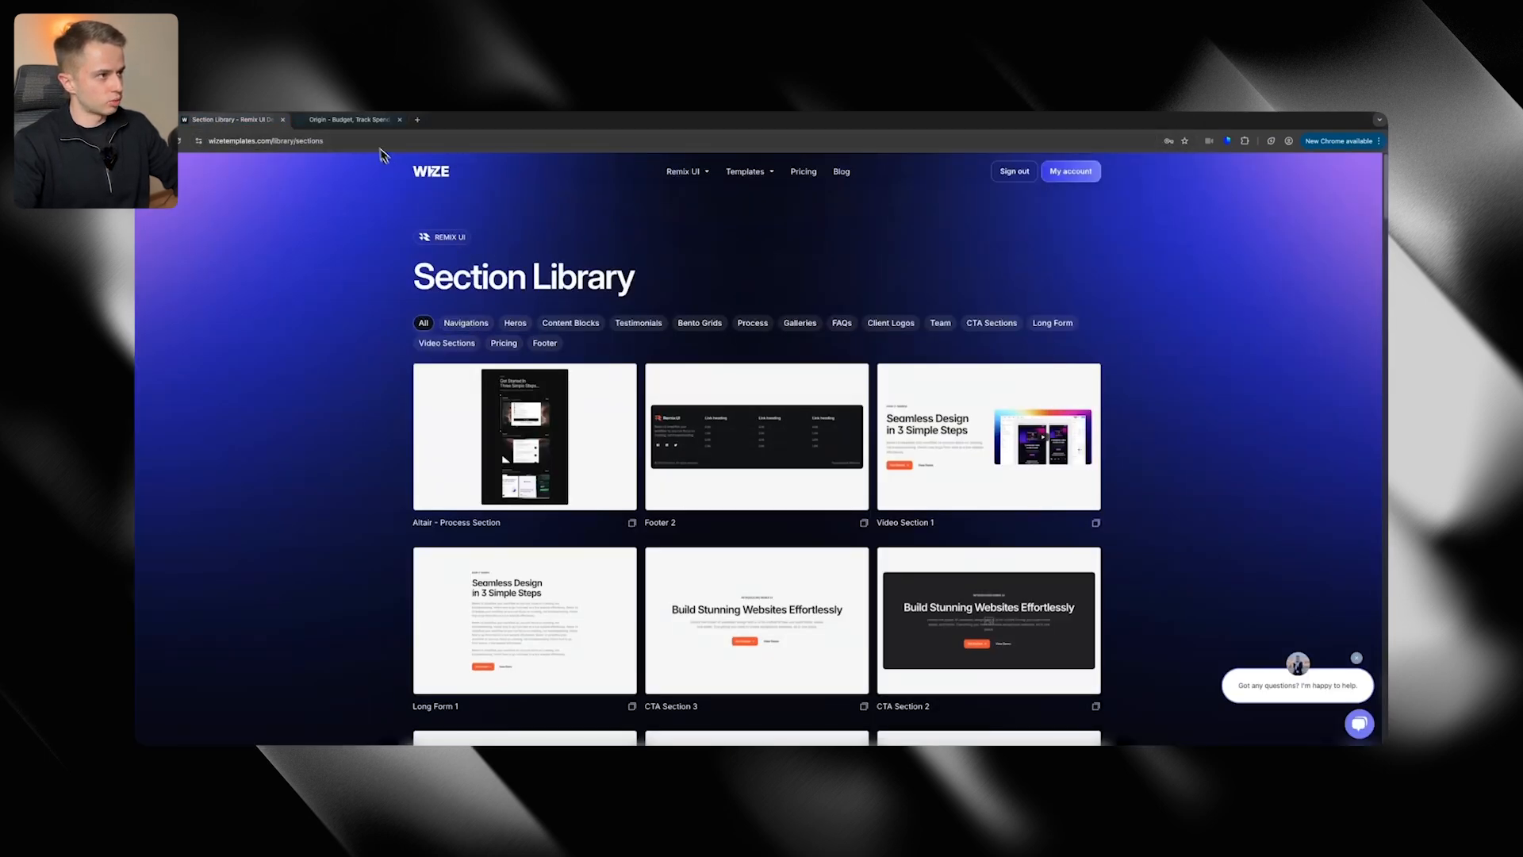
{"action": "left_click", "coordinate": [349, 120]}
Switch back to Framer and draw a frame about 631 by 113 near the top of the Desktop breakpoint
{"action": "key", "text": "super+Tab"}
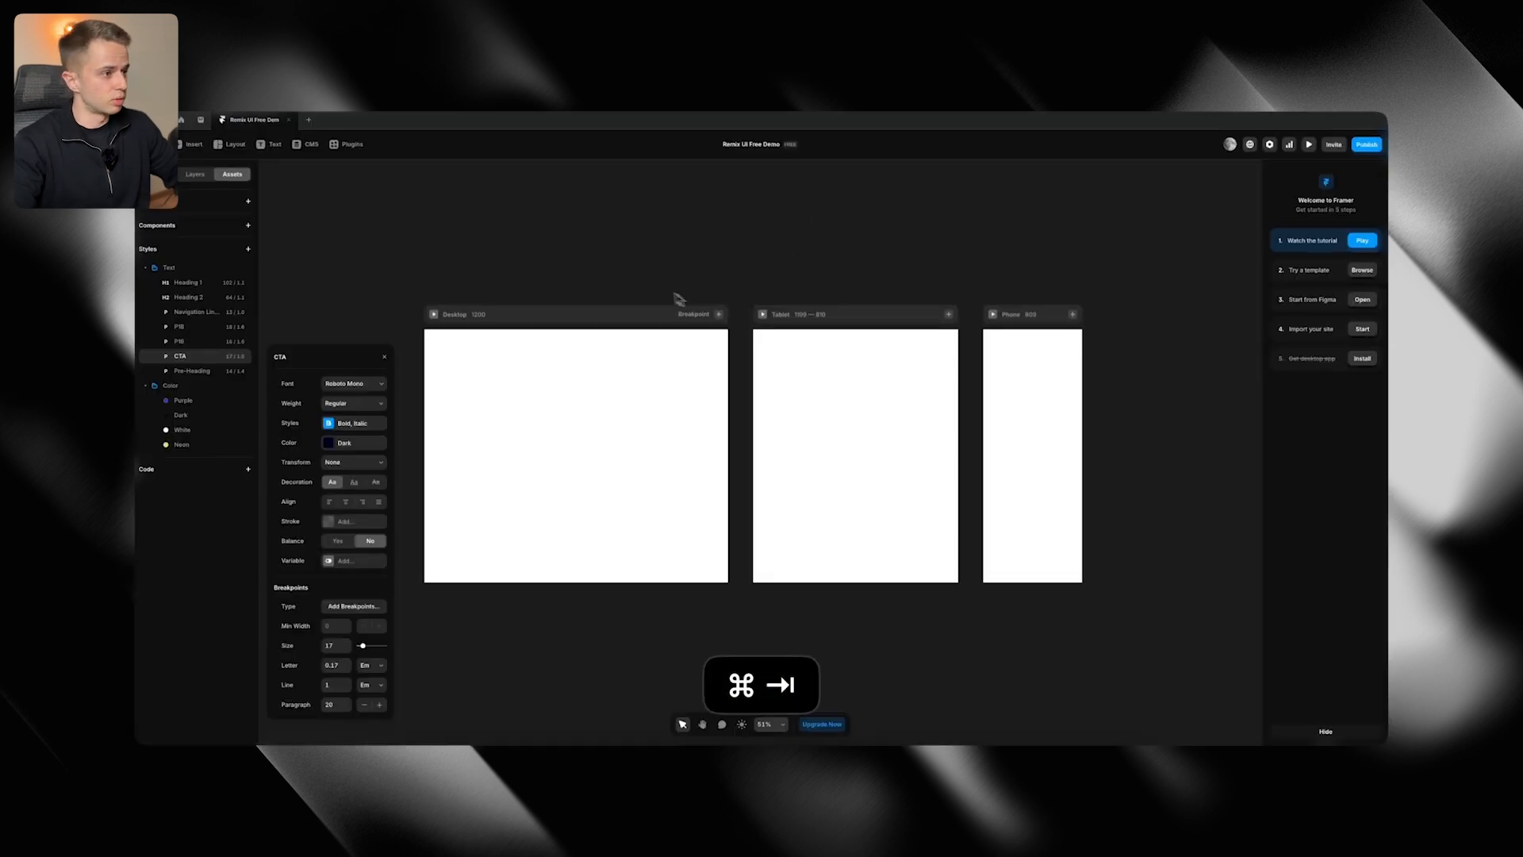
{"action": "left_click", "coordinate": [420, 368]}
{"action": "key", "text": "f"}
{"action": "left_click_drag", "start_coordinate": [610, 316], "coordinate": [770, 346]}
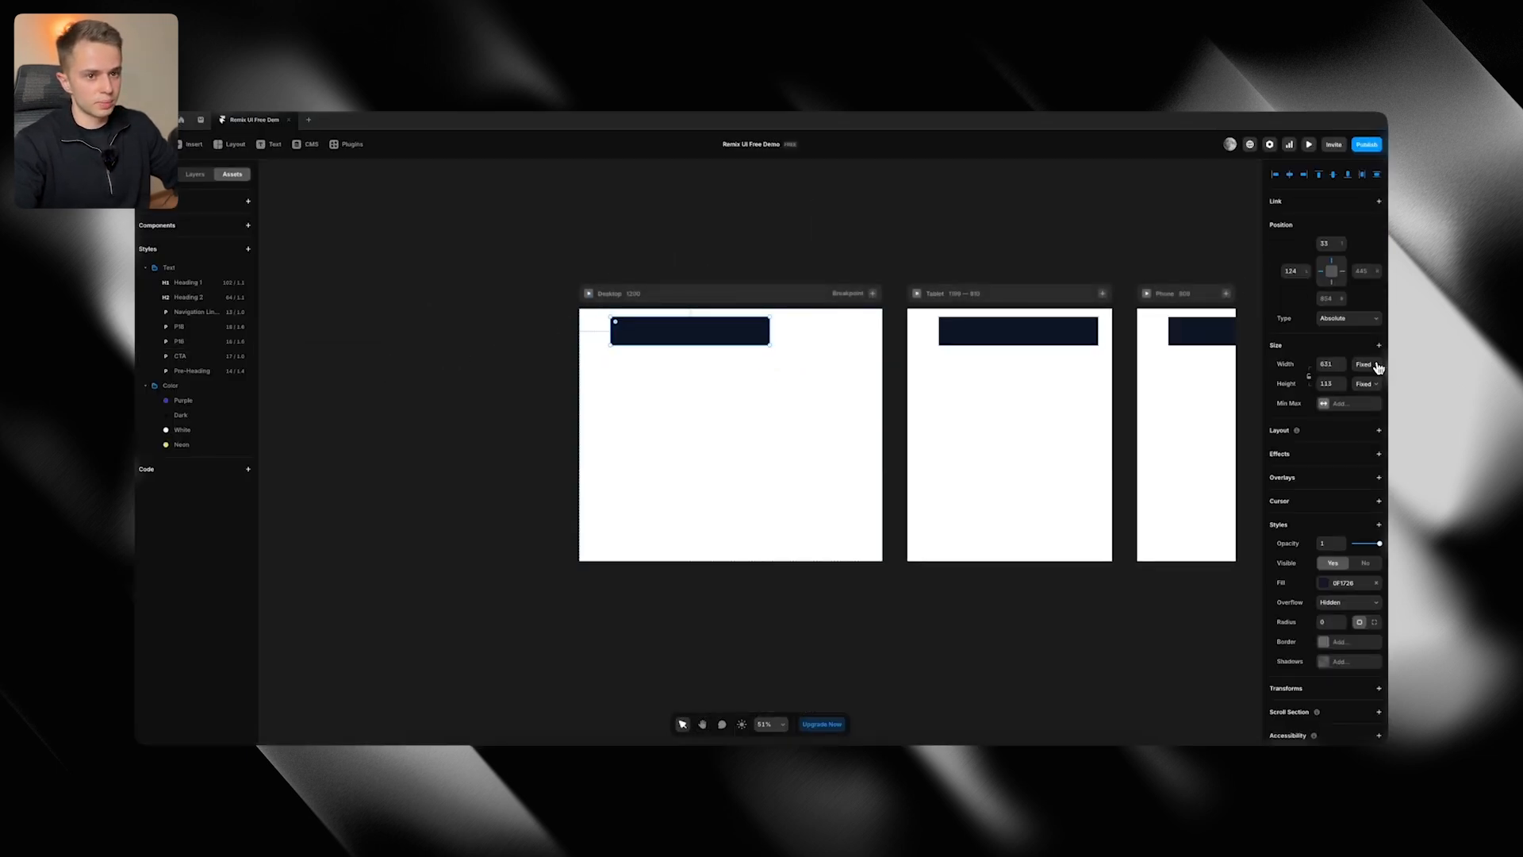
Add a vertical stack layout with a gap of 0 to the Desktop breakpoint, distributed from the start
{"action": "left_click", "coordinate": [196, 176]}
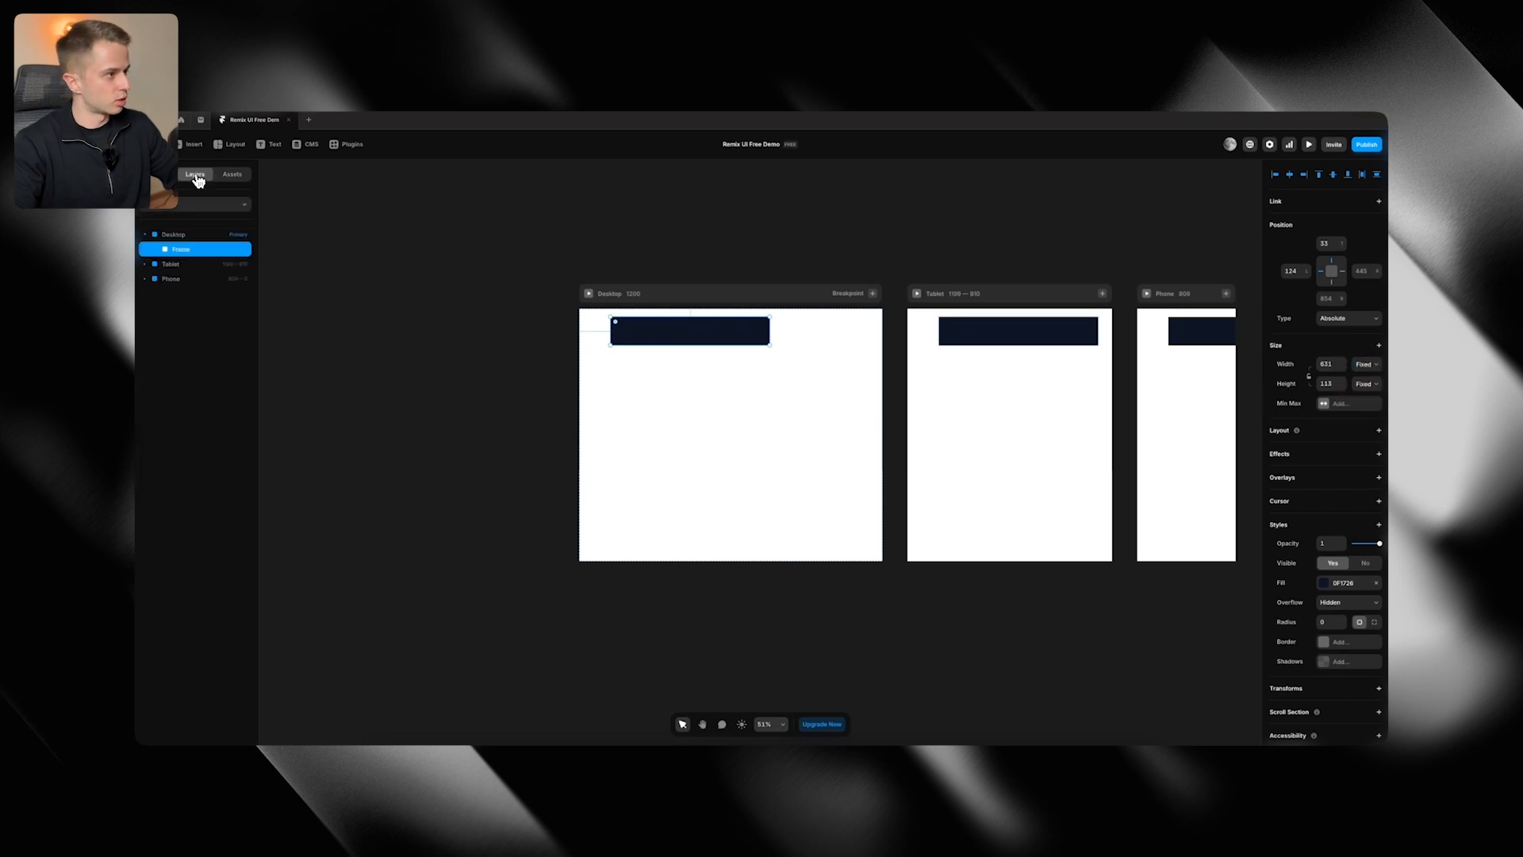
{"action": "left_click", "coordinate": [189, 235]}
{"action": "left_click", "coordinate": [1342, 350]}
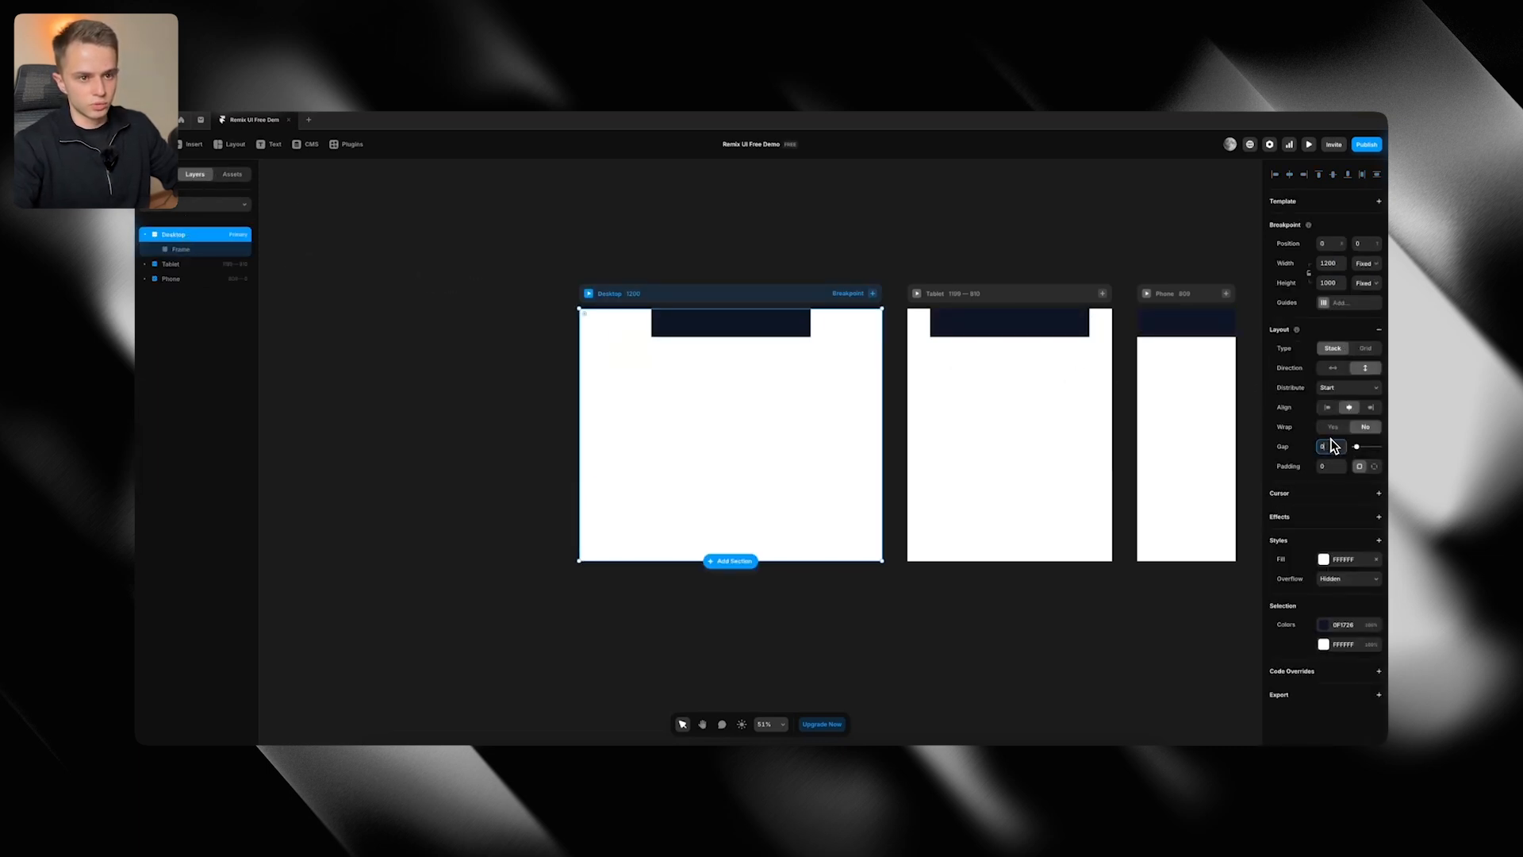
{"action": "left_click", "coordinate": [778, 225]}
Set the width of the frame inside the Desktop breakpoint to Fill and rename it Navigation Wrapper
{"action": "left_click", "coordinate": [784, 325]}
{"action": "left_click", "coordinate": [1366, 289]}
{"action": "left_click", "coordinate": [1358, 313]}
{"action": "key", "text": "super+Tab"}
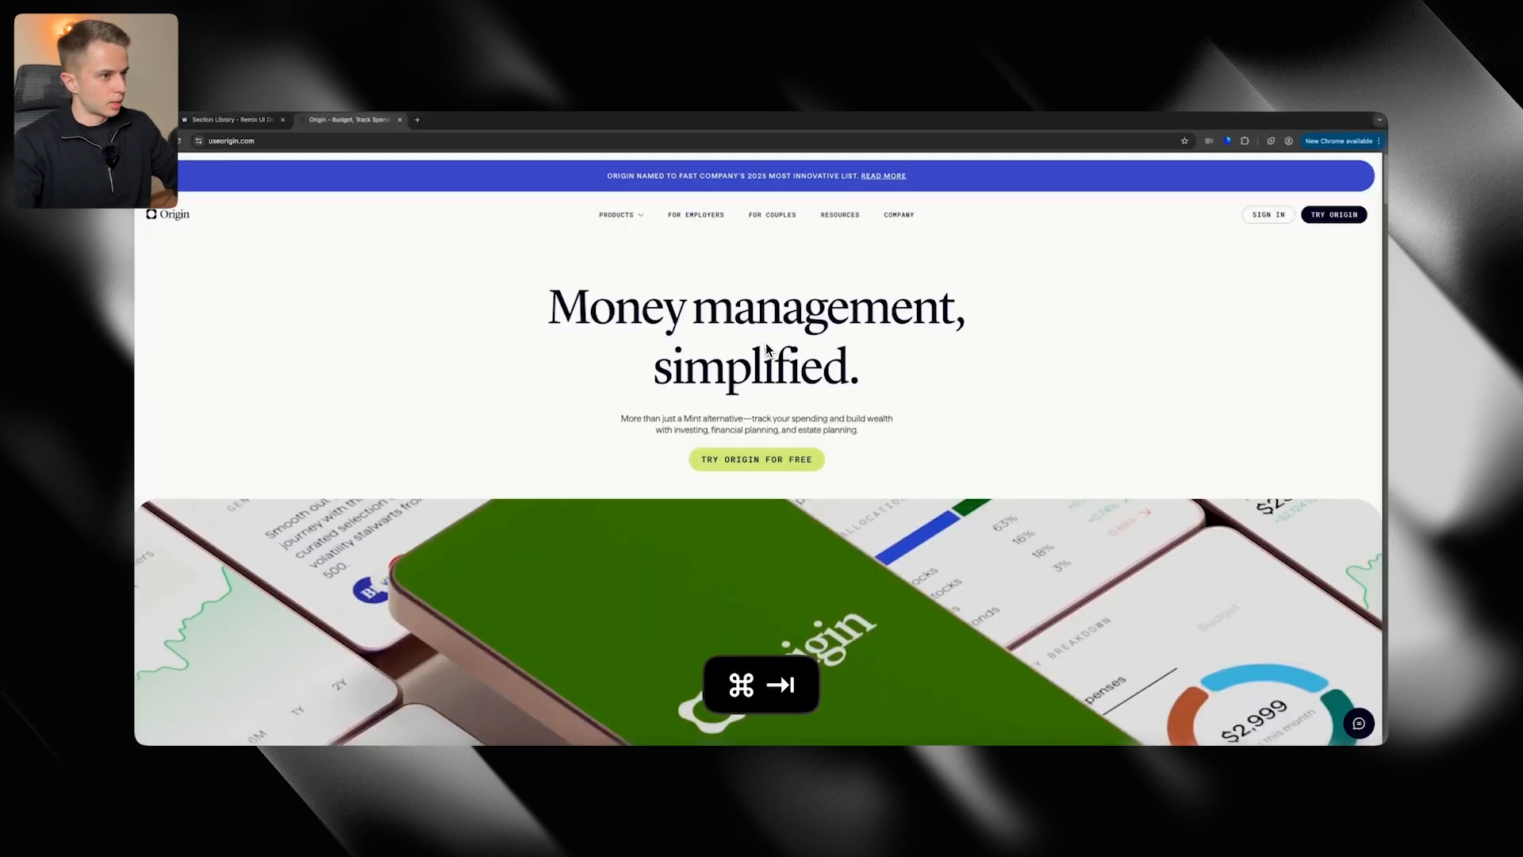
{"action": "key", "text": "super+Tab"}
{"action": "double_click", "coordinate": [202, 249]}
{"action": "type", "text": "Navigation"}
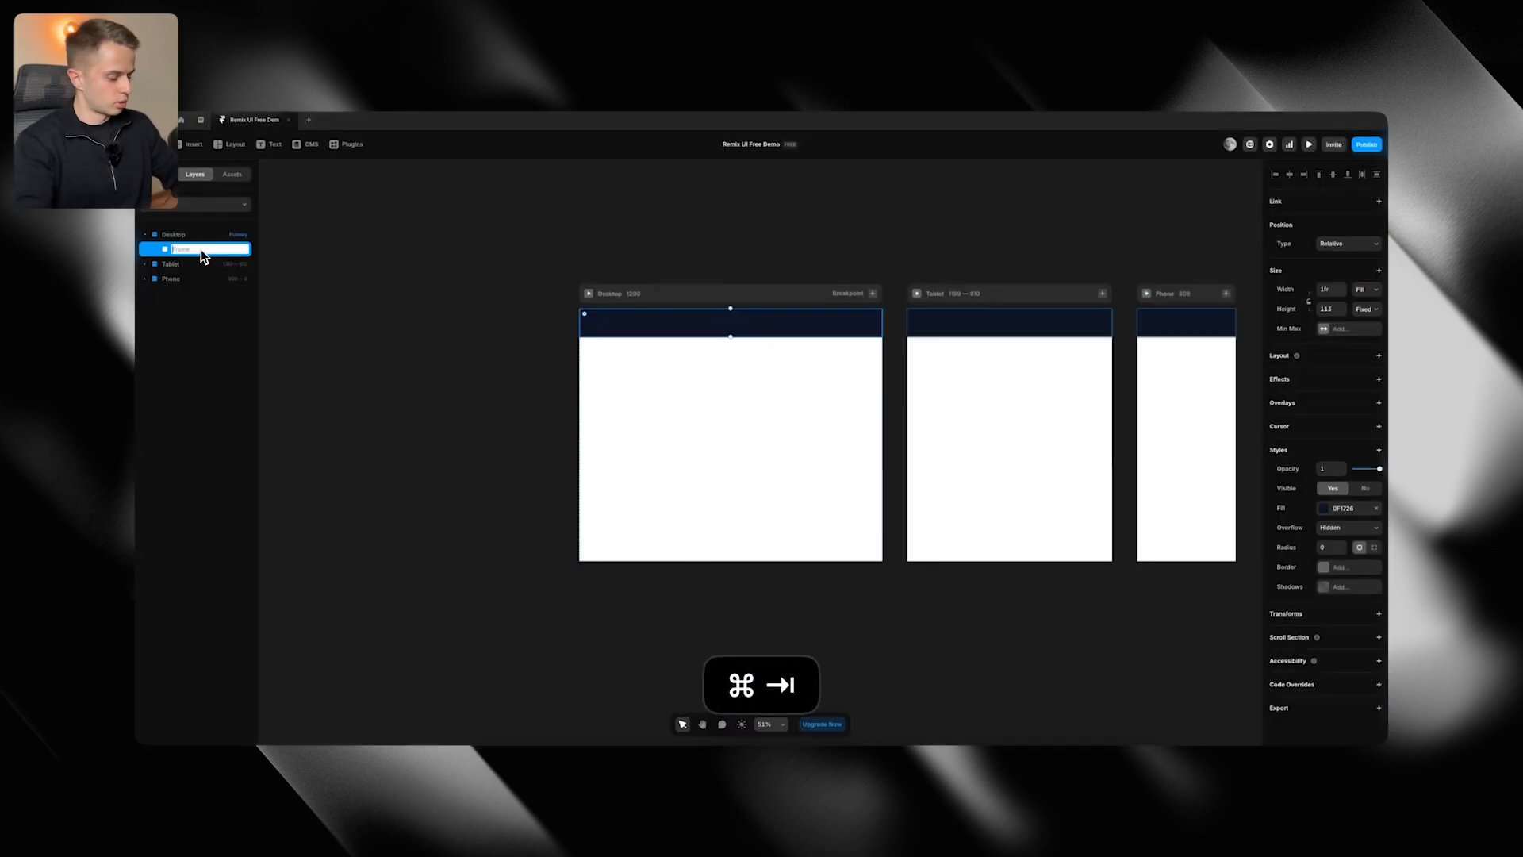
{"action": "type", "text": " Wrapper"}
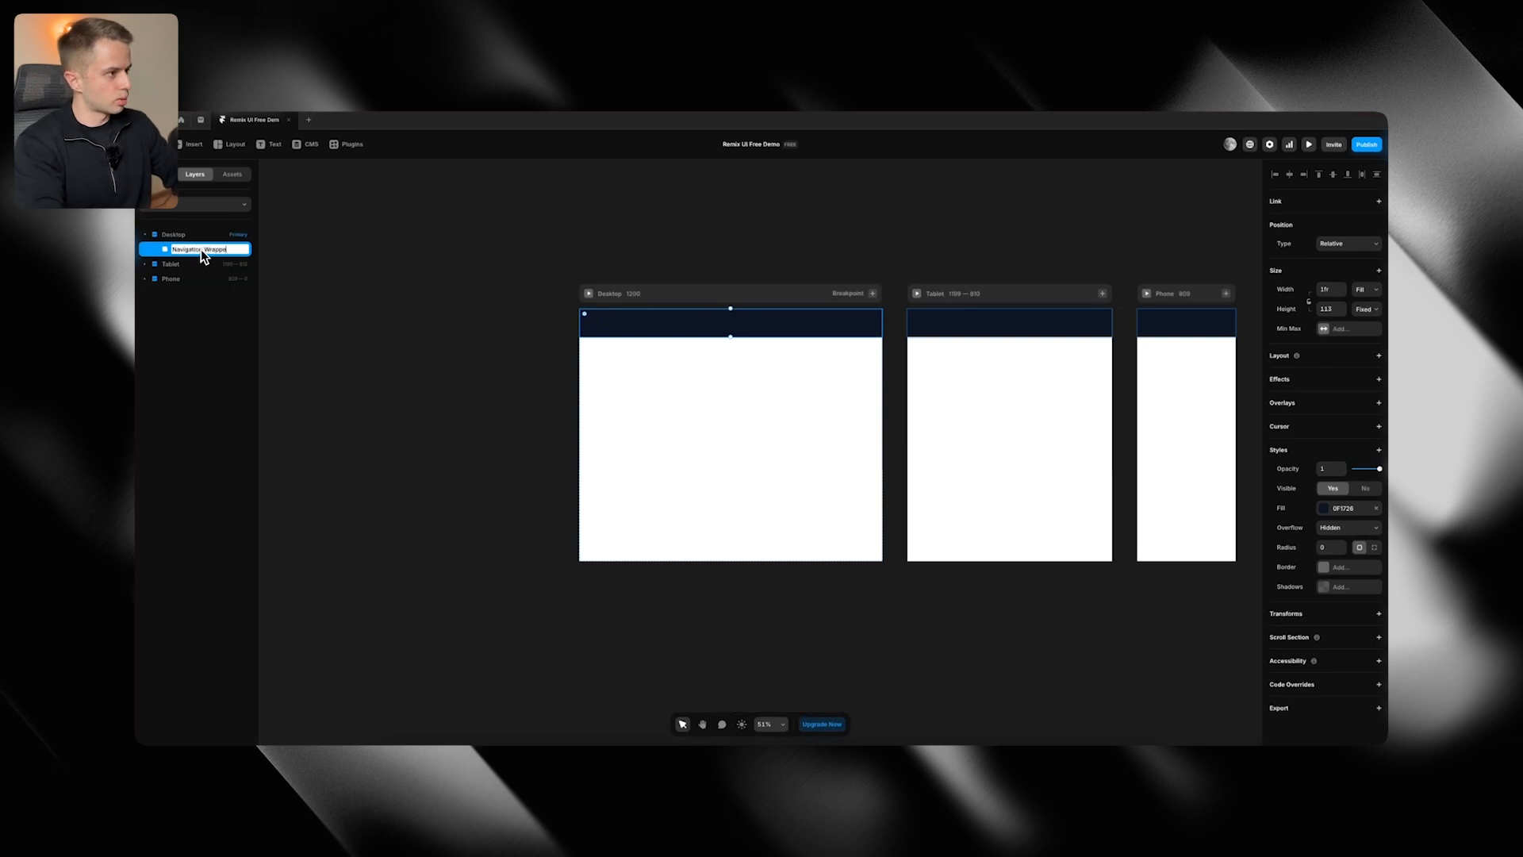
{"action": "key", "text": "Return"}
Give the Navigation Wrapper a vertical stack layout with padding 10 and remove its fill
{"action": "left_click", "coordinate": [1337, 357]}
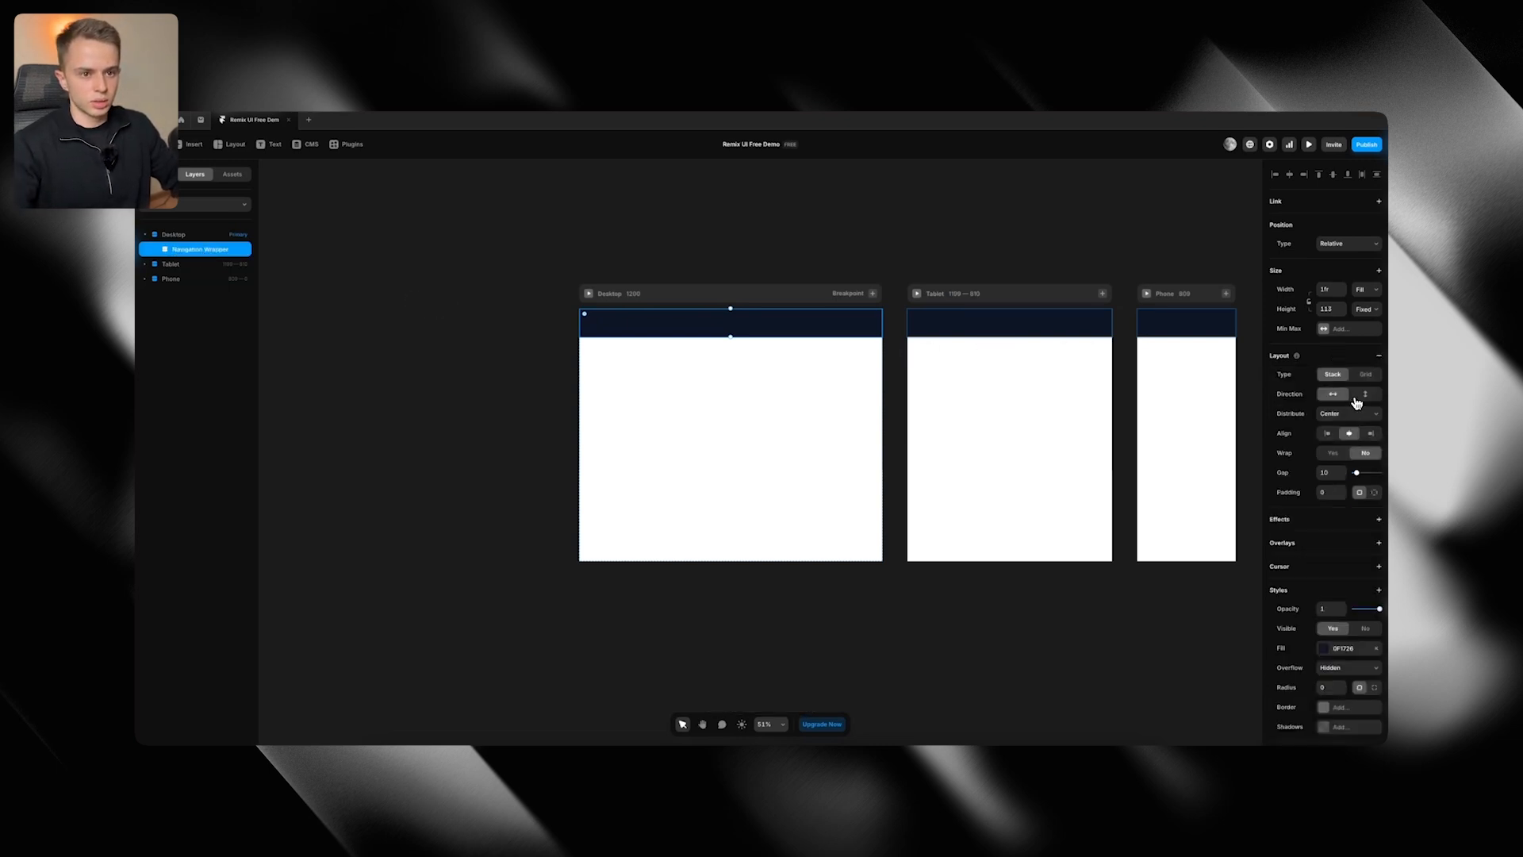
{"action": "key", "text": "super+Tab"}
{"action": "key", "text": "super+Tab"}
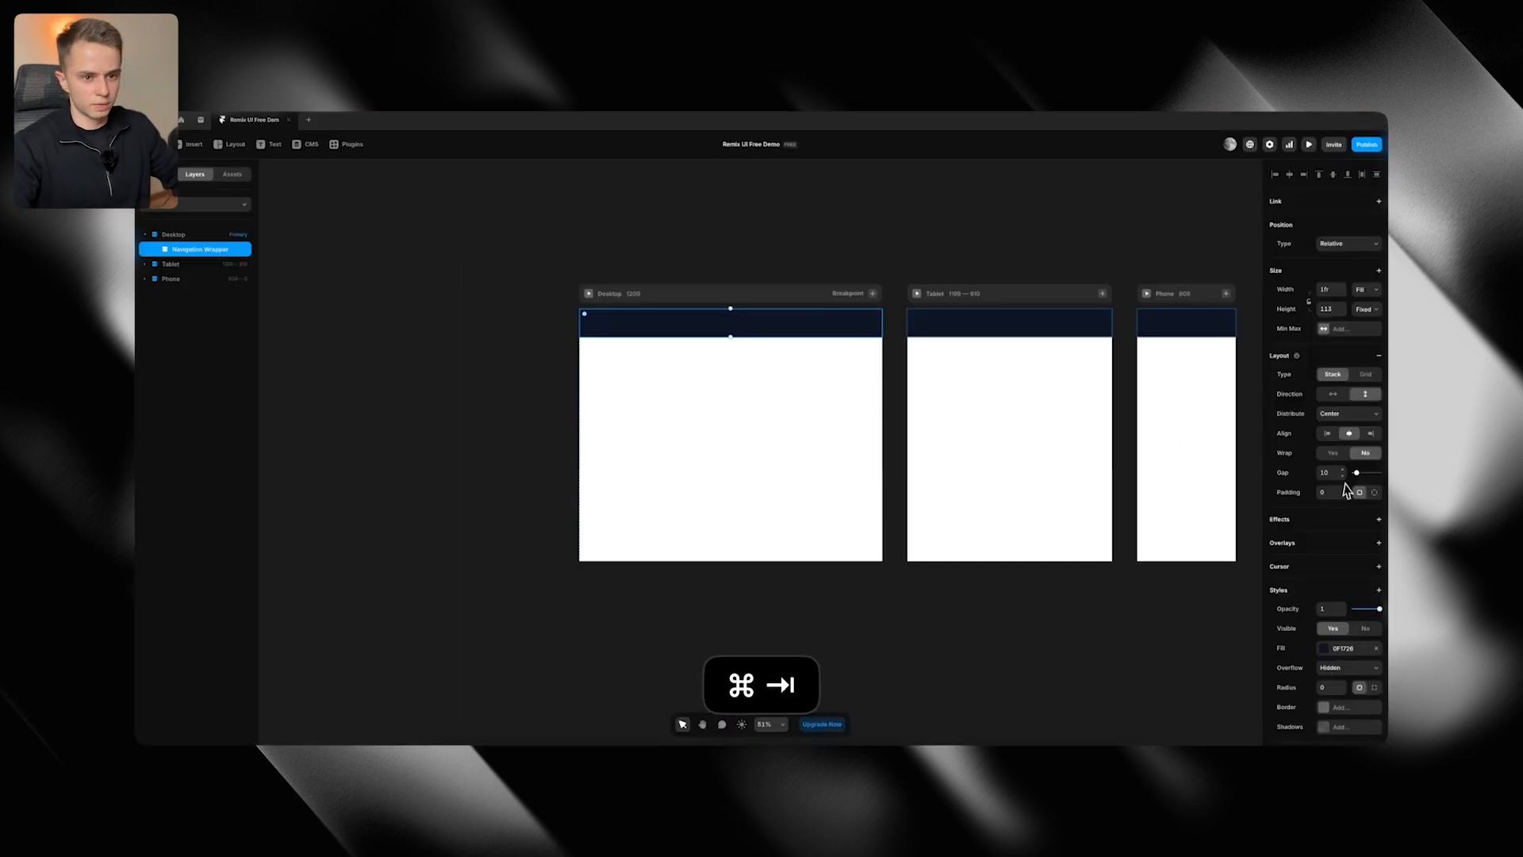
{"action": "type", "text": "10"}
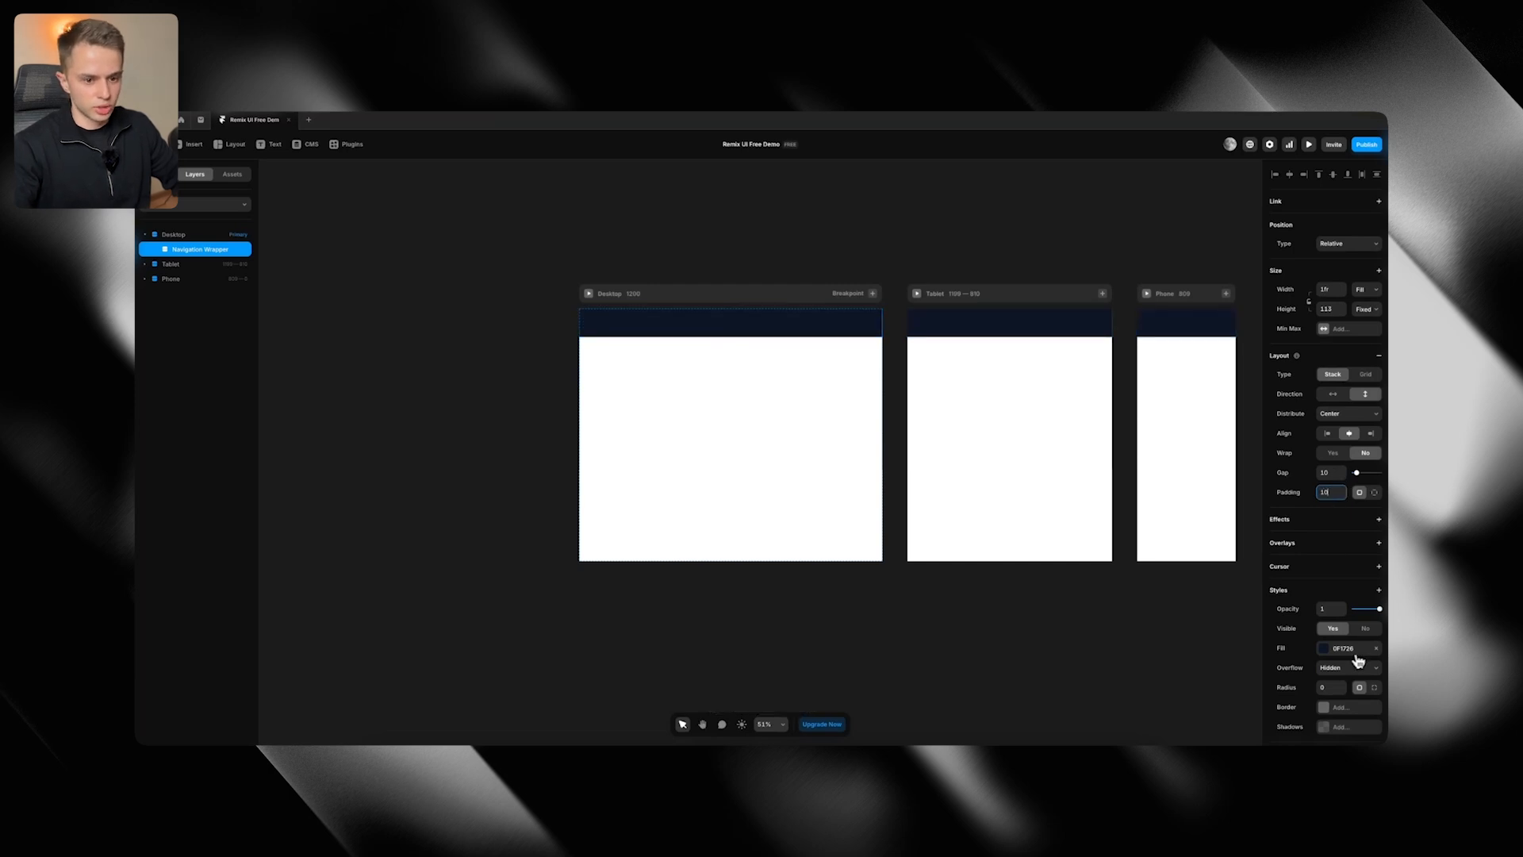
{"action": "left_click", "coordinate": [1377, 650]}
Enlarge the Navigation Wrapper to a height of about 290 and add a frame about 351 by 67 inside it
{"action": "key", "text": "super+Tab"}
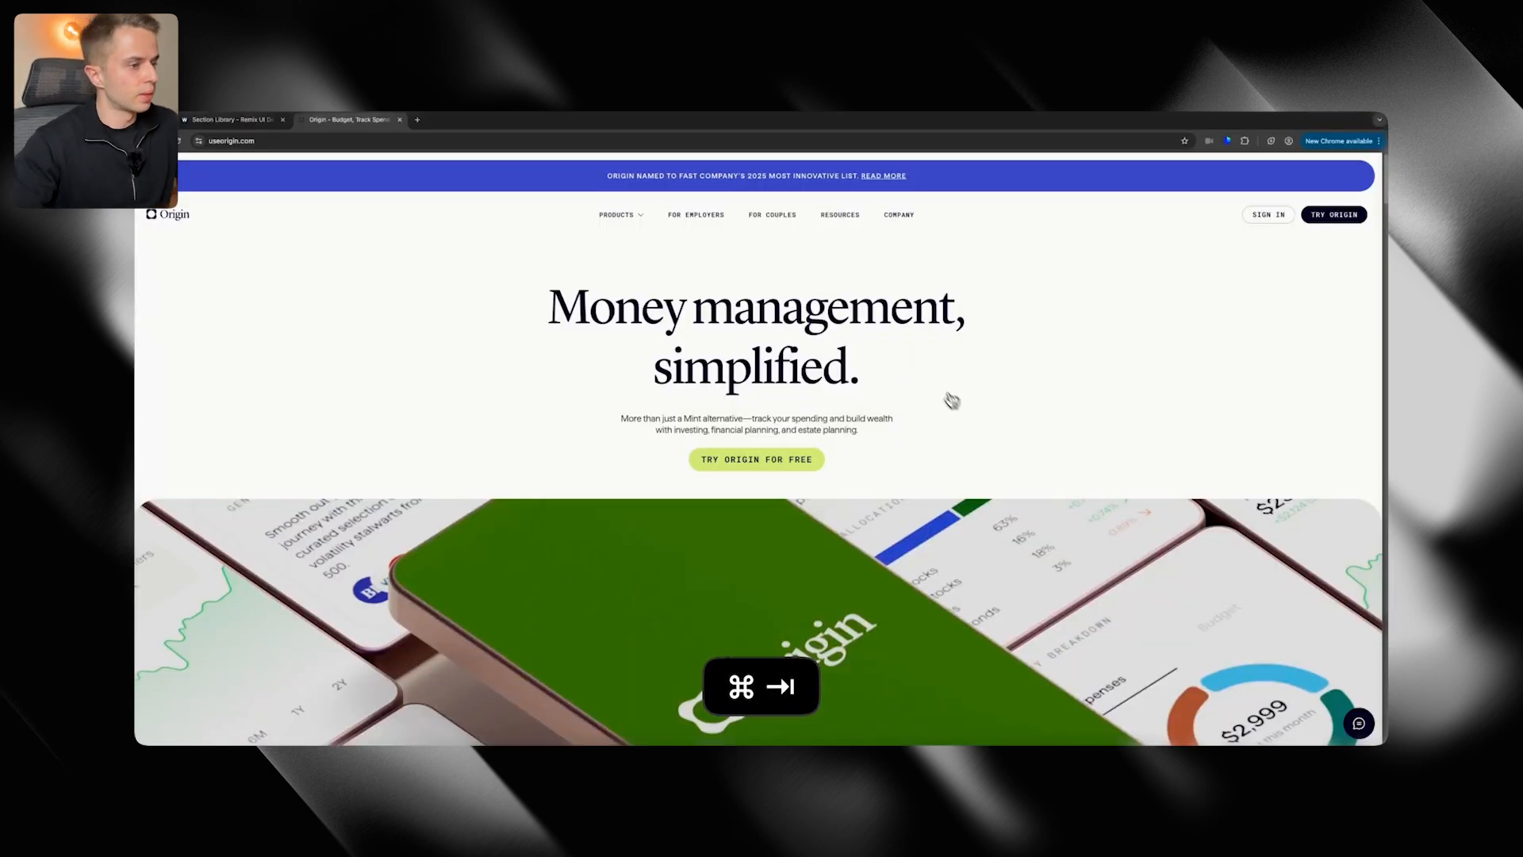
{"action": "key", "text": "super+Tab"}
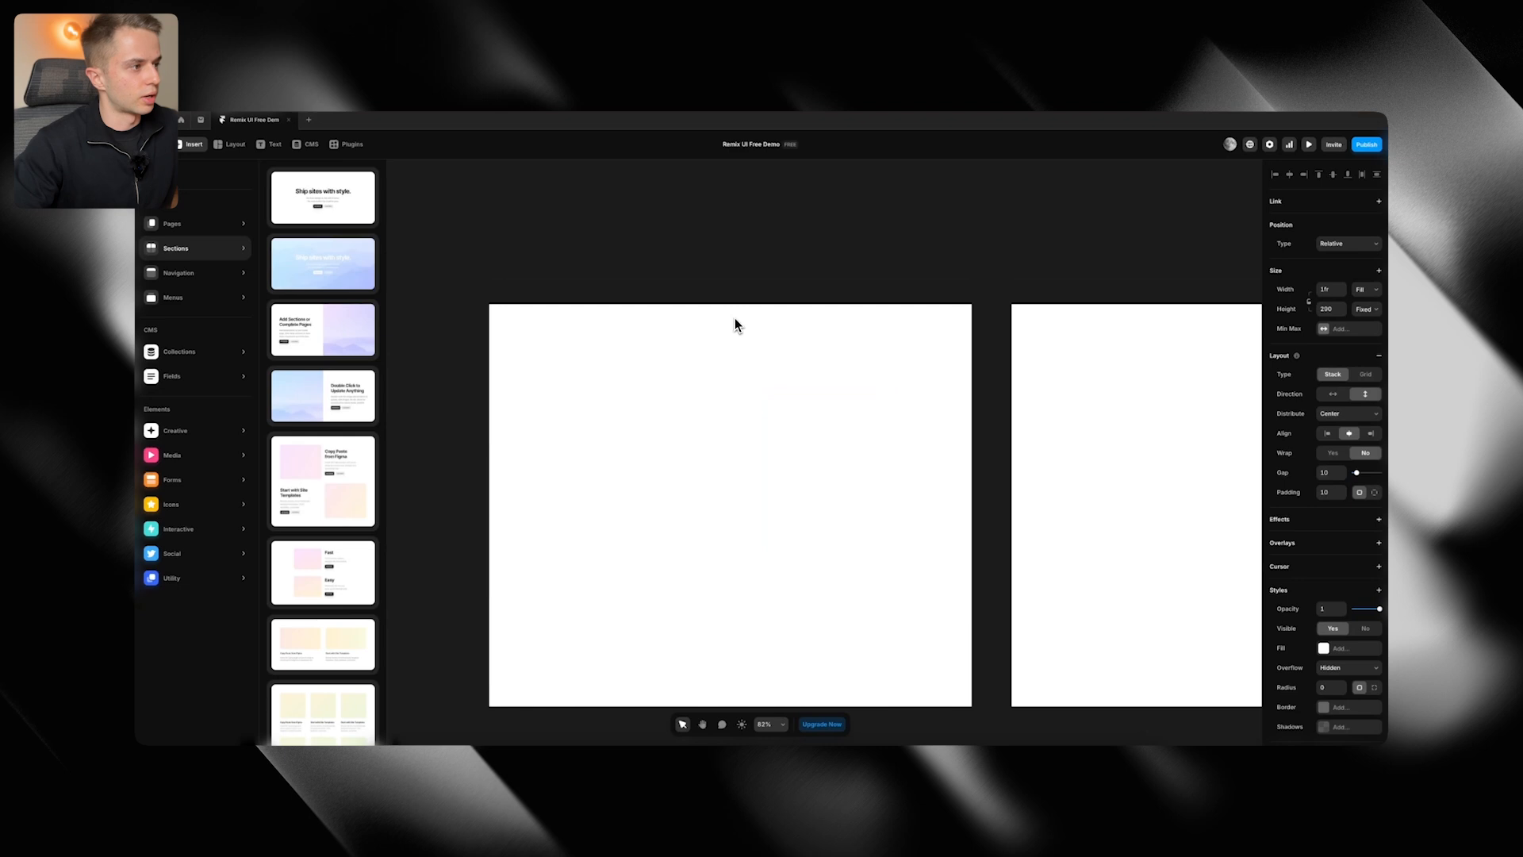
{"action": "key", "text": "super+Tab"}
{"action": "key", "text": "super+Tab"}
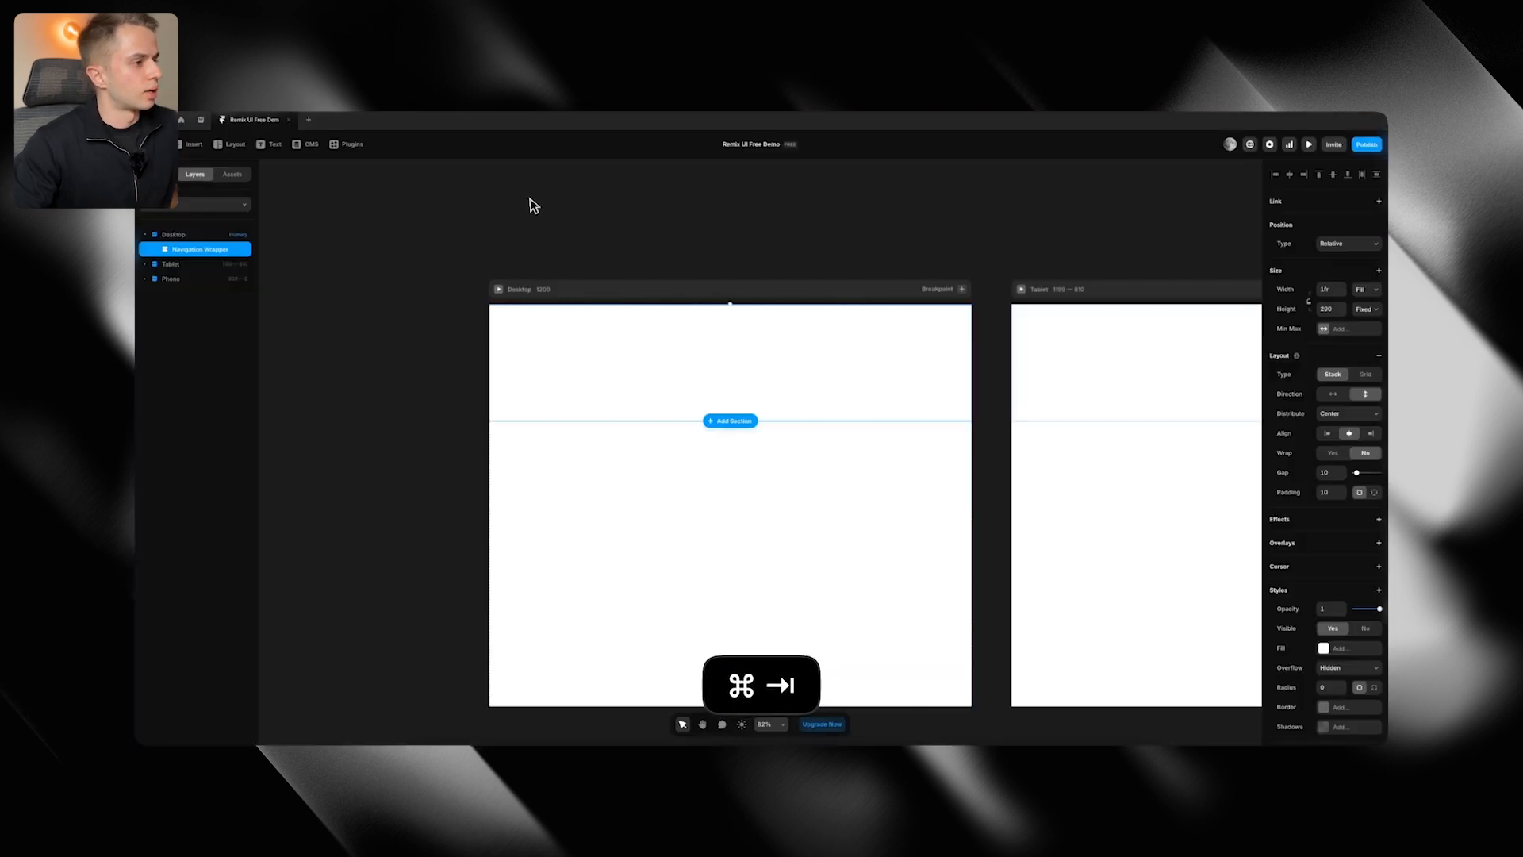
{"action": "key", "text": "super+v"}
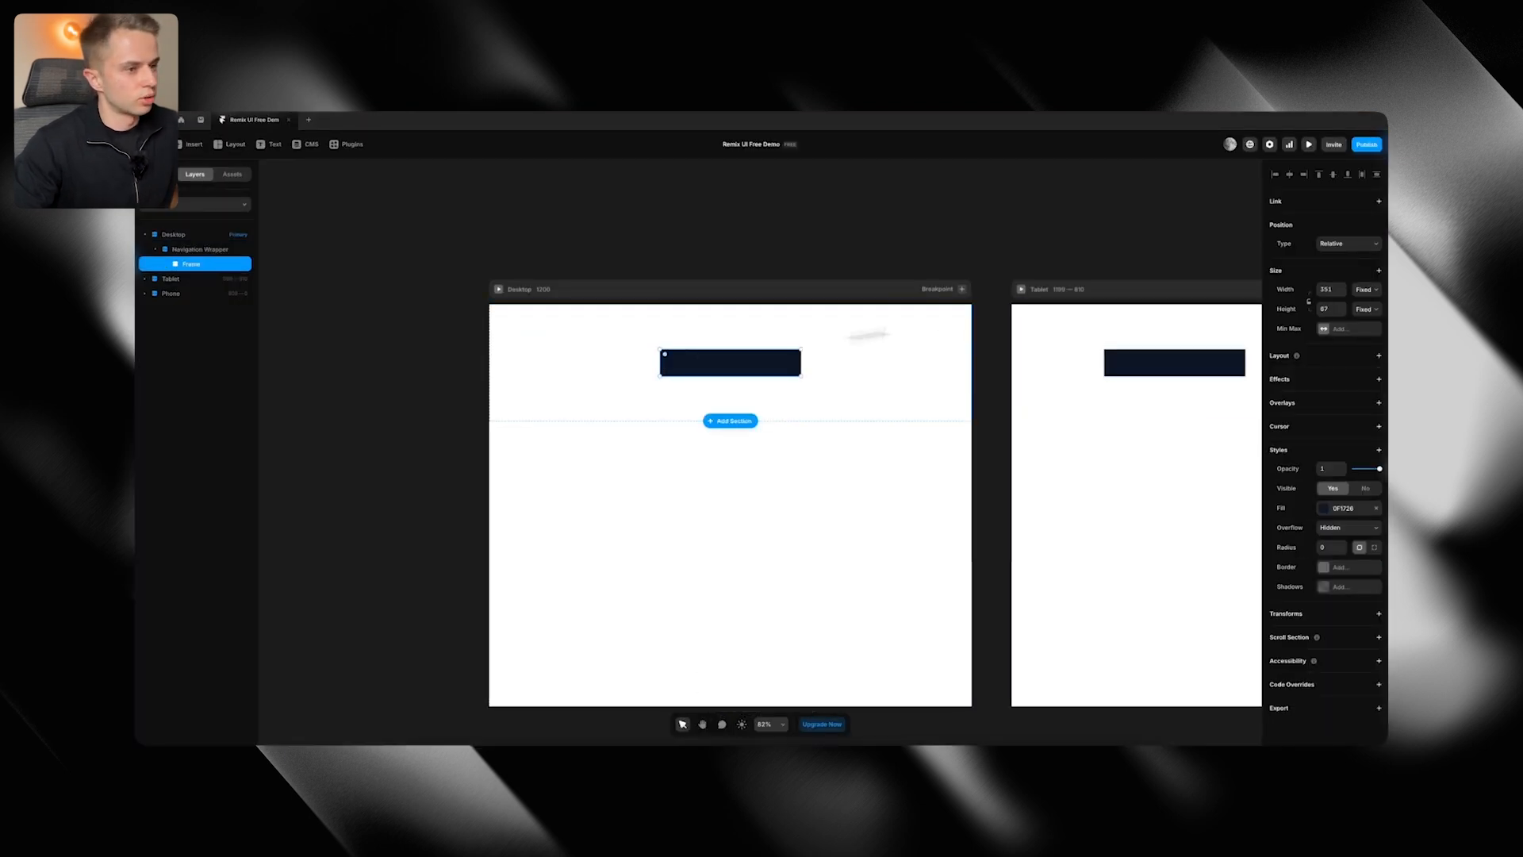
Set the inner frame's width to Fill and its corner radius to 100, matching the Origin announcement bar
{"action": "left_click", "coordinate": [1365, 289]}
{"action": "left_click", "coordinate": [1362, 315]}
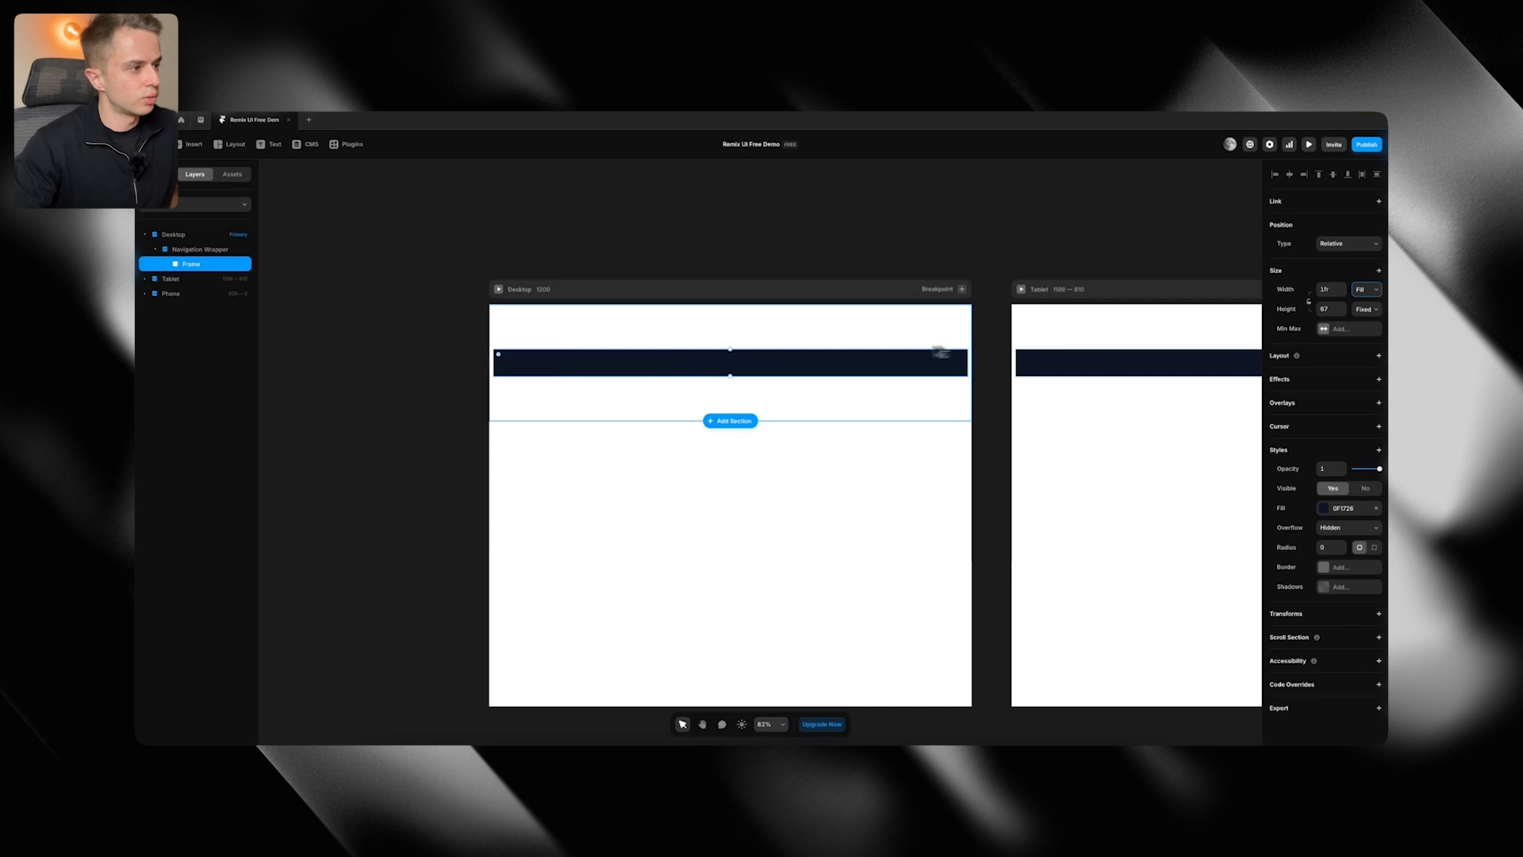
{"action": "key", "text": "super+Tab"}
{"action": "key", "text": "super+Tab"}
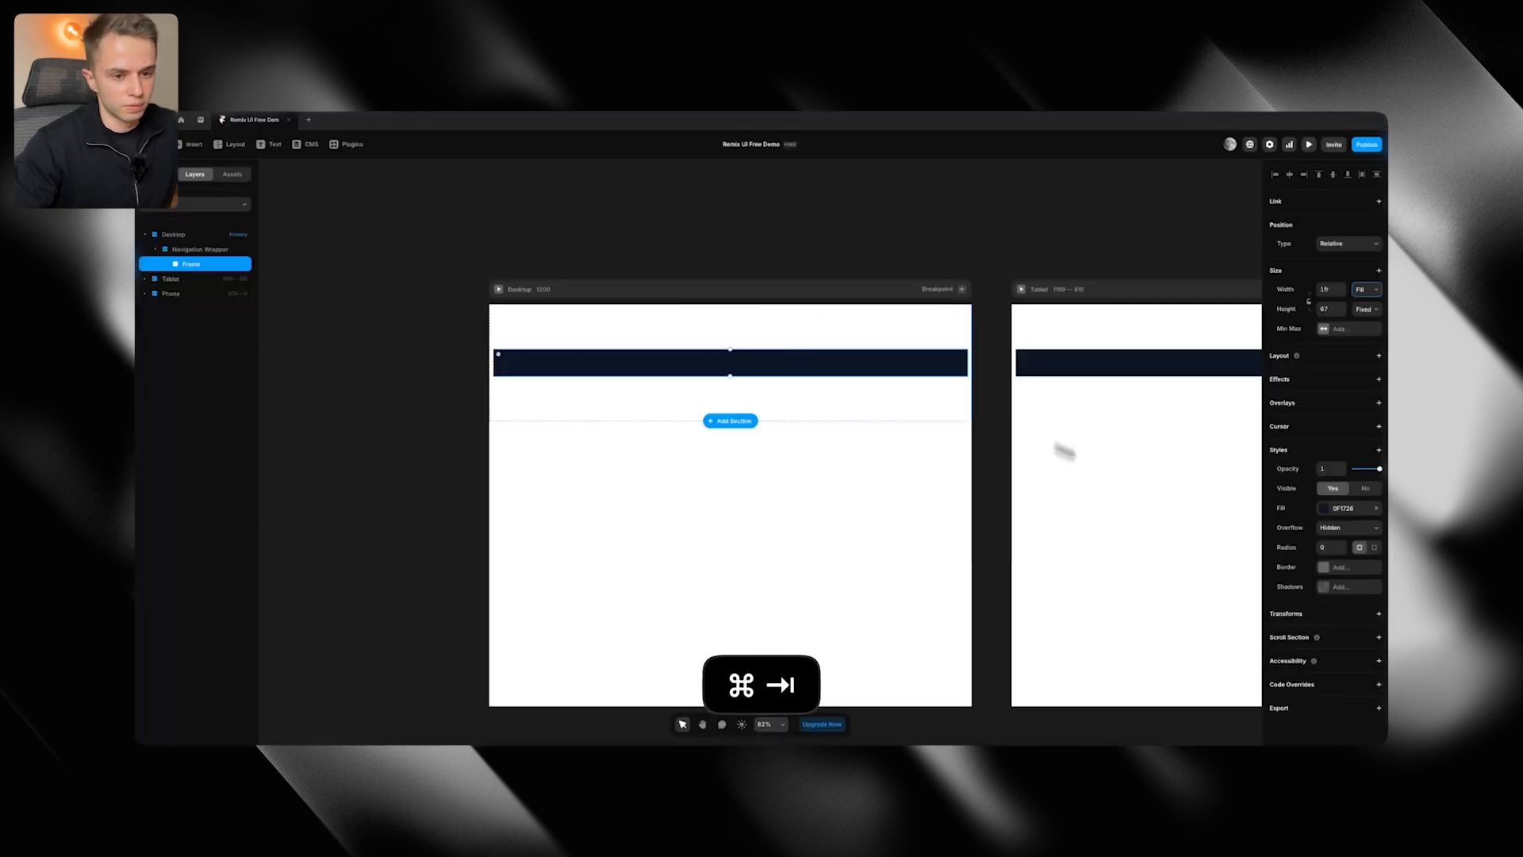
{"action": "type", "text": "100"}
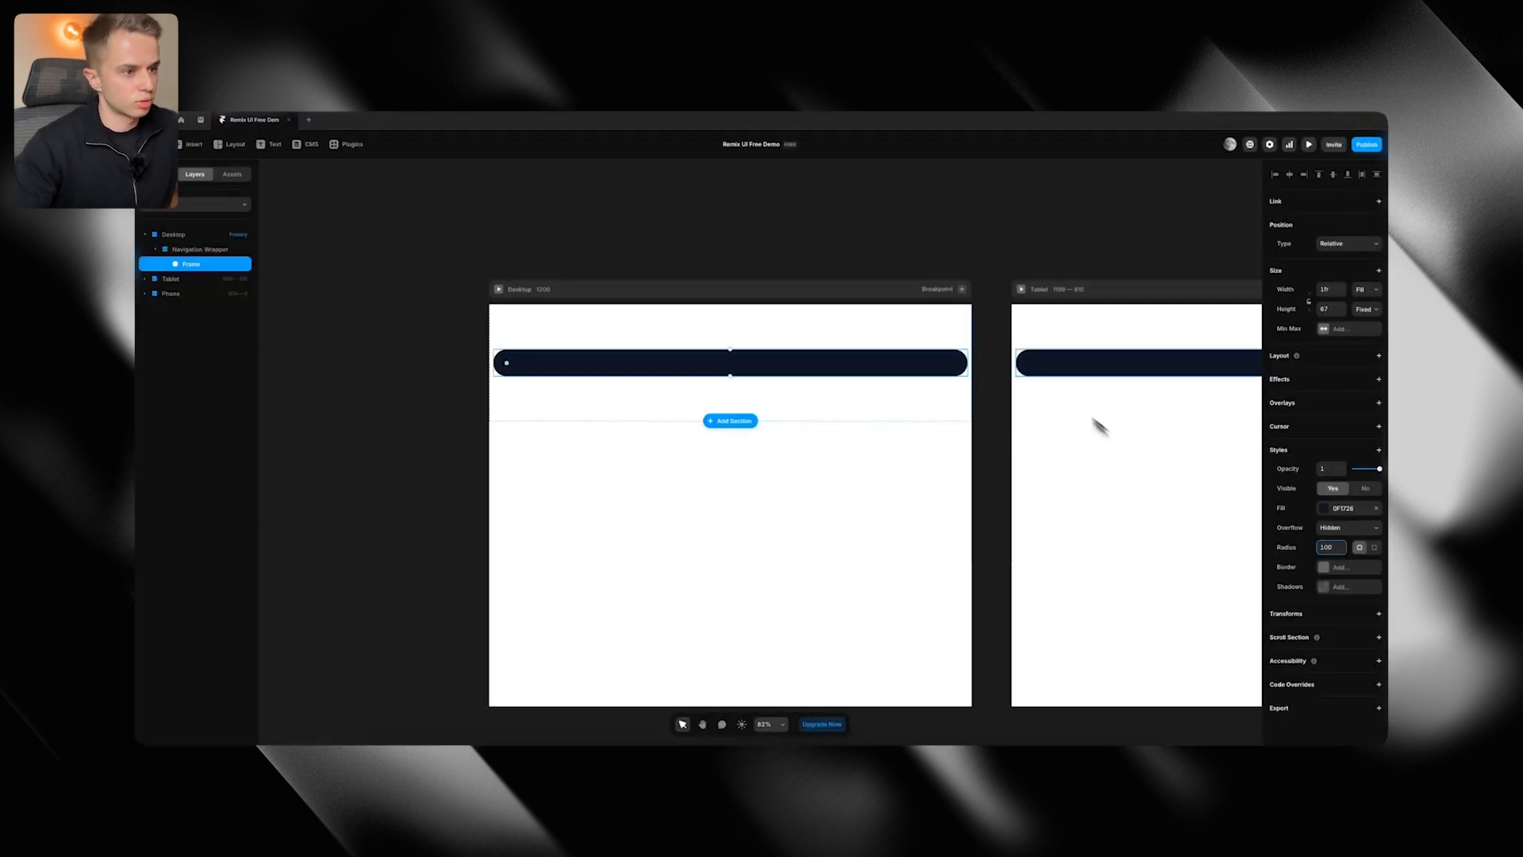
Apply the Purple colour style to the rounded bar's fill and give the bar a horizontal stack layout
{"action": "left_click", "coordinate": [1320, 508]}
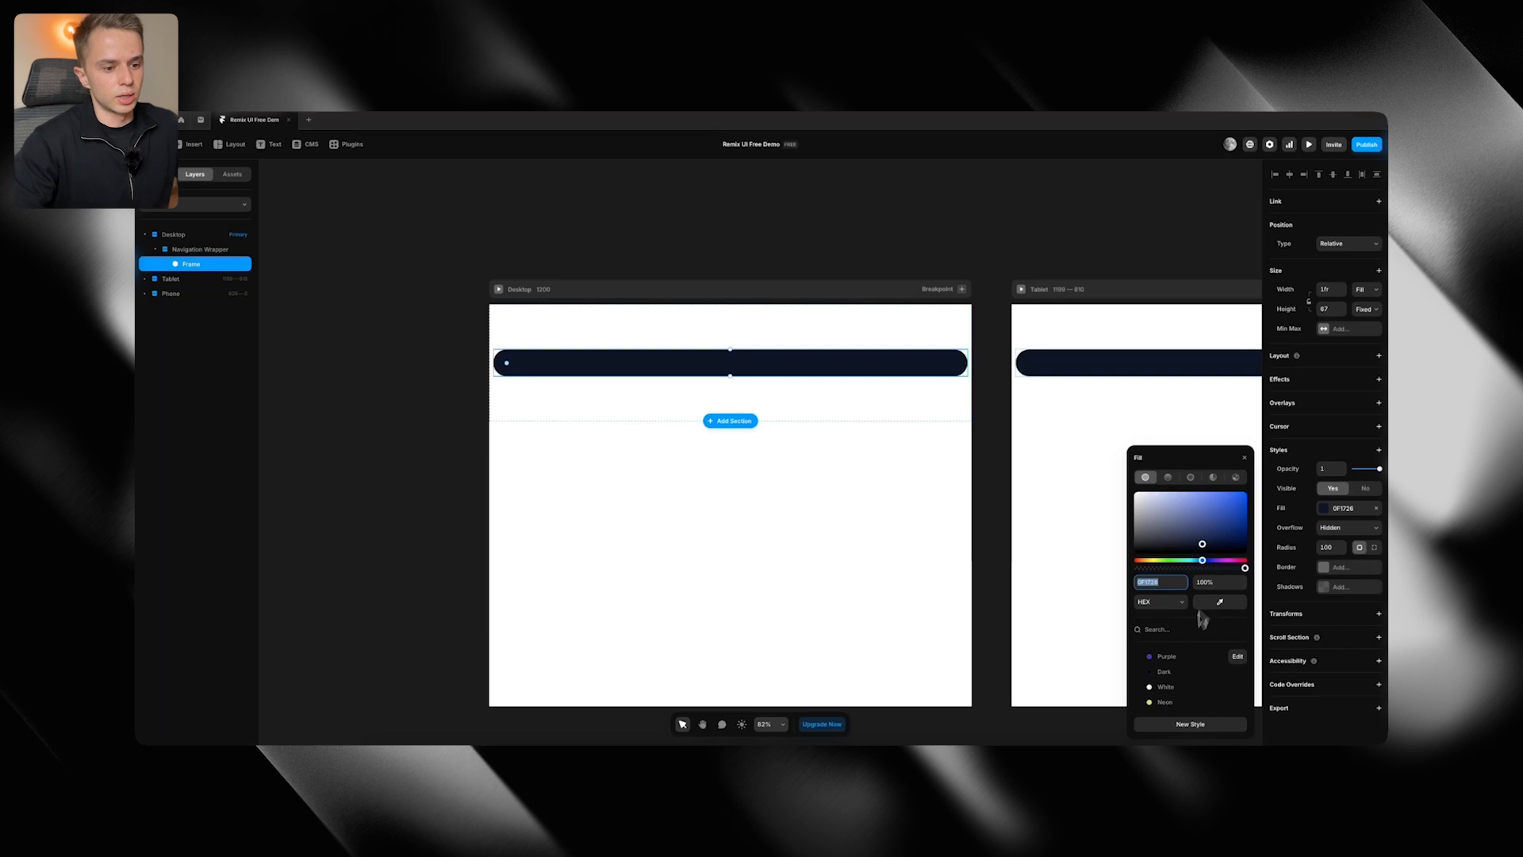
{"action": "left_click", "coordinate": [1188, 658]}
{"action": "left_click", "coordinate": [1347, 365]}
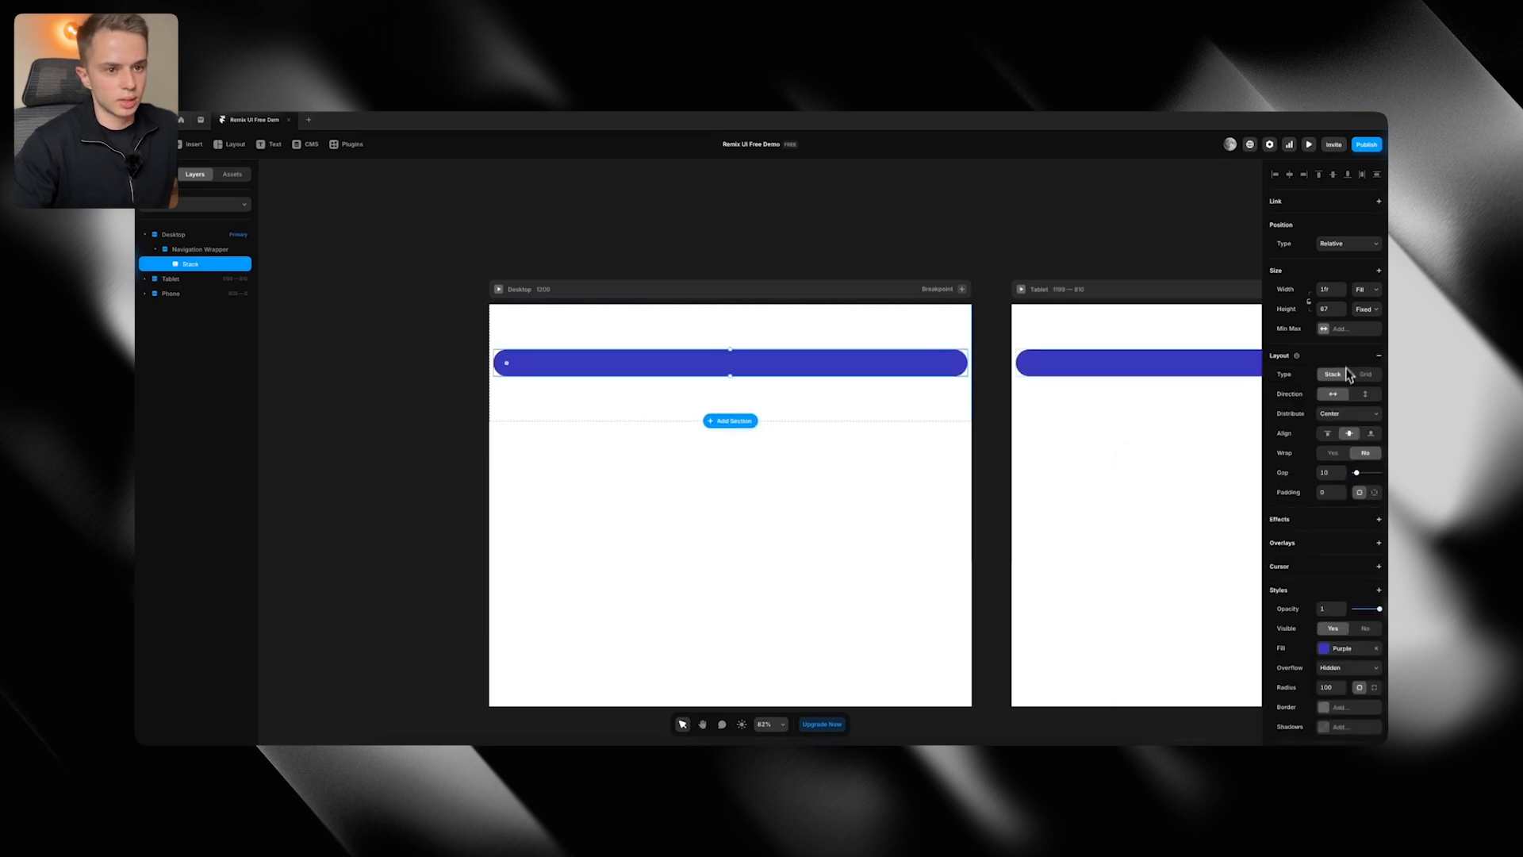
{"action": "key", "text": "super+Tab"}
{"action": "key", "text": "super+Tab"}
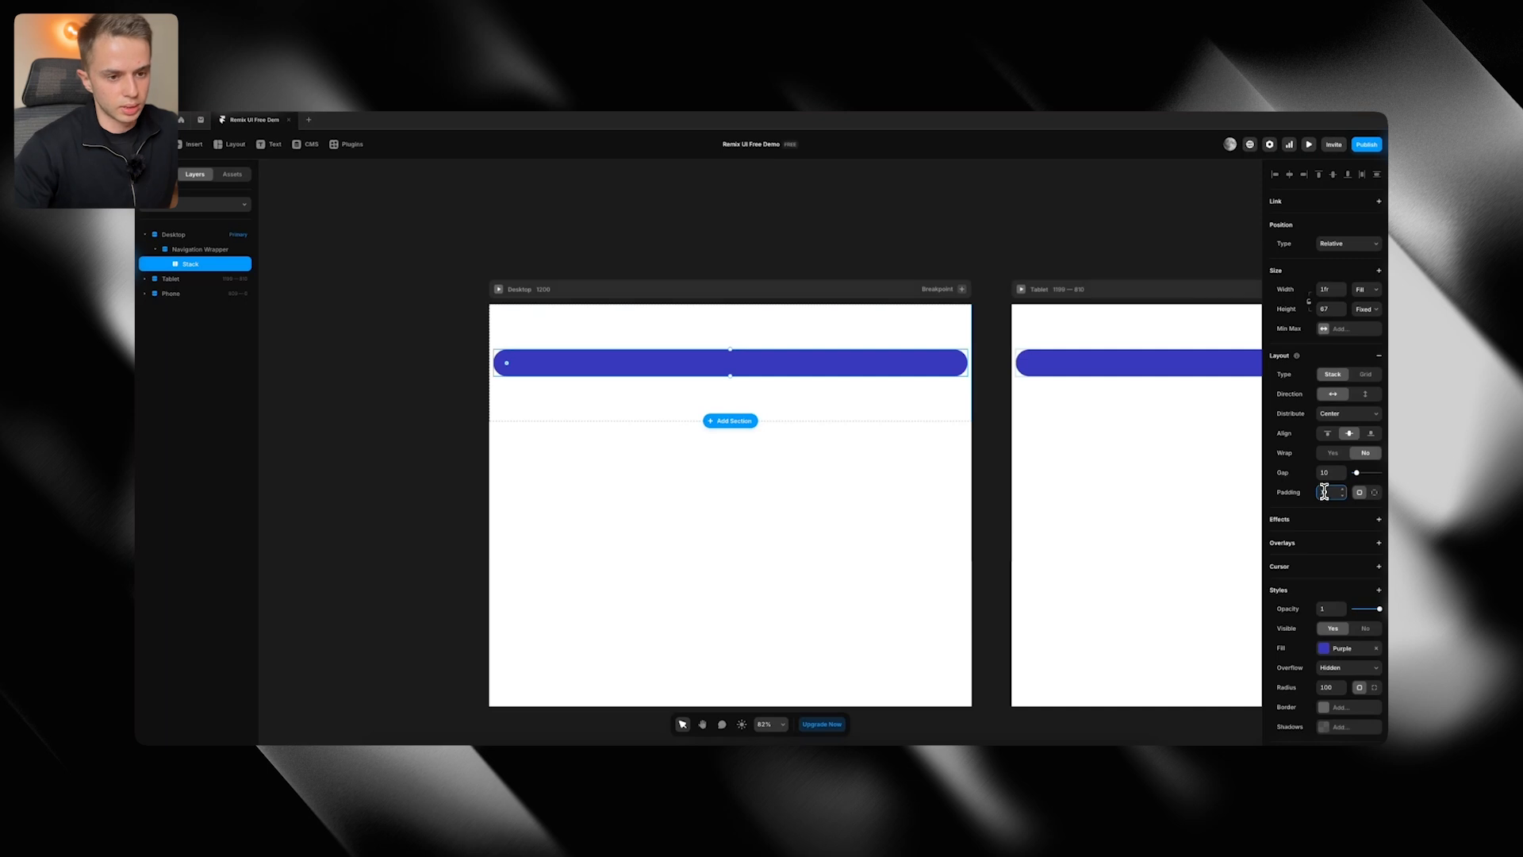
Copy the announcement text from the Origin site's top banner and paste it as a text layer inside the purple bar
{"action": "key", "text": "super+Tab"}
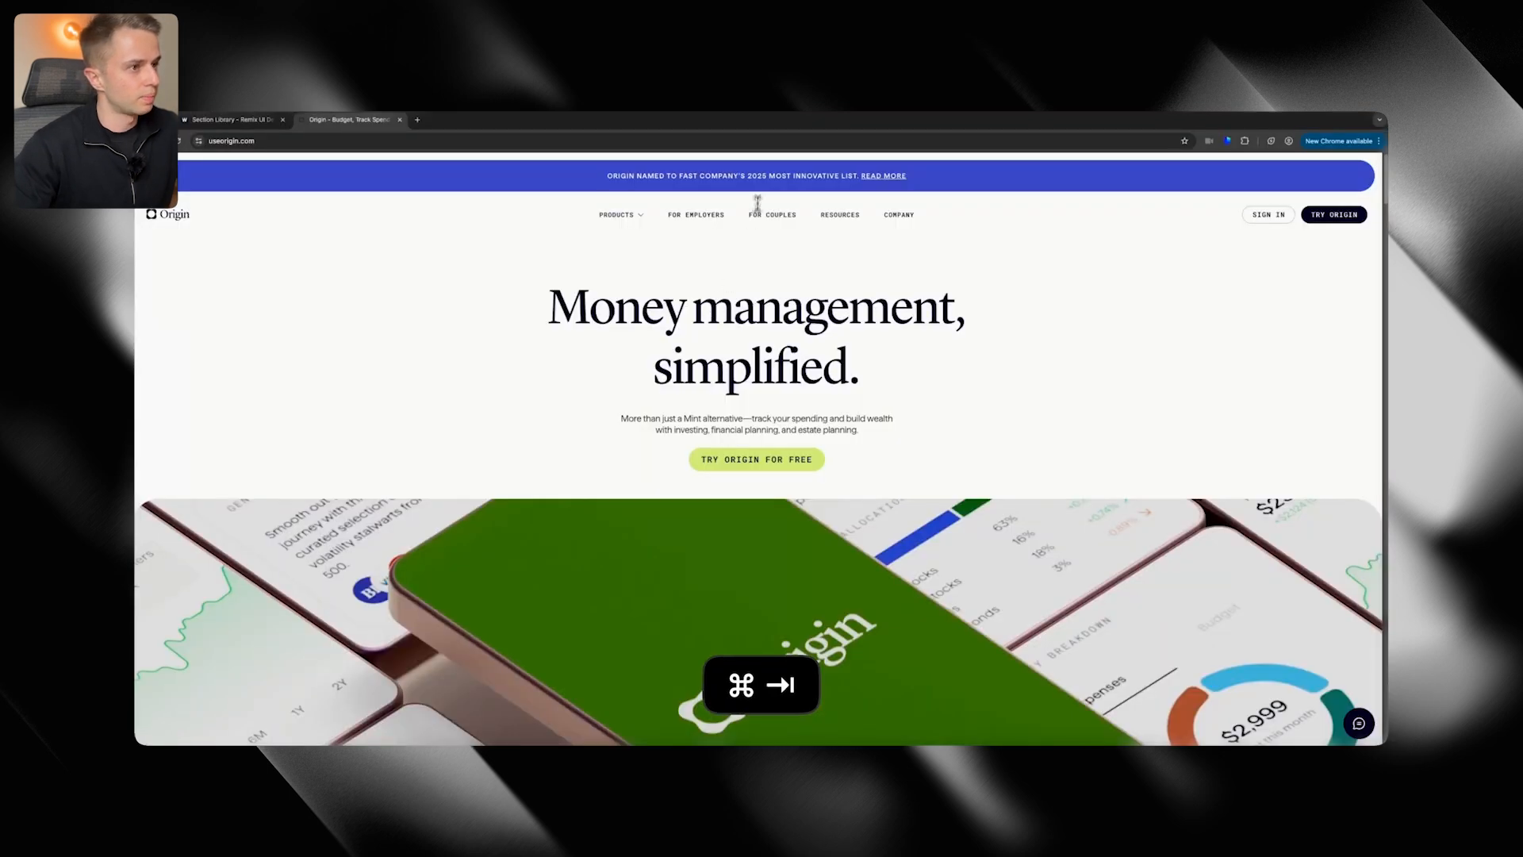
{"action": "key", "text": "super+Tab"}
{"action": "key", "text": "super+Tab"}
{"action": "left_click_drag", "start_coordinate": [607, 175], "coordinate": [933, 182]}
{"action": "key", "text": "super+c"}
{"action": "key", "text": "super+Tab"}
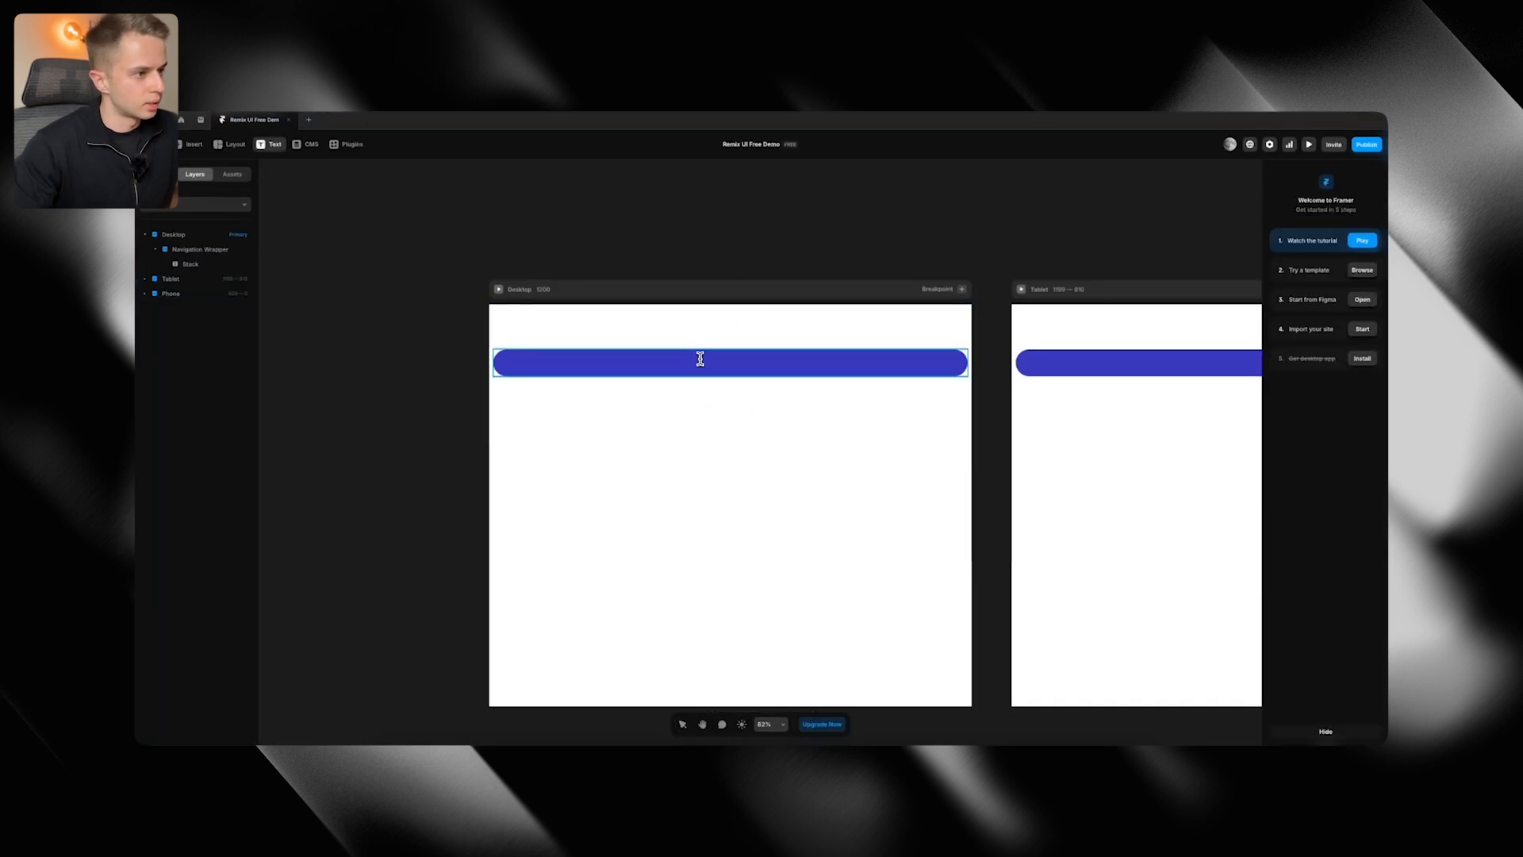
{"action": "key", "text": "super+v"}
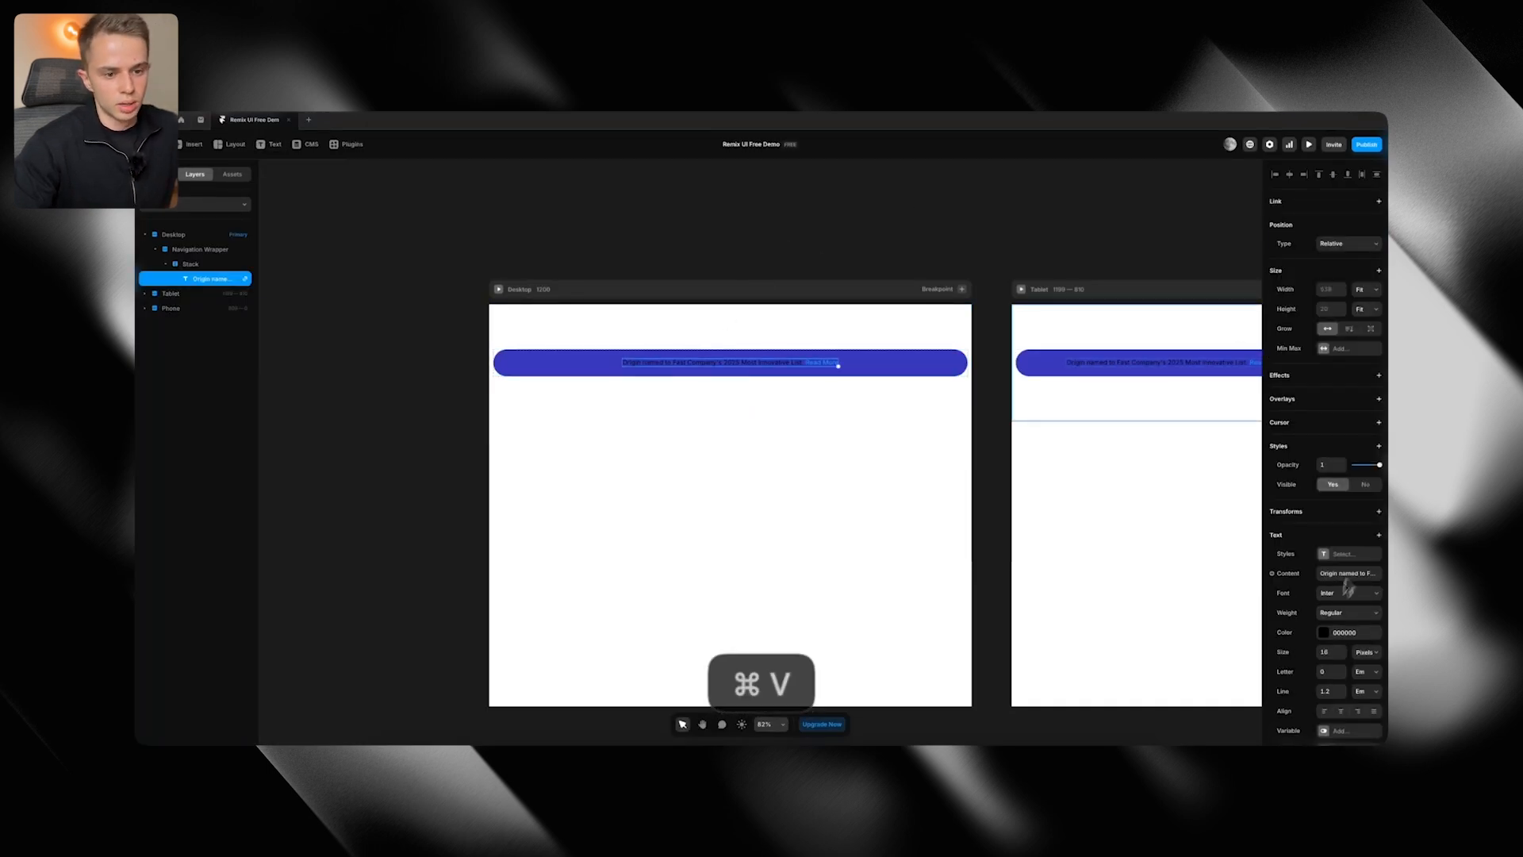
Apply the Pre-Heading text style and the White colour style to the announcement text
{"action": "left_click", "coordinate": [1341, 555]}
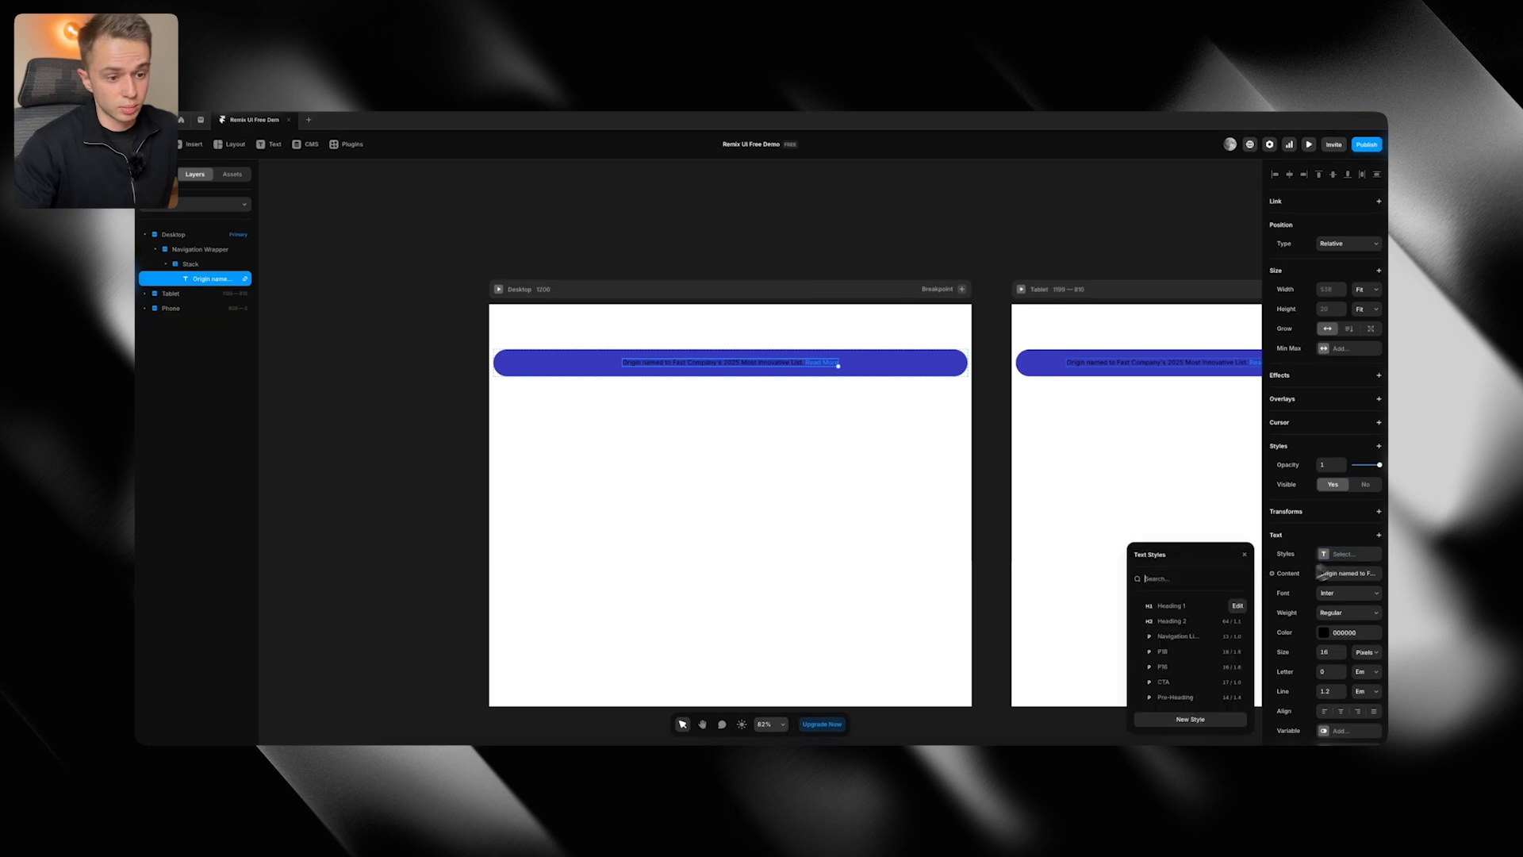
{"action": "left_click", "coordinate": [1189, 698]}
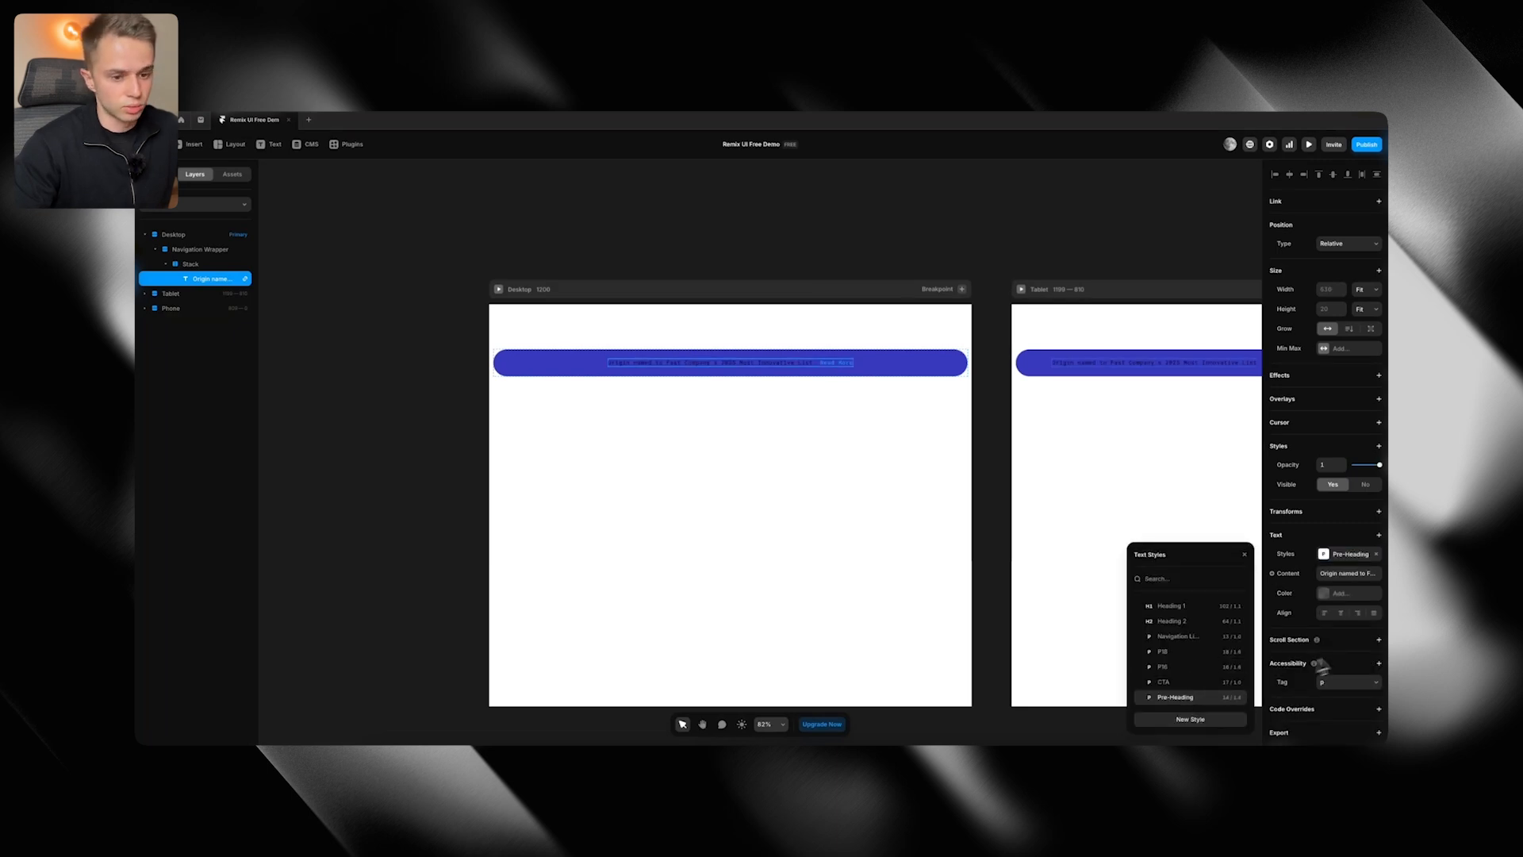
{"action": "left_click", "coordinate": [1341, 594]}
{"action": "left_click", "coordinate": [1163, 687]}
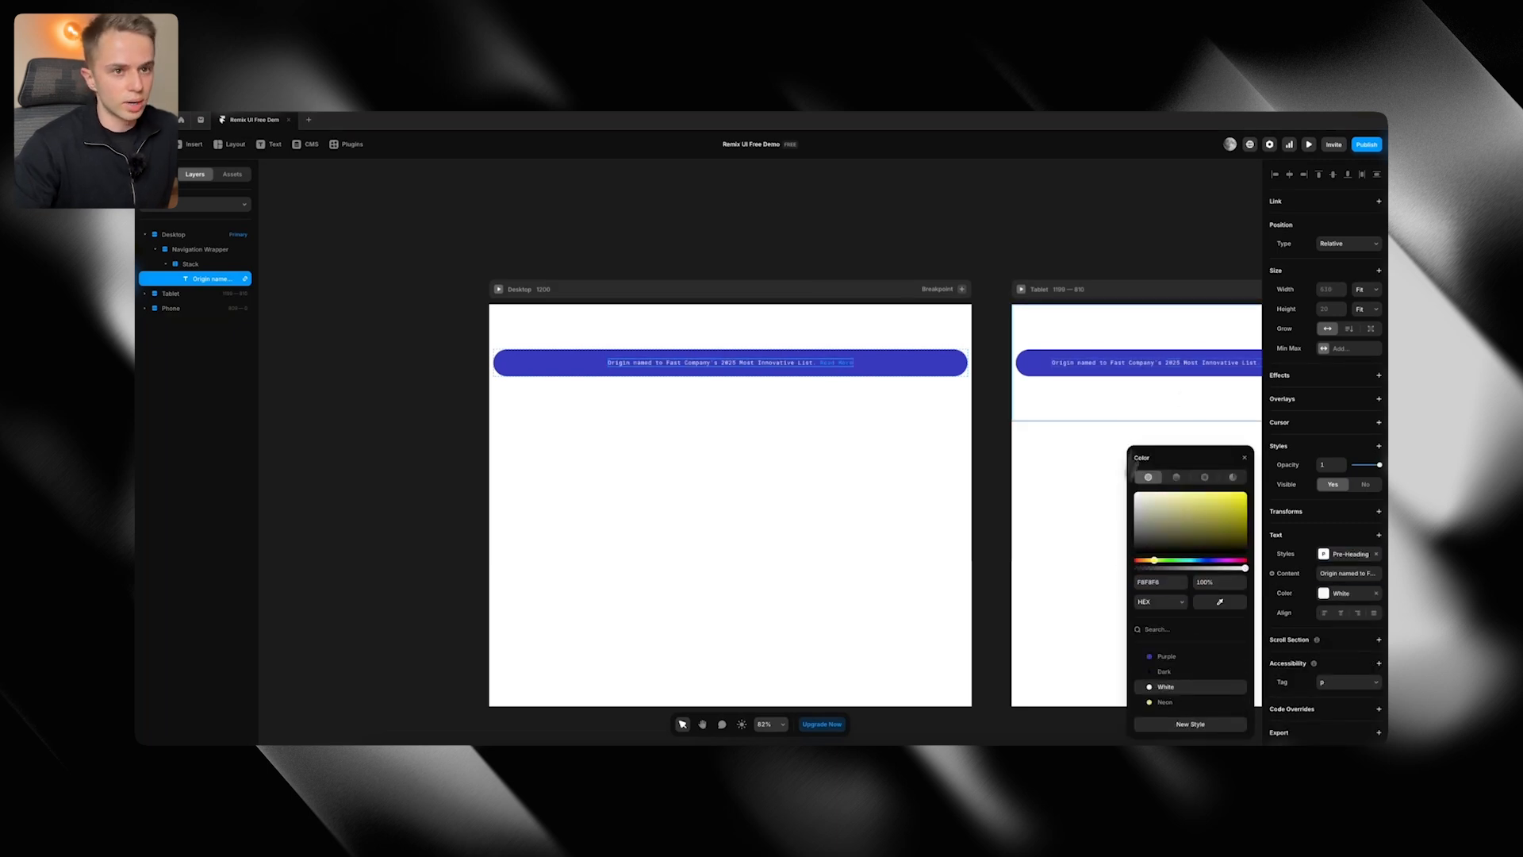
Edit the Read More link style so its default state is White and underlined
{"action": "left_click", "coordinate": [829, 362]}
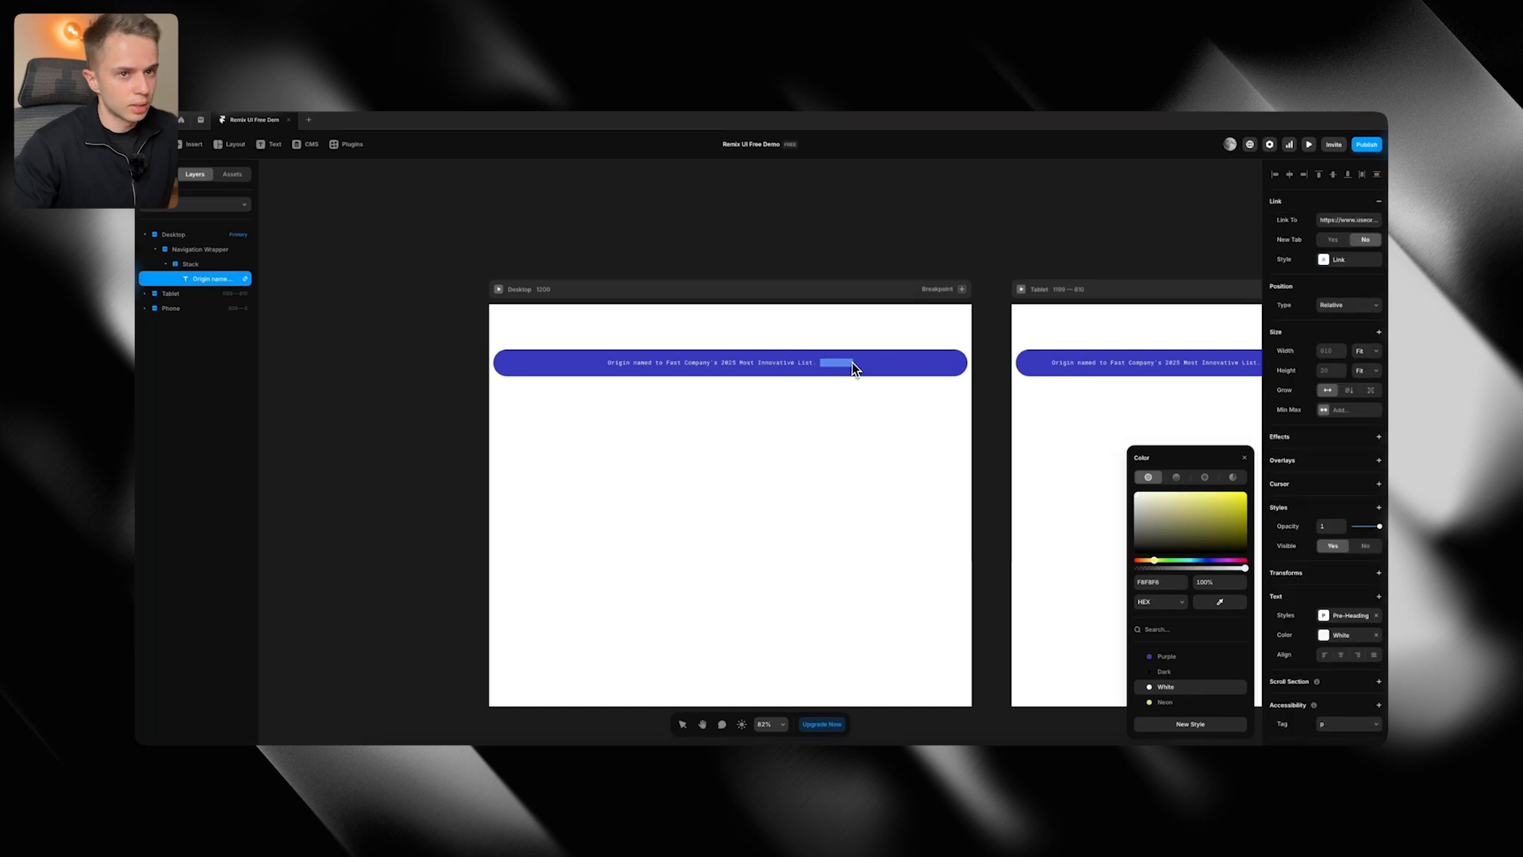
{"action": "left_click", "coordinate": [1323, 262]}
{"action": "left_click", "coordinate": [1236, 312]}
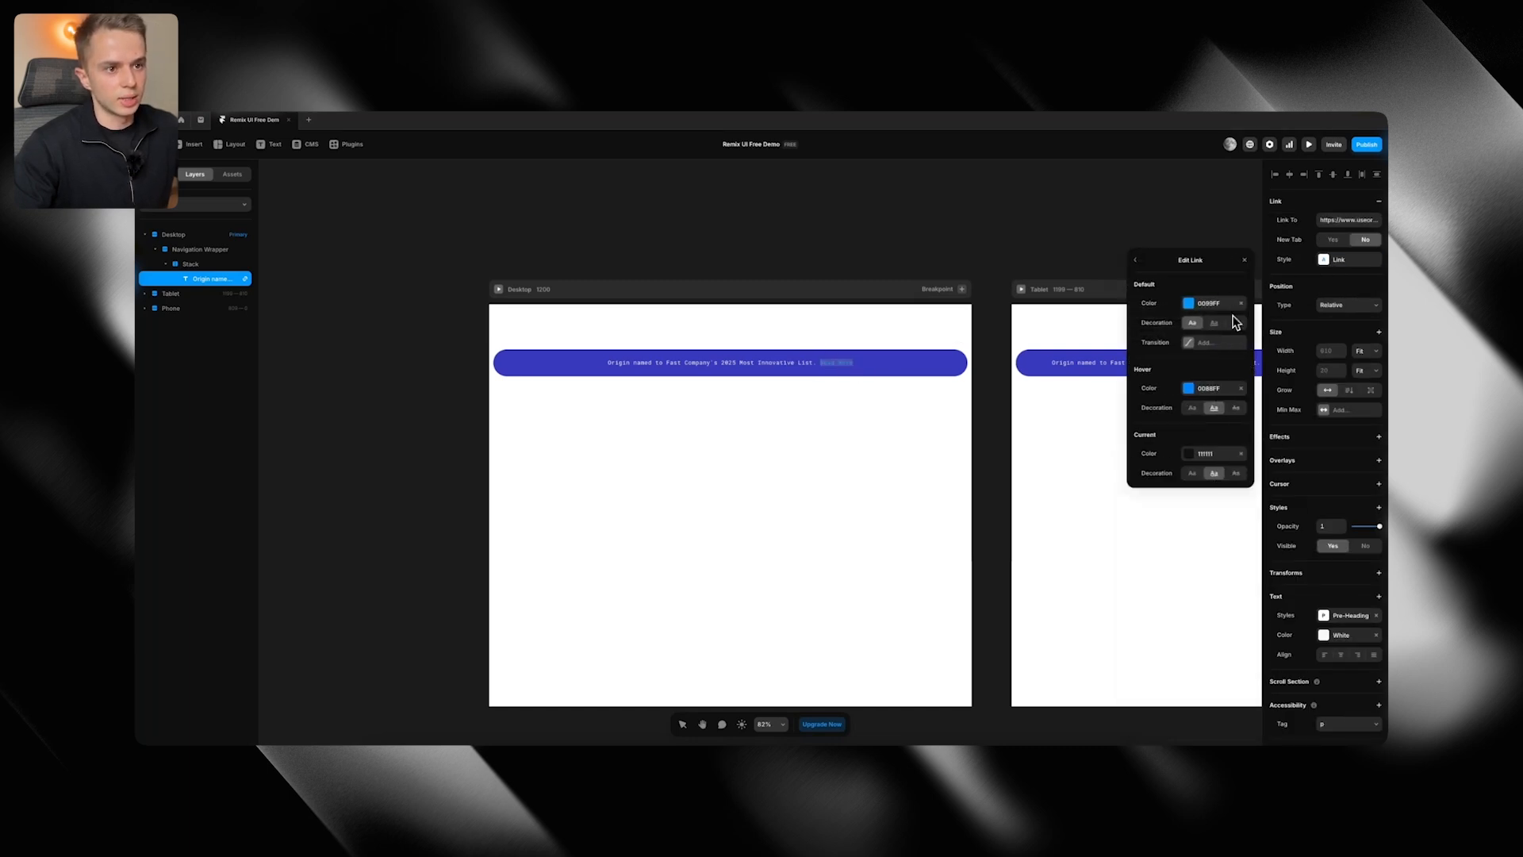
{"action": "left_click", "coordinate": [1207, 303]}
{"action": "left_click", "coordinate": [1169, 468]}
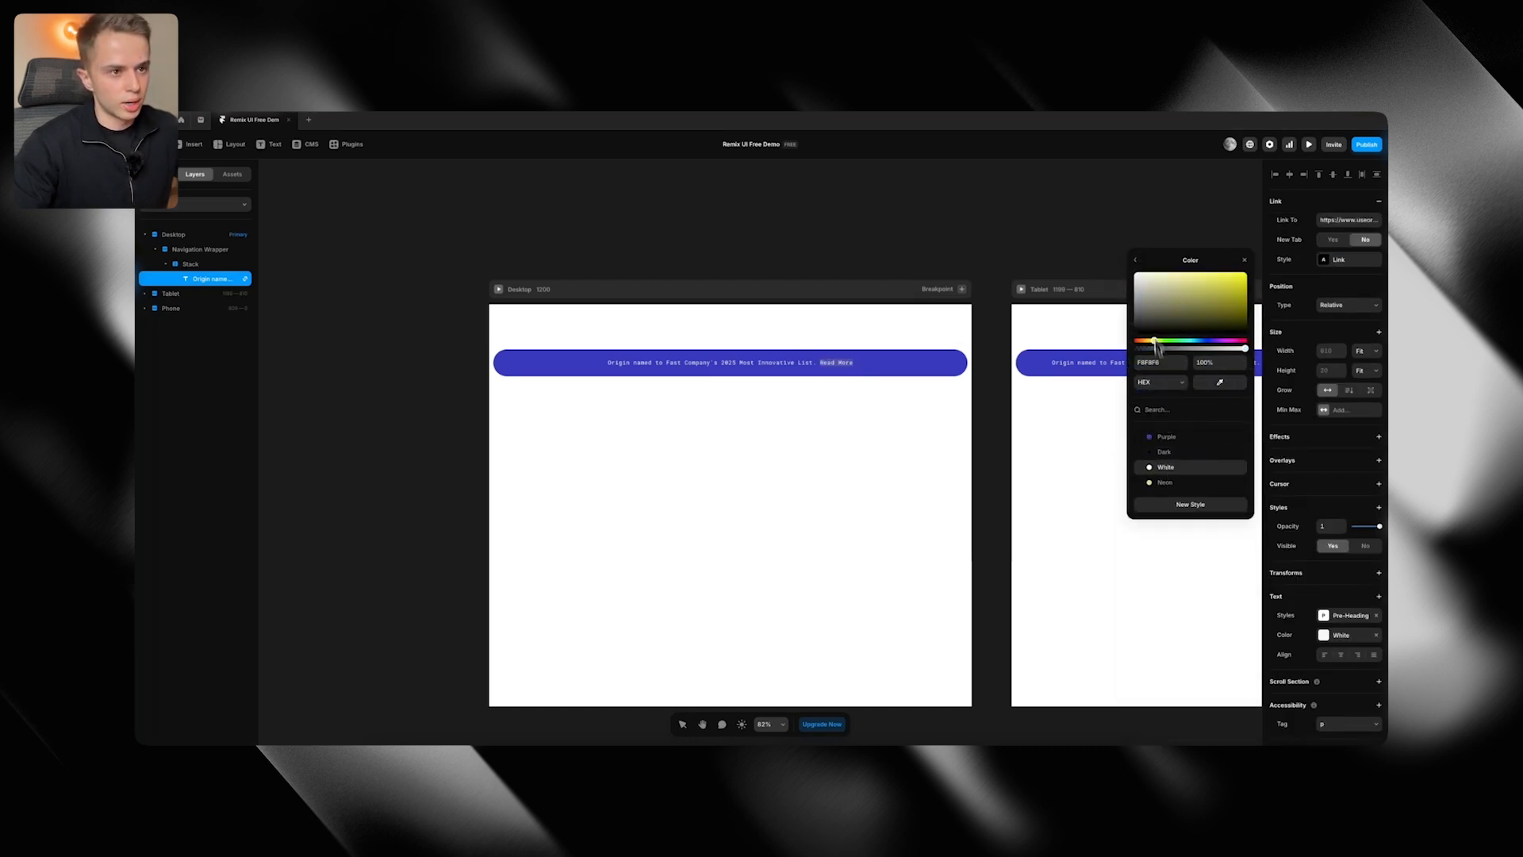
{"action": "left_click", "coordinate": [1137, 261]}
Set the Read More link style's hover colour to Neon and its current colour to White, keeping both underlined
{"action": "left_click", "coordinate": [1194, 389]}
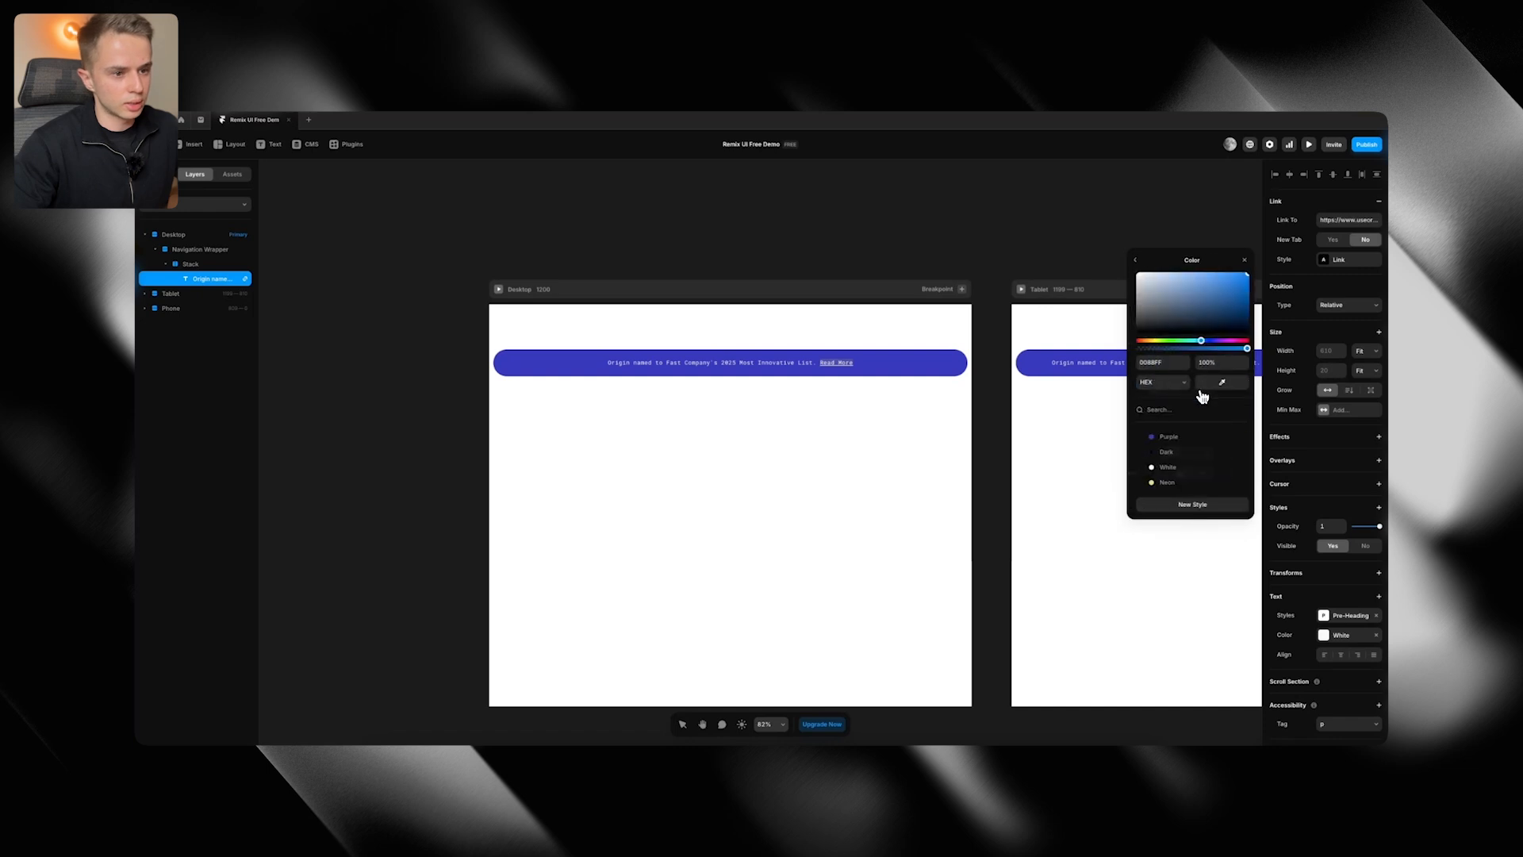
{"action": "left_click", "coordinate": [1164, 481]}
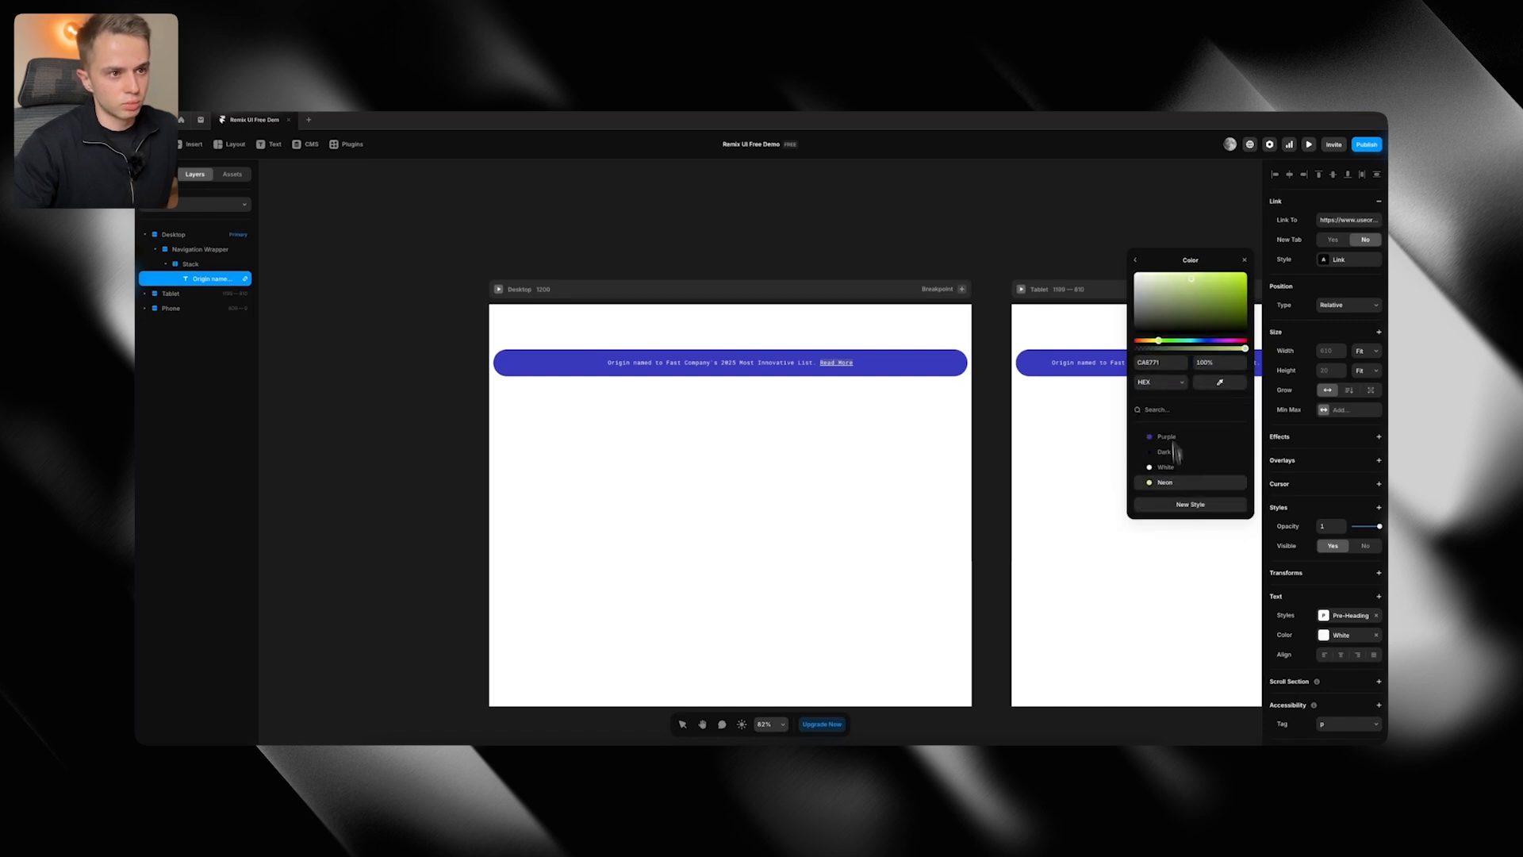
{"action": "left_click", "coordinate": [1135, 261]}
{"action": "left_click", "coordinate": [1216, 411]}
{"action": "left_click", "coordinate": [1205, 453]}
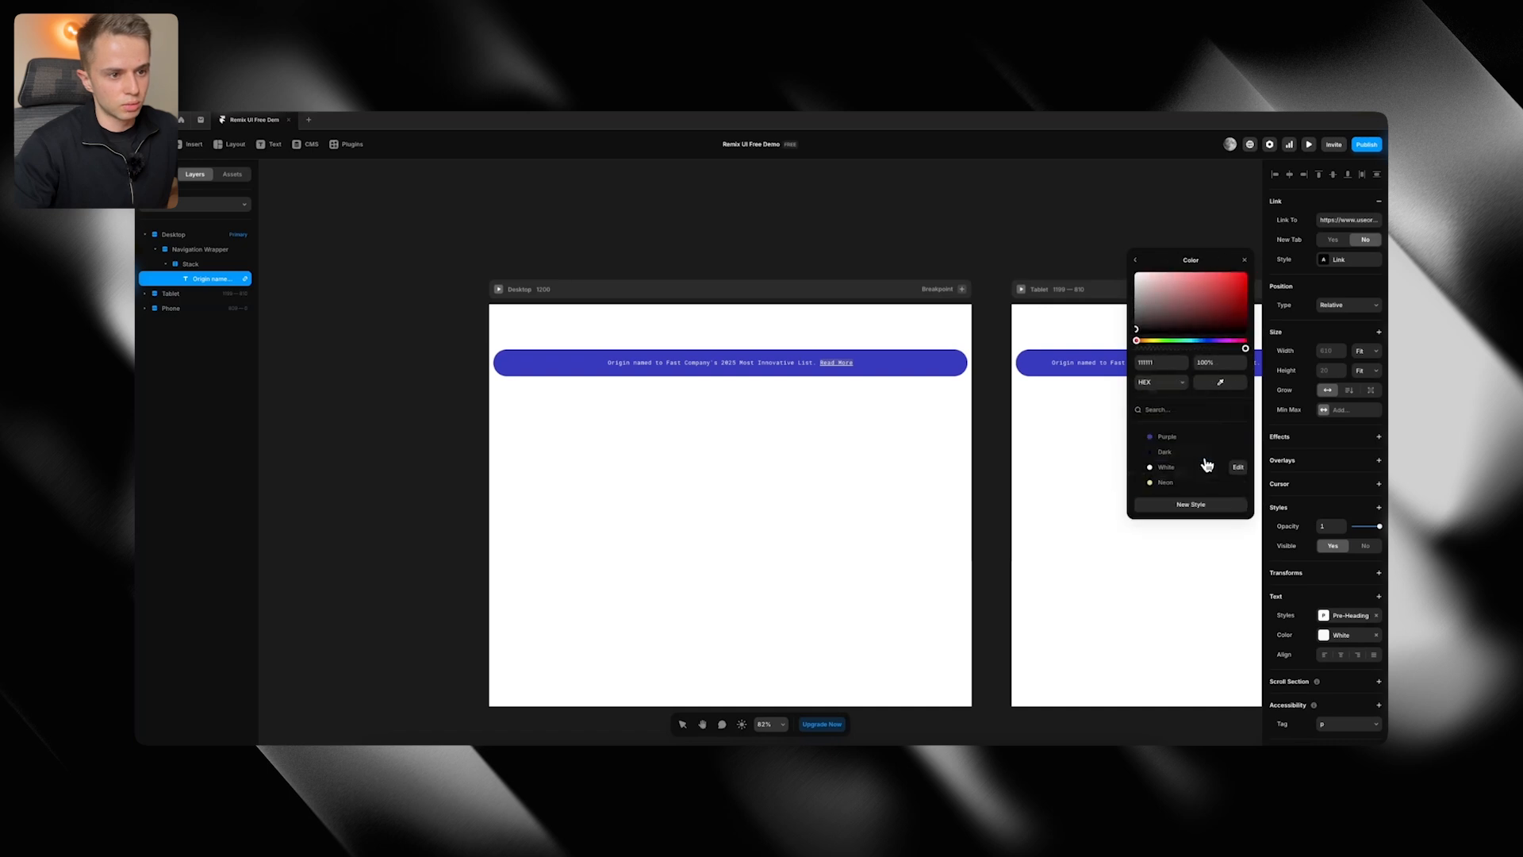
{"action": "left_click", "coordinate": [1164, 467]}
{"action": "left_click", "coordinate": [1135, 260]}
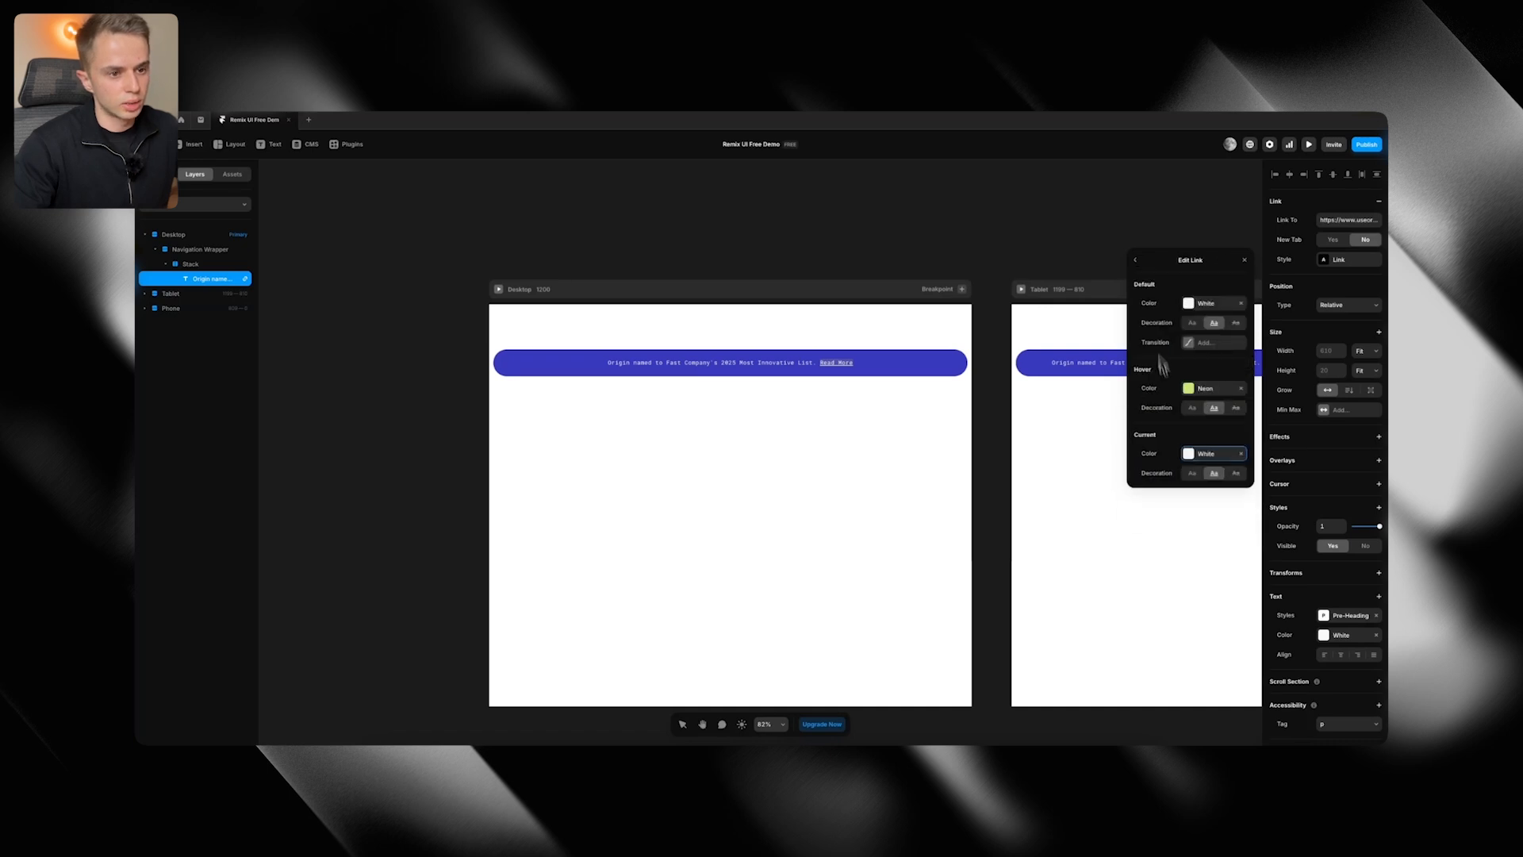
{"action": "left_click", "coordinate": [962, 215]}
Compare the announcement text with the Origin site's banner and set the Pre-Heading text style's transform to uppercase
{"action": "key", "text": "super+Tab"}
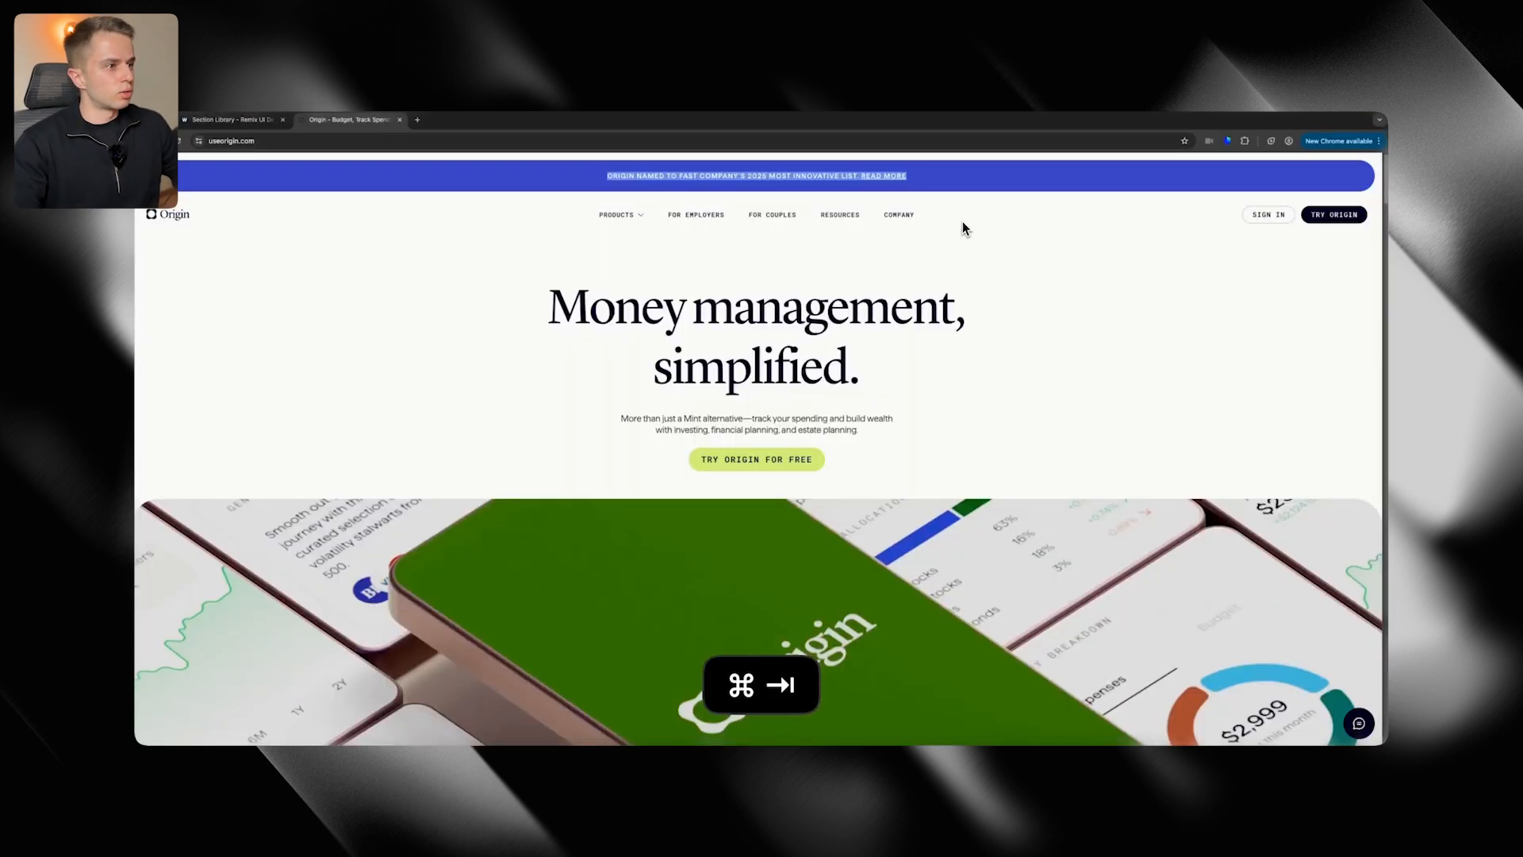
{"action": "key", "text": "super+Tab"}
{"action": "left_click", "coordinate": [777, 363]}
{"action": "left_click", "coordinate": [1325, 555]}
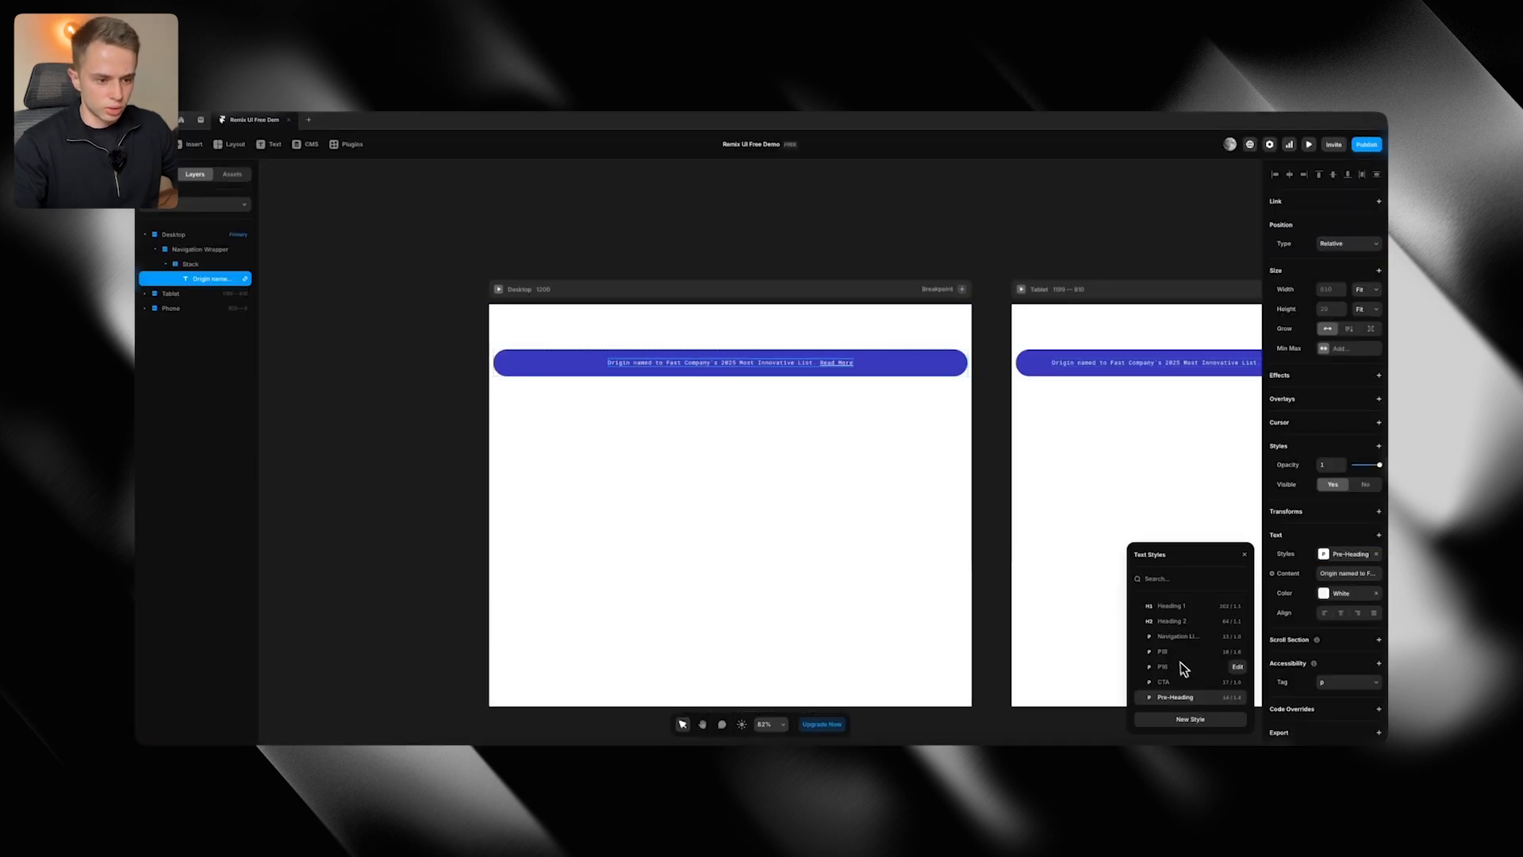
{"action": "key", "text": "super+Tab"}
{"action": "scroll", "coordinate": [1089, 588], "scroll_direction": "down", "scroll_amount": 5}
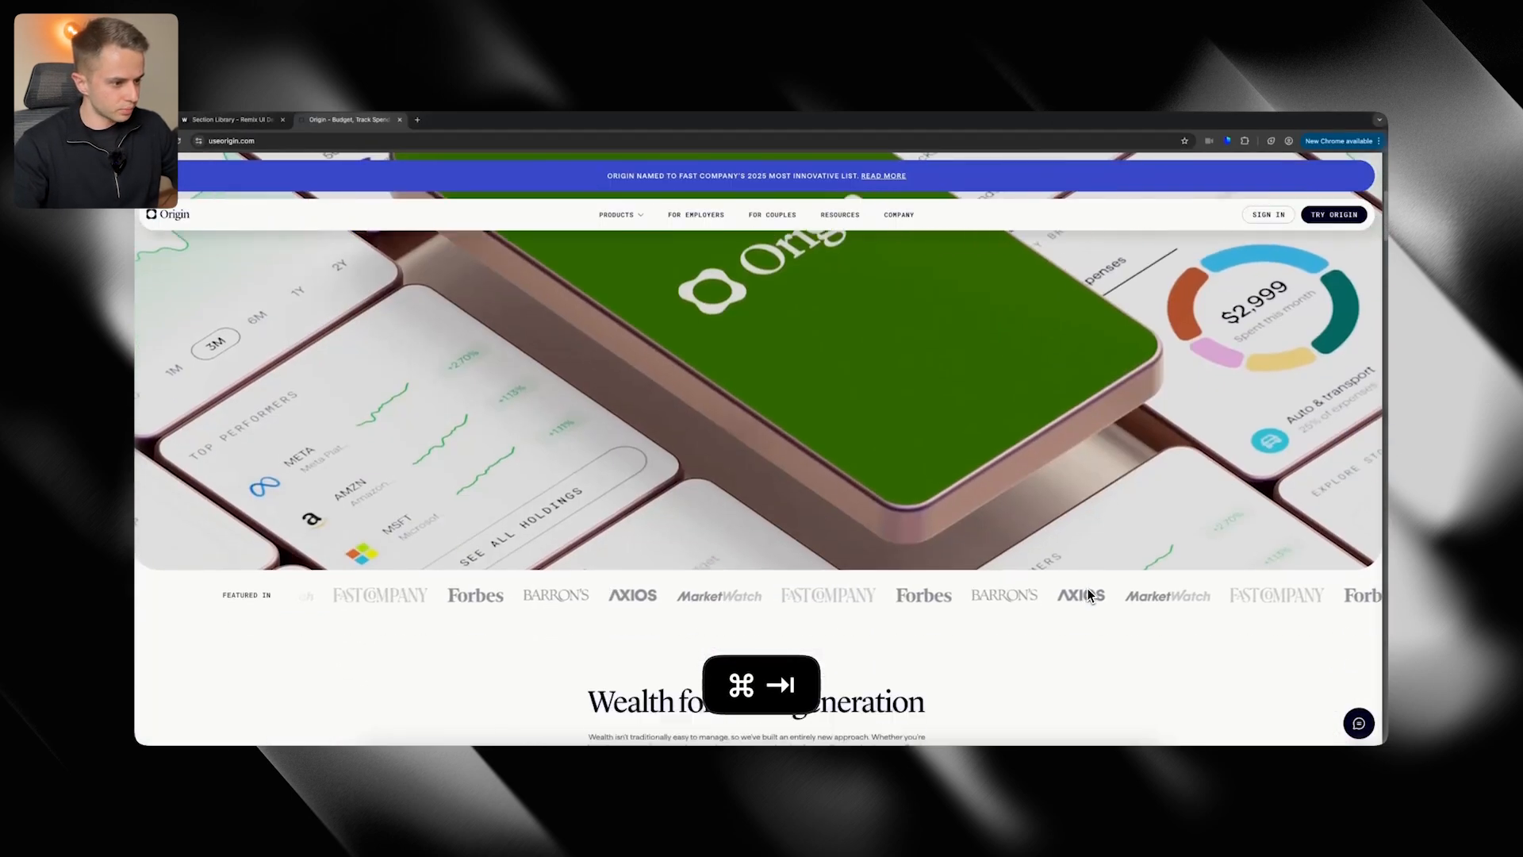
{"action": "scroll", "coordinate": [1087, 588], "scroll_direction": "up", "scroll_amount": 5}
{"action": "key", "text": "super+Tab"}
{"action": "left_click", "coordinate": [1242, 700]}
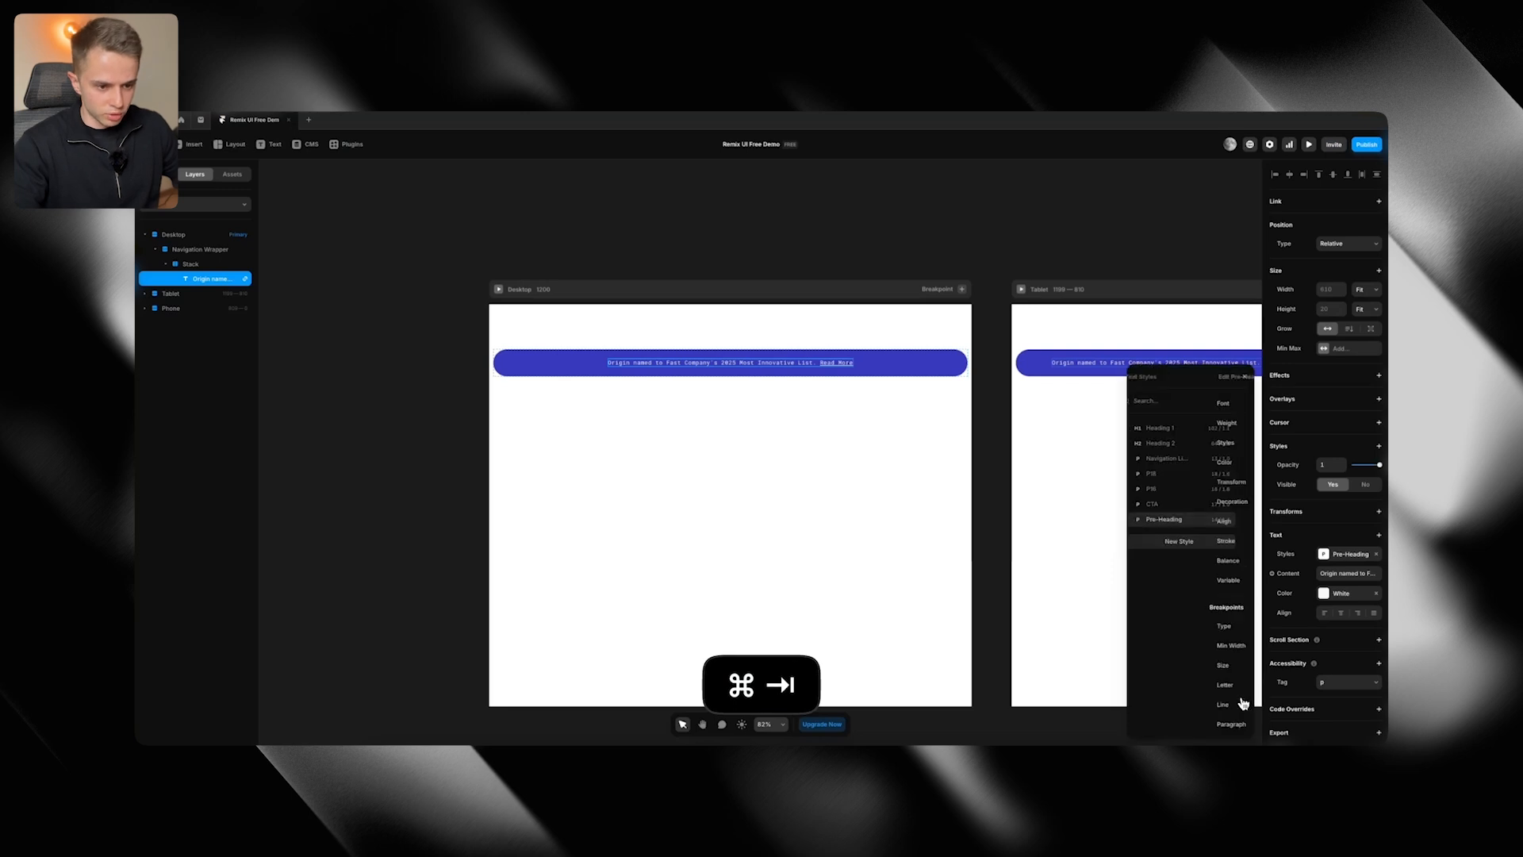
{"action": "left_click", "coordinate": [1214, 482]}
{"action": "left_click", "coordinate": [1220, 506]}
{"action": "left_click", "coordinate": [752, 245]}
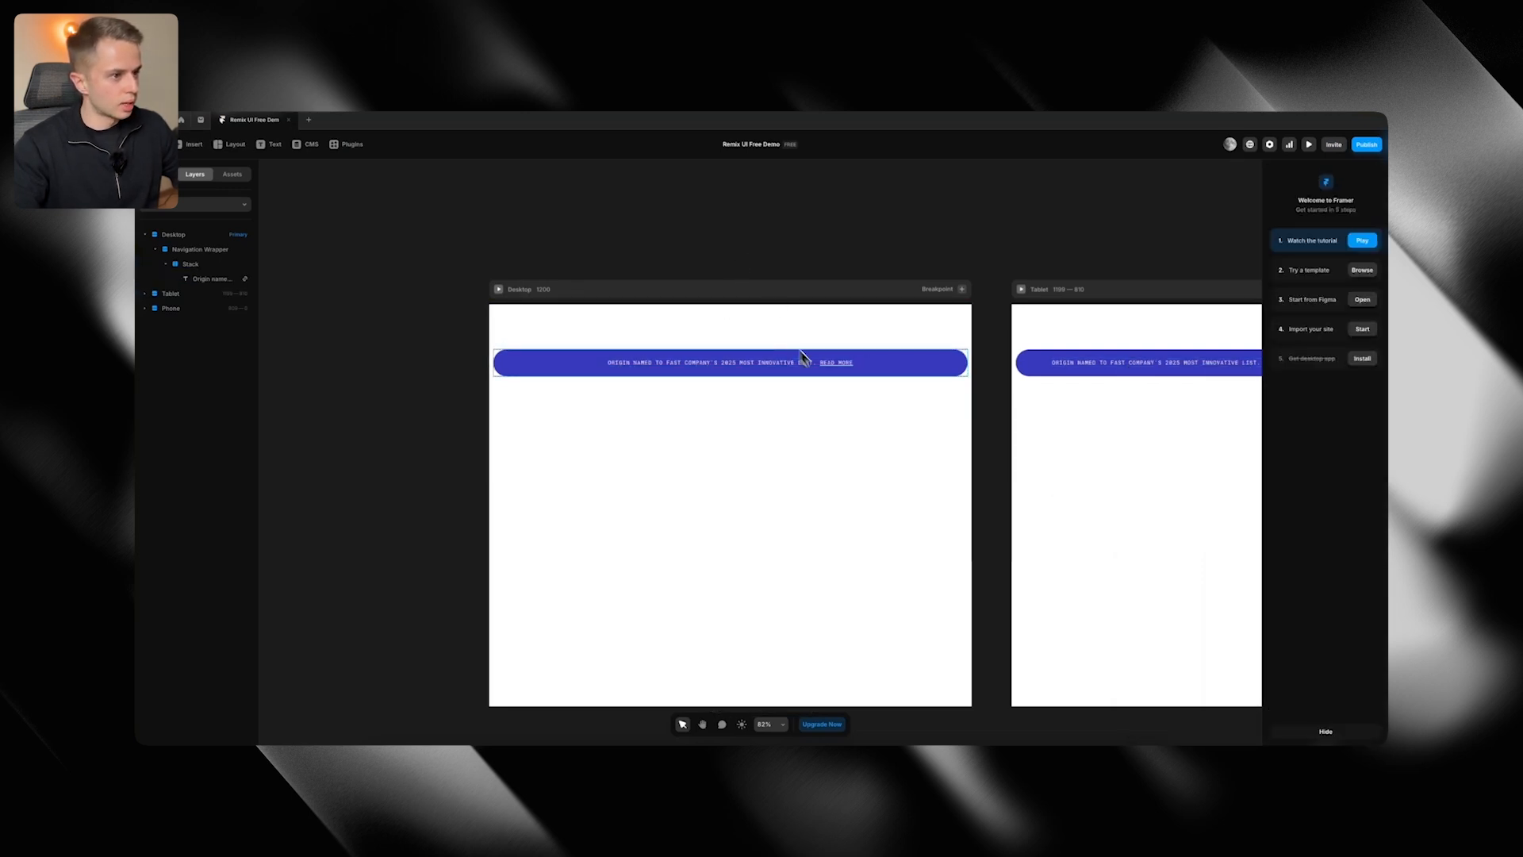
Set the purple announcement stack's height to Fit Content and its padding to 20, checking against the Origin banner
{"action": "left_click", "coordinate": [803, 357]}
{"action": "key", "text": "super+Tab"}
{"action": "key", "text": "super+Tab"}
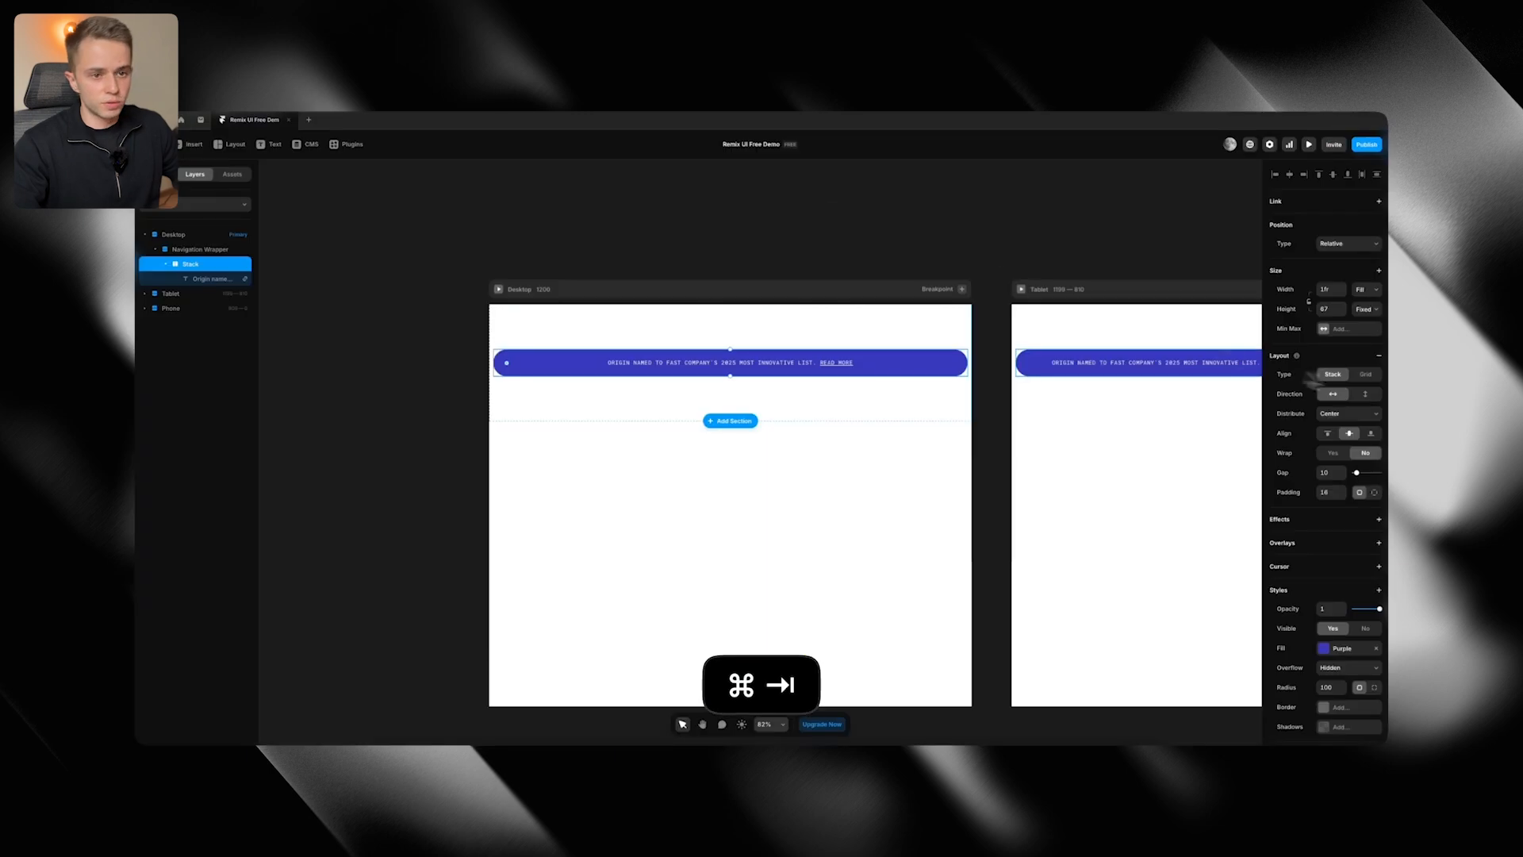
{"action": "left_click", "coordinate": [1363, 339]}
{"action": "left_click", "coordinate": [918, 265]}
{"action": "left_click", "coordinate": [909, 341]}
{"action": "key", "text": "super+Tab"}
{"action": "key", "text": "super+Tab"}
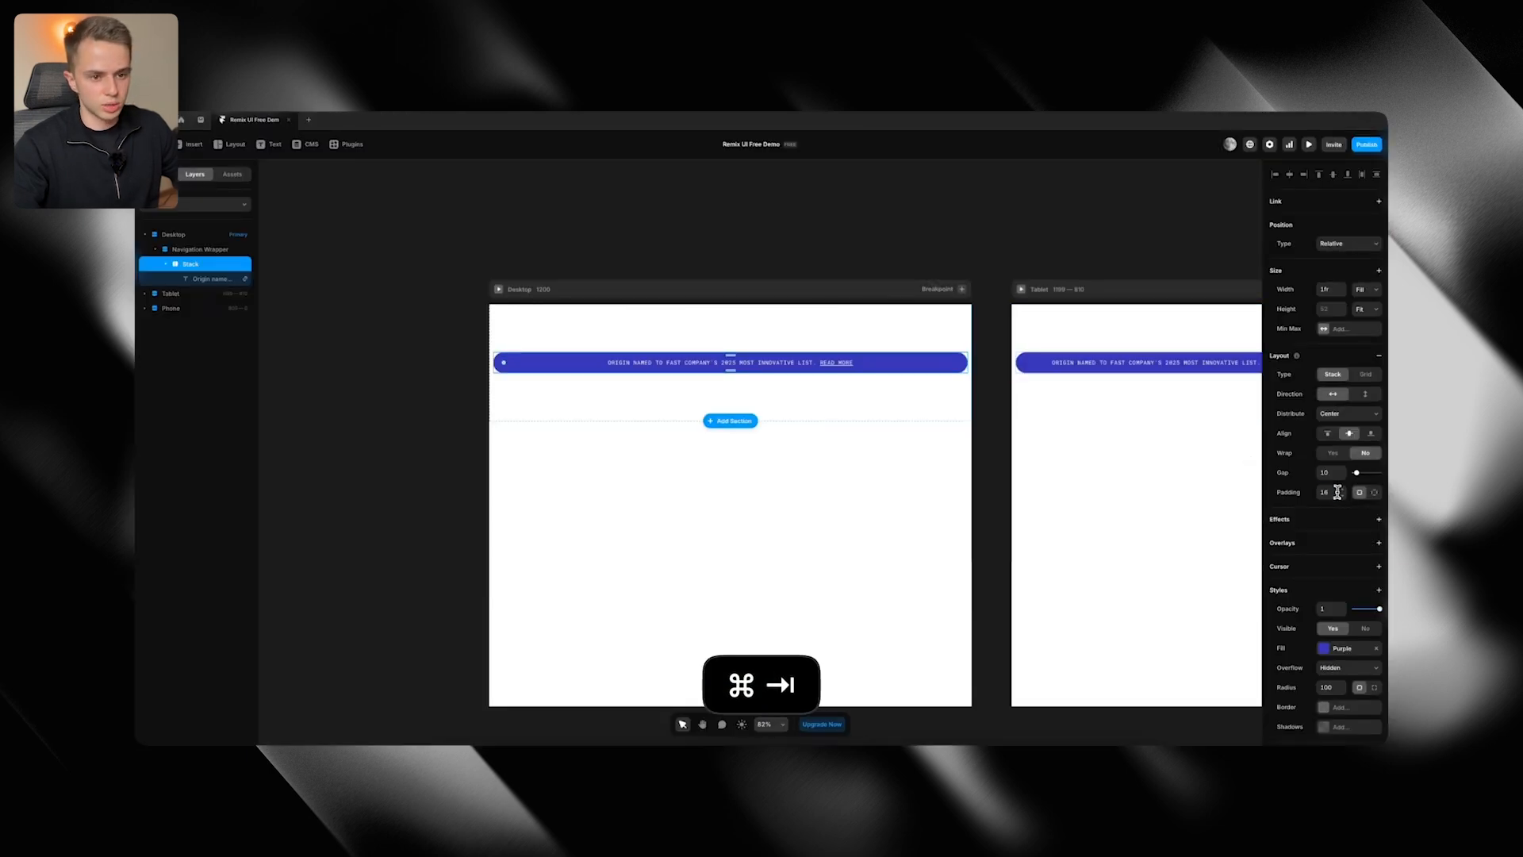
{"action": "key", "text": "super+Tab"}
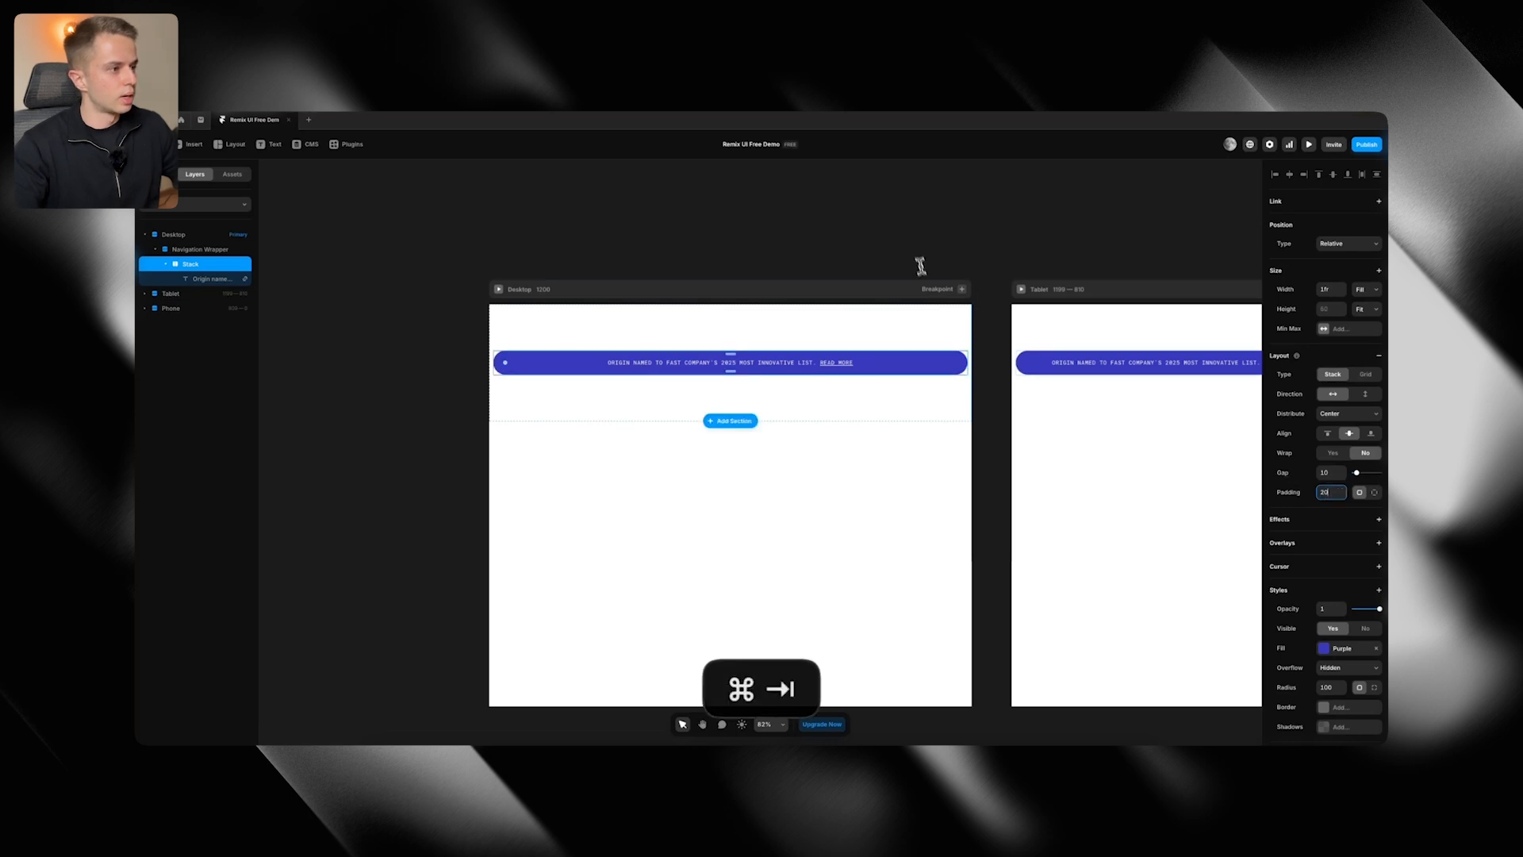
{"action": "key", "text": "super+Tab"}
Set the Navigation Wrapper's distribution to Start
{"action": "left_click", "coordinate": [759, 334]}
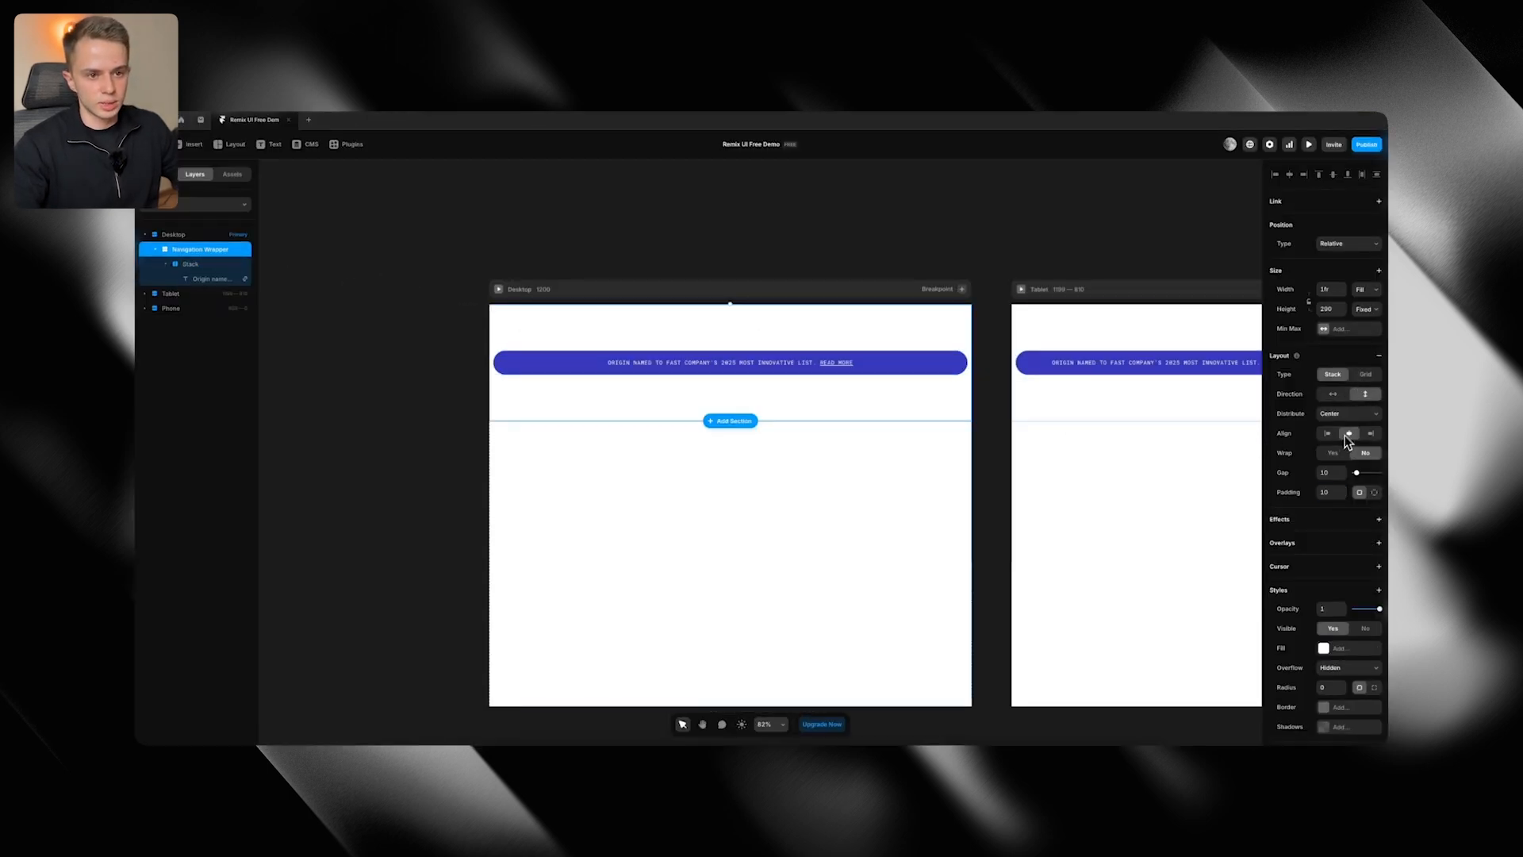
{"action": "left_click", "coordinate": [1348, 413]}
{"action": "left_click", "coordinate": [1339, 402]}
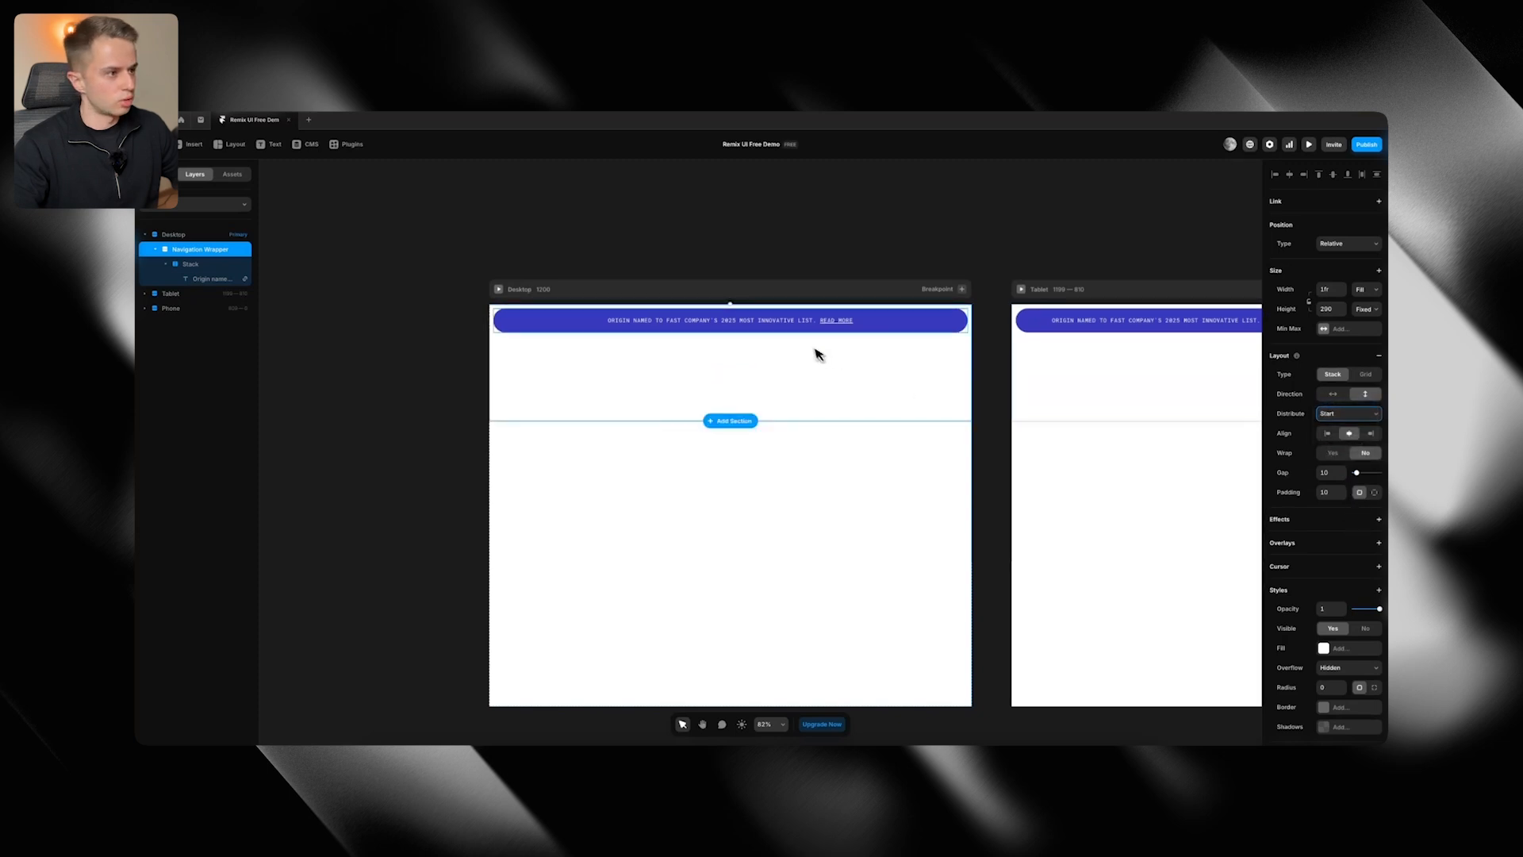
{"action": "left_click", "coordinate": [806, 231]}
Set the announcement text layer's width to Fill and centre-align its text
{"action": "left_click", "coordinate": [817, 332]}
{"action": "left_click", "coordinate": [814, 329]}
{"action": "left_click", "coordinate": [813, 327]}
{"action": "left_click", "coordinate": [793, 320]}
{"action": "left_click", "coordinate": [1366, 289]}
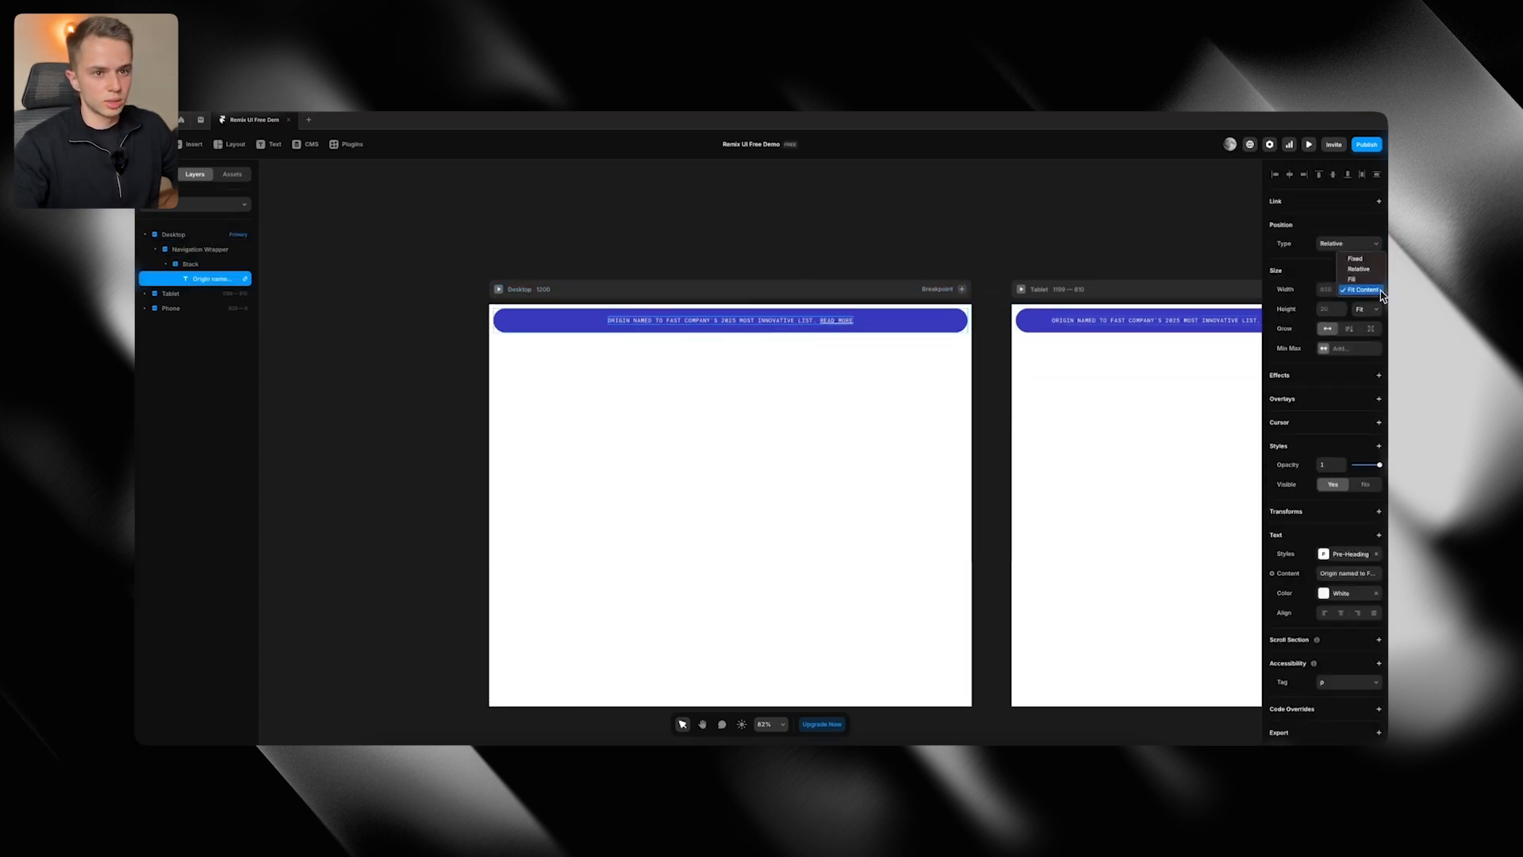
{"action": "left_click", "coordinate": [1358, 278]}
{"action": "left_click", "coordinate": [1343, 618]}
Copy the Navigation 1 component from the Section Library's Navigations category and paste it into the Navigation Wrapper below the announcement bar
{"action": "key", "text": "super+Tab"}
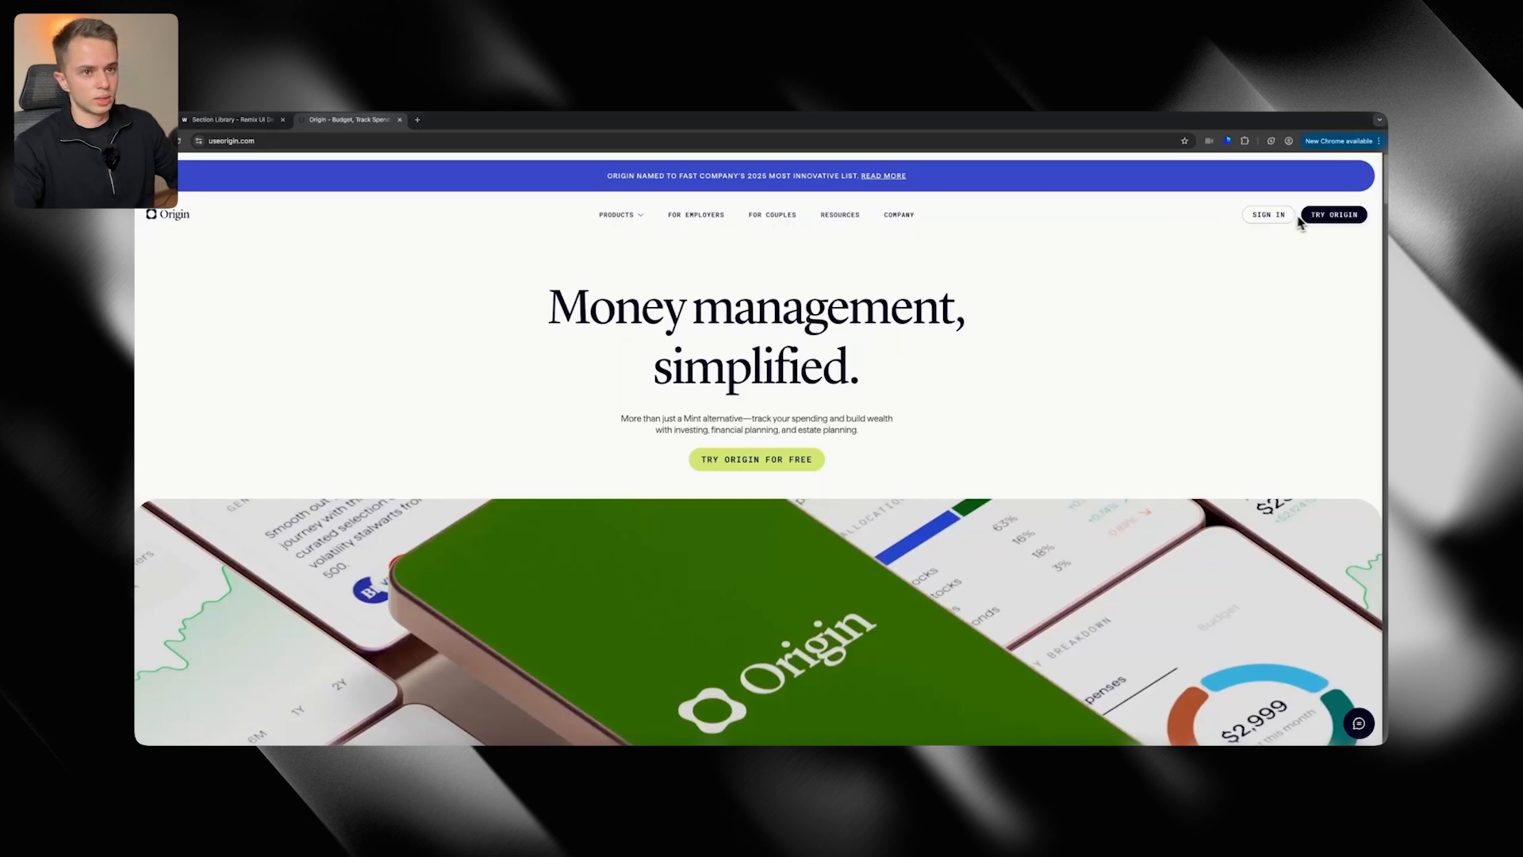
{"action": "left_click", "coordinate": [226, 120]}
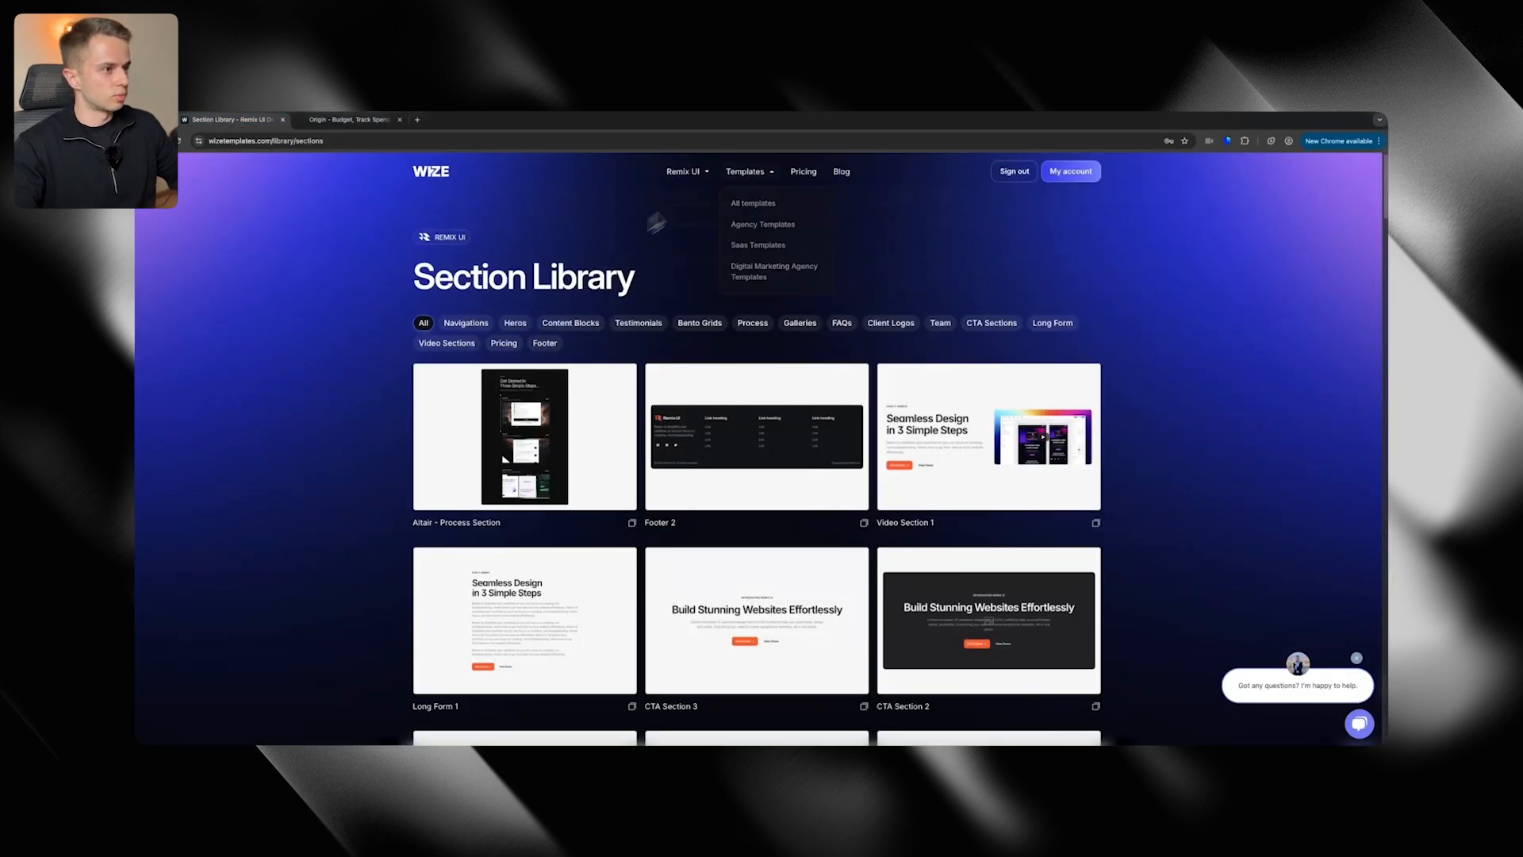
{"action": "left_click", "coordinate": [469, 328]}
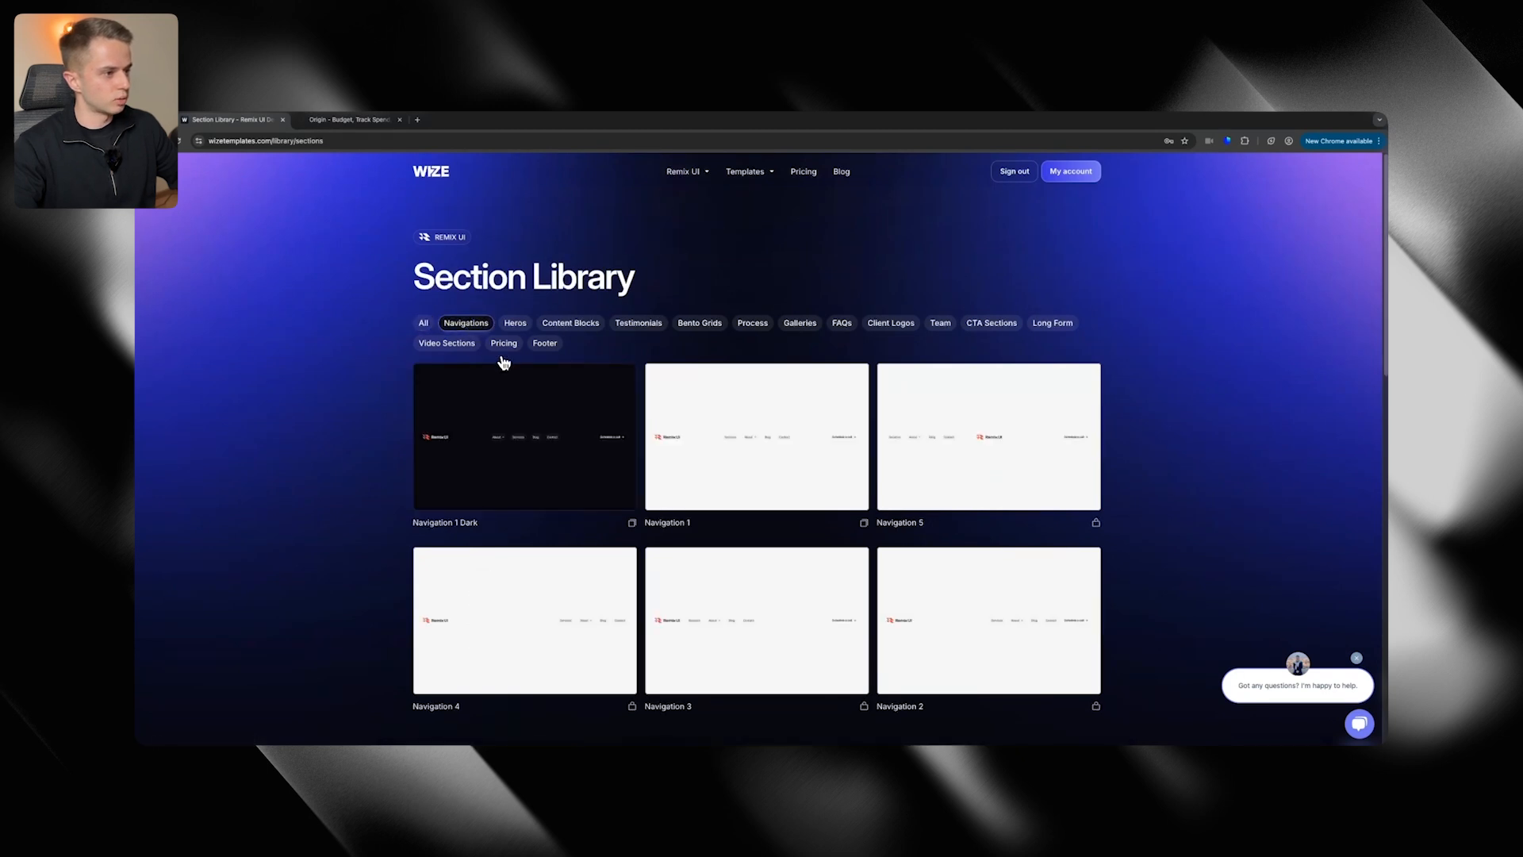
{"action": "mouse_move", "coordinate": [526, 365]}
{"action": "scroll", "coordinate": [555, 389], "scroll_direction": "down", "scroll_amount": 1}
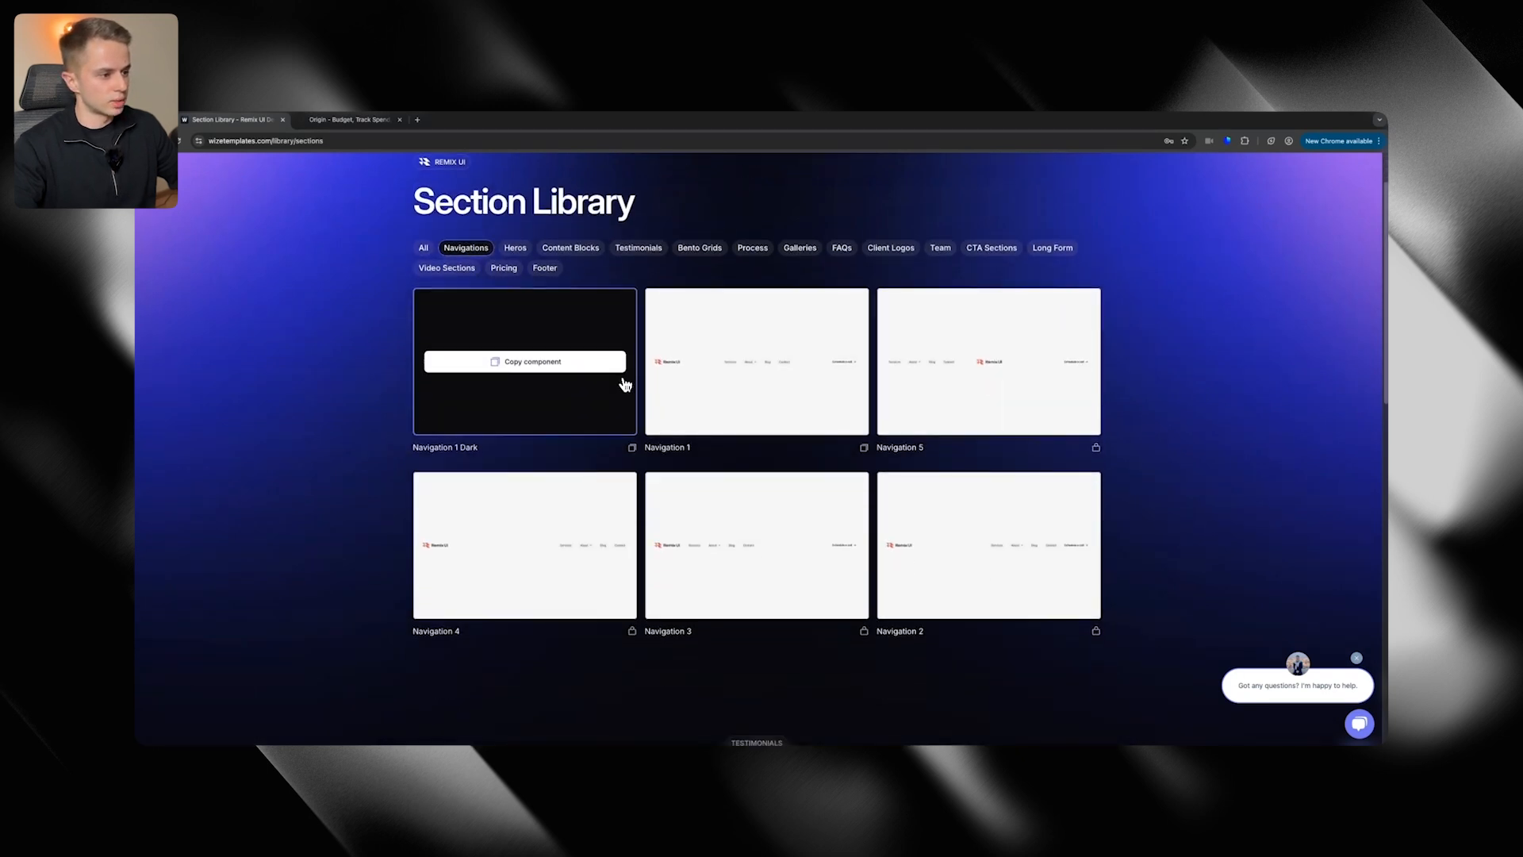
{"action": "mouse_move", "coordinate": [745, 430]}
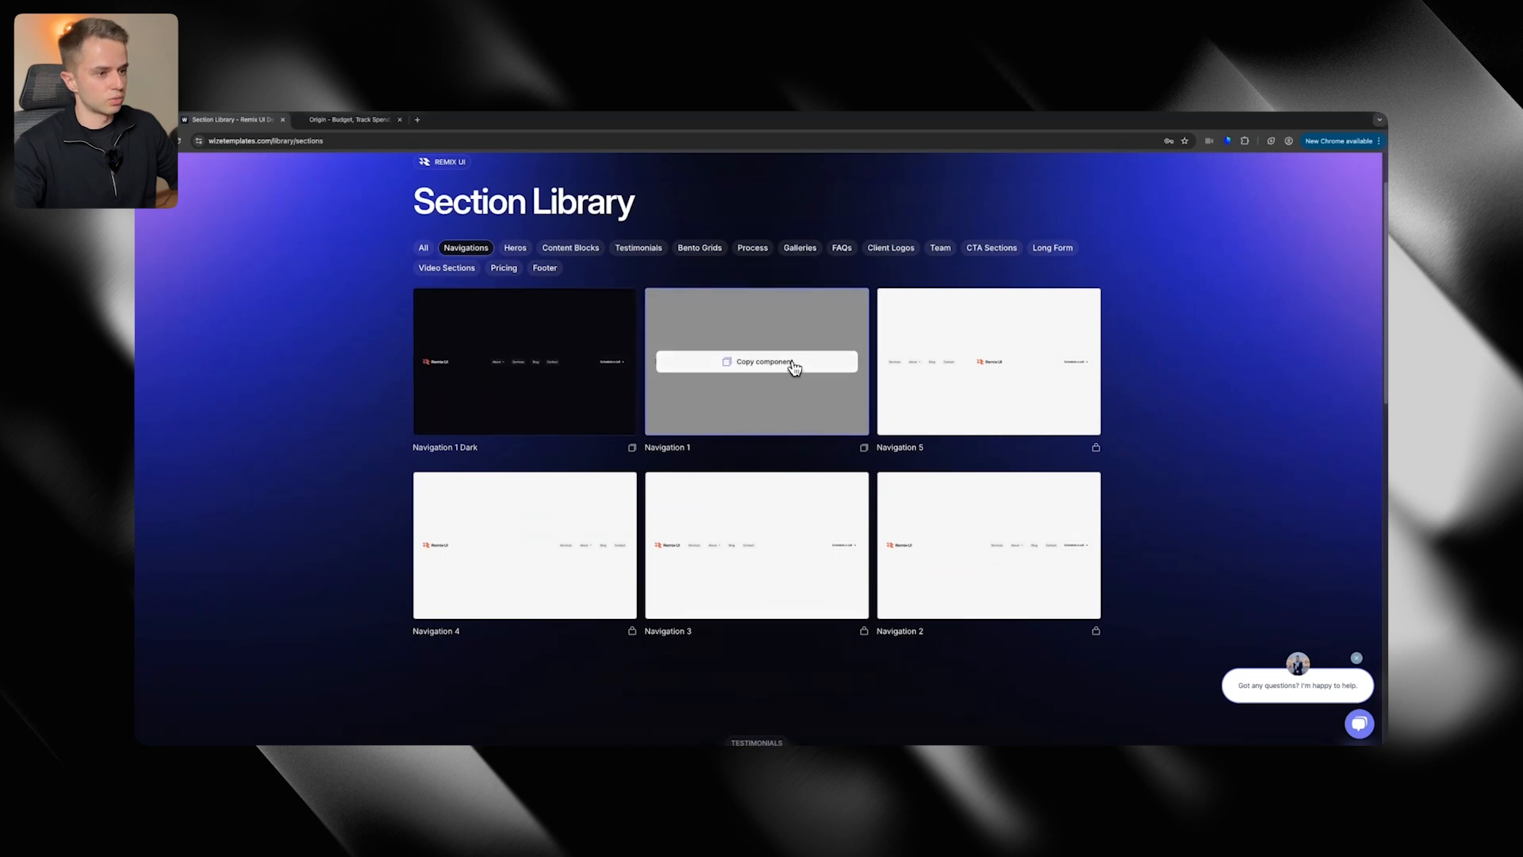
{"action": "left_click", "coordinate": [761, 366]}
{"action": "key", "text": "super+Tab"}
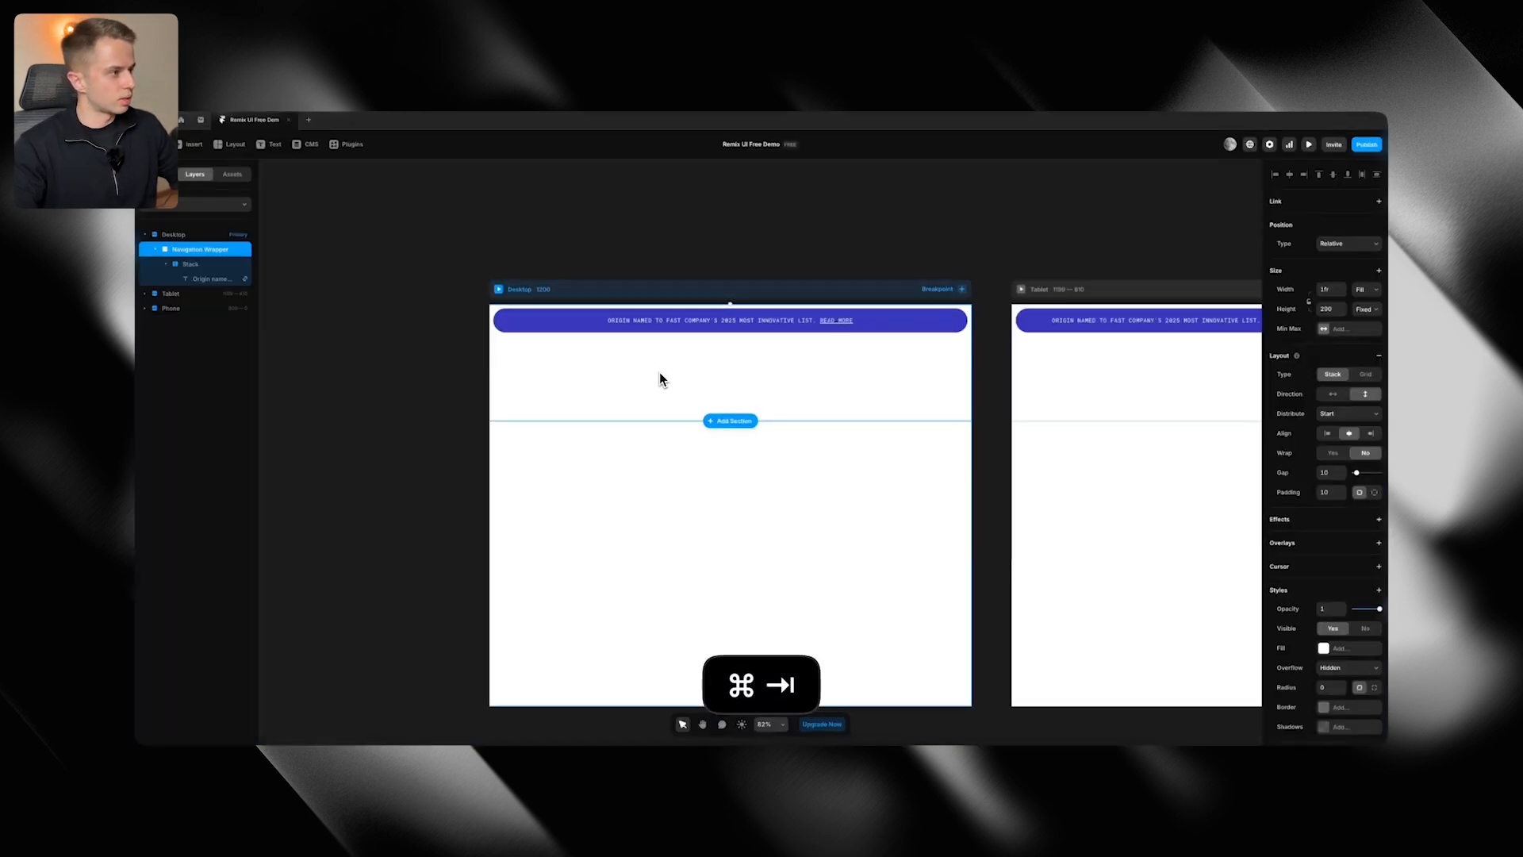
{"action": "key", "text": "super+v"}
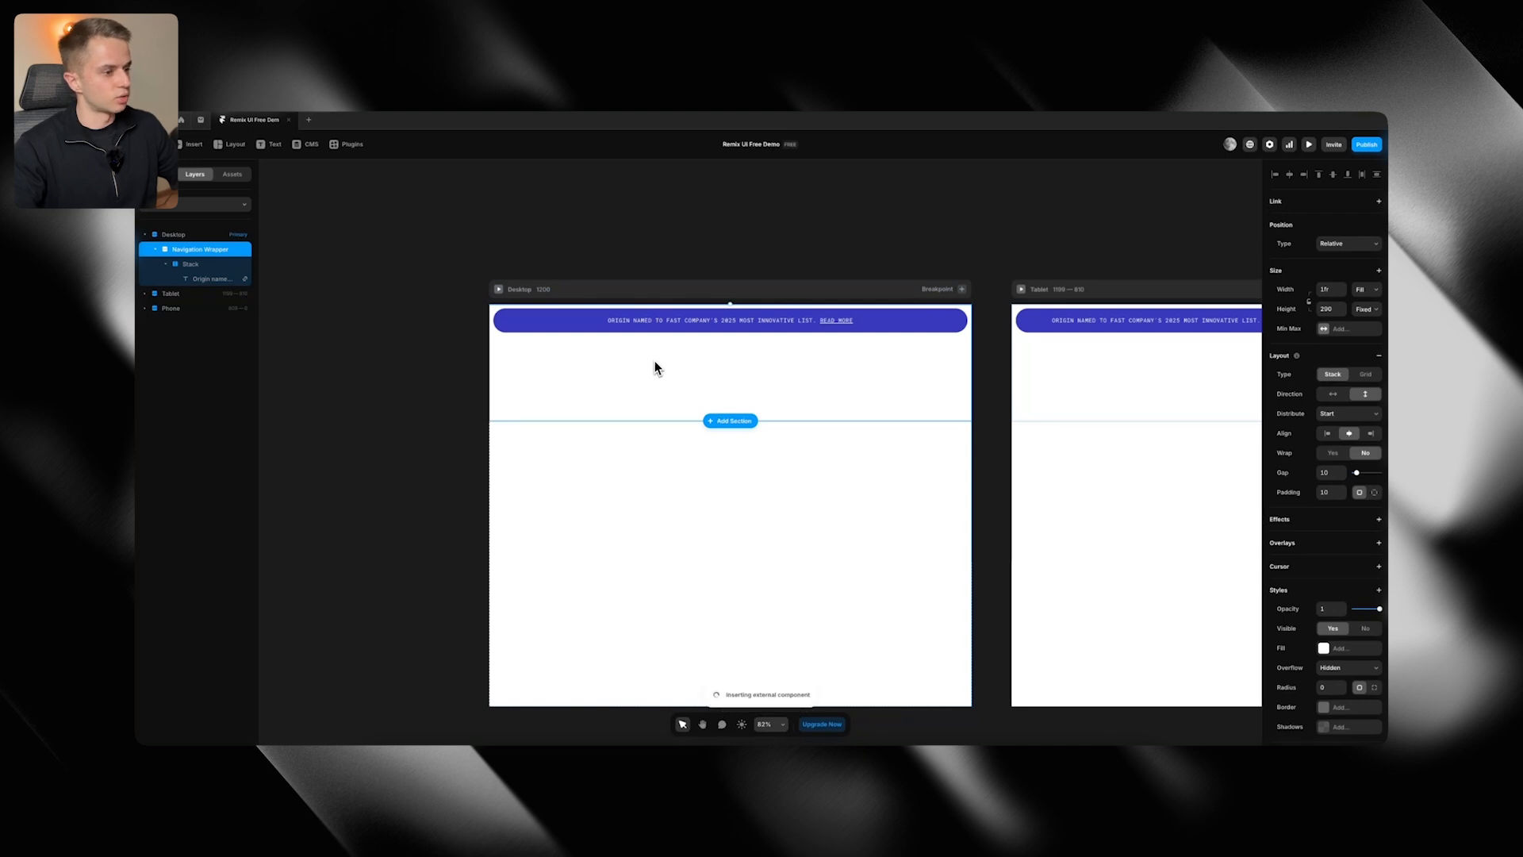
Set the pasted navigation's width to Fill and height to Fit Content, and open the component for editing
{"action": "left_click", "coordinate": [1366, 265]}
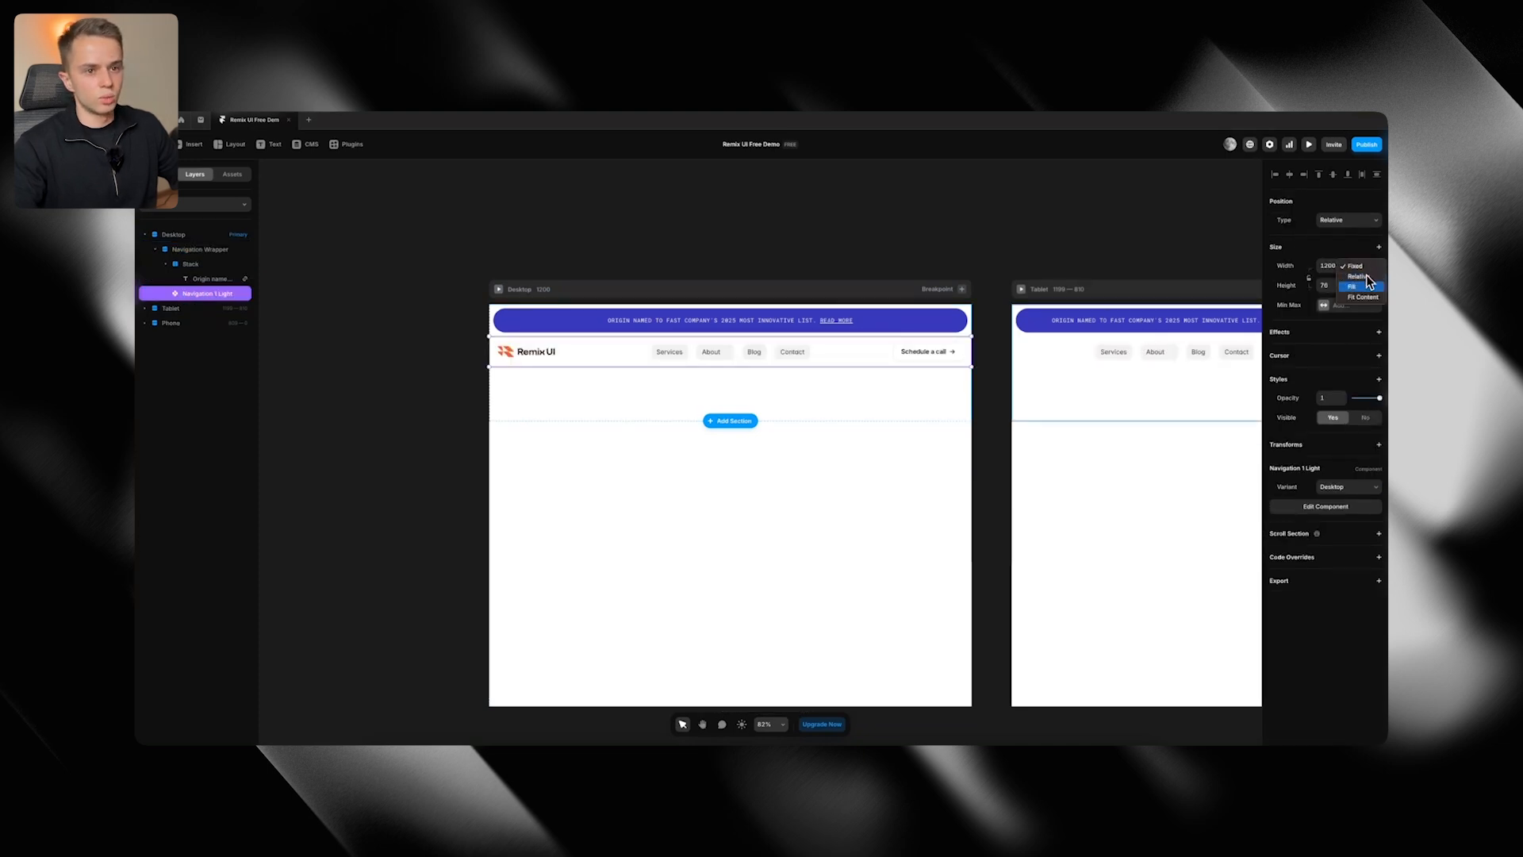
{"action": "left_click", "coordinate": [1361, 287]}
{"action": "left_click", "coordinate": [1365, 286]}
{"action": "left_click", "coordinate": [1363, 317]}
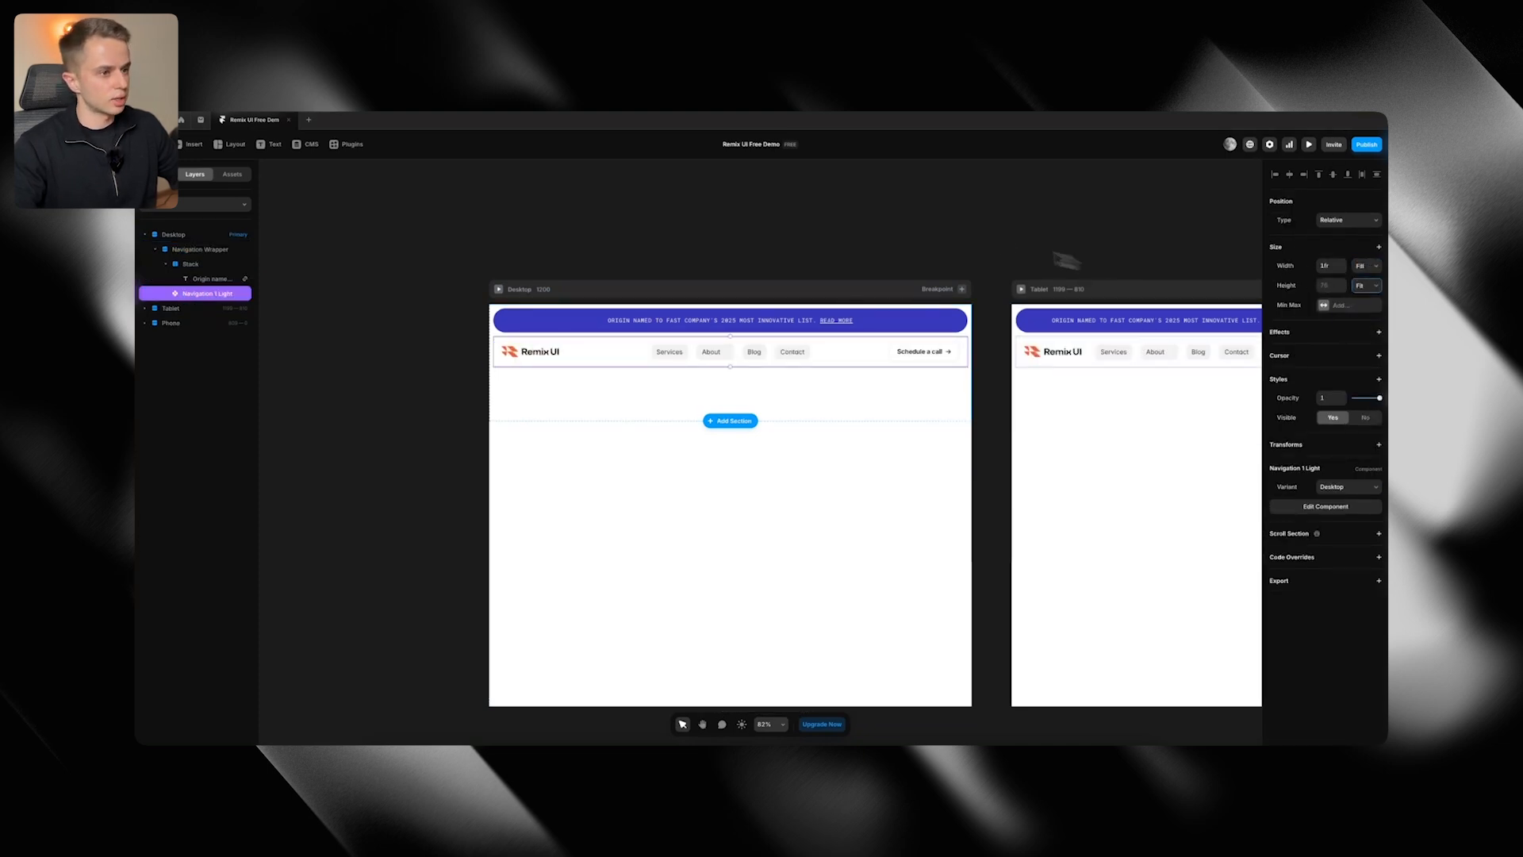
{"action": "left_click", "coordinate": [925, 262]}
{"action": "left_click", "coordinate": [834, 357]}
{"action": "double_click", "coordinate": [835, 358]}
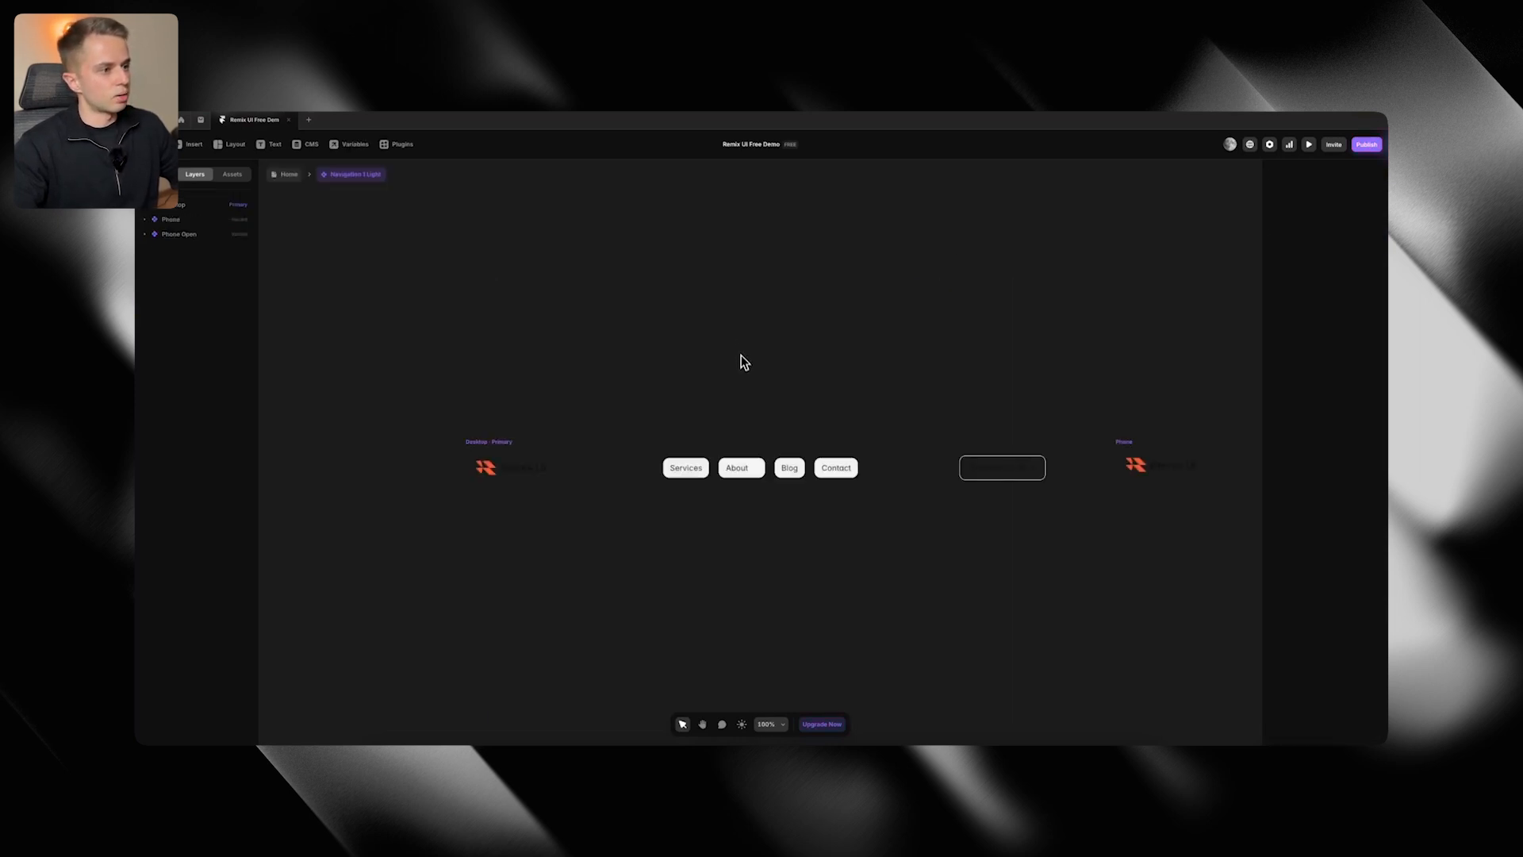
Extract the graphics from the Origin site with SVG Export and download the Origin logo as an SVG
{"action": "key", "text": "super+Tab"}
{"action": "left_click", "coordinate": [351, 119]}
{"action": "key", "text": "super+Tab"}
{"action": "key", "text": "super+Tab"}
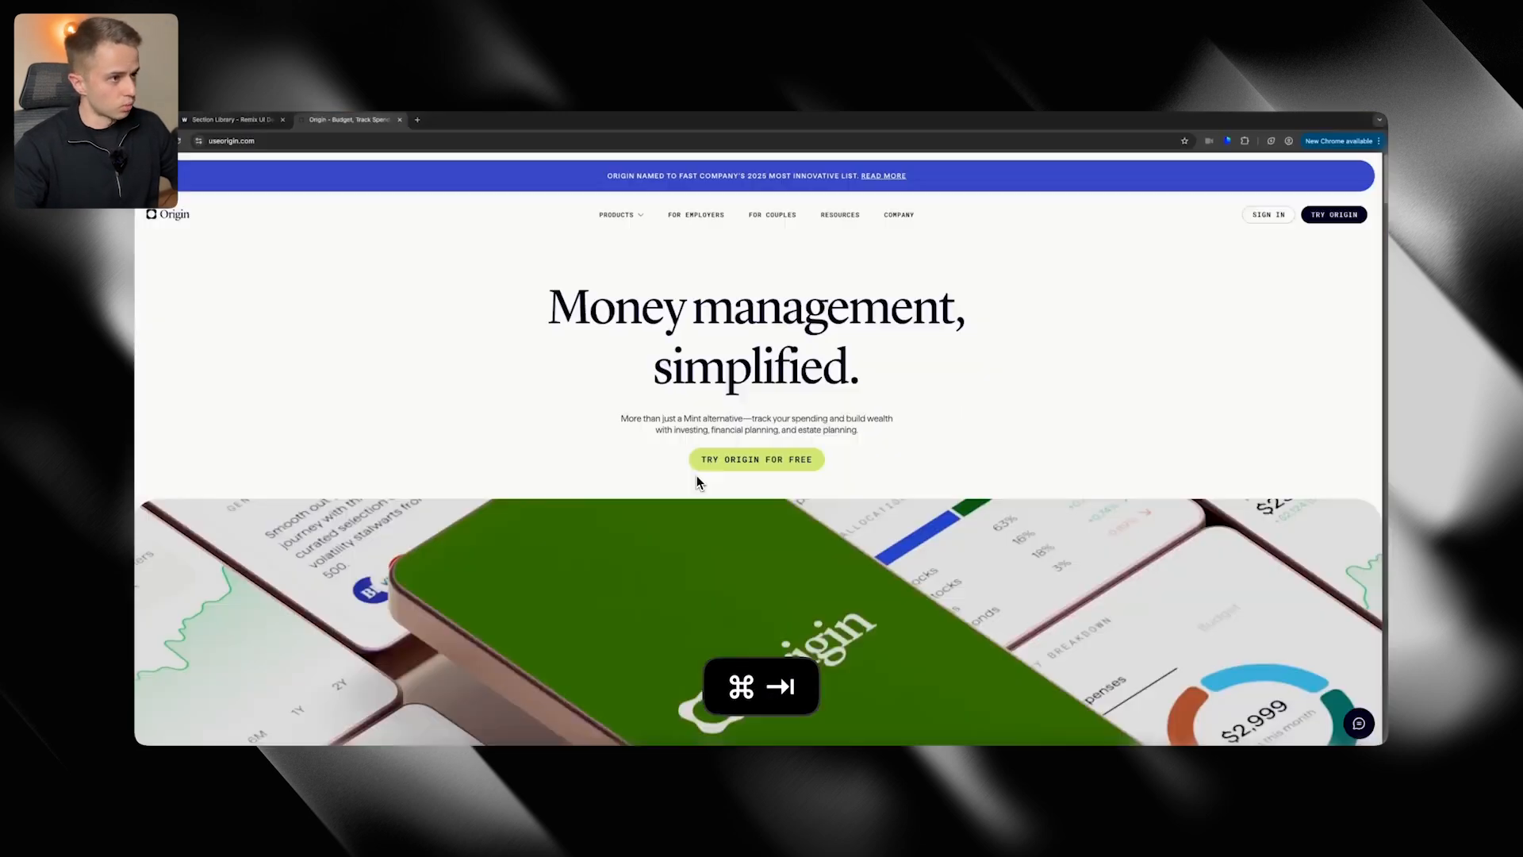
{"action": "right_click", "coordinate": [199, 218]}
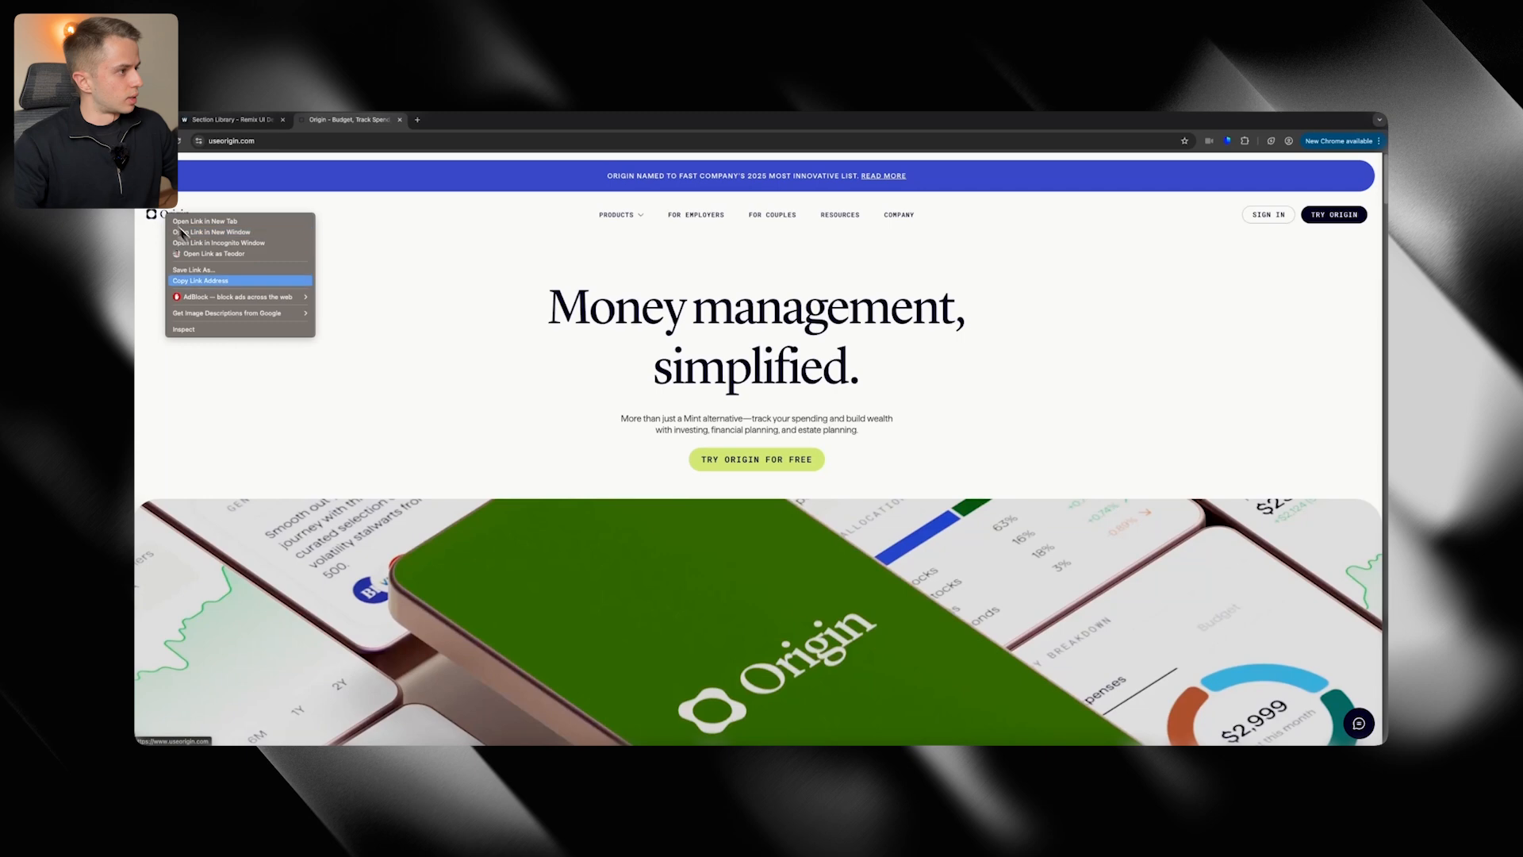
{"action": "left_click", "coordinate": [238, 232]}
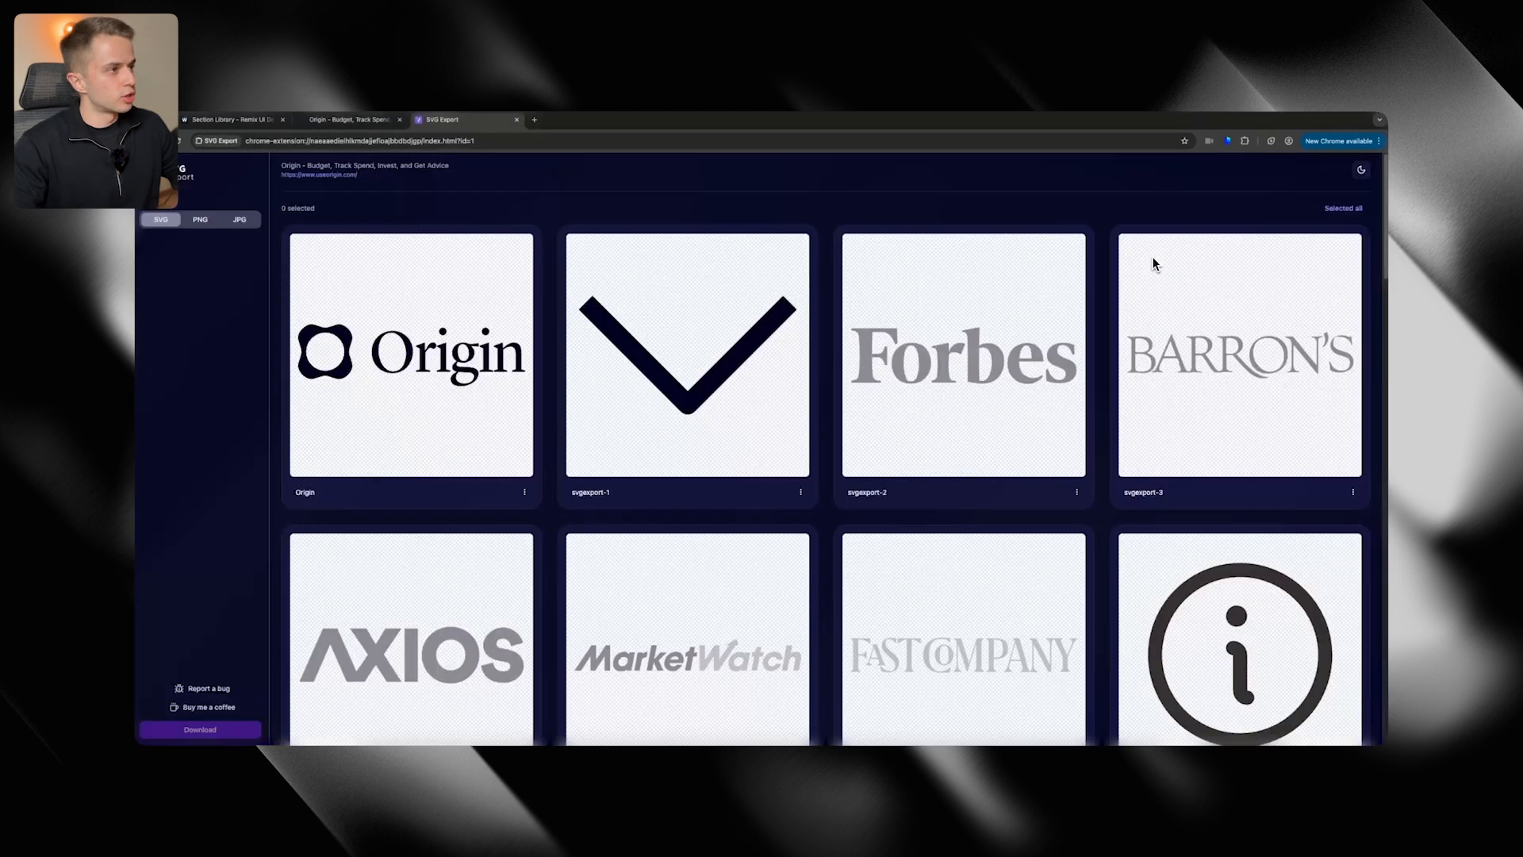
{"action": "left_click", "coordinate": [525, 493]}
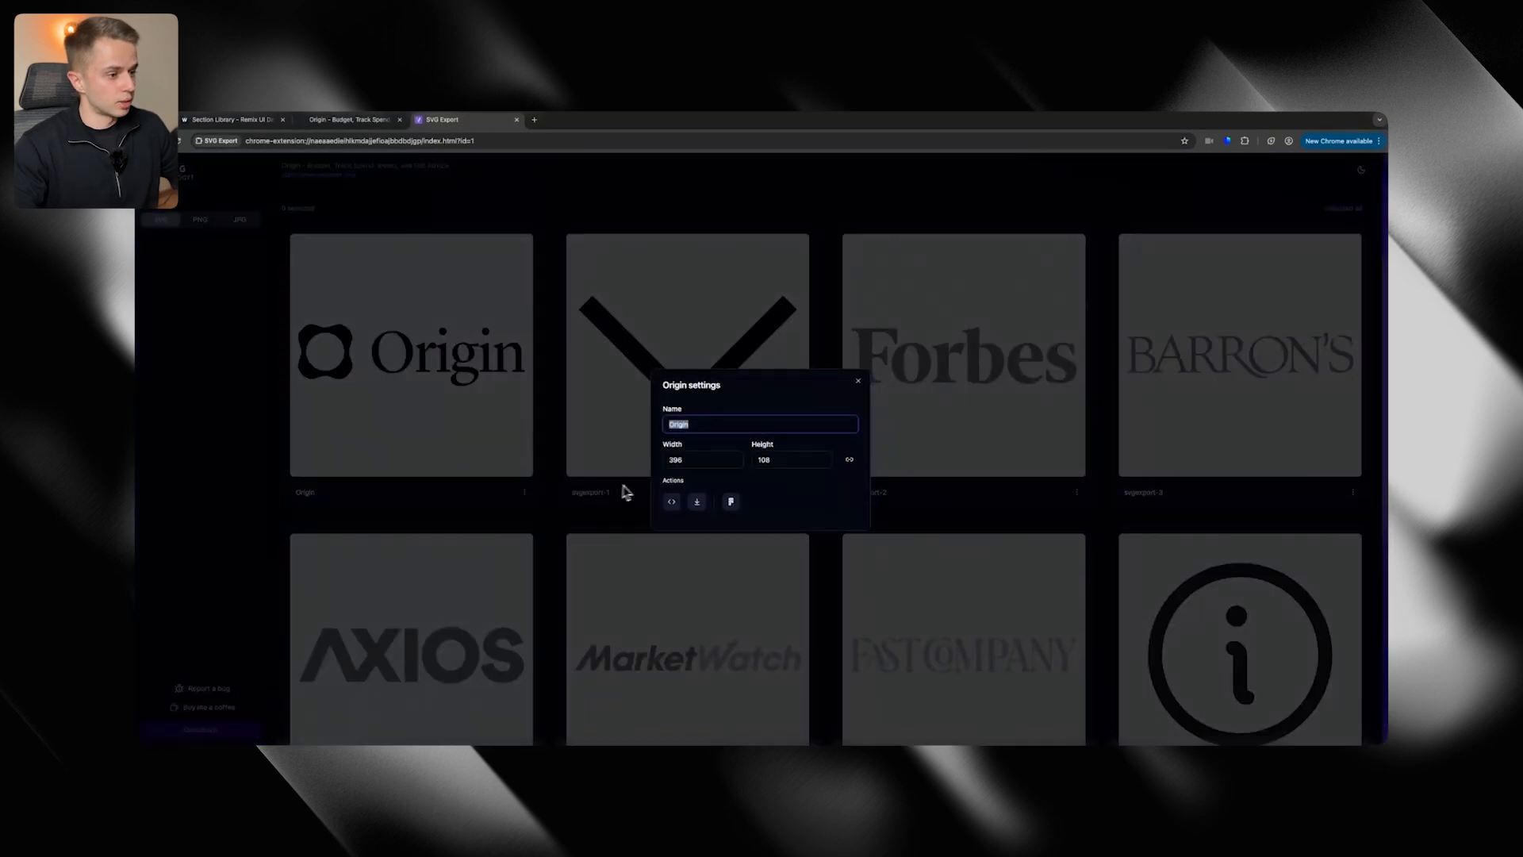
{"action": "left_click", "coordinate": [698, 501]}
{"action": "left_click", "coordinate": [544, 272]}
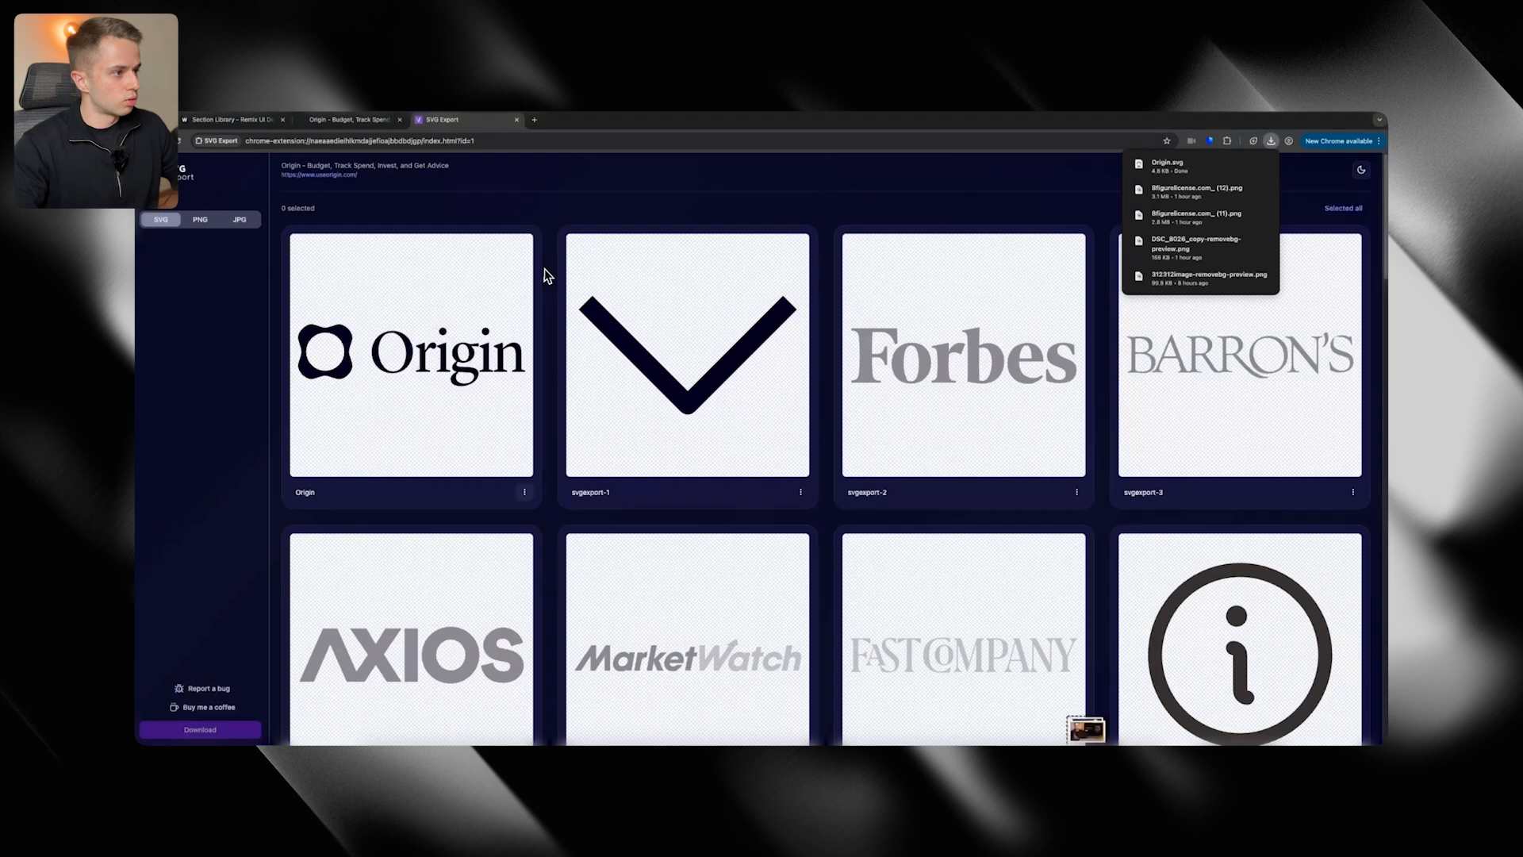
Replace the image fill of the desktop navigation's logo with the downloaded Origin.svg
{"action": "key", "text": "super+Tab"}
{"action": "double_click", "coordinate": [505, 469]}
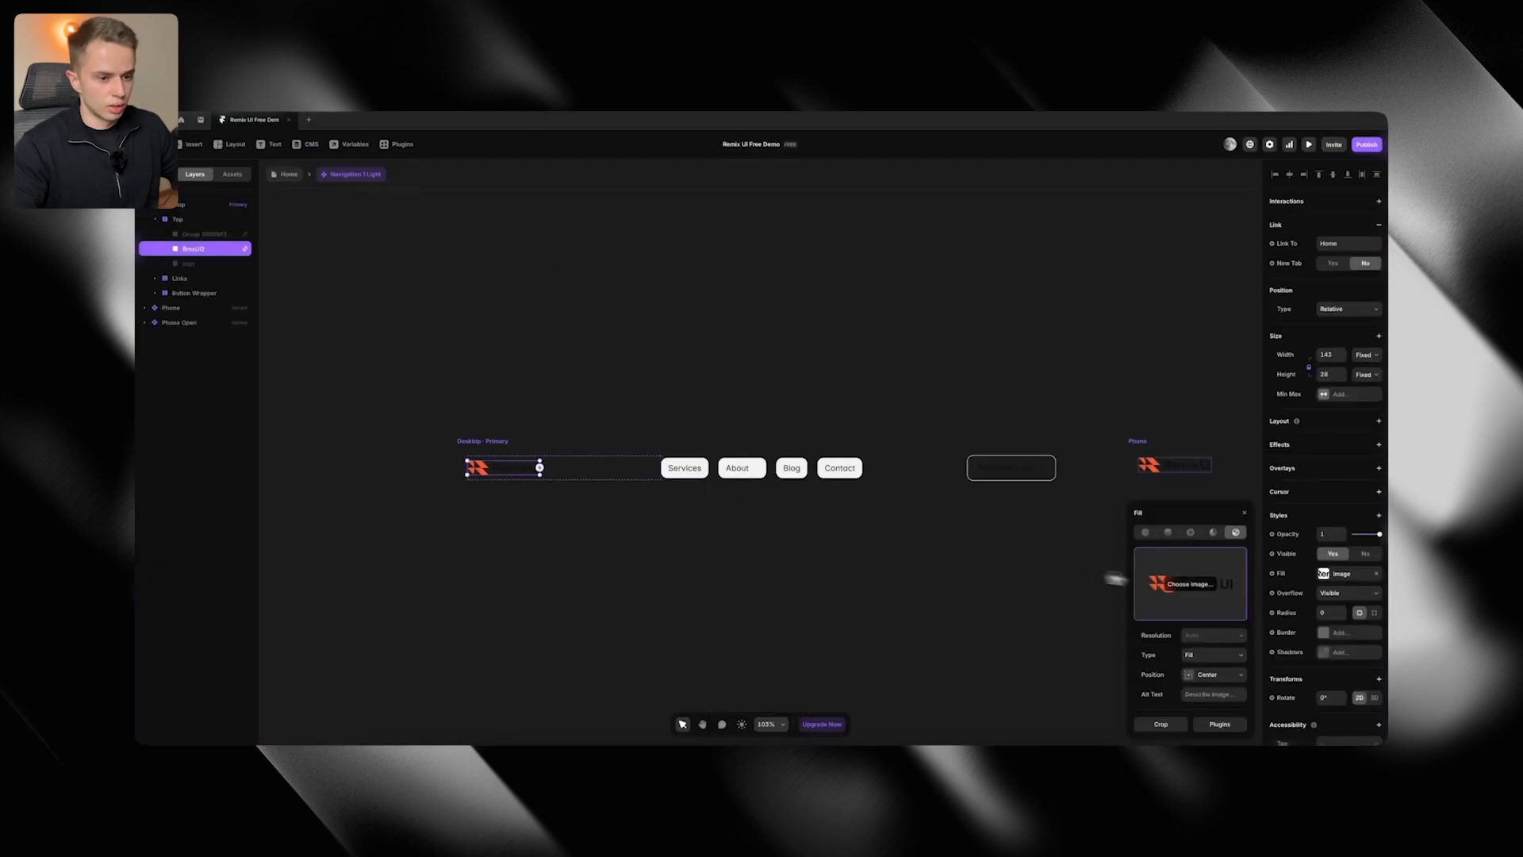
{"action": "left_click", "coordinate": [1195, 588]}
{"action": "scroll", "coordinate": [491, 468], "scroll_direction": "up", "scroll_amount": 3}
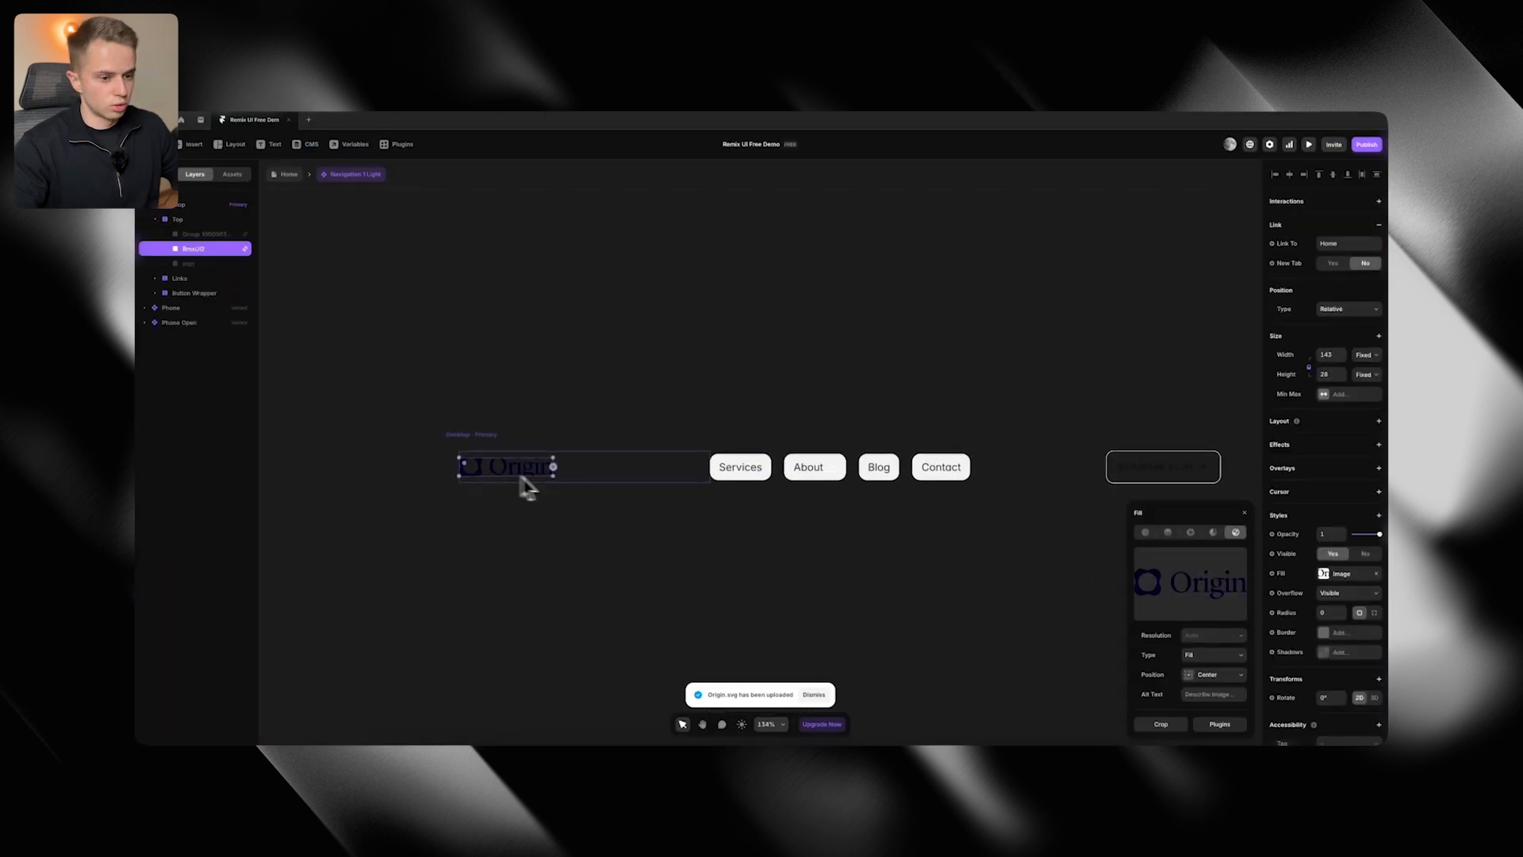
Set the Origin logo's image fill type to Fit and narrow its frame to about 85 px wide
{"action": "left_click", "coordinate": [1209, 658]}
{"action": "left_click", "coordinate": [1216, 670]}
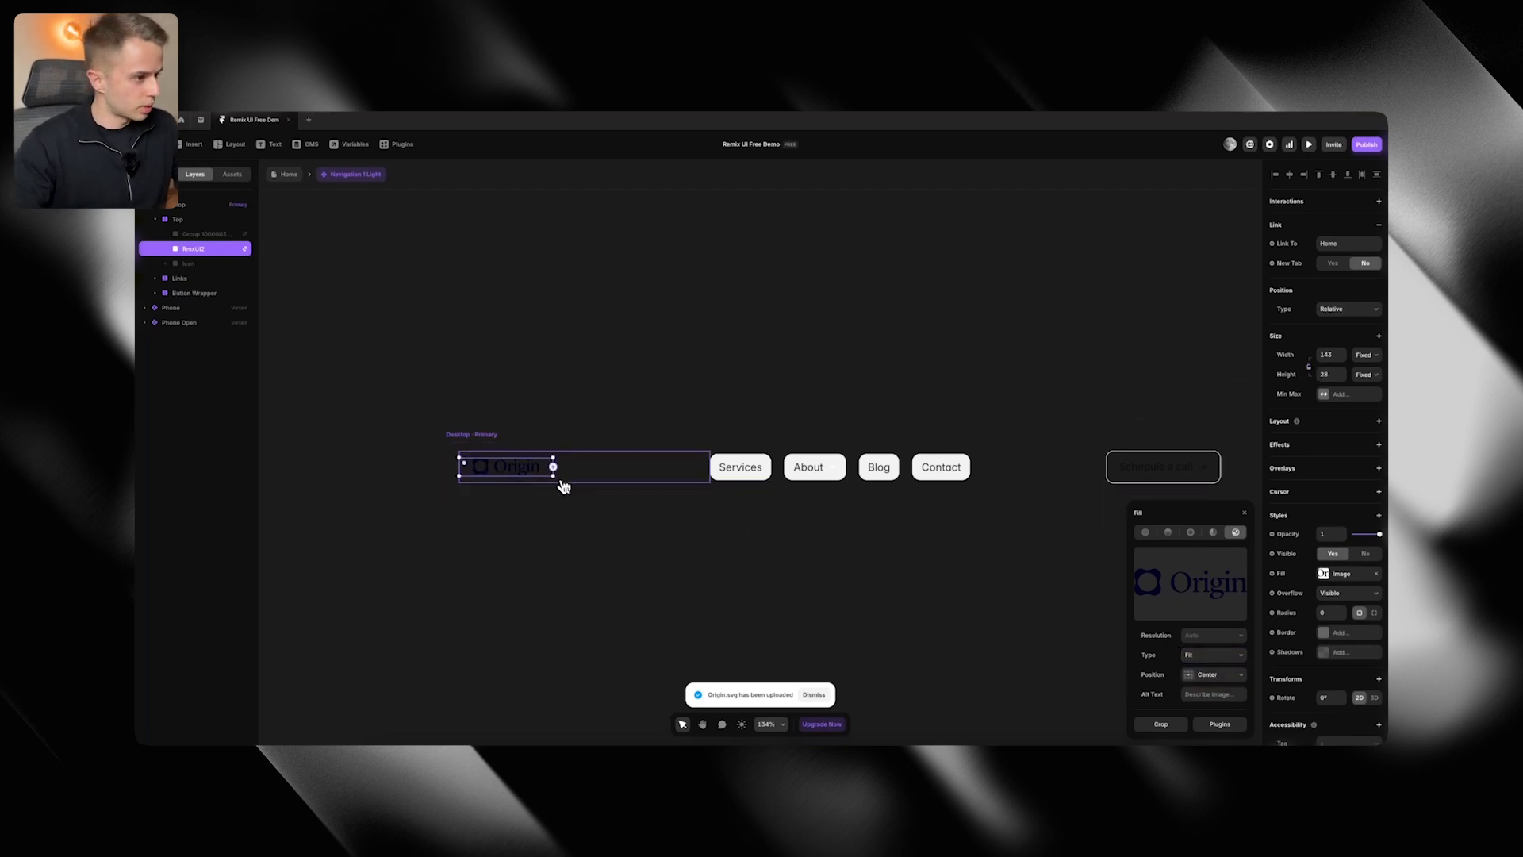
{"action": "left_click_drag", "start_coordinate": [553, 466], "coordinate": [503, 474]}
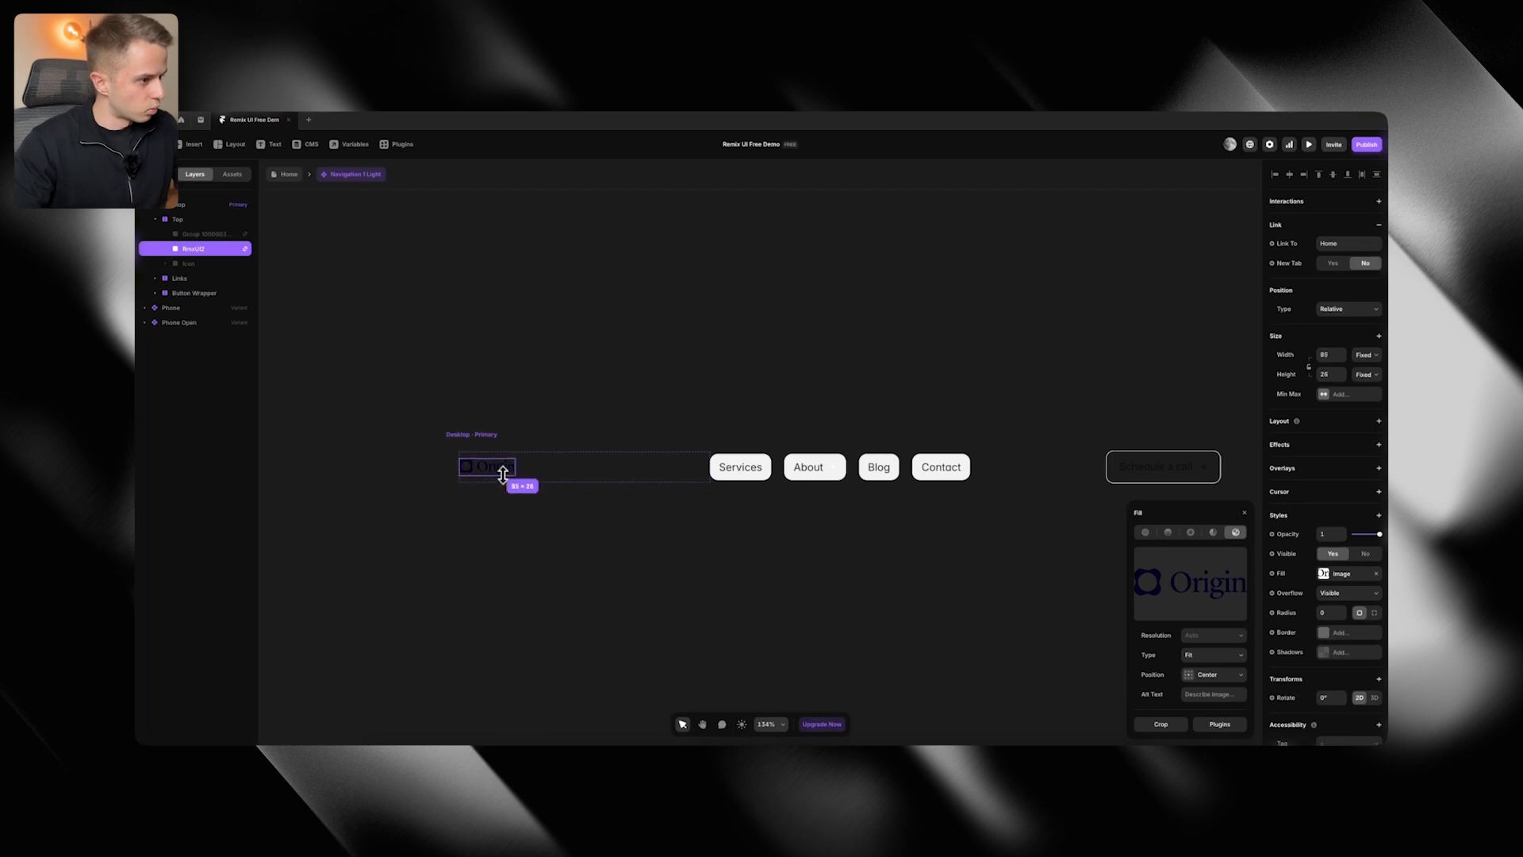
{"action": "left_click", "coordinate": [517, 512]}
{"action": "key", "text": "super+Tab"}
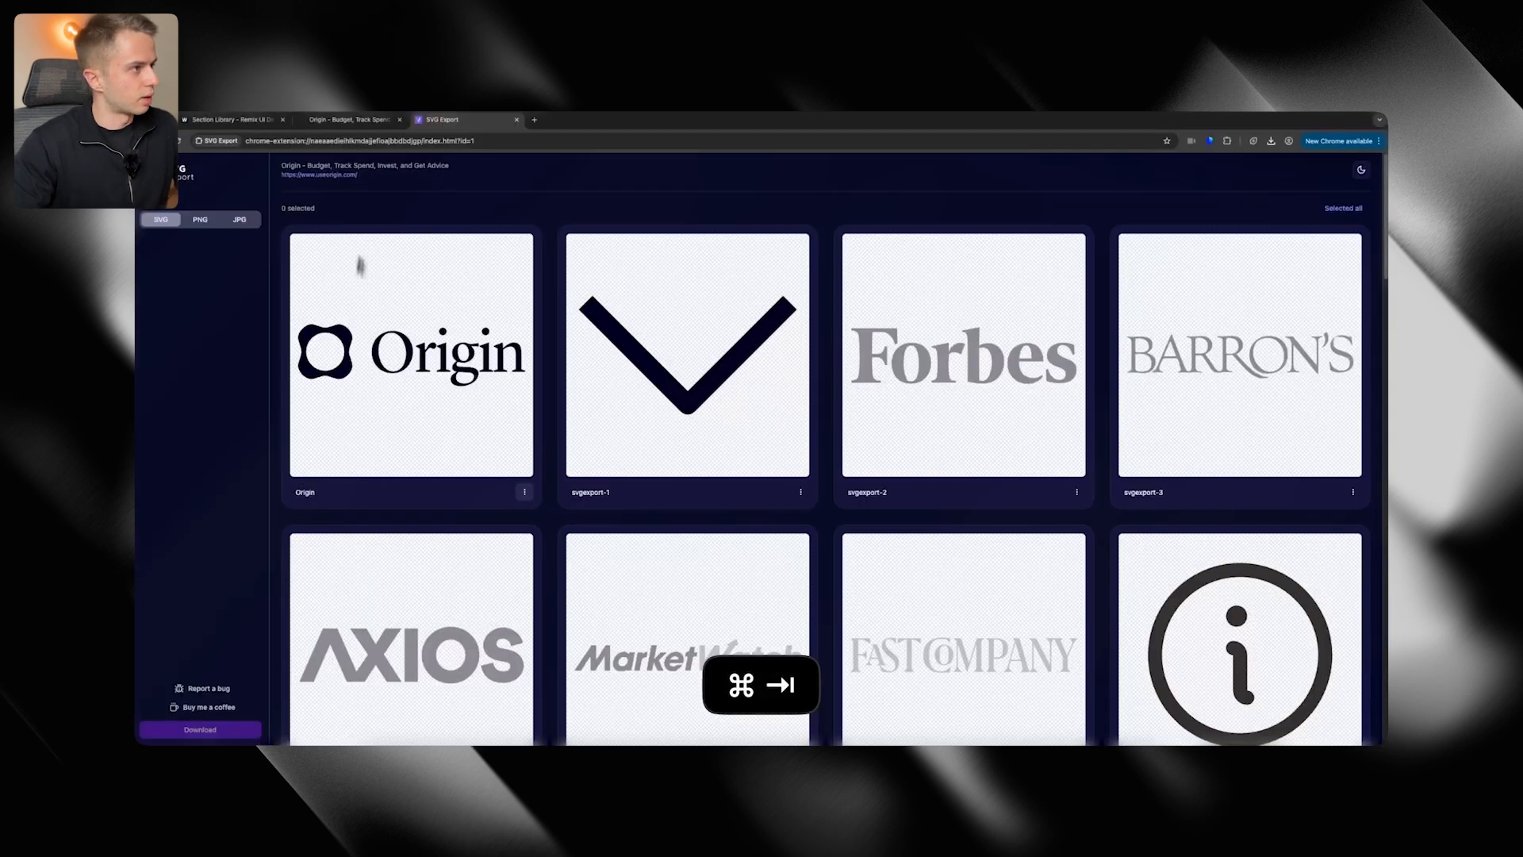
{"action": "left_click", "coordinate": [353, 119]}
{"action": "key", "text": "super+Tab"}
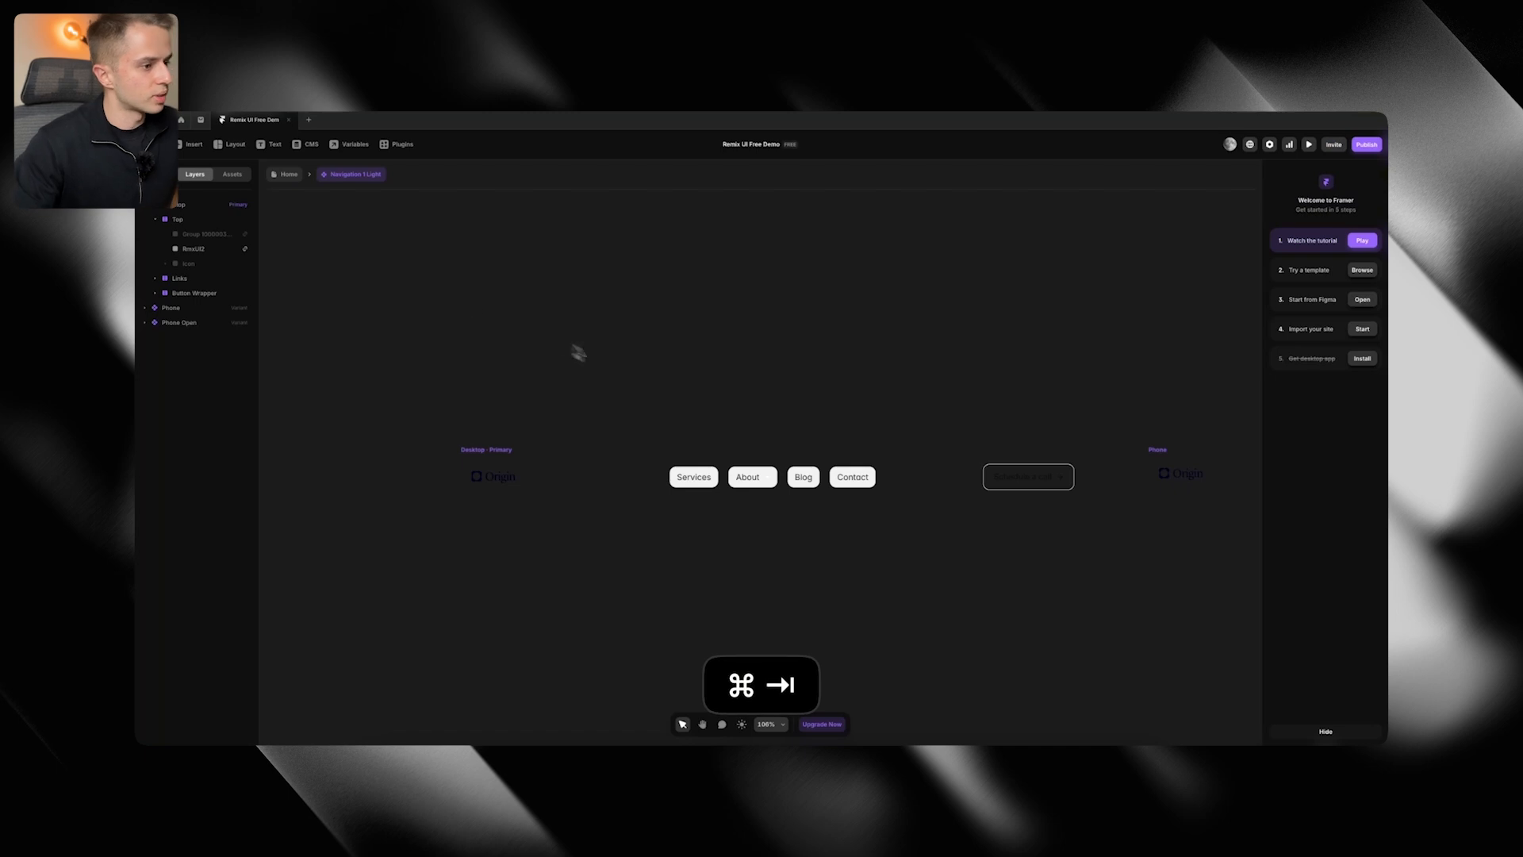
{"action": "left_click", "coordinate": [704, 476]}
{"action": "key", "text": "super+v"}
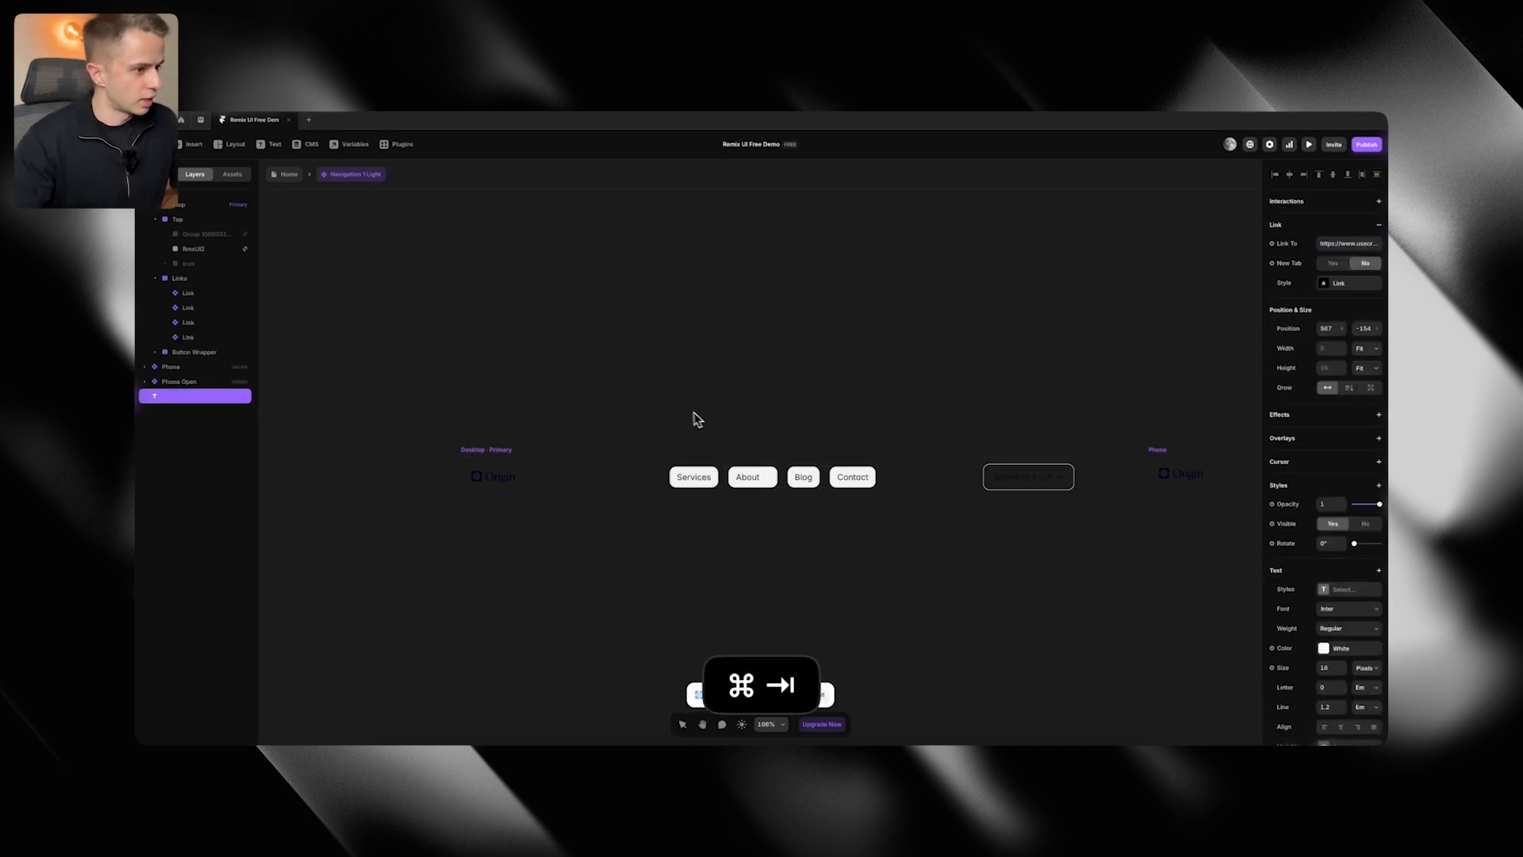
{"action": "key", "text": "super+z"}
Check the Origin site's menu items and duplicate the Contact link in the desktop navigation to add a fifth link
{"action": "left_click", "coordinate": [697, 487]}
{"action": "key", "text": "super+Tab"}
{"action": "key", "text": "super+Tab"}
{"action": "key", "text": "super+Tab"}
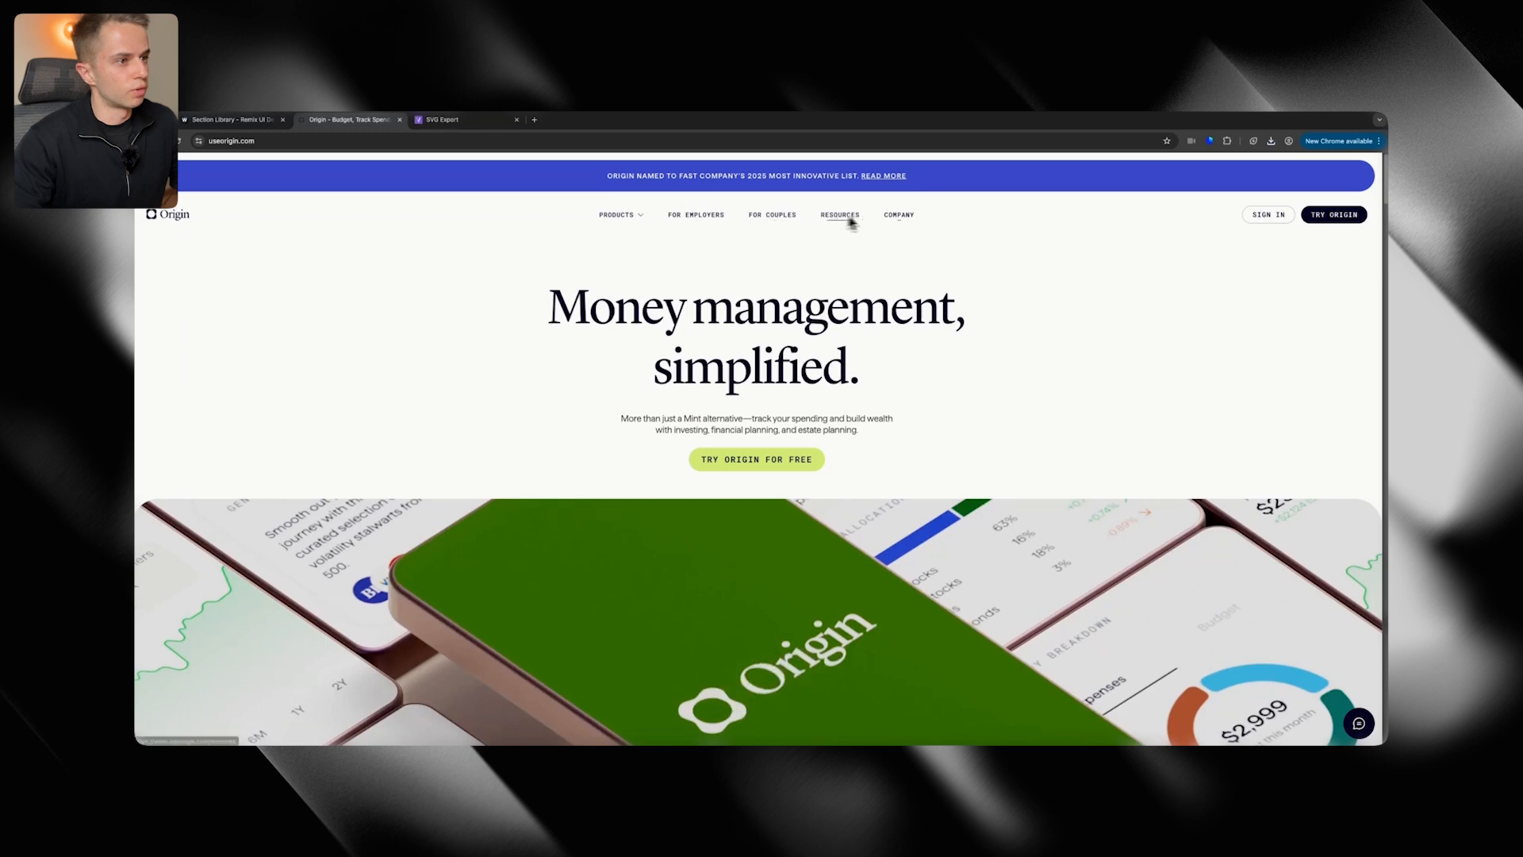
{"action": "key", "text": "super+Tab"}
{"action": "left_click", "coordinate": [829, 477]}
{"action": "key", "text": "super+d"}
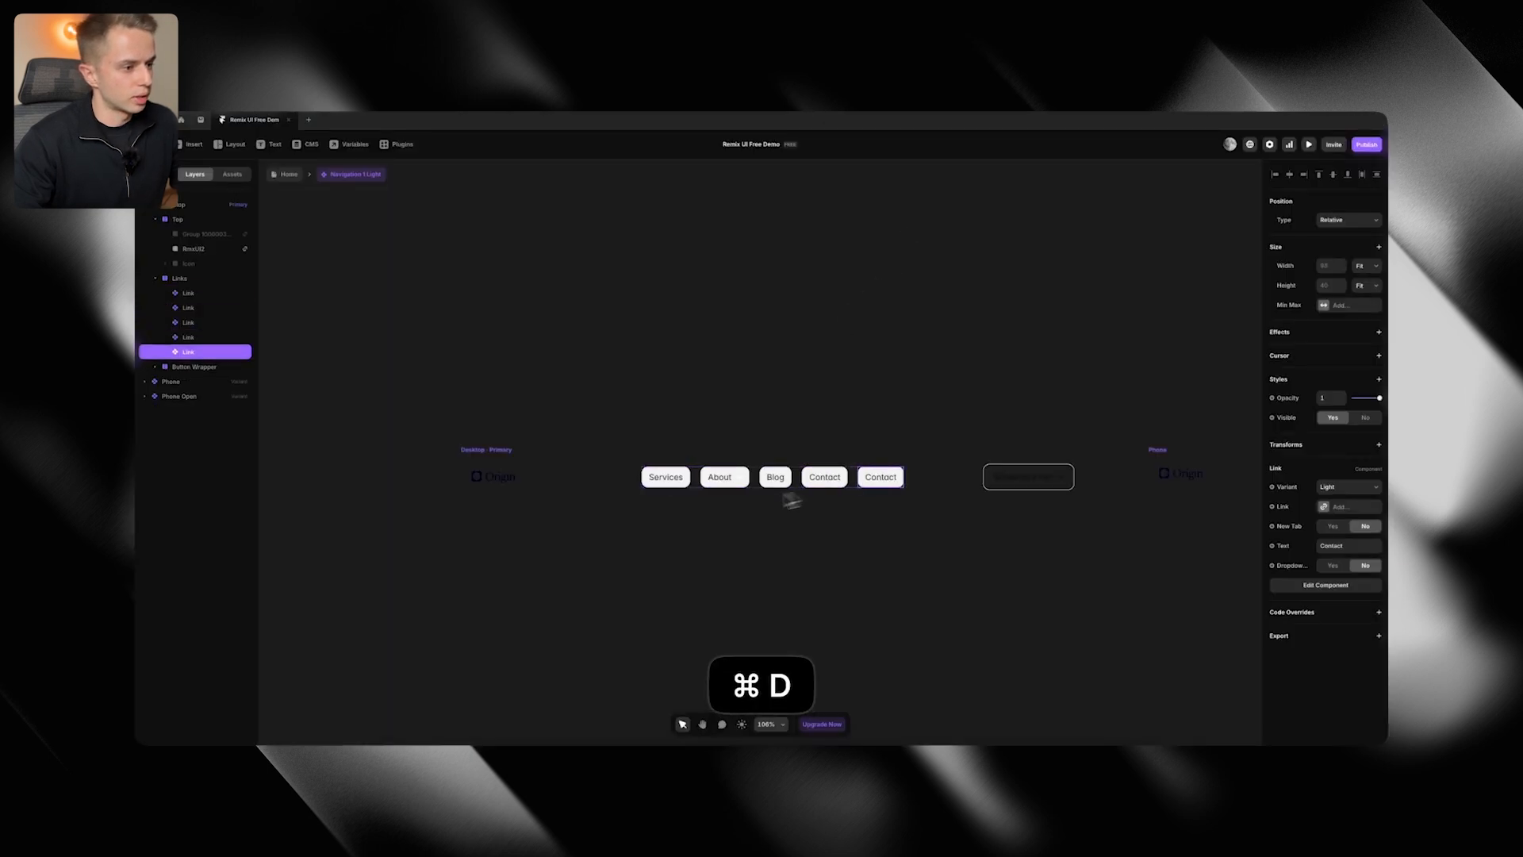
Open the navigation's Link component for editing and delete its two Dark Background variants
{"action": "double_click", "coordinate": [669, 485]}
{"action": "left_click", "coordinate": [806, 473]}
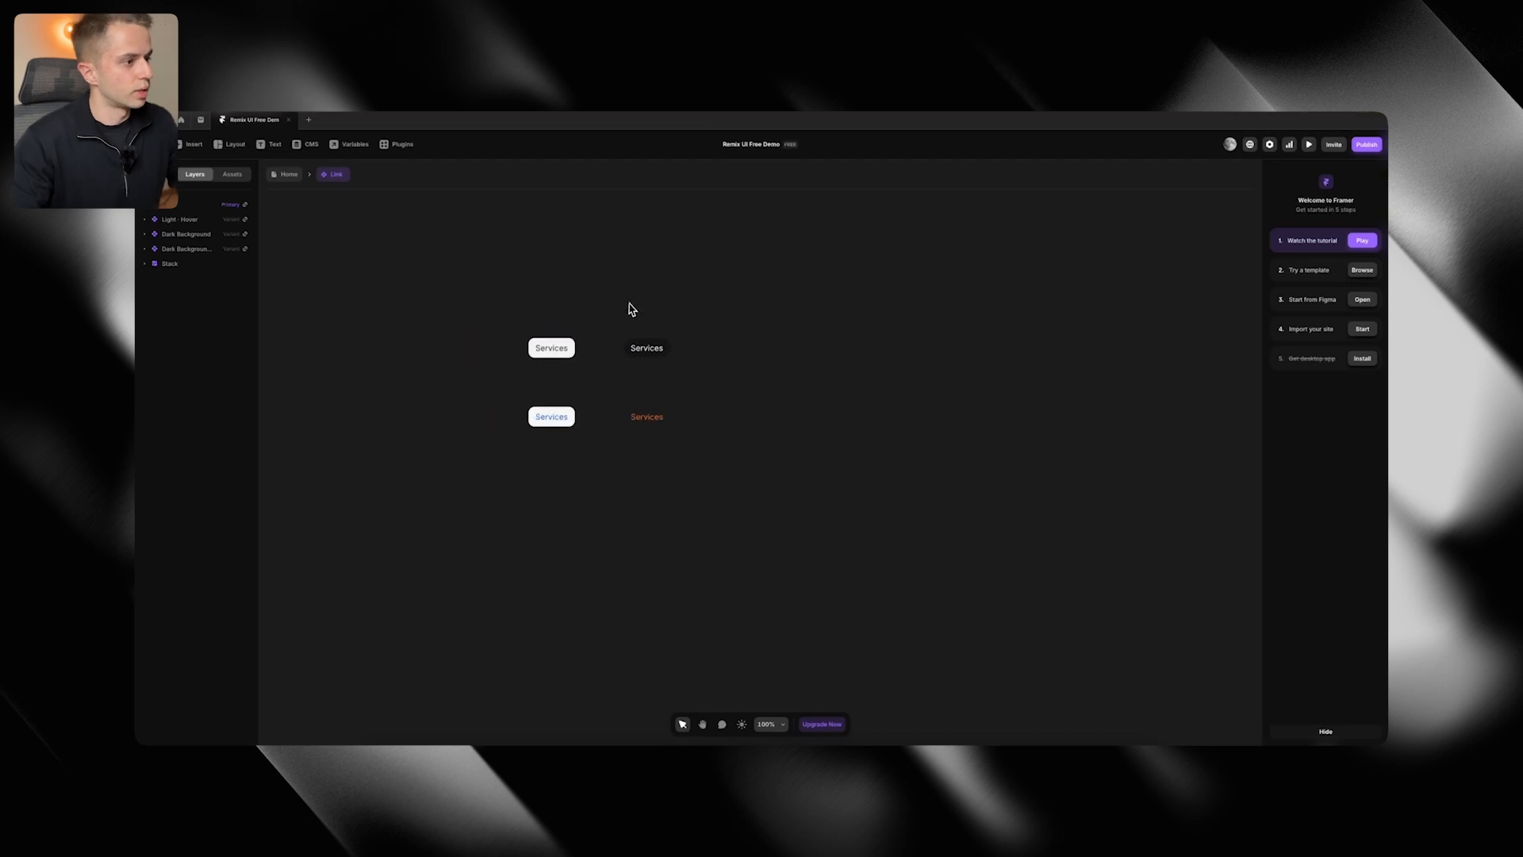
{"action": "left_click_drag", "start_coordinate": [573, 248], "coordinate": [817, 524]}
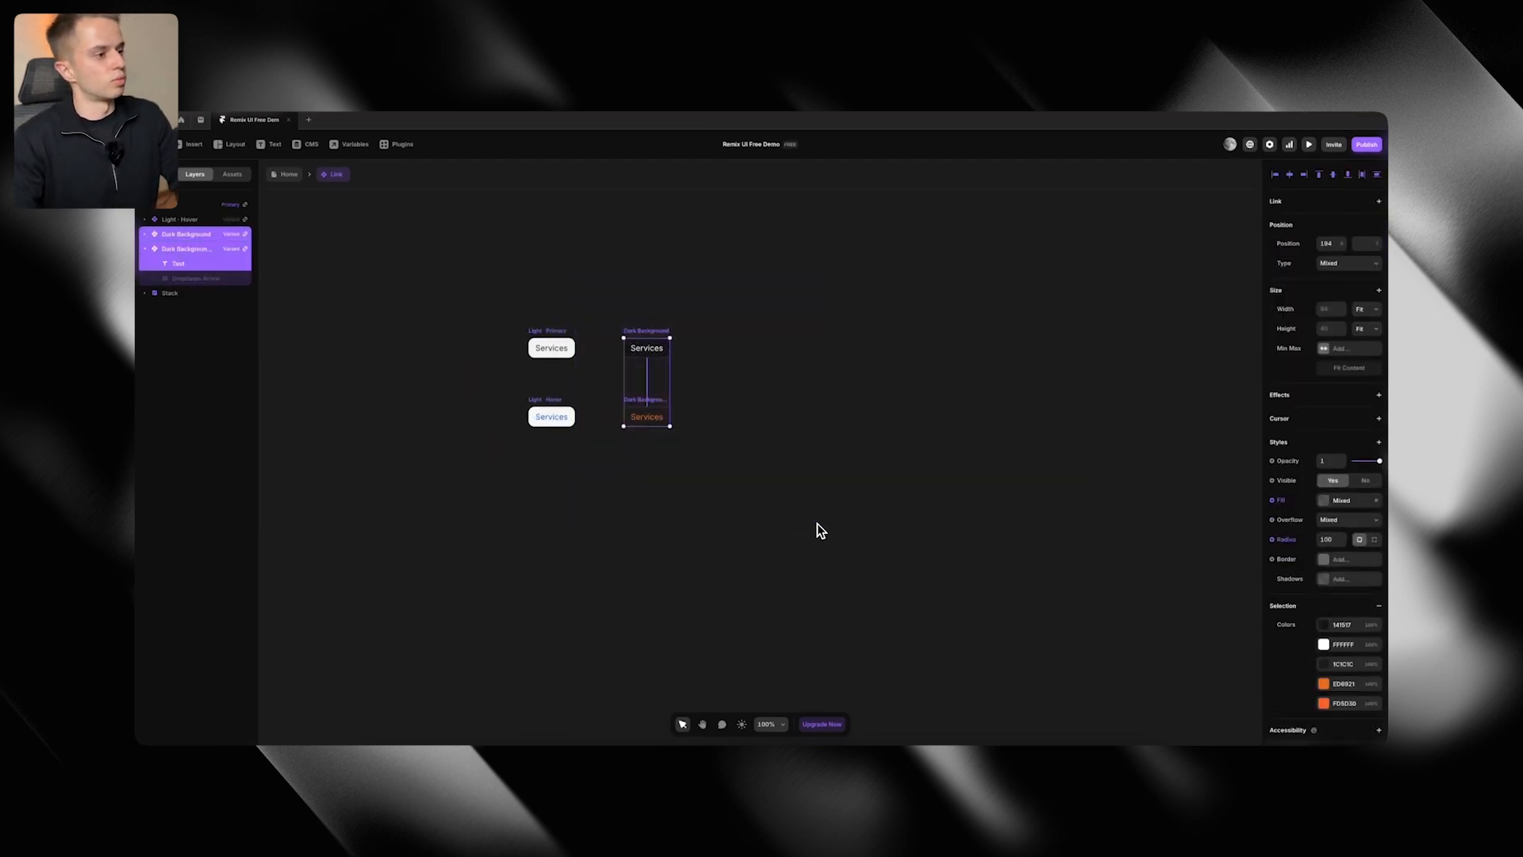
{"action": "key", "text": "BackSpace"}
Delete the leftover Stack beside the Light variants on the Link component's canvas
{"action": "left_click", "coordinate": [546, 330]}
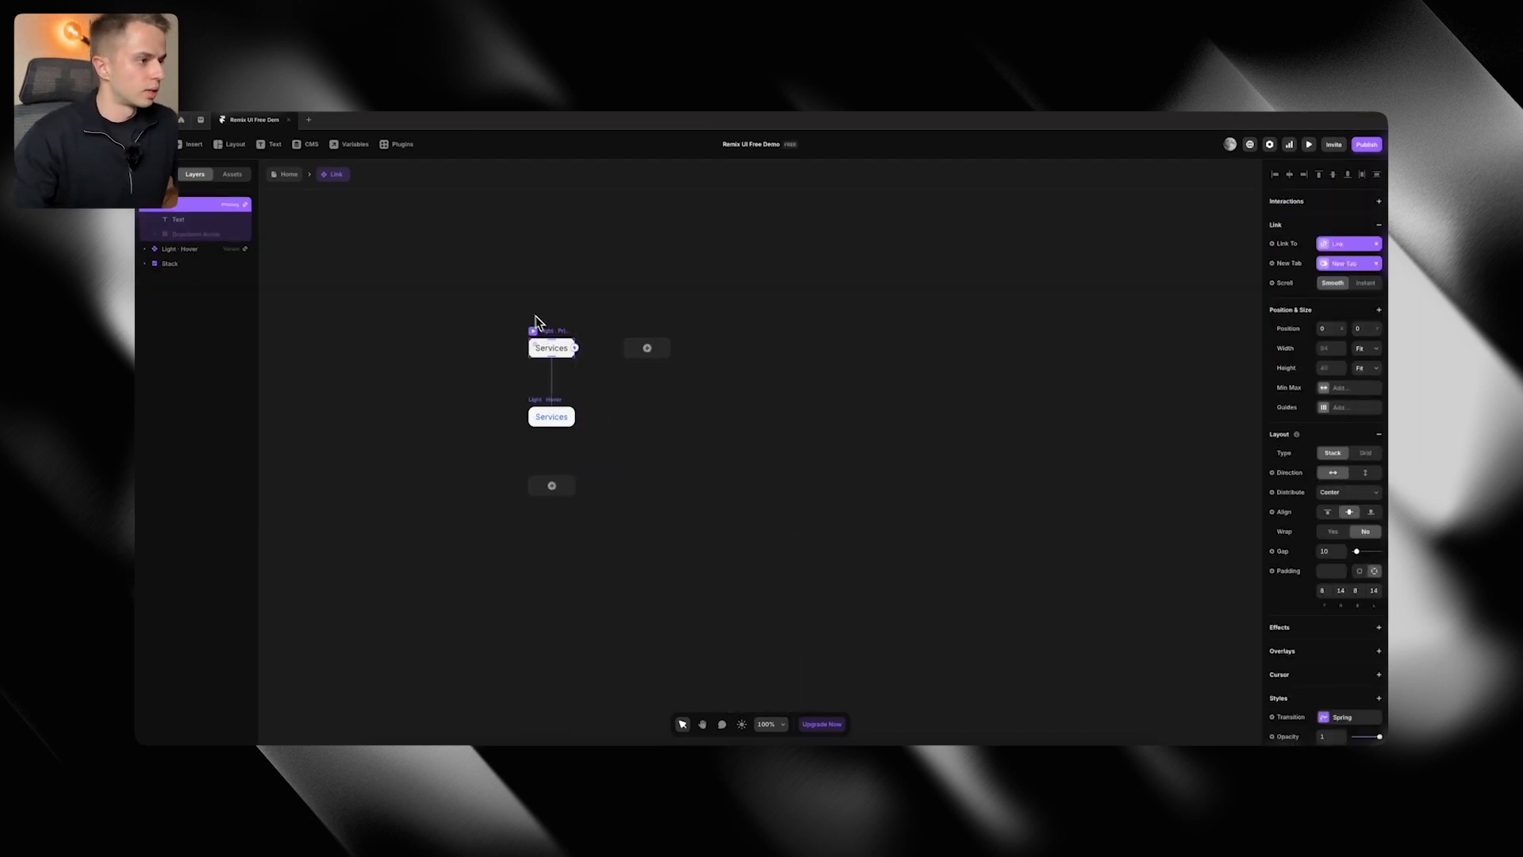
{"action": "scroll", "coordinate": [555, 397], "scroll_direction": "up", "scroll_amount": 5}
{"action": "left_click_drag", "start_coordinate": [578, 219], "coordinate": [996, 520]}
{"action": "key", "text": "BackSpace"}
{"action": "left_click_drag", "start_coordinate": [716, 530], "coordinate": [819, 408]}
{"action": "scroll", "coordinate": [622, 435], "scroll_direction": "down", "scroll_amount": 1}
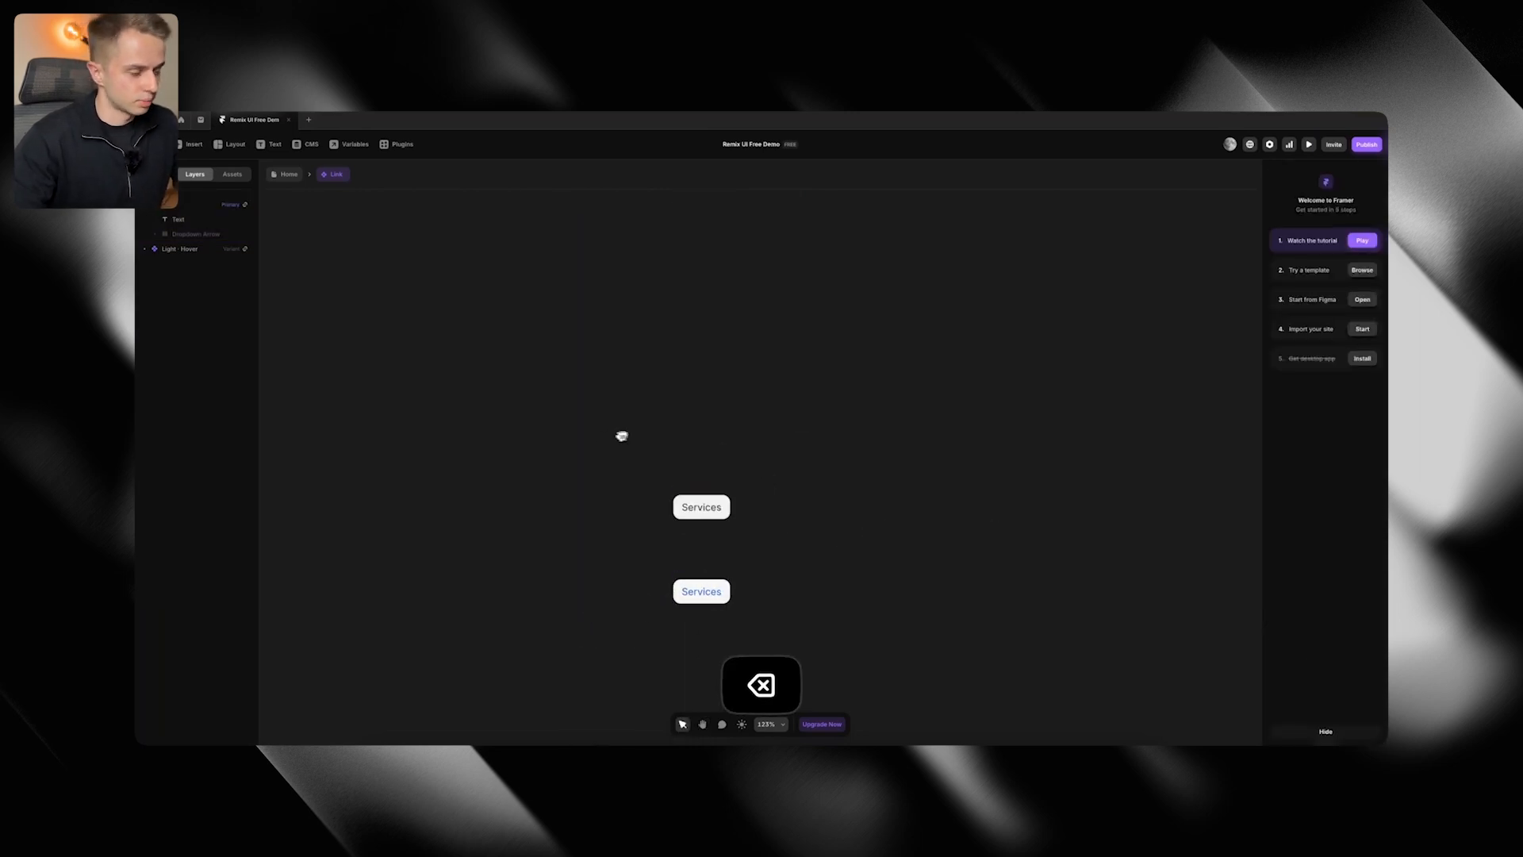
Switch the editor's interface to the light theme
{"action": "left_click", "coordinate": [150, 143]}
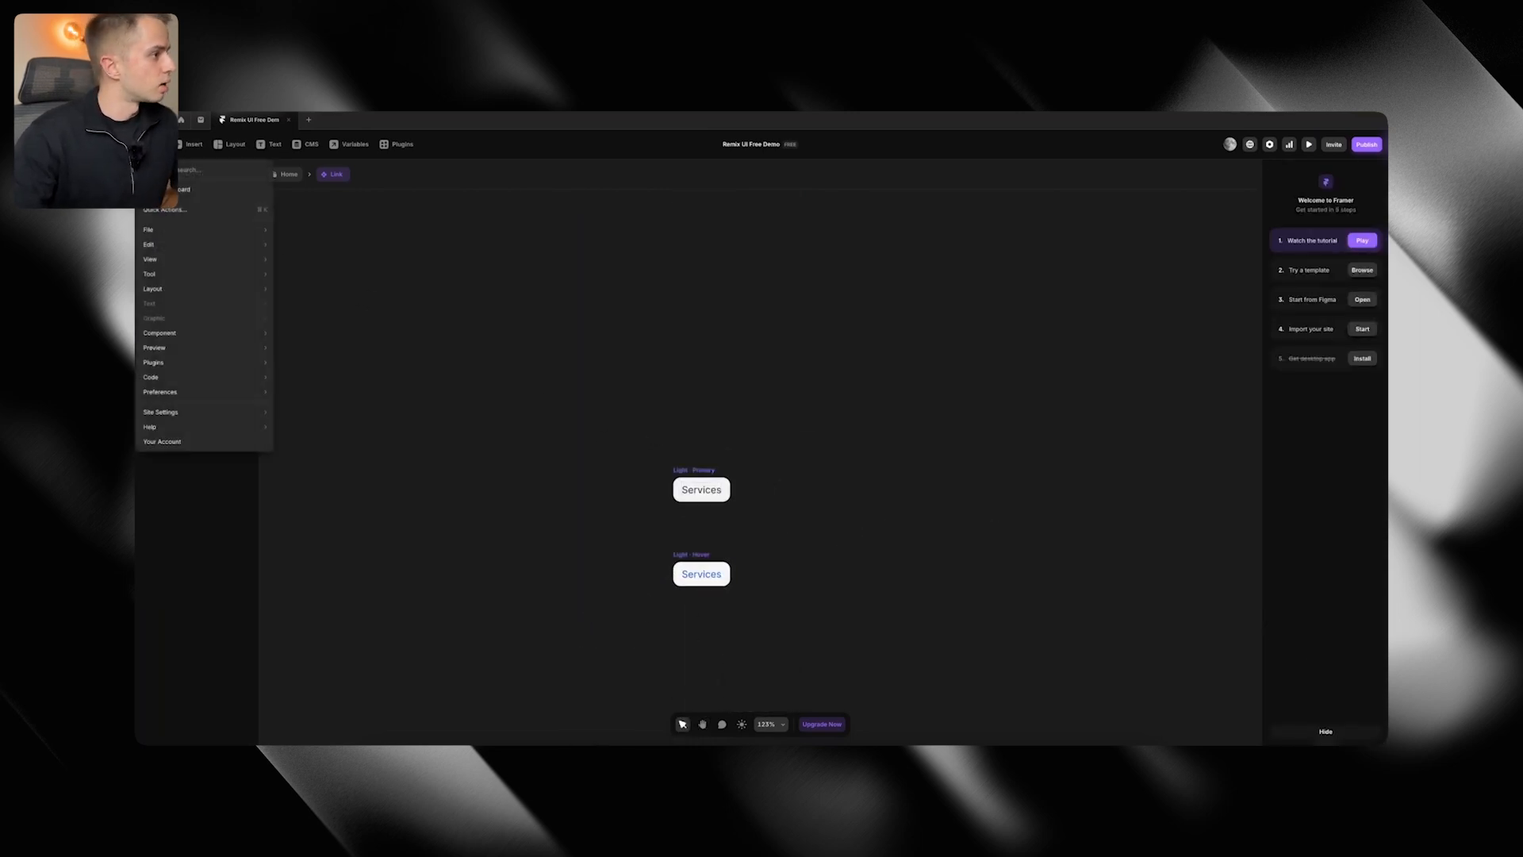
{"action": "mouse_move", "coordinate": [198, 235]}
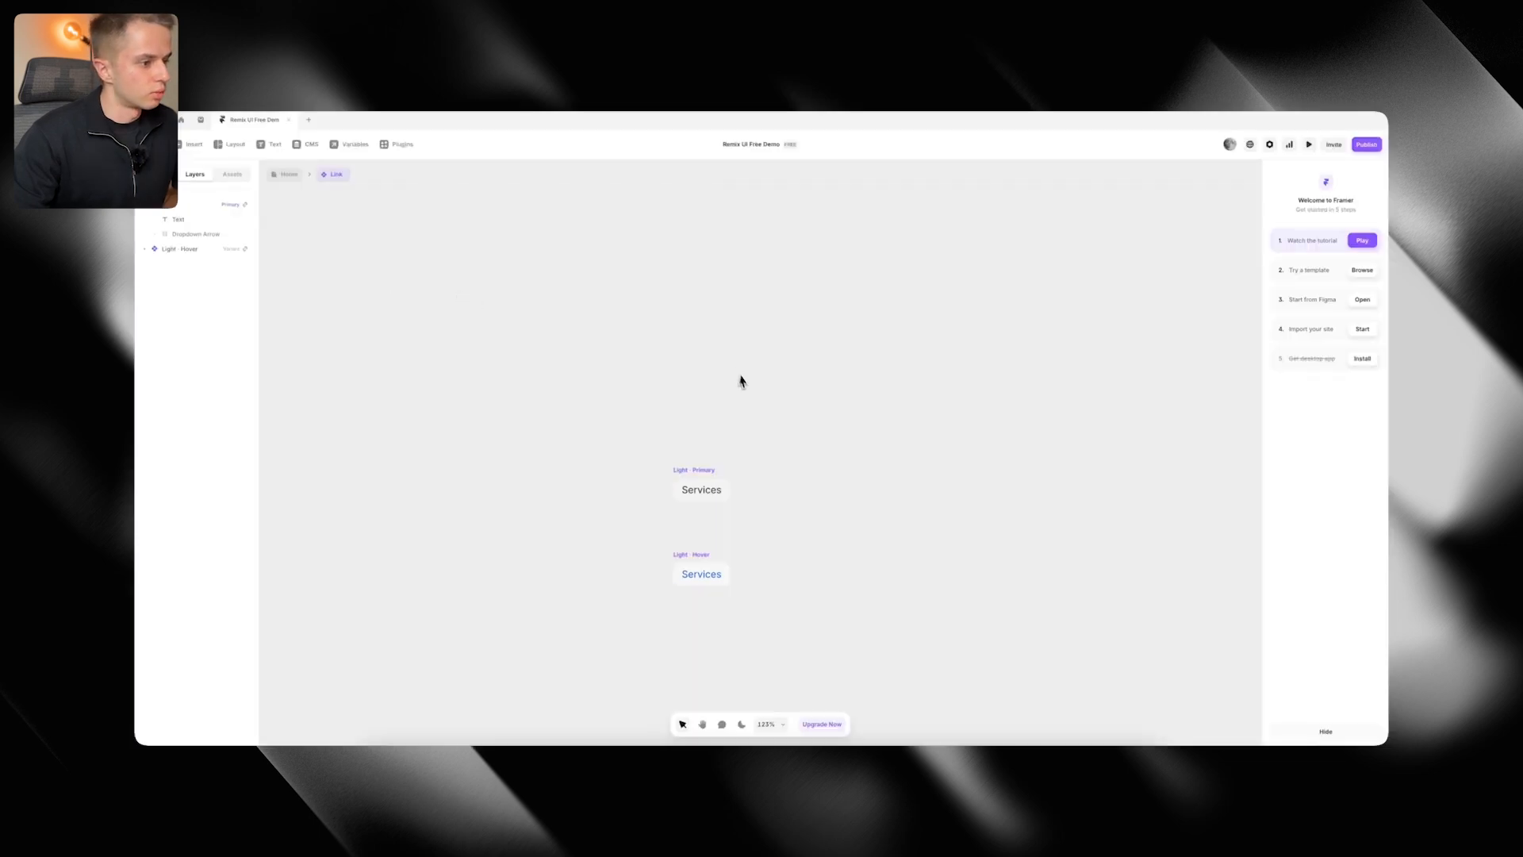
{"action": "left_click_drag", "start_coordinate": [759, 412], "coordinate": [663, 289]}
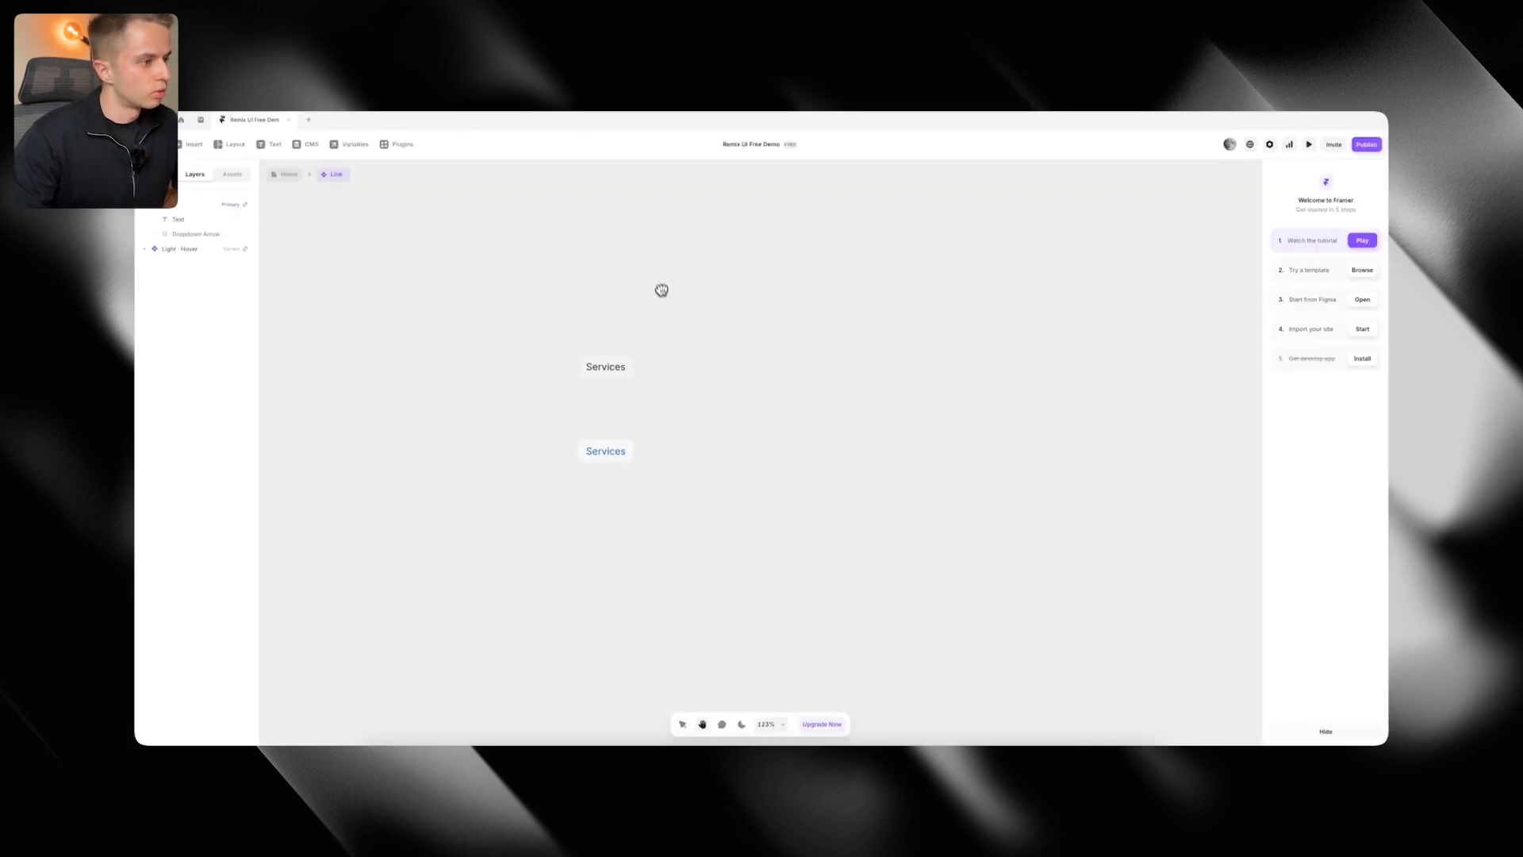
Check the Origin menu's look, then remove the primary Light variant's fill and set its padding to 0
{"action": "left_click", "coordinate": [625, 357]}
{"action": "key", "text": "super+Tab"}
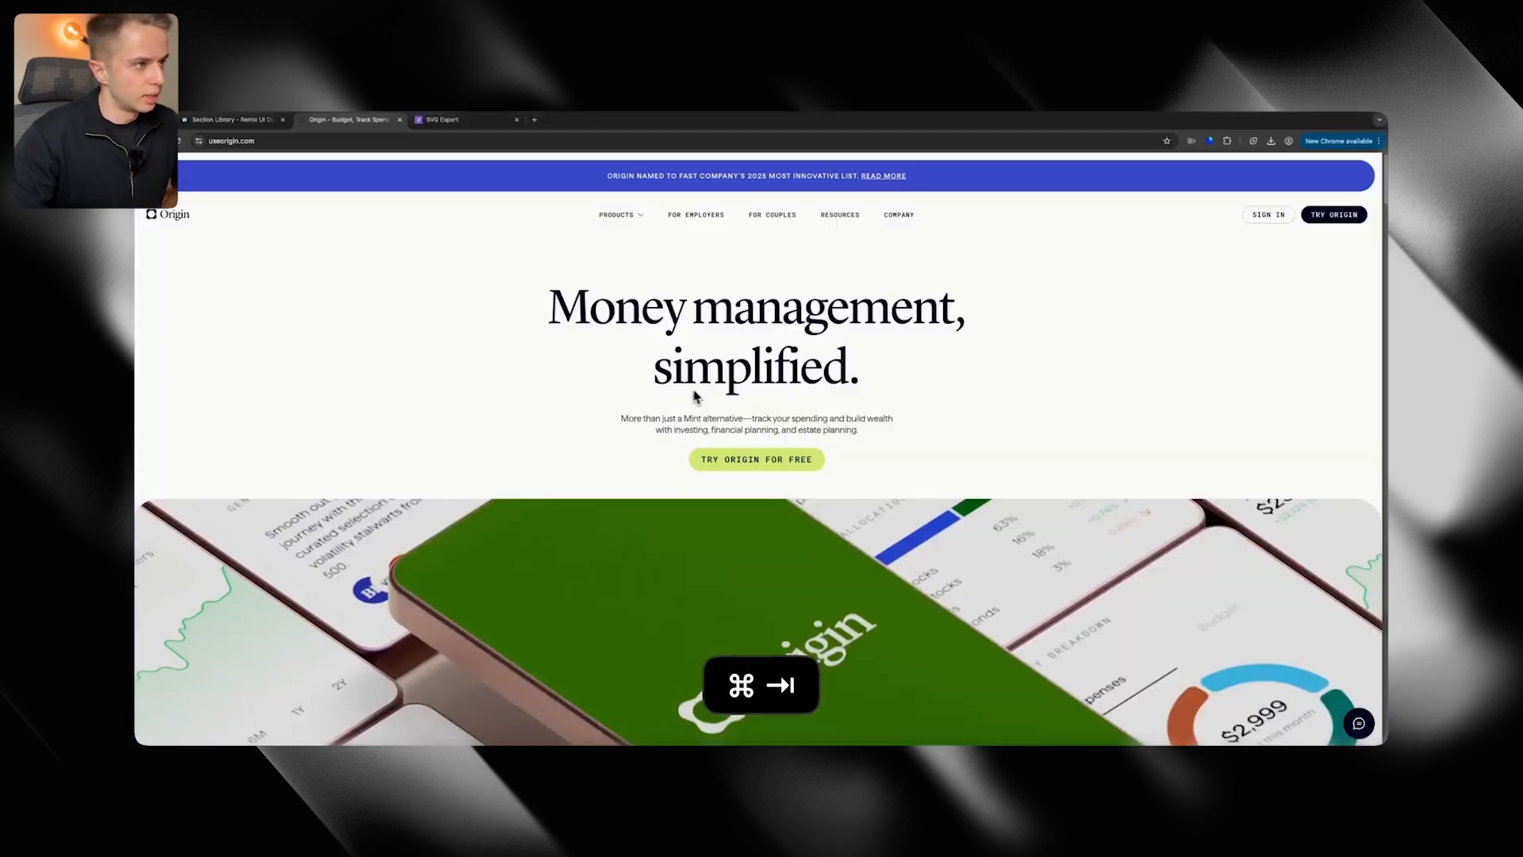
{"action": "key", "text": "super+Tab"}
{"action": "scroll", "coordinate": [1341, 587], "scroll_direction": "down", "scroll_amount": 3}
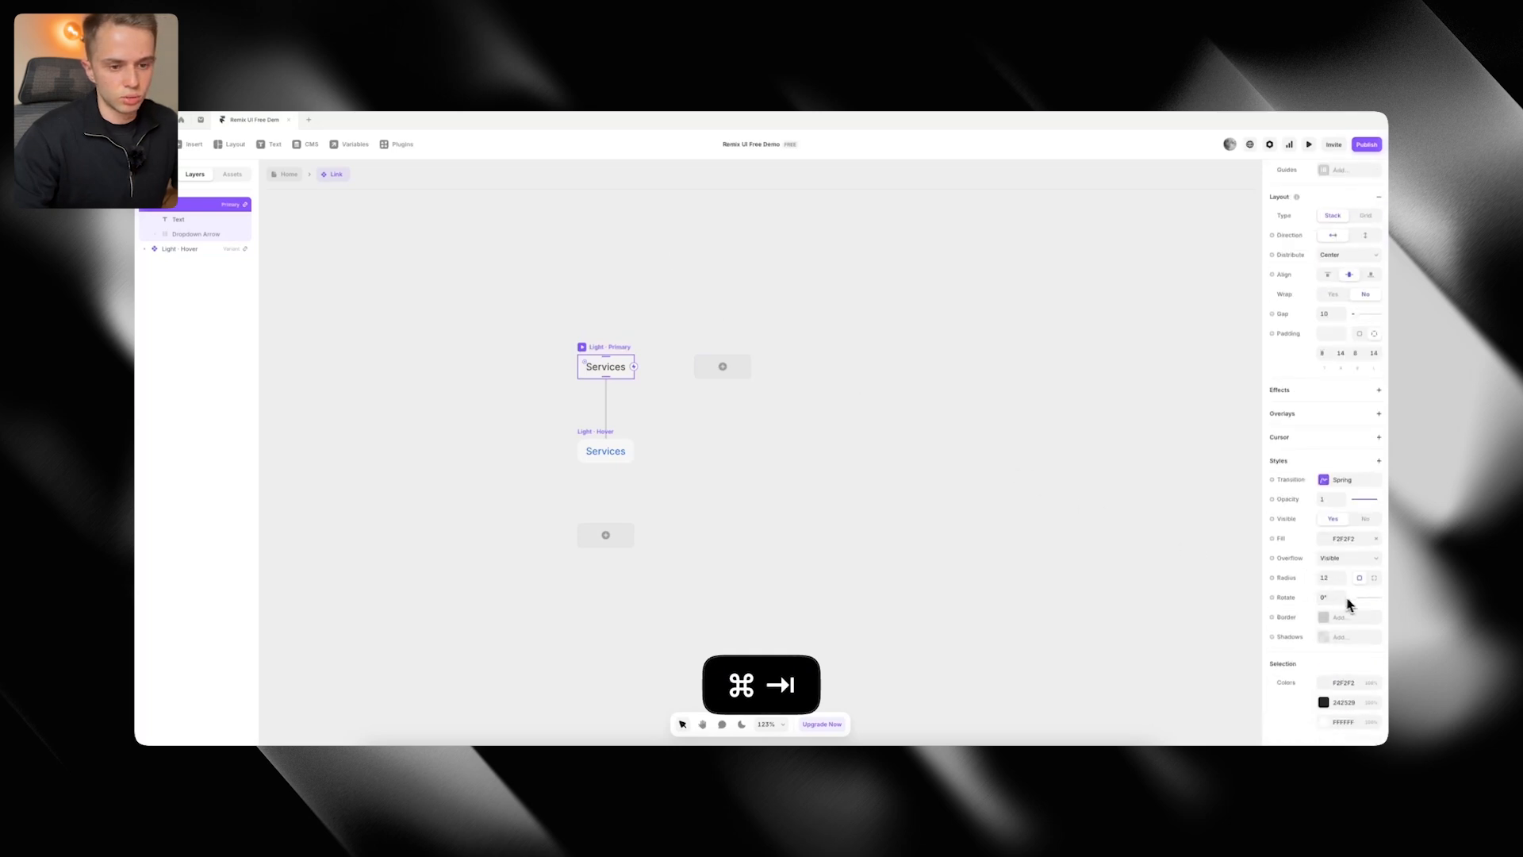
{"action": "left_click", "coordinate": [1376, 539]}
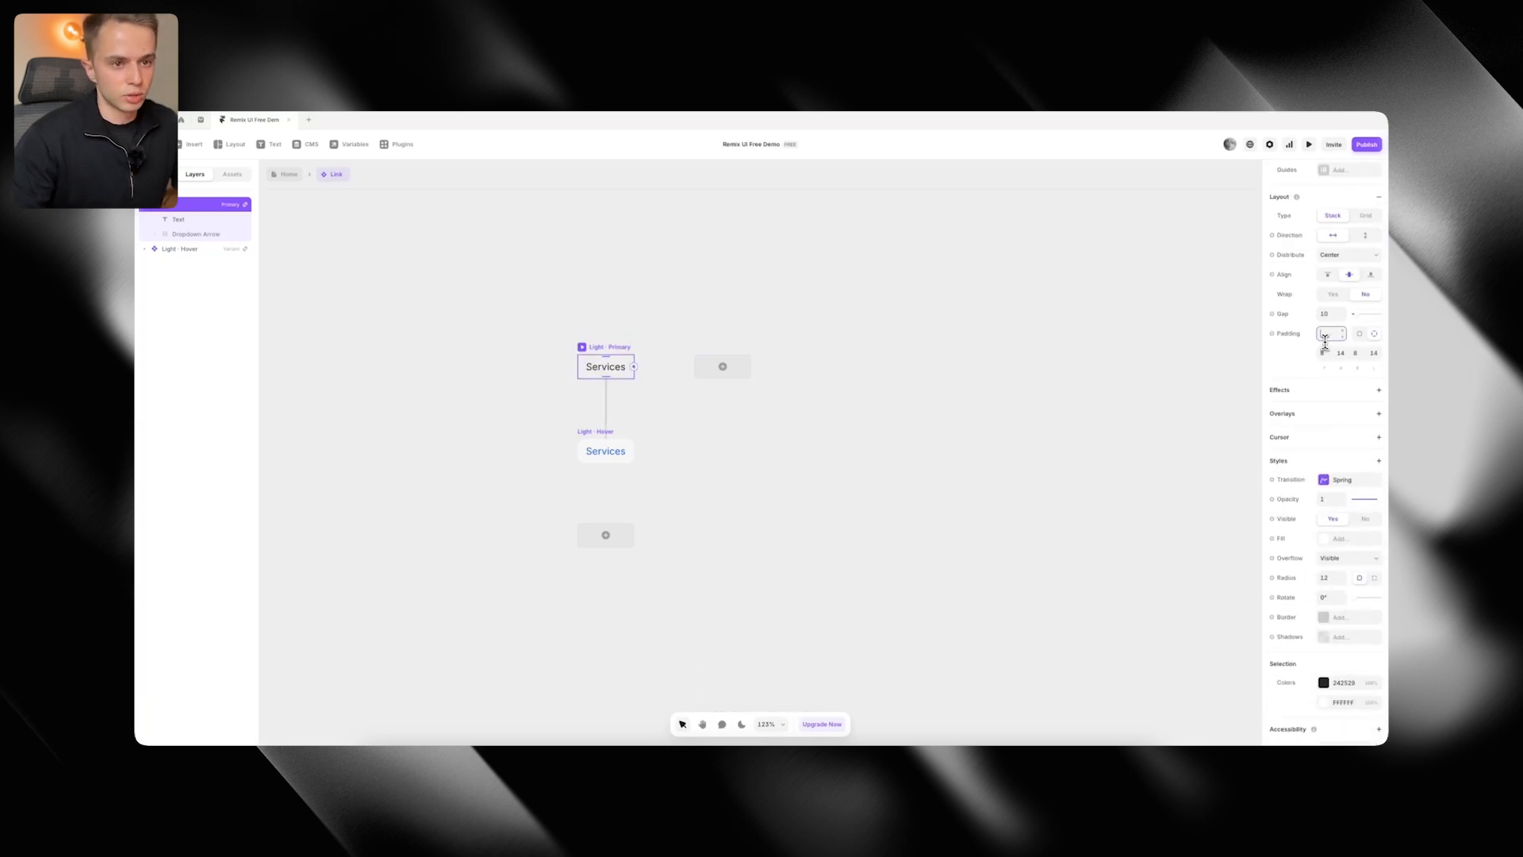
{"action": "type", "text": "0"}
{"action": "key", "text": "Return"}
Remove the fill from the Link component's Light Hover variant
{"action": "left_click", "coordinate": [599, 430]}
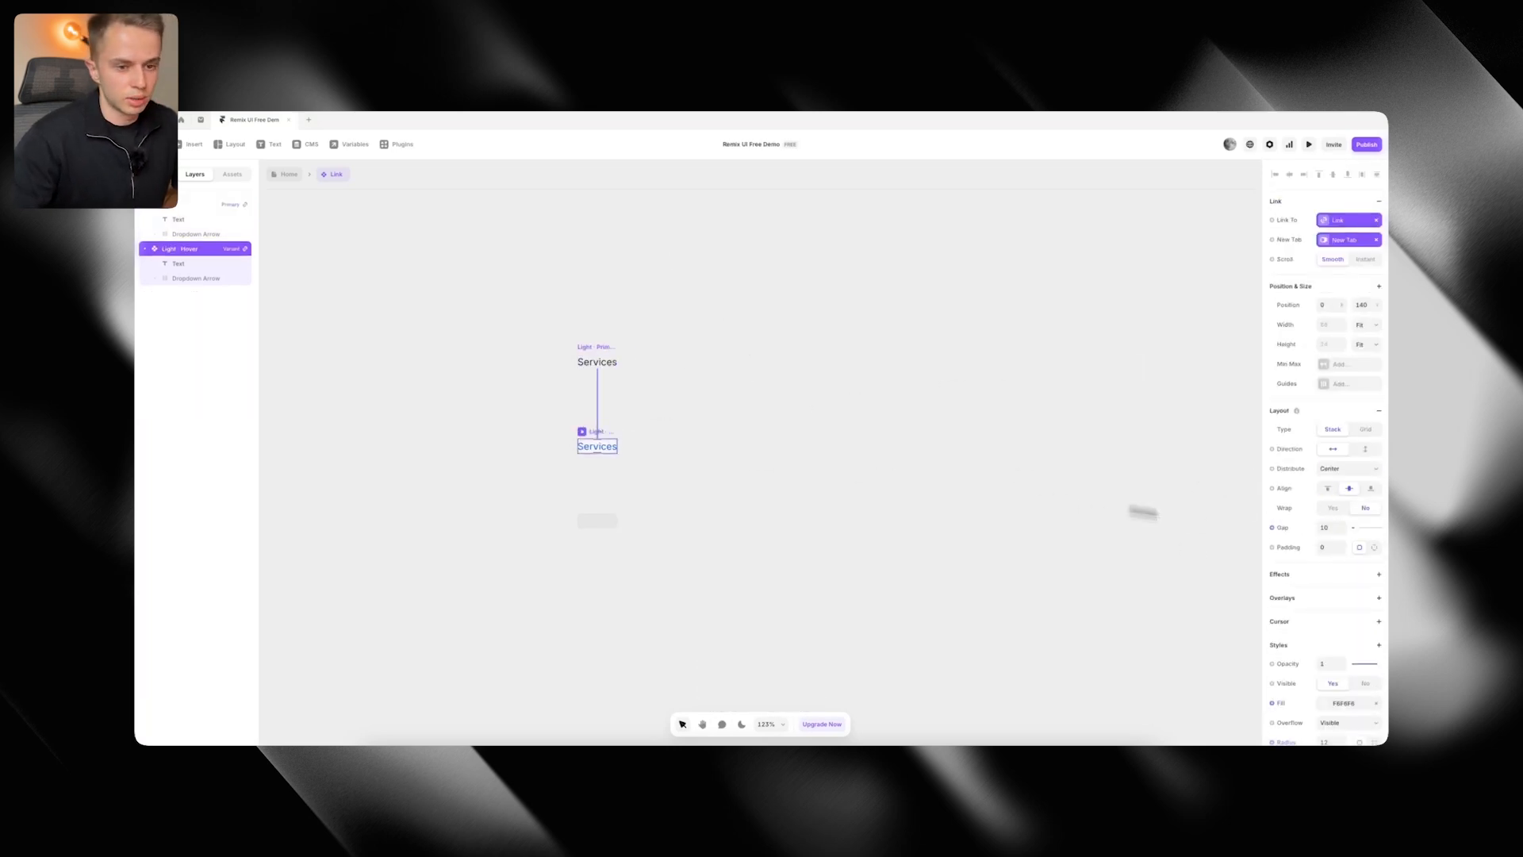
{"action": "scroll", "coordinate": [1364, 635], "scroll_direction": "down", "scroll_amount": 1}
{"action": "left_click", "coordinate": [1375, 655]}
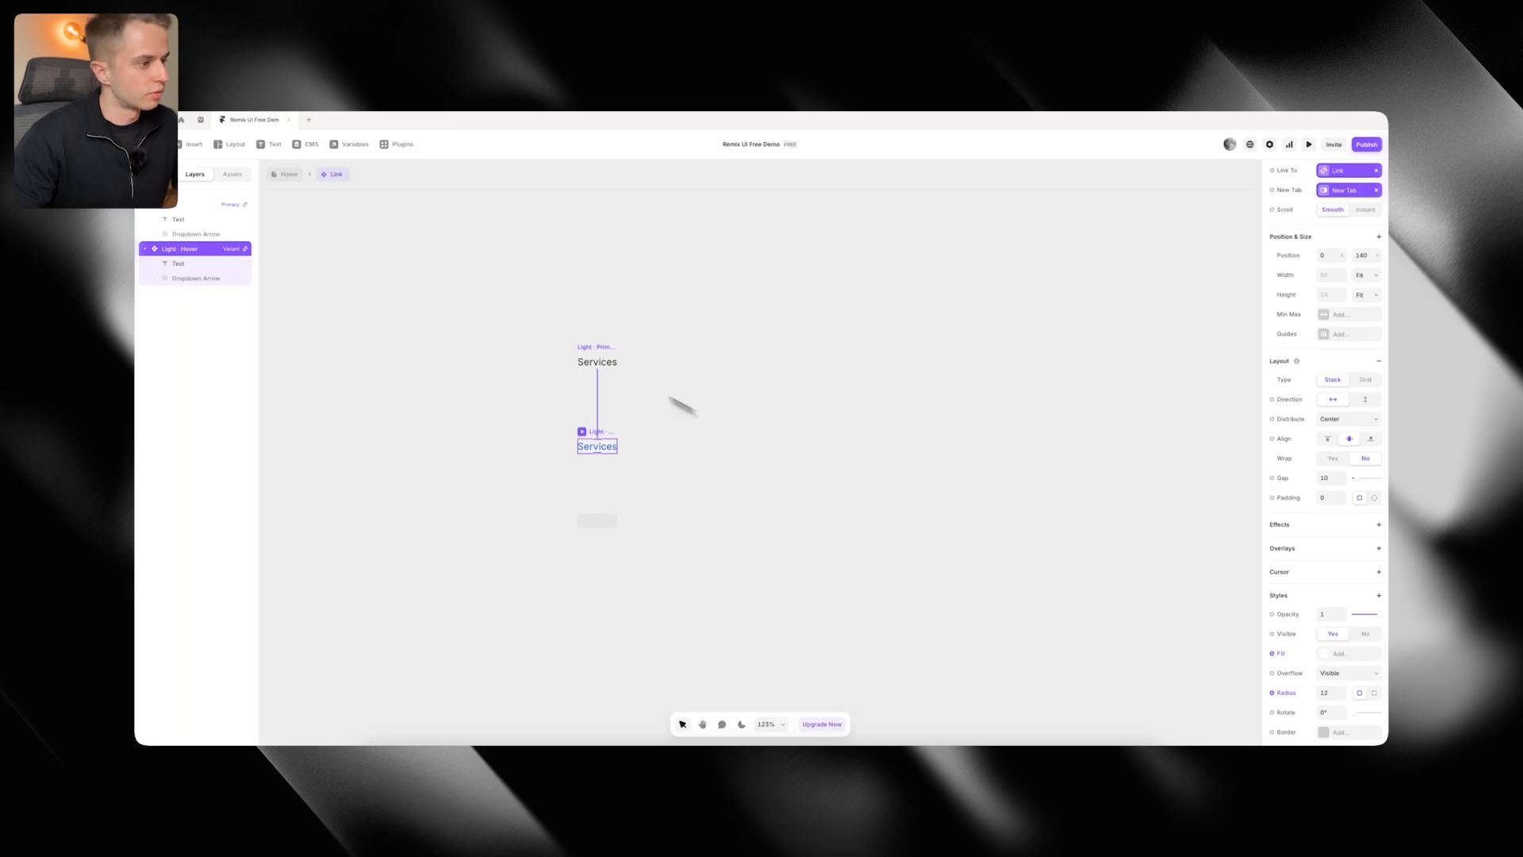
{"action": "left_click", "coordinate": [726, 428]}
{"action": "left_click", "coordinate": [595, 358]}
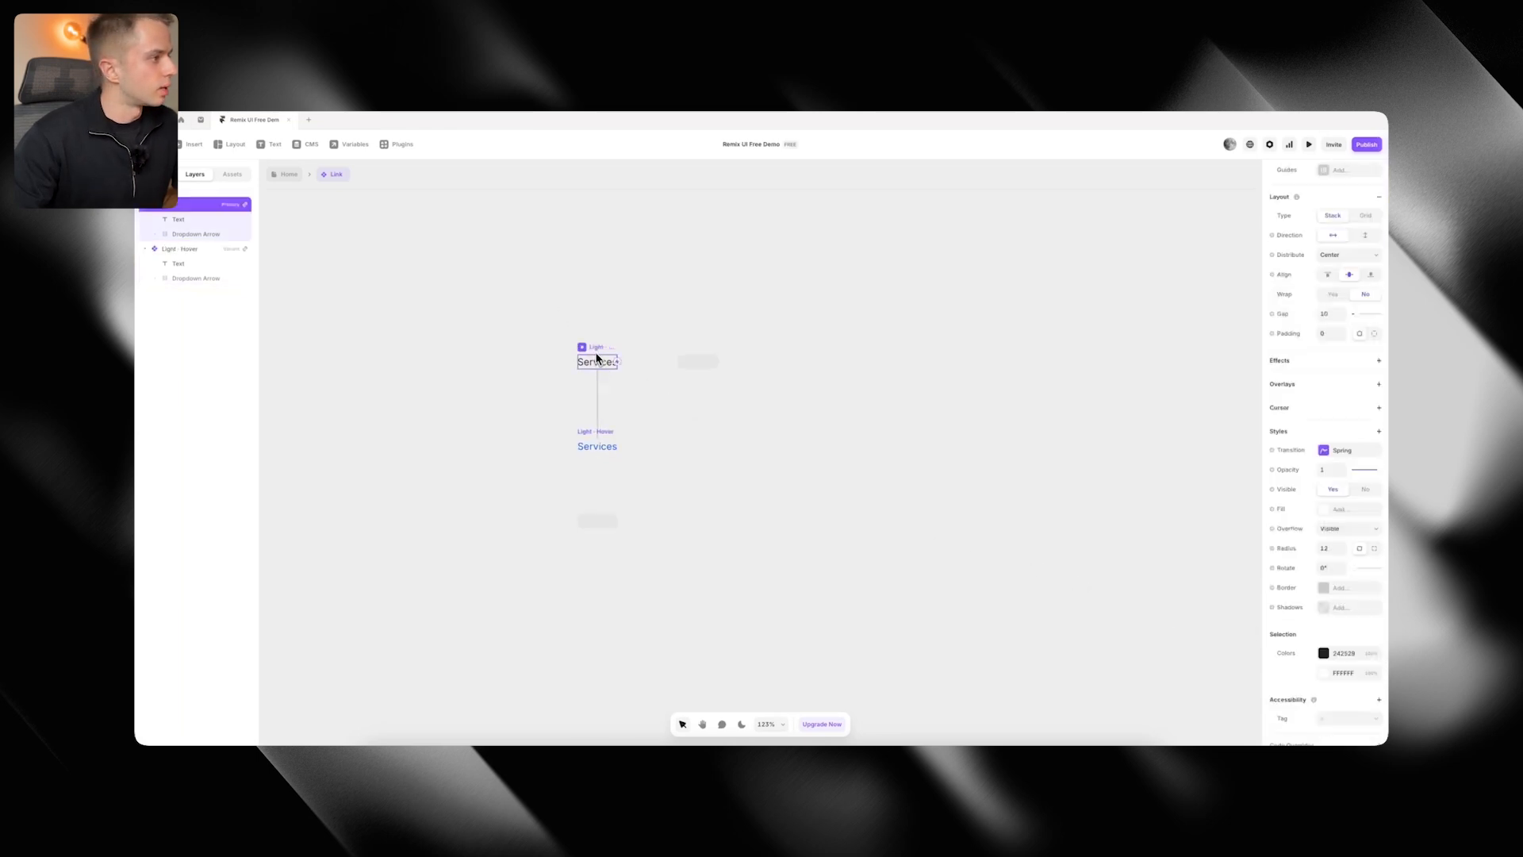
{"action": "left_click", "coordinate": [207, 245]}
Apply the Navigation Links text style to the primary Light variant's text, checking the Origin site's menu for reference
{"action": "key", "text": "super+Tab"}
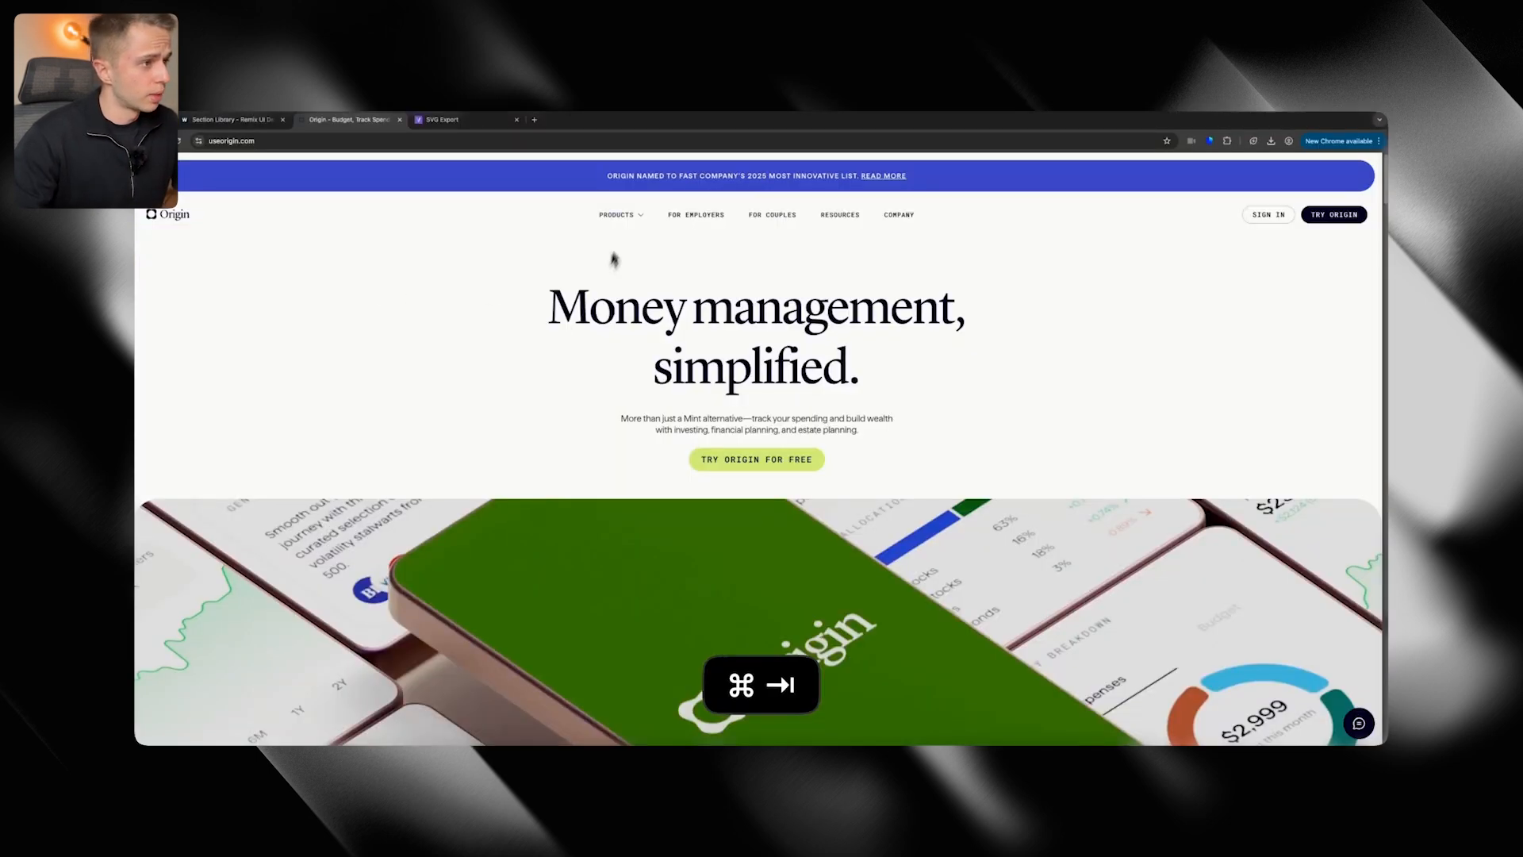
{"action": "key", "text": "super+Tab"}
{"action": "left_click", "coordinate": [595, 361]}
{"action": "left_click", "coordinate": [595, 361]}
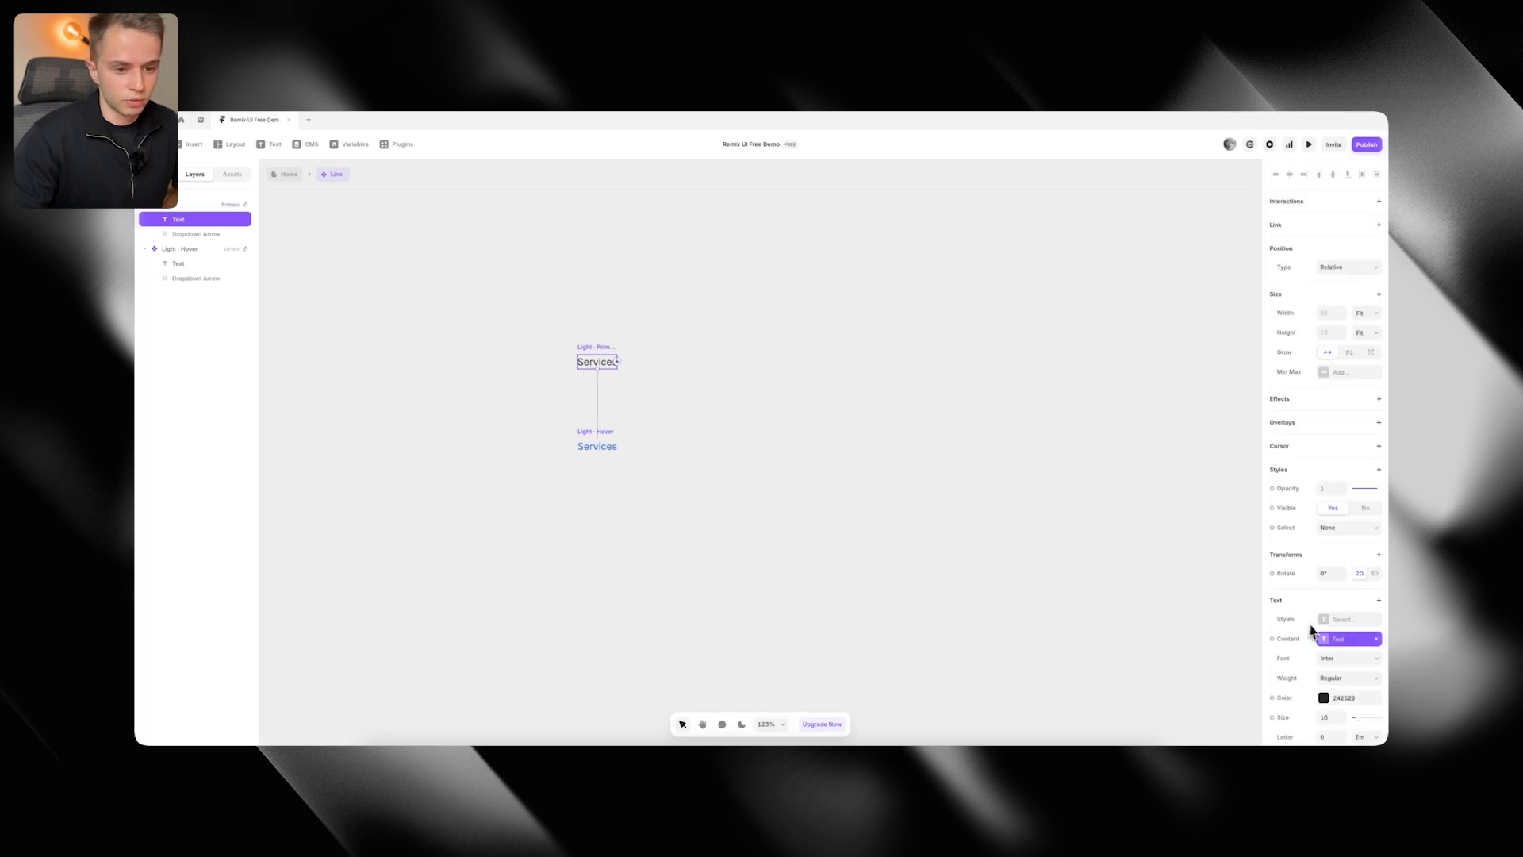
{"action": "left_click", "coordinate": [1336, 622]}
{"action": "left_click", "coordinate": [1182, 642]}
{"action": "left_click", "coordinate": [659, 377]}
Compare with the Origin menu and set the Navigation Links text style's transform to Uppercase
{"action": "key", "text": "super+Tab"}
{"action": "key", "text": "super+Tab"}
{"action": "left_click", "coordinate": [599, 359]}
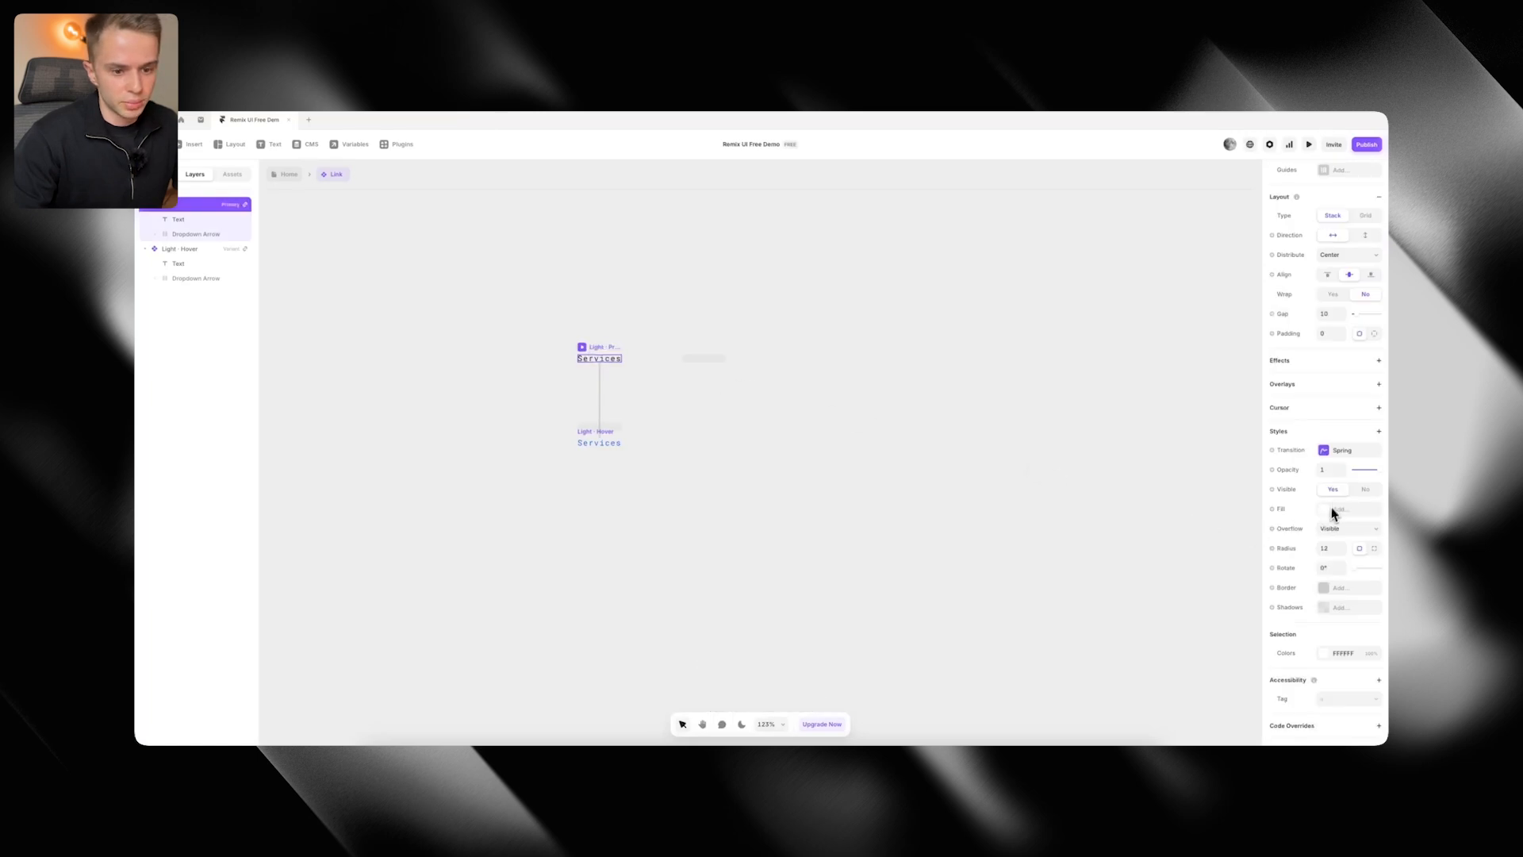
{"action": "double_click", "coordinate": [603, 358]}
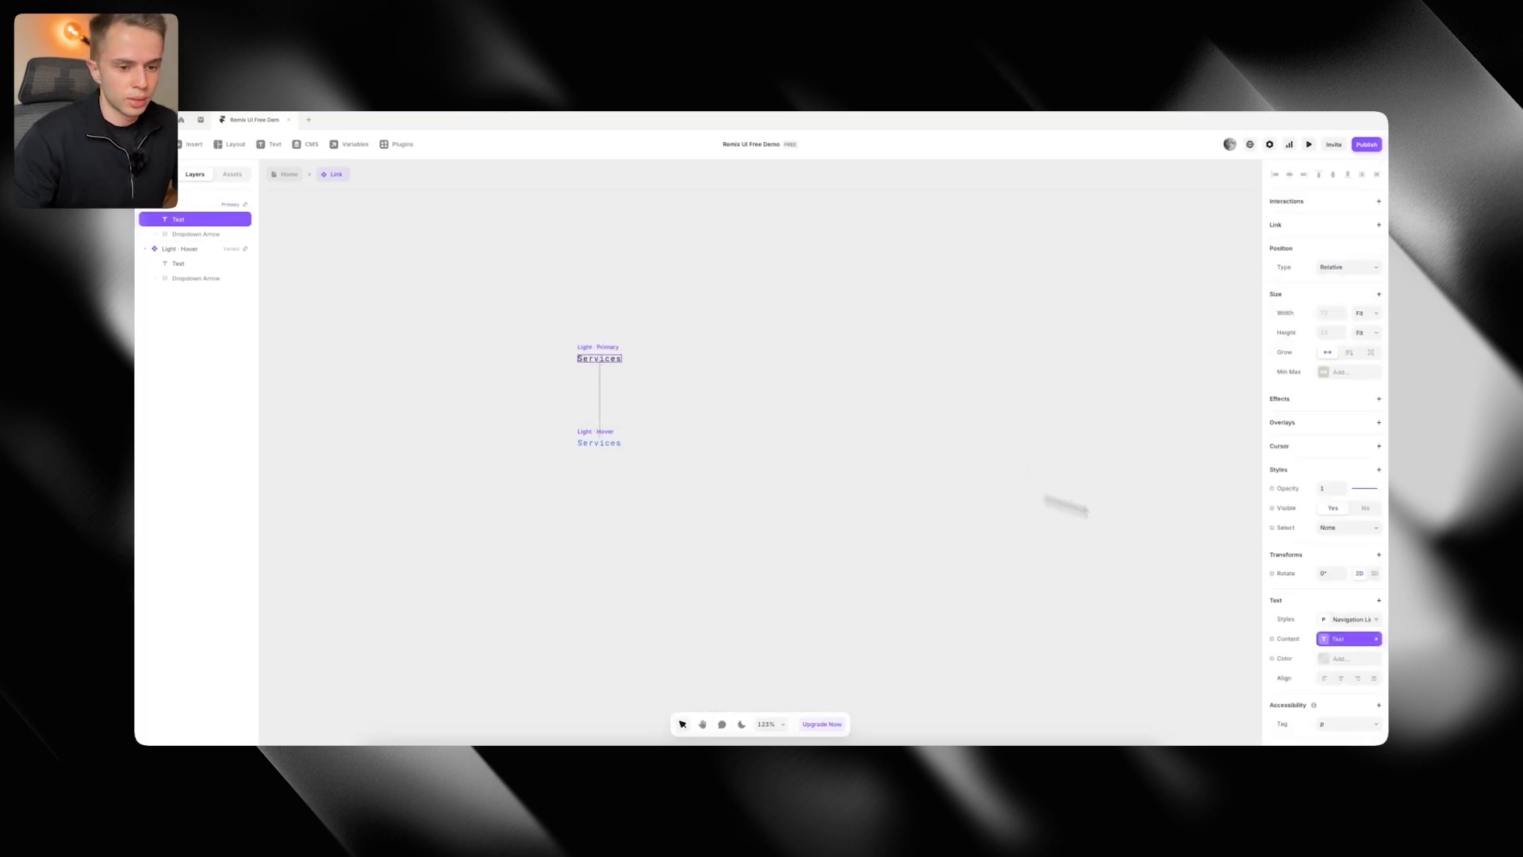
{"action": "left_click", "coordinate": [1342, 619]}
{"action": "left_click", "coordinate": [1240, 641]}
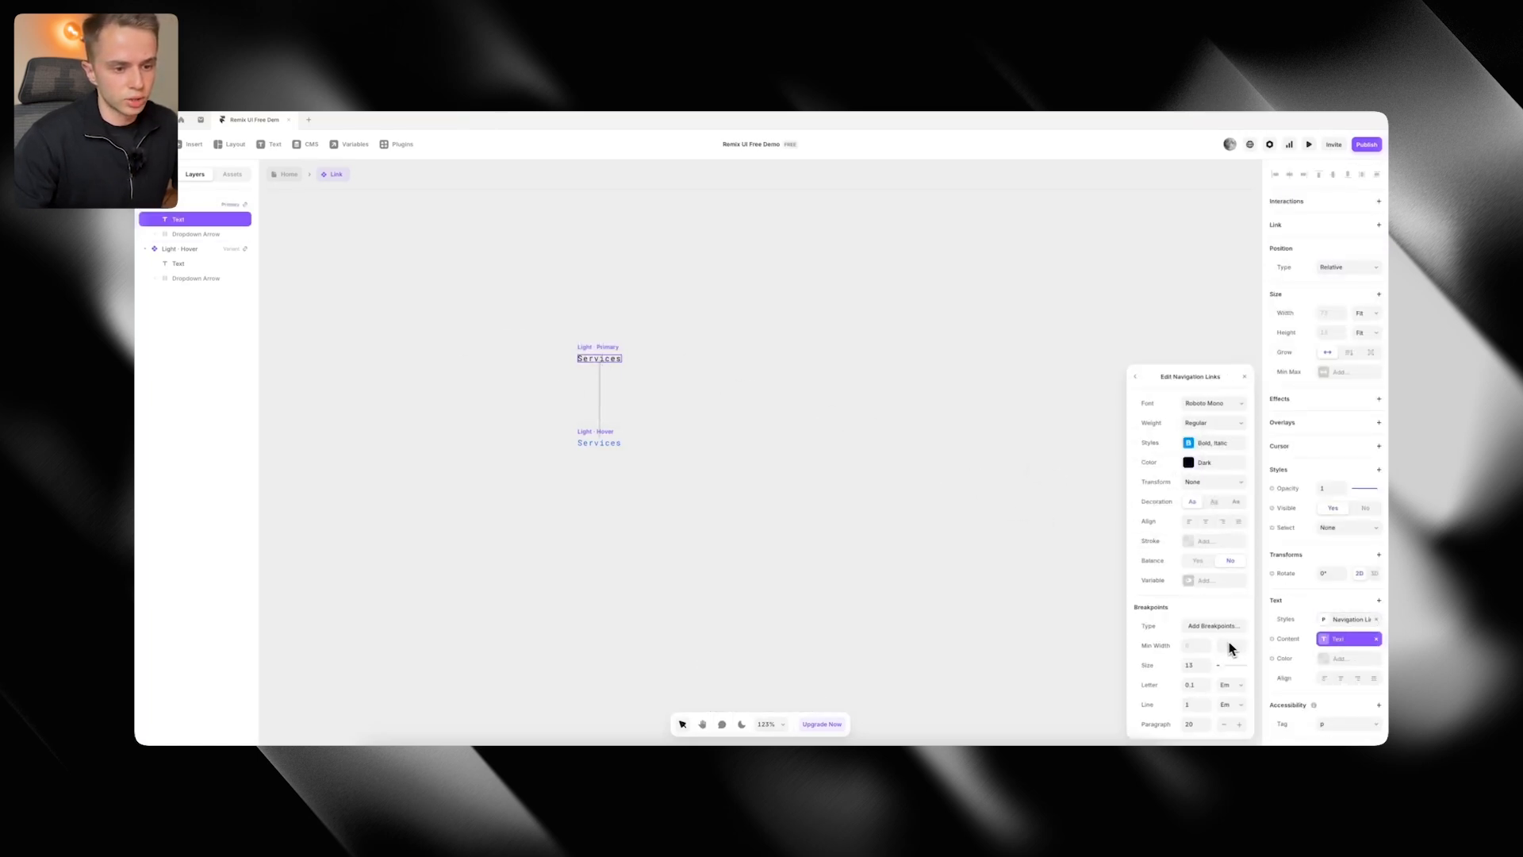
{"action": "left_click", "coordinate": [1208, 482]}
{"action": "left_click", "coordinate": [1207, 503]}
{"action": "left_click", "coordinate": [1000, 508]}
Set the Navigation Links style's letter spacing to 0.04 em and compare the link text with the Origin site's menu
{"action": "key", "text": "super+Tab"}
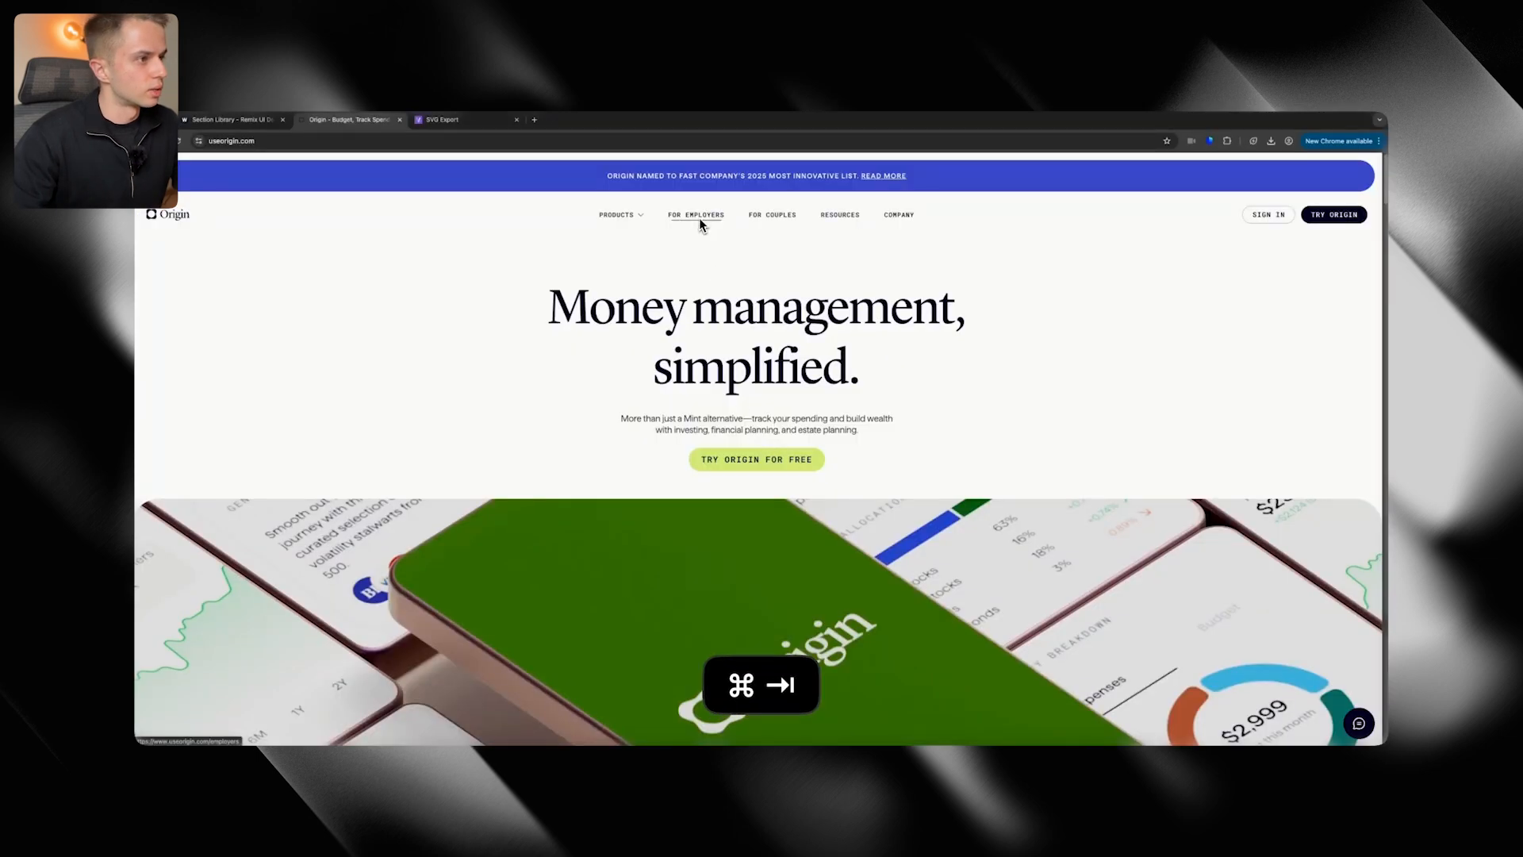
{"action": "key", "text": "super+Tab"}
{"action": "left_click", "coordinate": [600, 351]}
{"action": "left_click", "coordinate": [878, 445]}
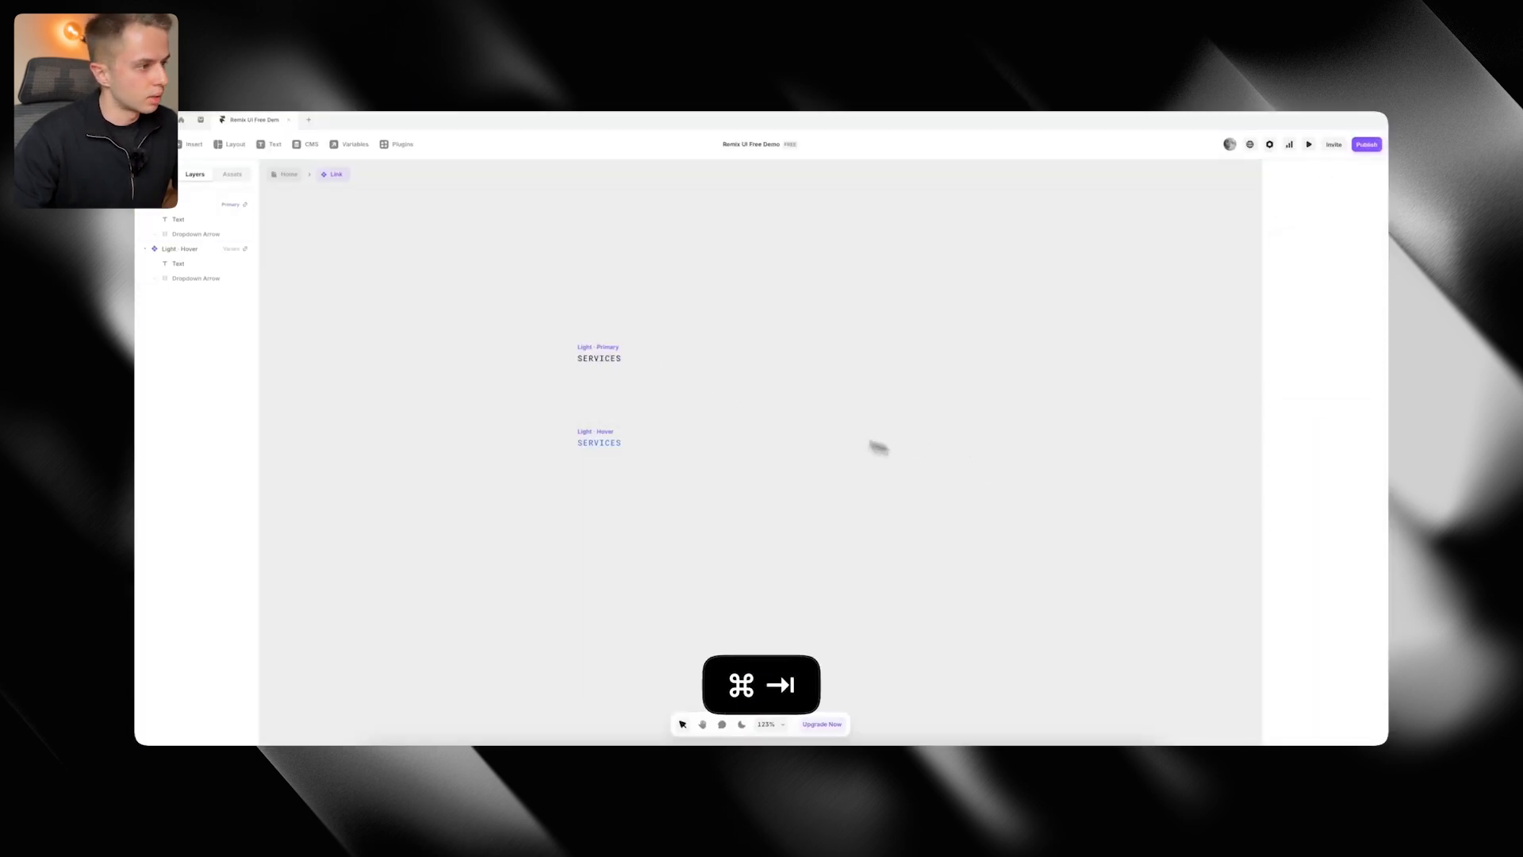
{"action": "left_click", "coordinate": [603, 359]}
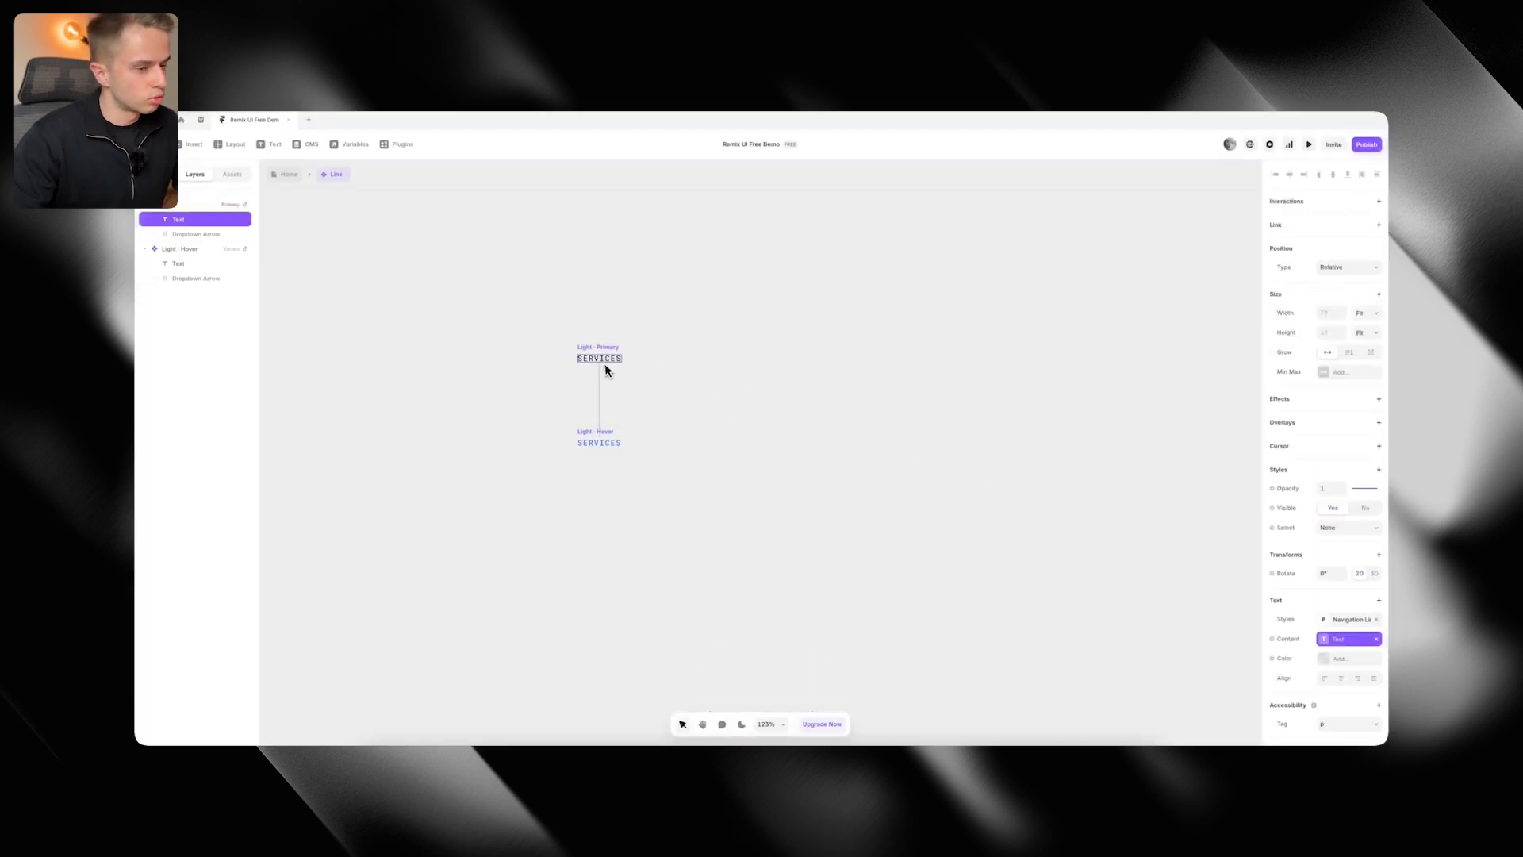
{"action": "left_click", "coordinate": [1351, 622]}
{"action": "left_click", "coordinate": [1228, 634]}
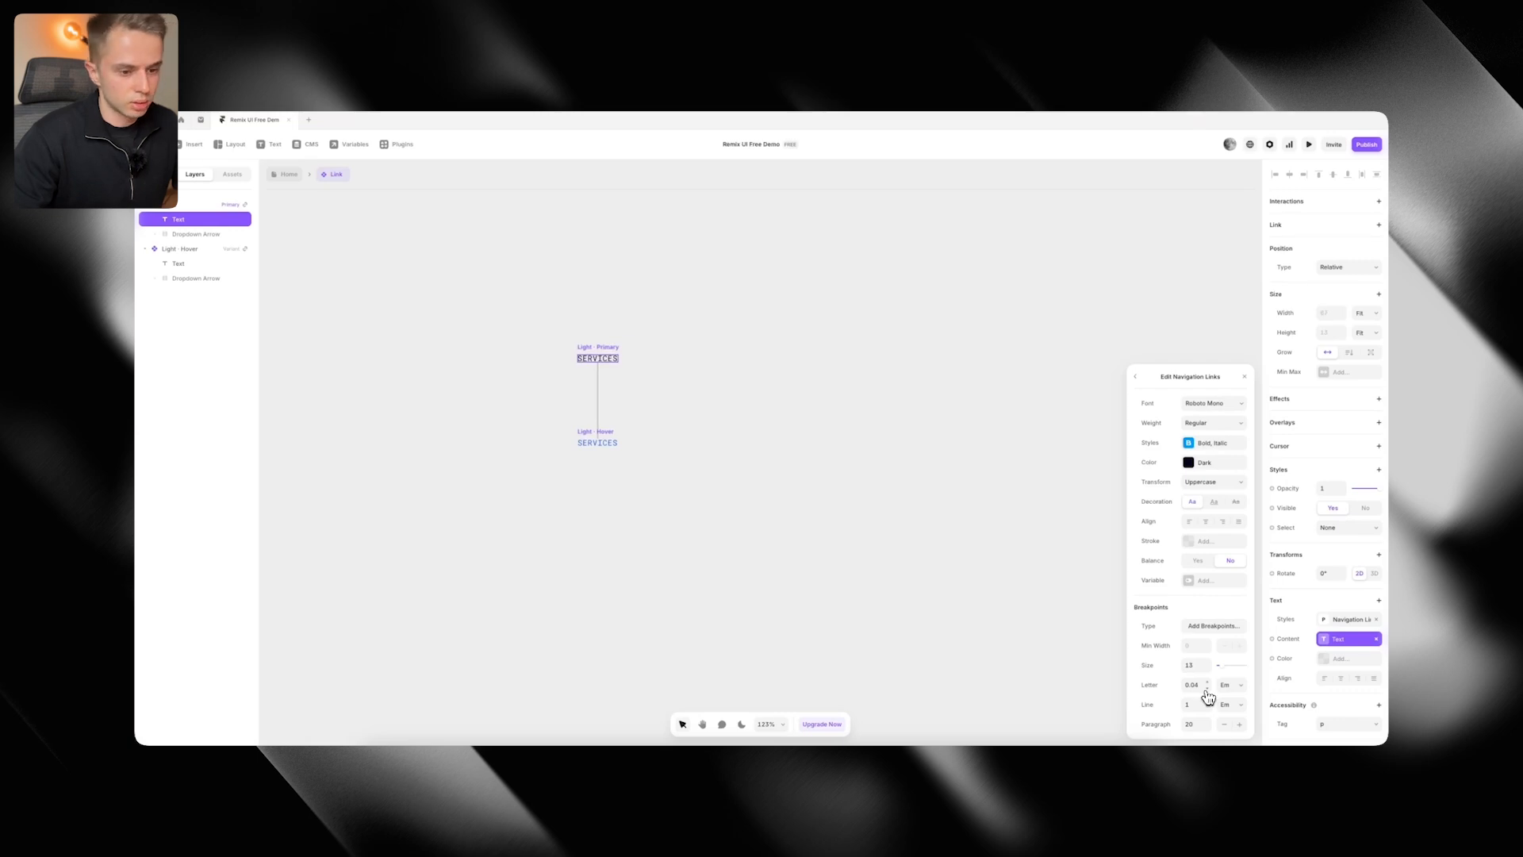
{"action": "left_click", "coordinate": [983, 618]}
{"action": "key", "text": "super+Tab"}
{"action": "key", "text": "super+Tab"}
{"action": "key", "text": "super+Tab"}
{"action": "key", "text": "super+Tab"}
{"action": "key", "text": "super+Tab"}
{"action": "key", "text": "super+Tab"}
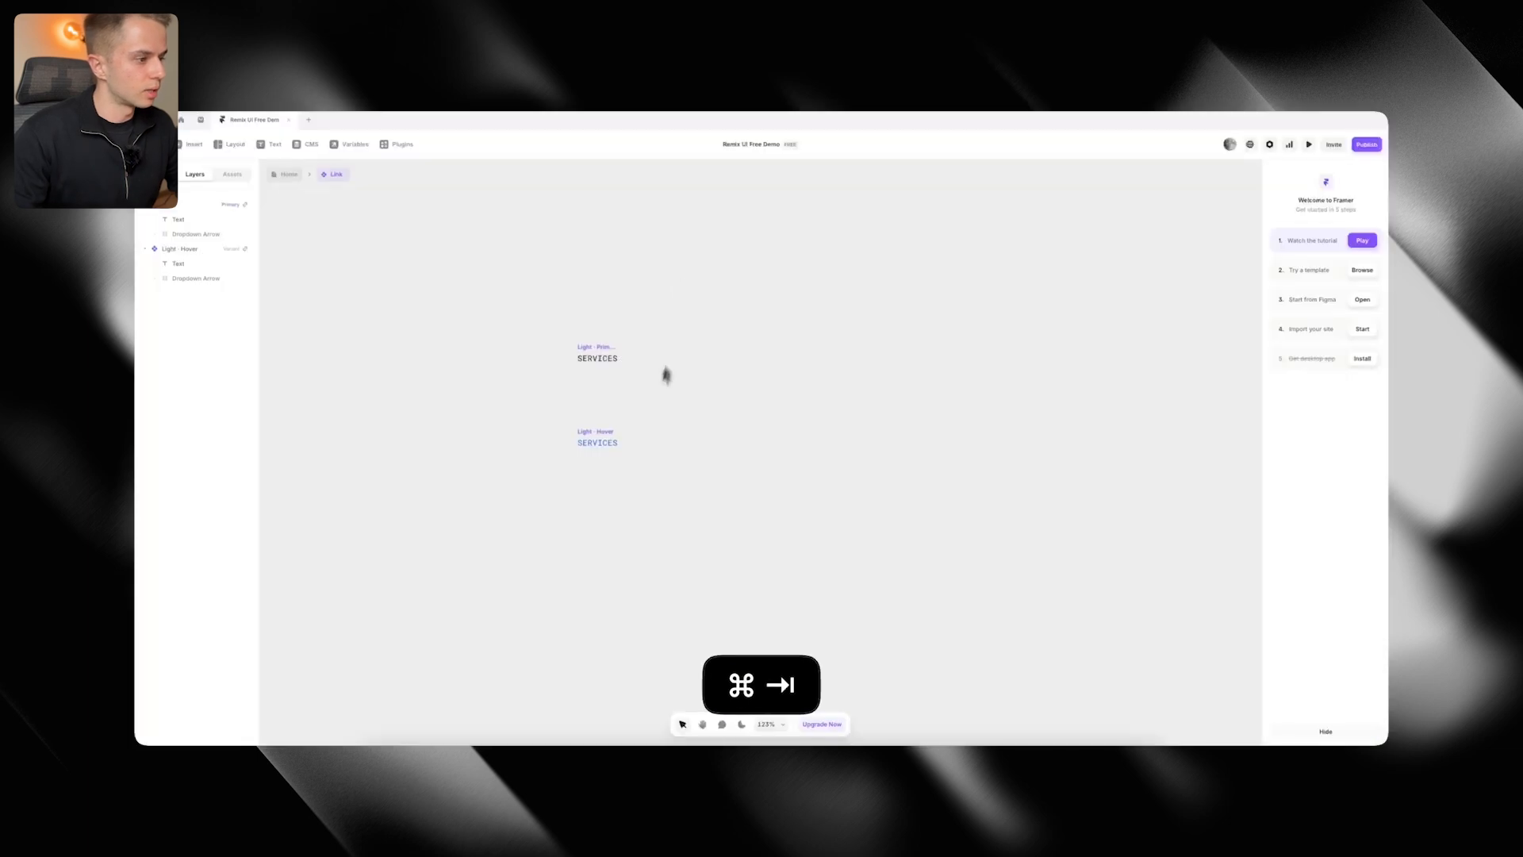
Set the Light Hover variant's text color to the Neon style and compare the link with the Origin site
{"action": "left_click", "coordinate": [599, 441]}
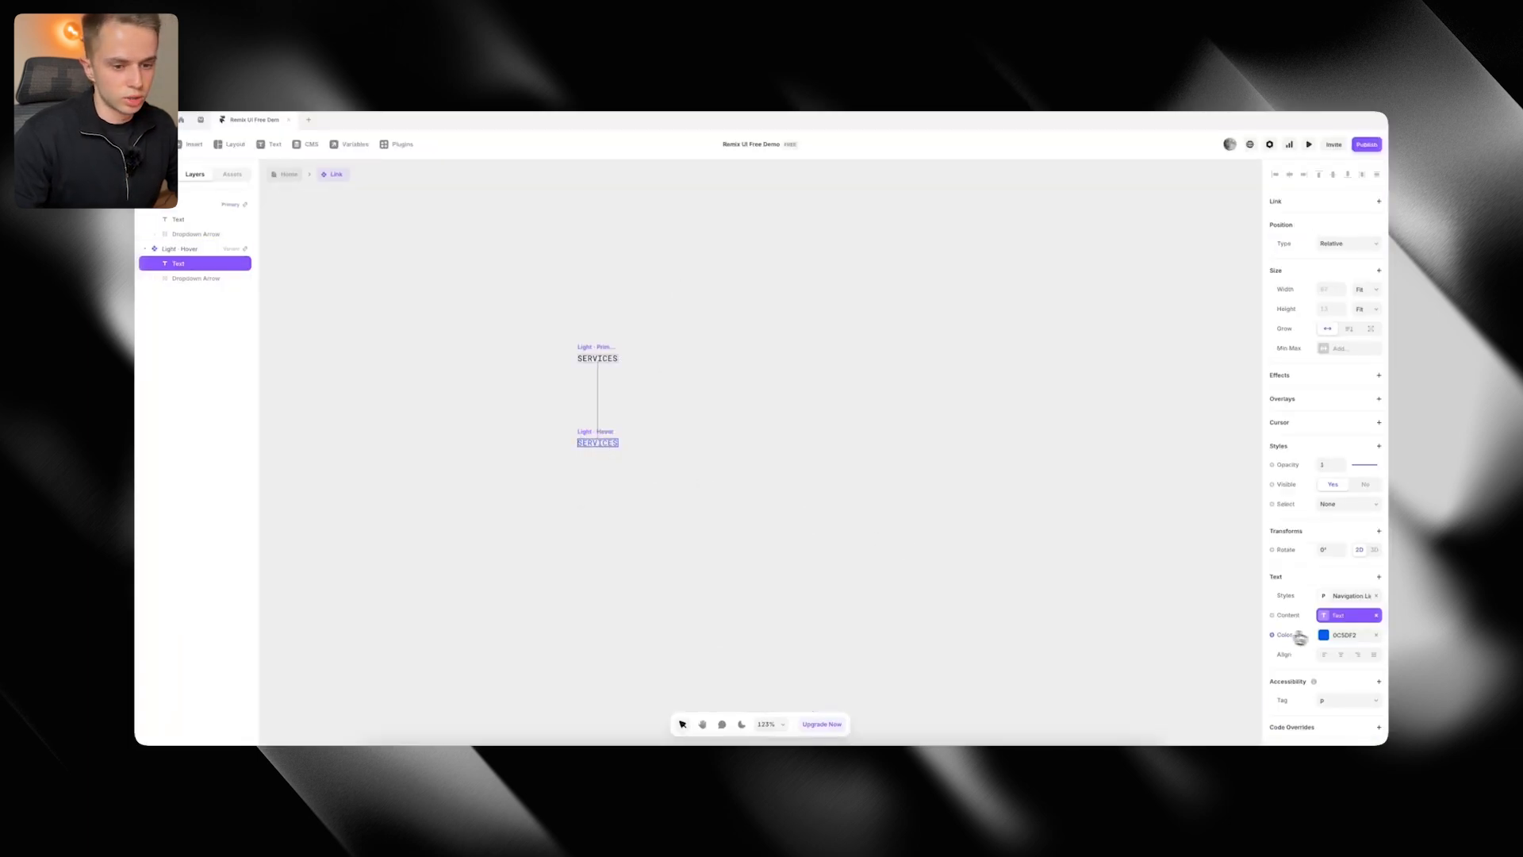
{"action": "left_click", "coordinate": [1323, 635]}
{"action": "left_click", "coordinate": [1159, 705]}
{"action": "left_click", "coordinate": [998, 631]}
{"action": "left_click", "coordinate": [605, 355]}
{"action": "key", "text": "super+Tab"}
{"action": "key", "text": "super+Tab"}
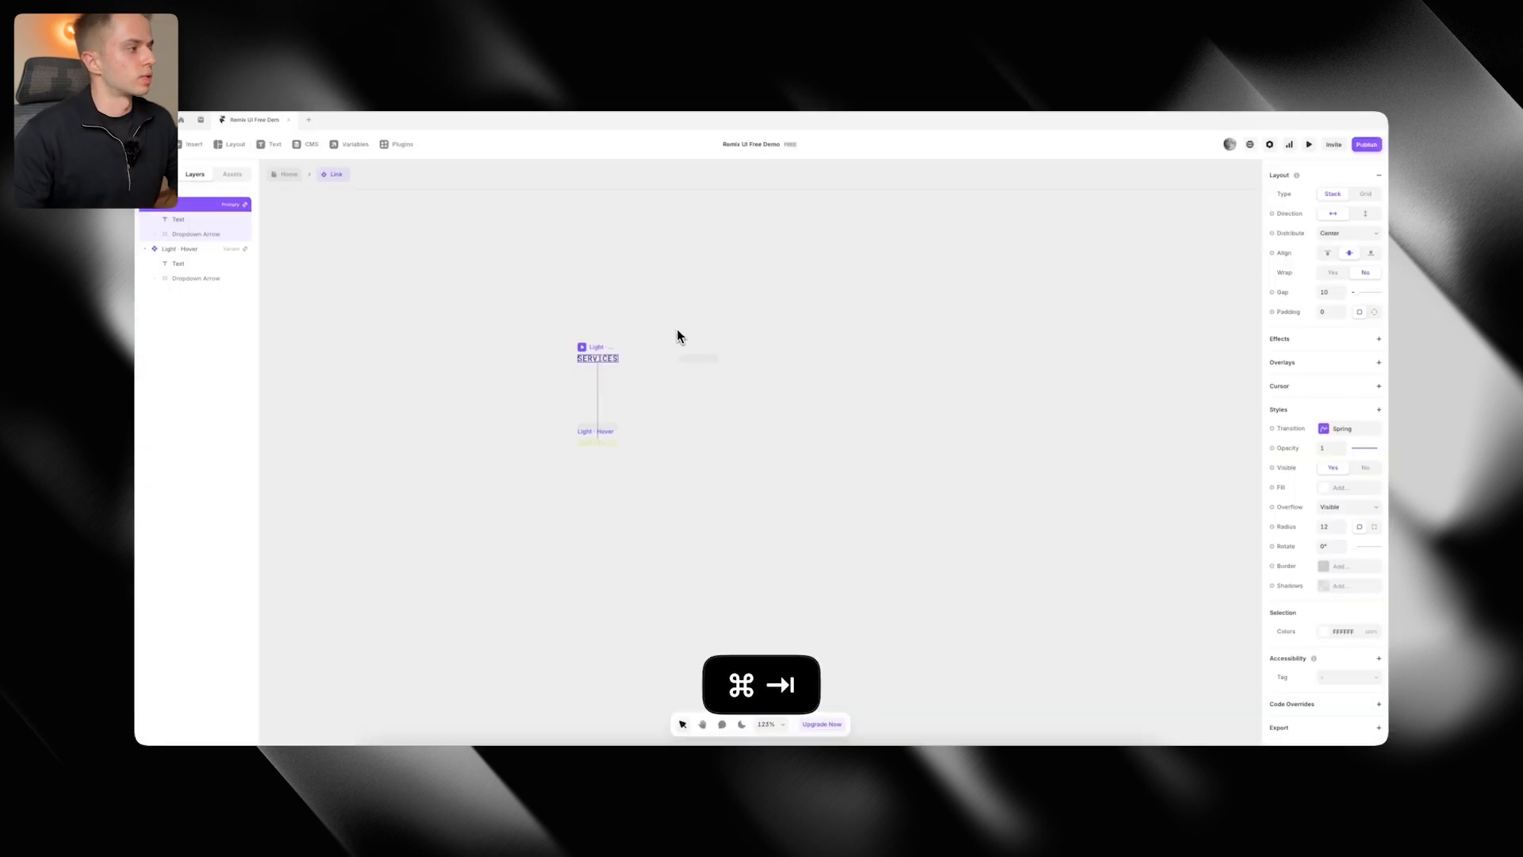
Set the default of the Dropdown Arrow visibility variable to Yes
{"action": "left_click", "coordinate": [196, 233]}
{"action": "scroll", "coordinate": [1342, 652], "scroll_direction": "down", "scroll_amount": 2}
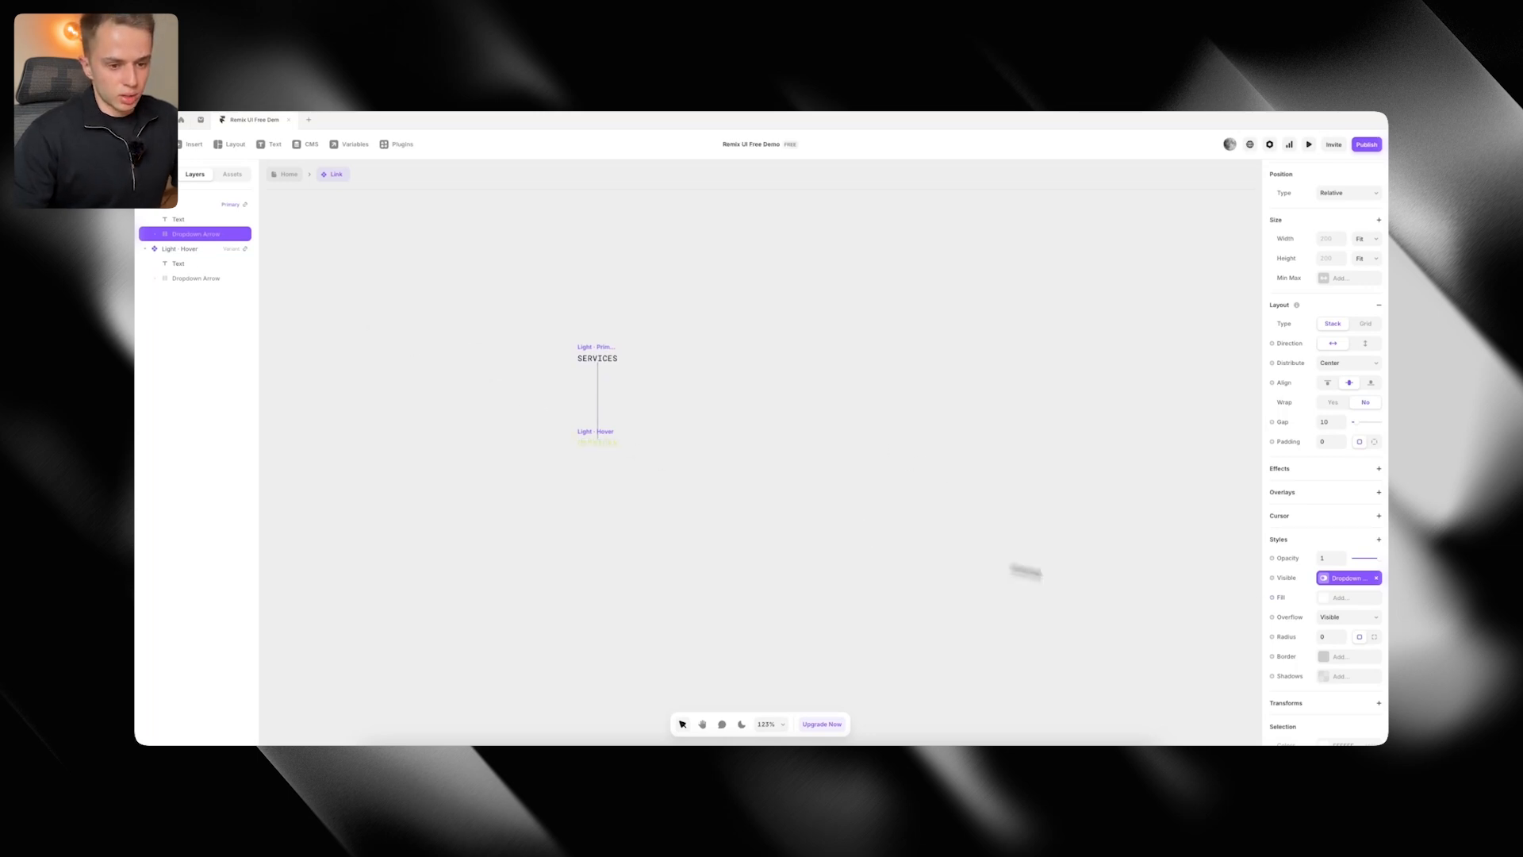
{"action": "left_click", "coordinate": [1333, 580]}
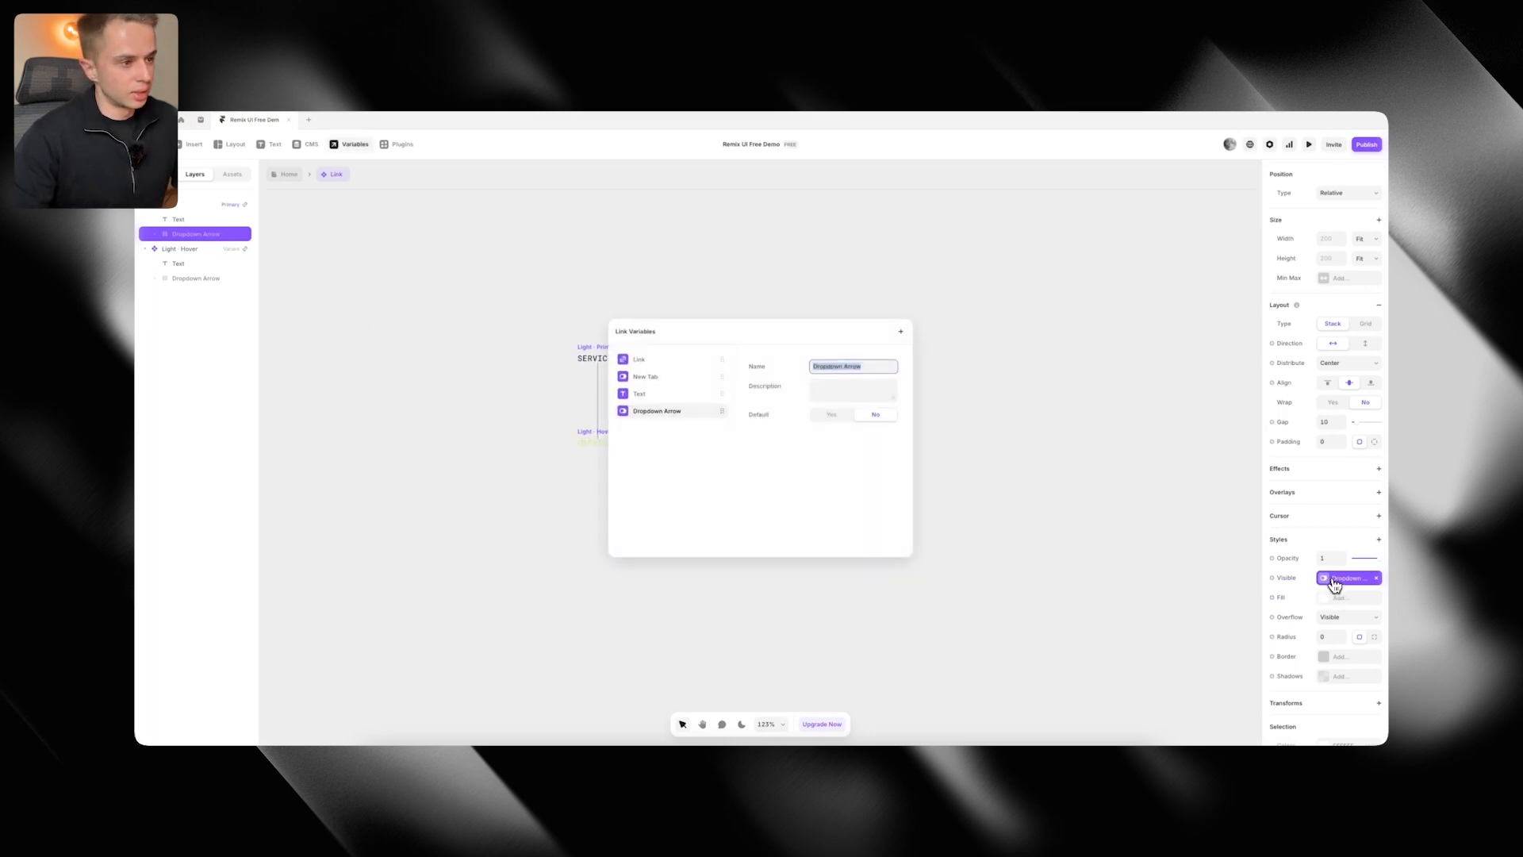
{"action": "left_click", "coordinate": [830, 419]}
{"action": "left_click", "coordinate": [970, 433]}
Set the fill of the dropdown arrow's path in the primary Light variant to the Dark color style
{"action": "left_click", "coordinate": [754, 390]}
{"action": "scroll", "coordinate": [635, 361], "scroll_direction": "up", "scroll_amount": 4}
{"action": "left_click", "coordinate": [621, 358]}
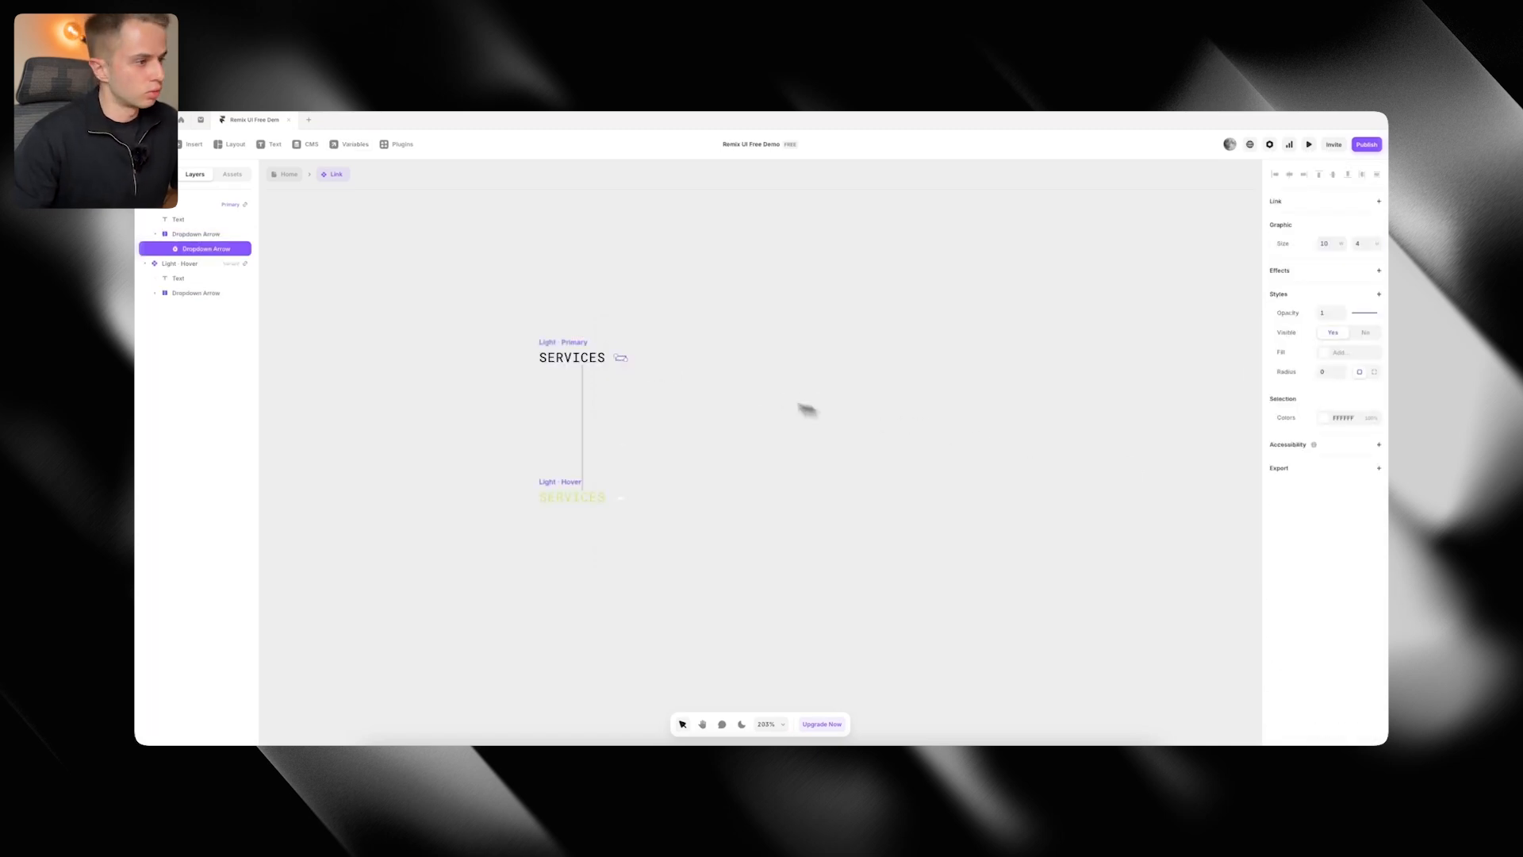
{"action": "double_click", "coordinate": [623, 363]}
{"action": "left_click", "coordinate": [622, 365]}
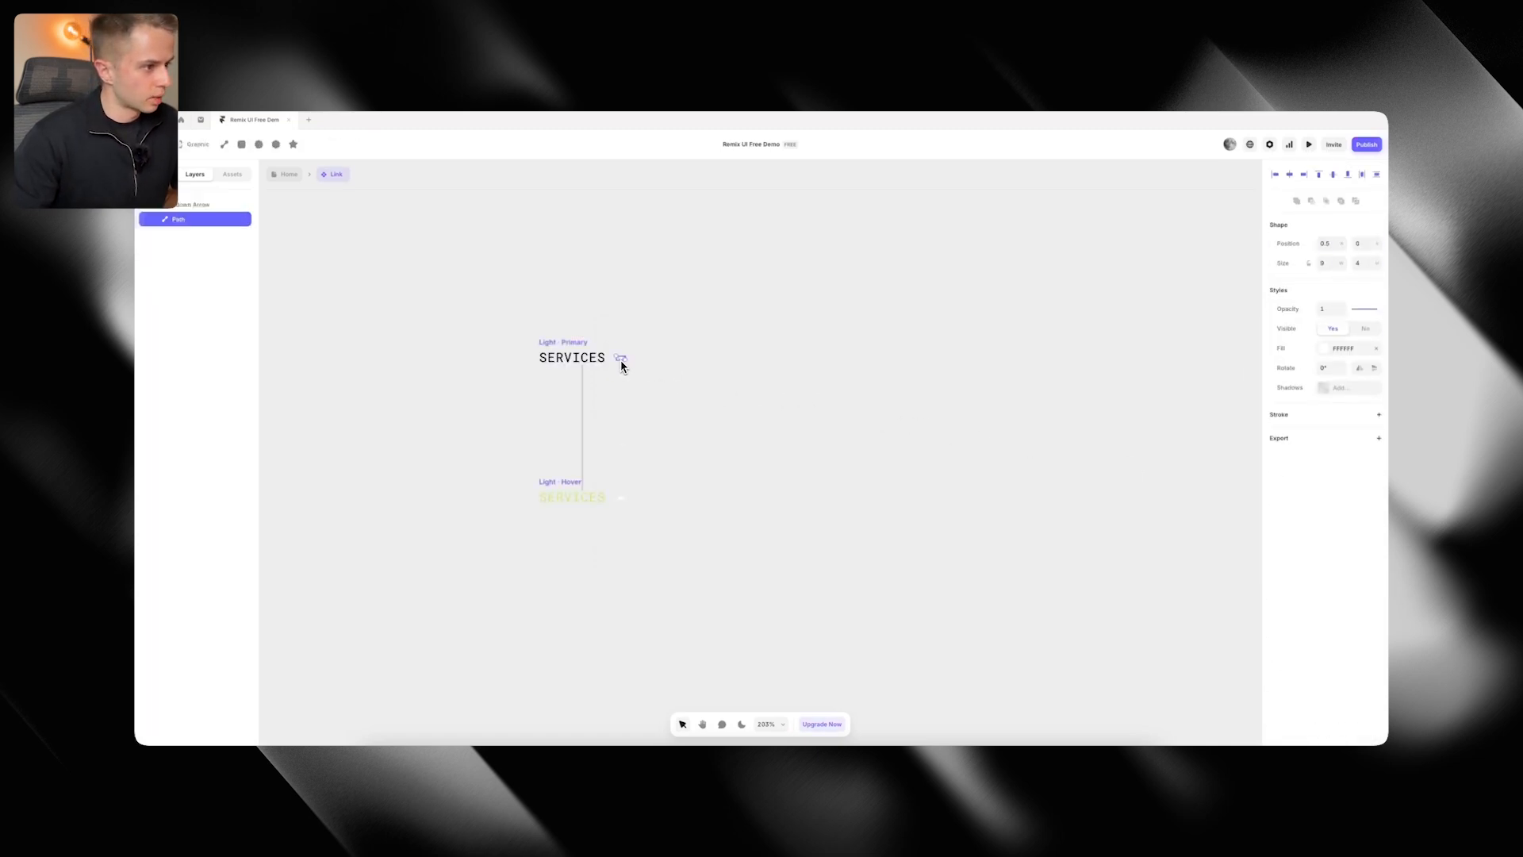
{"action": "left_click", "coordinate": [1340, 353]}
{"action": "left_click", "coordinate": [1163, 563]}
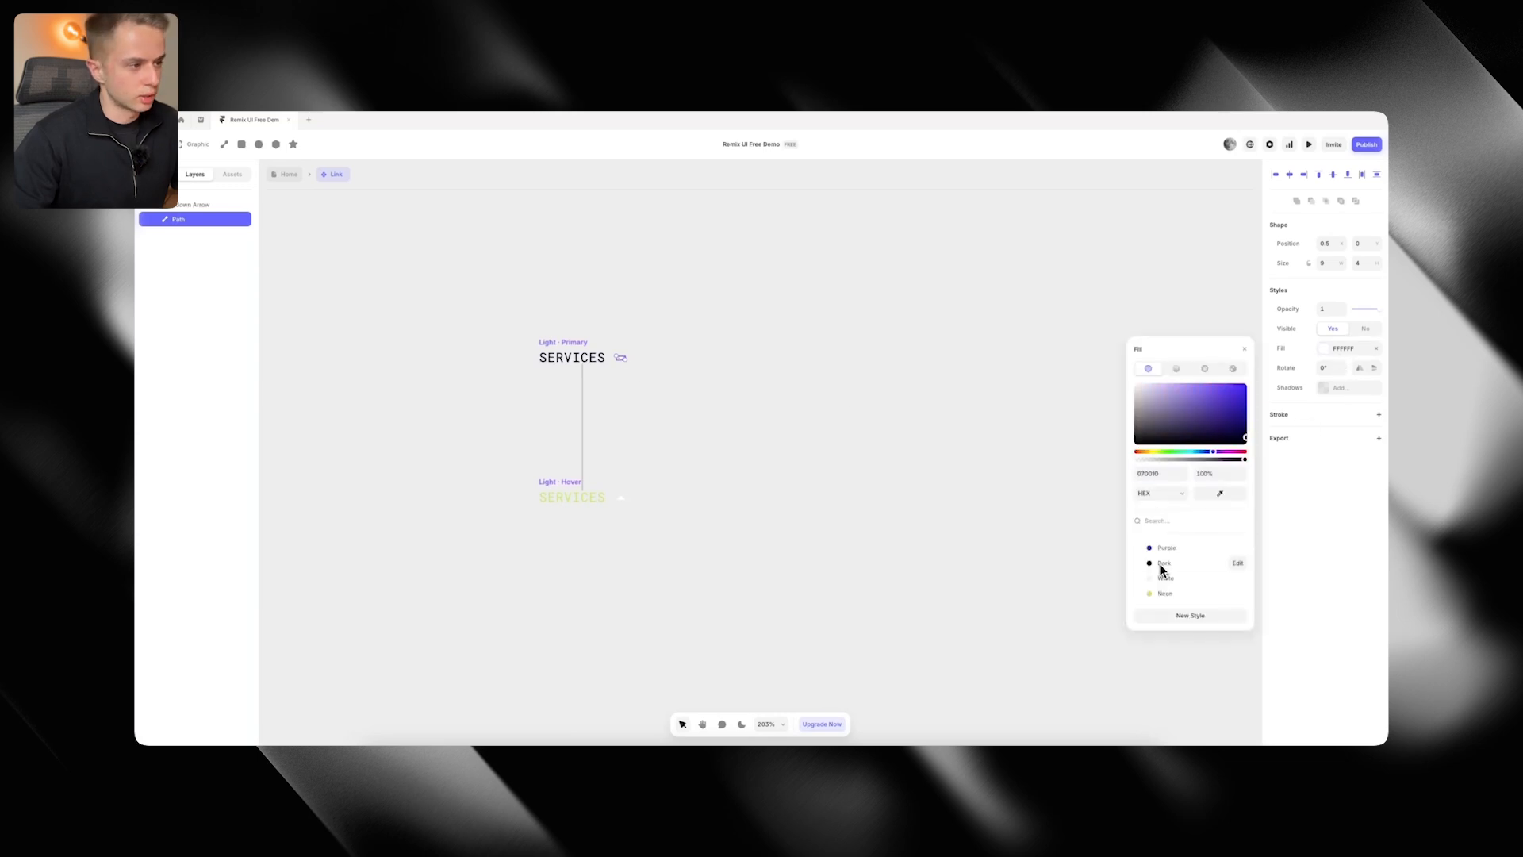
{"action": "left_click", "coordinate": [930, 527]}
Check the Origin menu and set the fill of the Light Hover variant's dropdown arrow path to Neon
{"action": "key", "text": "super+Tab"}
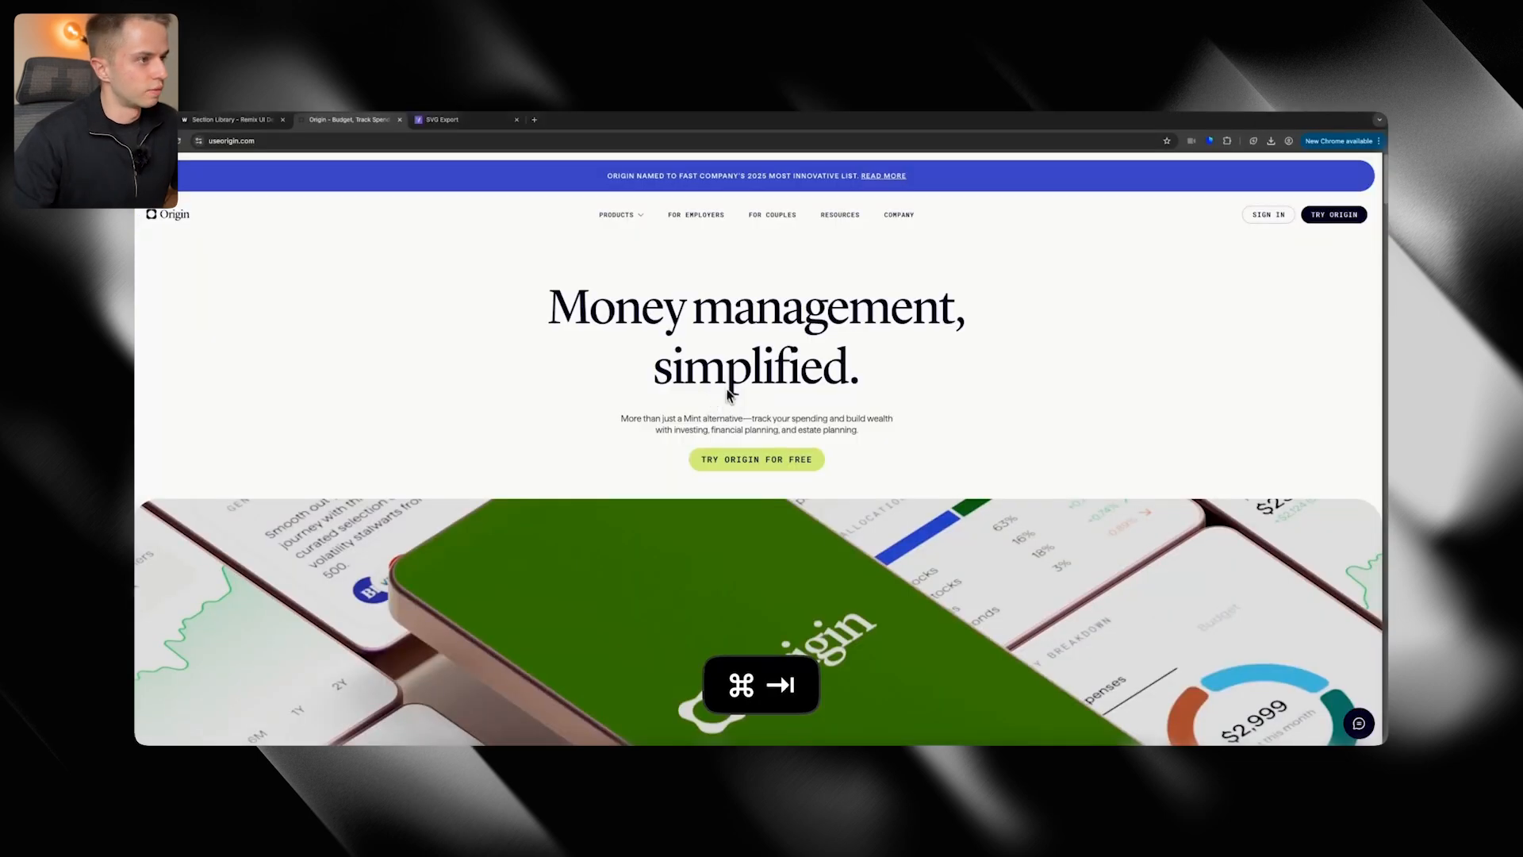
{"action": "key", "text": "super+Tab"}
{"action": "left_click", "coordinate": [619, 500]}
{"action": "double_click", "coordinate": [622, 503]}
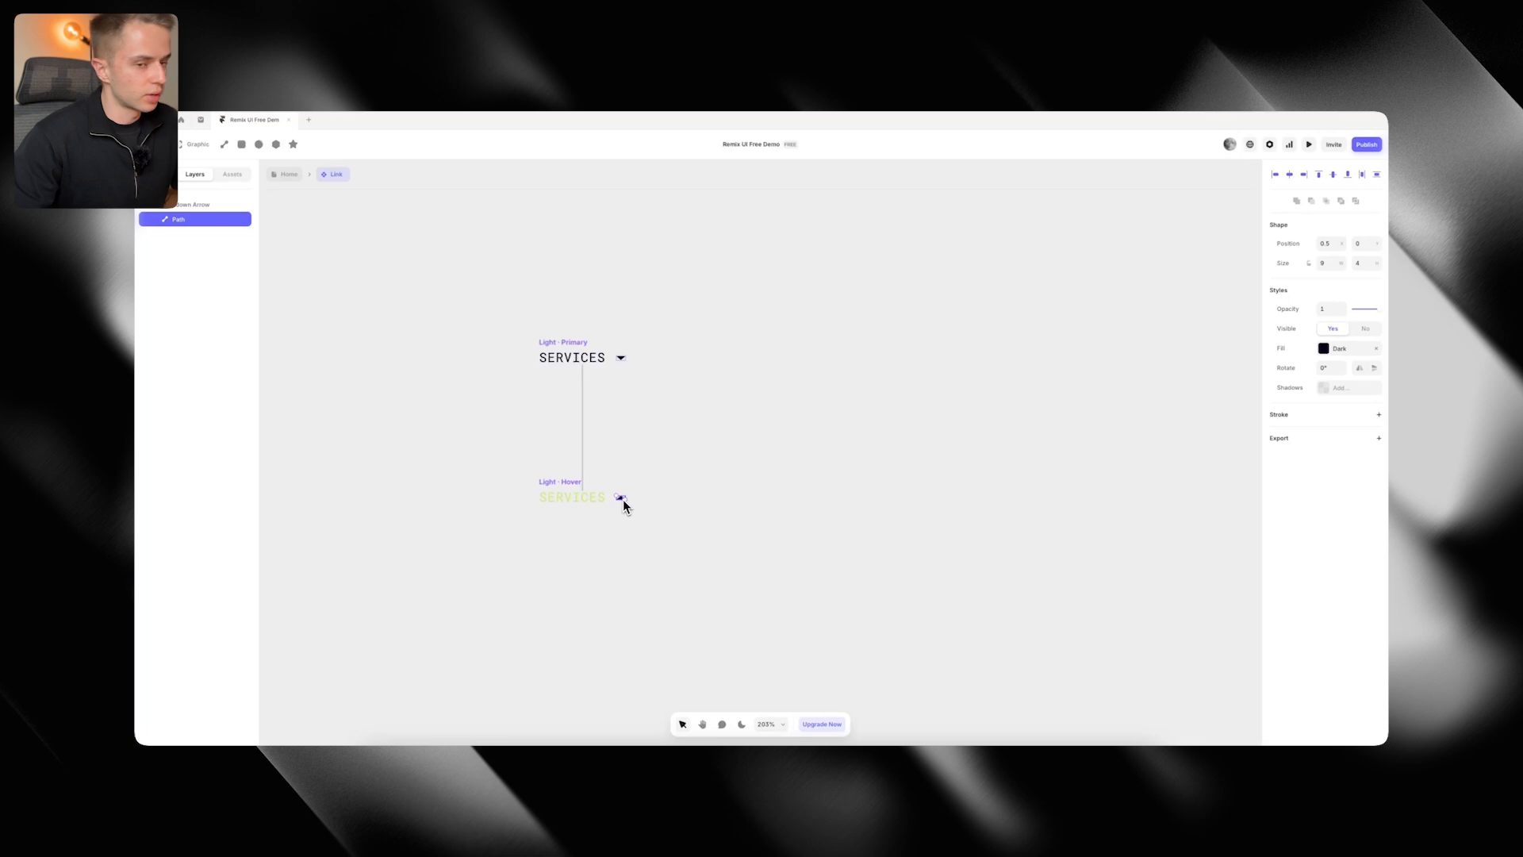
{"action": "left_click", "coordinate": [1319, 350]}
{"action": "left_click", "coordinate": [1160, 593]}
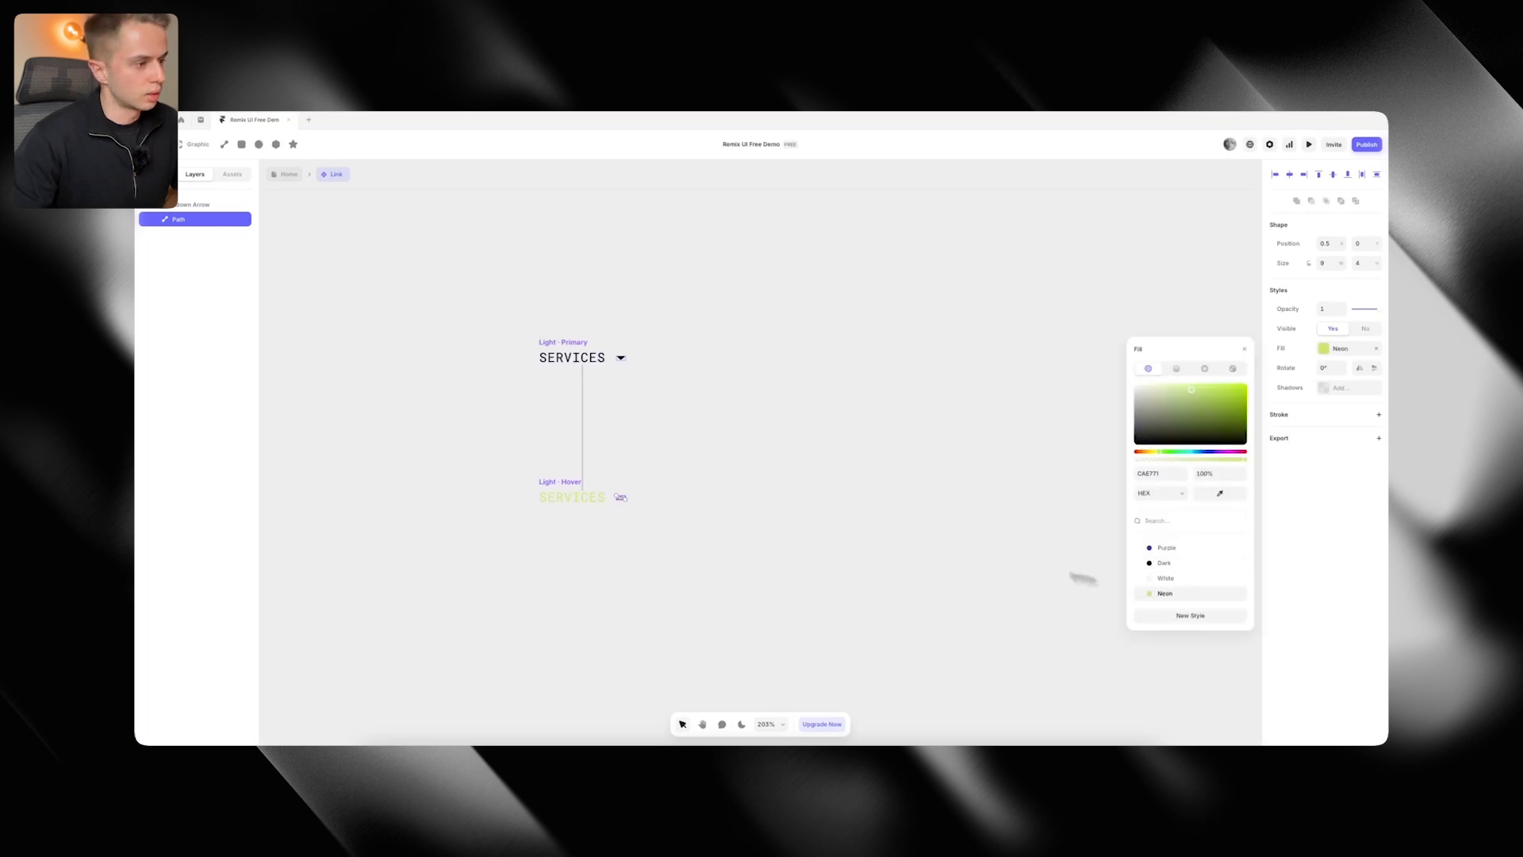
{"action": "left_click", "coordinate": [698, 405]}
Set the default of the Dropdown Arrow visibility variable to No and compare the link with the Origin site
{"action": "left_click", "coordinate": [620, 364]}
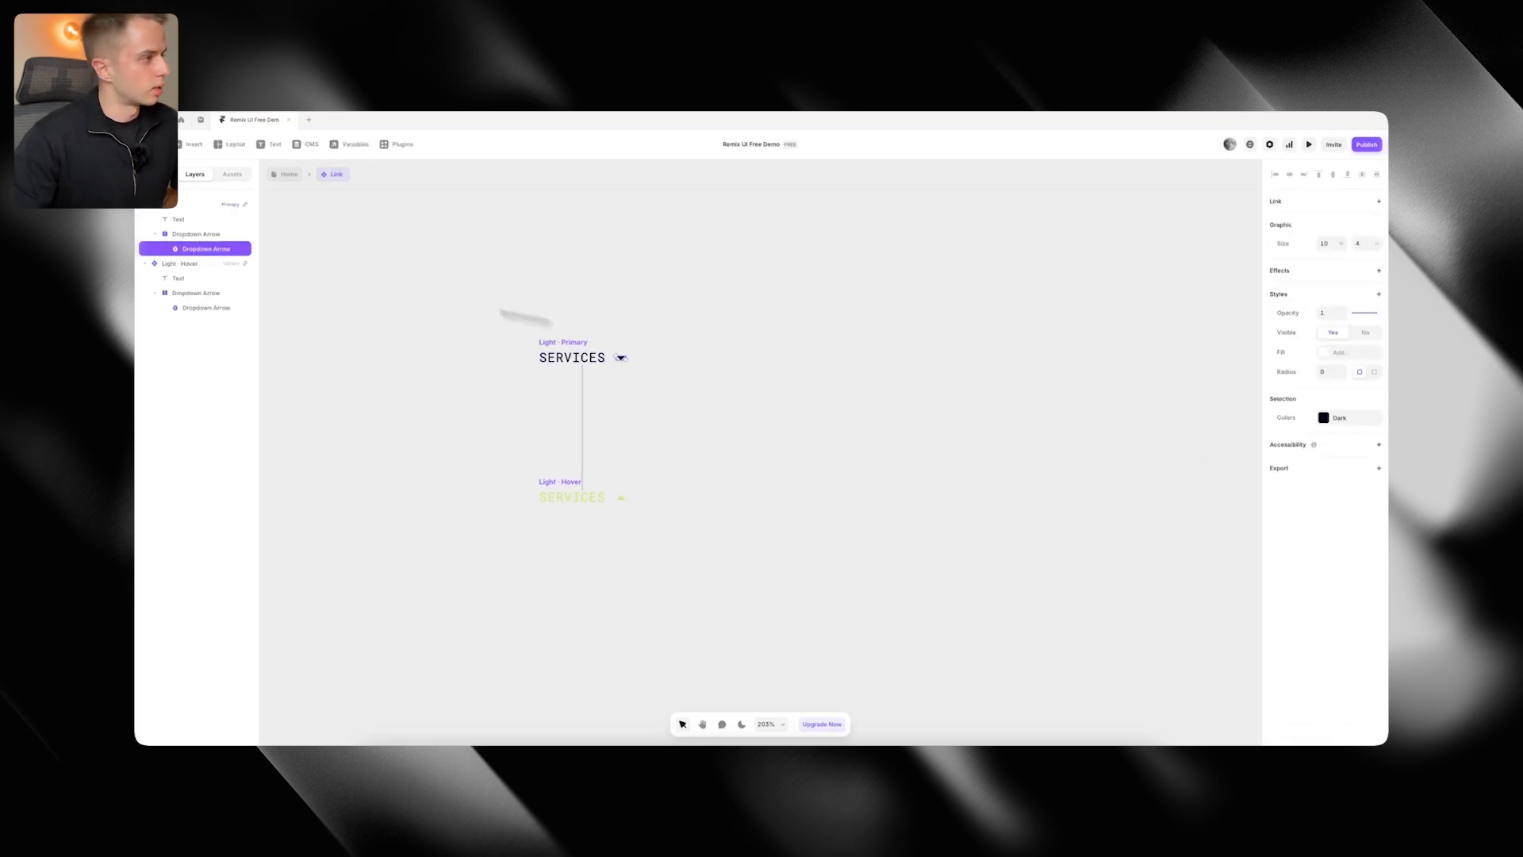
{"action": "left_click", "coordinate": [238, 241]}
{"action": "left_click", "coordinate": [1336, 580]}
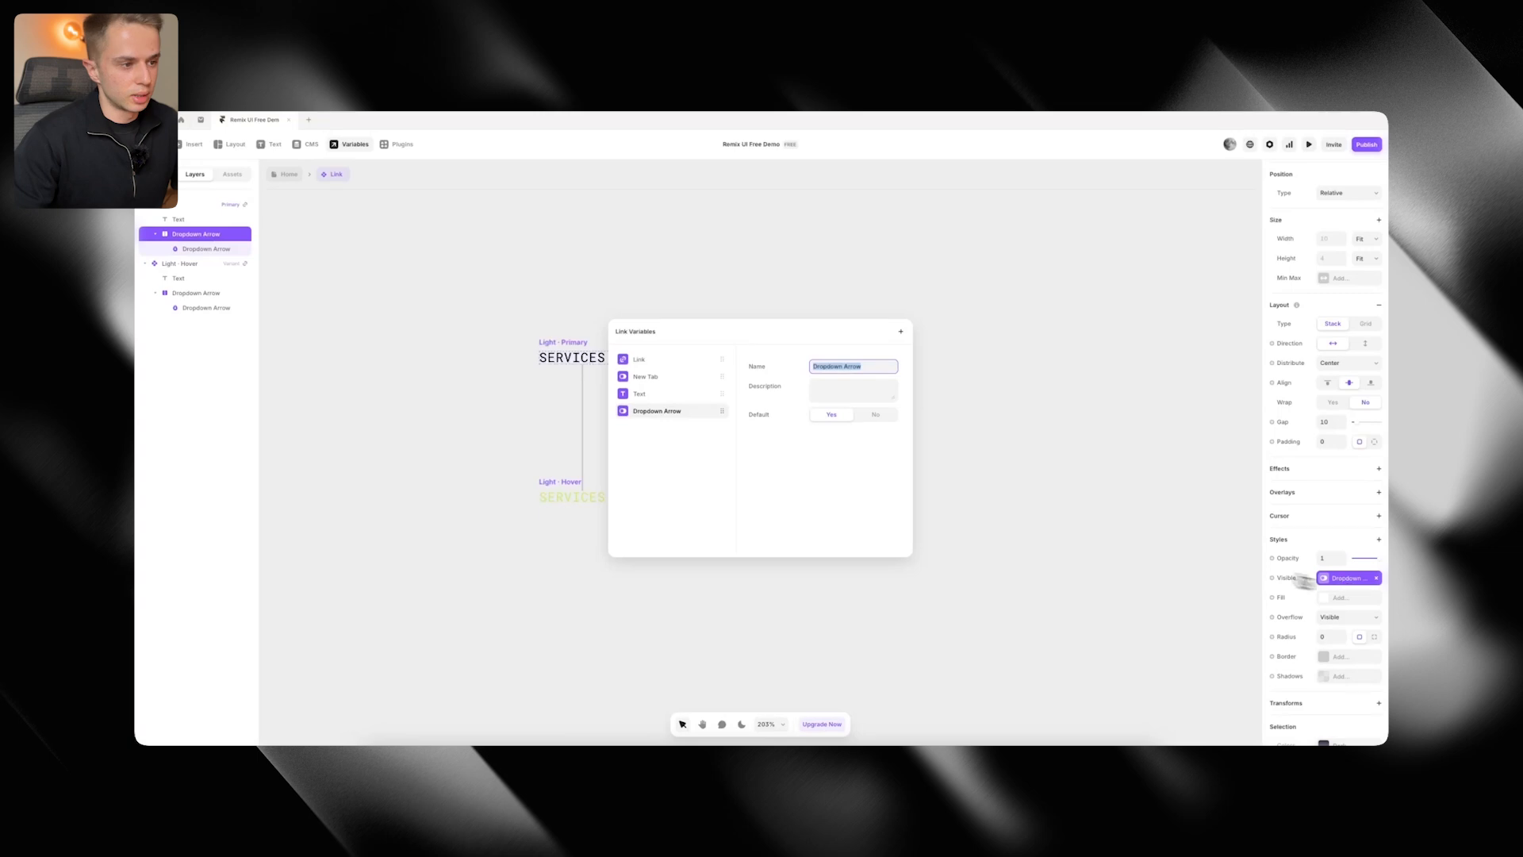
{"action": "left_click", "coordinate": [859, 415]}
{"action": "left_click", "coordinate": [984, 436]}
{"action": "scroll", "coordinate": [747, 380], "scroll_direction": "down", "scroll_amount": 1}
{"action": "key", "text": "super+Tab"}
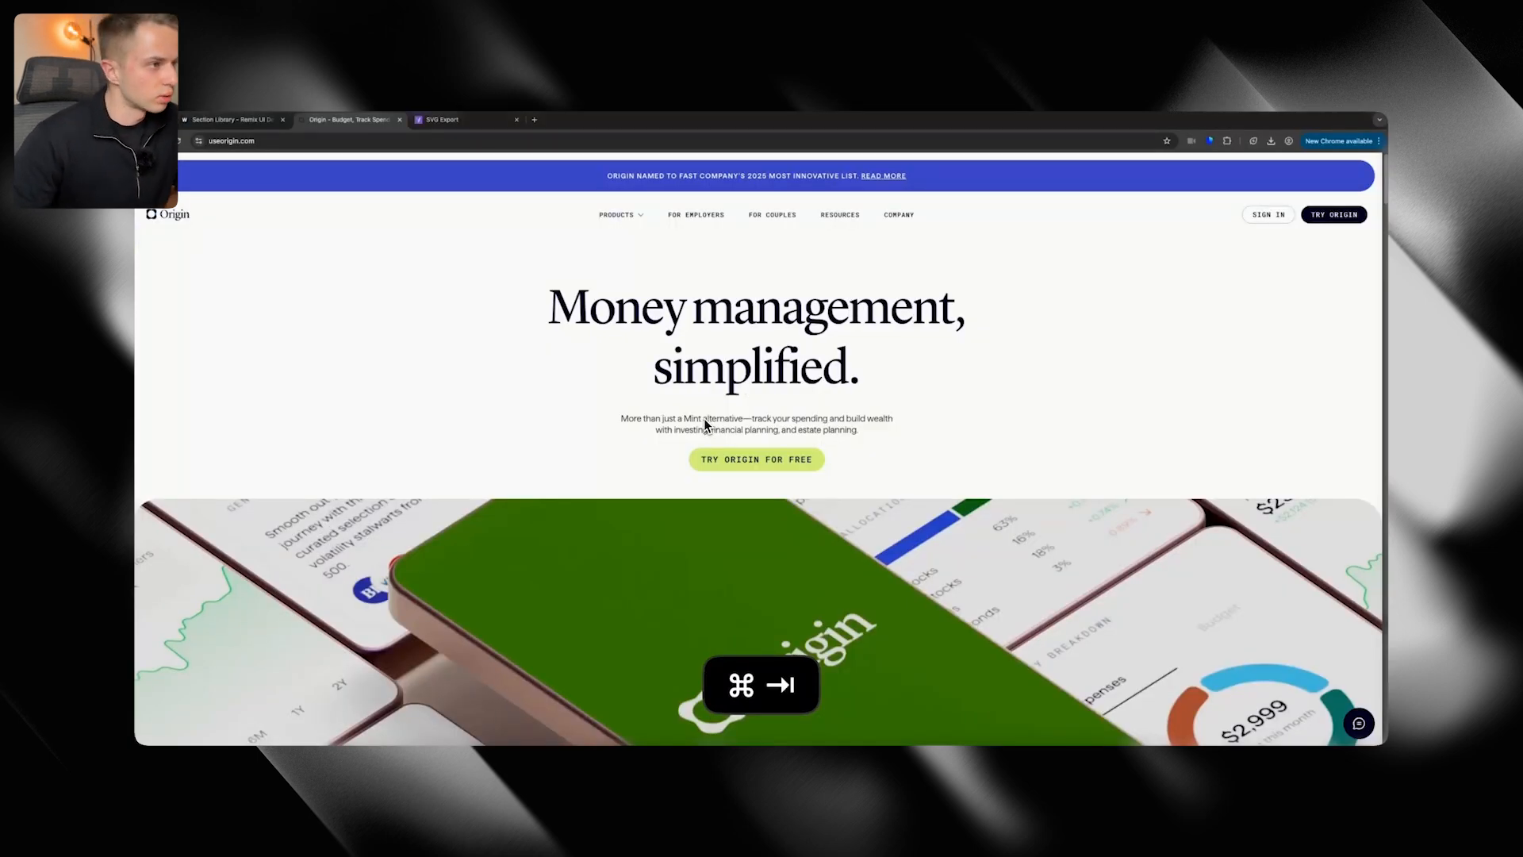
{"action": "key", "text": "super+Tab"}
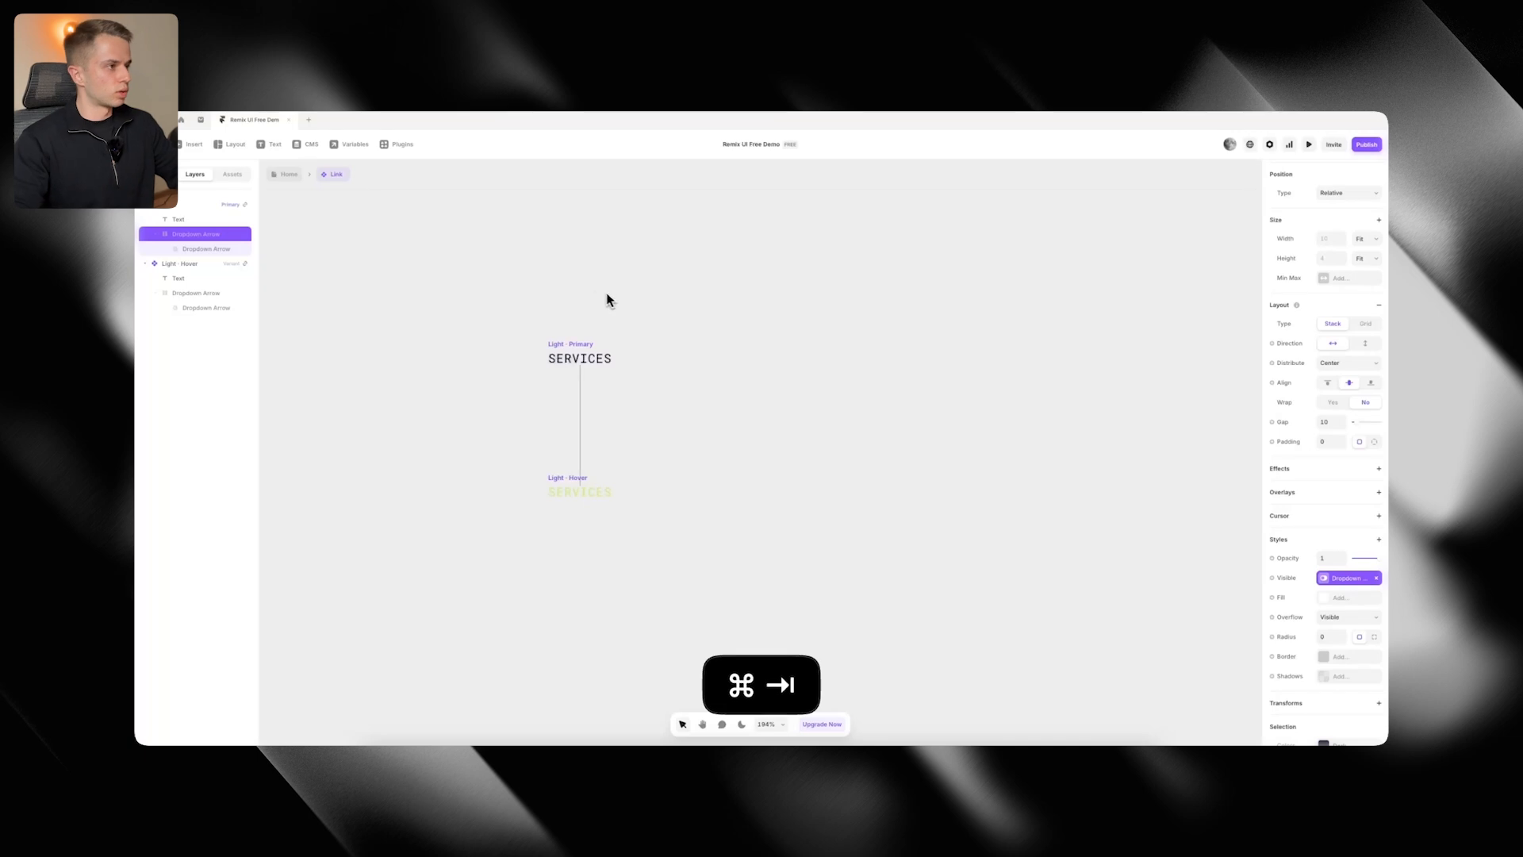
Open the Navigation 1 Light component from the Home page and widen the gap of its Links stack to match the Origin menu
{"action": "left_click", "coordinate": [279, 177]}
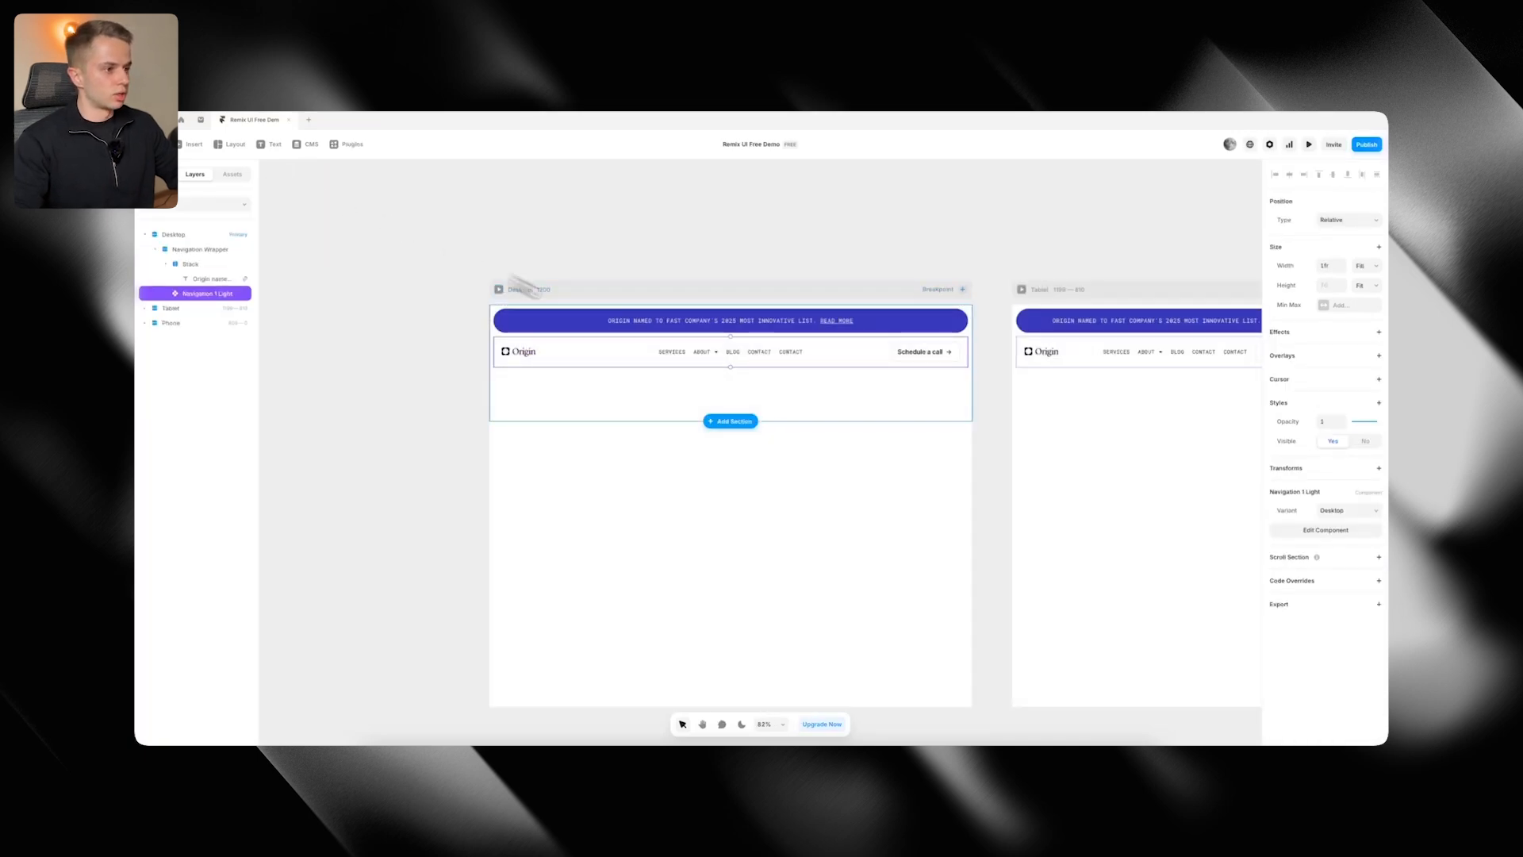
{"action": "double_click", "coordinate": [707, 360]}
{"action": "left_click", "coordinate": [681, 459]}
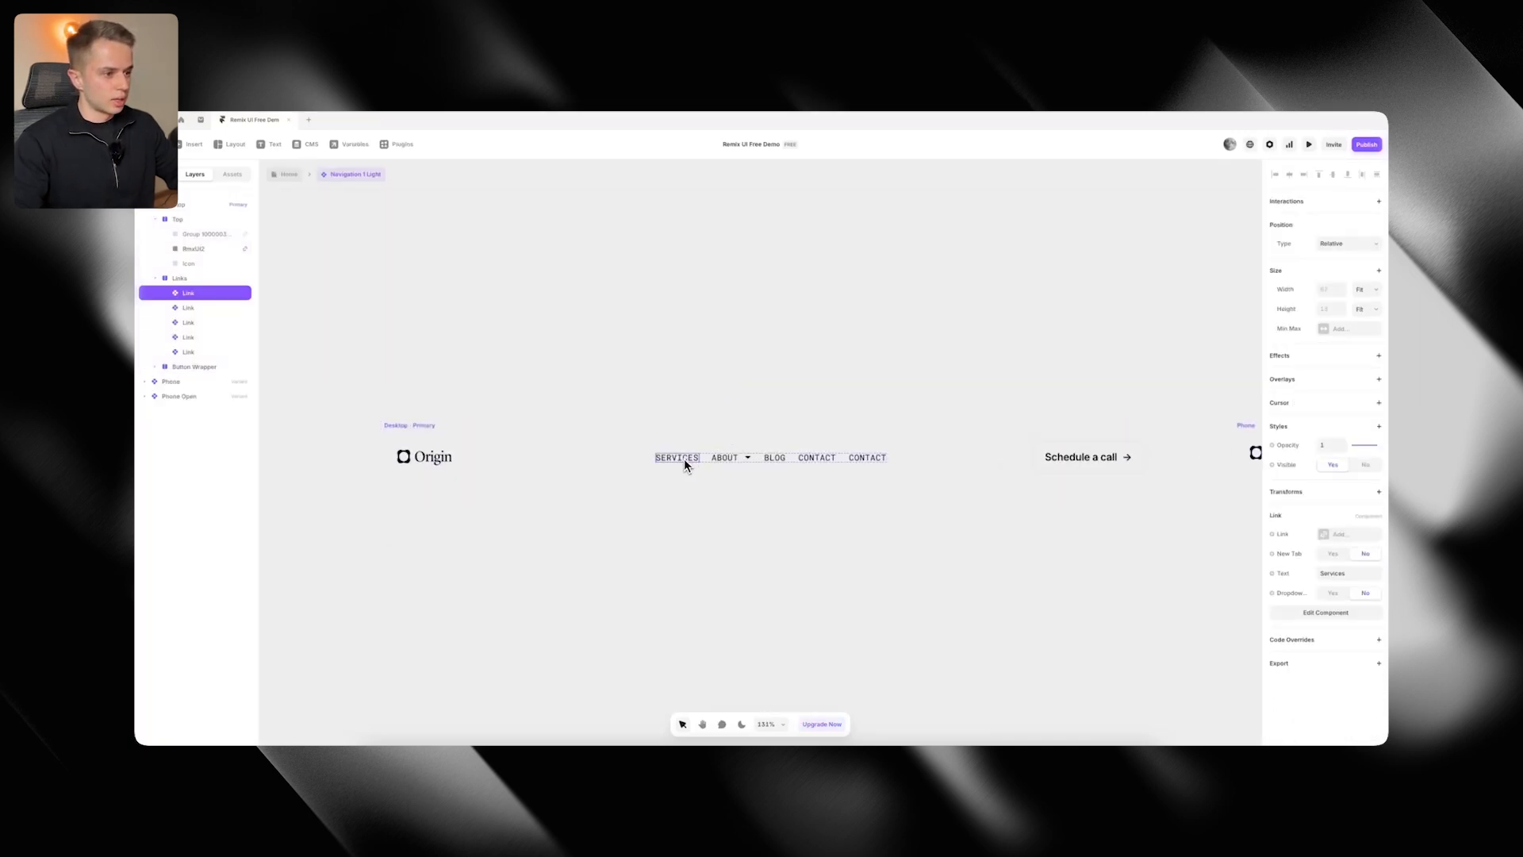
{"action": "key", "text": "super+Tab"}
{"action": "key", "text": "super+Tab"}
{"action": "left_click", "coordinate": [707, 460]}
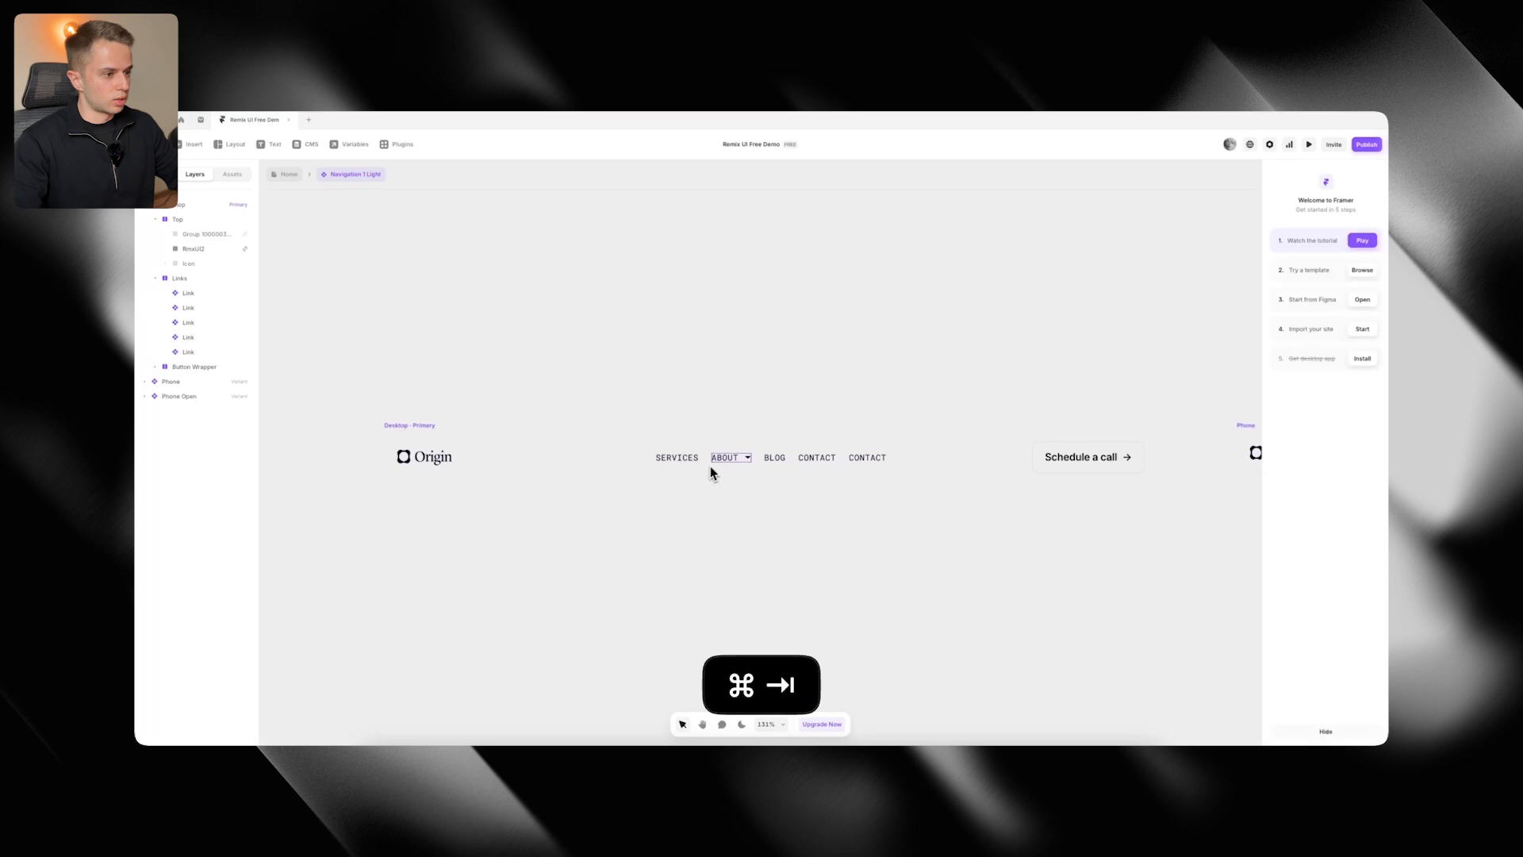
{"action": "key", "text": "super+Tab"}
{"action": "key", "text": "super+Tab"}
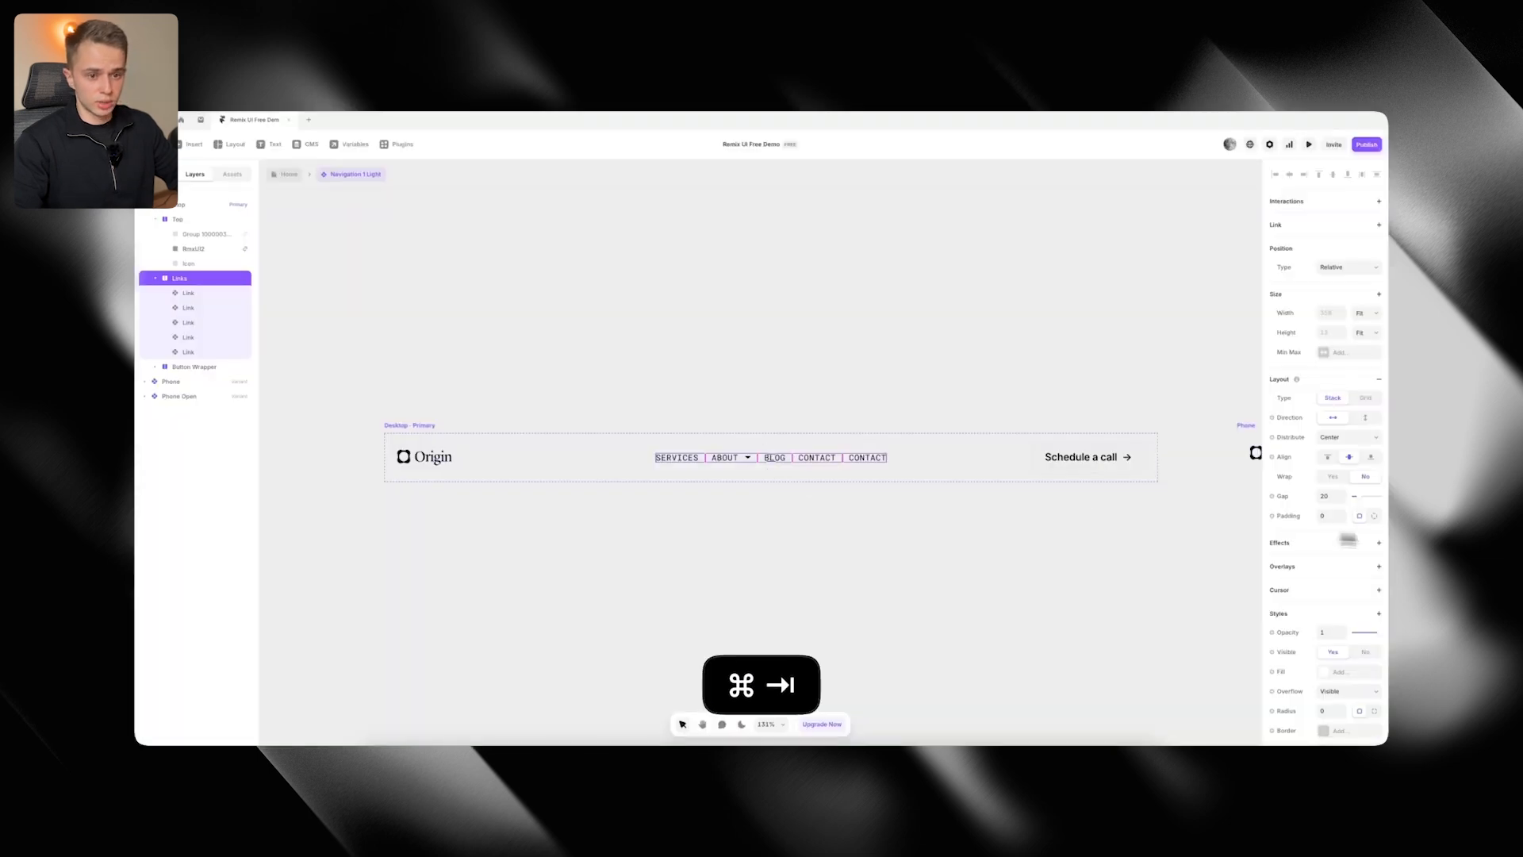
{"action": "key", "text": "Return"}
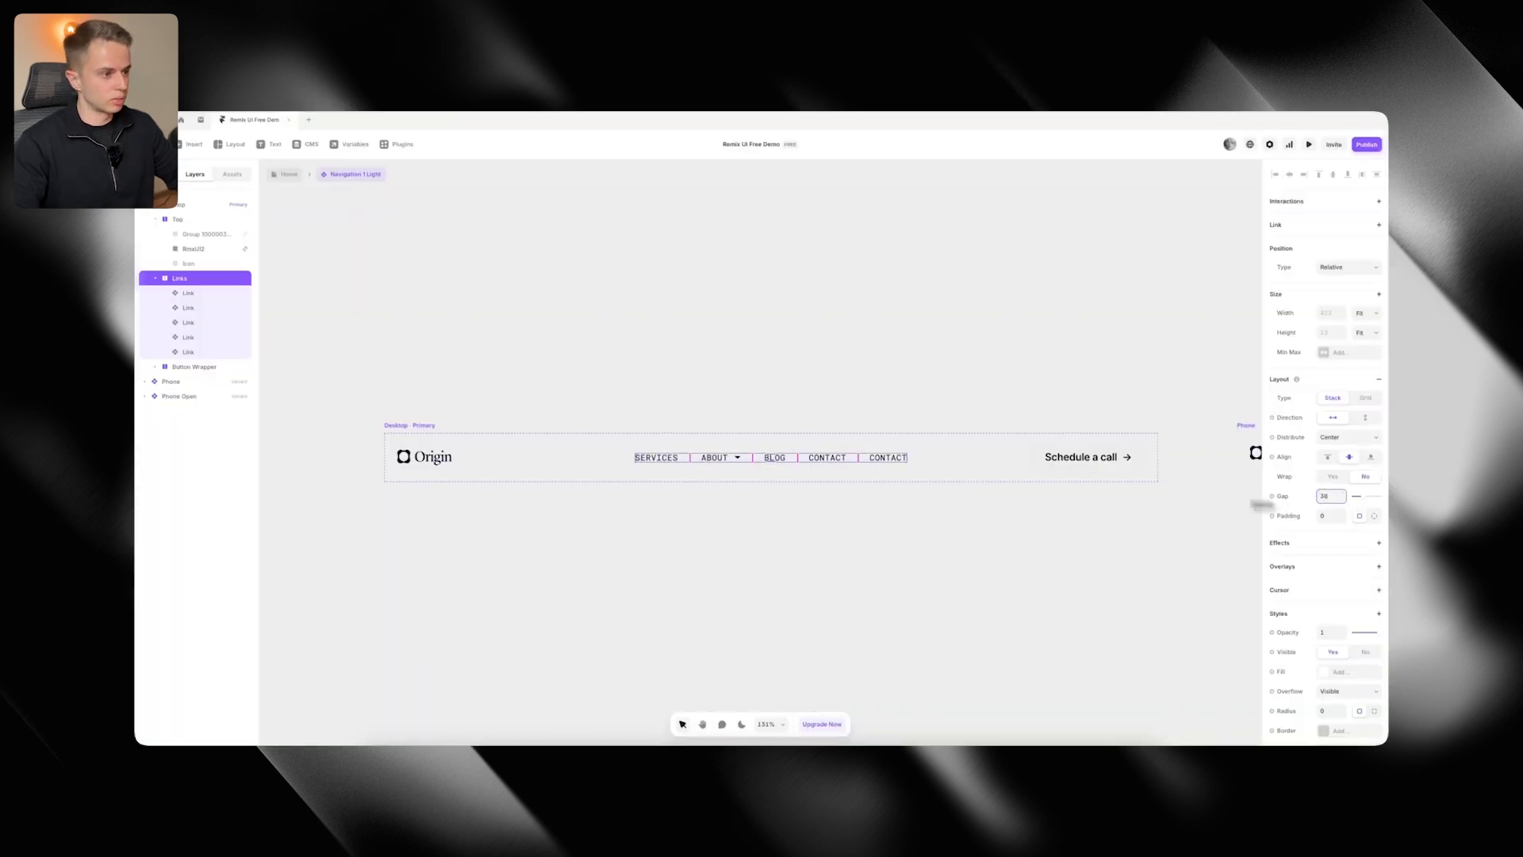
{"action": "left_click", "coordinate": [755, 399]}
{"action": "key", "text": "super+Tab"}
{"action": "key", "text": "super+Tab"}
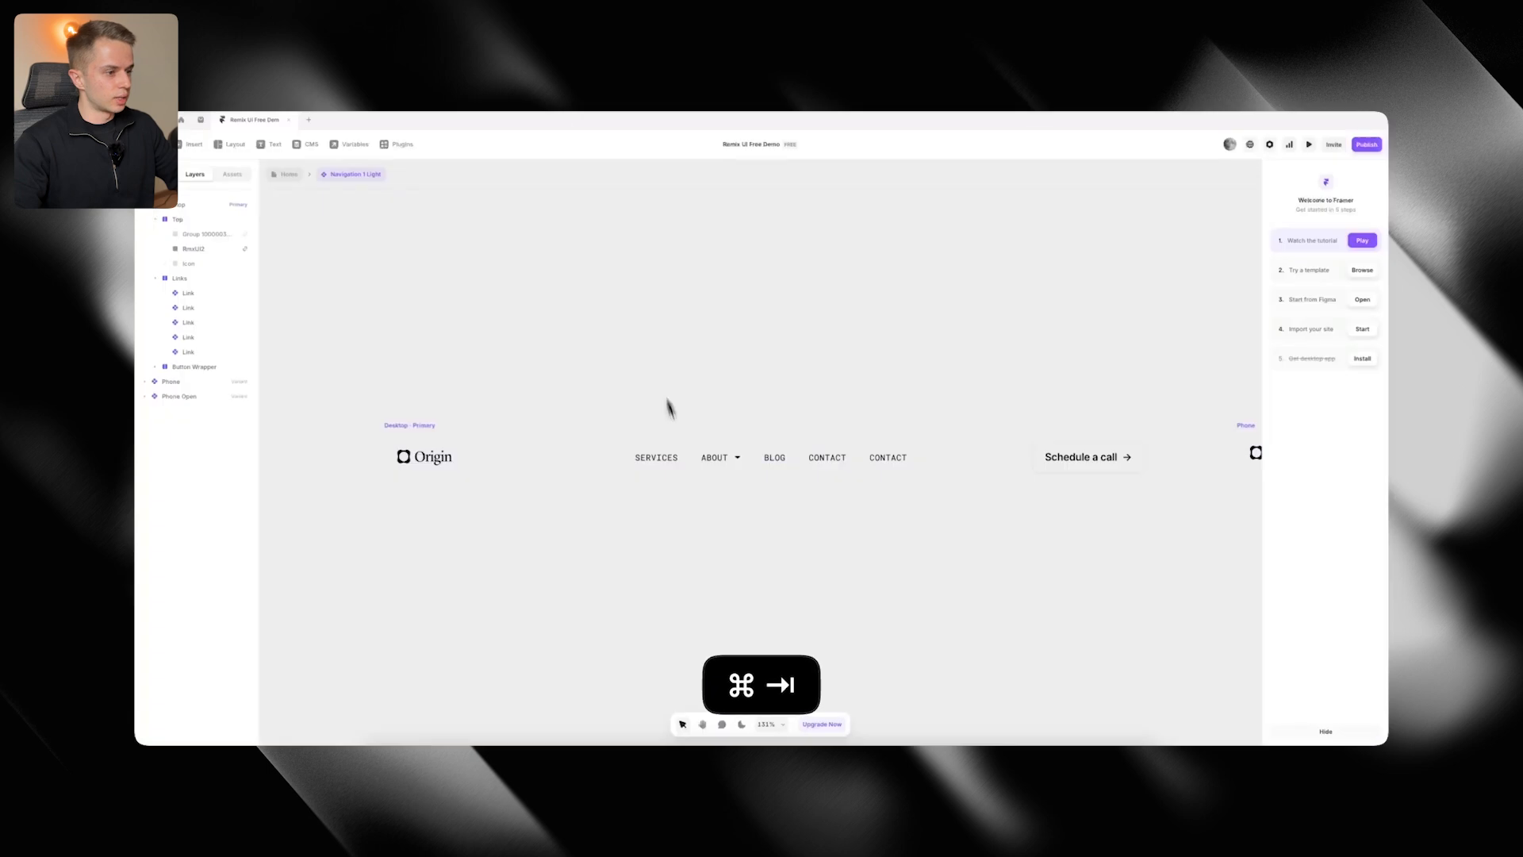
Change the Services link's text to Products and turn on its dropdown arrow
{"action": "left_click", "coordinate": [663, 465]}
{"action": "left_click", "coordinate": [1358, 574]}
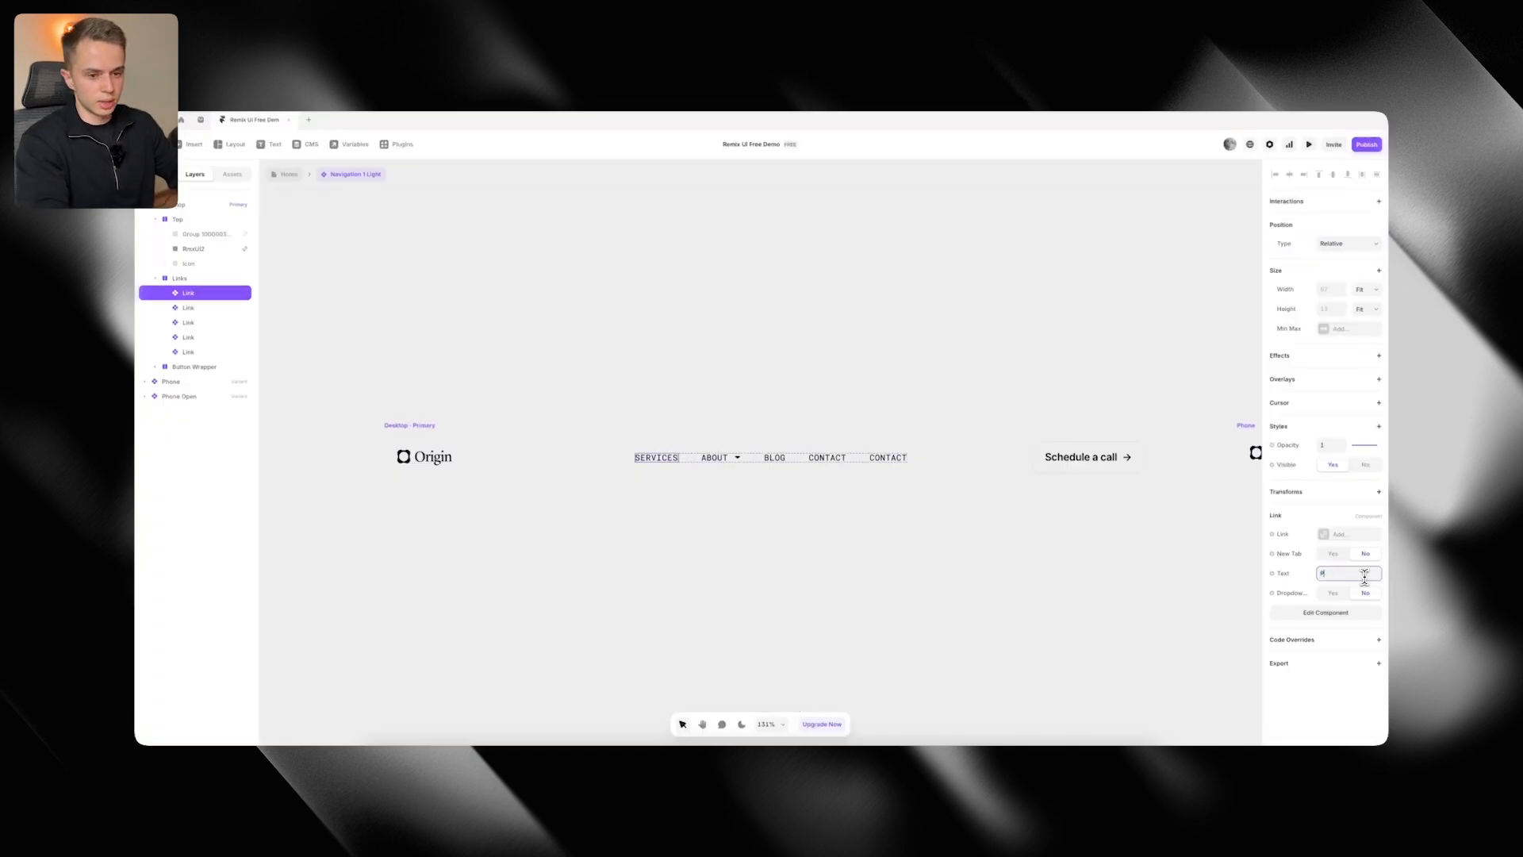
{"action": "type", "text": "Products"}
{"action": "key", "text": "super+Tab"}
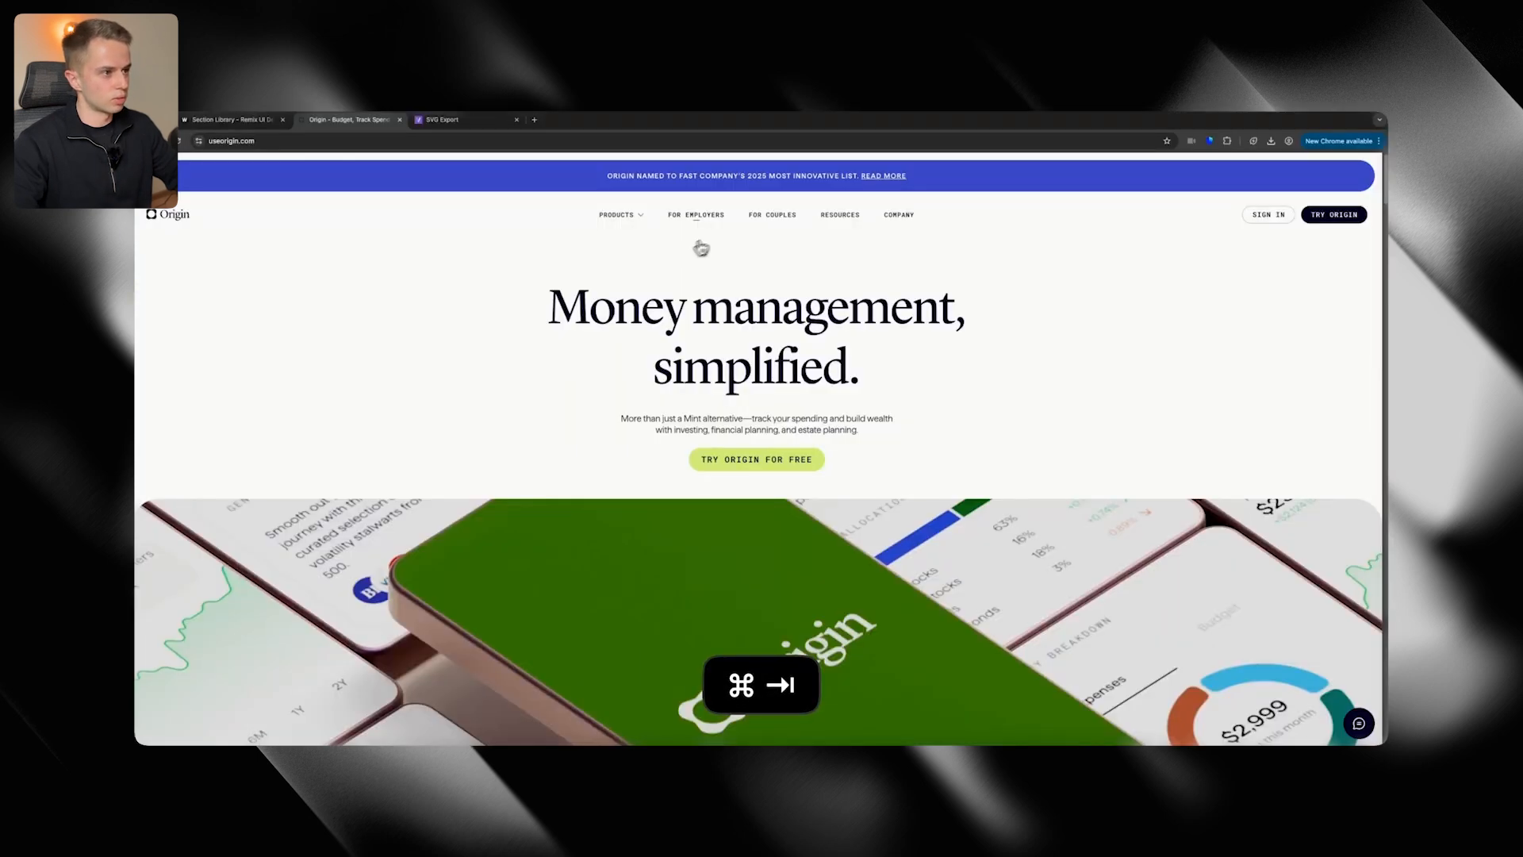
{"action": "key", "text": "super+Tab"}
Turn off the About link's dropdown arrow and change its text to For Employers, following the Origin menu
{"action": "left_click", "coordinate": [747, 460]}
{"action": "left_click", "coordinate": [1365, 592]}
{"action": "left_click", "coordinate": [1347, 574]}
{"action": "key", "text": "super+Tab"}
{"action": "key", "text": "super+Tab"}
{"action": "type", "text": "F"}
{"action": "key", "text": "super+Tab"}
{"action": "key", "text": "super+Tab"}
{"action": "type", "text": "or E"}
{"action": "key", "text": "Right"}
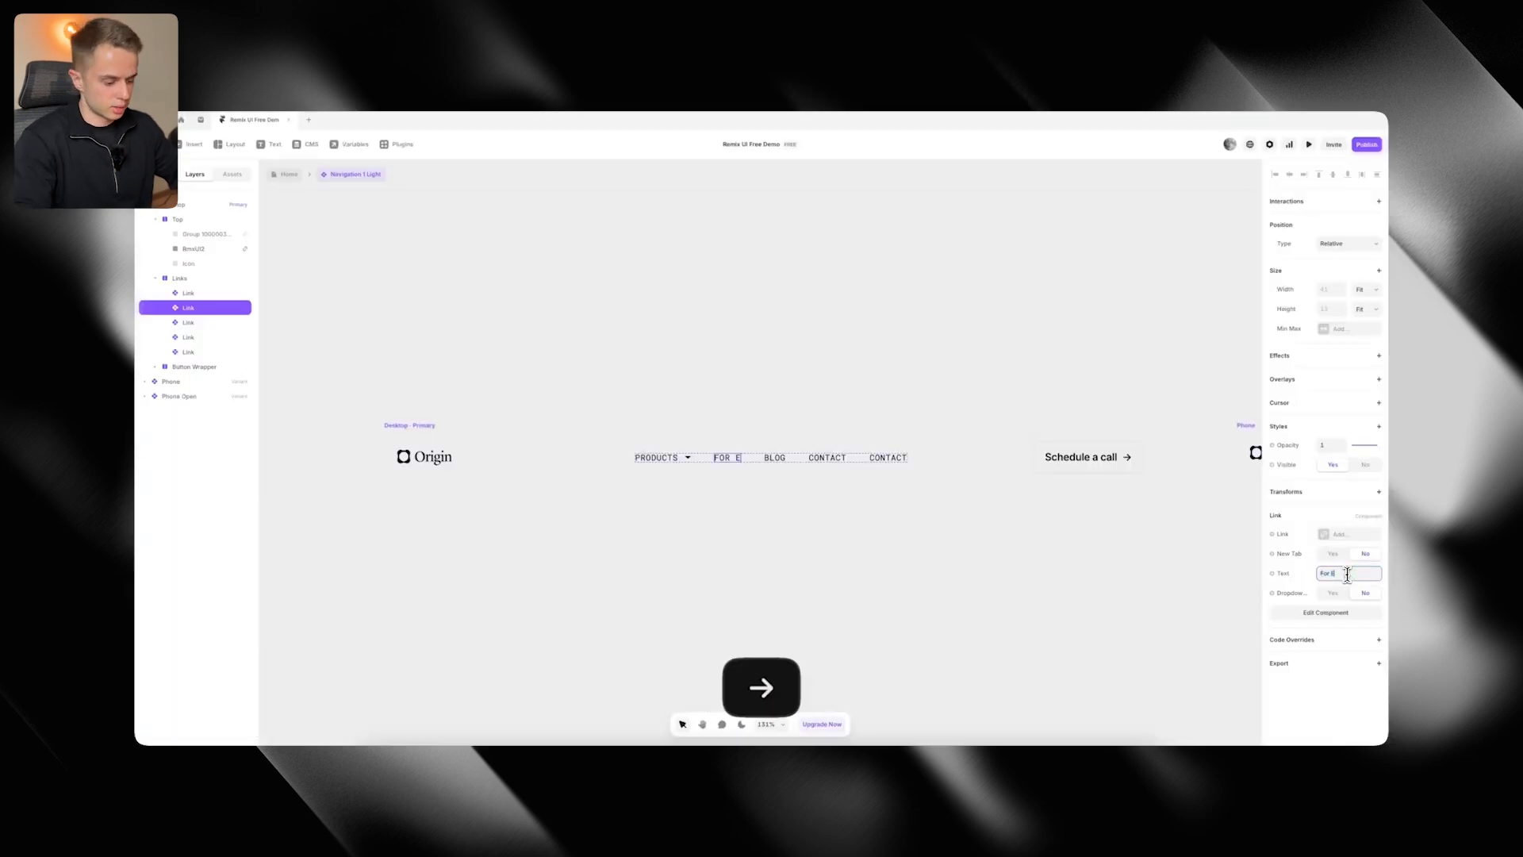
{"action": "type", "text": "mployers"}
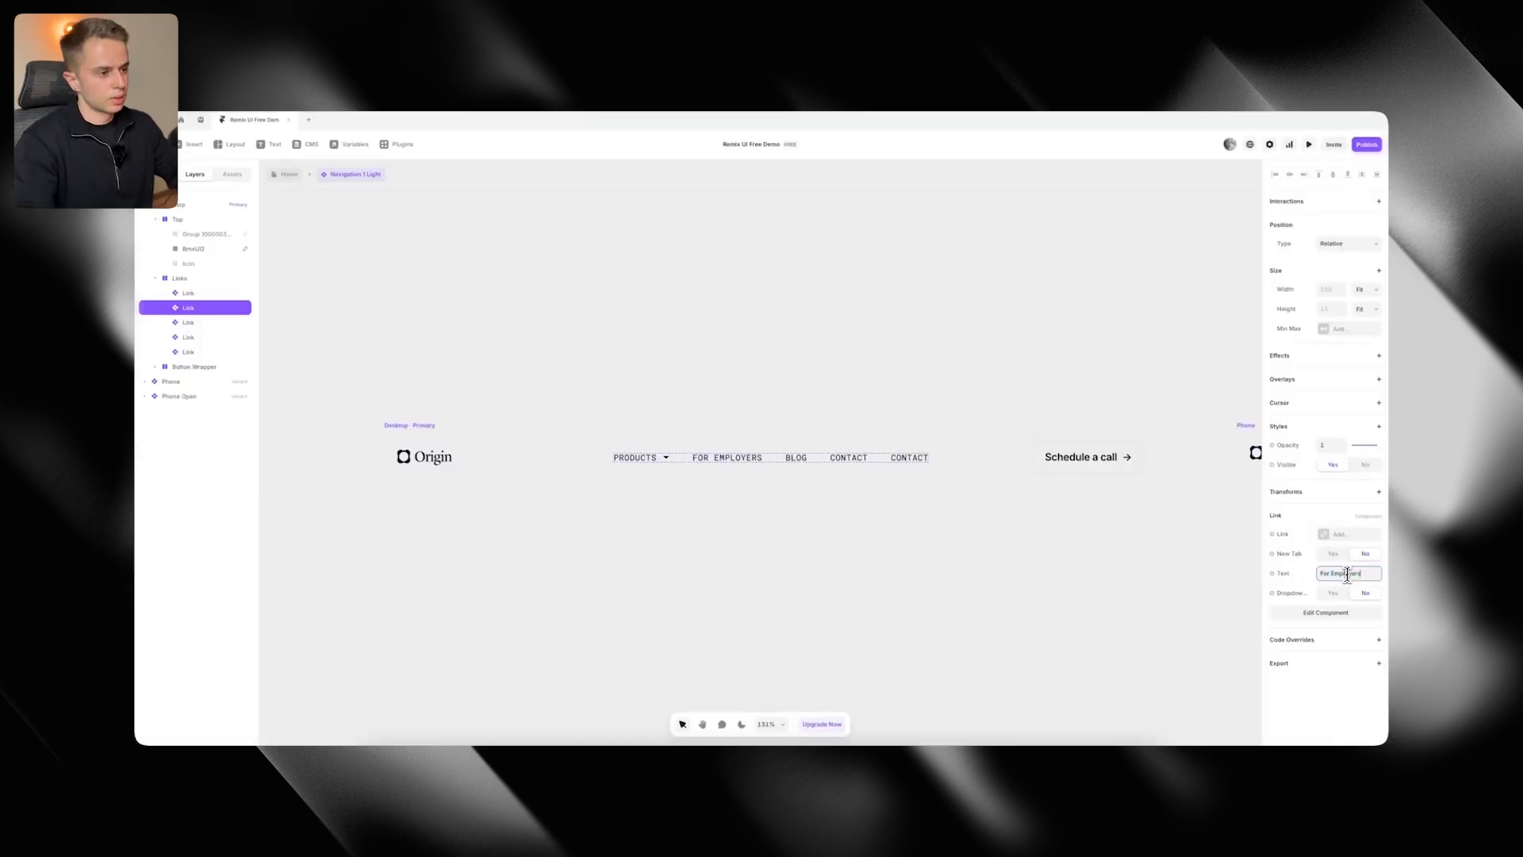
{"action": "key", "text": "super+Tab"}
{"action": "key", "text": "super+Tab"}
Change the Blog link's text to For Couples and check the following menu labels on the Origin site
{"action": "left_click", "coordinate": [798, 458]}
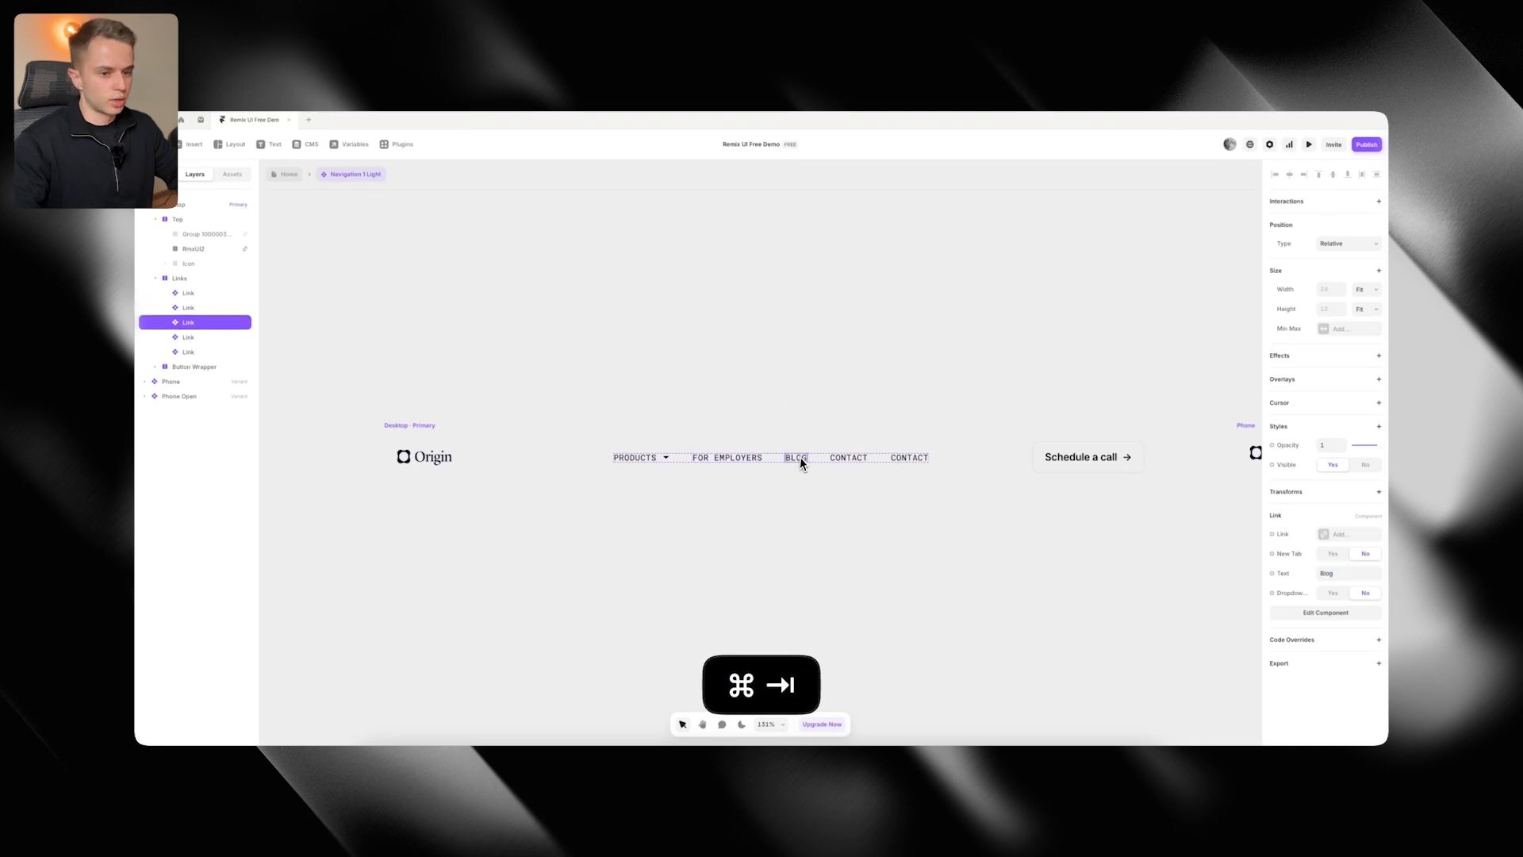
{"action": "left_click", "coordinate": [1349, 574]}
{"action": "type", "text": "For Couples"}
{"action": "key", "text": "super+Tab"}
{"action": "key", "text": "super+Tab"}
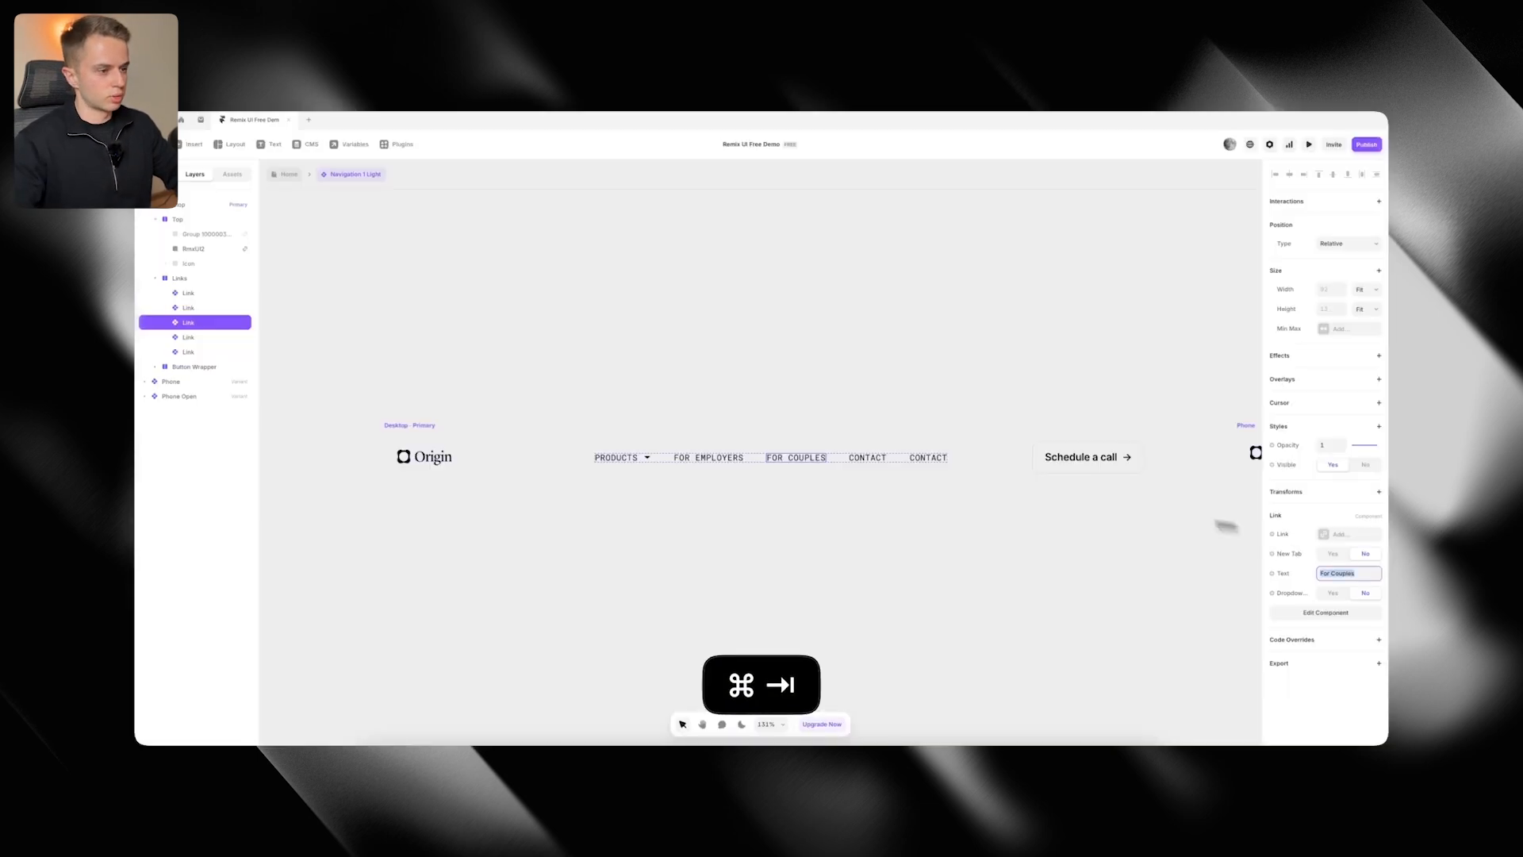
Change the texts of the two Contact links to Resources and Company and compare the menu with the Origin site
{"action": "left_click", "coordinate": [867, 463]}
{"action": "left_click", "coordinate": [1355, 572]}
{"action": "type", "text": "Resources"}
{"action": "left_click", "coordinate": [940, 458]}
{"action": "left_click", "coordinate": [1329, 573]}
{"action": "type", "text": "C"}
{"action": "left_click", "coordinate": [806, 302]}
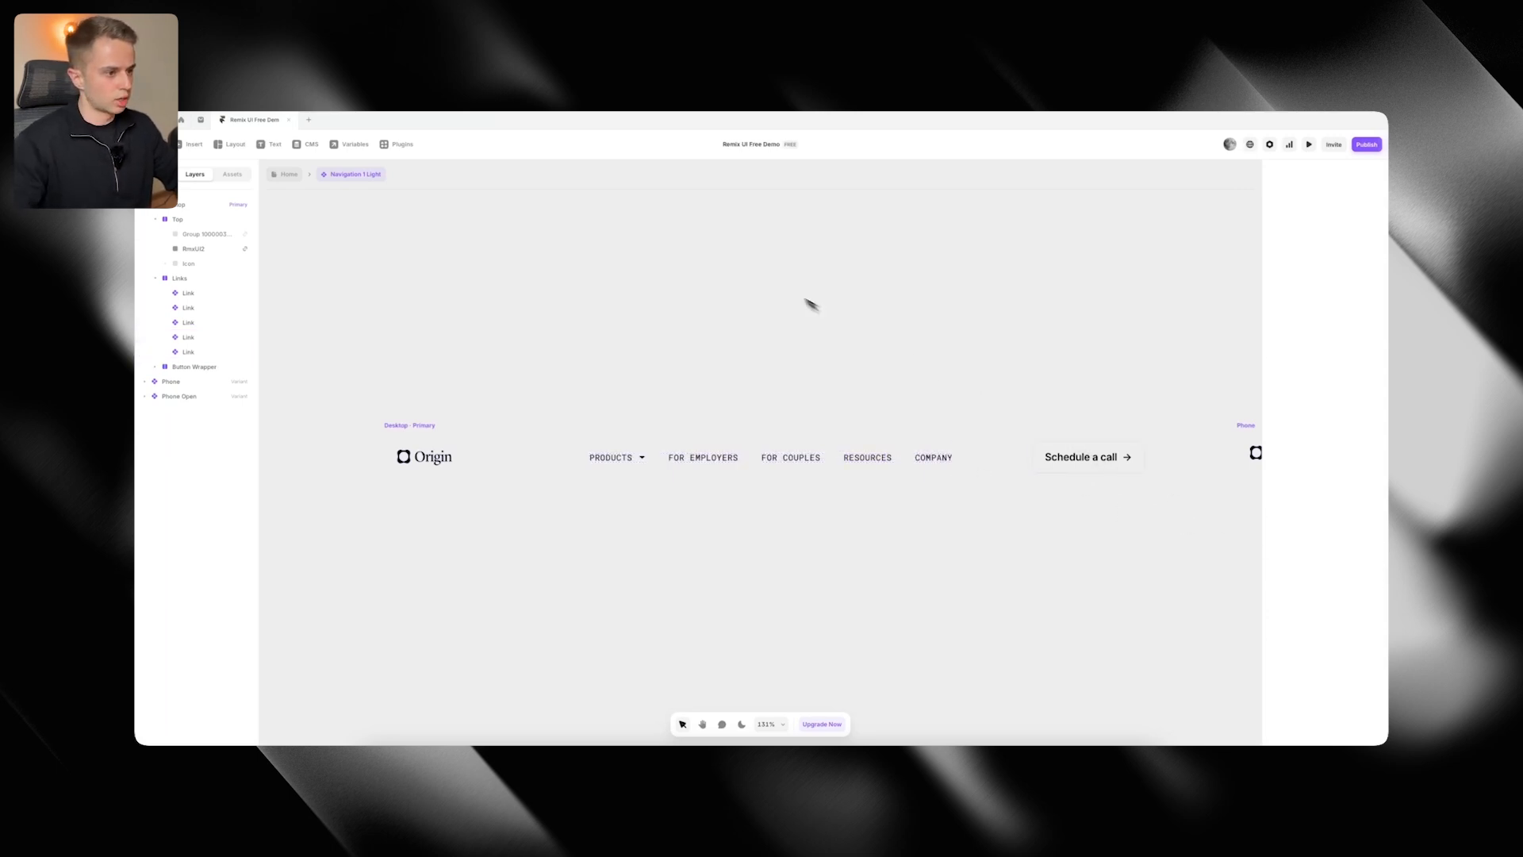
{"action": "key", "text": "super+Tab"}
{"action": "key", "text": "super+Tab"}
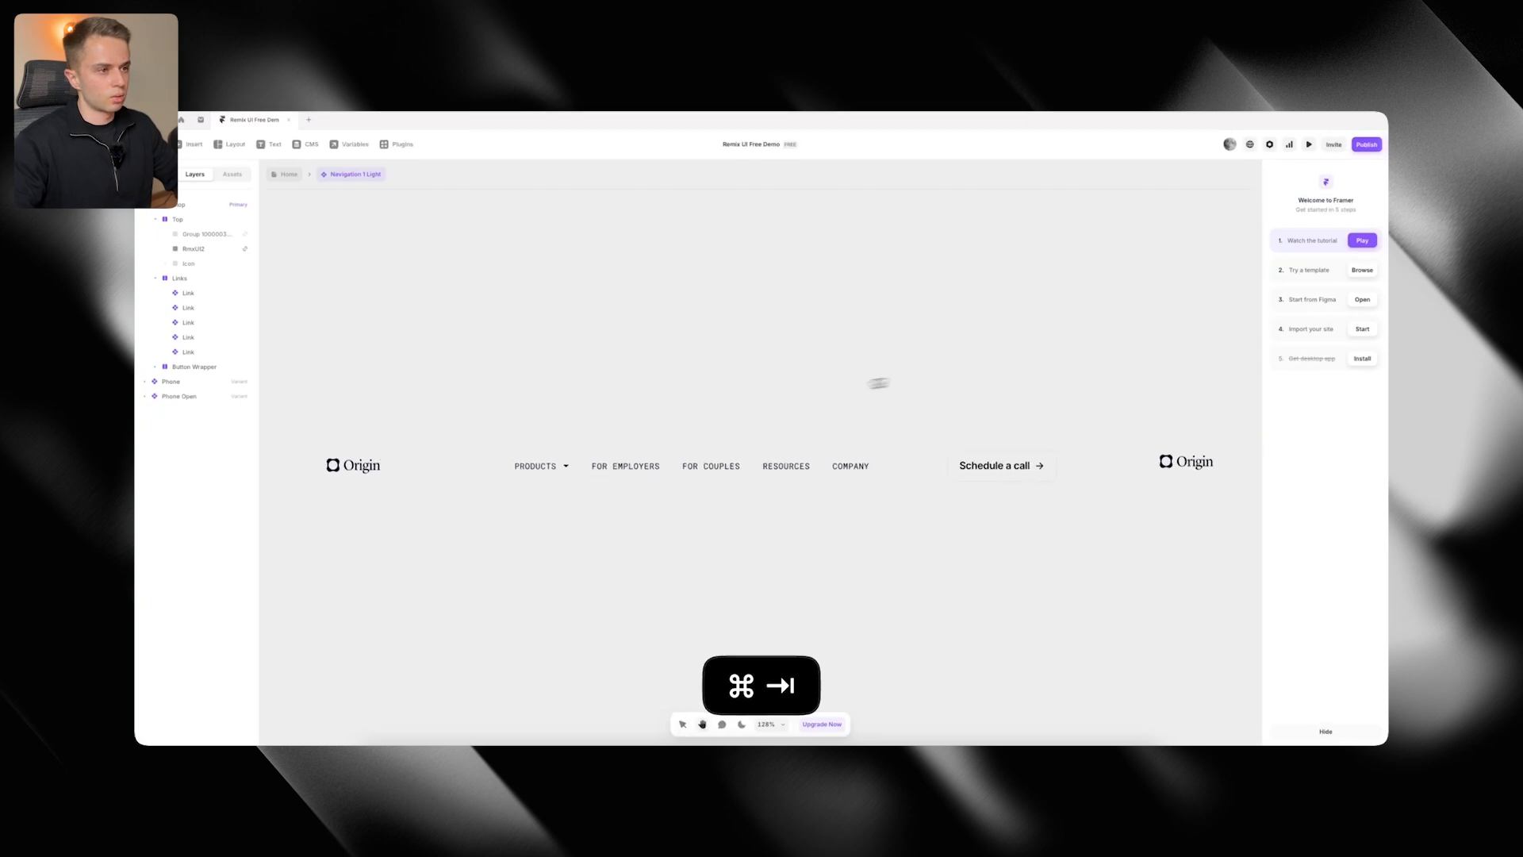
Open the Schedule a call button's component and delete its Light and Light Hover variants
{"action": "key", "text": "super+Tab"}
{"action": "key", "text": "super+Tab"}
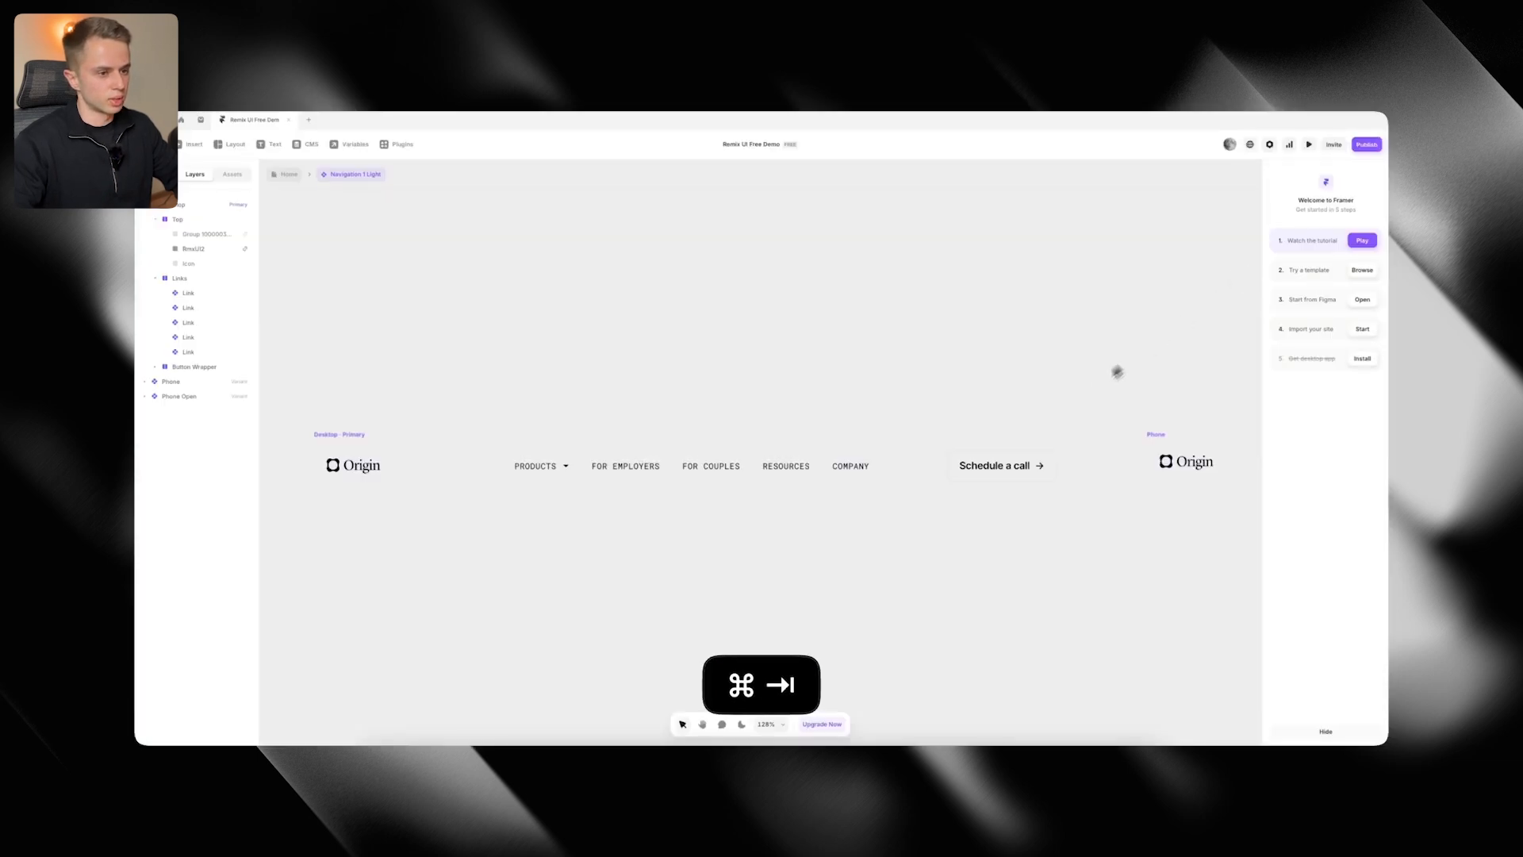
{"action": "left_click", "coordinate": [1002, 465]}
{"action": "double_click", "coordinate": [1002, 464]}
{"action": "left_click", "coordinate": [799, 474]}
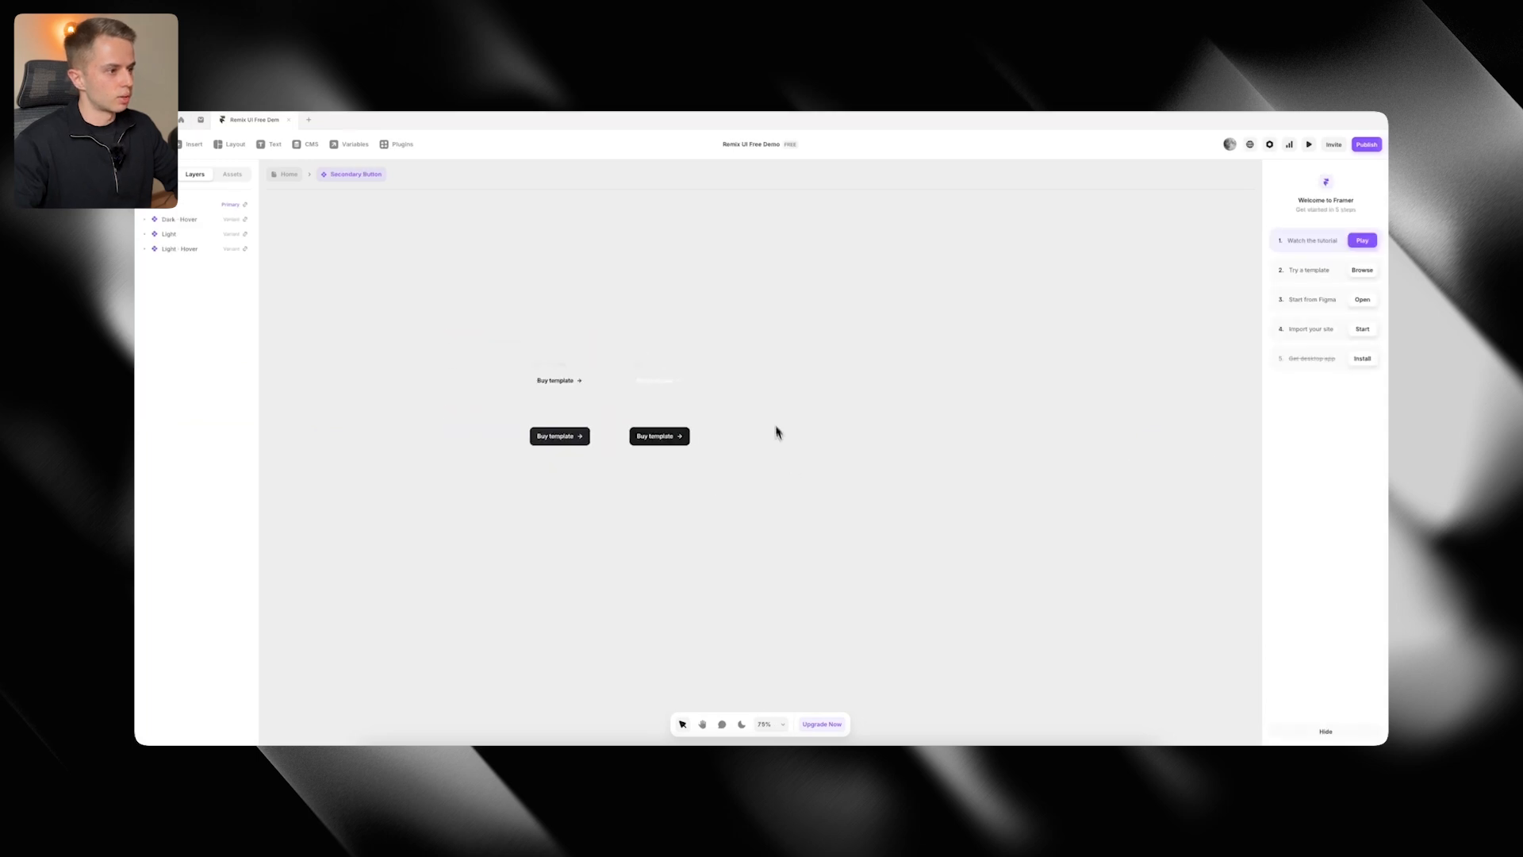
{"action": "left_click_drag", "start_coordinate": [666, 376], "coordinate": [945, 635]}
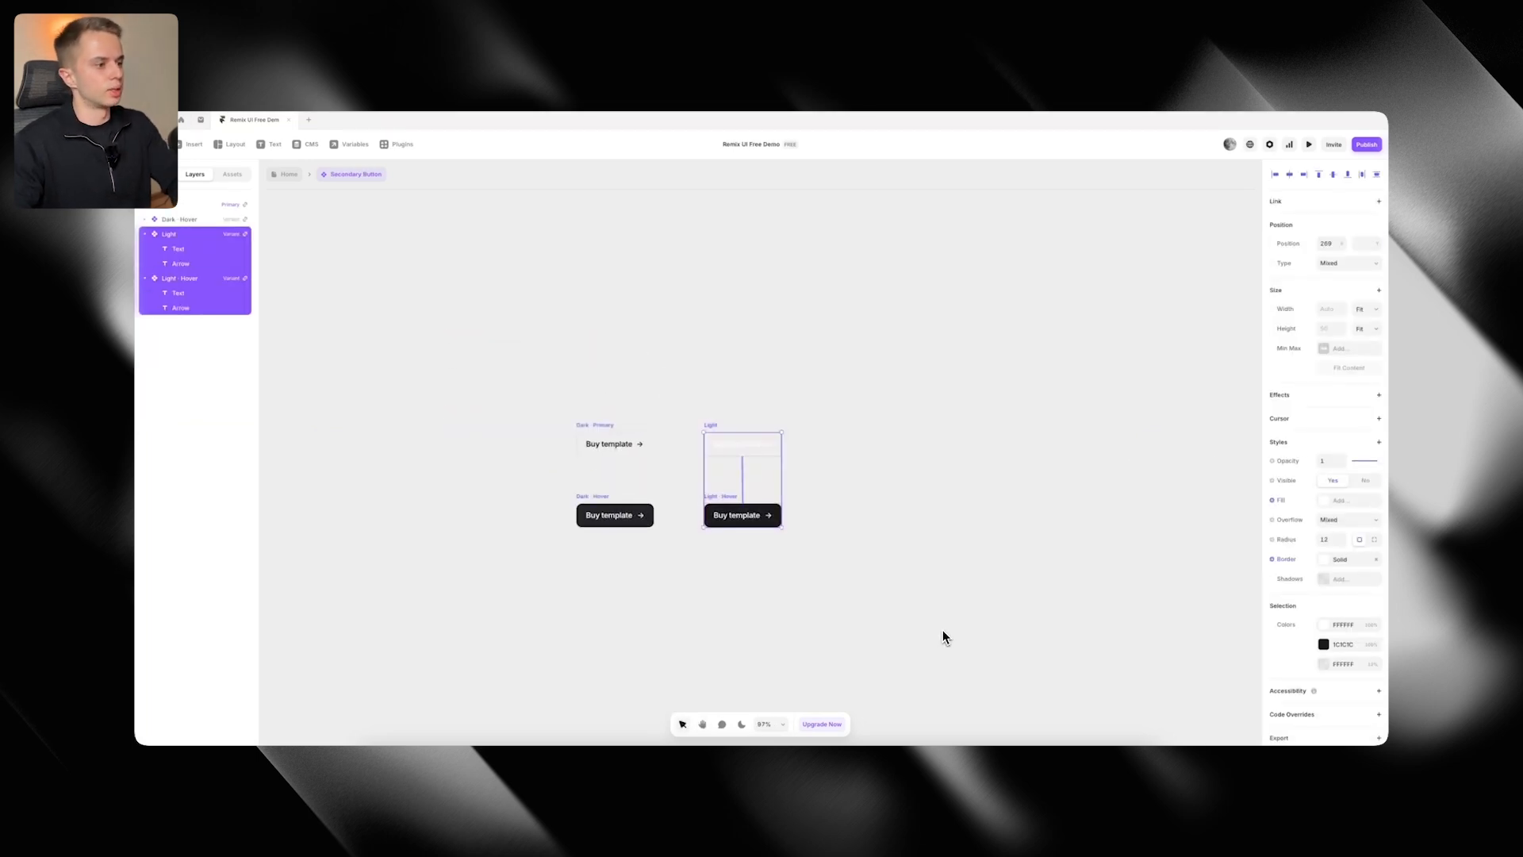
{"action": "key", "text": "BackSpace"}
Apply the CTA text style to the label of the Dark Primary button and compare it with the Origin buttons
{"action": "key", "text": "super+Tab"}
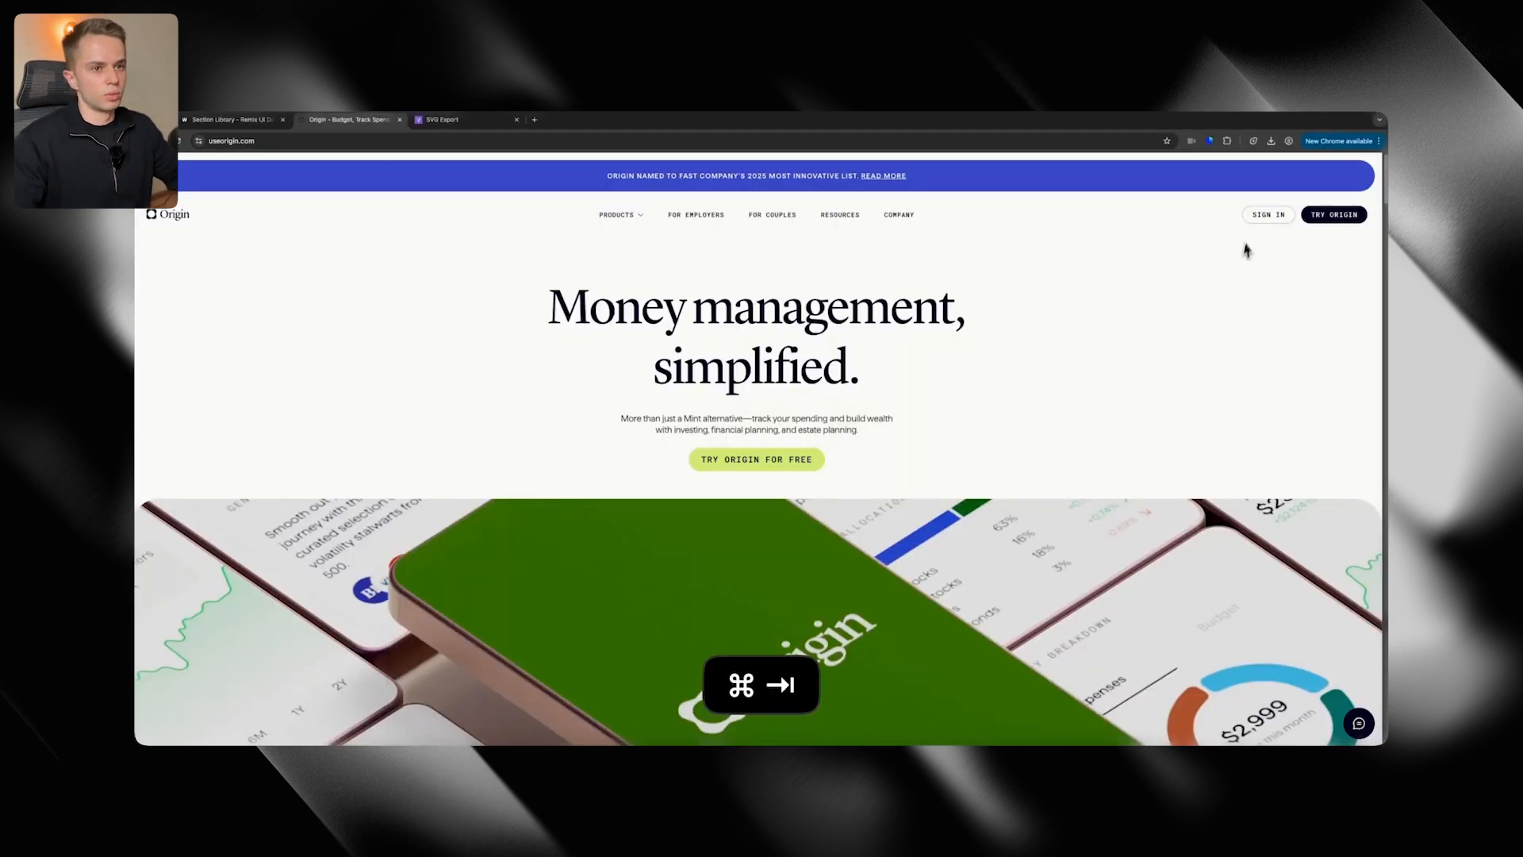
{"action": "key", "text": "super+Tab"}
{"action": "double_click", "coordinate": [616, 446]}
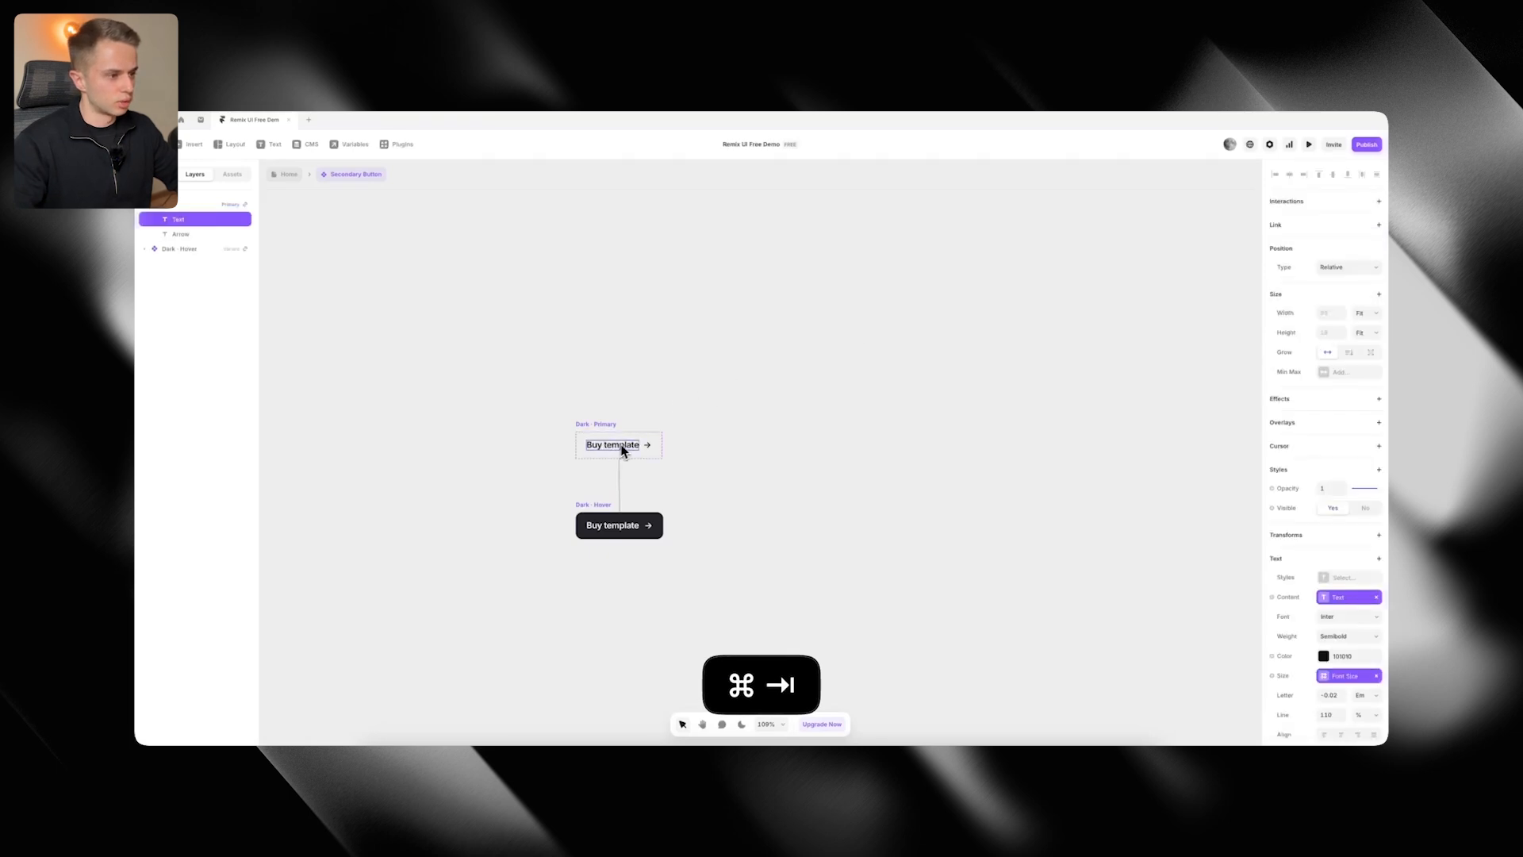
{"action": "left_click", "coordinate": [1346, 579]}
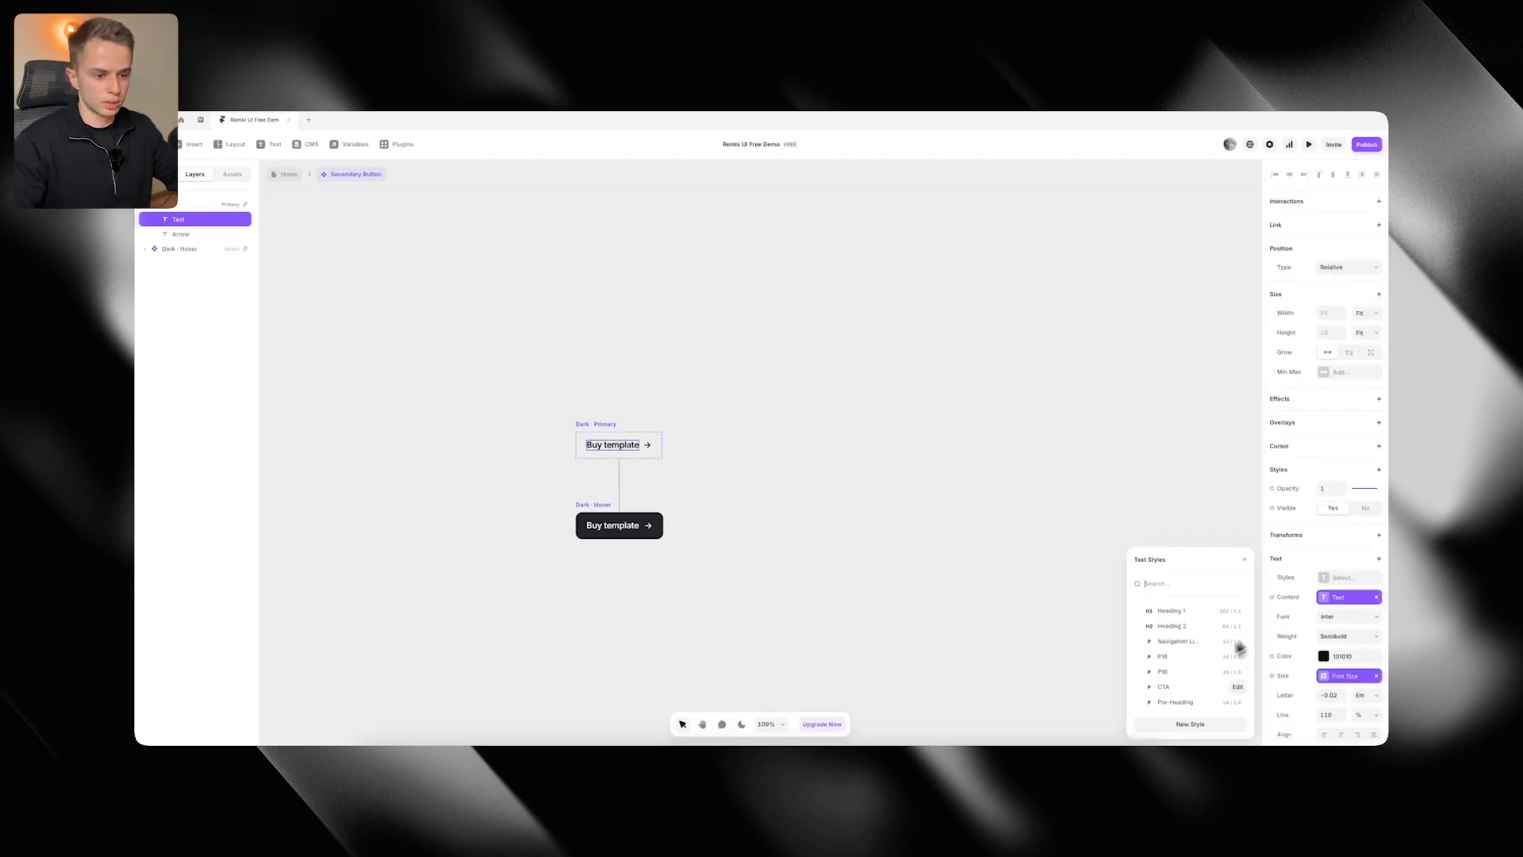
{"action": "left_click", "coordinate": [1163, 687]}
{"action": "left_click", "coordinate": [944, 595]}
{"action": "key", "text": "super+Tab"}
{"action": "key", "text": "super+Tab"}
In the CTA text style, set the letter spacing to 0.017 em and the transform to uppercase
{"action": "double_click", "coordinate": [667, 450]}
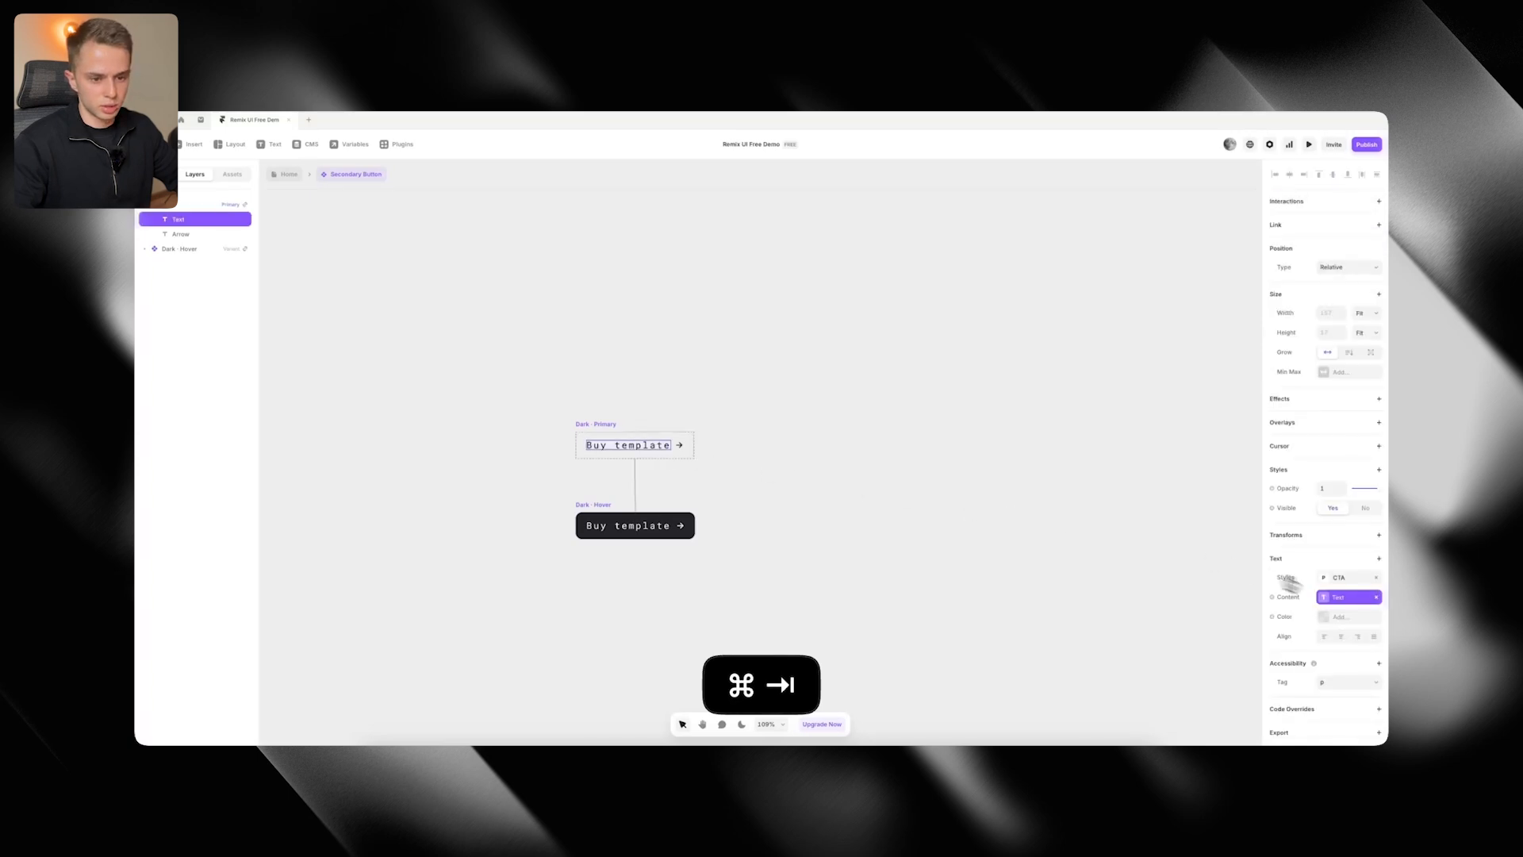
{"action": "left_click", "coordinate": [1329, 580]}
{"action": "left_click", "coordinate": [1232, 687]}
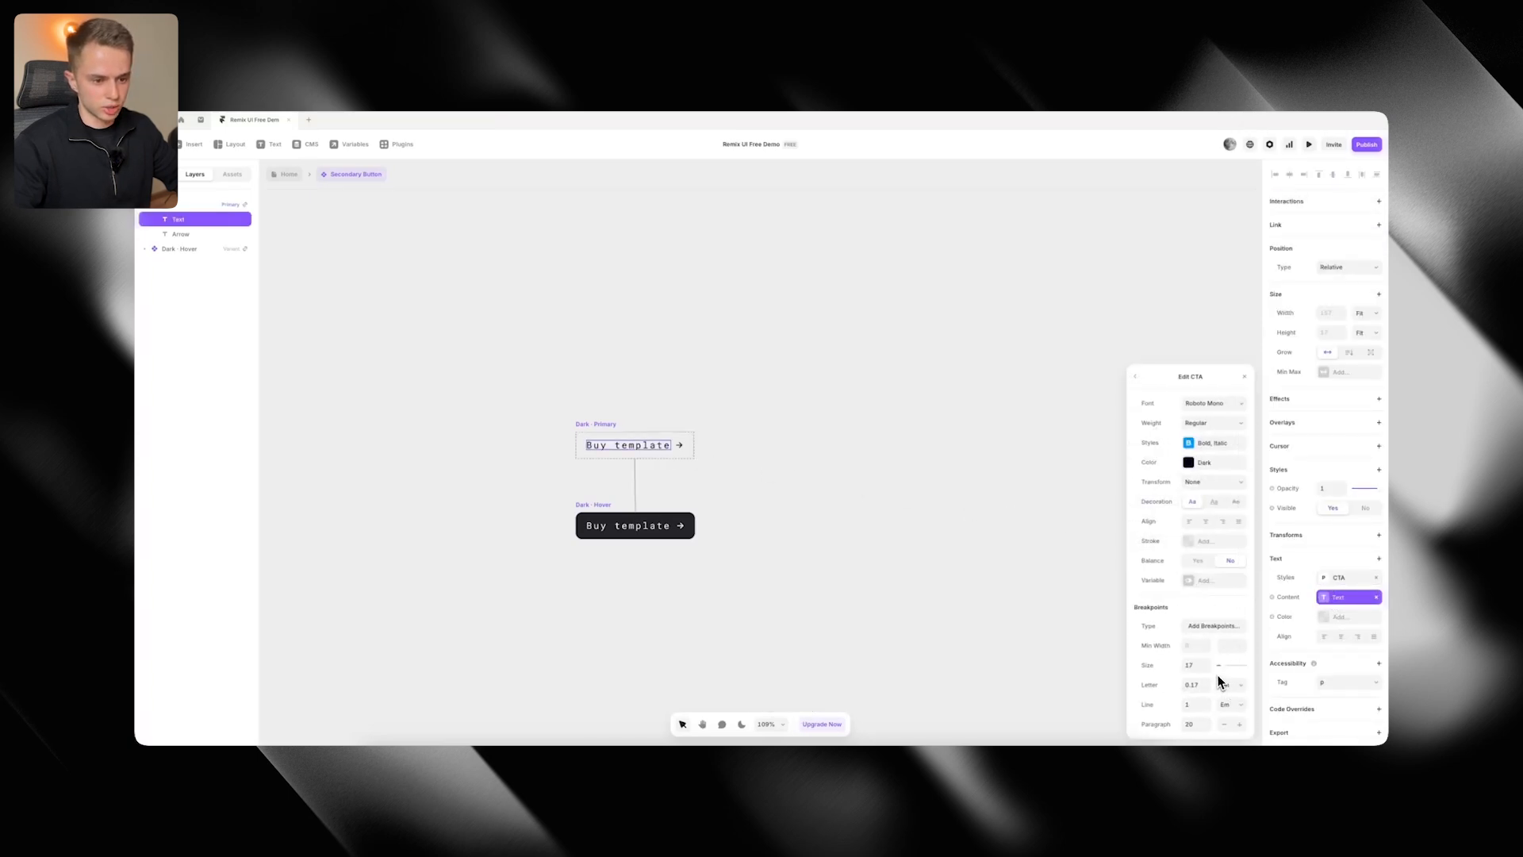
{"action": "left_click", "coordinate": [1194, 687]}
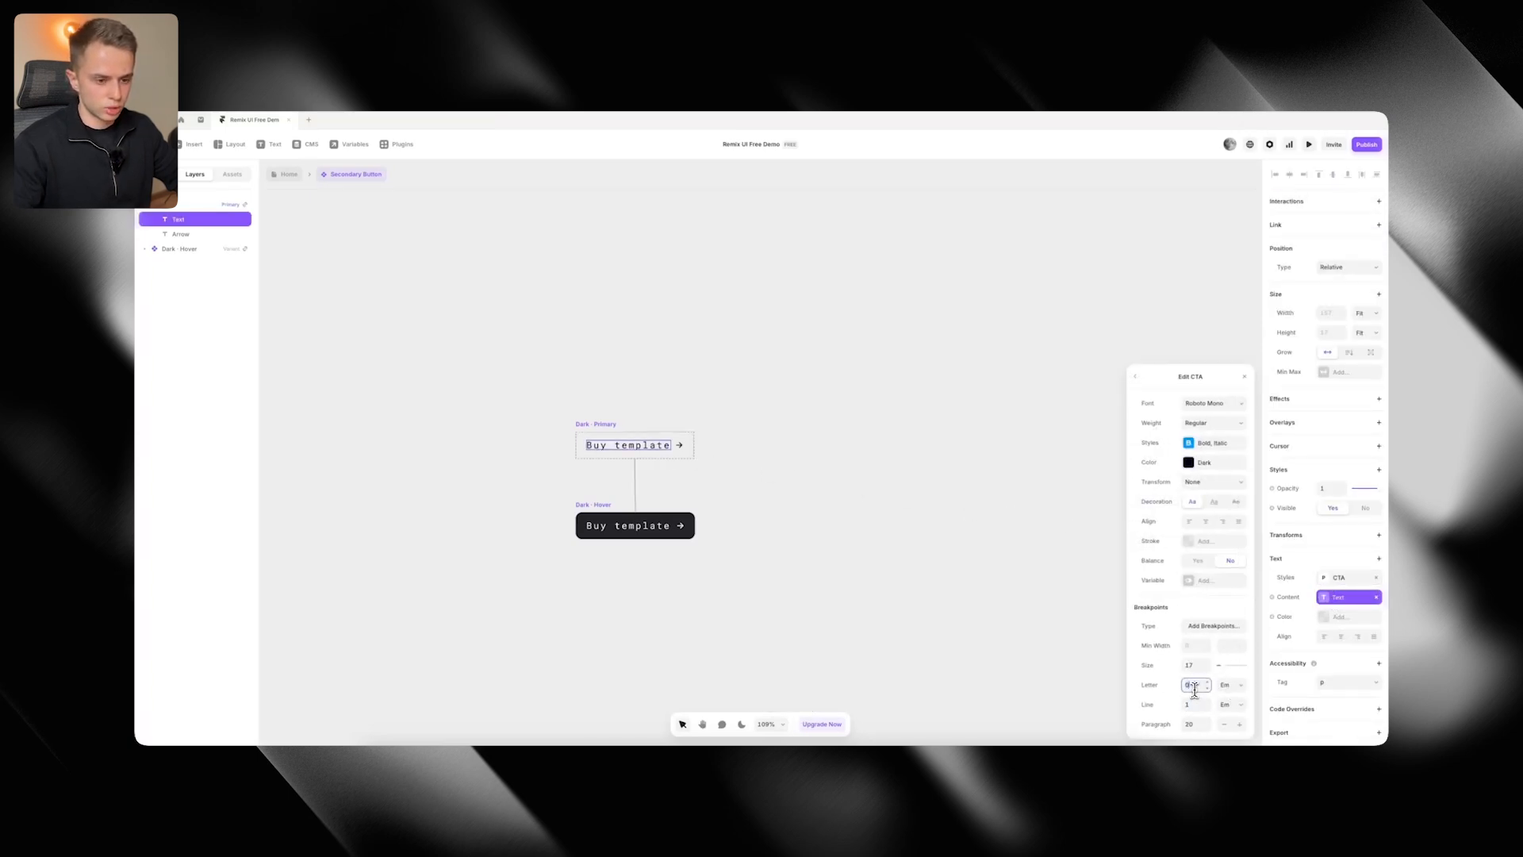
{"action": "key", "text": "super+Tab"}
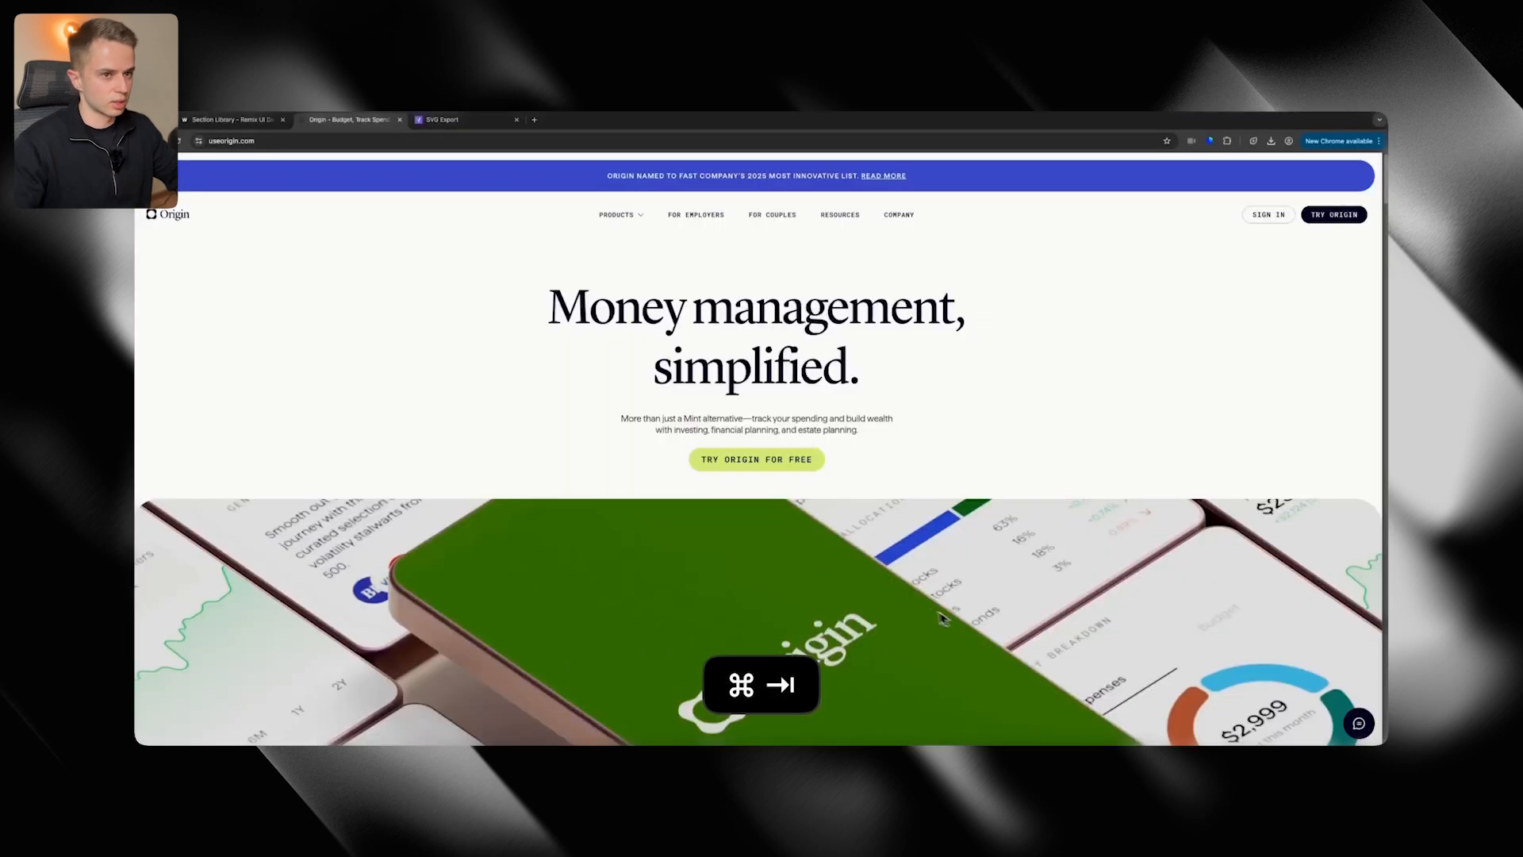
{"action": "key", "text": "super+Tab"}
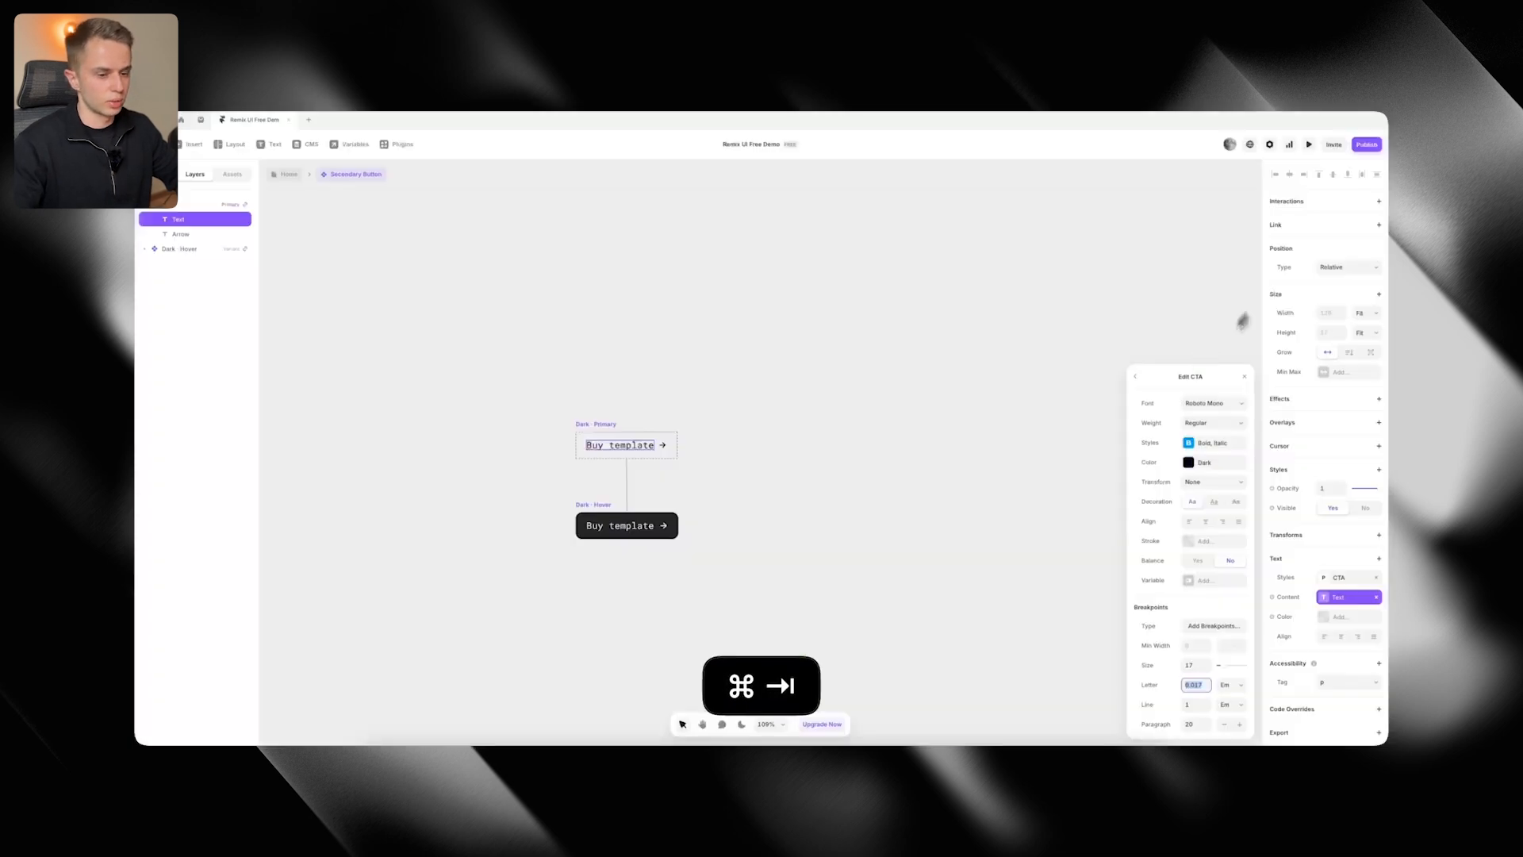
{"action": "left_click", "coordinate": [1222, 485]}
{"action": "left_click", "coordinate": [1221, 501]}
{"action": "left_click", "coordinate": [838, 434]}
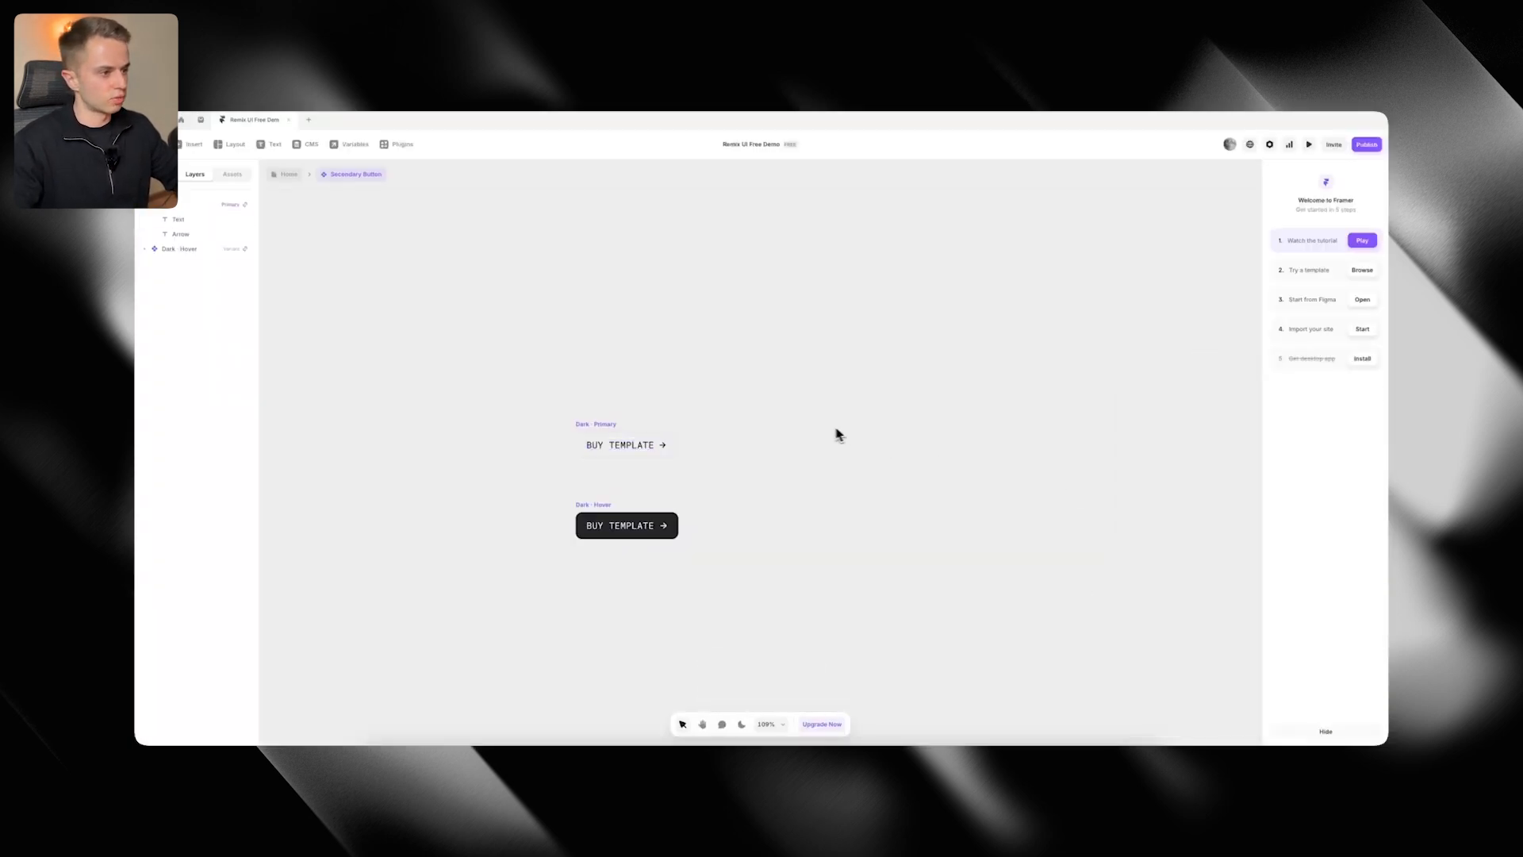
Delete the arrow icon from the Dark Primary button and compare the button with the Origin site
{"action": "key", "text": "super+Tab"}
{"action": "key", "text": "super+Tab"}
{"action": "key", "text": "BackSpace"}
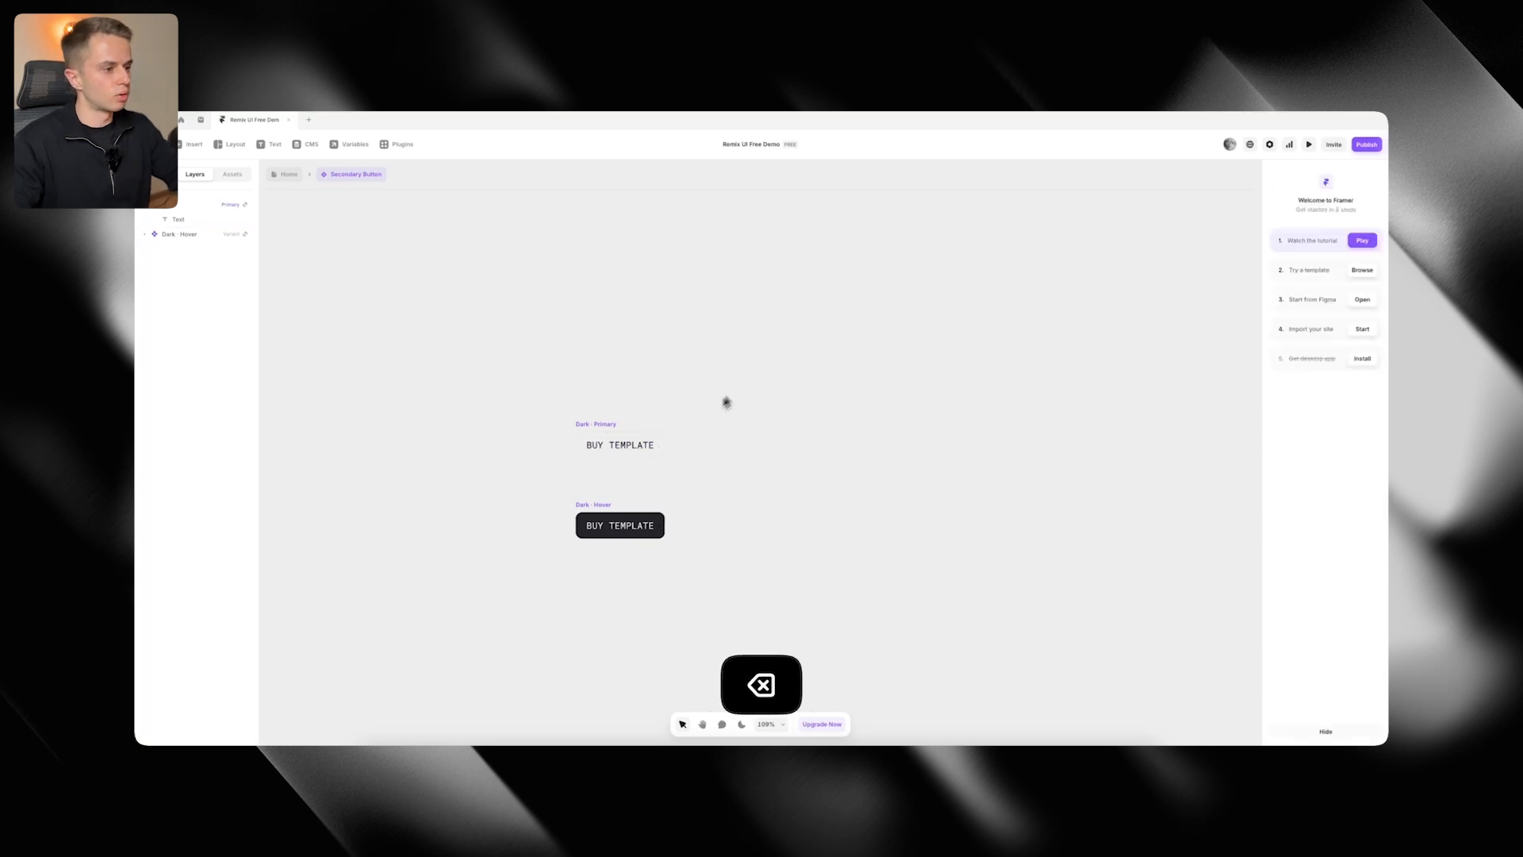
{"action": "key", "text": "super+Tab"}
{"action": "key", "text": "super+Tab"}
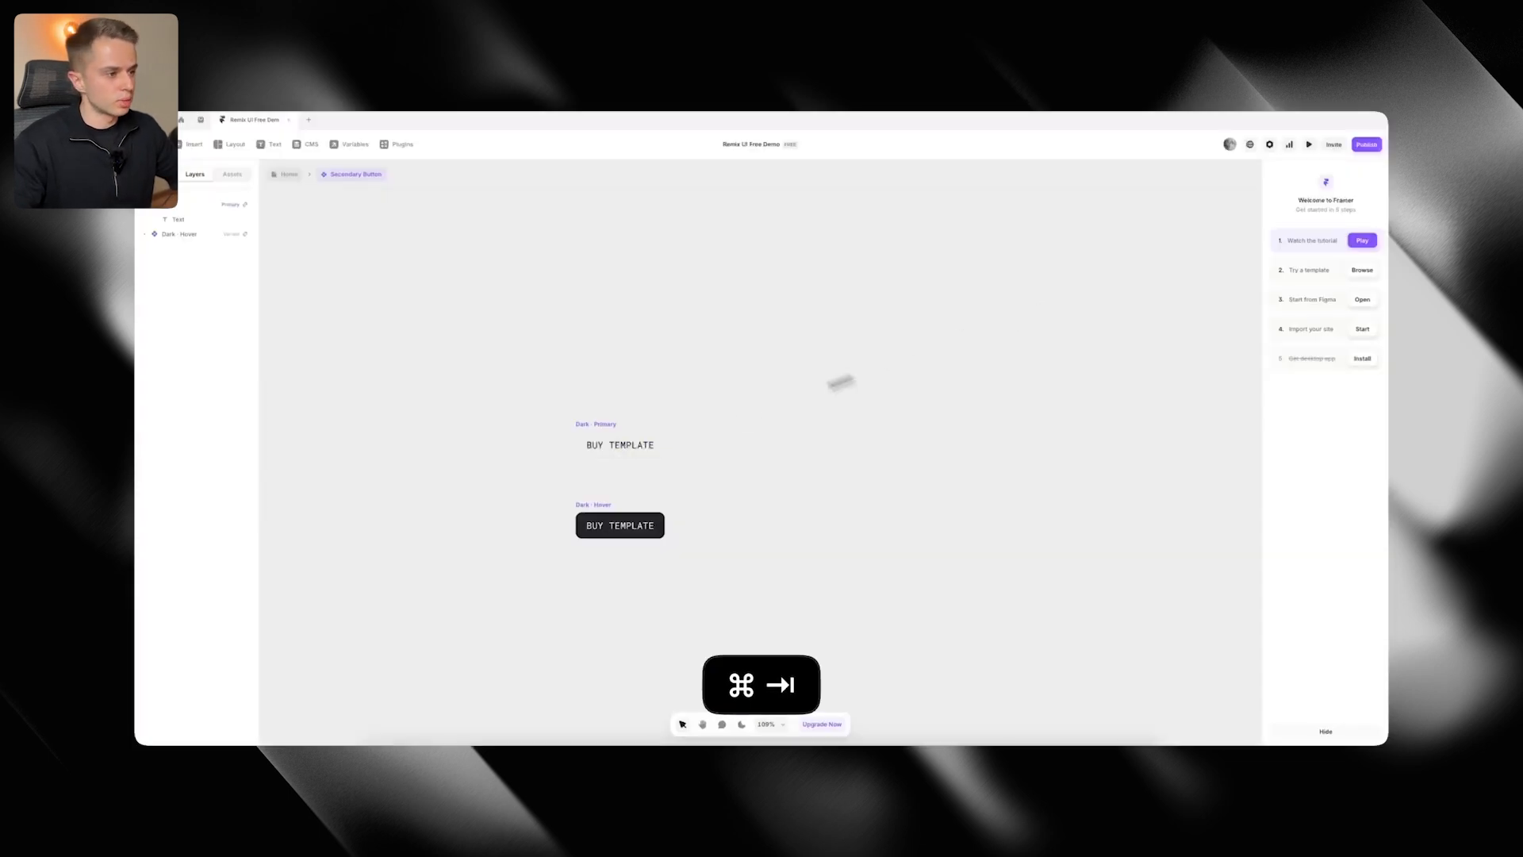
Set the Dark Primary button's corner radius to 100 and compare its shape with the Origin buttons
{"action": "left_click", "coordinate": [602, 434]}
{"action": "scroll", "coordinate": [1327, 603], "scroll_direction": "down", "scroll_amount": 3}
{"action": "left_click", "coordinate": [1332, 691]}
{"action": "type", "text": "100"}
{"action": "left_click", "coordinate": [796, 393]}
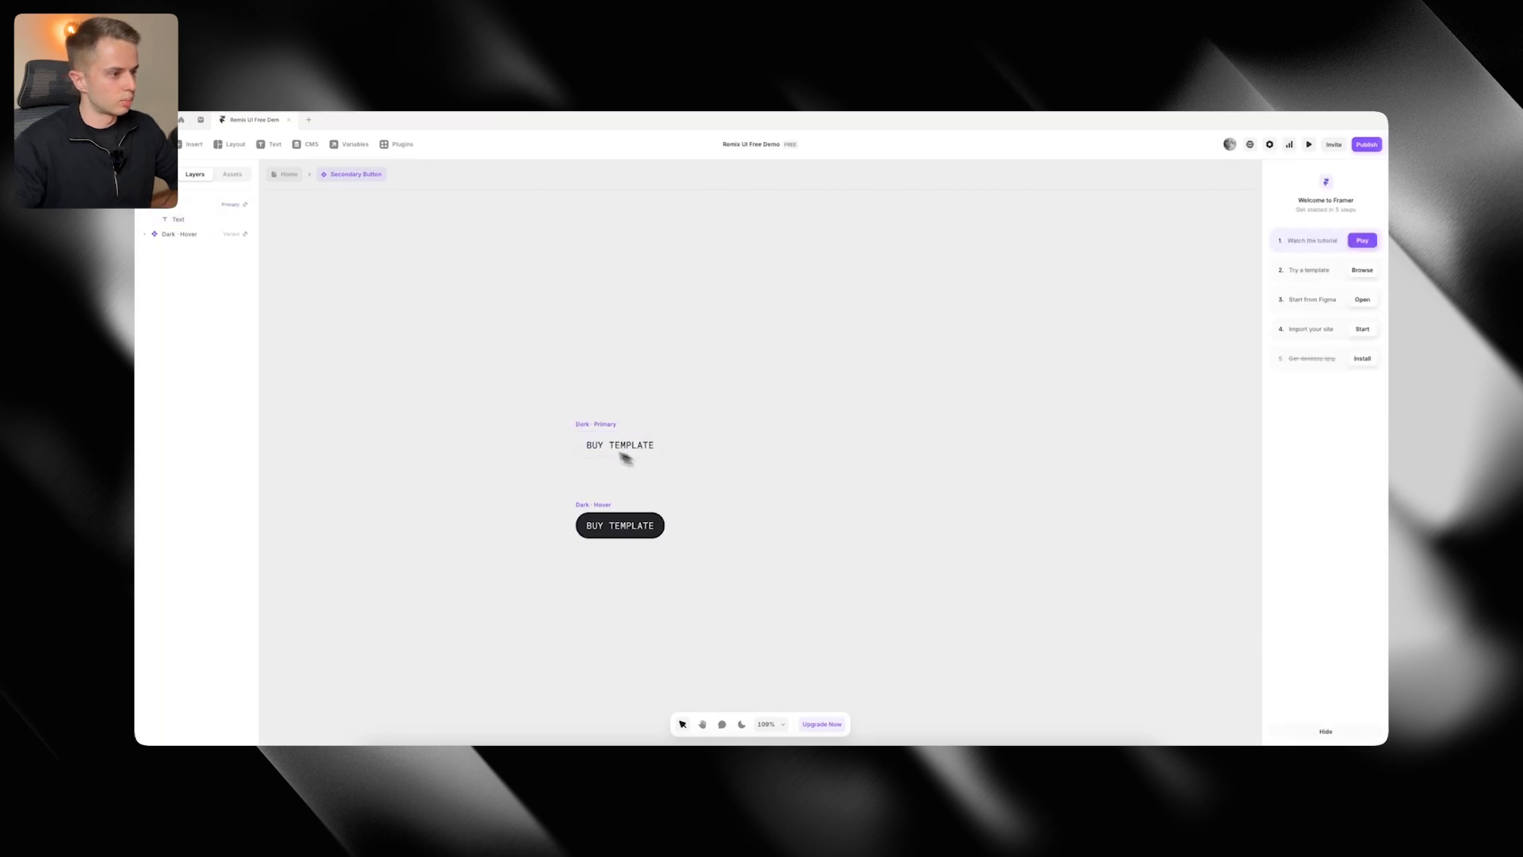
{"action": "key", "text": "super+Tab"}
{"action": "key", "text": "super+Tab"}
Set the Dark Primary button's padding to 12 vertically and 24 horizontally, comparing it with the Origin site's buttons
{"action": "left_click", "coordinate": [583, 445]}
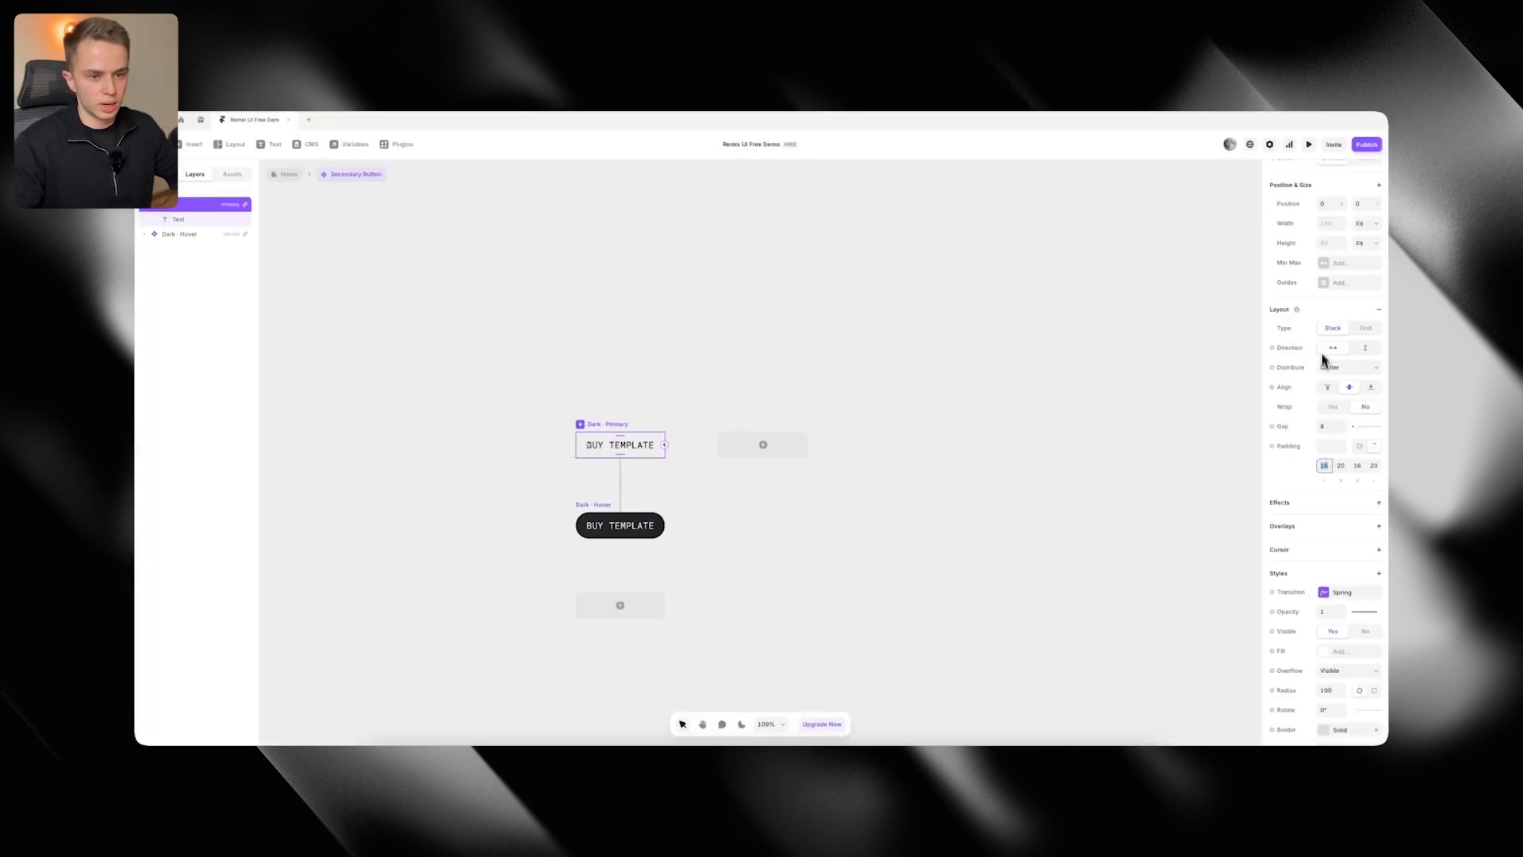
{"action": "type", "text": "14"}
{"action": "key", "text": "Tab"}
{"action": "key", "text": "Tab"}
{"action": "key", "text": "super+Tab"}
{"action": "key", "text": "super+Tab"}
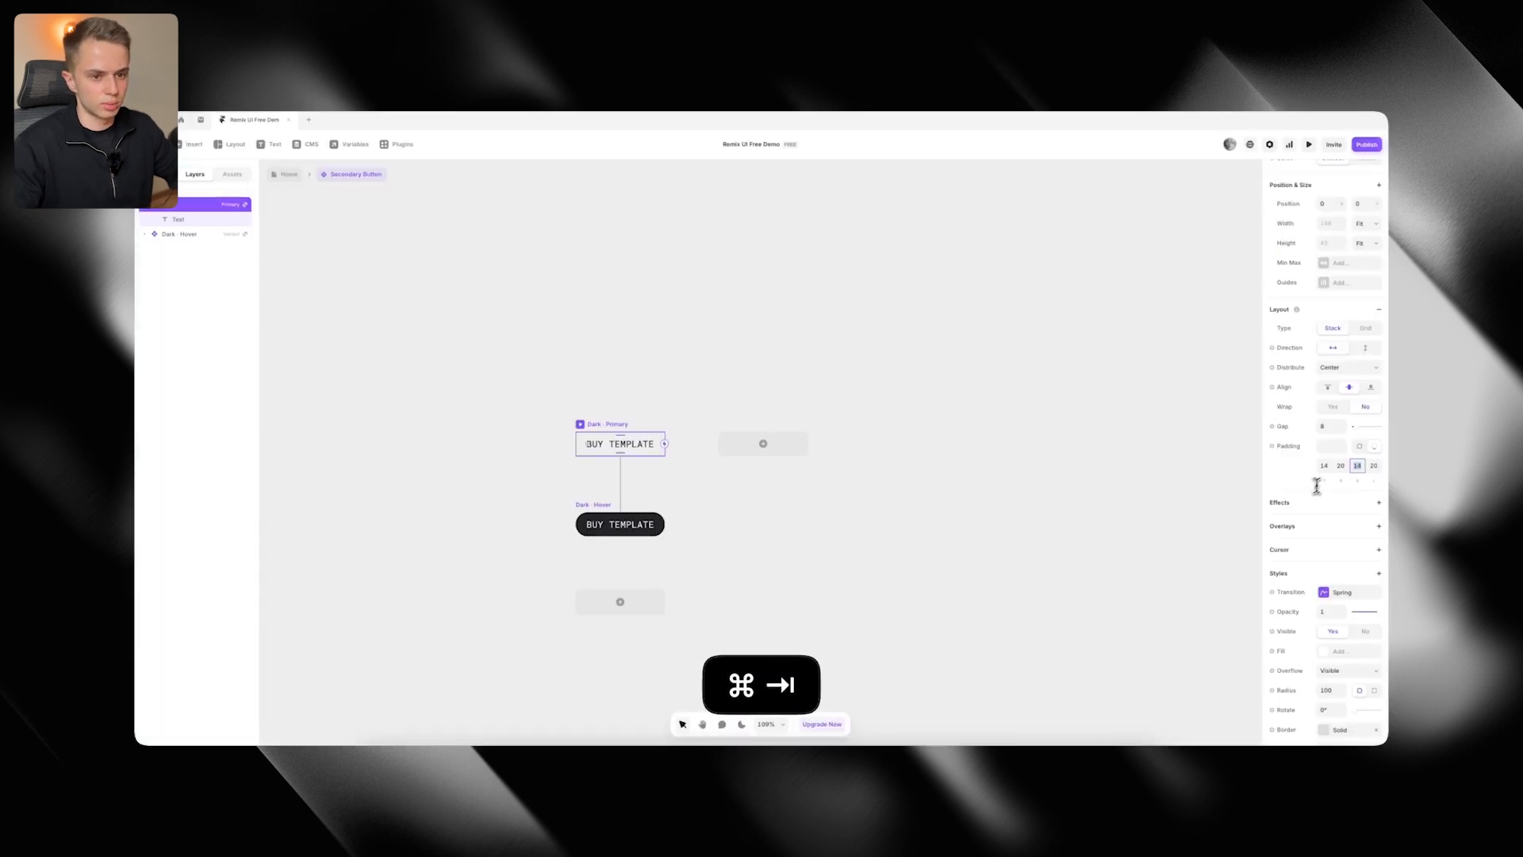
{"action": "key", "text": "super+Tab"}
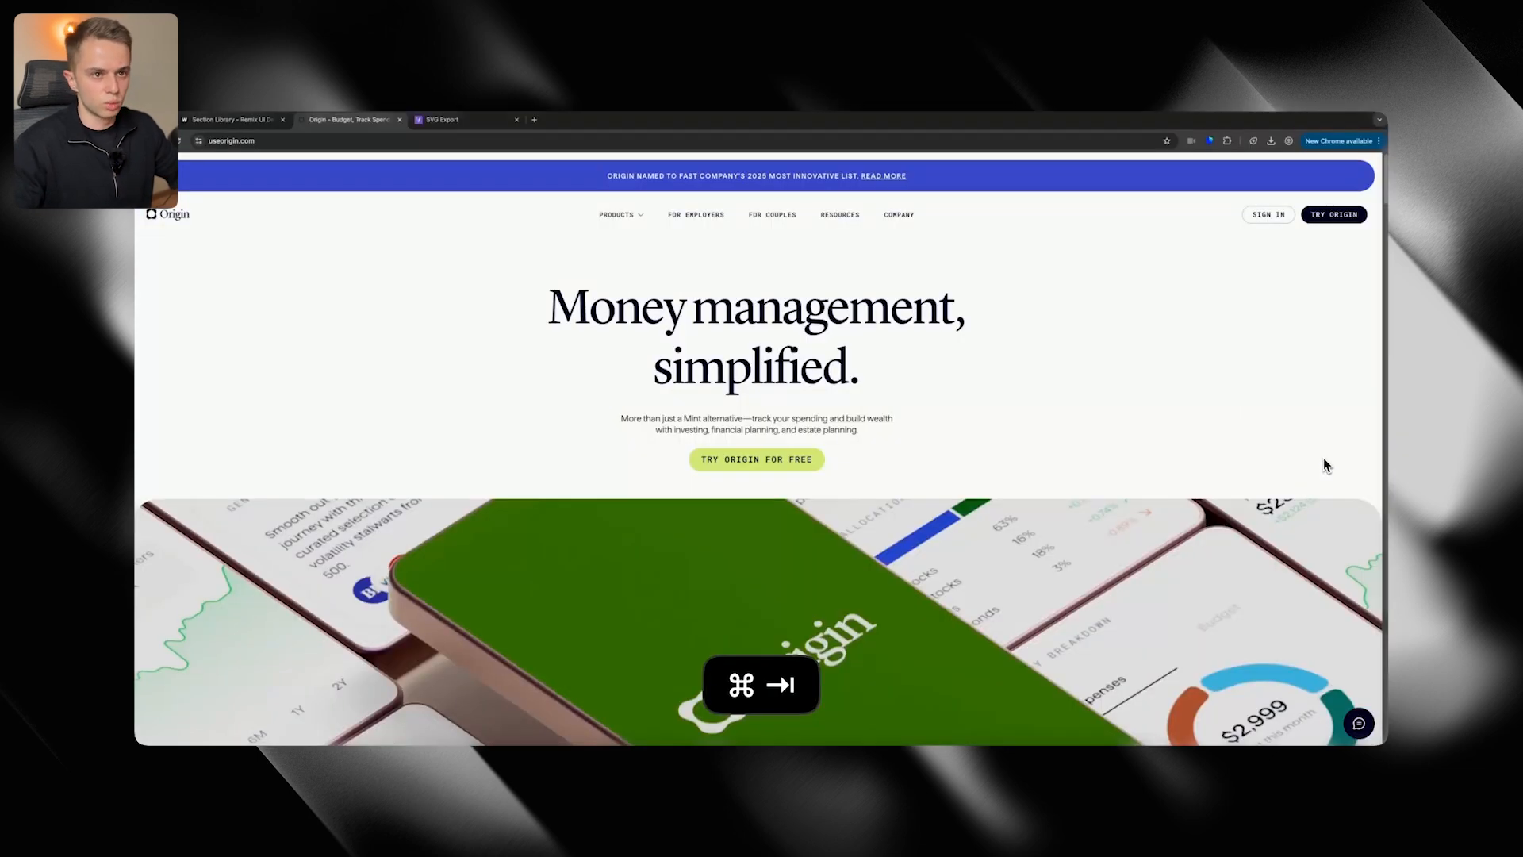
{"action": "key", "text": "super+Tab"}
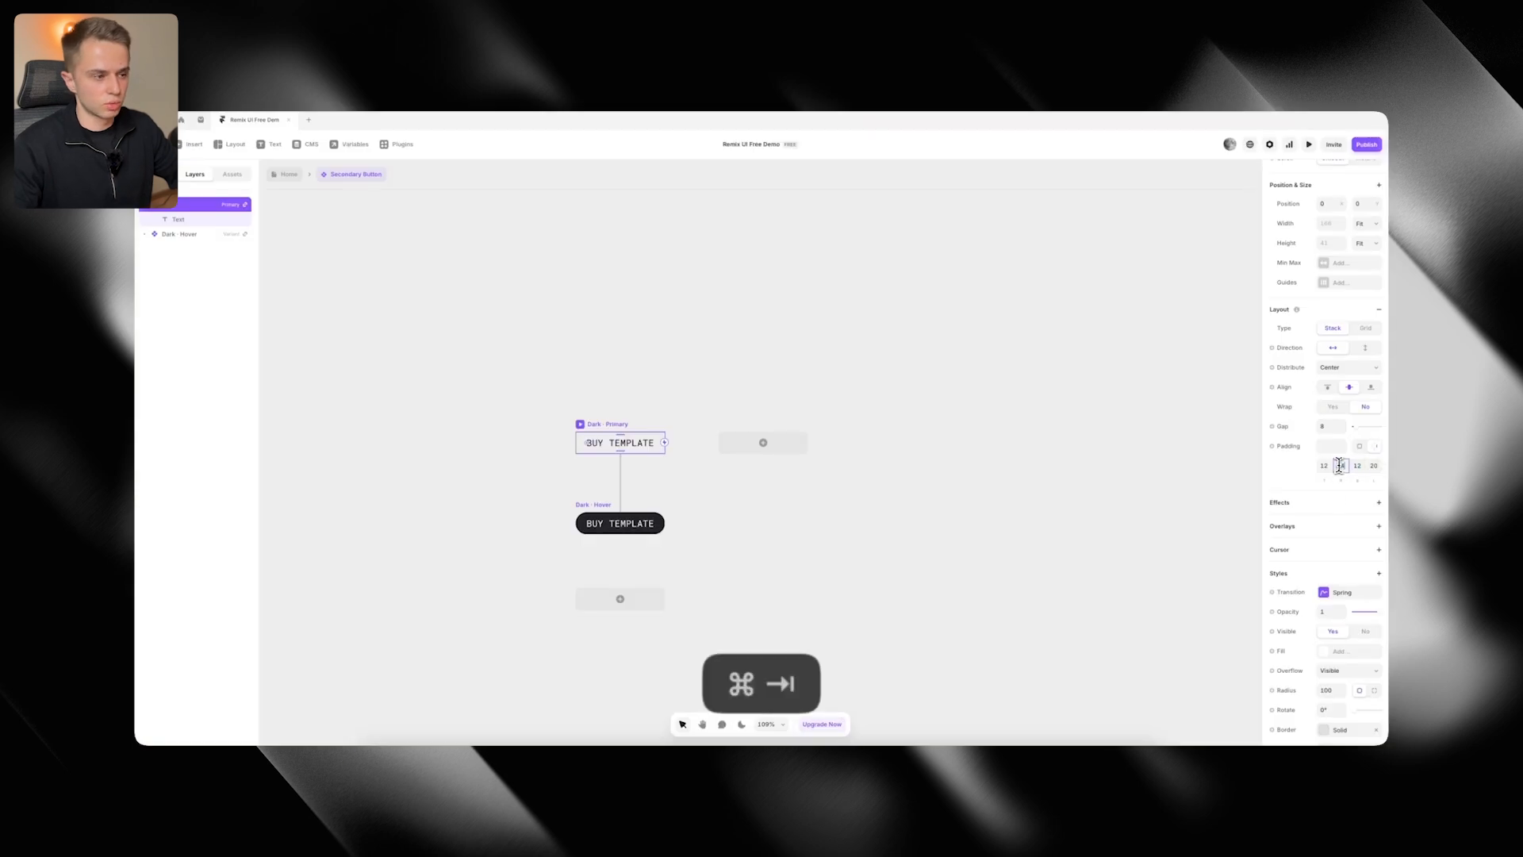
{"action": "key", "text": "super+Tab"}
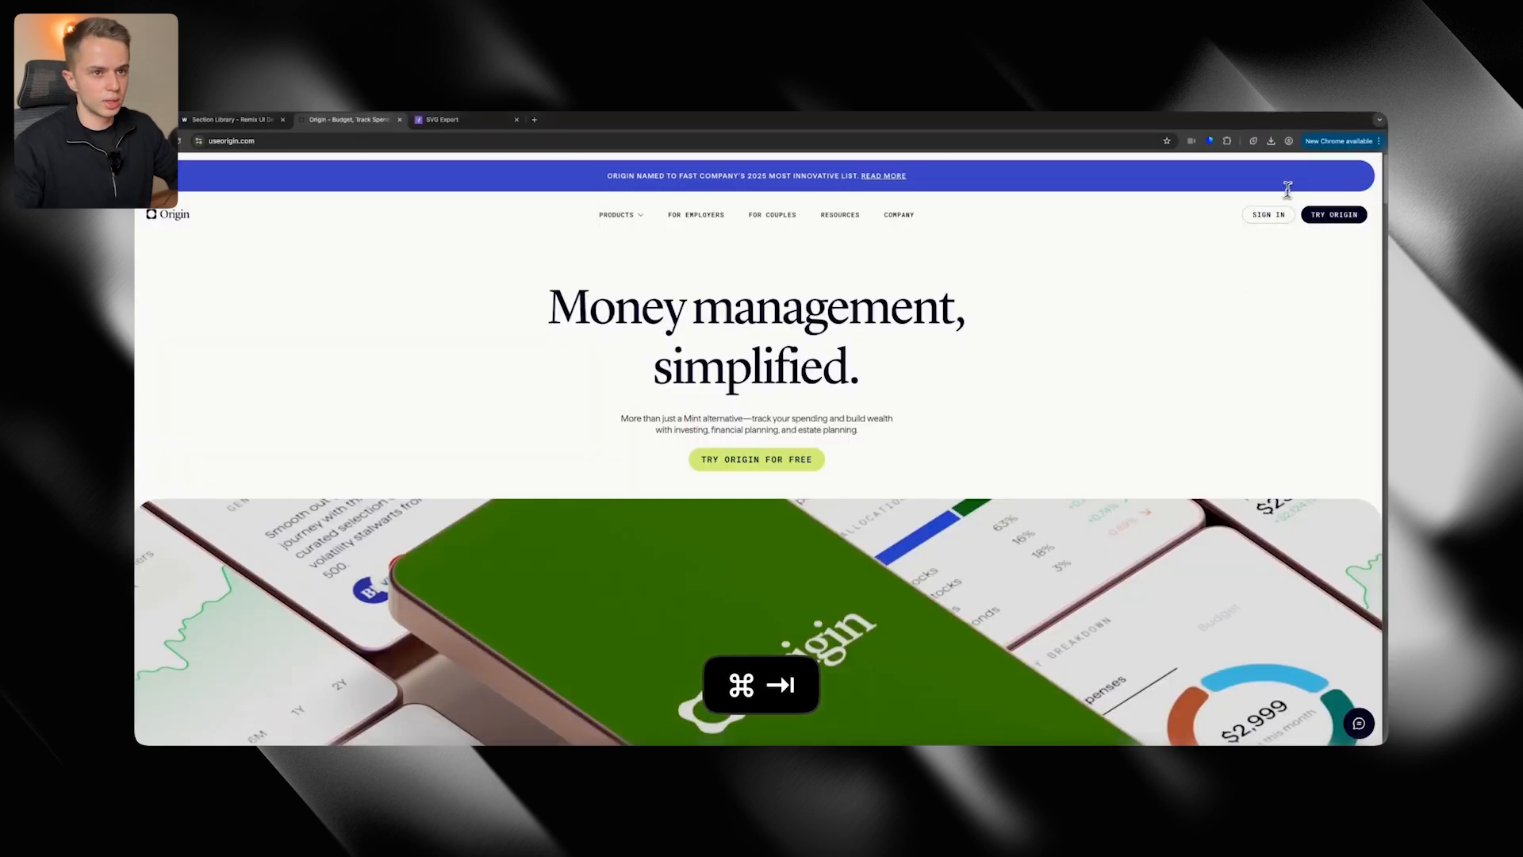
{"action": "key", "text": "super+Tab"}
Reset the fill and border overrides on the Dark Hover variant and compare it with the Origin site
{"action": "left_click", "coordinate": [598, 520]}
{"action": "scroll", "coordinate": [1305, 610], "scroll_direction": "down", "scroll_amount": 3}
{"action": "right_click", "coordinate": [1282, 599]}
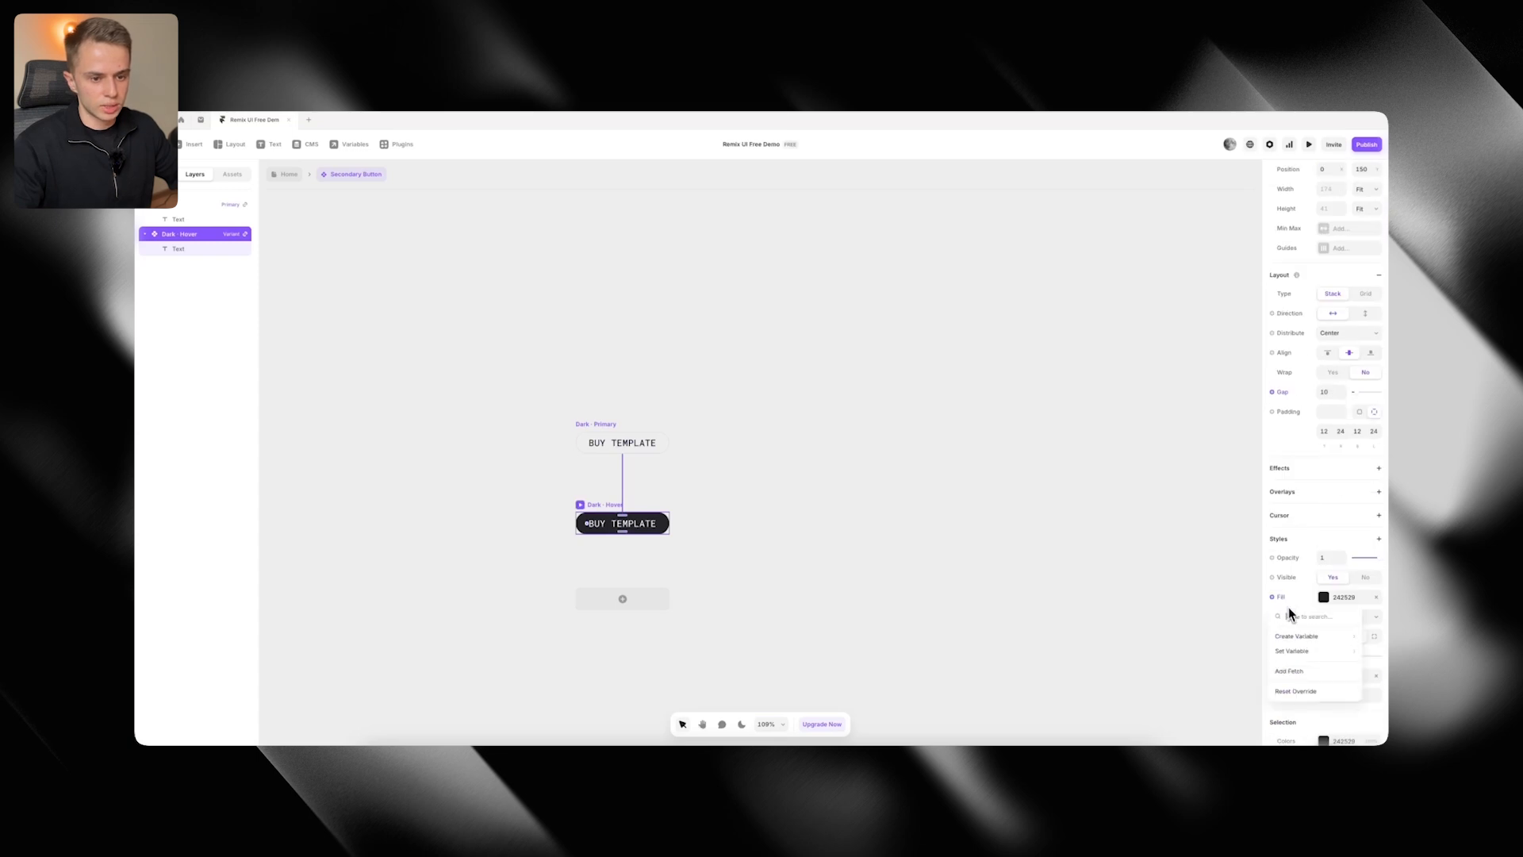
{"action": "left_click", "coordinate": [1297, 690]}
{"action": "right_click", "coordinate": [1290, 679]}
{"action": "left_click", "coordinate": [1296, 714]}
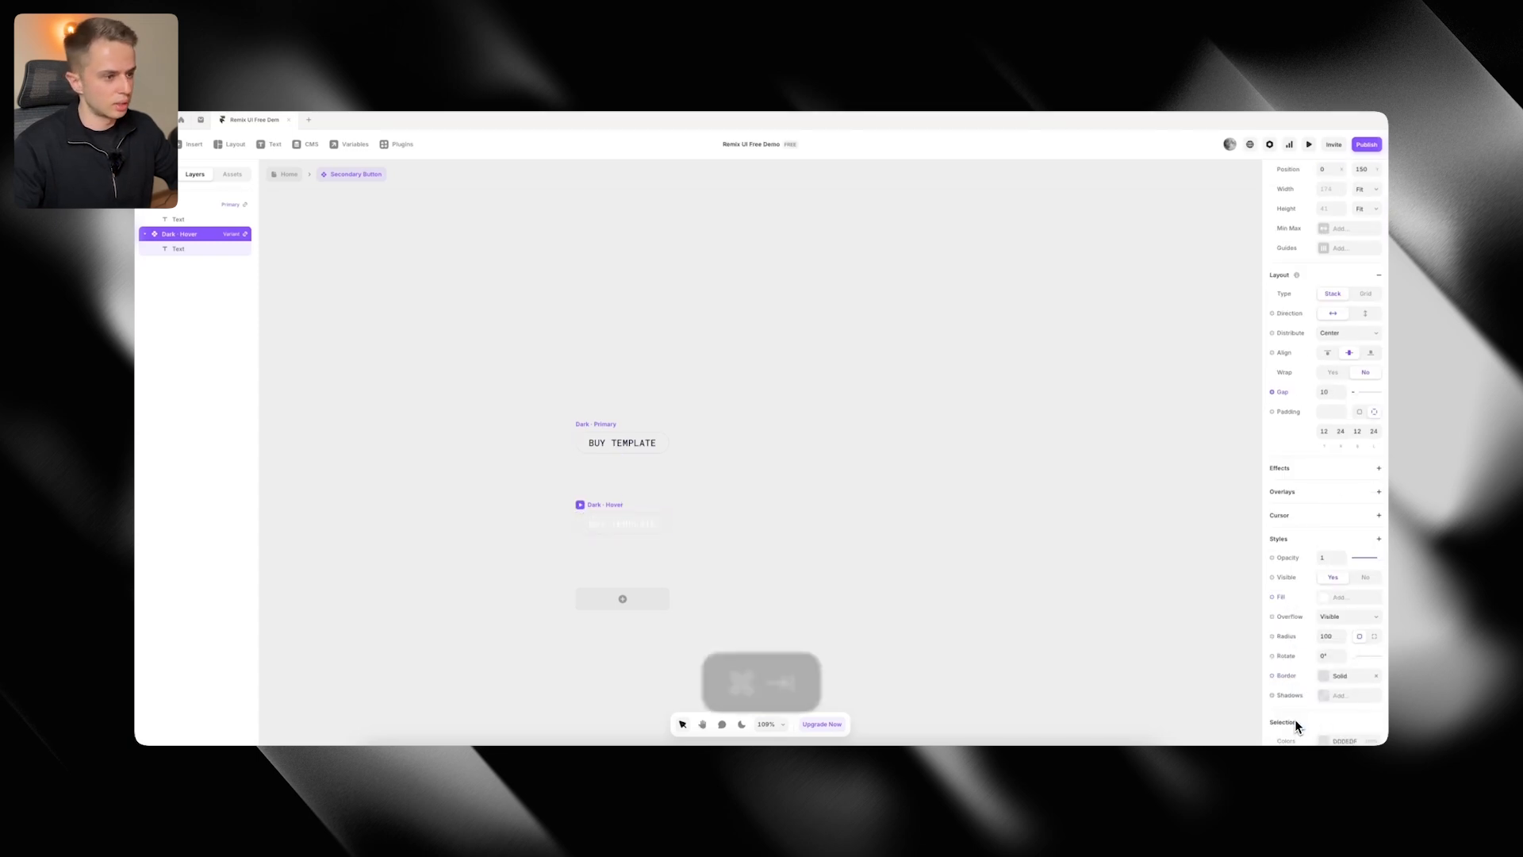
{"action": "key", "text": "super+Tab"}
{"action": "key", "text": "super+Tab"}
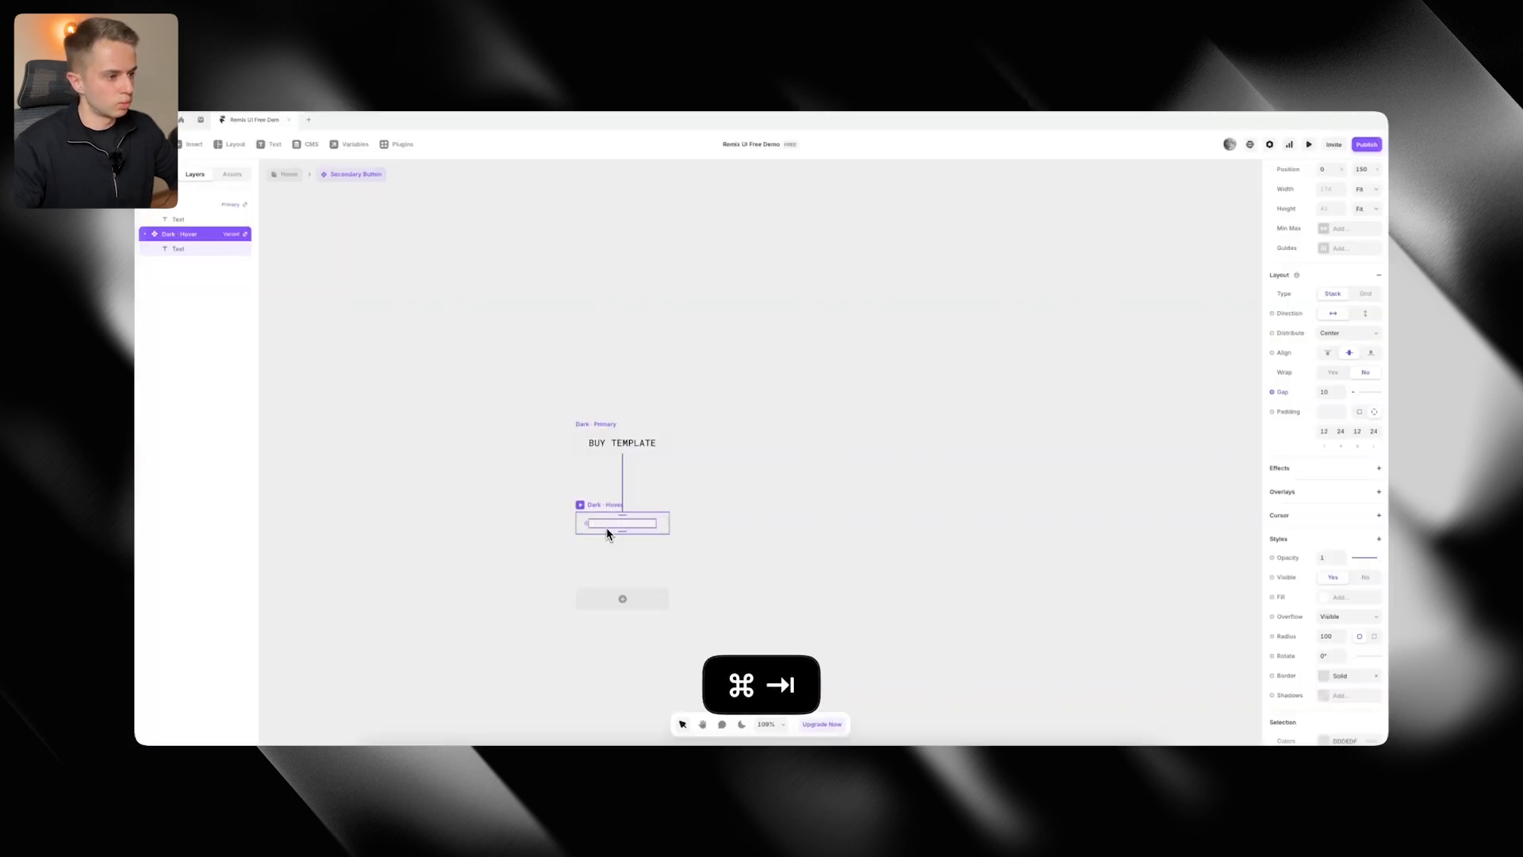
Reset the text color override on the Dark Hover variant's label and check the Origin site again
{"action": "double_click", "coordinate": [607, 526]}
{"action": "right_click", "coordinate": [1289, 595]}
{"action": "left_click", "coordinate": [1297, 632]}
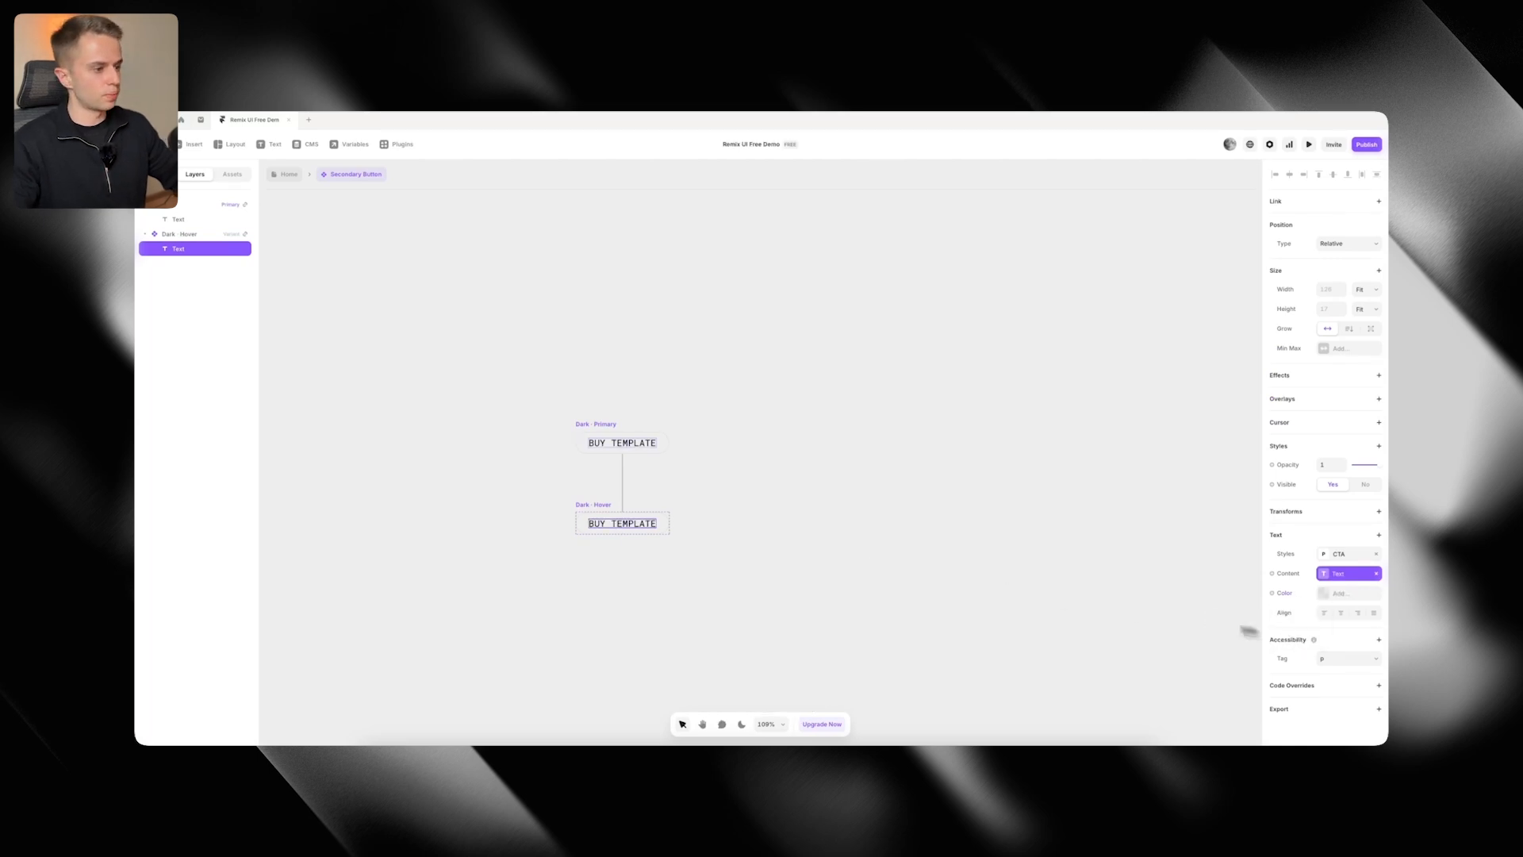
{"action": "left_click", "coordinate": [707, 510]}
{"action": "key", "text": "super+Tab"}
{"action": "key", "text": "super+Tab"}
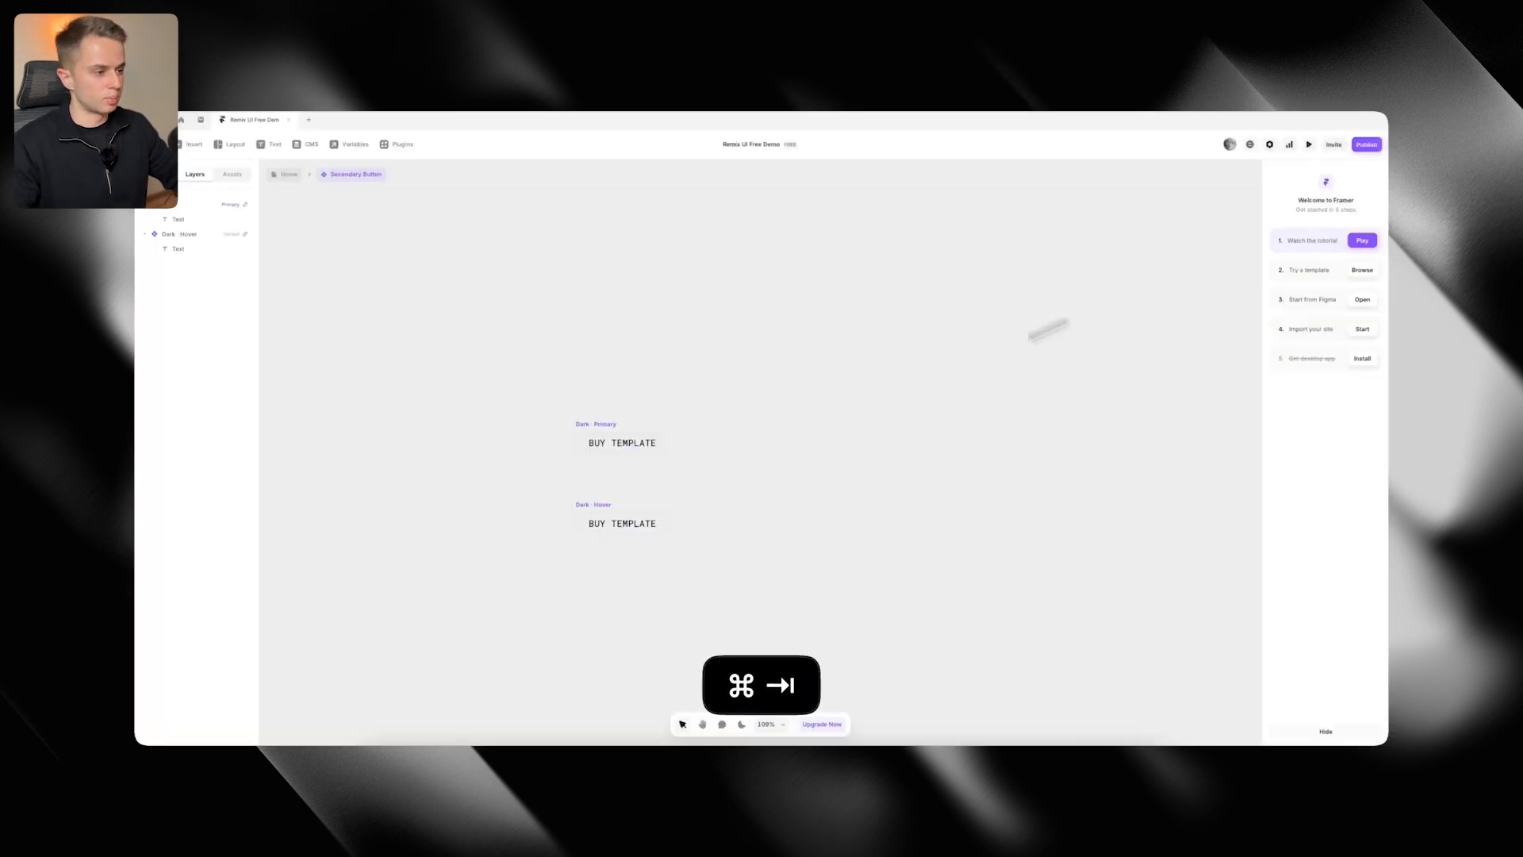
Add an outside box shadow to the Dark Hover variant with X and Y offsets of 4 and check Origin's Sign In button
{"action": "left_click", "coordinate": [616, 516]}
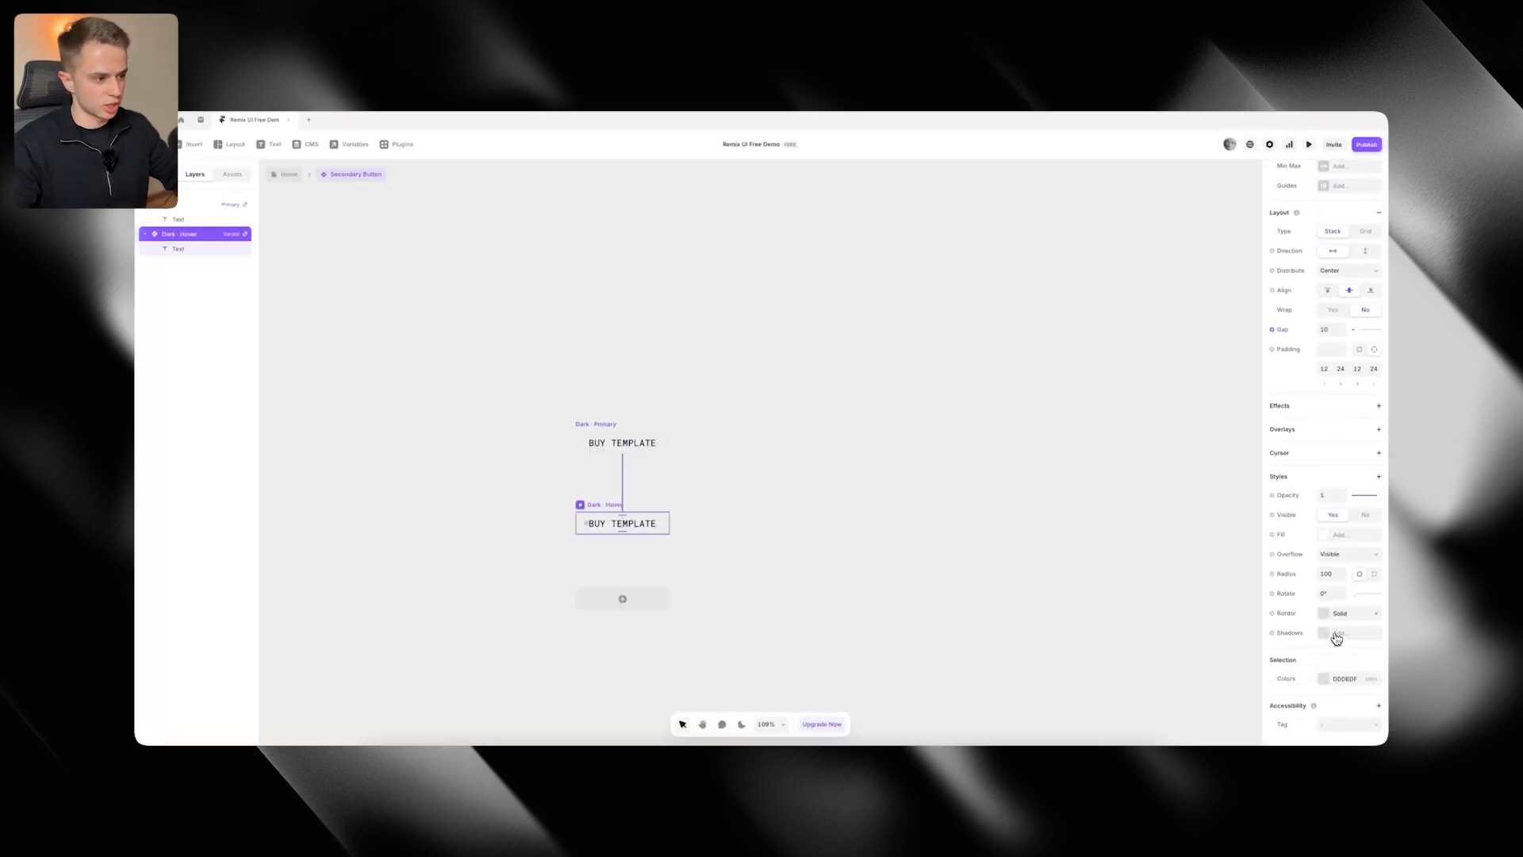
{"action": "left_click", "coordinate": [1336, 635]}
{"action": "left_click", "coordinate": [1193, 665]}
{"action": "type", "text": "4"}
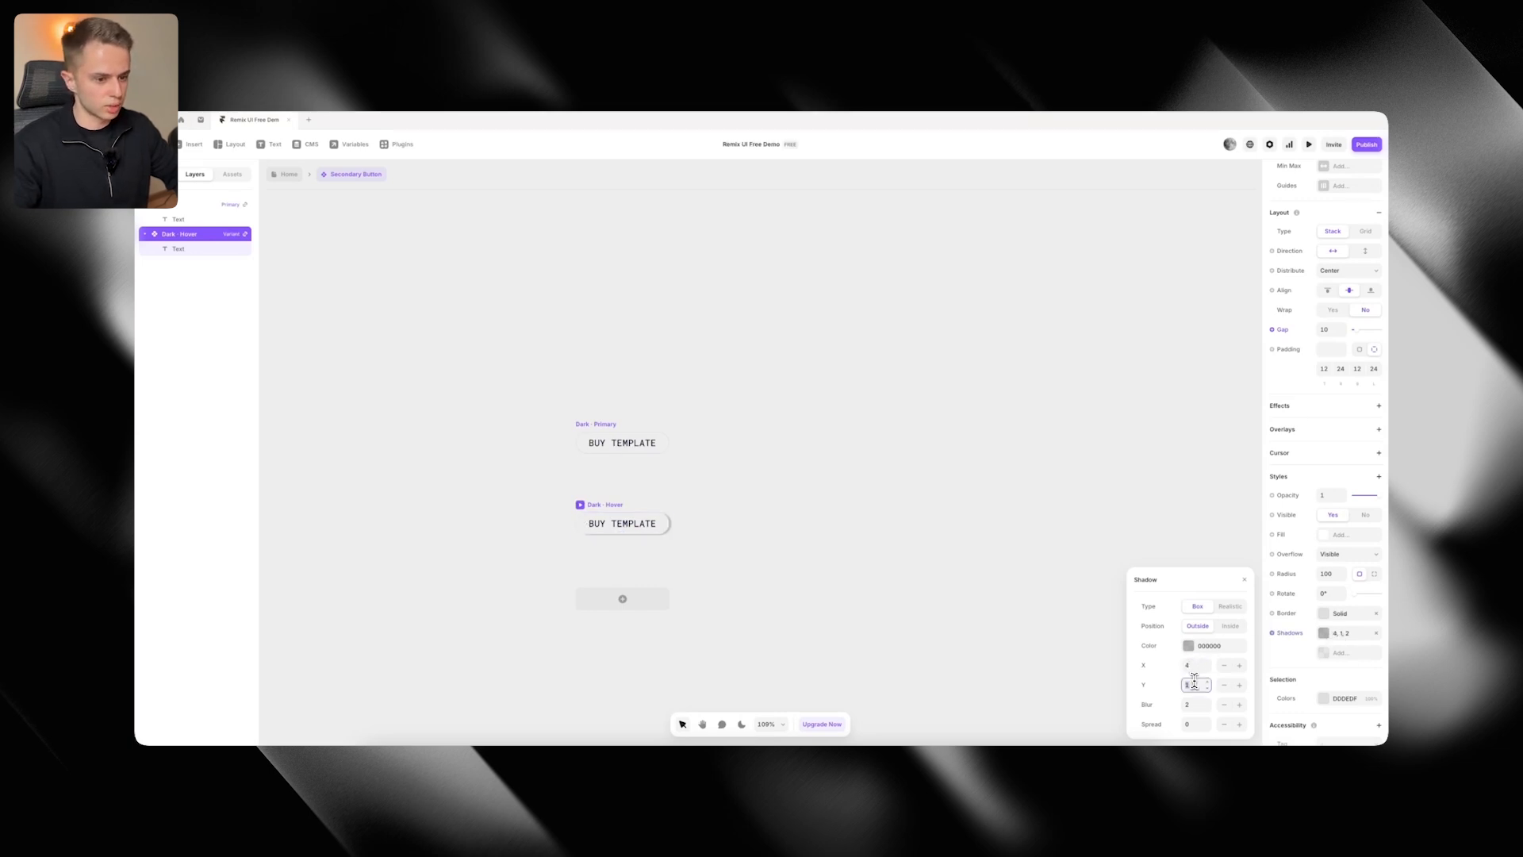
{"action": "left_click", "coordinate": [1206, 687]}
{"action": "type", "text": "4"}
{"action": "key", "text": "super+Tab"}
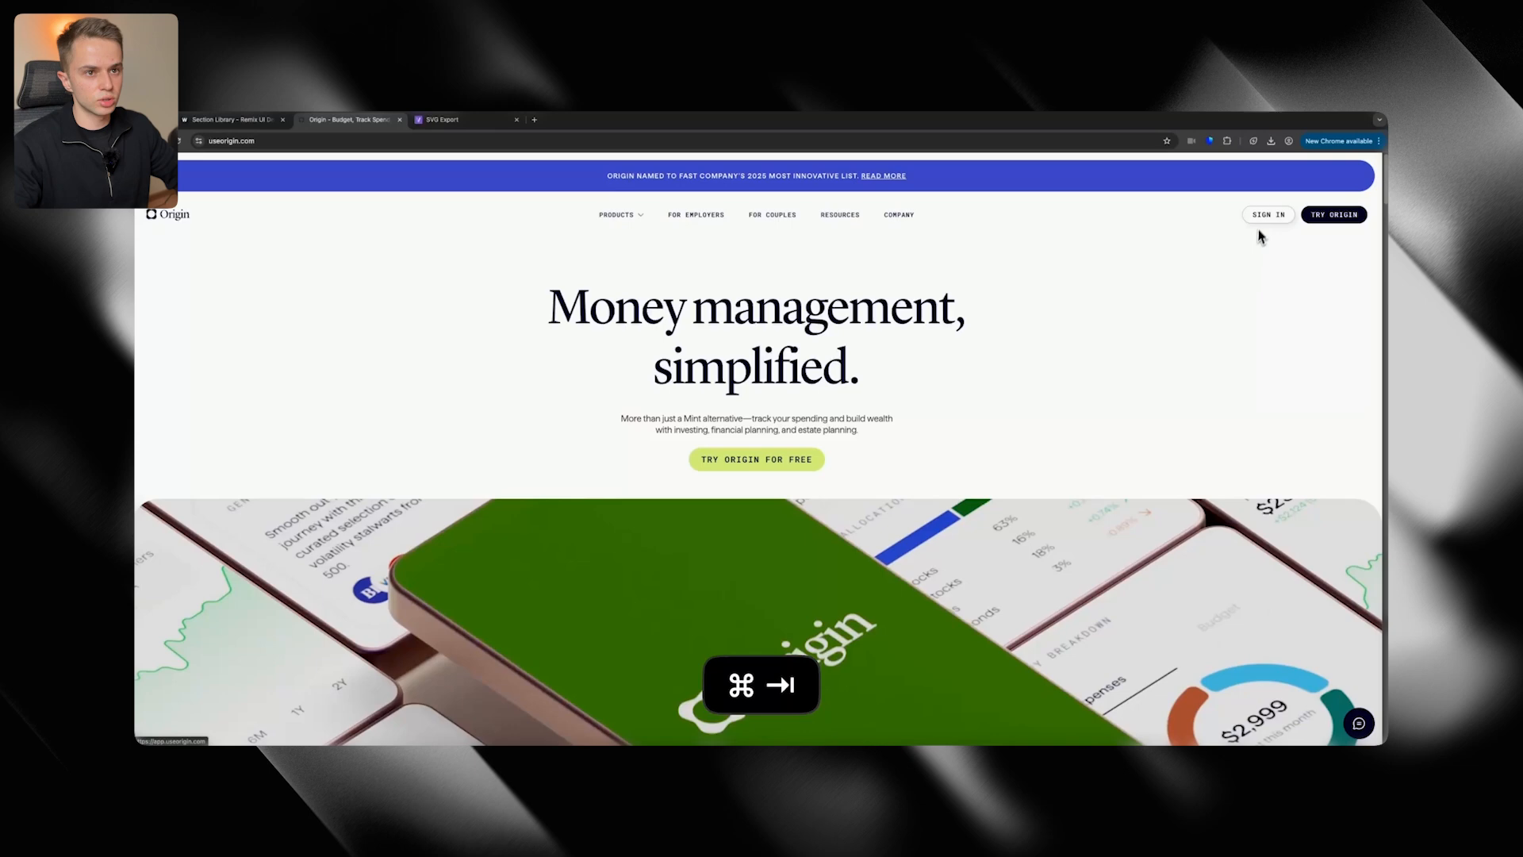
Set the Dark Hover shadow's blur to 10 and its X and Y offsets to 6, comparing it with the Origin site
{"action": "key", "text": "super+Tab"}
{"action": "type", "text": "8"}
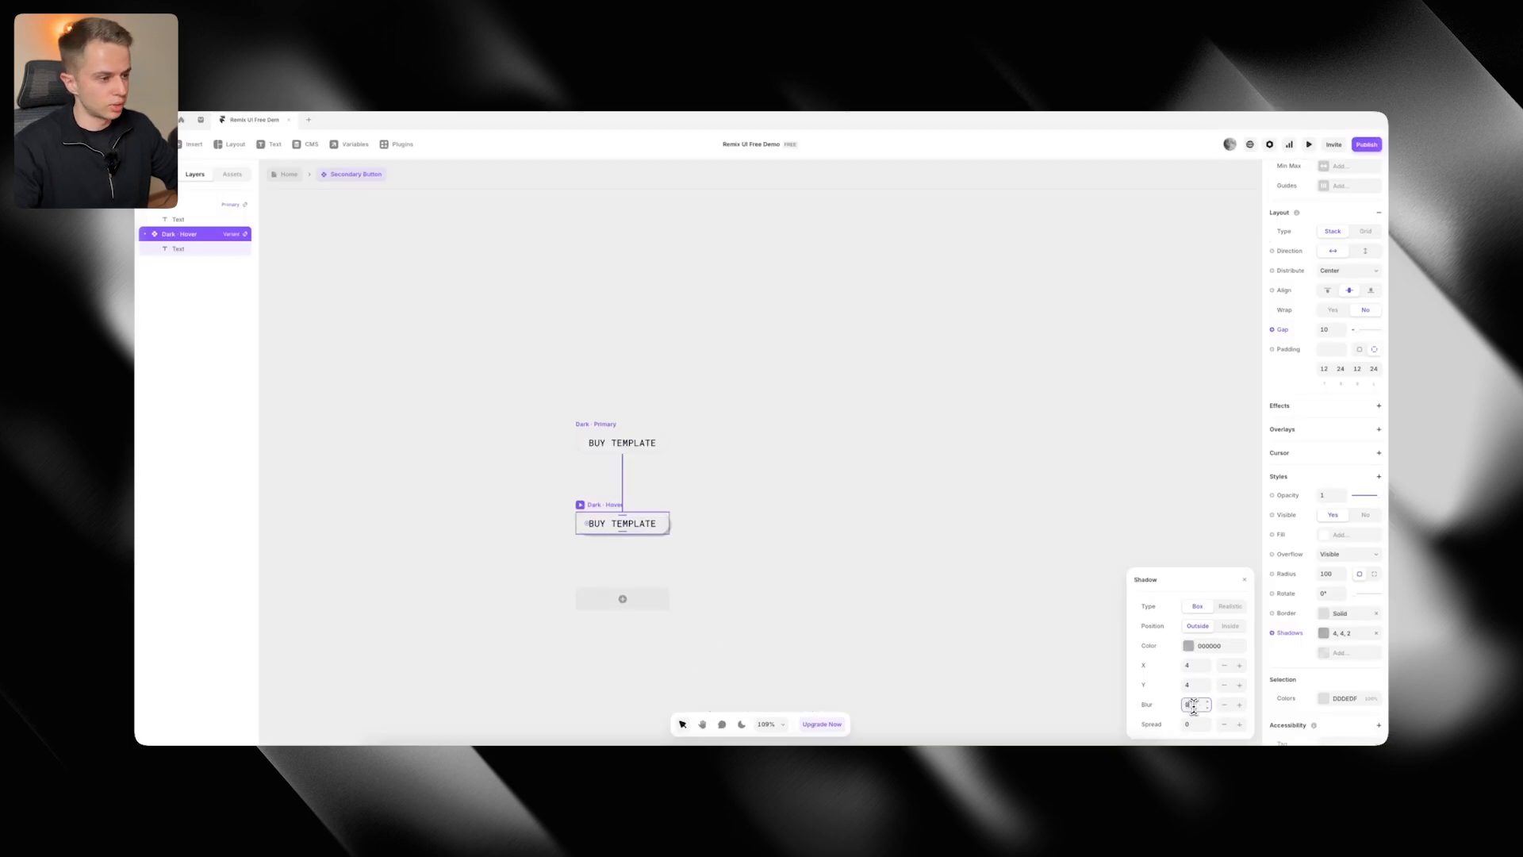
{"action": "key", "text": "super+Tab"}
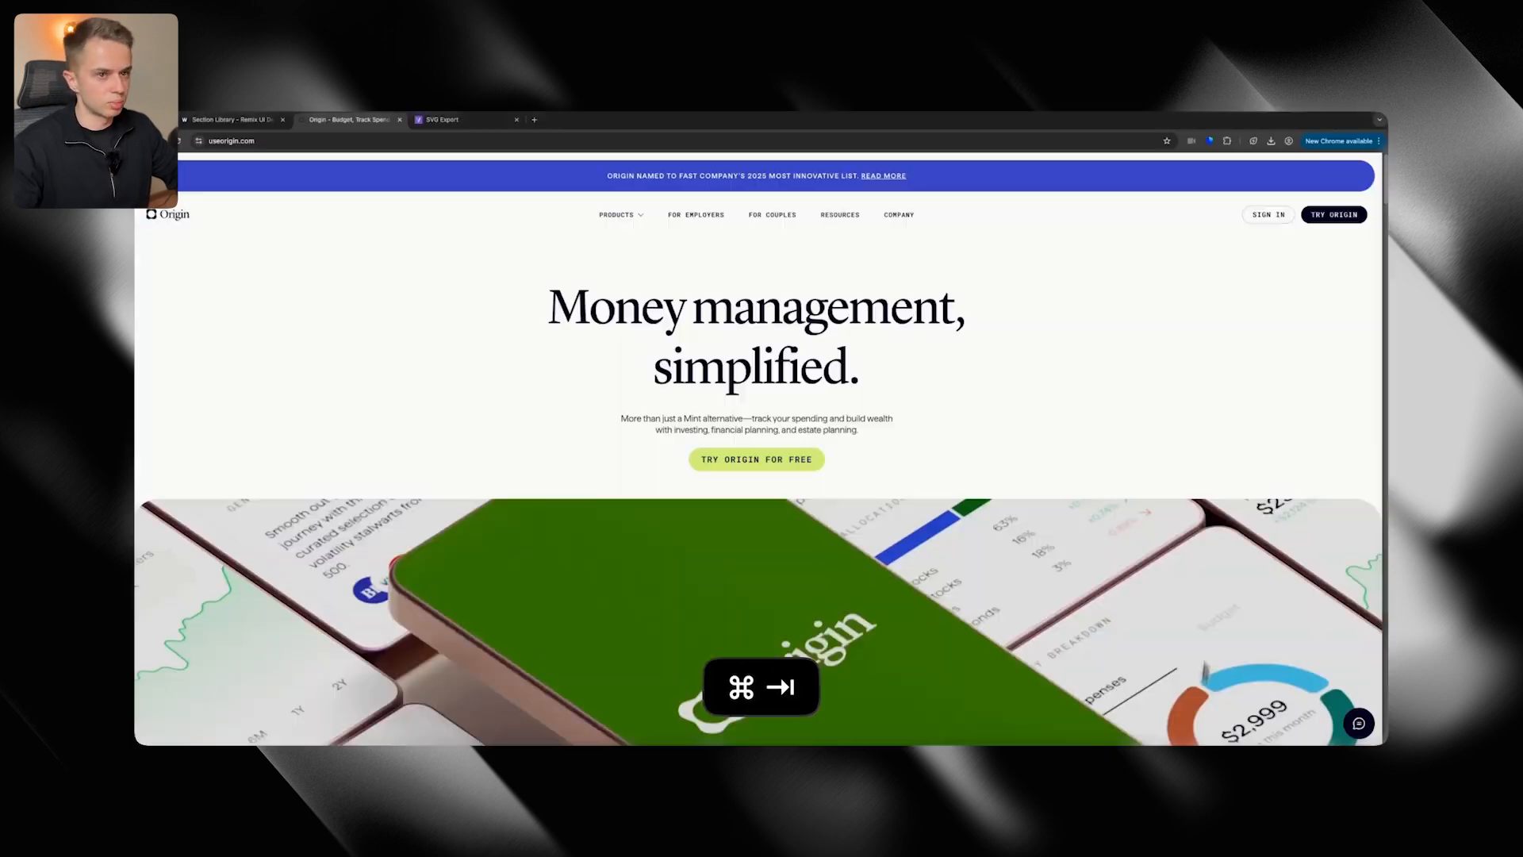
{"action": "key", "text": "super+Tab"}
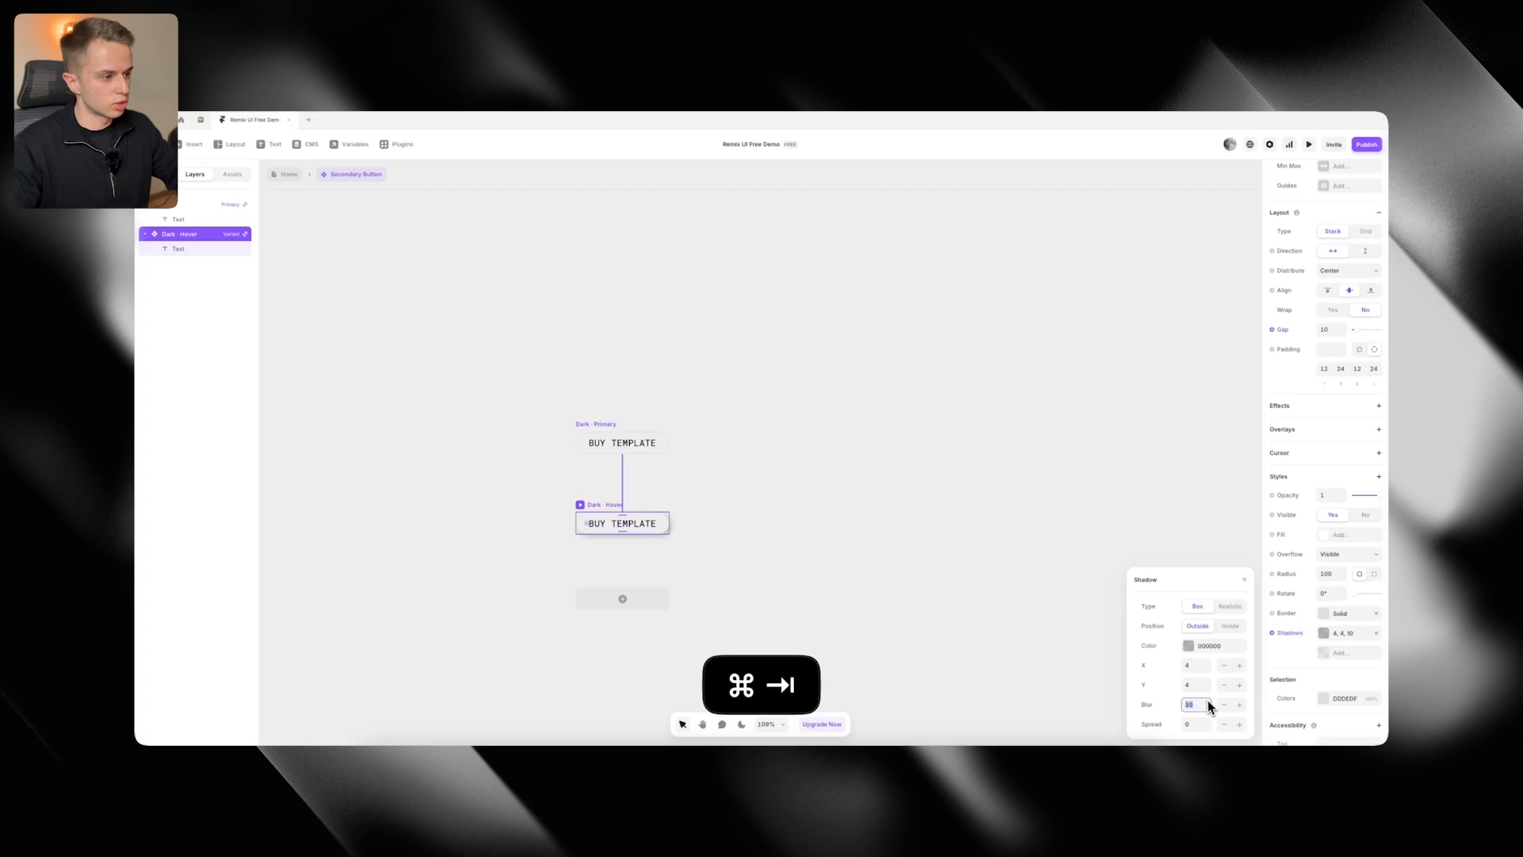
{"action": "left_click", "coordinate": [1206, 662]}
{"action": "left_click", "coordinate": [1206, 662]}
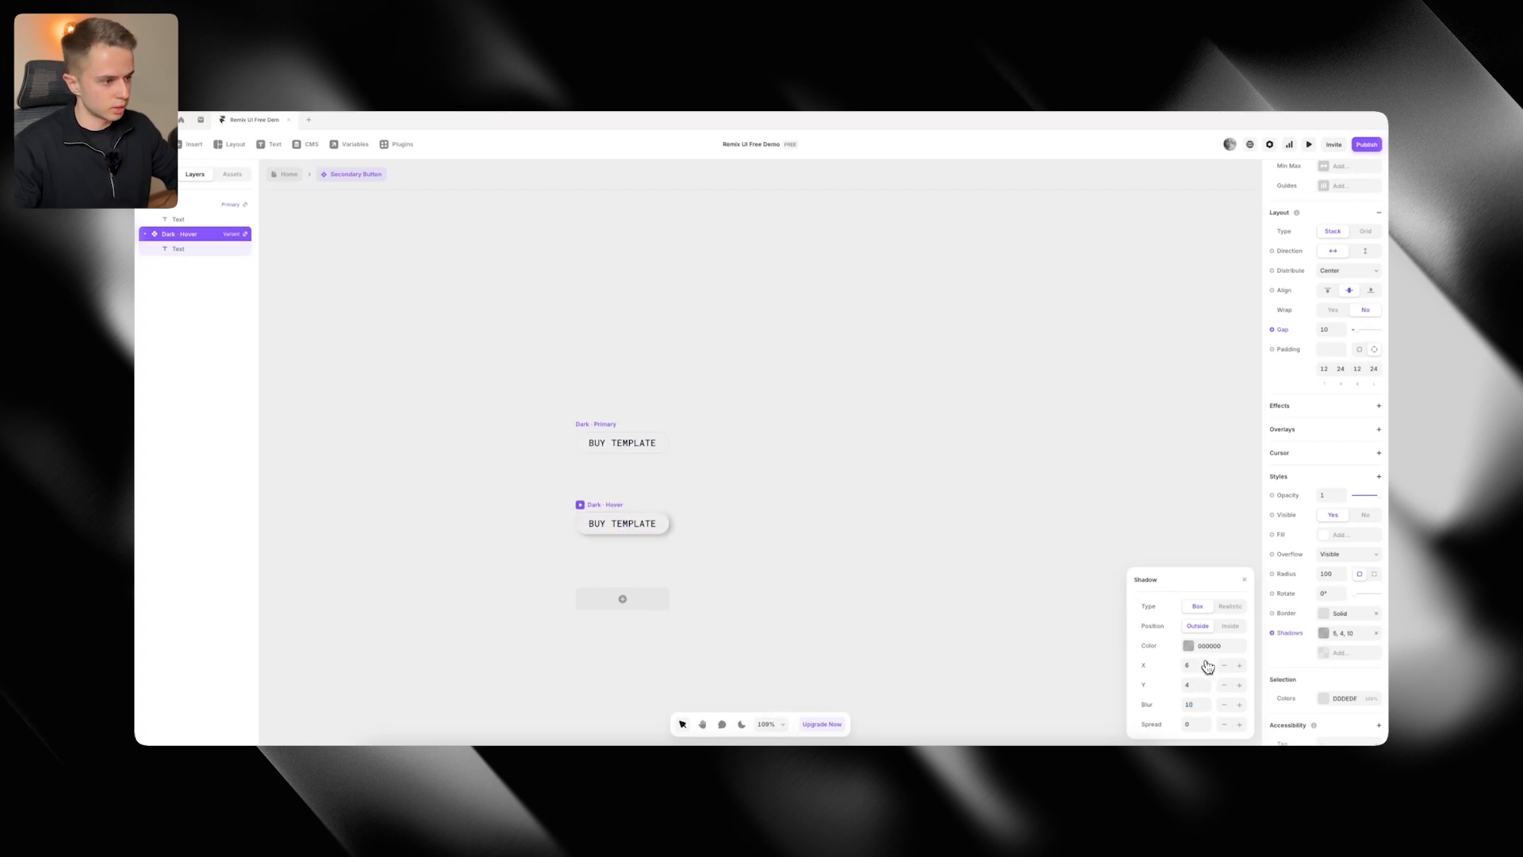
{"action": "key", "text": "super+Tab"}
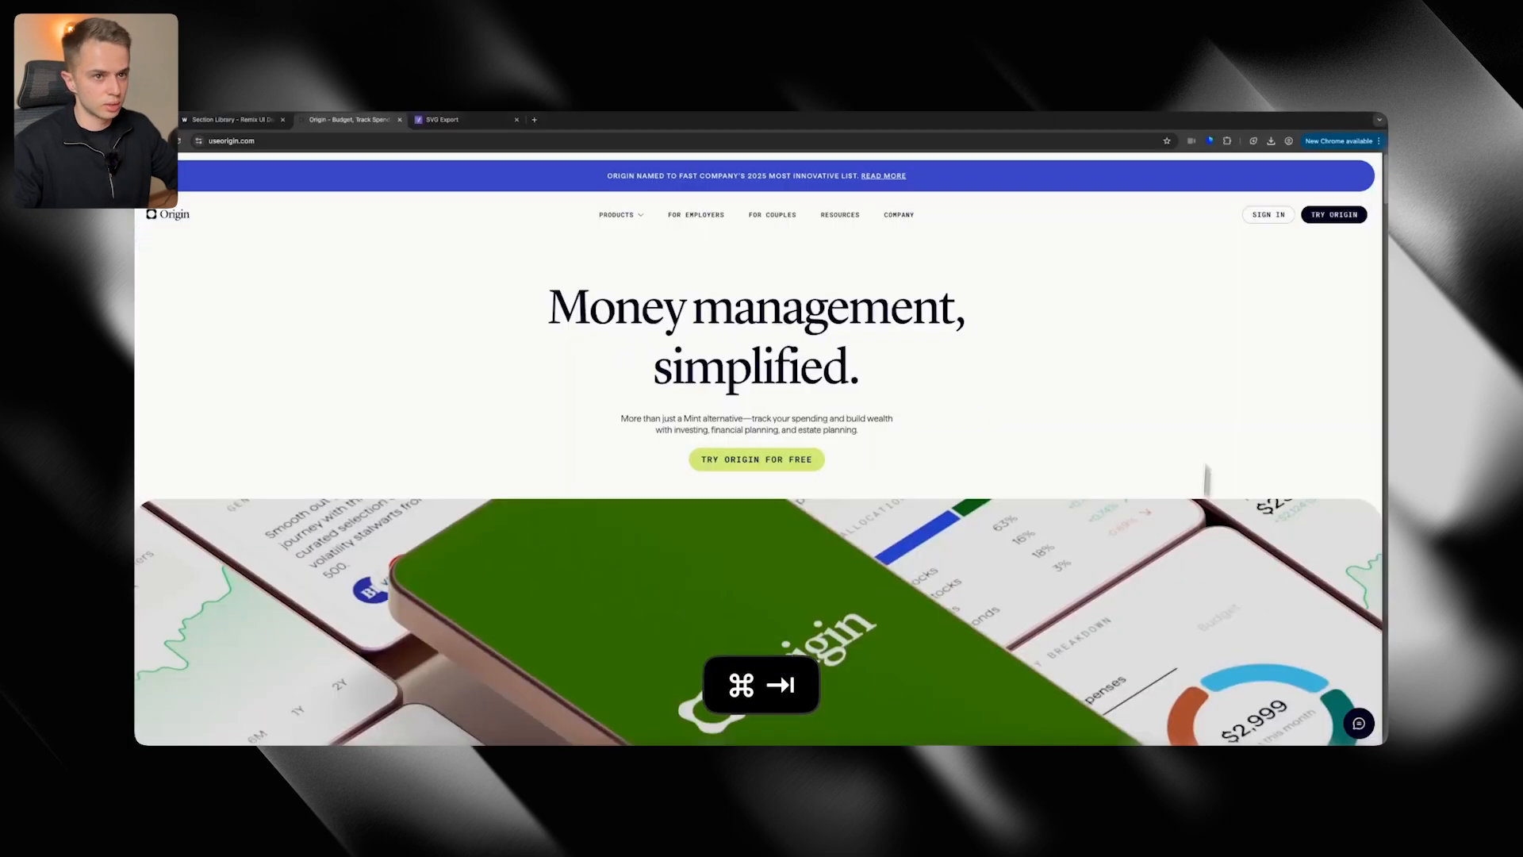
{"action": "key", "text": "super+Tab"}
Lower the opacity of the Dark Hover variant's shadow color and compare the shadow with Origin's Sign In button
{"action": "left_click", "coordinate": [1213, 644]}
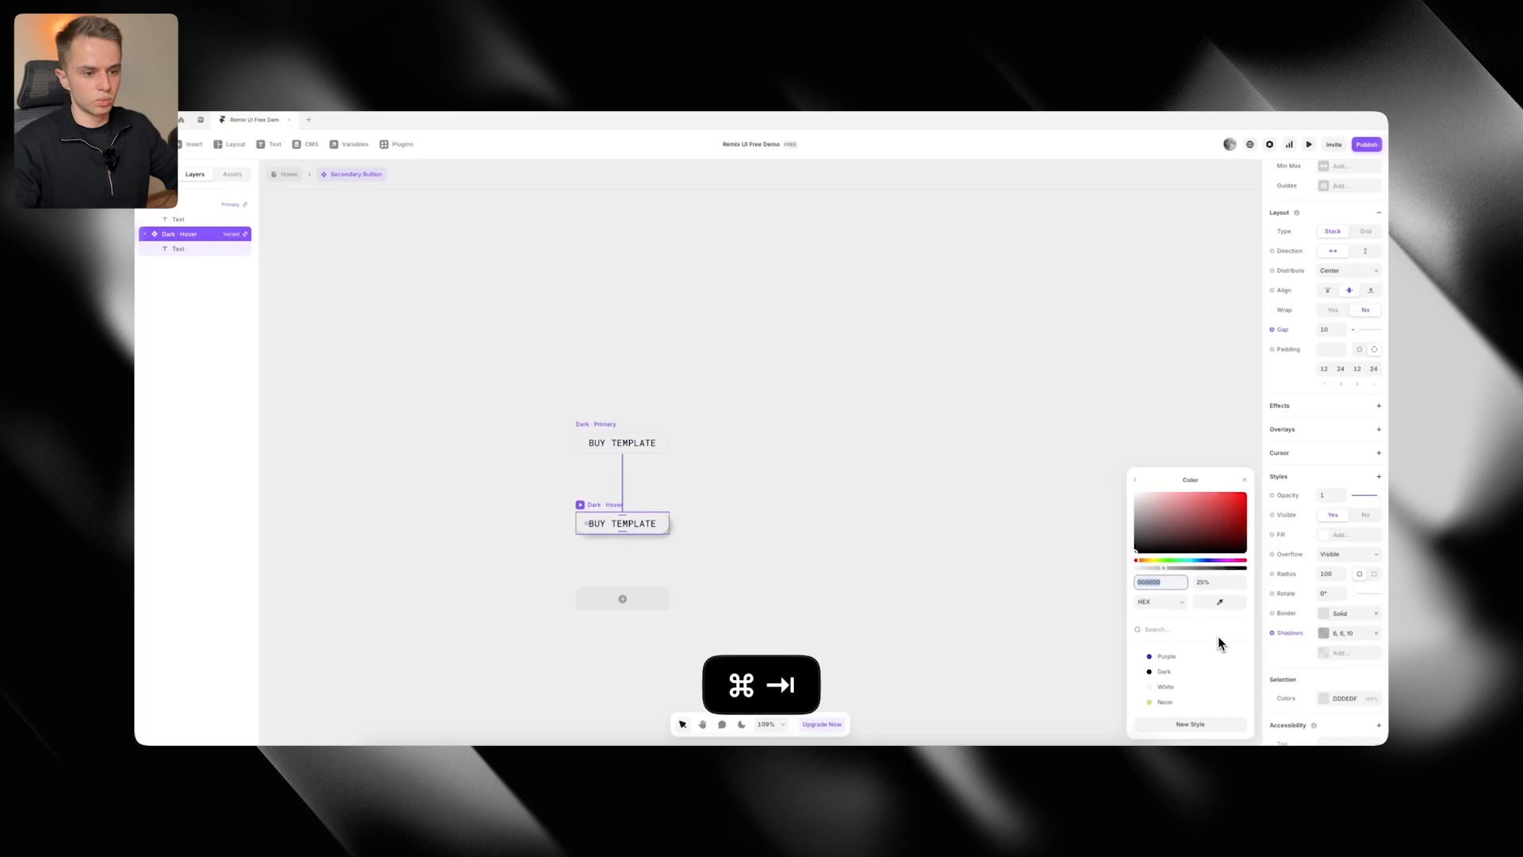
{"action": "left_click", "coordinate": [1214, 585]}
{"action": "key", "text": "super+a"}
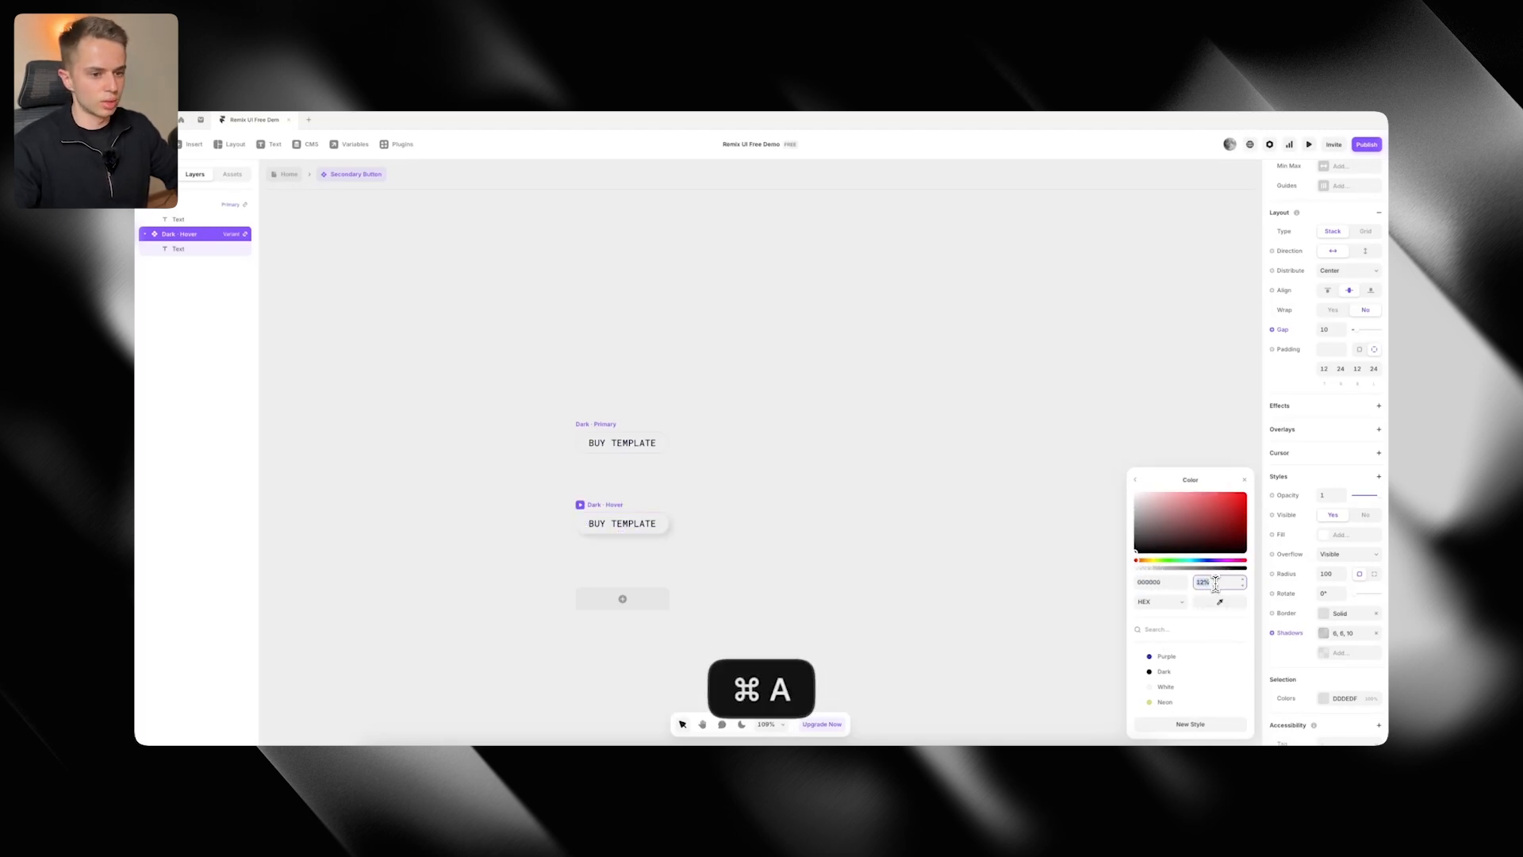
{"action": "key", "text": "super+Tab"}
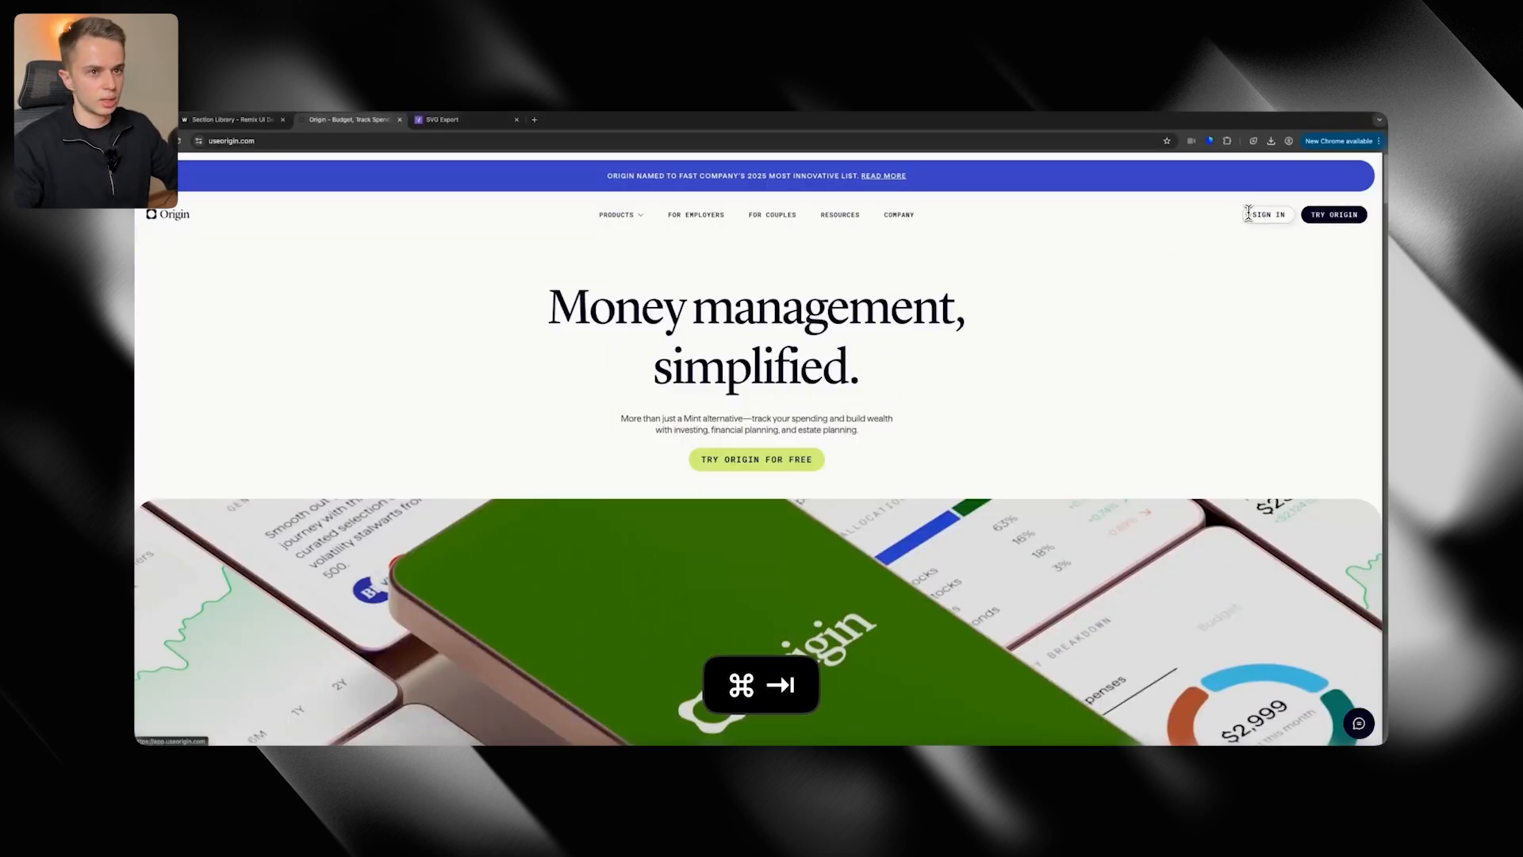
{"action": "key", "text": "super+Tab"}
{"action": "left_click", "coordinate": [914, 288]}
{"action": "key", "text": "super+Tab"}
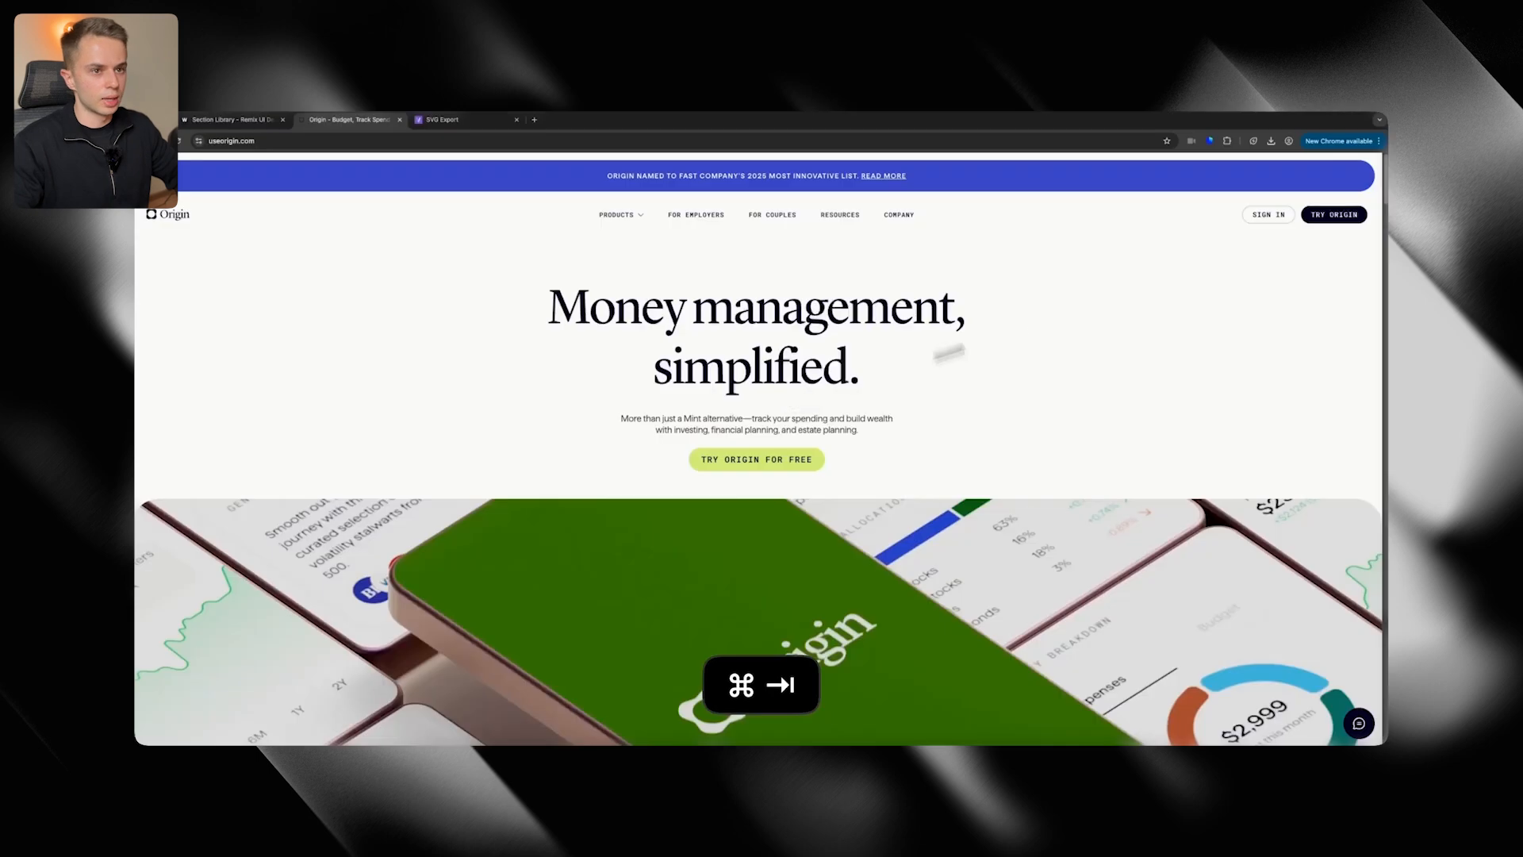
{"action": "key", "text": "super+Tab"}
Preview the Secondary Button's hover effect, compare it with the Origin site, and close the preview
{"action": "left_click", "coordinate": [1309, 144]}
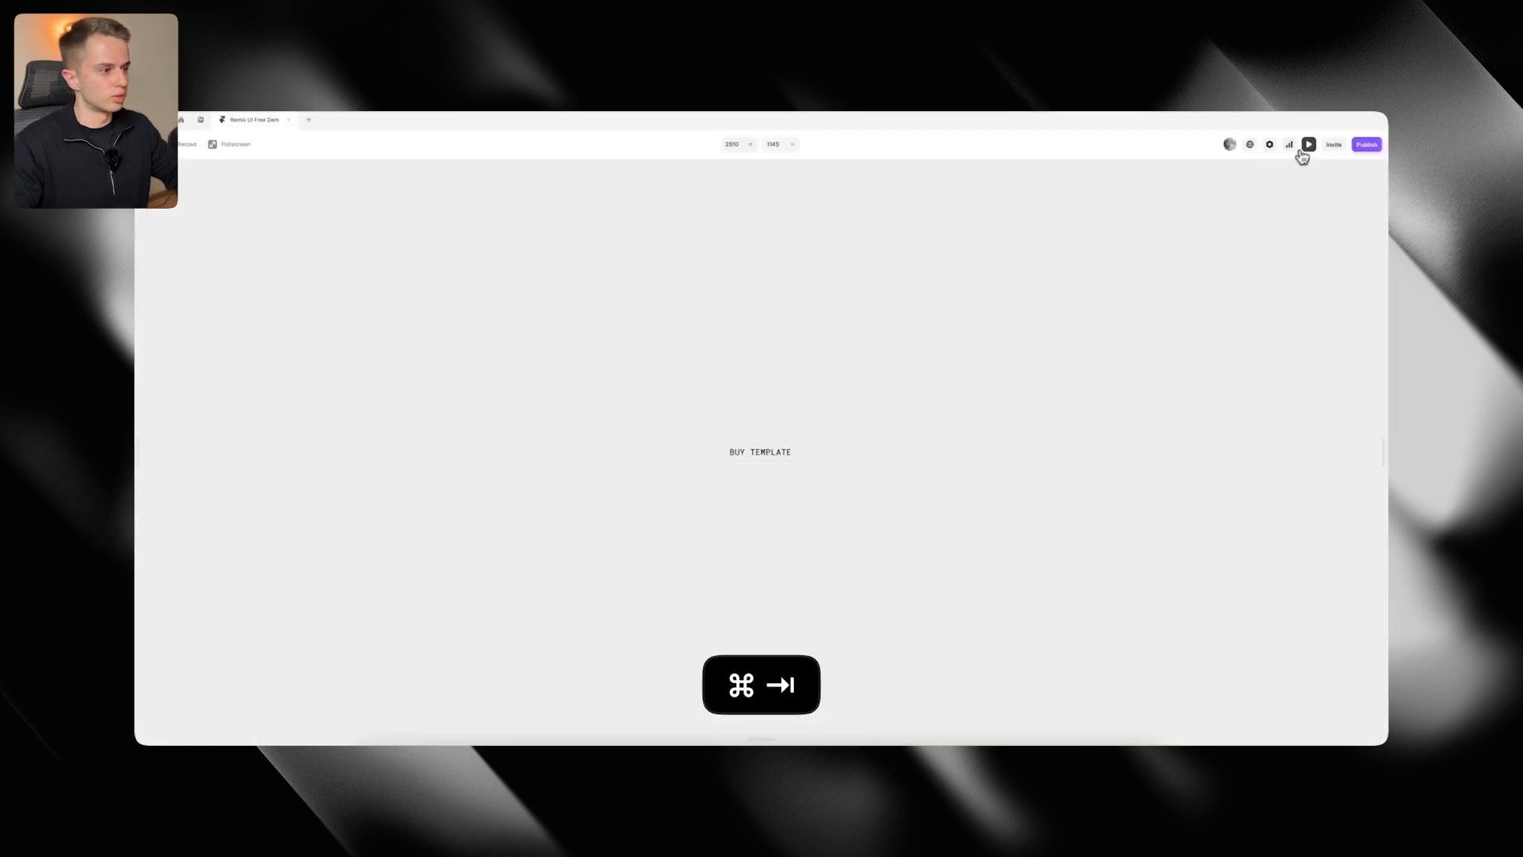
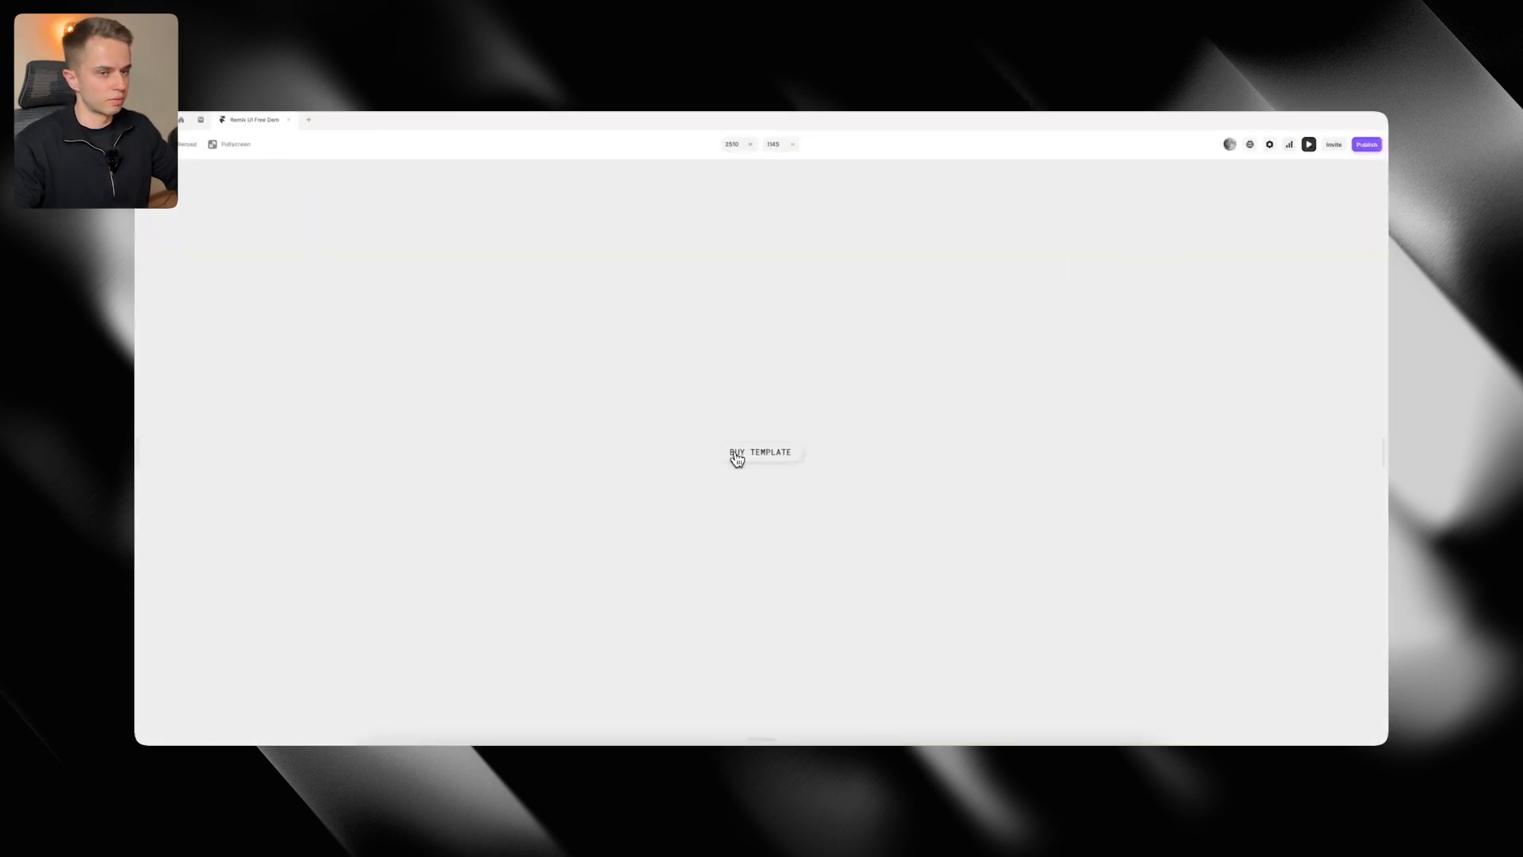
{"action": "key", "text": "super+Tab"}
{"action": "key", "text": "super+Tab"}
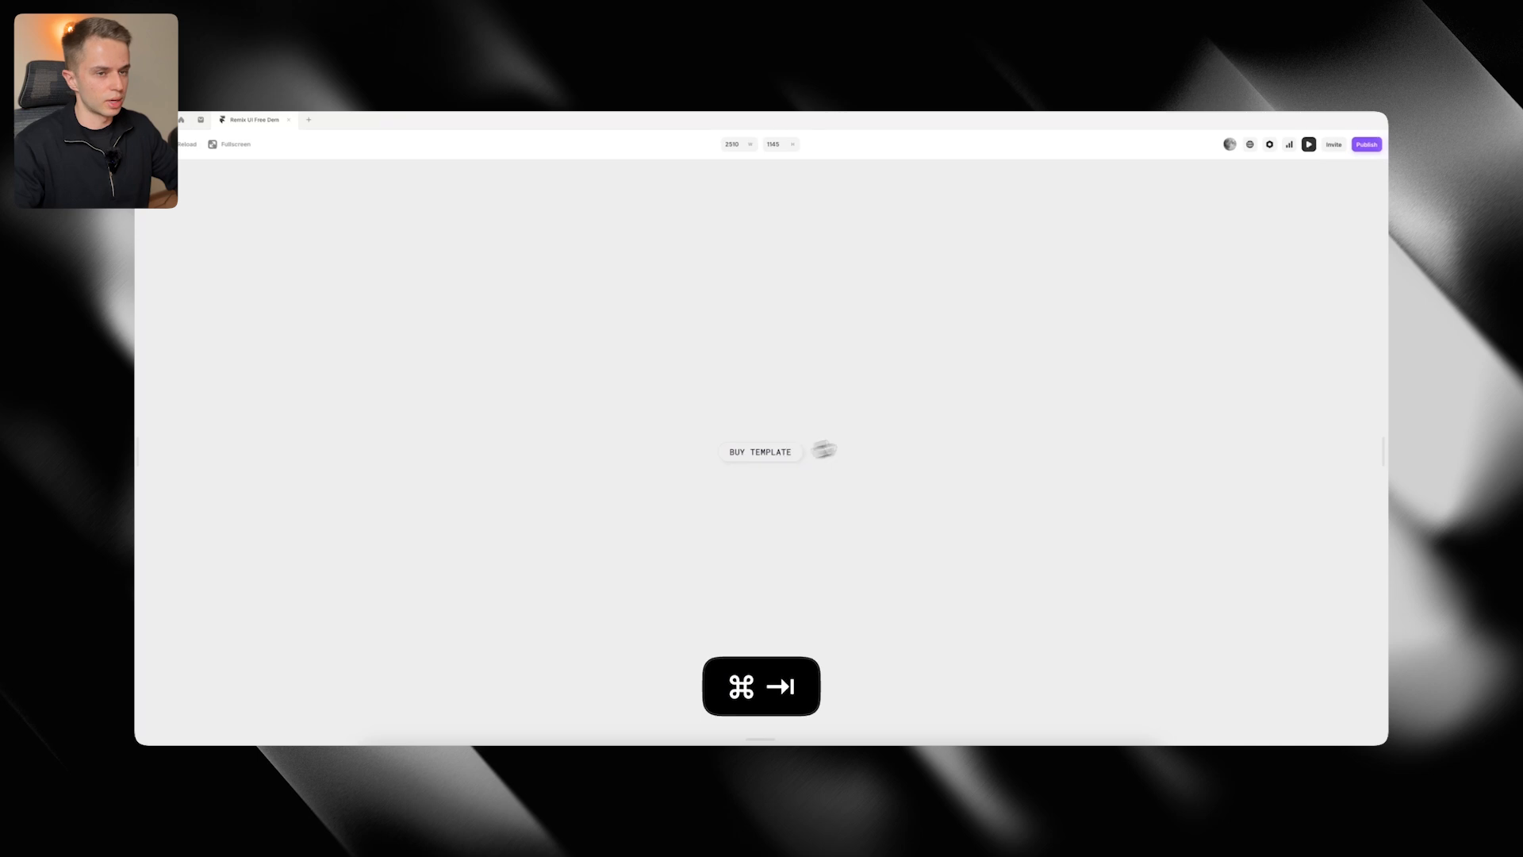
{"action": "key", "text": "super+Tab"}
{"action": "key", "text": "super+Tab"}
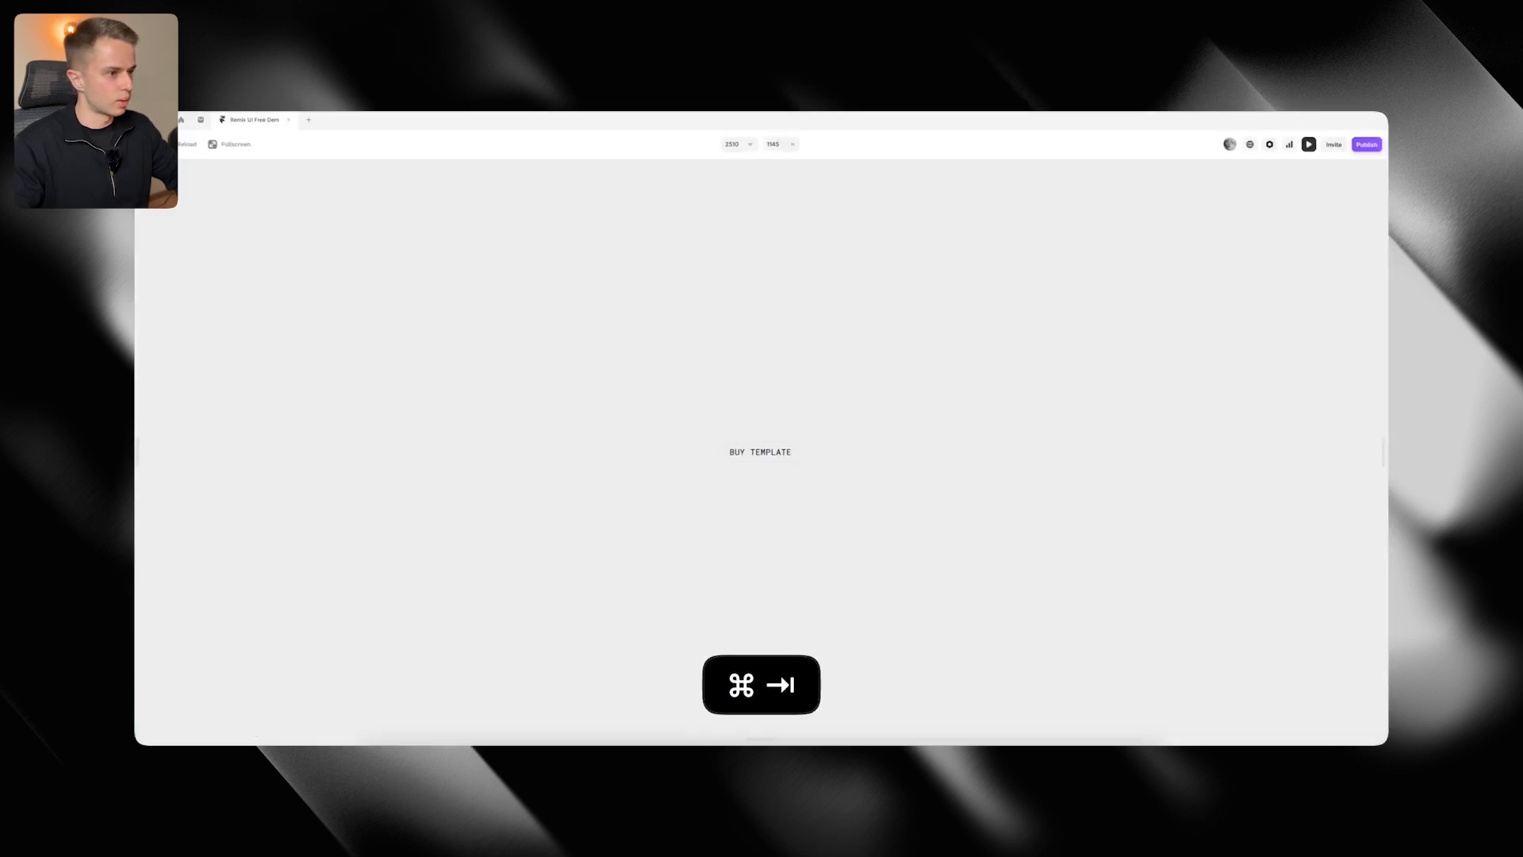
{"action": "key", "text": "Escape"}
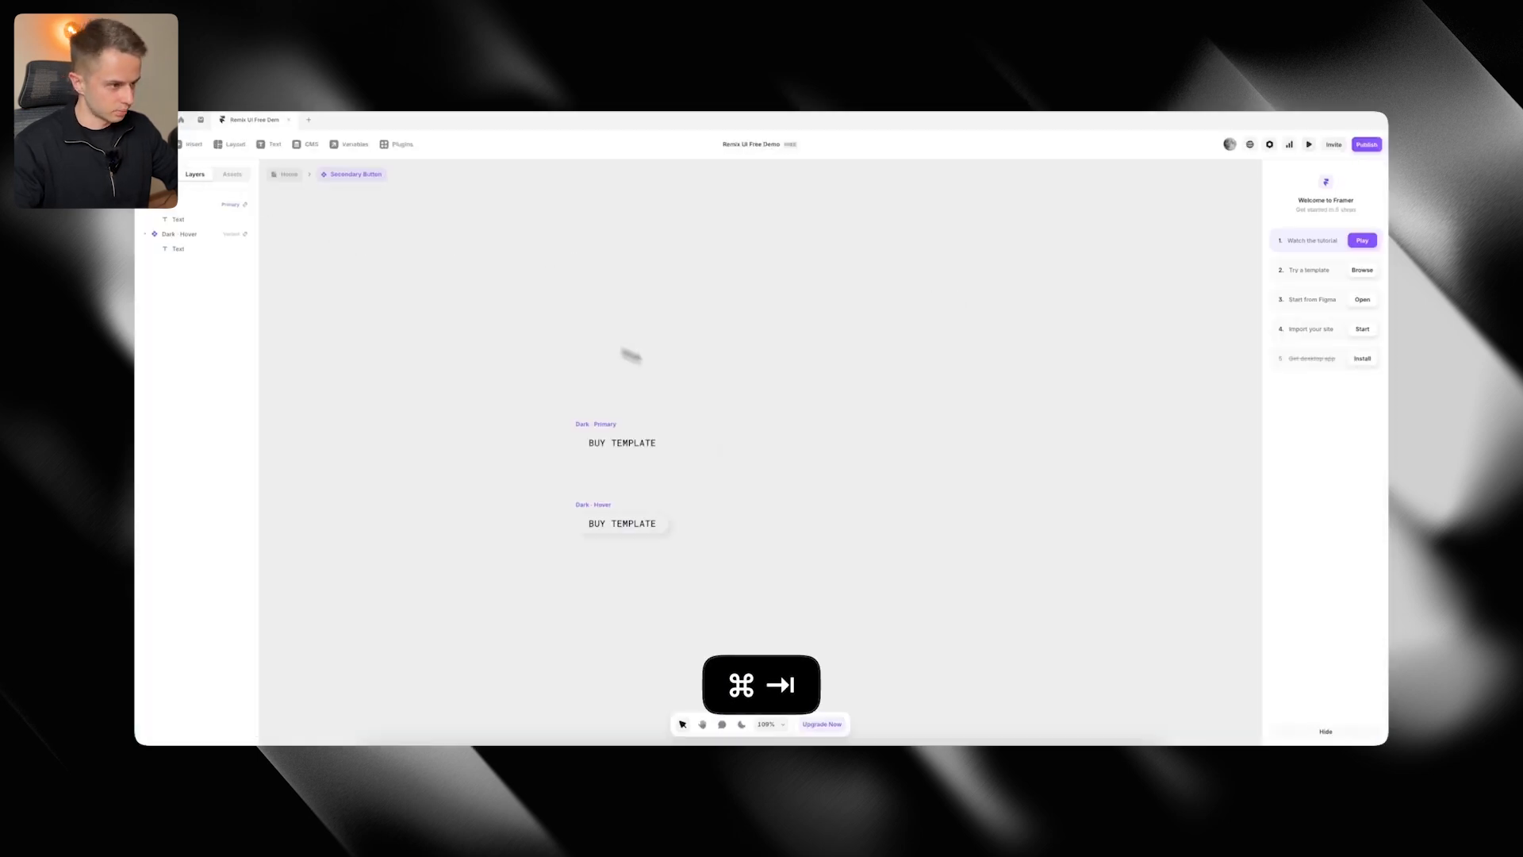
Return to the Home page and open the Navigation 1 Light component with its Schedule a call button selected
{"action": "left_click", "coordinate": [289, 187]}
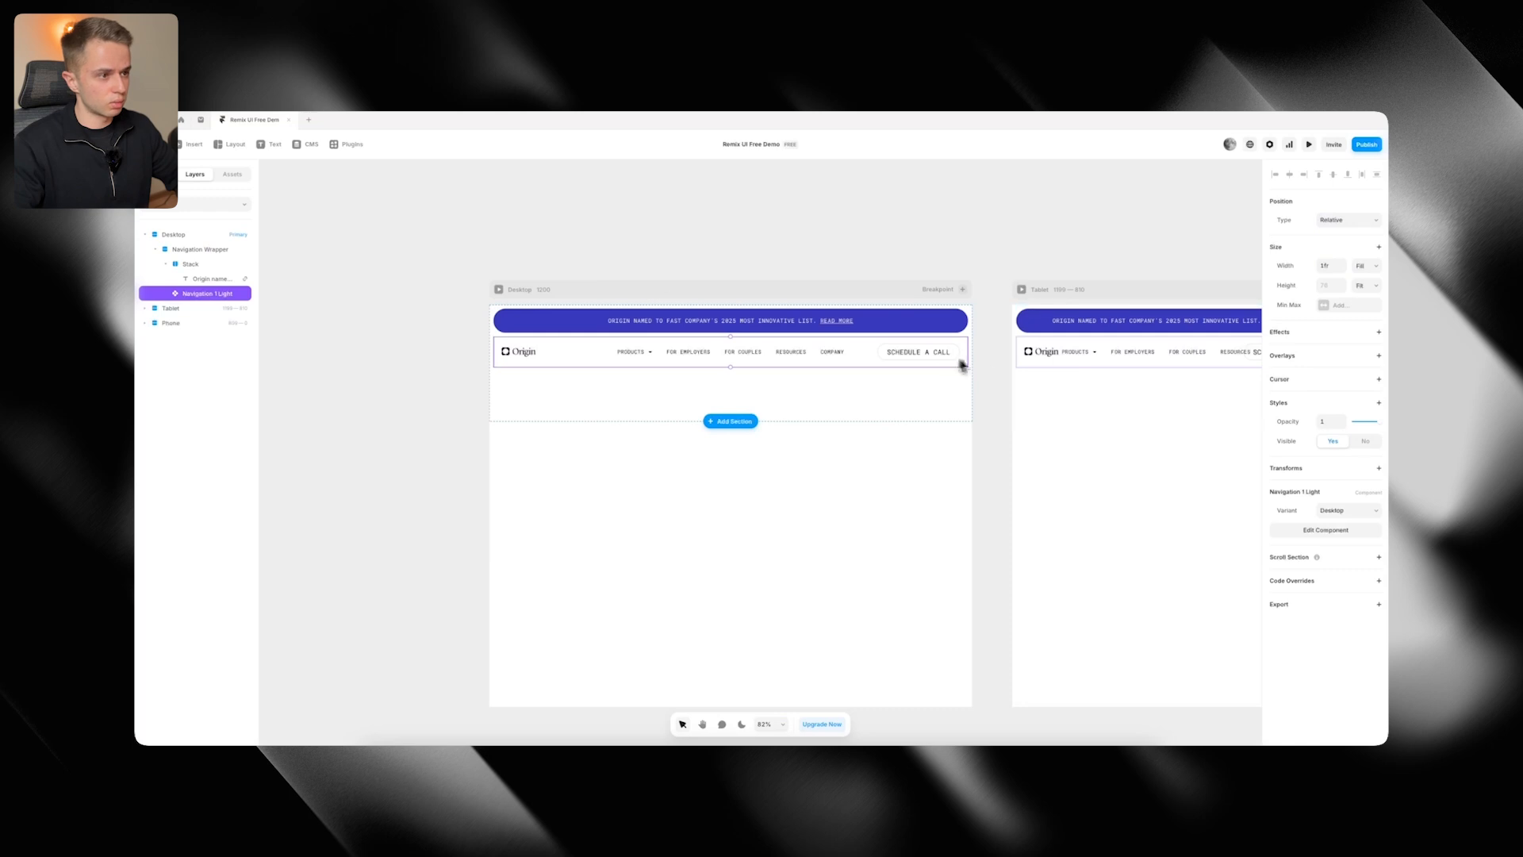
{"action": "double_click", "coordinate": [925, 356]}
{"action": "left_click", "coordinate": [1001, 451]}
Duplicate the Secondary Button component in the project assets and rename the copy Button
{"action": "left_click", "coordinate": [230, 176]}
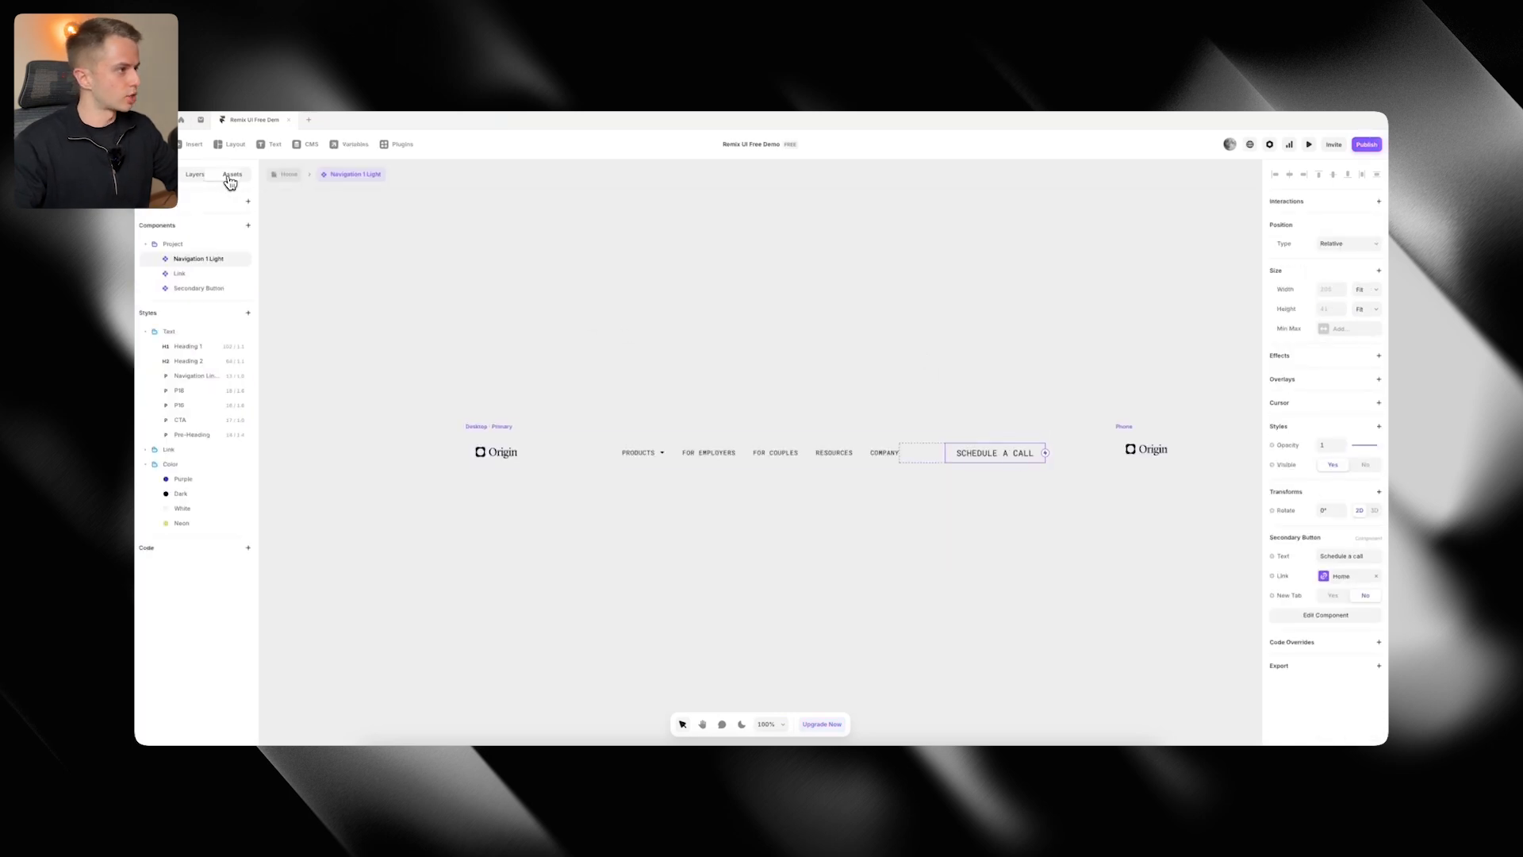
{"action": "left_click", "coordinate": [240, 288]}
{"action": "left_click", "coordinate": [263, 365]}
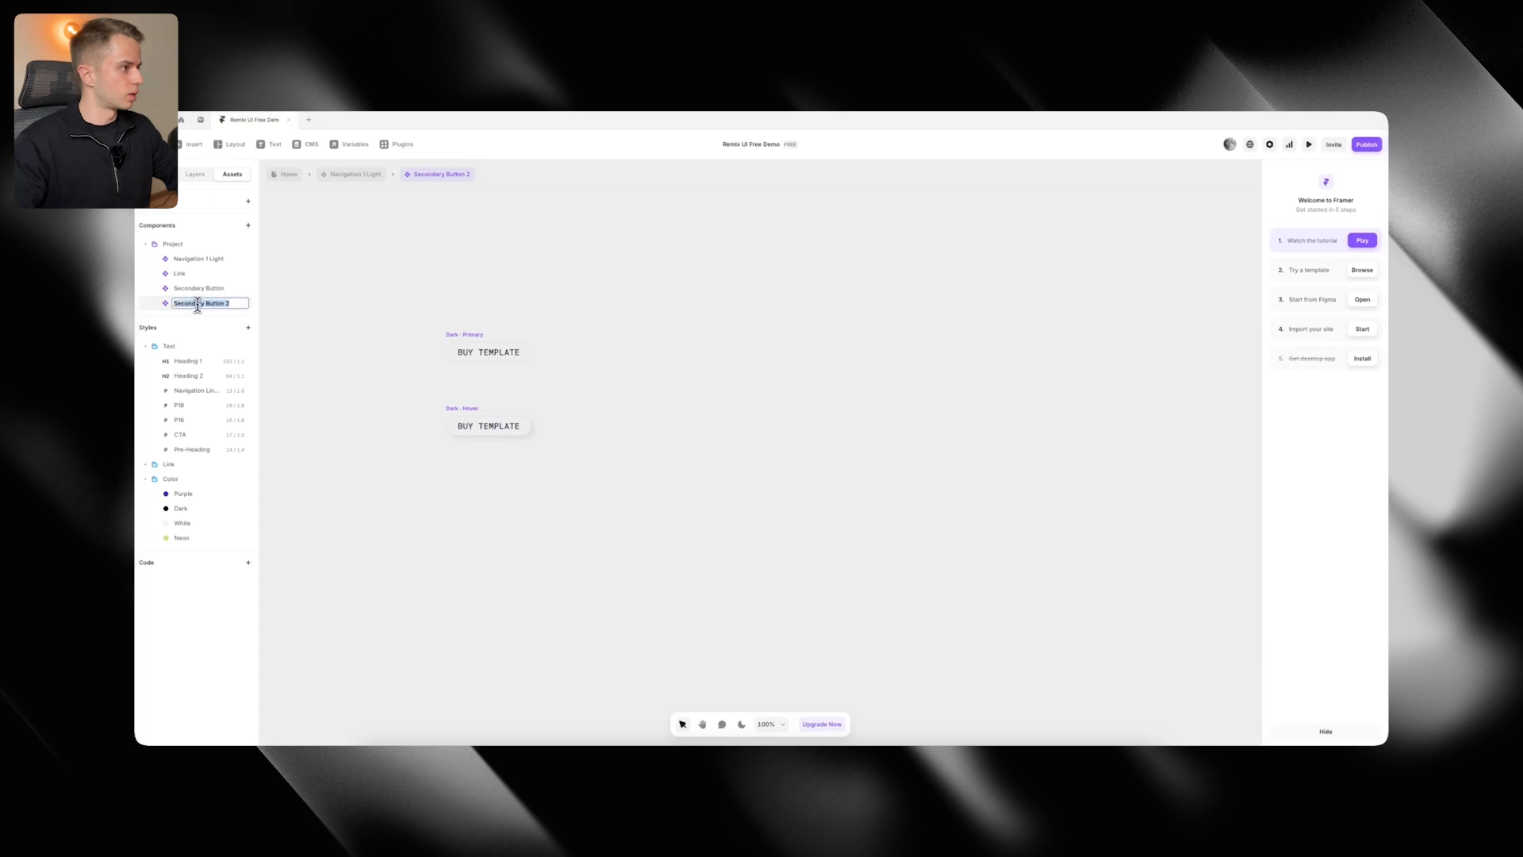
{"action": "key", "text": "BackSpace"}
{"action": "left_click", "coordinate": [531, 312]}
Give the Button component's Dark Primary variant a solid Dark style fill like Origin's Try Origin button, and remove its border
{"action": "key", "text": "super+Tab"}
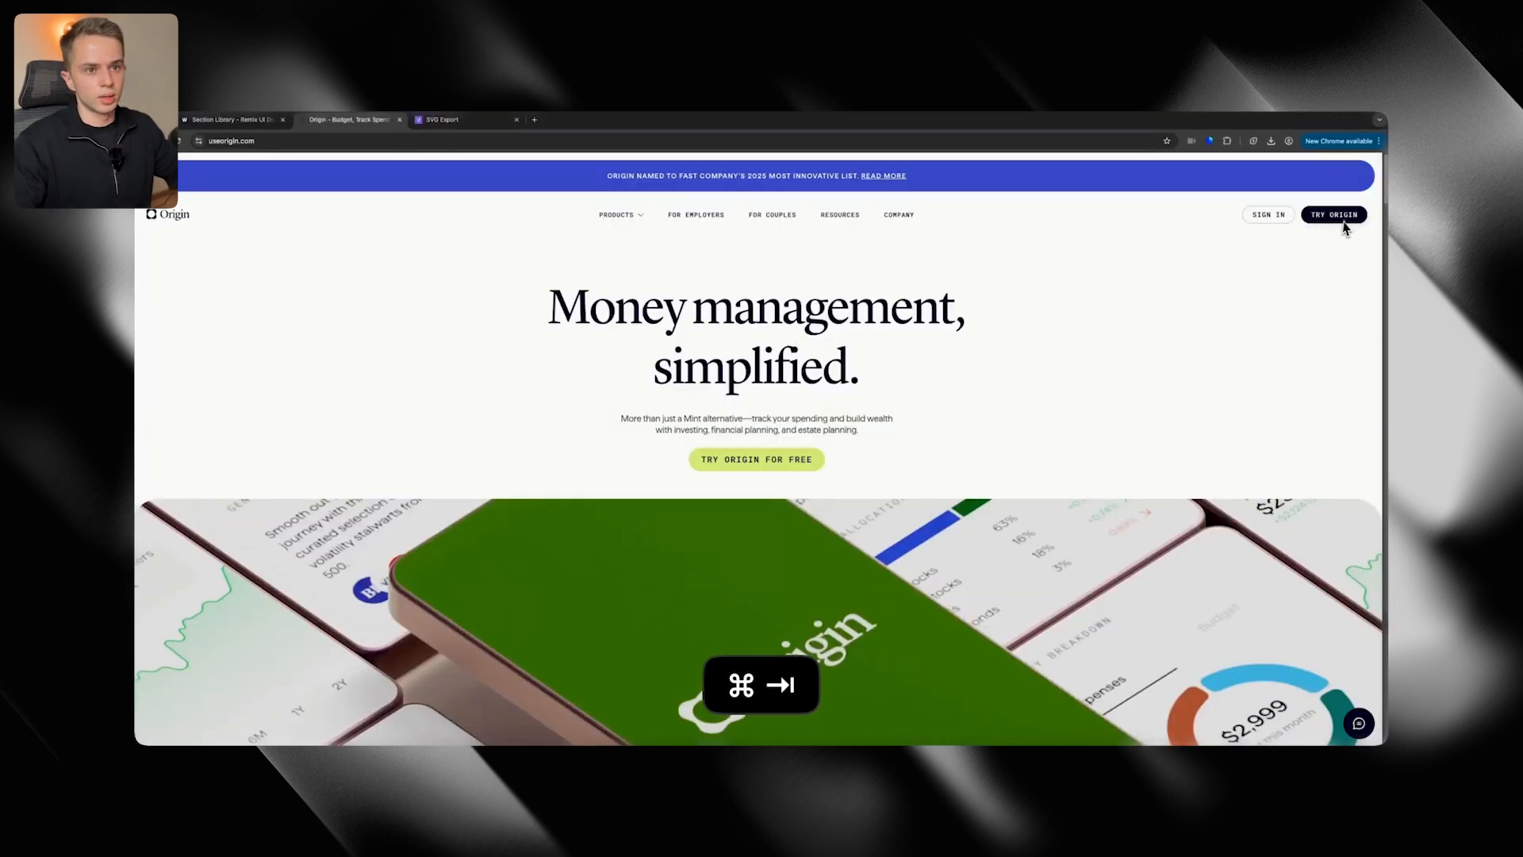
{"action": "key", "text": "super+Tab"}
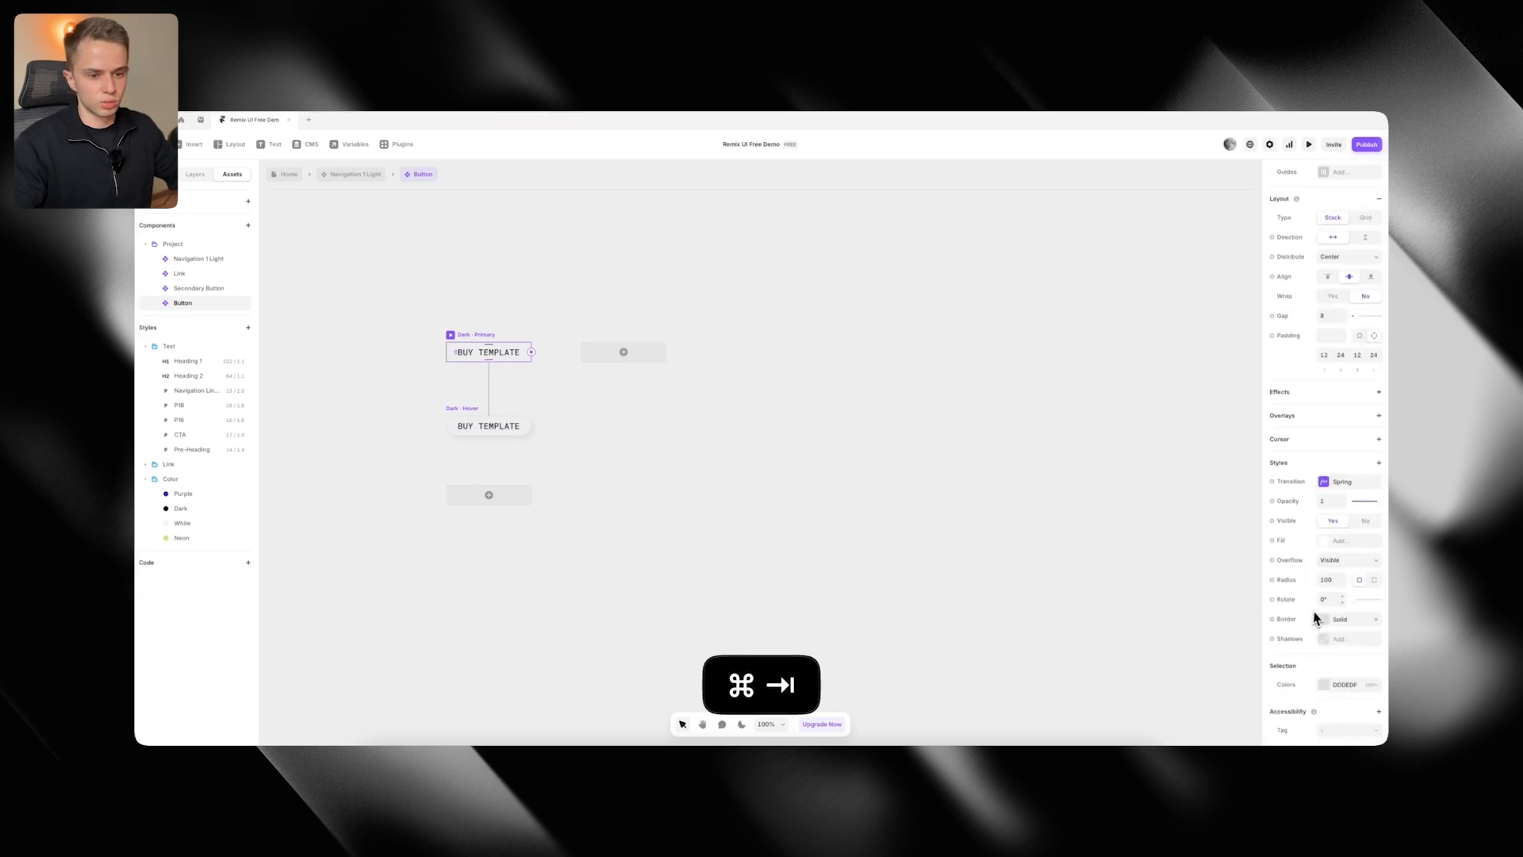
{"action": "left_click", "coordinate": [1339, 540]}
{"action": "left_click", "coordinate": [1177, 673]}
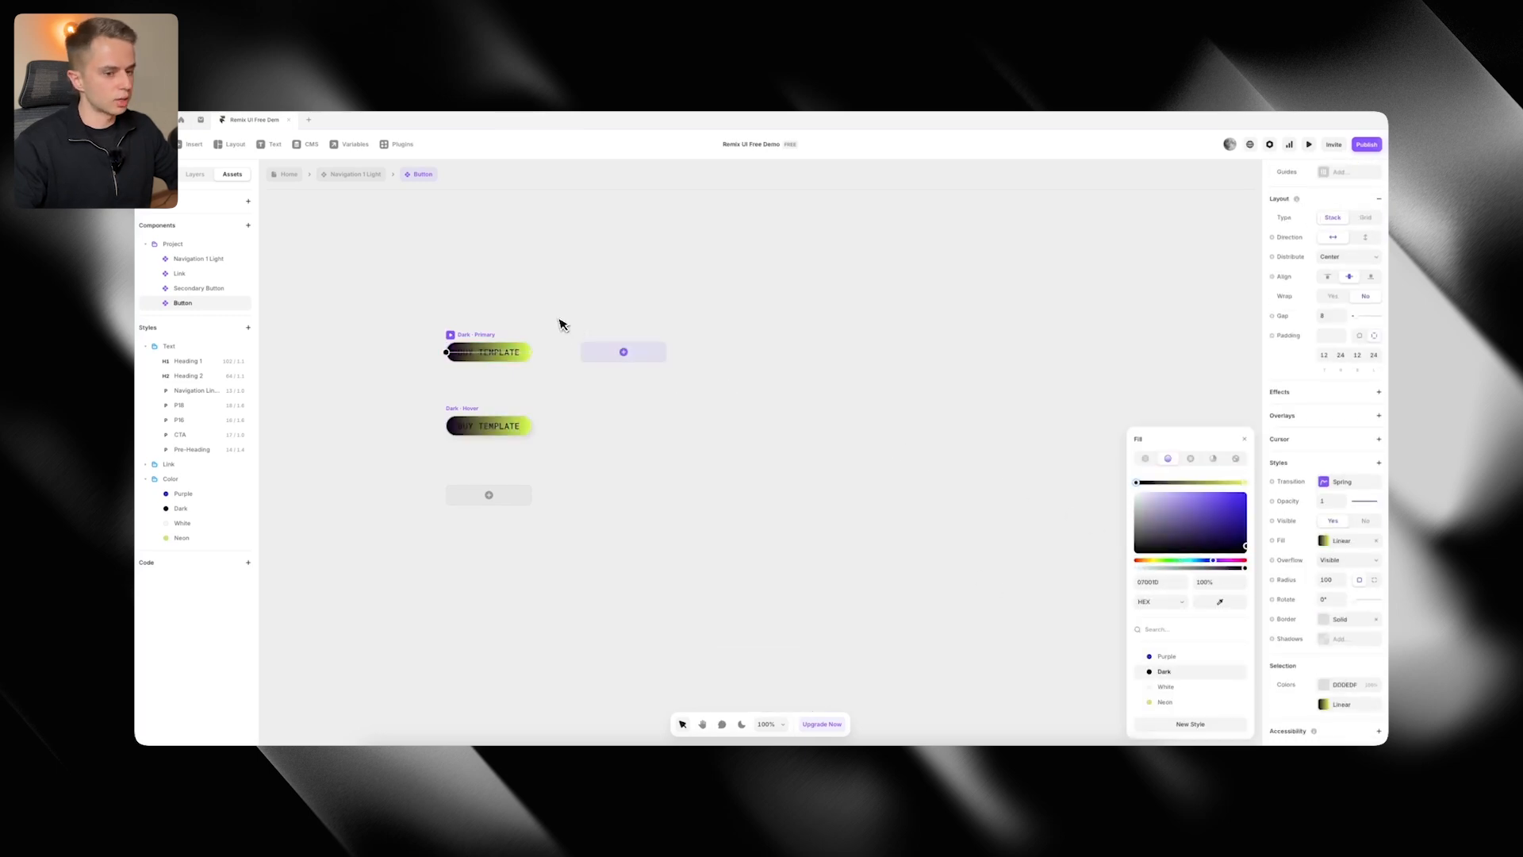
{"action": "left_click", "coordinate": [1145, 459]}
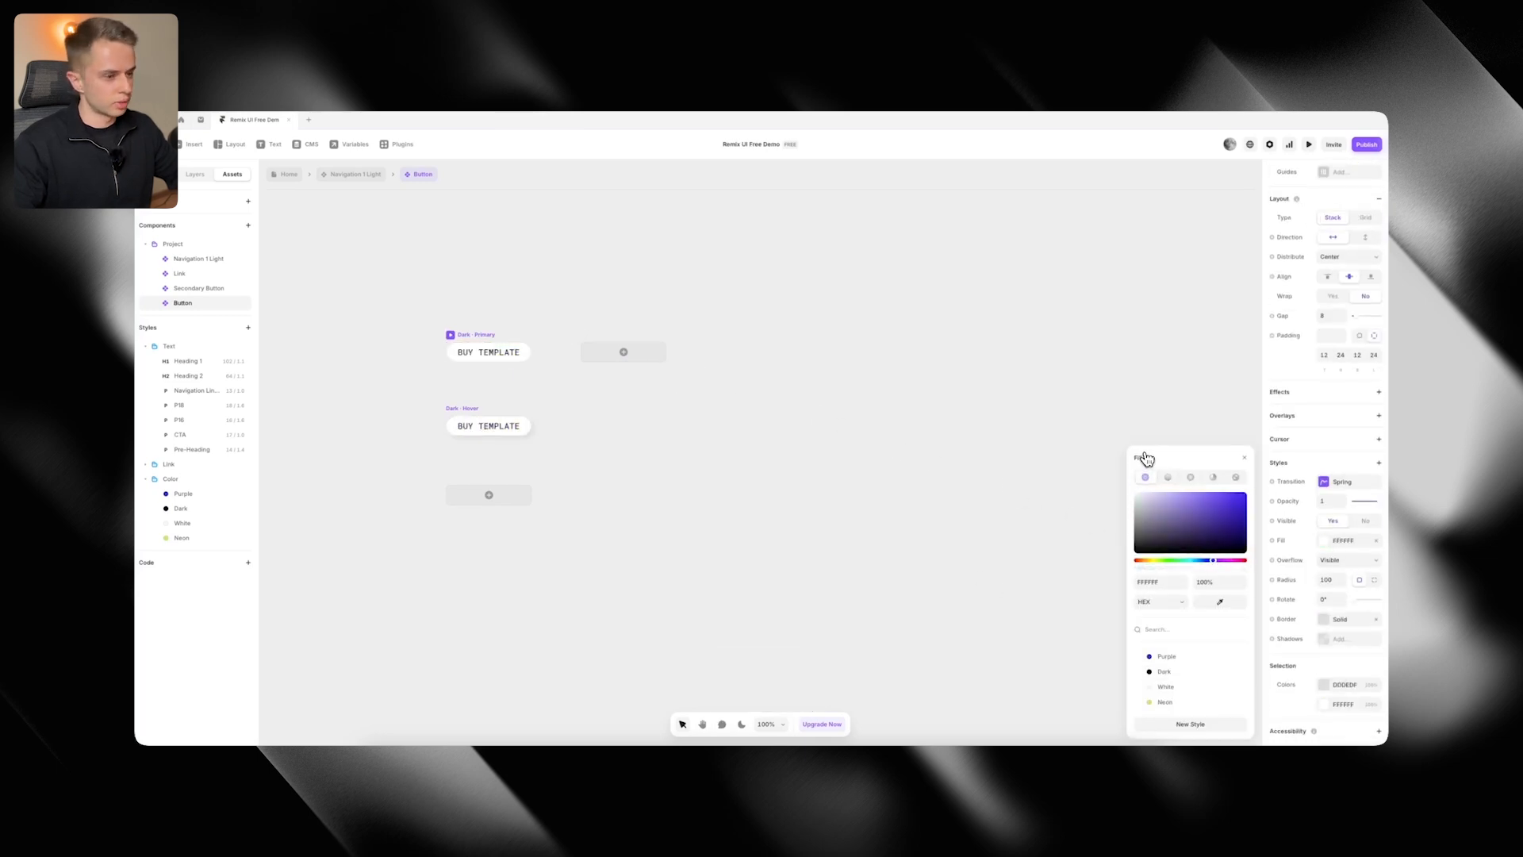
{"action": "left_click", "coordinate": [1180, 671]}
{"action": "left_click", "coordinate": [1375, 620]}
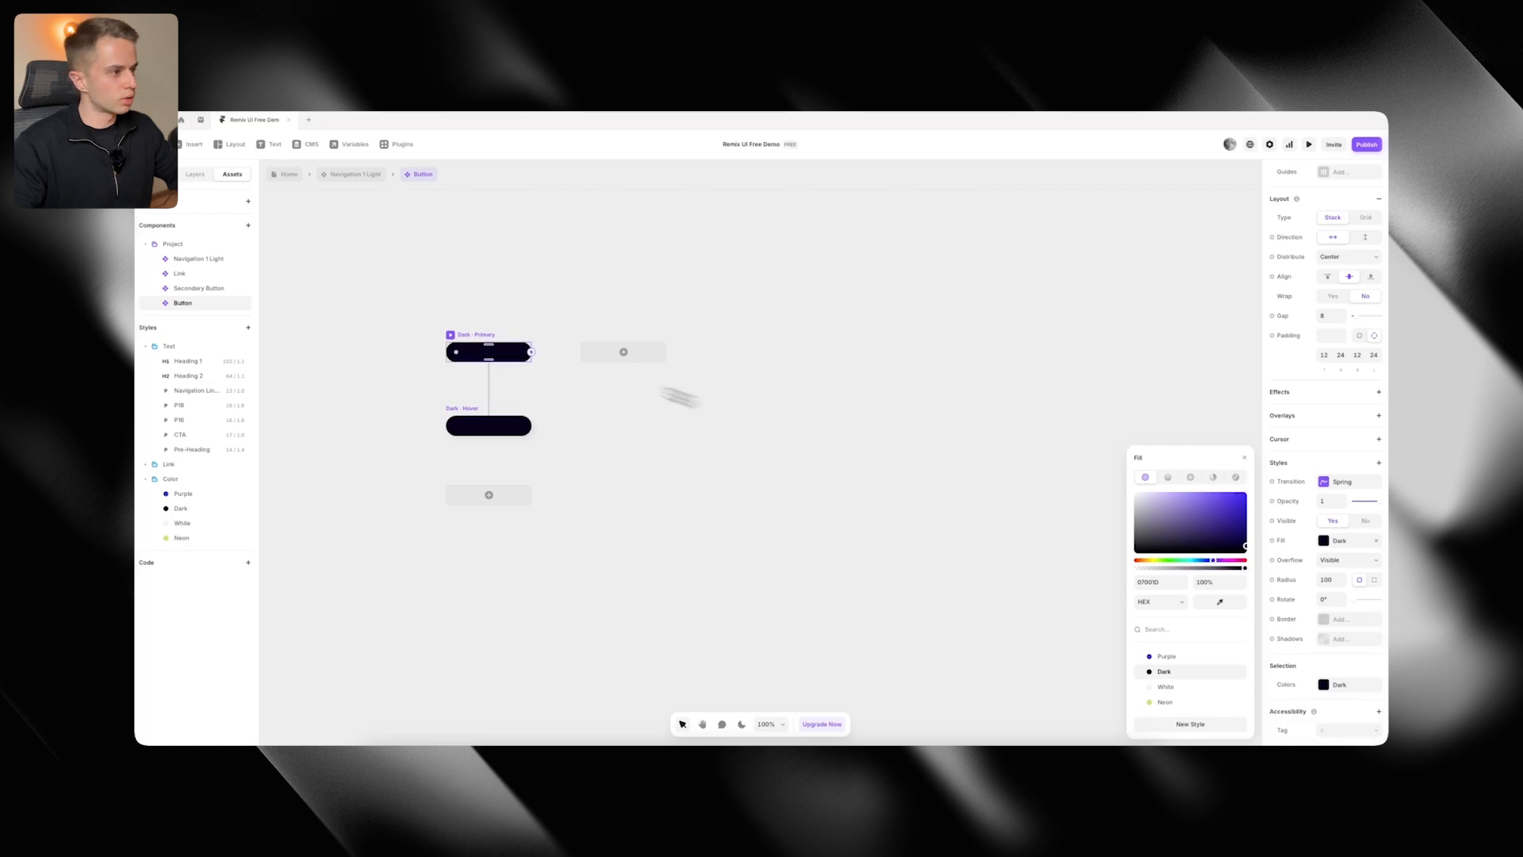
Set the label text color of the Button component's Dark Primary variant to the White style
{"action": "left_click", "coordinate": [679, 396]}
{"action": "left_click", "coordinate": [501, 353]}
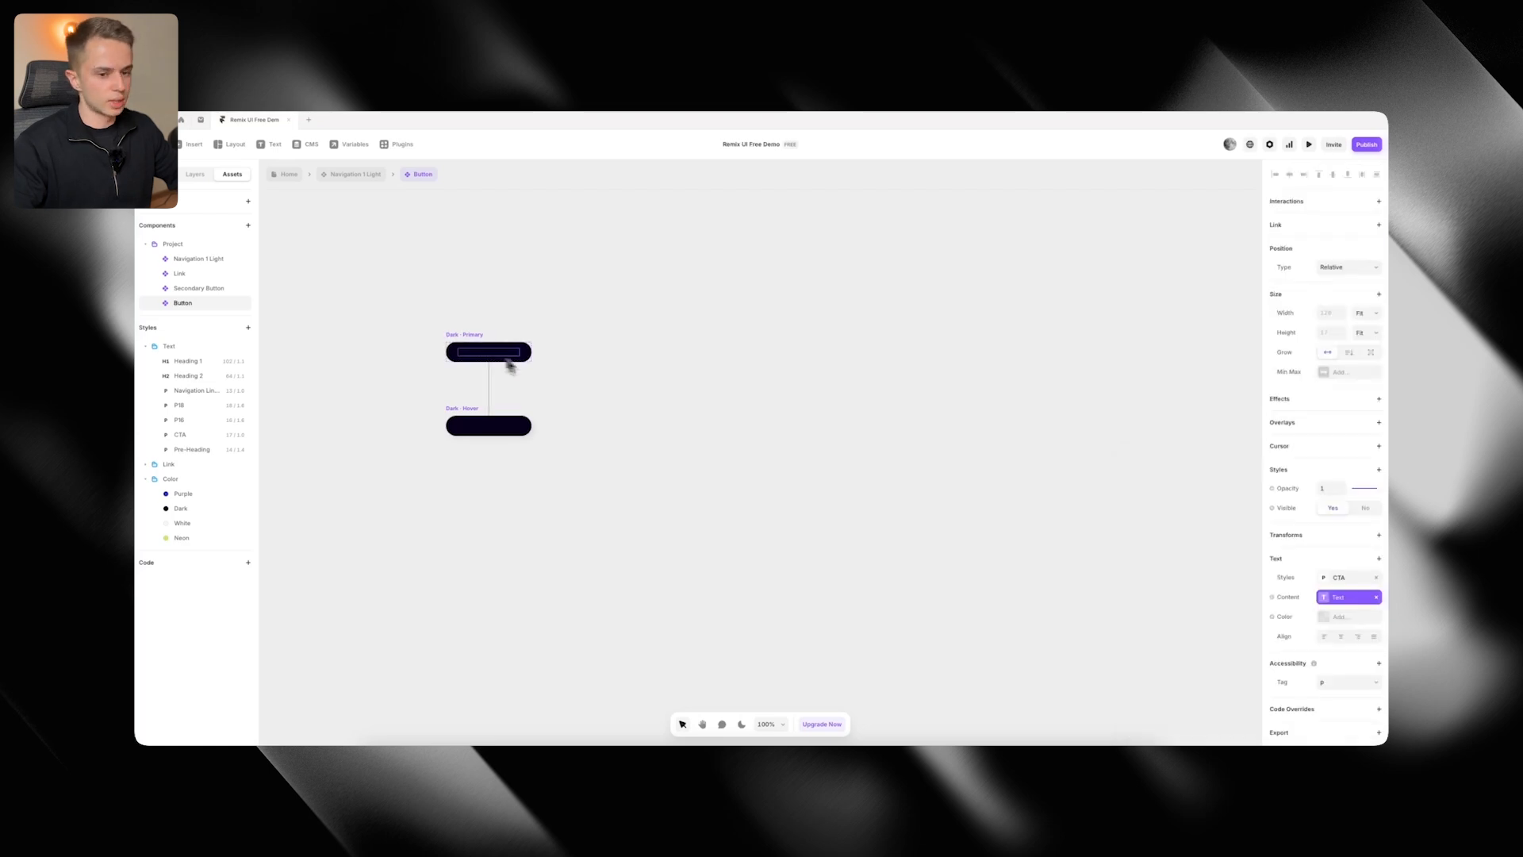
{"action": "left_click", "coordinate": [1329, 617]}
{"action": "left_click", "coordinate": [1167, 687]}
{"action": "left_click", "coordinate": [775, 503]}
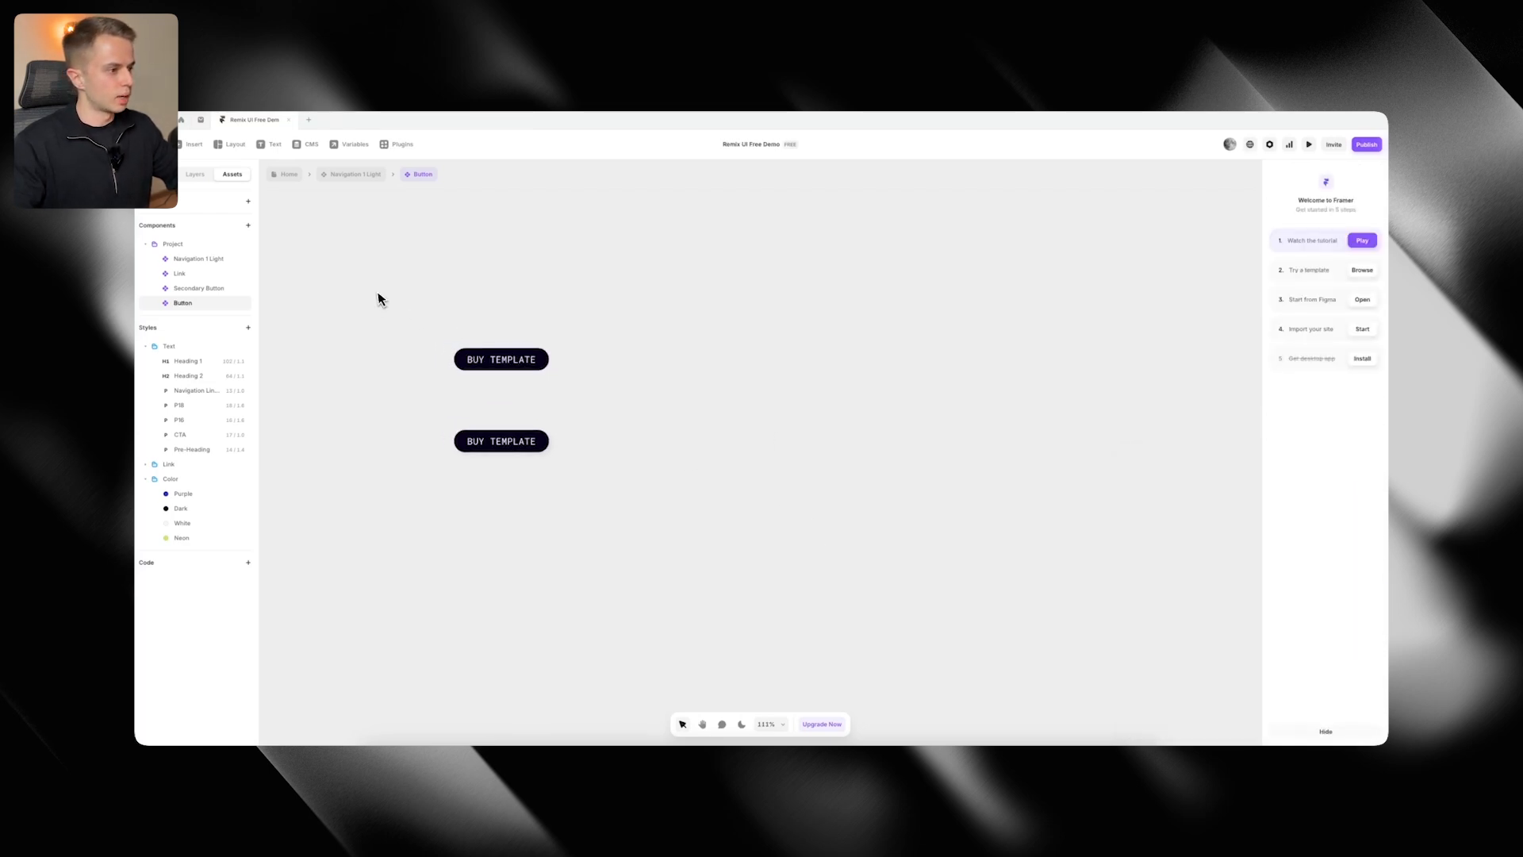
Switch to the Origin site in the browser to examine the hover effects of its Try Origin buttons, and return to Framer
{"action": "key", "text": "super+Tab"}
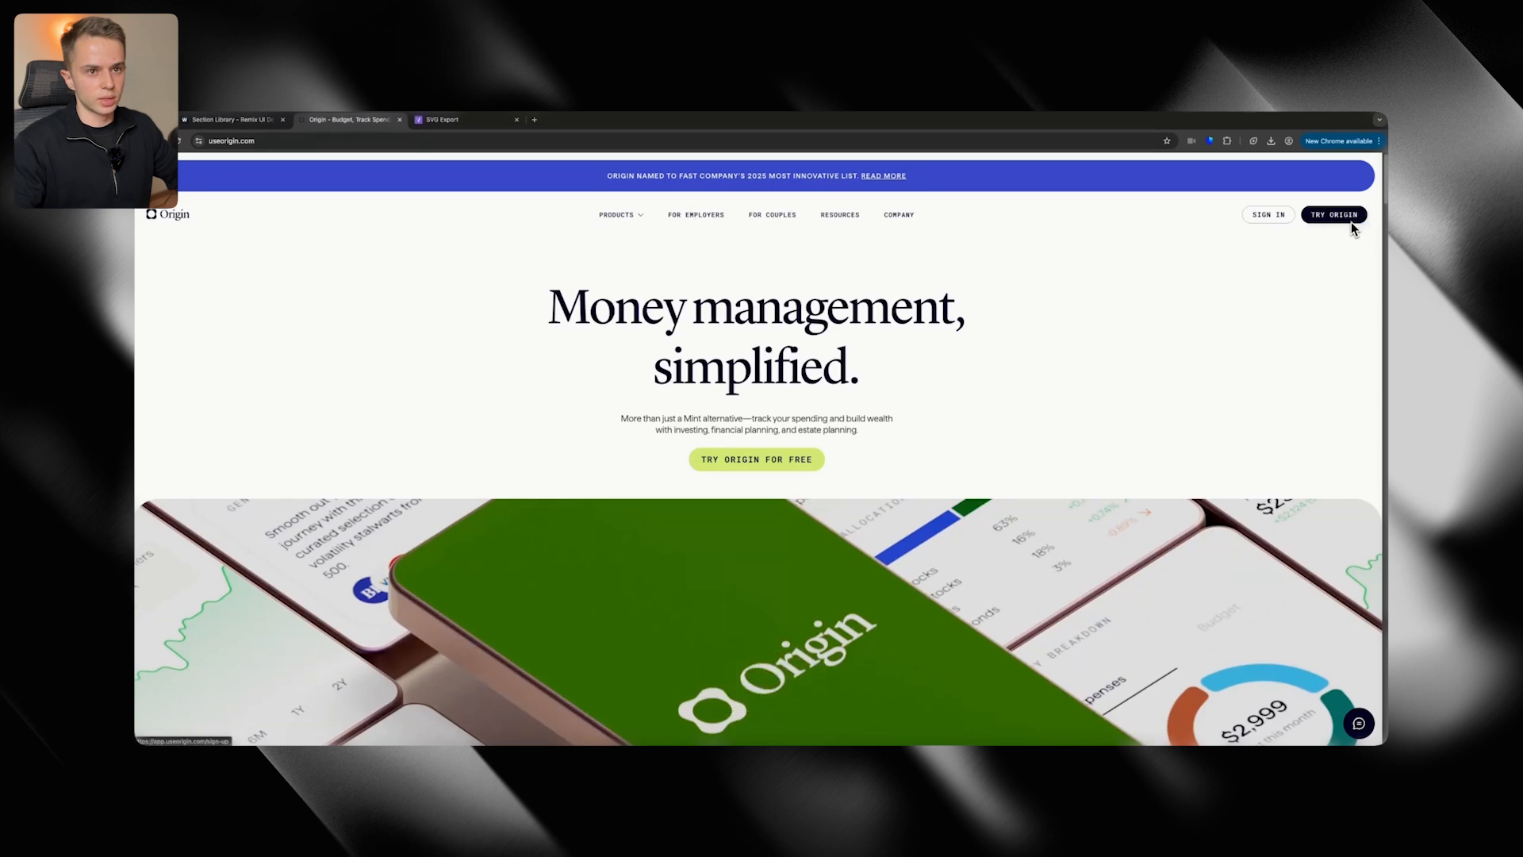
{"action": "key", "text": "super+Tab"}
{"action": "key", "text": "super+Tab"}
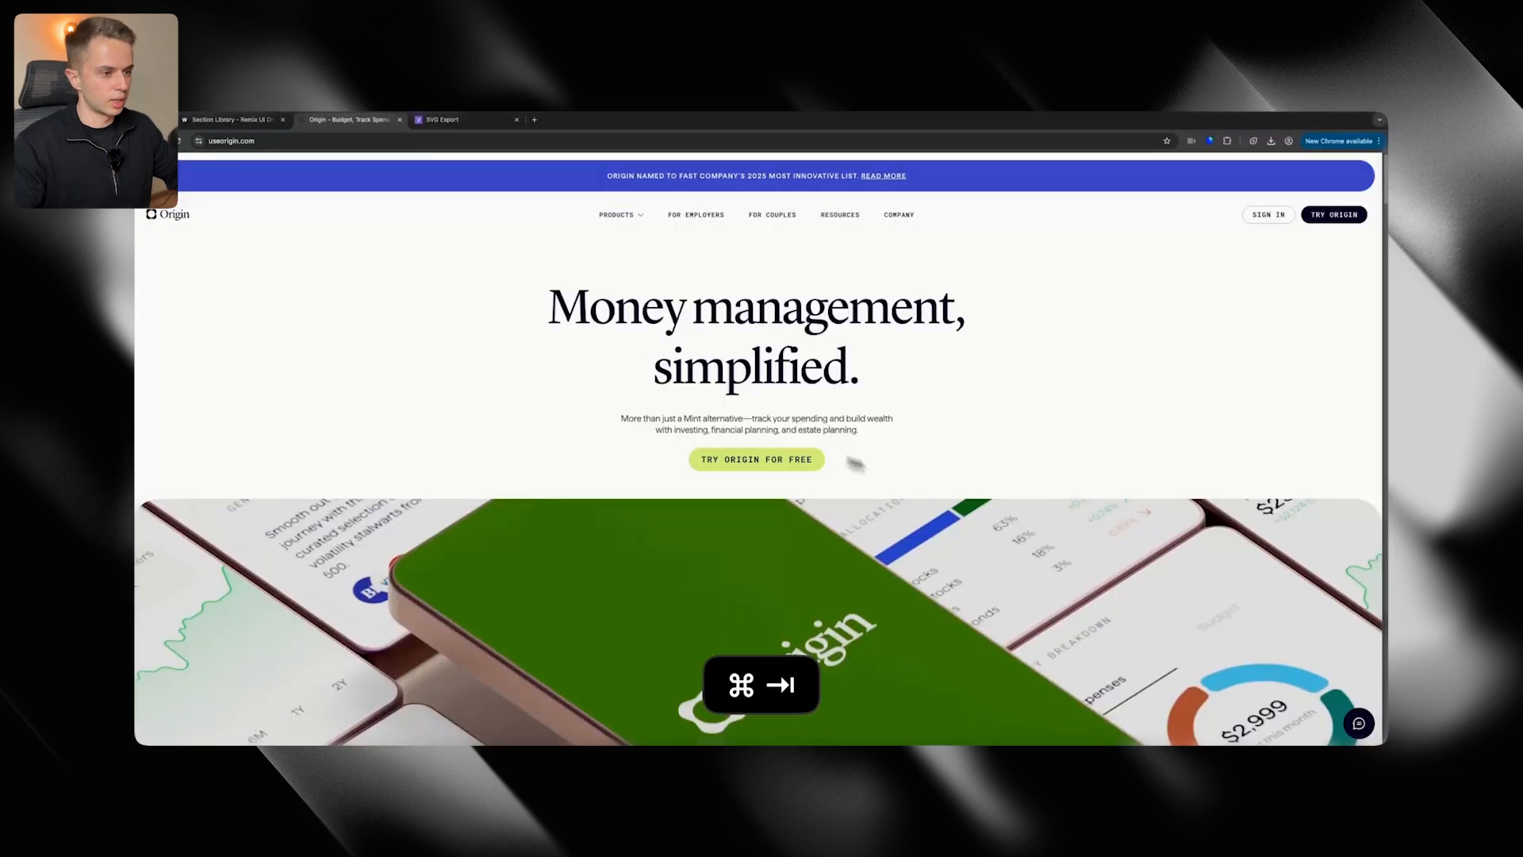
{"action": "key", "text": "super+Tab"}
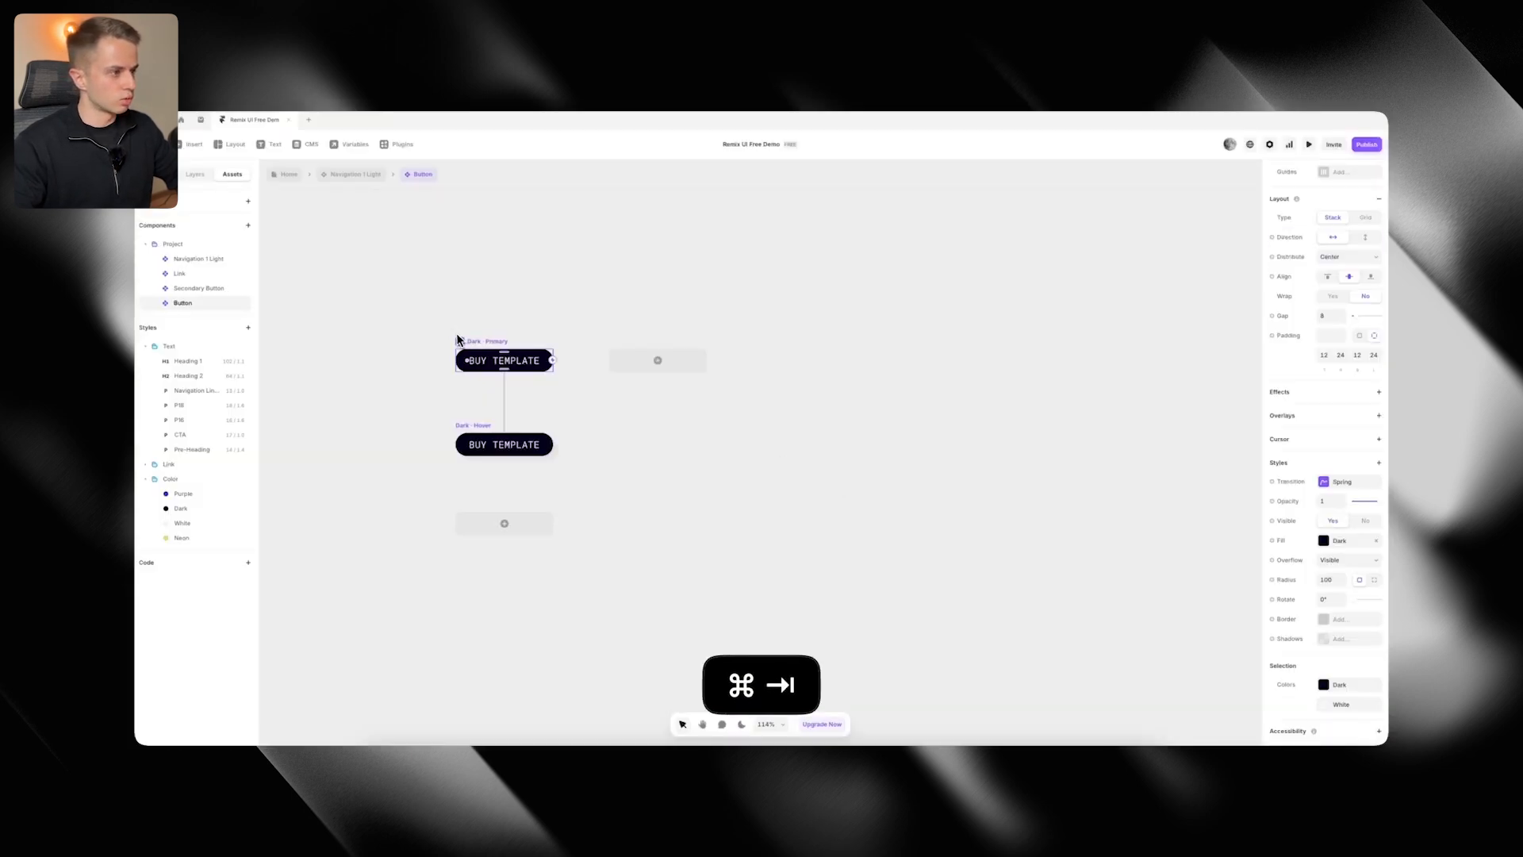
{"action": "key", "text": "super+Tab"}
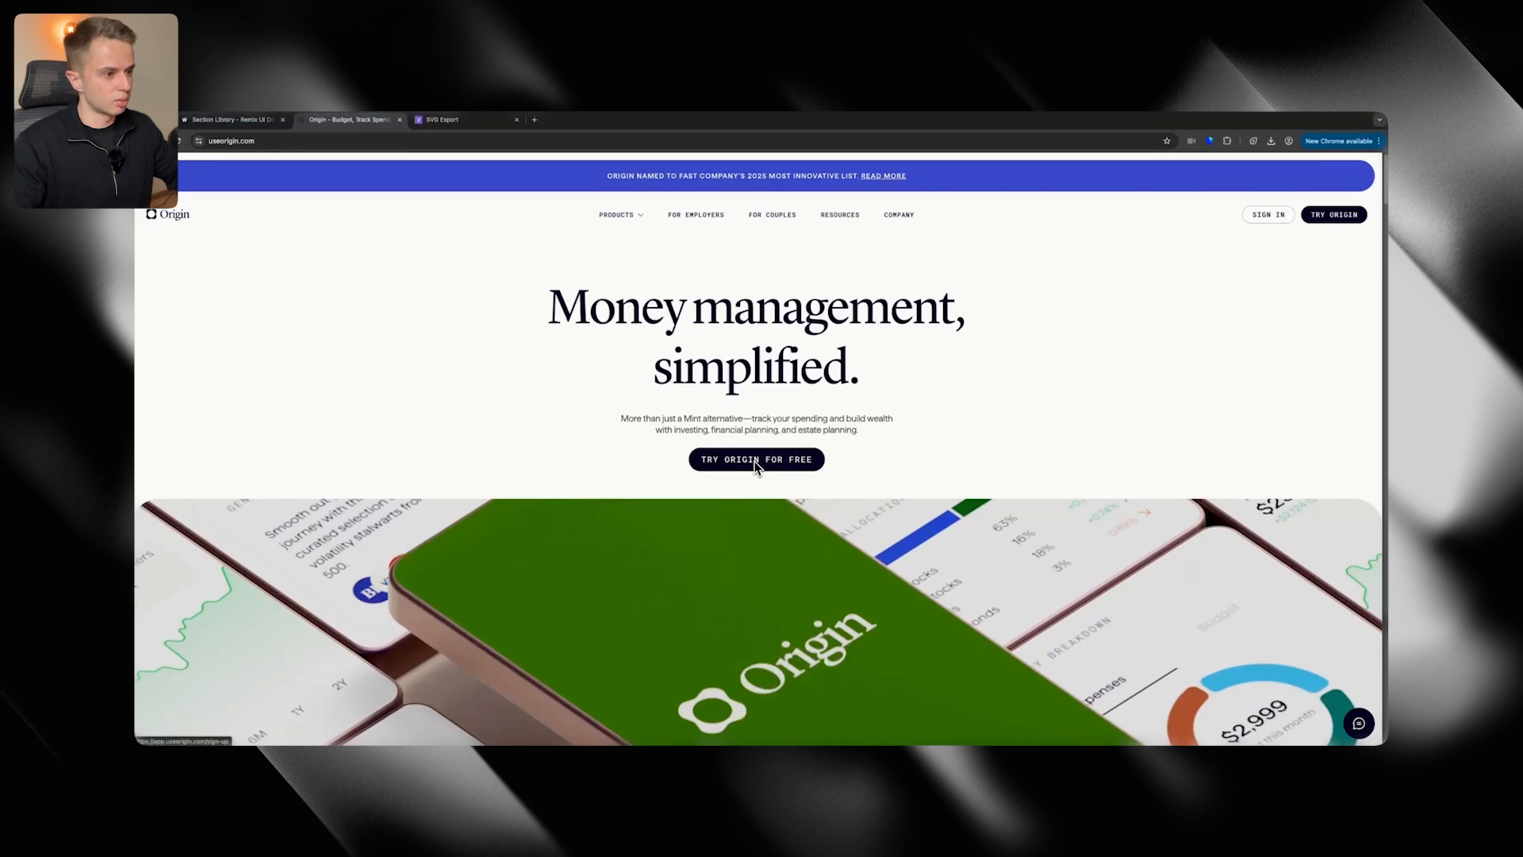
{"action": "key", "text": "super+Tab"}
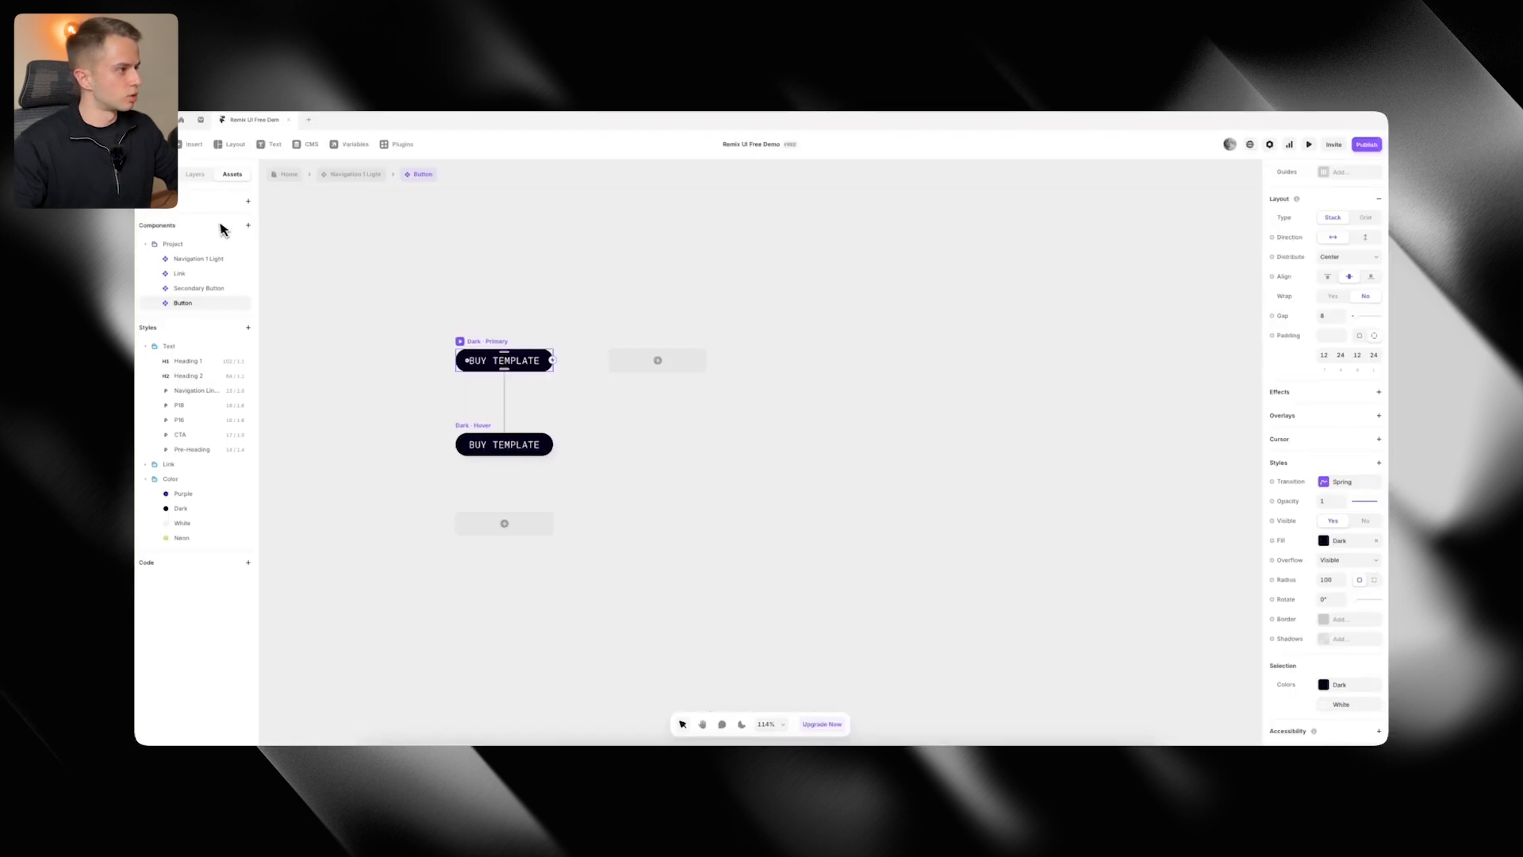
Rename the Button component's primary variant as Dark Variant
{"action": "left_click", "coordinate": [195, 173]}
{"action": "double_click", "coordinate": [180, 205]}
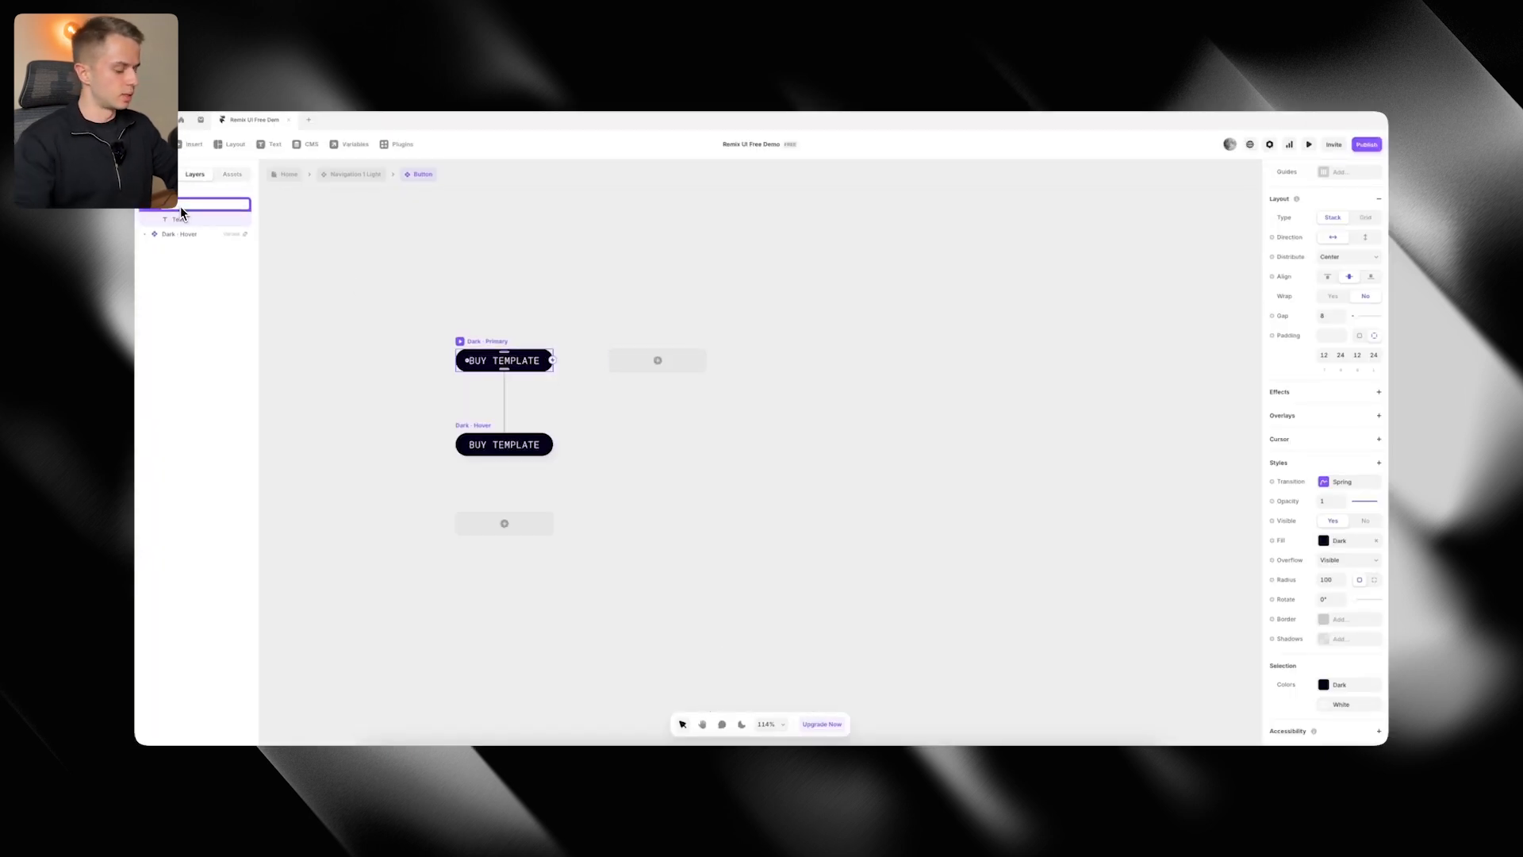
{"action": "type", "text": "Dark Variant"}
{"action": "key", "text": "Return"}
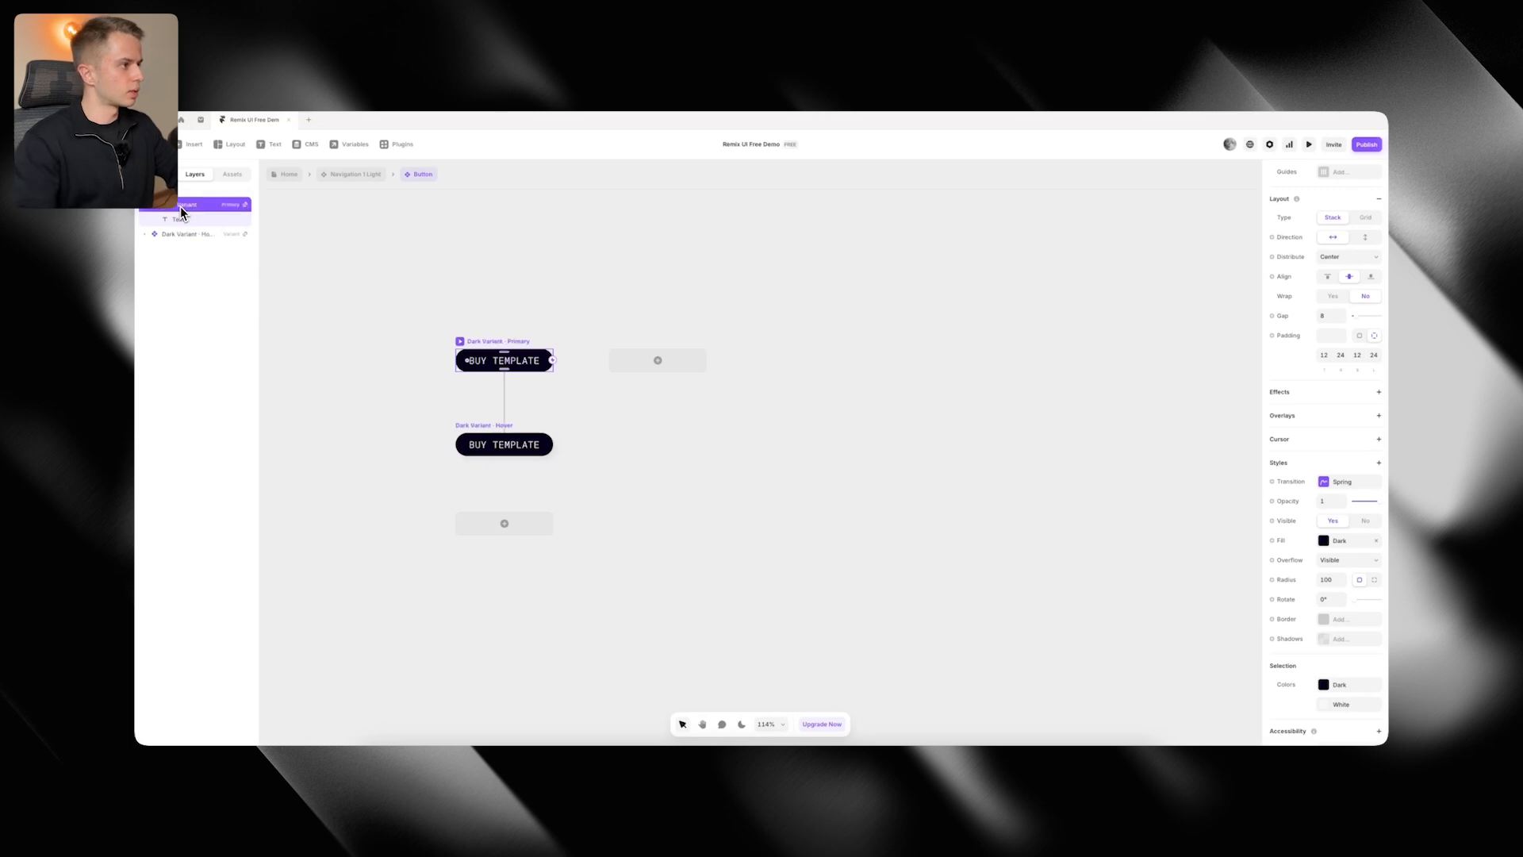
Add a second variant beside Dark Variant and name it Green
{"action": "left_click", "coordinate": [658, 360]}
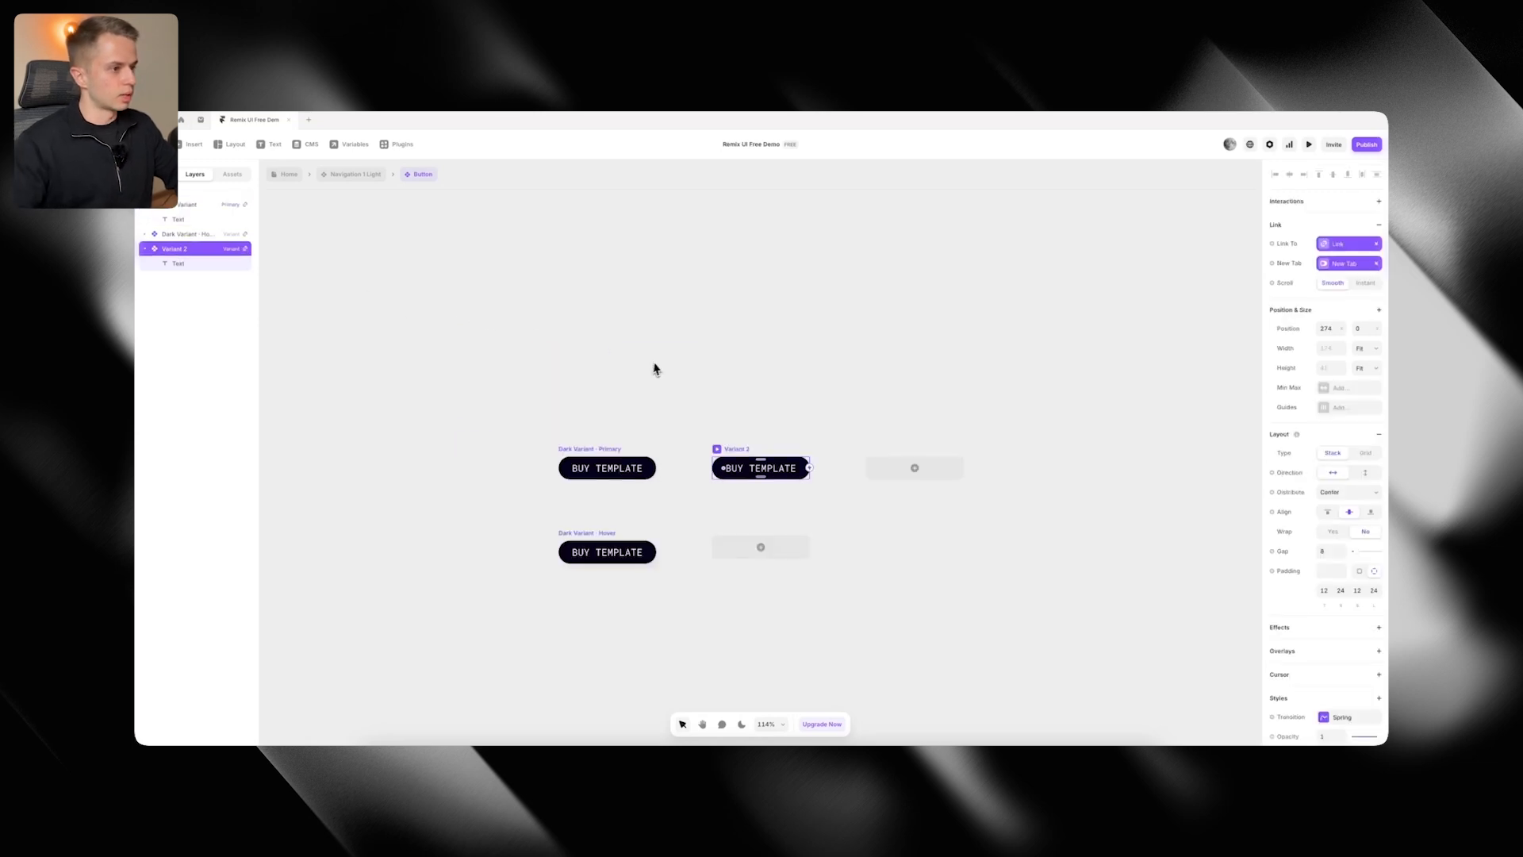
{"action": "double_click", "coordinate": [191, 253]}
{"action": "type", "text": "Green"}
{"action": "key", "text": "Return"}
Fill the Green variant with the Neon color style and remove the color set on its label text
{"action": "left_click", "coordinate": [751, 470]}
{"action": "scroll", "coordinate": [1364, 634], "scroll_direction": "down", "scroll_amount": 2}
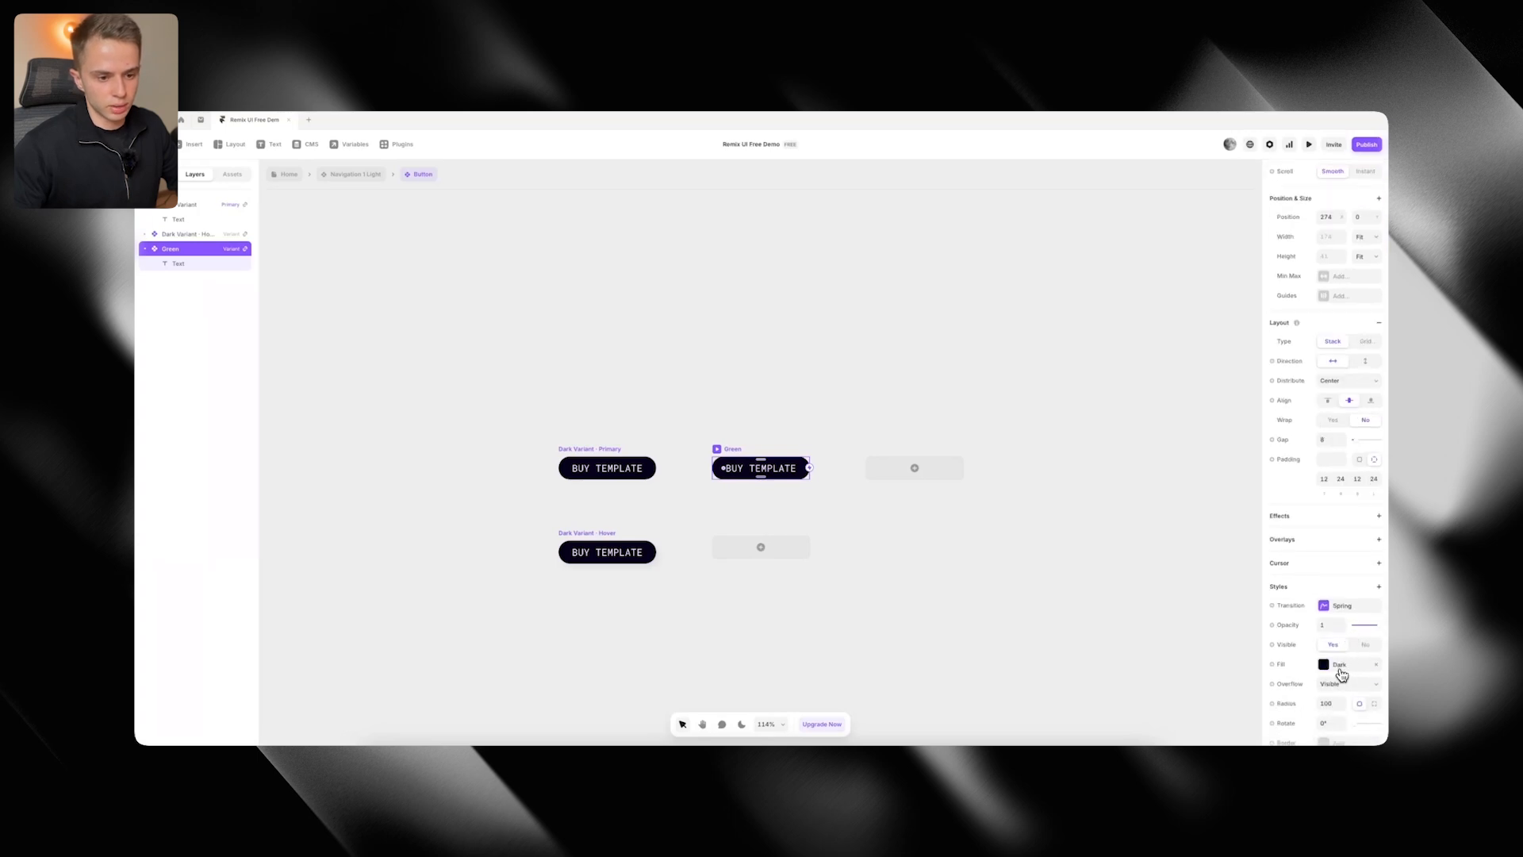
{"action": "left_click", "coordinate": [1339, 672]}
{"action": "left_click", "coordinate": [1193, 696]}
{"action": "left_click", "coordinate": [1037, 585]}
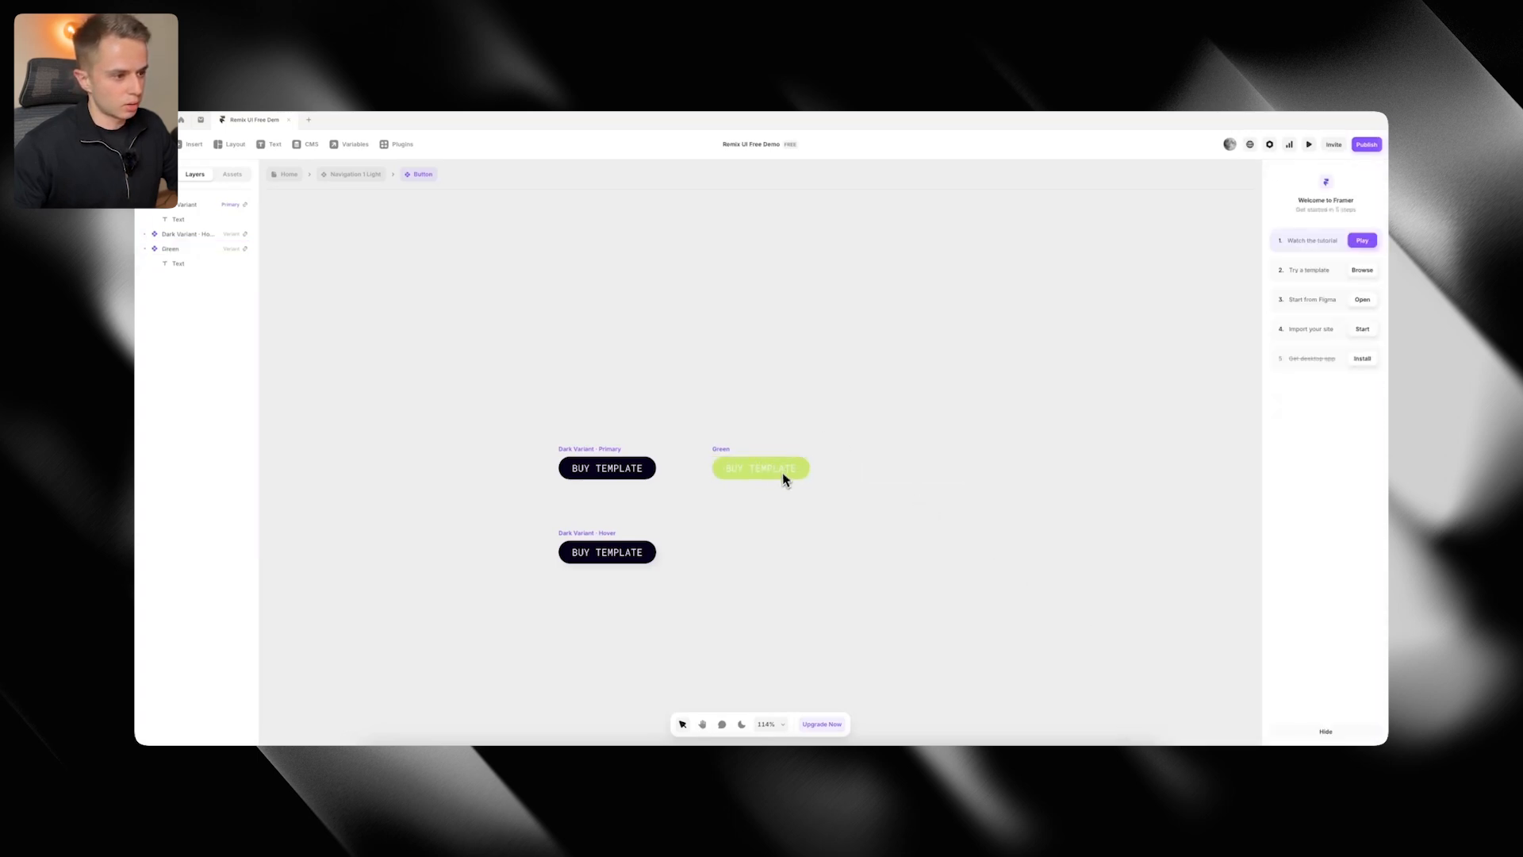
{"action": "double_click", "coordinate": [787, 475]}
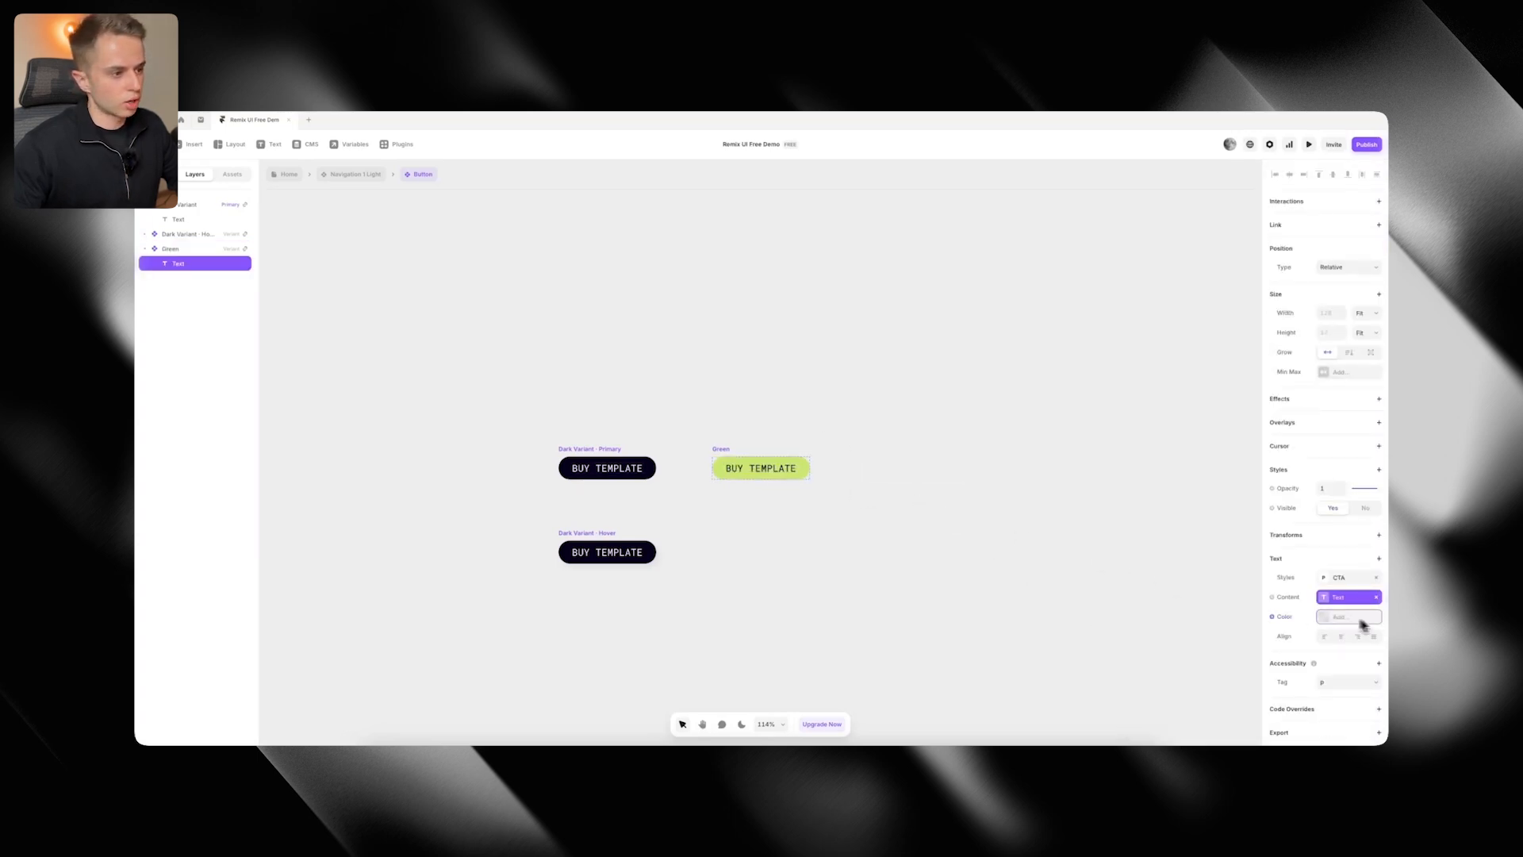
Add a hover state to the Green variant, fill it with the Dark style, and check it against the Origin site
{"action": "left_click", "coordinate": [746, 443]}
{"action": "left_click", "coordinate": [761, 548]}
{"action": "scroll", "coordinate": [1335, 639], "scroll_direction": "down", "scroll_amount": 3}
{"action": "left_click", "coordinate": [1340, 504]}
{"action": "left_click", "coordinate": [1165, 671]}
{"action": "key", "text": "super+Tab"}
{"action": "key", "text": "super+Tab"}
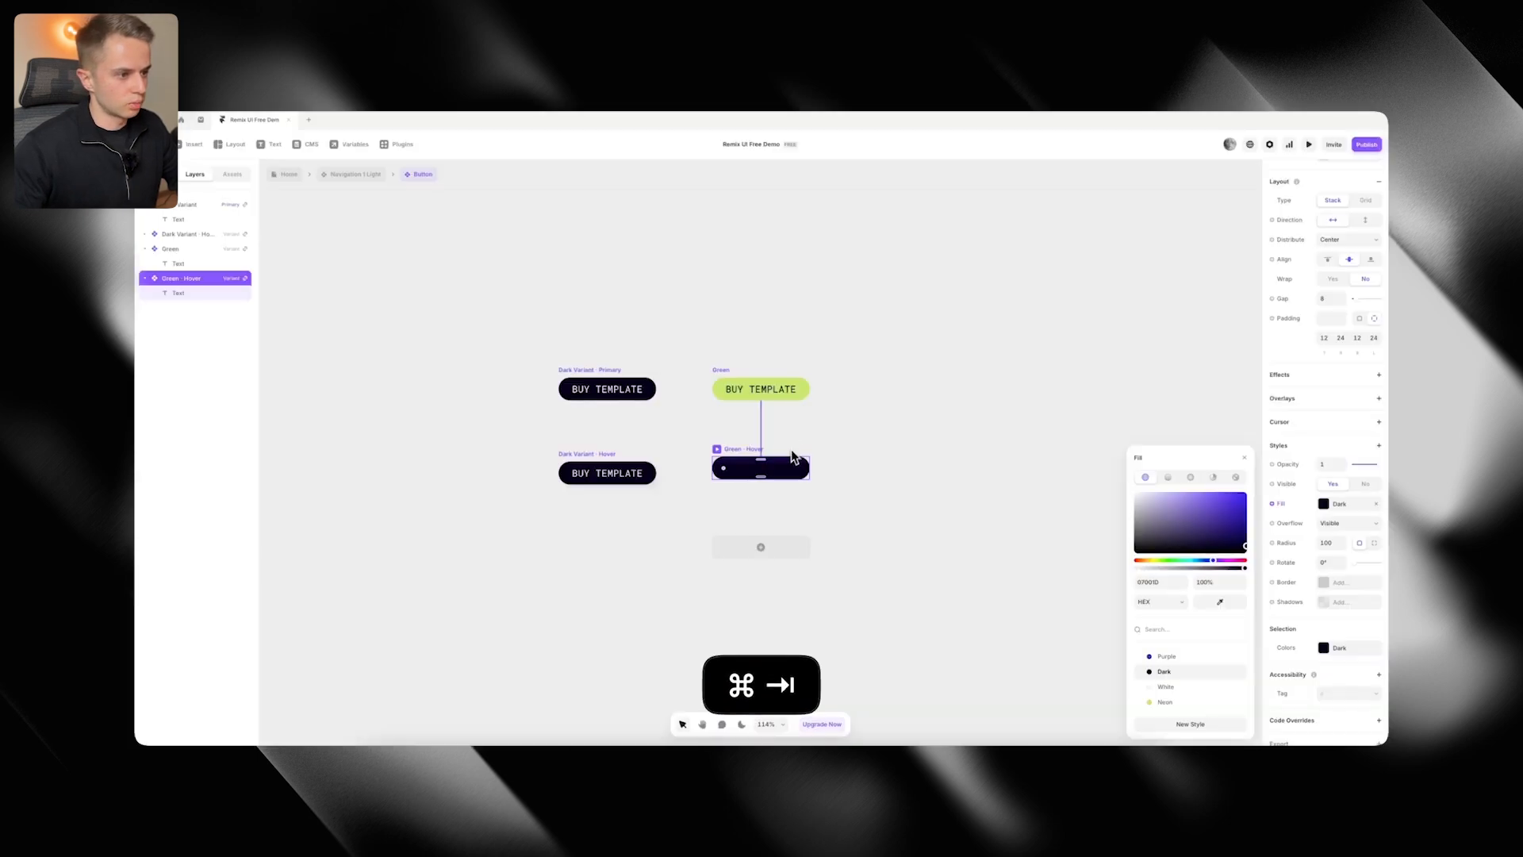
Set the label text of the Green variant's hover state to the White color style
{"action": "left_click", "coordinate": [784, 470]}
{"action": "left_click", "coordinate": [1353, 596]}
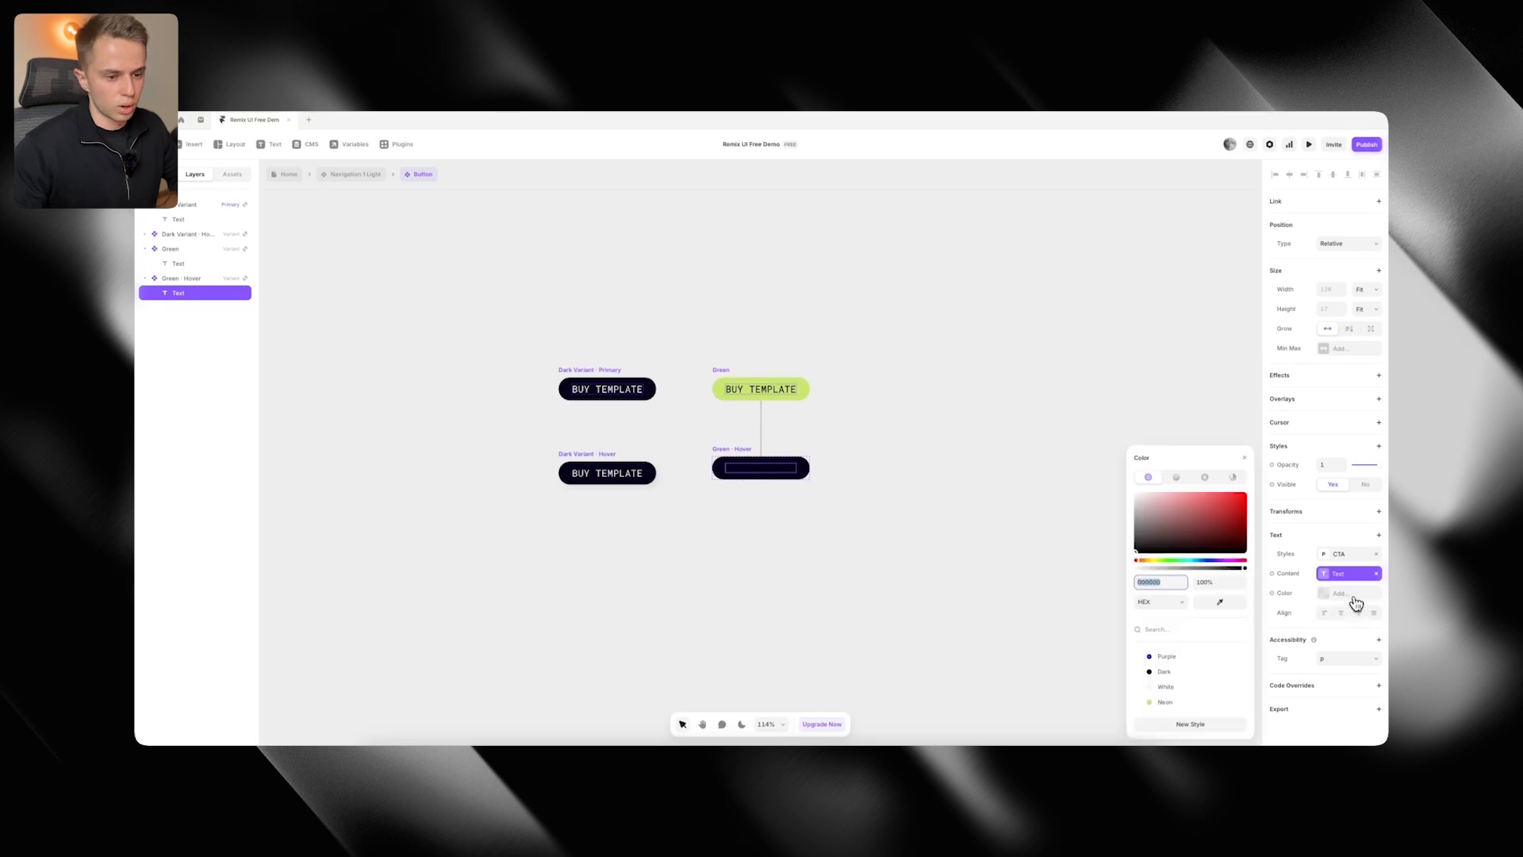
{"action": "left_click", "coordinate": [1192, 684]}
{"action": "left_click", "coordinate": [1027, 626]}
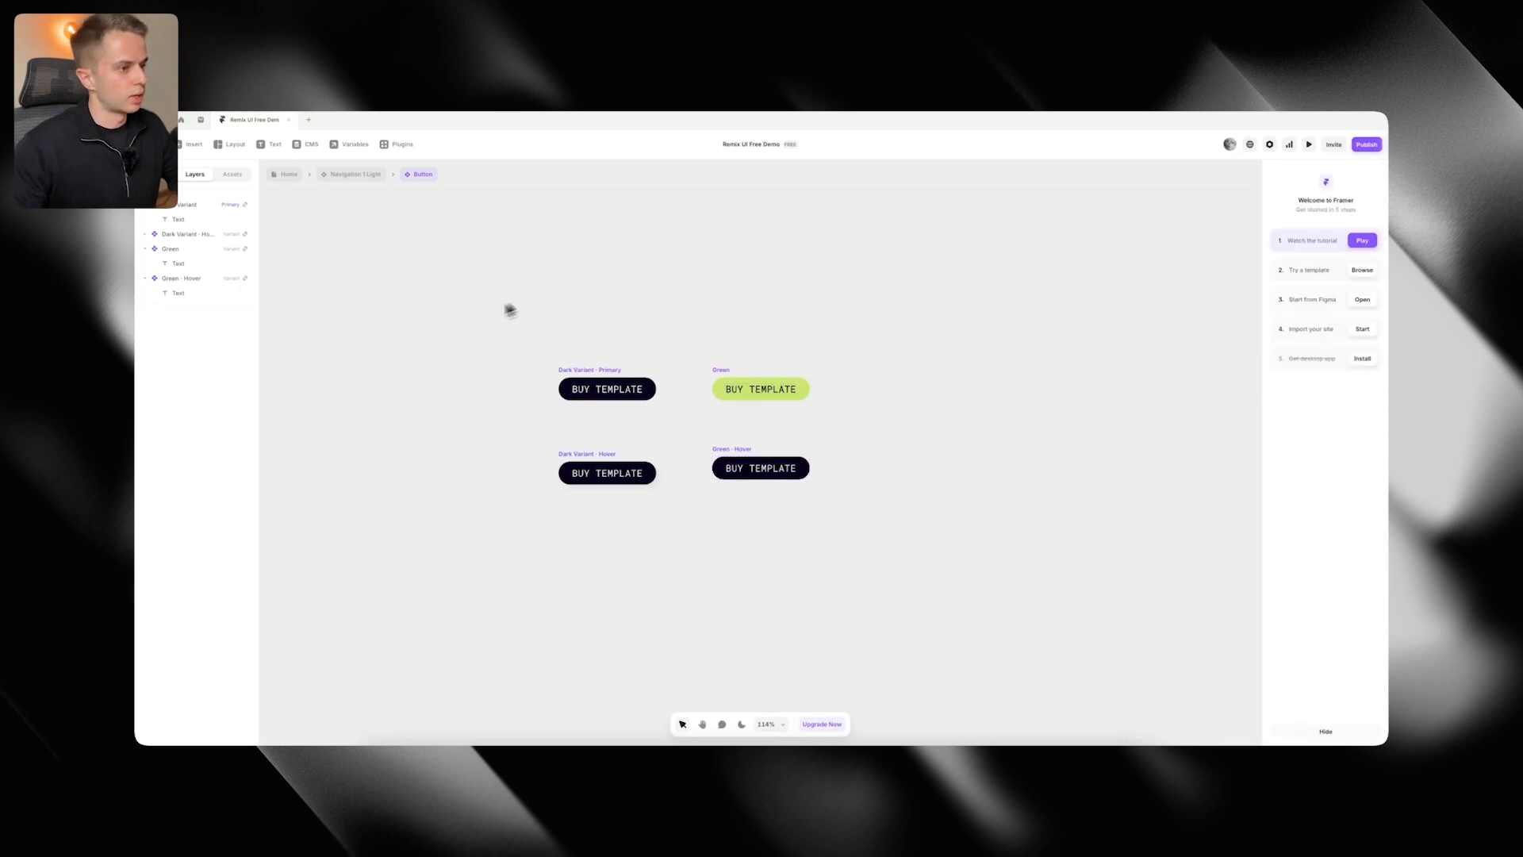
Review the dark and green button variants with their hover states and compare them with the Origin site
{"action": "left_click_drag", "start_coordinate": [529, 304], "coordinate": [1006, 625]}
{"action": "key", "text": "super+Tab"}
{"action": "key", "text": "super+Tab"}
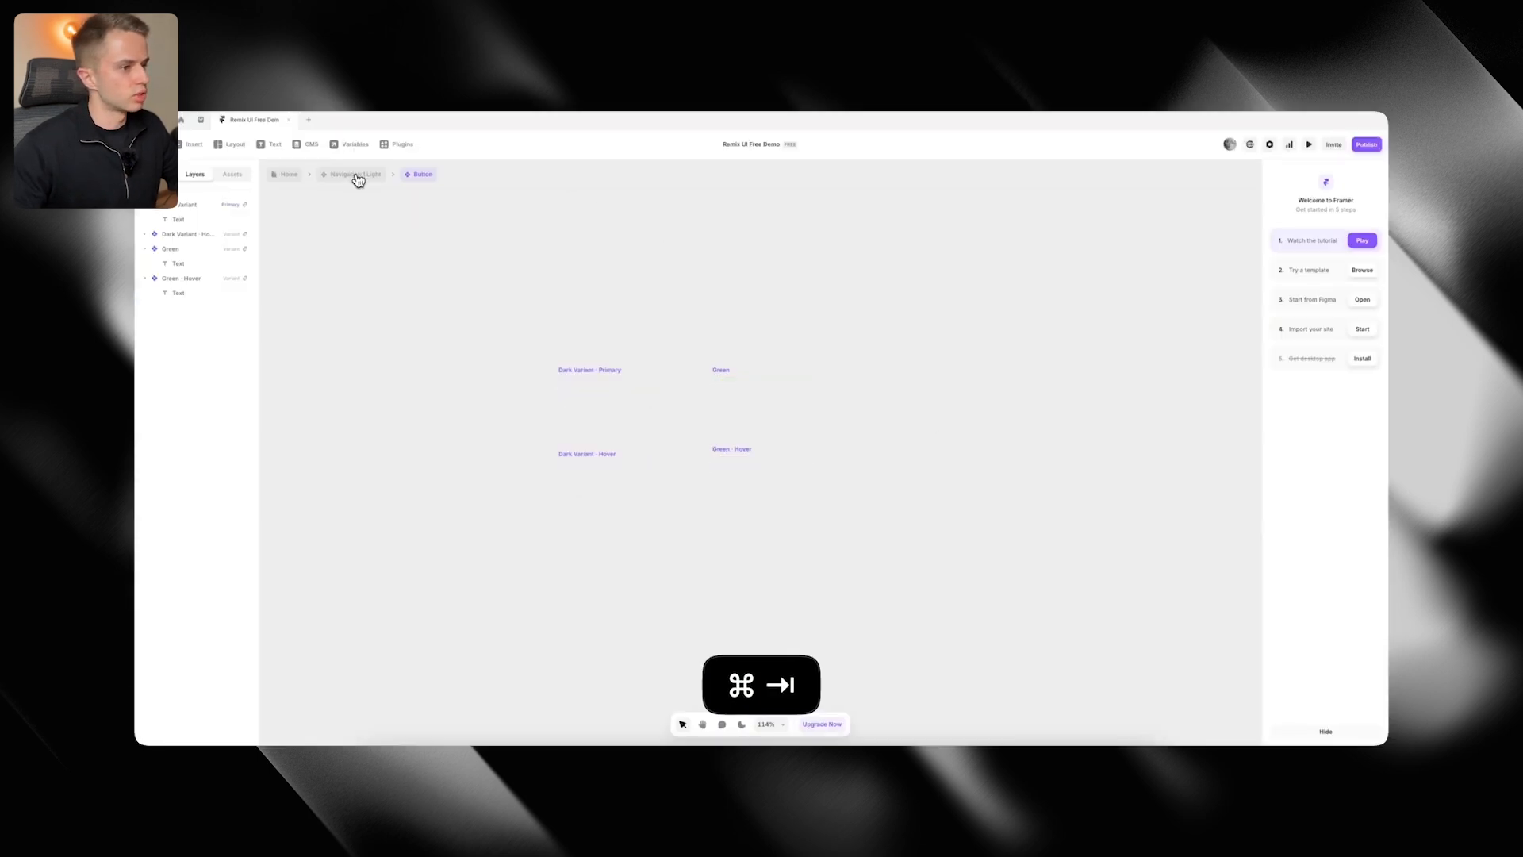
In the Secondary Button component, detach the text style from the primary variant's label and create a variable for its font size
{"action": "left_click", "coordinate": [357, 180]}
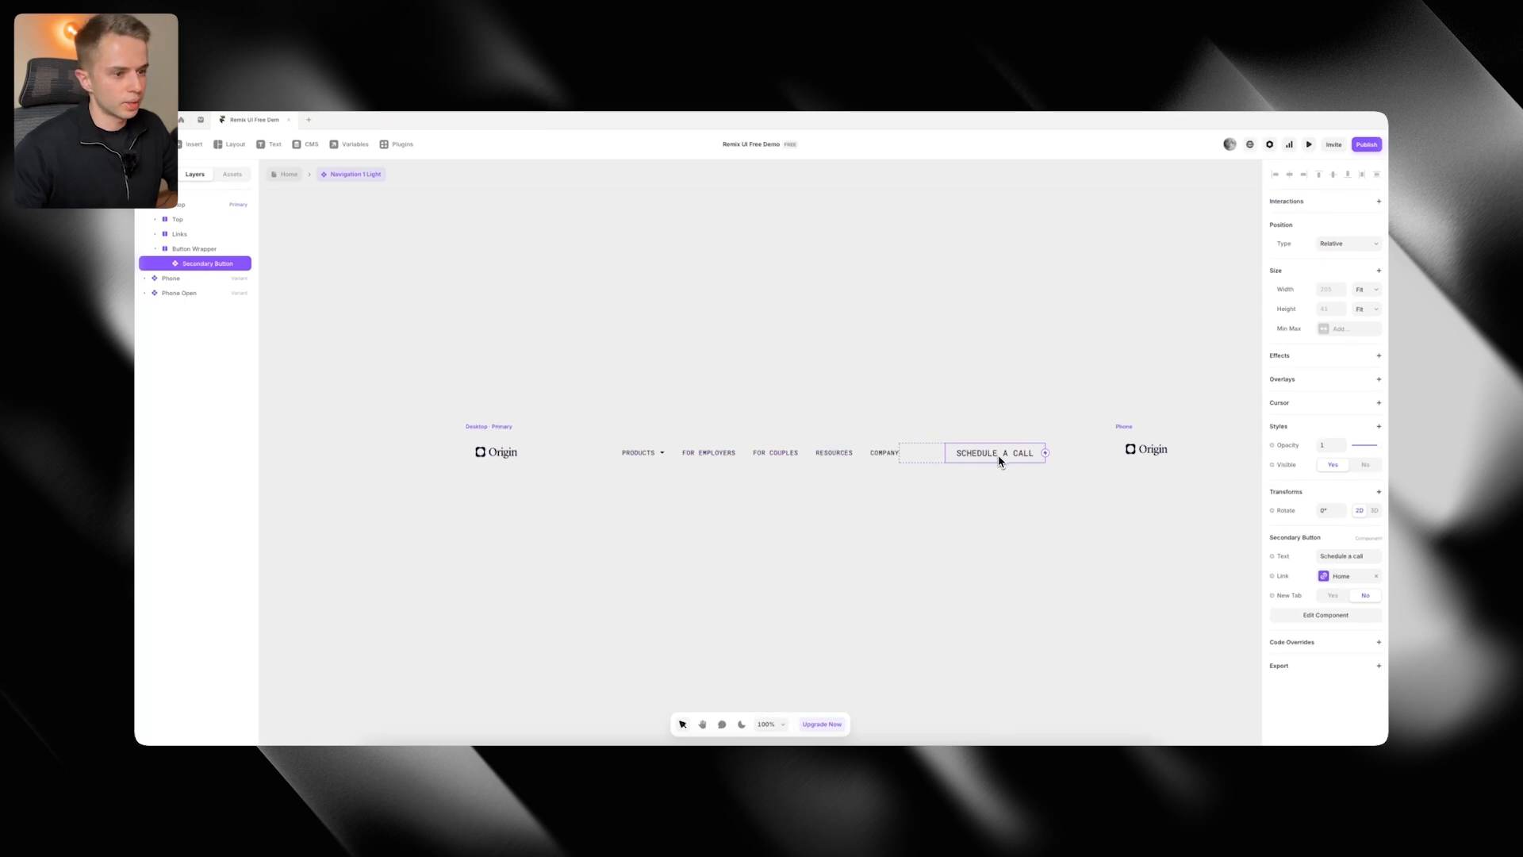
{"action": "double_click", "coordinate": [996, 454]}
{"action": "left_click", "coordinate": [760, 452]}
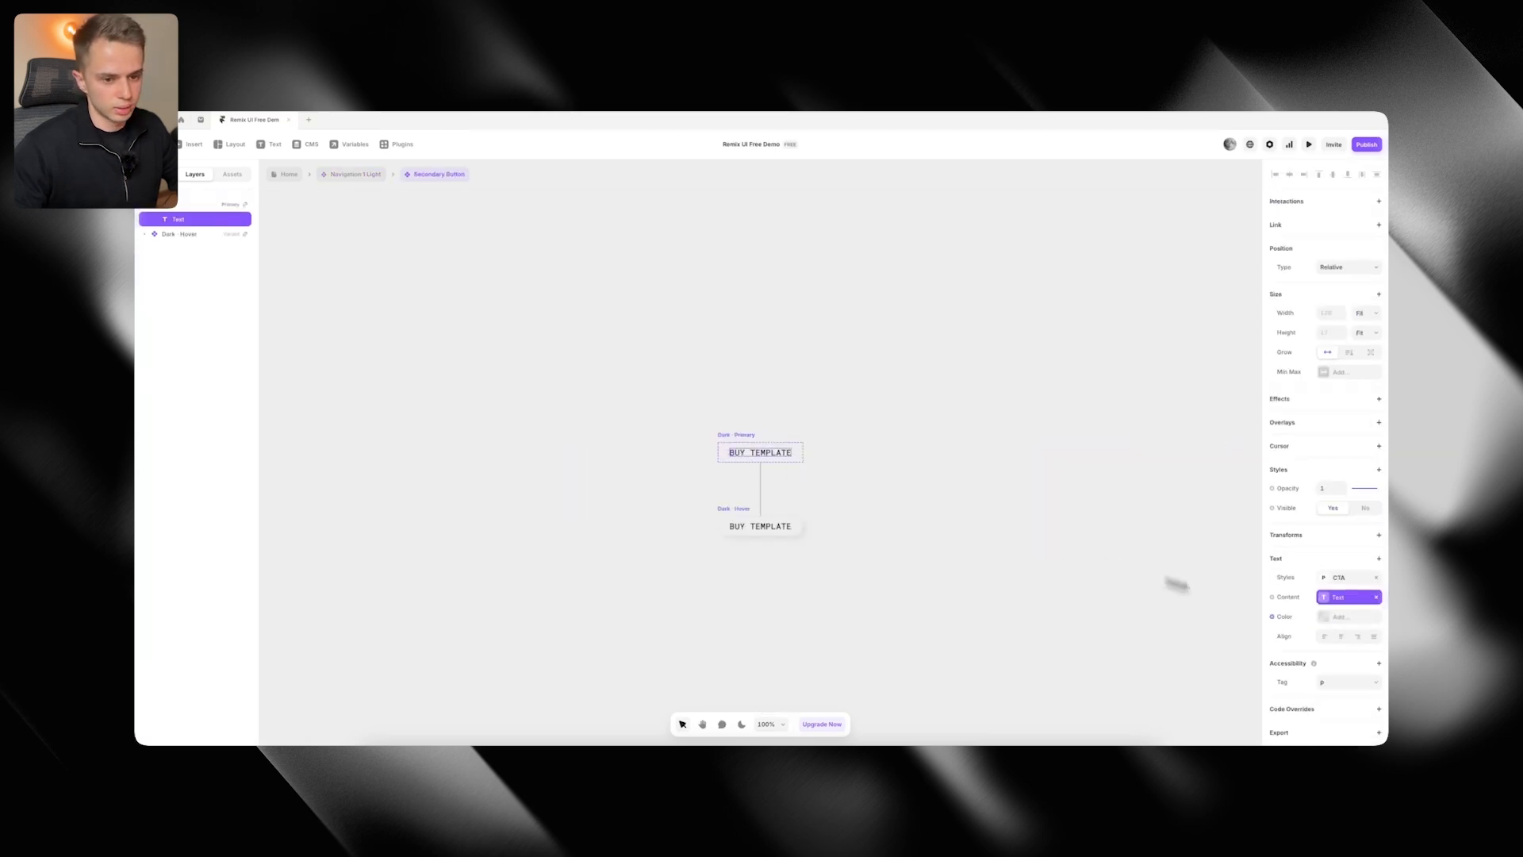
{"action": "left_click", "coordinate": [1376, 585]}
{"action": "scroll", "coordinate": [1370, 588], "scroll_direction": "down", "scroll_amount": 1}
{"action": "left_click", "coordinate": [1273, 625]}
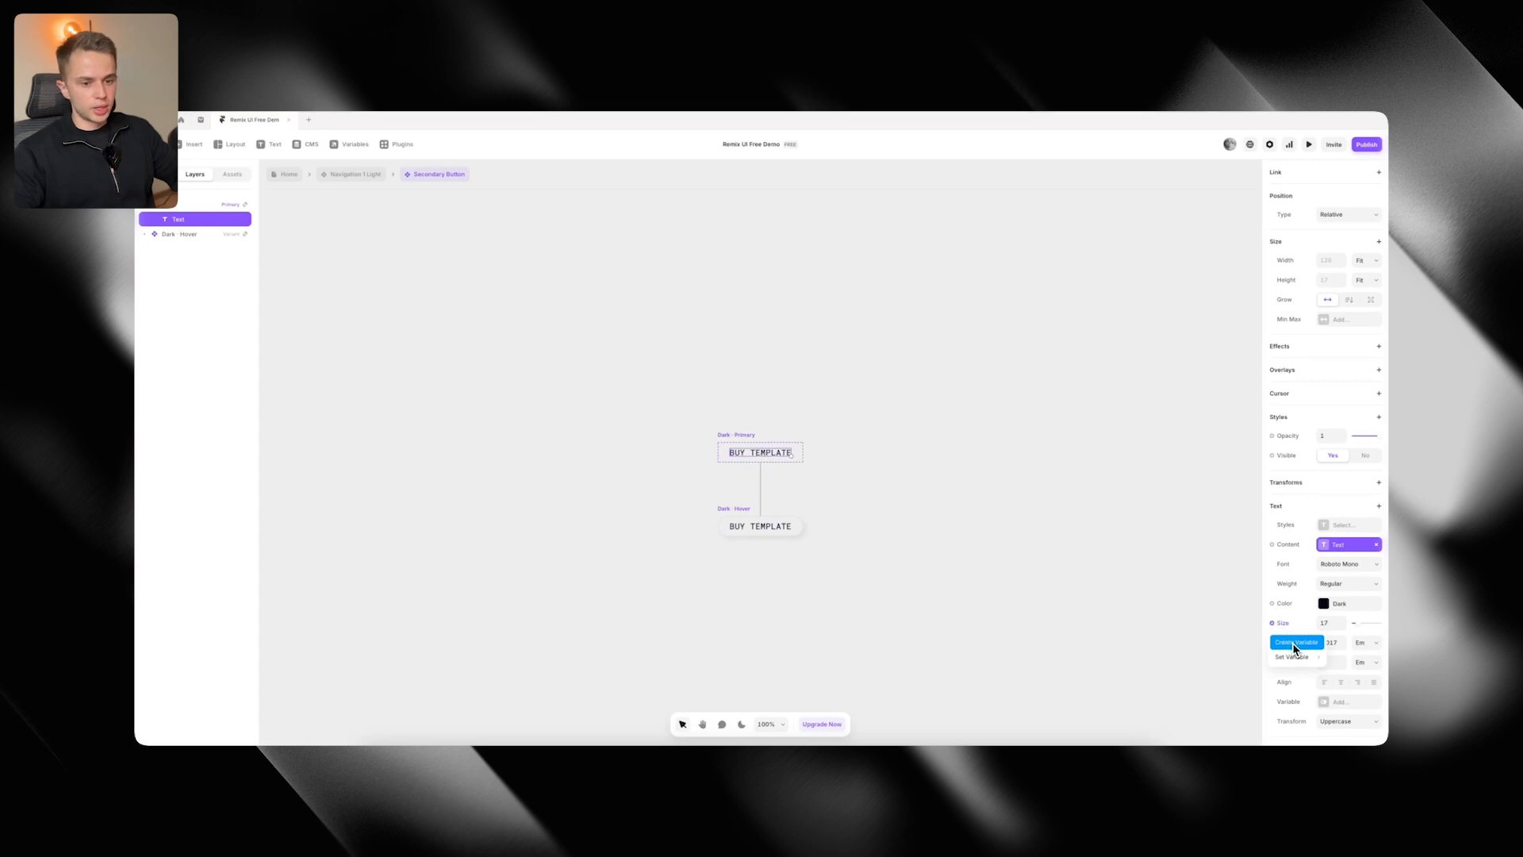
{"action": "left_click", "coordinate": [1294, 645]}
Remove the old font size variable from Secondary Button and rename the new one as Font Size
{"action": "right_click", "coordinate": [673, 413]}
{"action": "left_click", "coordinate": [701, 436]}
{"action": "left_click", "coordinate": [857, 367]}
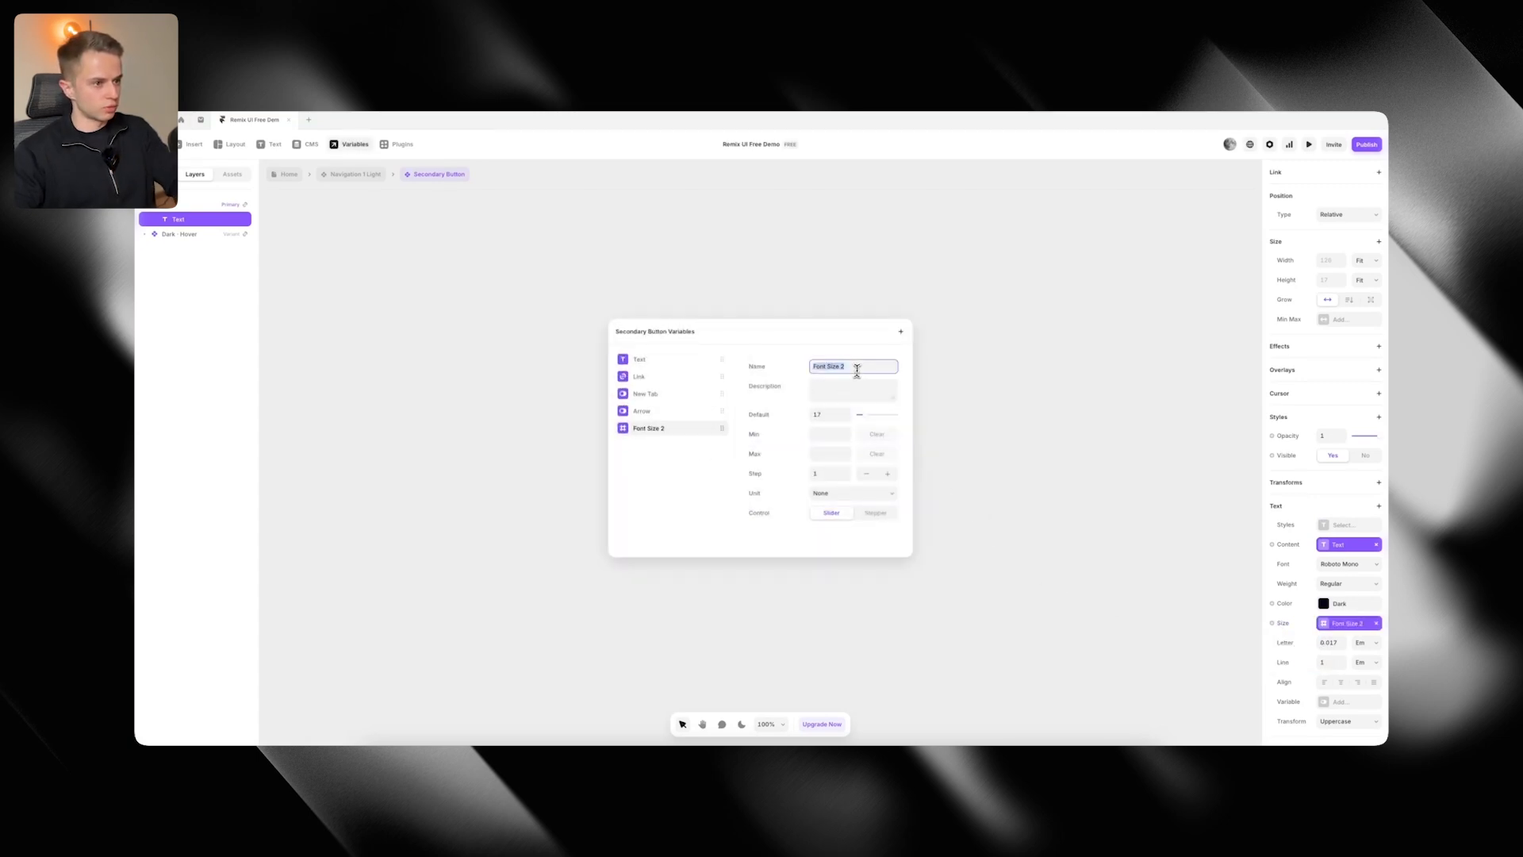
{"action": "left_click", "coordinate": [859, 367]}
{"action": "key", "text": "BackSpace"}
{"action": "key", "text": "BackSpace"}
{"action": "key", "text": "BackSpace"}
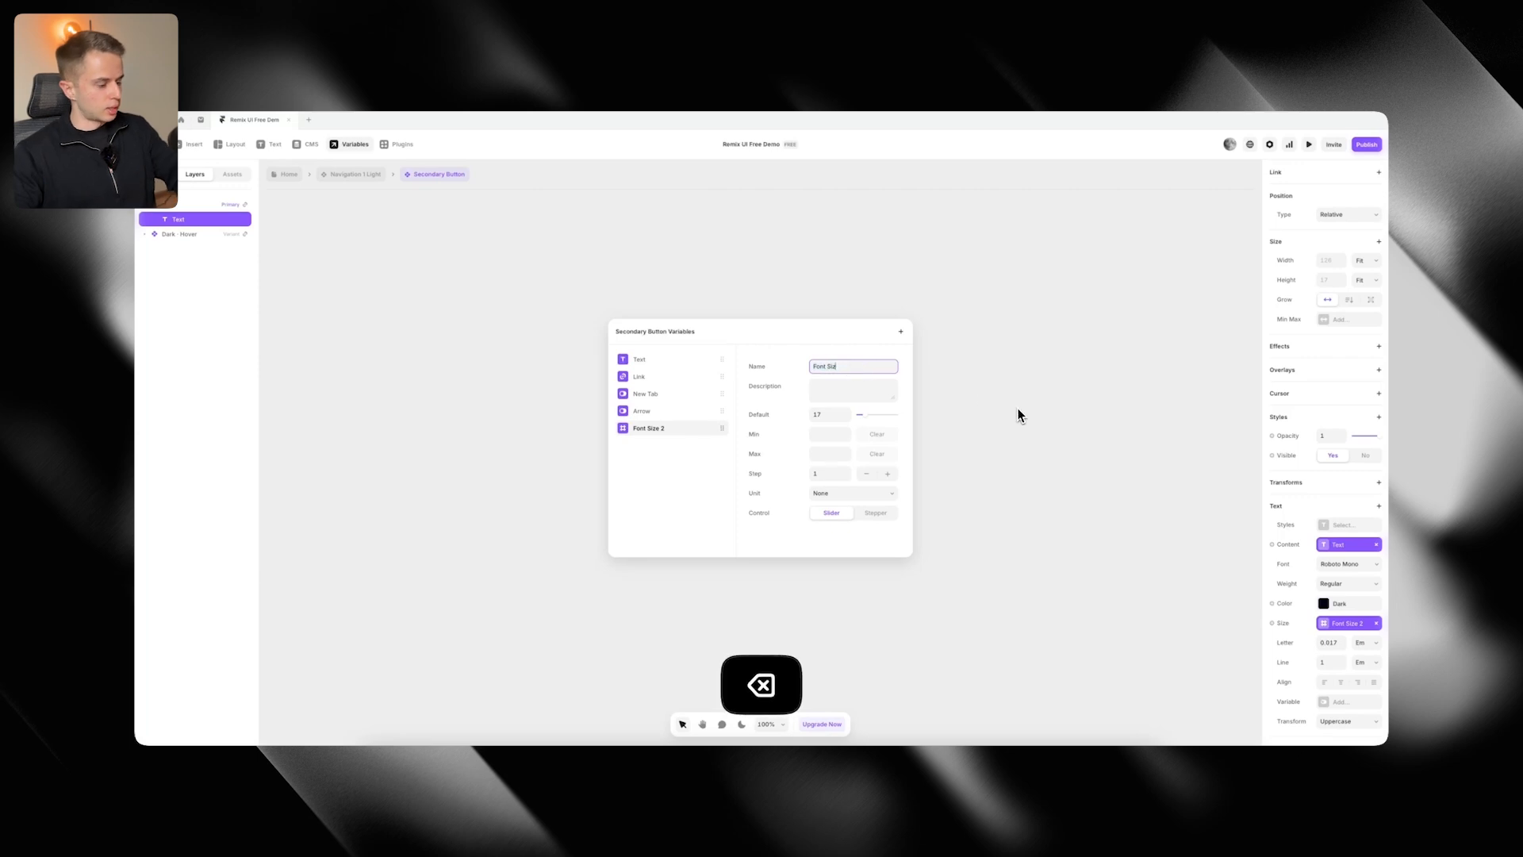
{"action": "type", "text": "e"}
{"action": "left_click", "coordinate": [1067, 410]}
In the Button component, detach the text style from the primary dark variant's label and create a font size variable
{"action": "left_click", "coordinate": [354, 173]}
{"action": "left_click", "coordinate": [233, 175]}
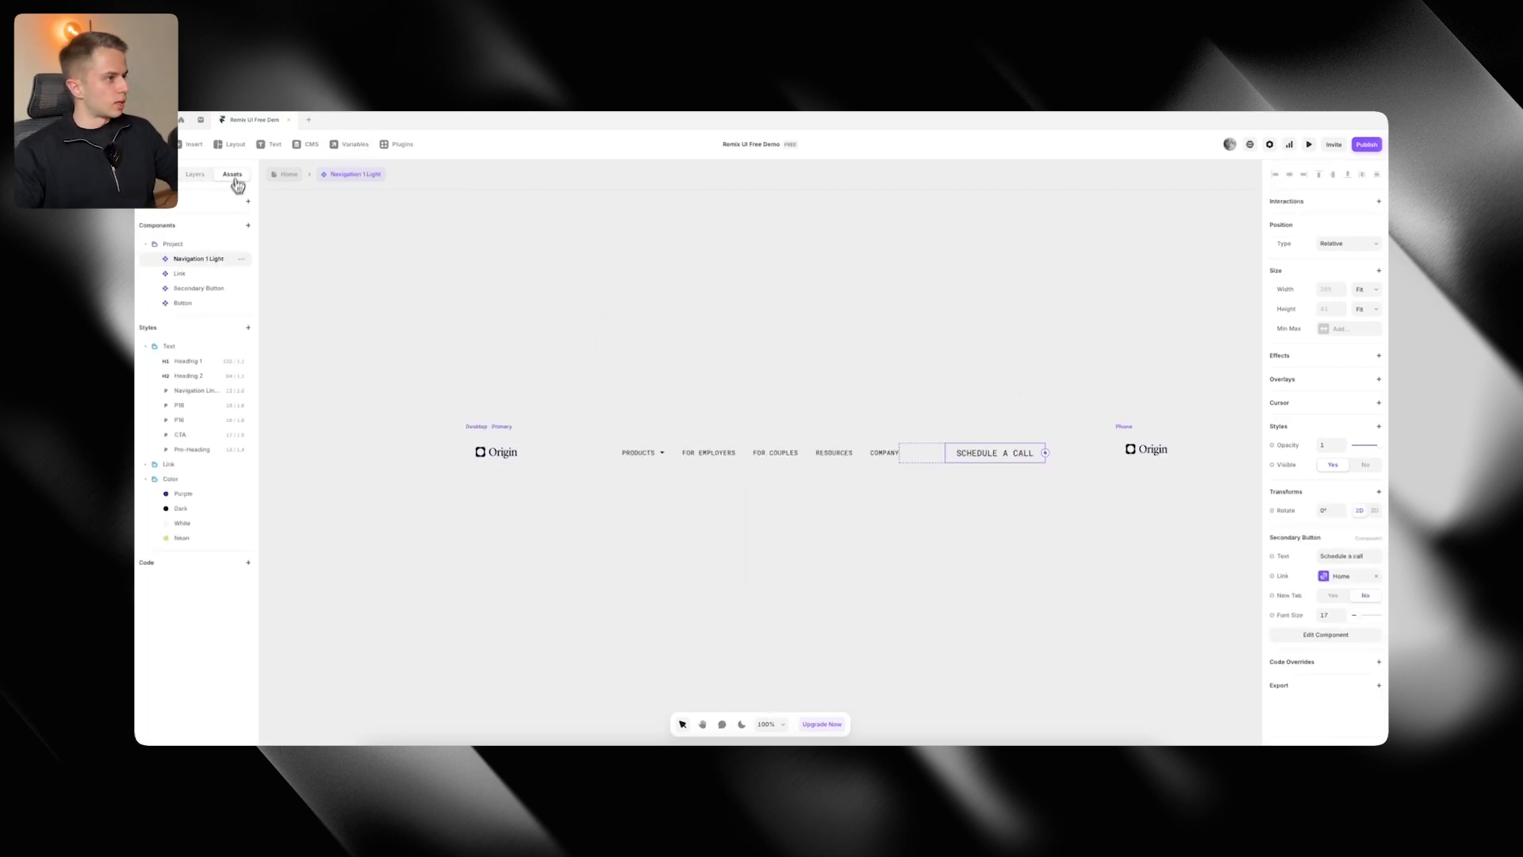
{"action": "left_click", "coordinate": [201, 306]}
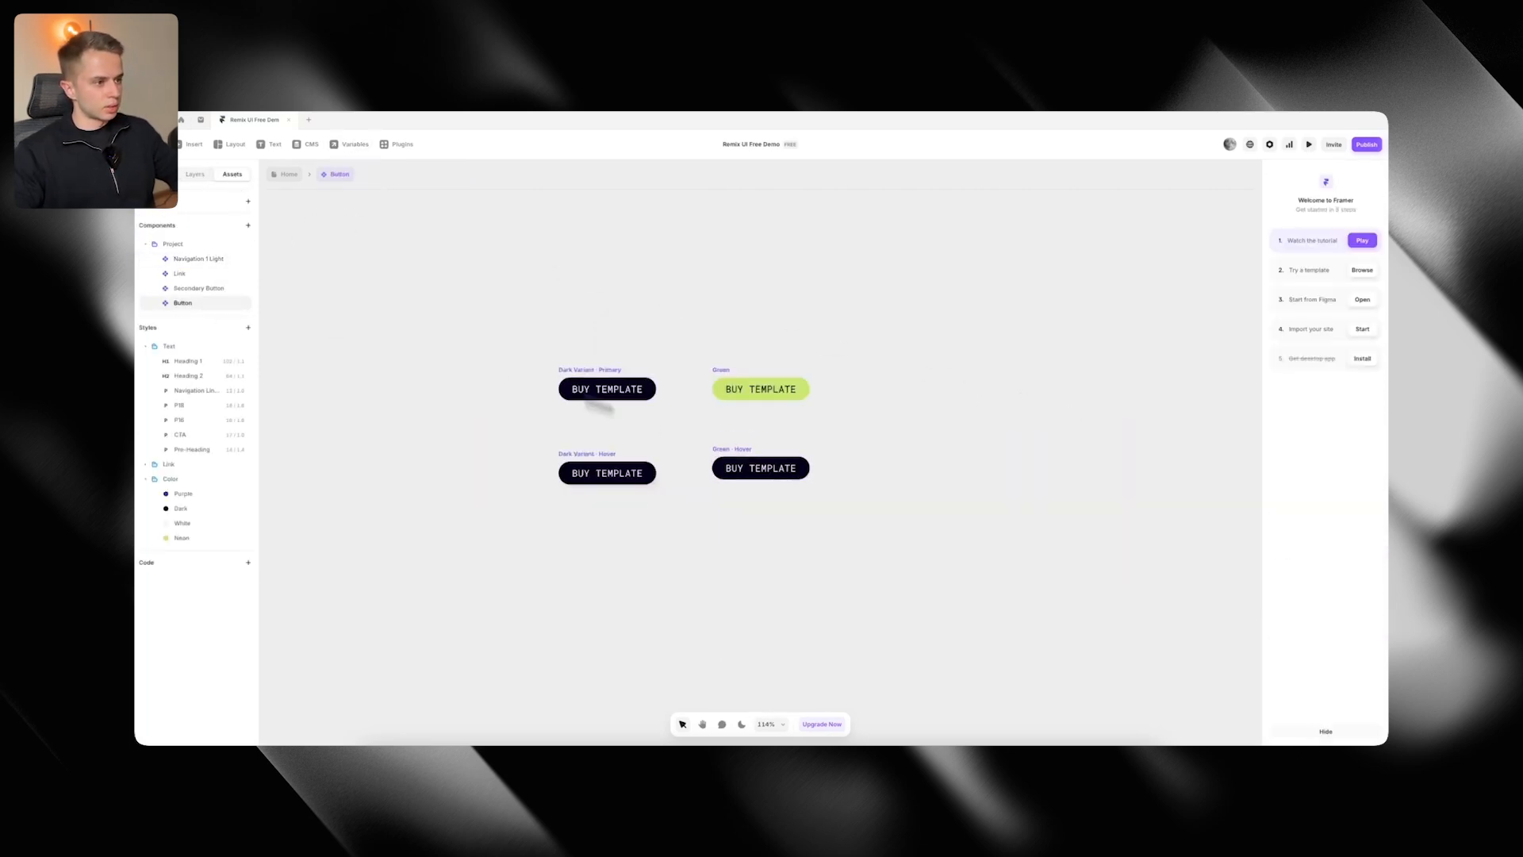
{"action": "double_click", "coordinate": [608, 397]}
{"action": "left_click", "coordinate": [1376, 578]}
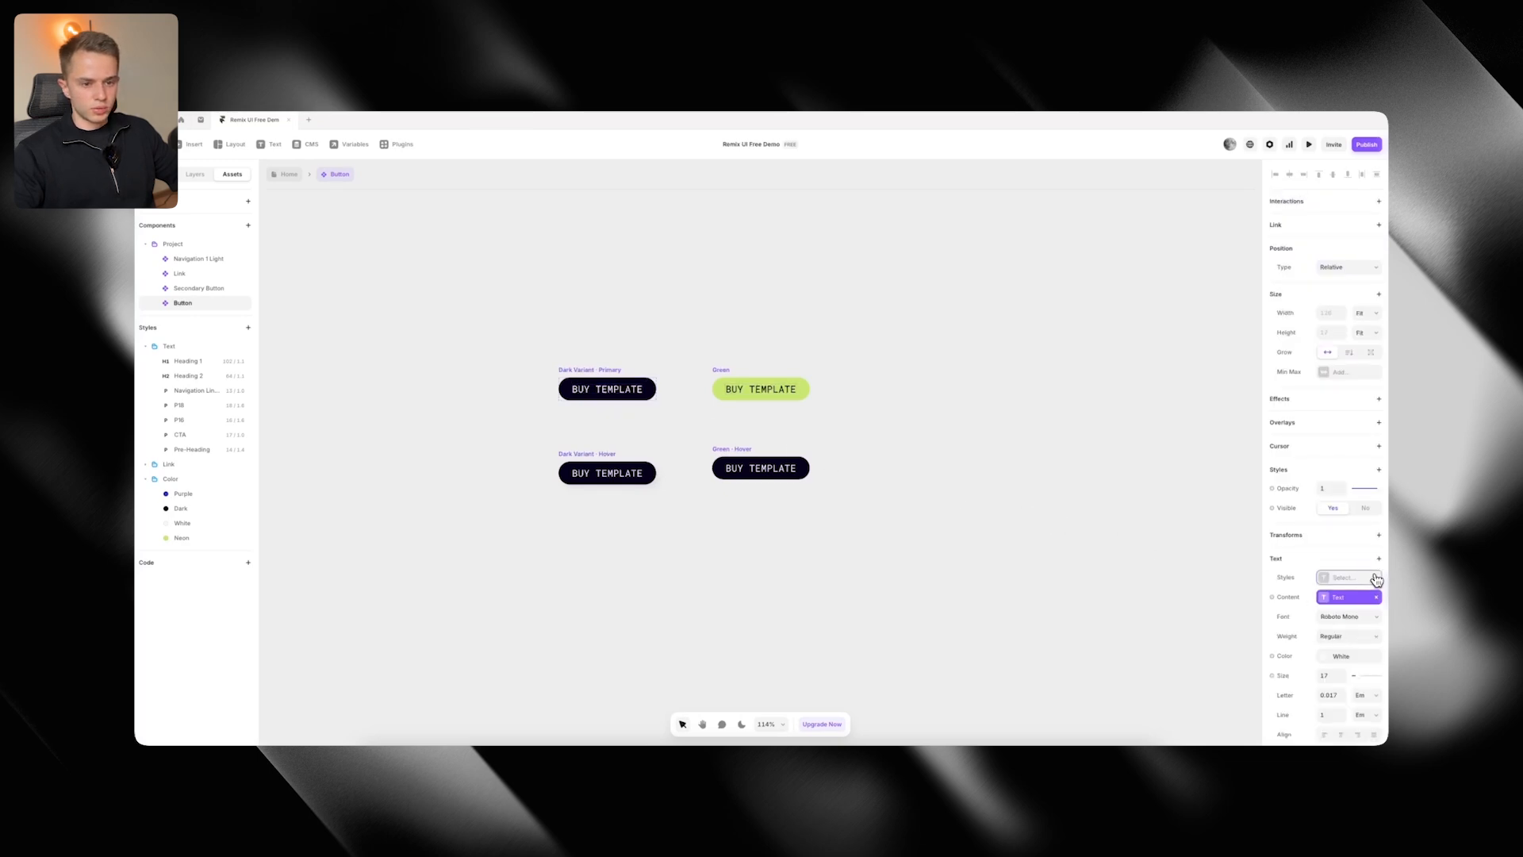
{"action": "scroll", "coordinate": [1309, 615], "scroll_direction": "down", "scroll_amount": 1}
{"action": "right_click", "coordinate": [1289, 627]}
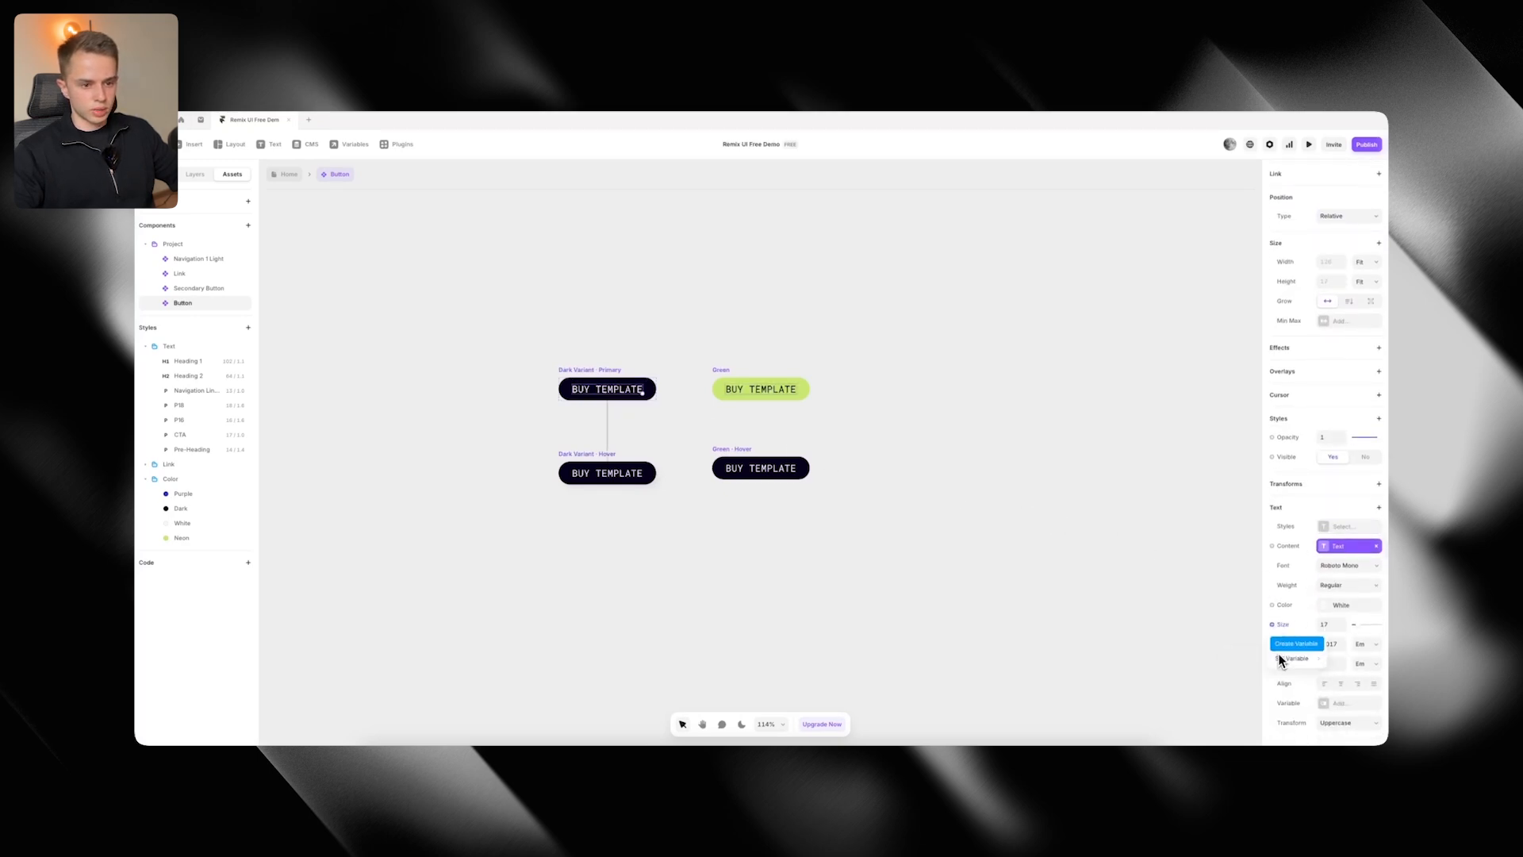
{"action": "left_click", "coordinate": [1295, 643]}
Remove the old Font Size variable from the Button component and rename Font Size 2 as Font Size
{"action": "right_click", "coordinate": [706, 411]}
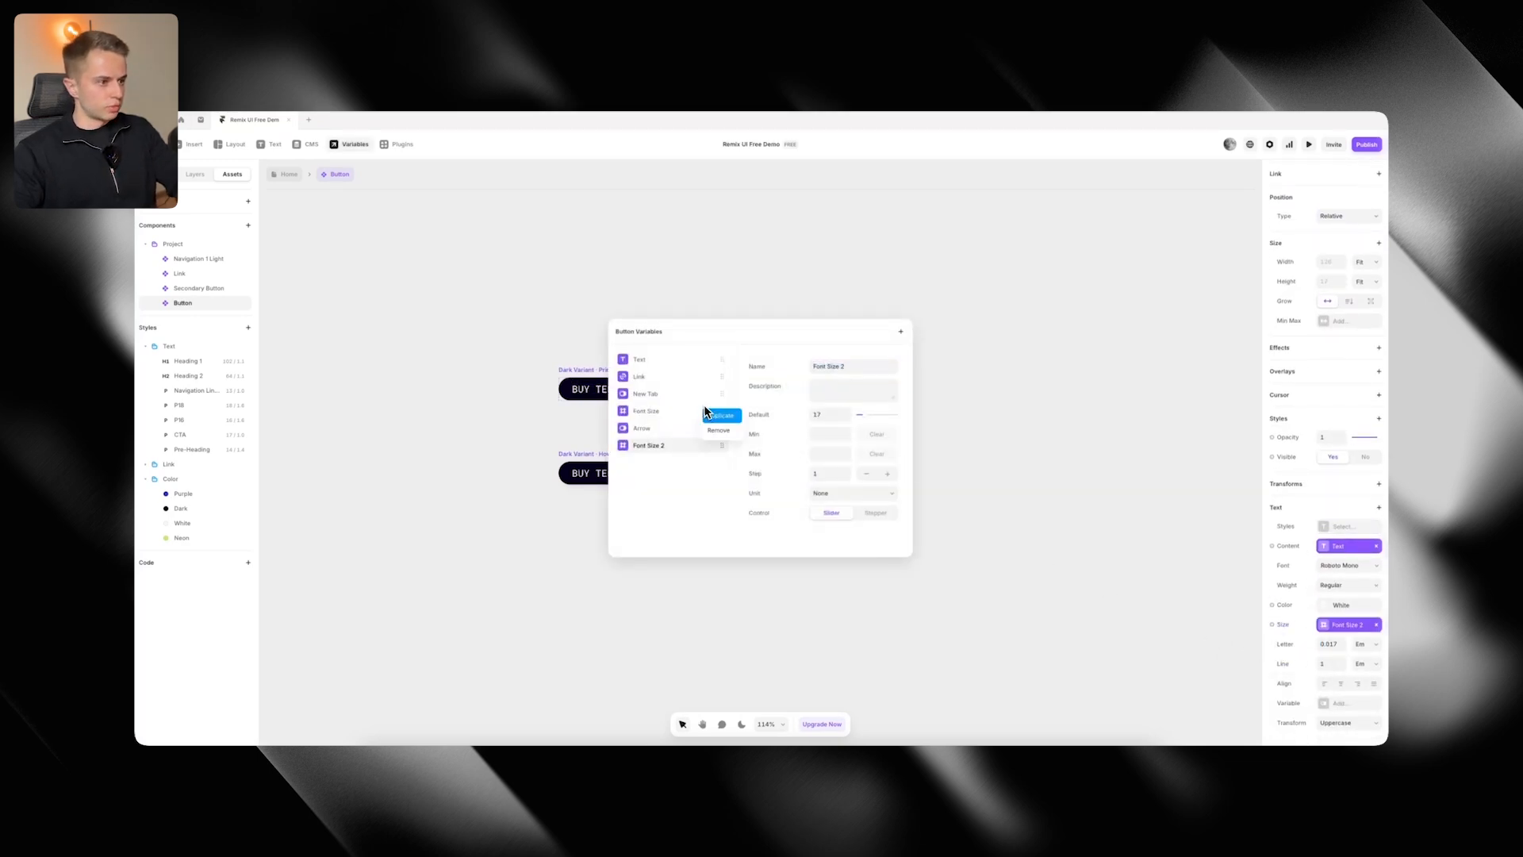
{"action": "left_click", "coordinate": [721, 432]}
{"action": "left_click", "coordinate": [850, 363]}
{"action": "key", "text": "BackSpace"}
{"action": "key", "text": "BackSpace"}
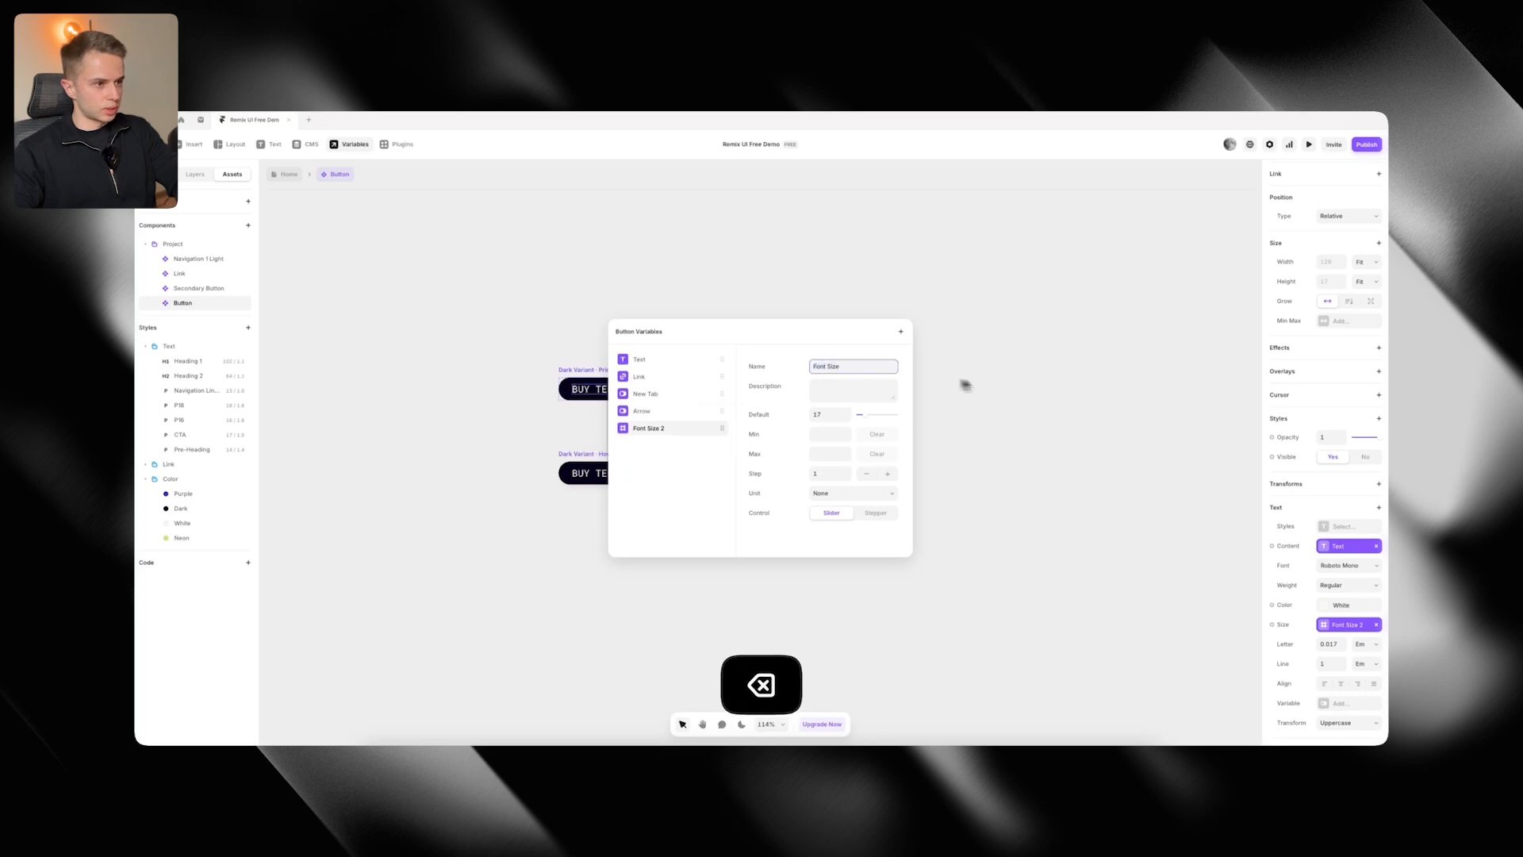
{"action": "left_click", "coordinate": [944, 383]}
Set the font size of the Schedule a Call button in the desktop navigation to 14
{"action": "left_click", "coordinate": [289, 173]}
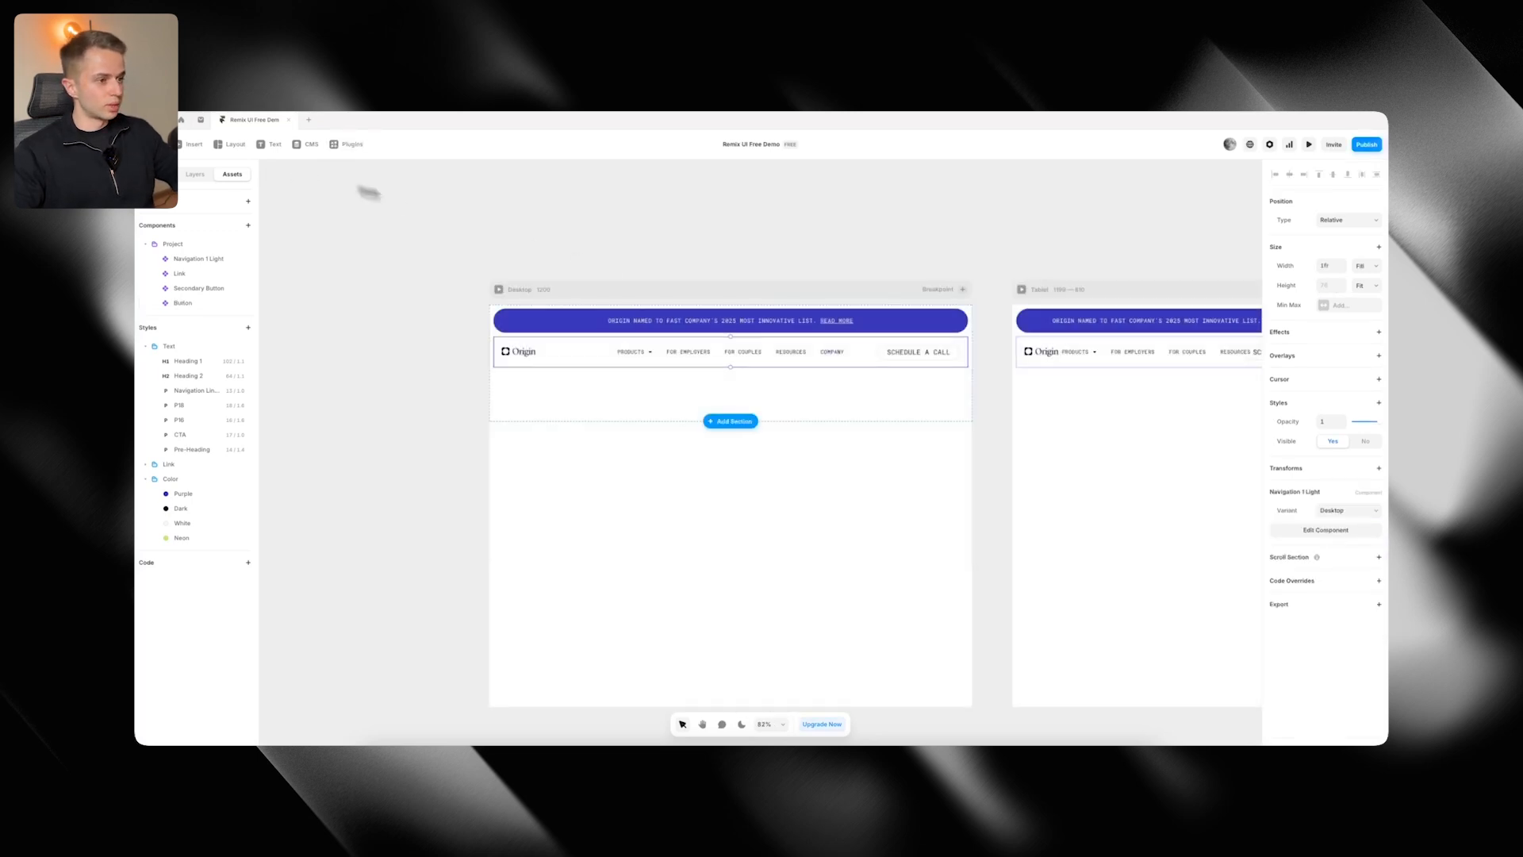
{"action": "double_click", "coordinate": [884, 362]}
{"action": "left_click", "coordinate": [1343, 618]}
{"action": "left_click", "coordinate": [1343, 618]}
Check the reference website's navigation and change the Schedule a Call button's text to Sign In
{"action": "key", "text": "super+Tab"}
{"action": "key", "text": "super+Tab"}
{"action": "left_click", "coordinate": [1002, 302]}
{"action": "key", "text": "super+Tab"}
{"action": "key", "text": "super+Tab"}
{"action": "left_click", "coordinate": [998, 473]}
{"action": "left_click", "coordinate": [1341, 555]}
{"action": "type", "text": "Sign In"}
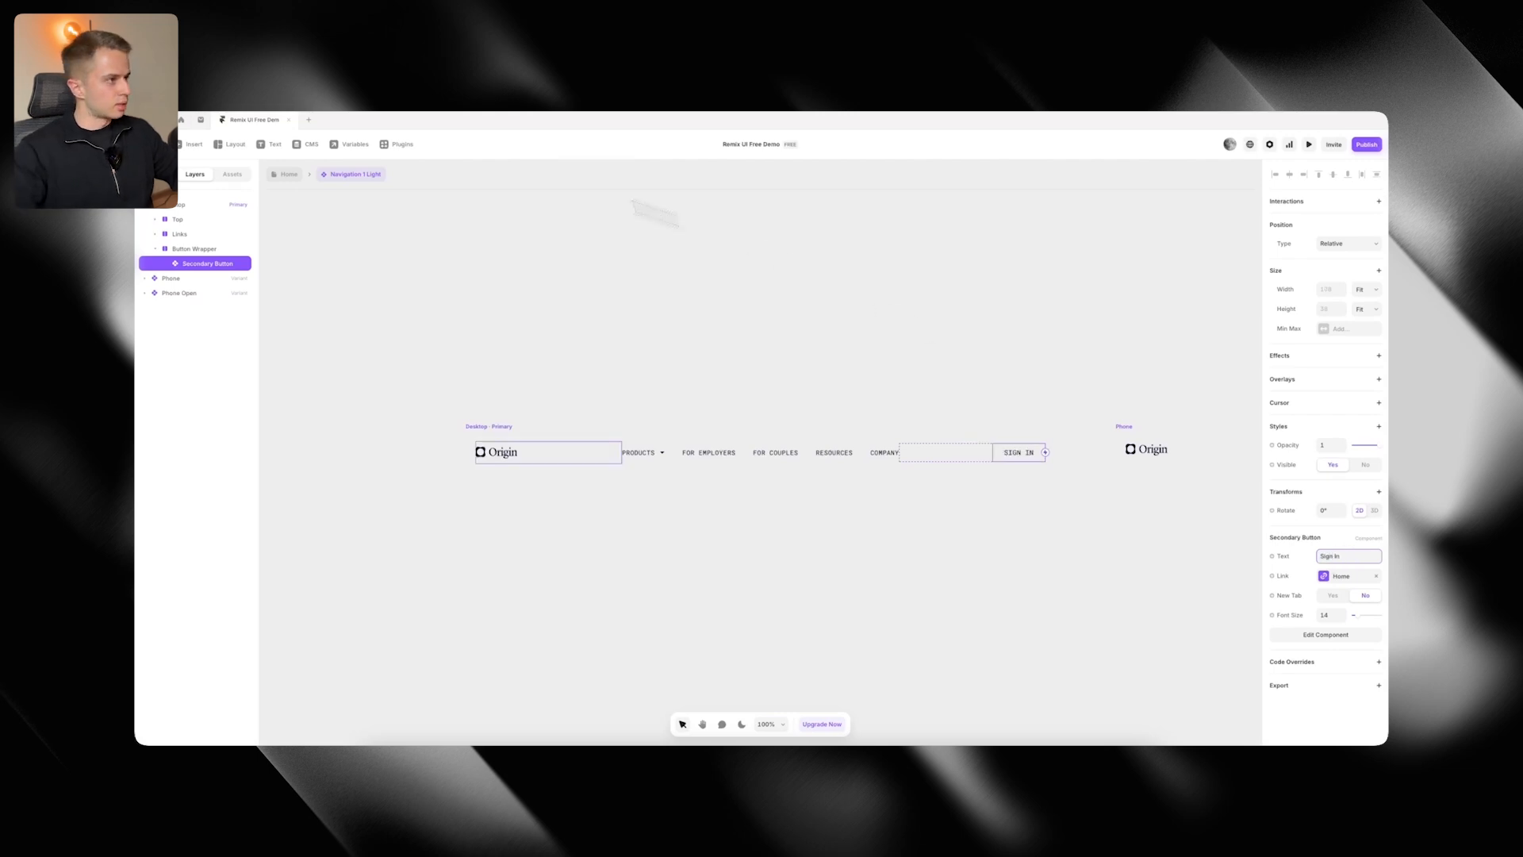
Add an instance of the Button component after Sign In inside the desktop navigation's button wrapper
{"action": "left_click", "coordinate": [232, 173]}
{"action": "left_click_drag", "start_coordinate": [219, 307], "coordinate": [634, 290]}
{"action": "key", "text": "super+x"}
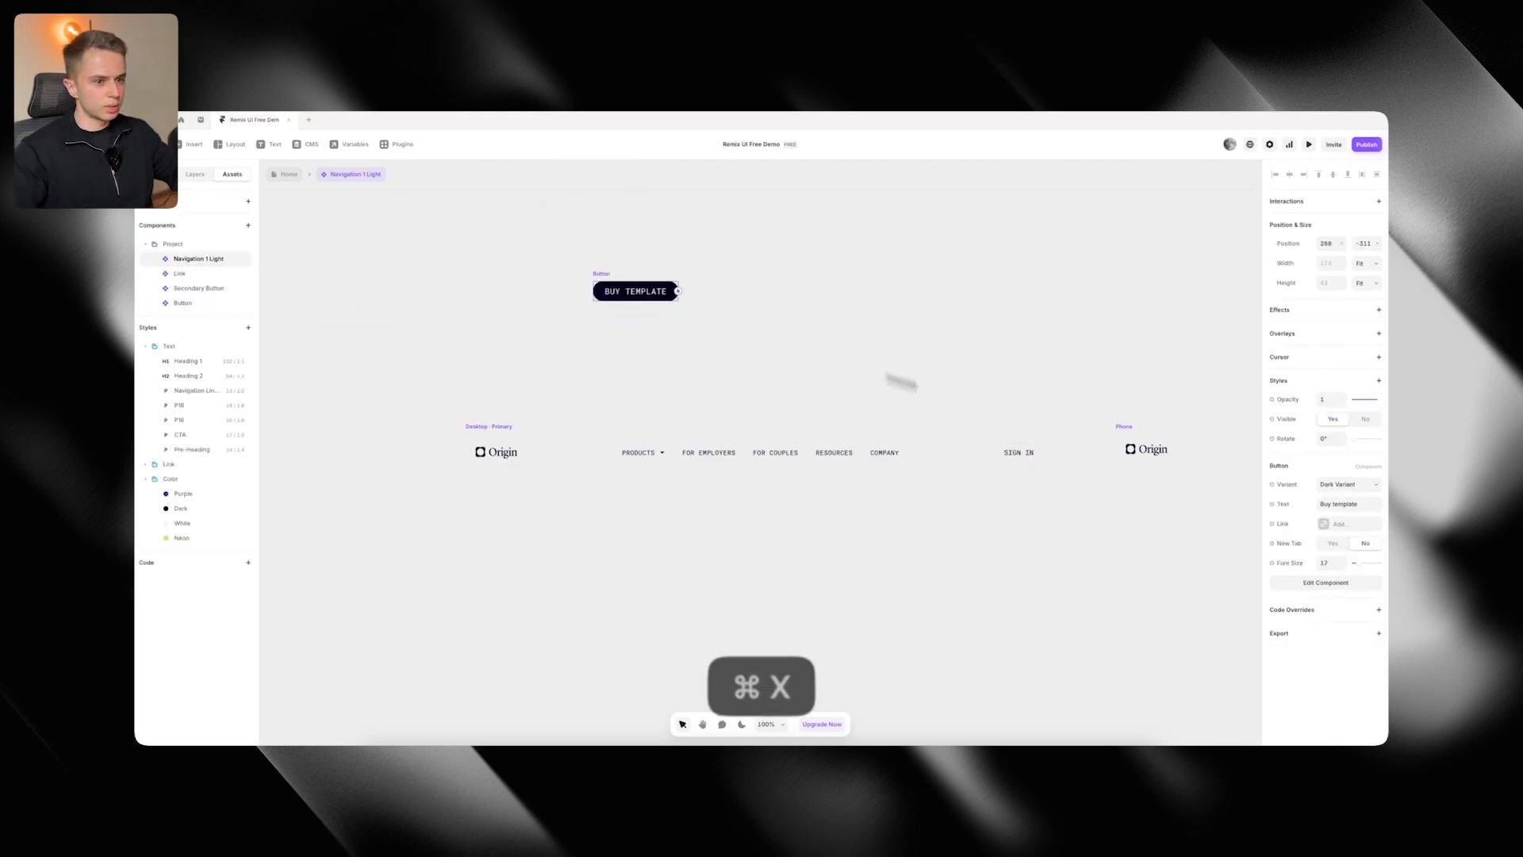
{"action": "left_click", "coordinate": [959, 459]}
{"action": "key", "text": "super+v"}
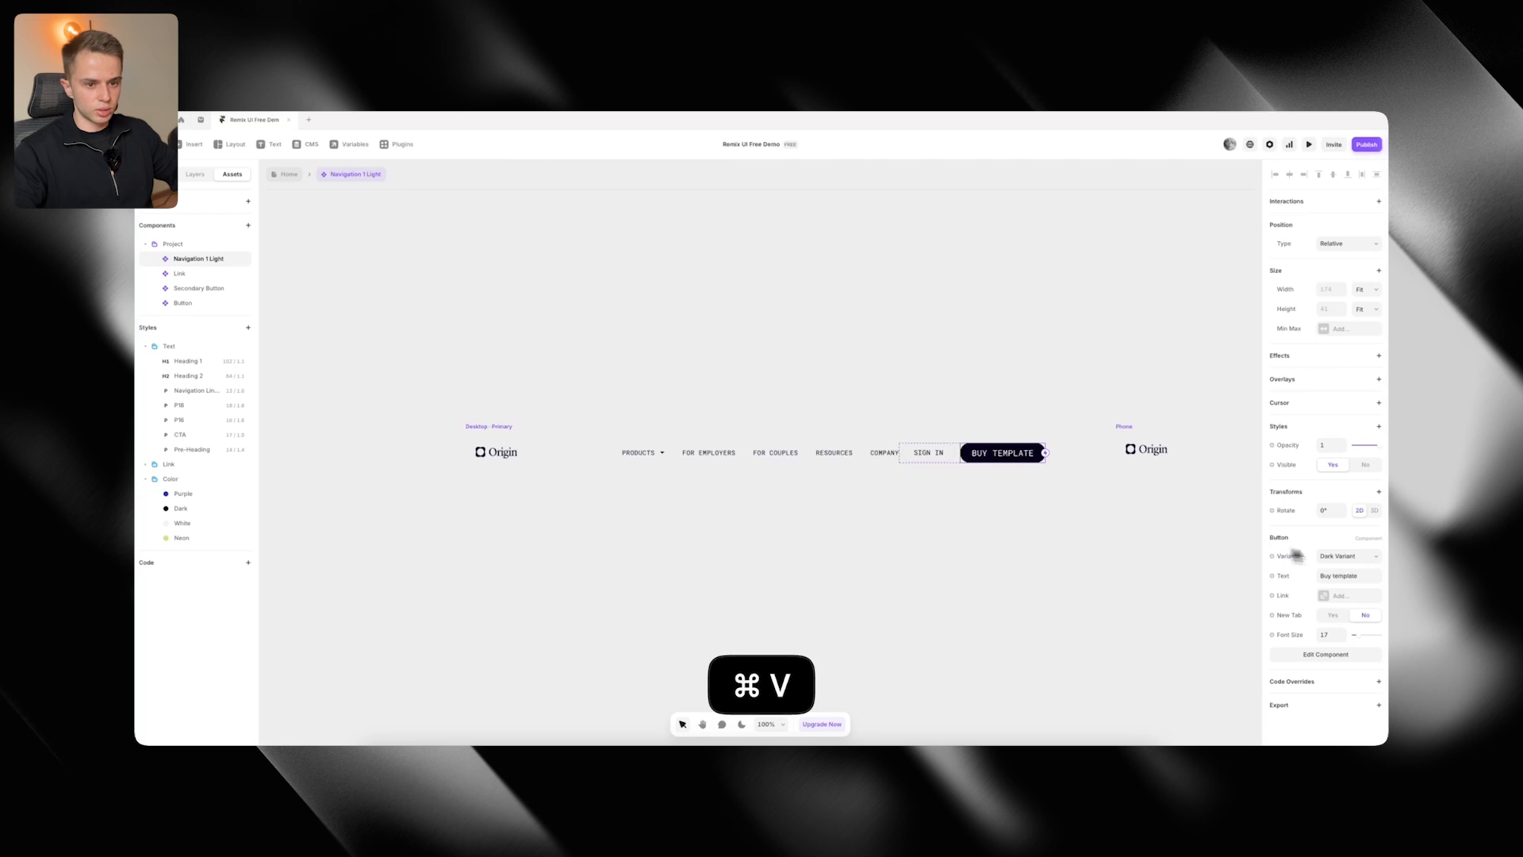
Set the new navigation button's font size to 14 and its text to Try Origin
{"action": "left_click", "coordinate": [1341, 639]}
{"action": "left_click", "coordinate": [1340, 639]}
{"action": "left_click", "coordinate": [1341, 641]}
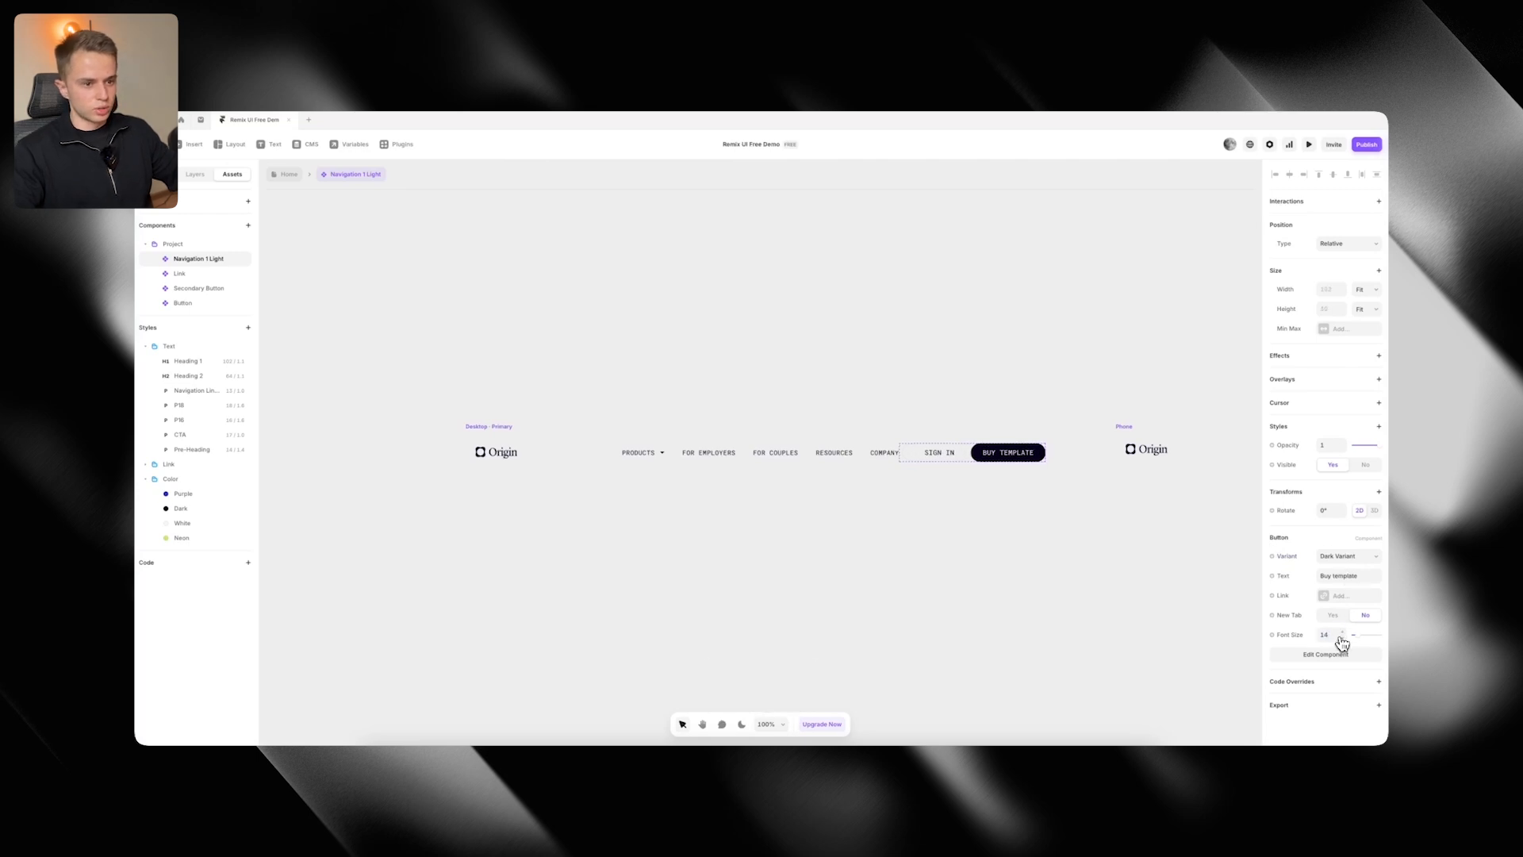
{"action": "left_click", "coordinate": [1336, 578]}
{"action": "key", "text": "super+Tab"}
{"action": "key", "text": "super+Tab"}
{"action": "type", "text": "Try Origin"}
{"action": "key", "text": "Return"}
{"action": "left_click", "coordinate": [918, 323]}
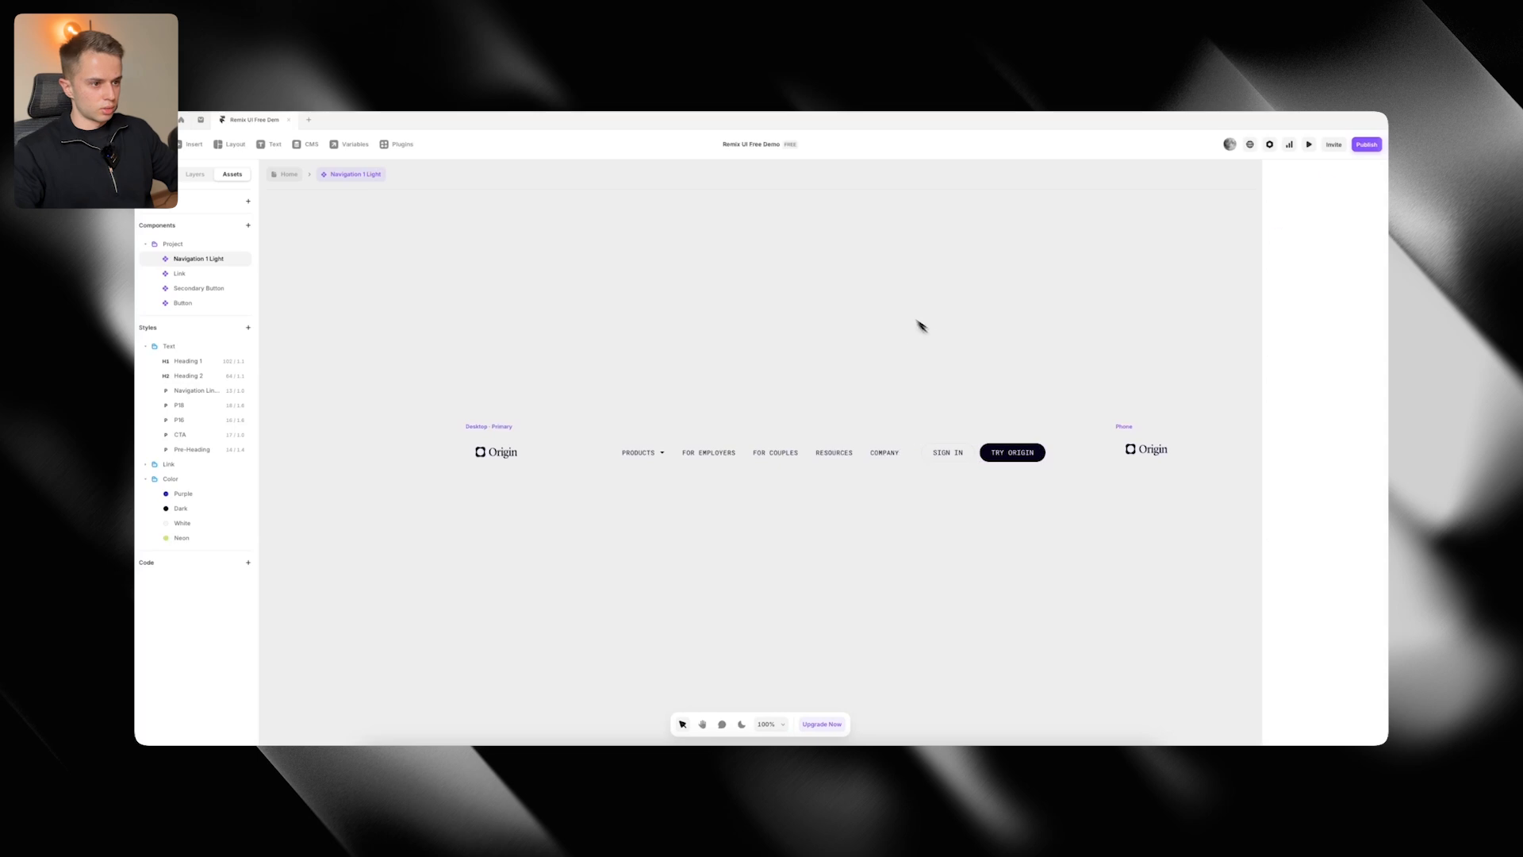
Compare the navigation with the reference website and set the links' gap to 30 in the Phone Open variant
{"action": "key", "text": "super+Tab"}
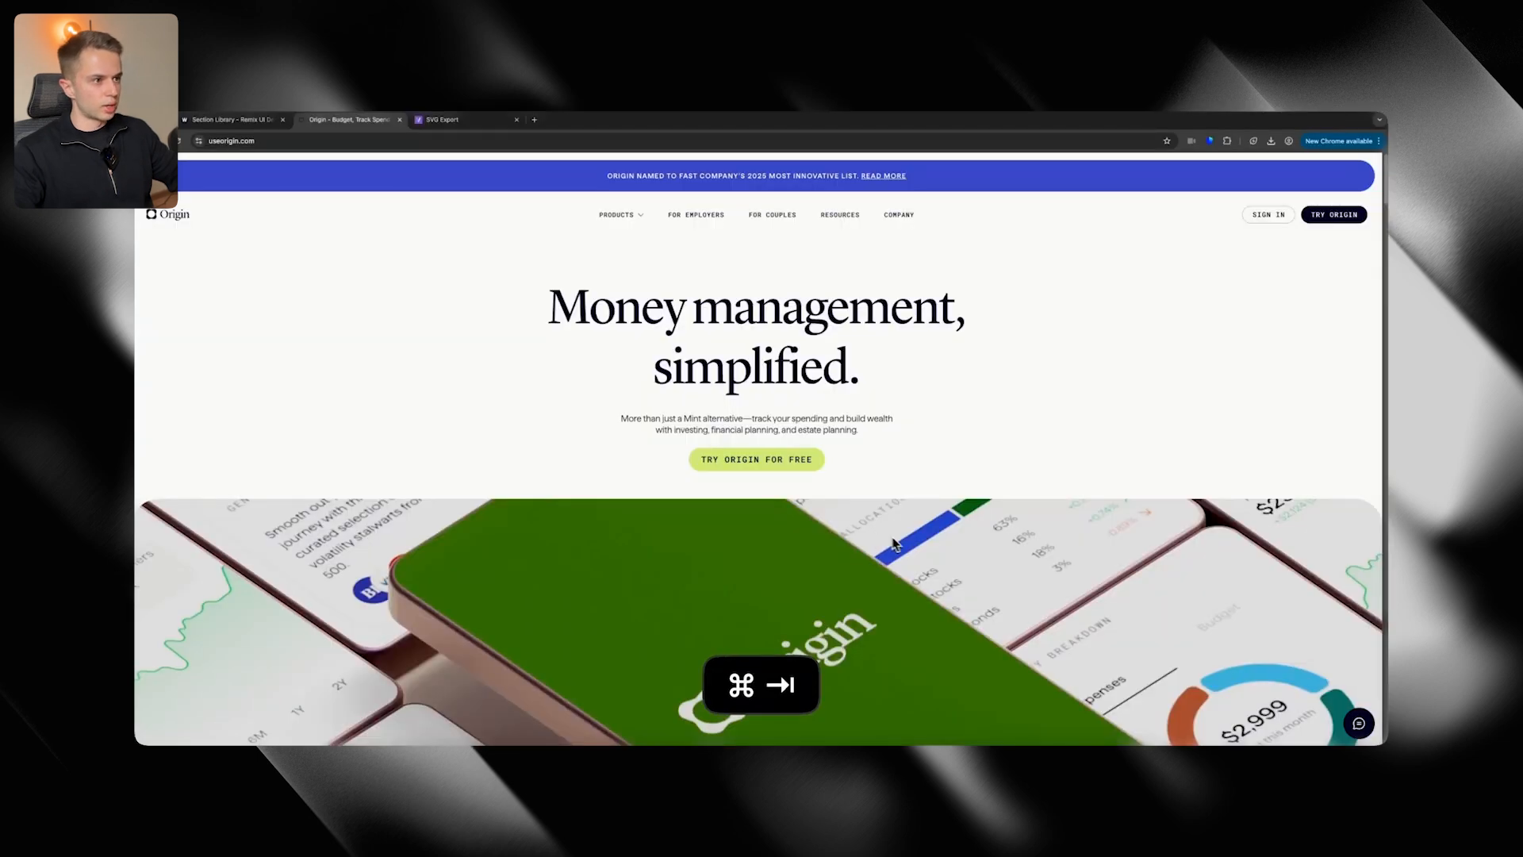
{"action": "key", "text": "super+Tab"}
{"action": "key", "text": "super+Tab"}
{"action": "key", "text": "super+Tab"}
{"action": "scroll", "coordinate": [998, 421], "scroll_direction": "right", "scroll_amount": 6}
{"action": "scroll", "coordinate": [929, 512], "scroll_direction": "up", "scroll_amount": 1}
{"action": "left_click", "coordinate": [933, 524]}
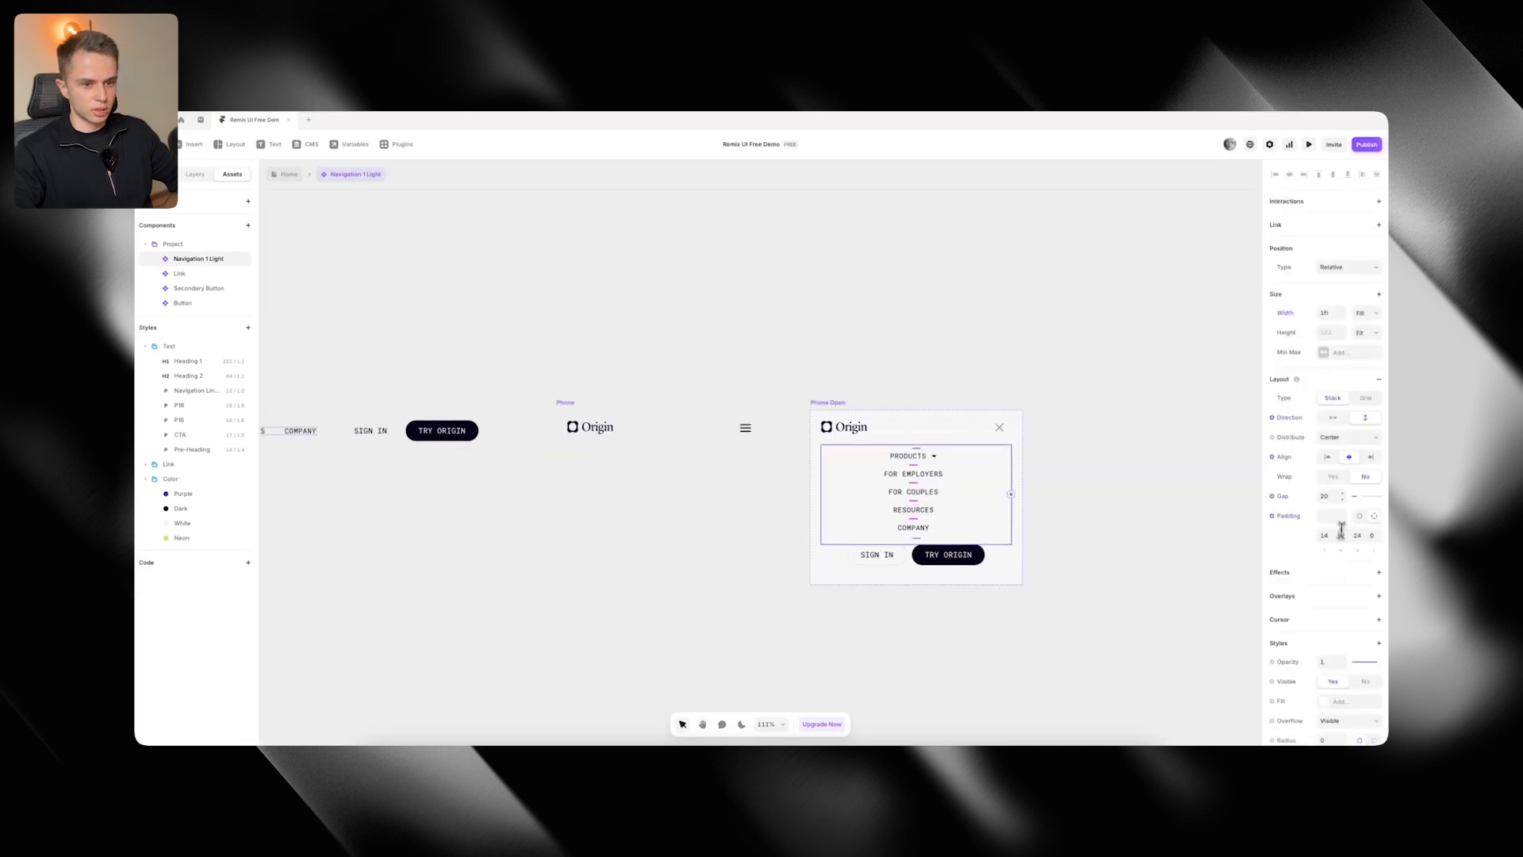
{"action": "type", "text": "30"}
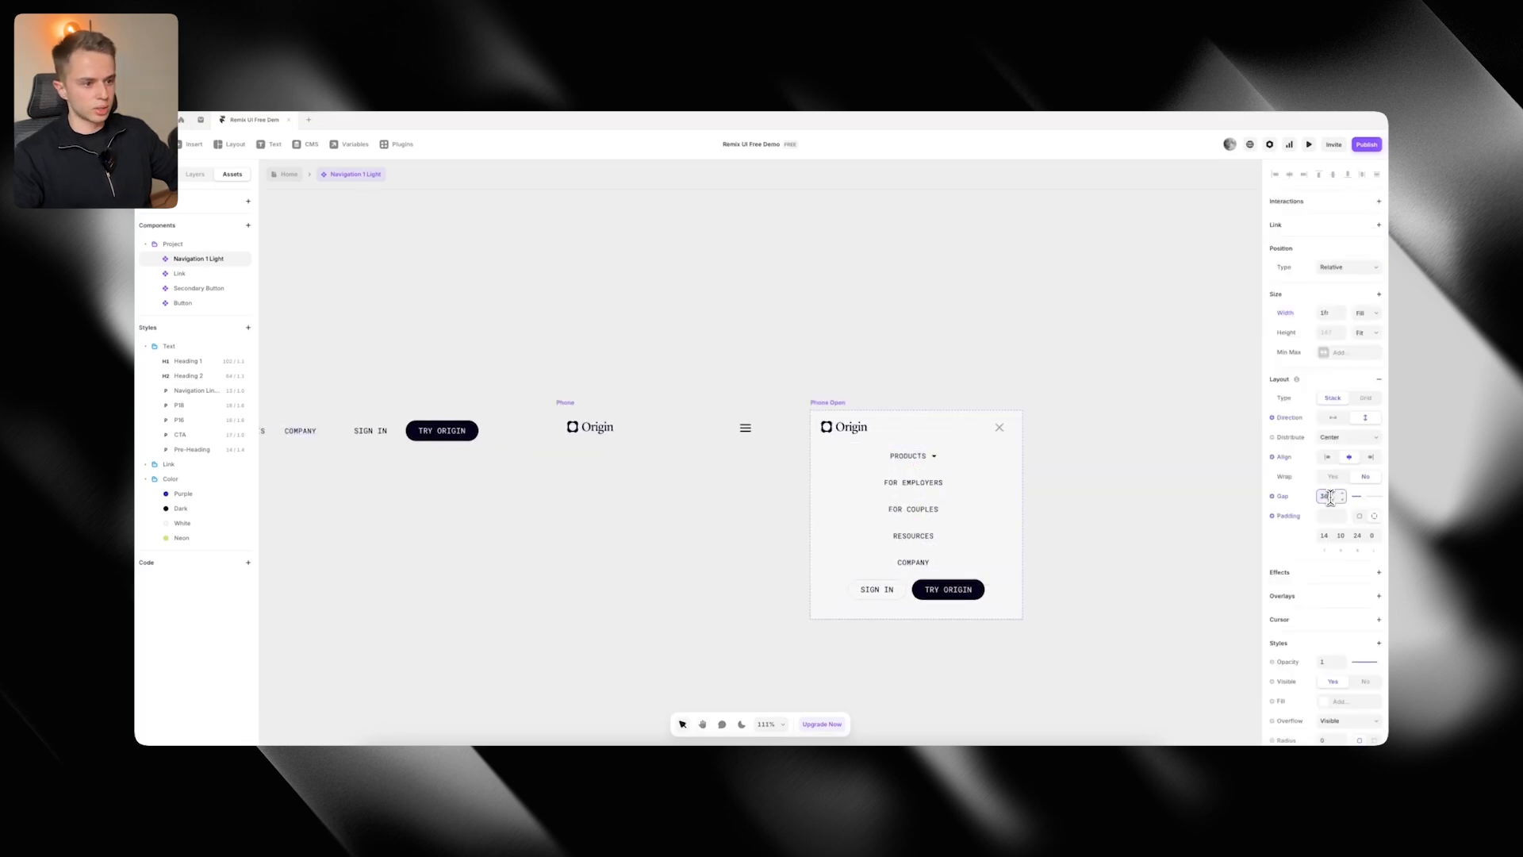
{"action": "left_click", "coordinate": [1244, 503]}
Stack the Phone Open variant's two buttons vertically and make both fill the available width
{"action": "left_click", "coordinate": [906, 596]}
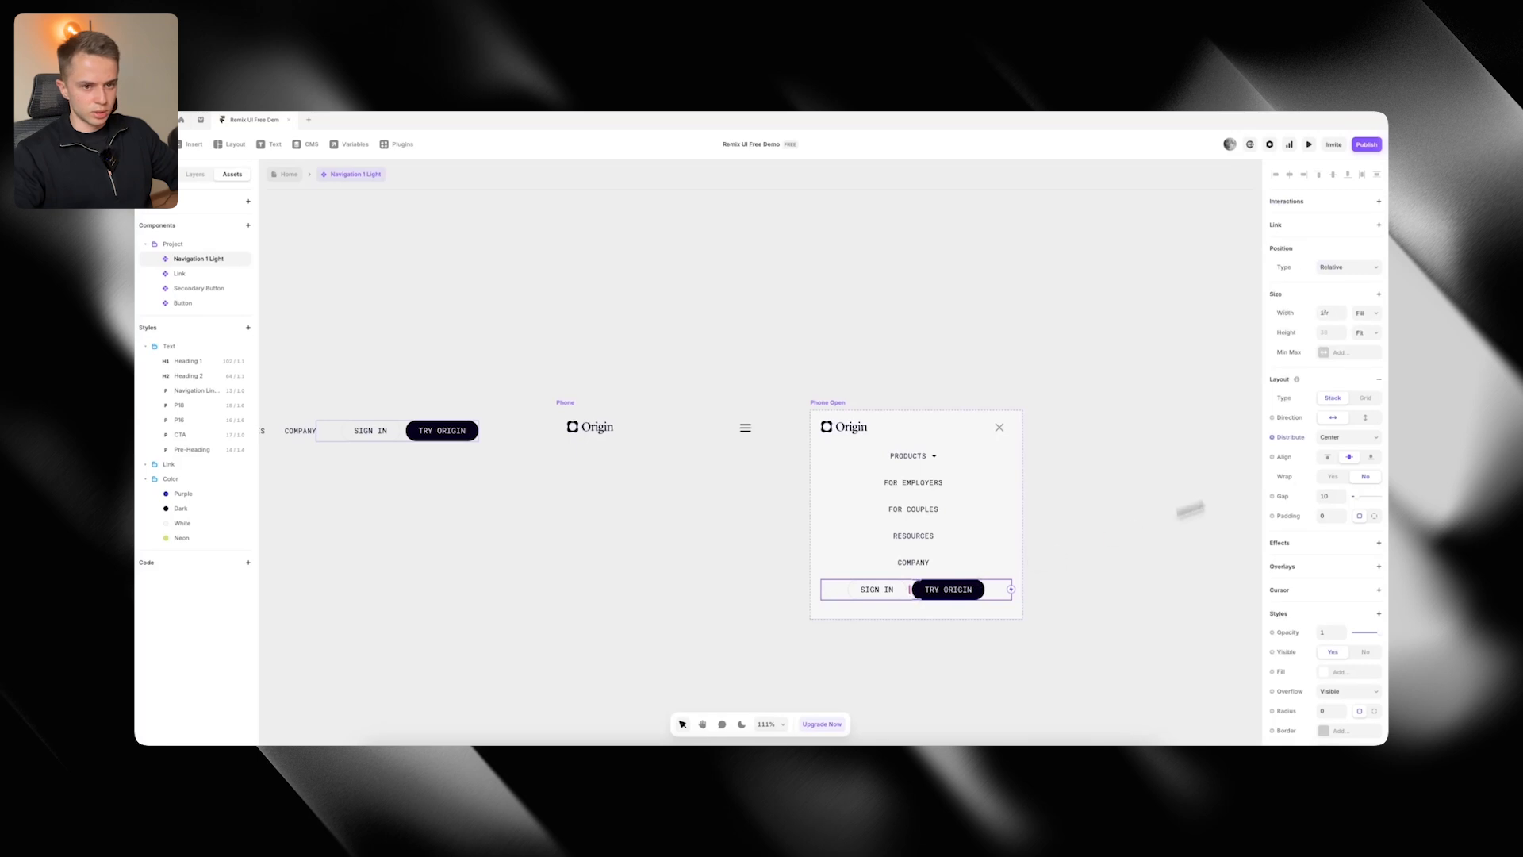
{"action": "left_click", "coordinate": [1365, 418]}
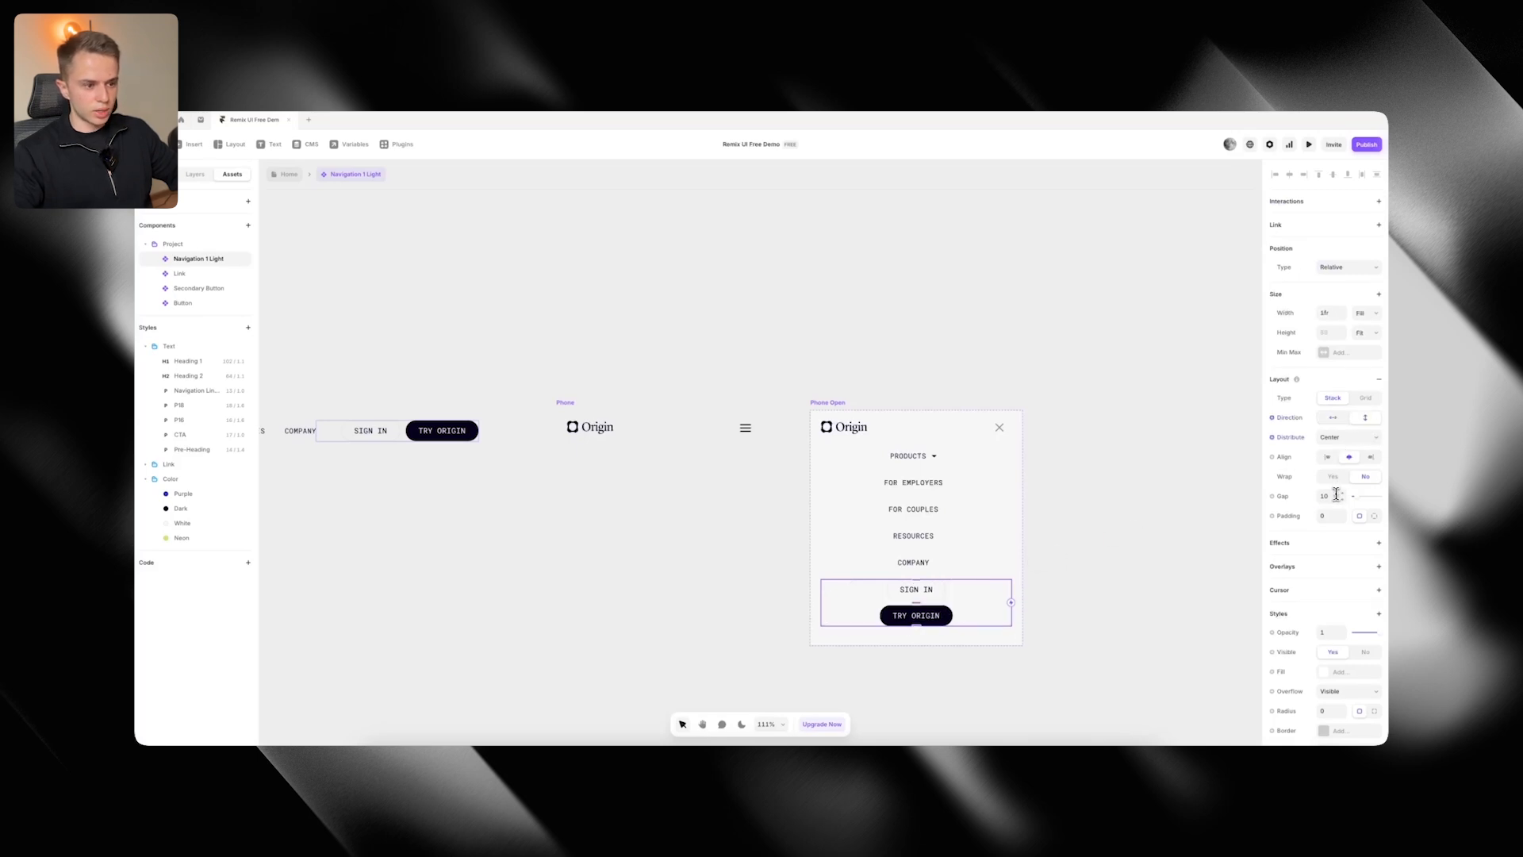
{"action": "left_click", "coordinate": [897, 562]}
{"action": "double_click", "coordinate": [900, 597]}
{"action": "left_click", "coordinate": [922, 616], "text": "shift"}
{"action": "left_click", "coordinate": [1366, 267]}
{"action": "left_click", "coordinate": [1361, 256]}
{"action": "left_click", "coordinate": [1224, 381]}
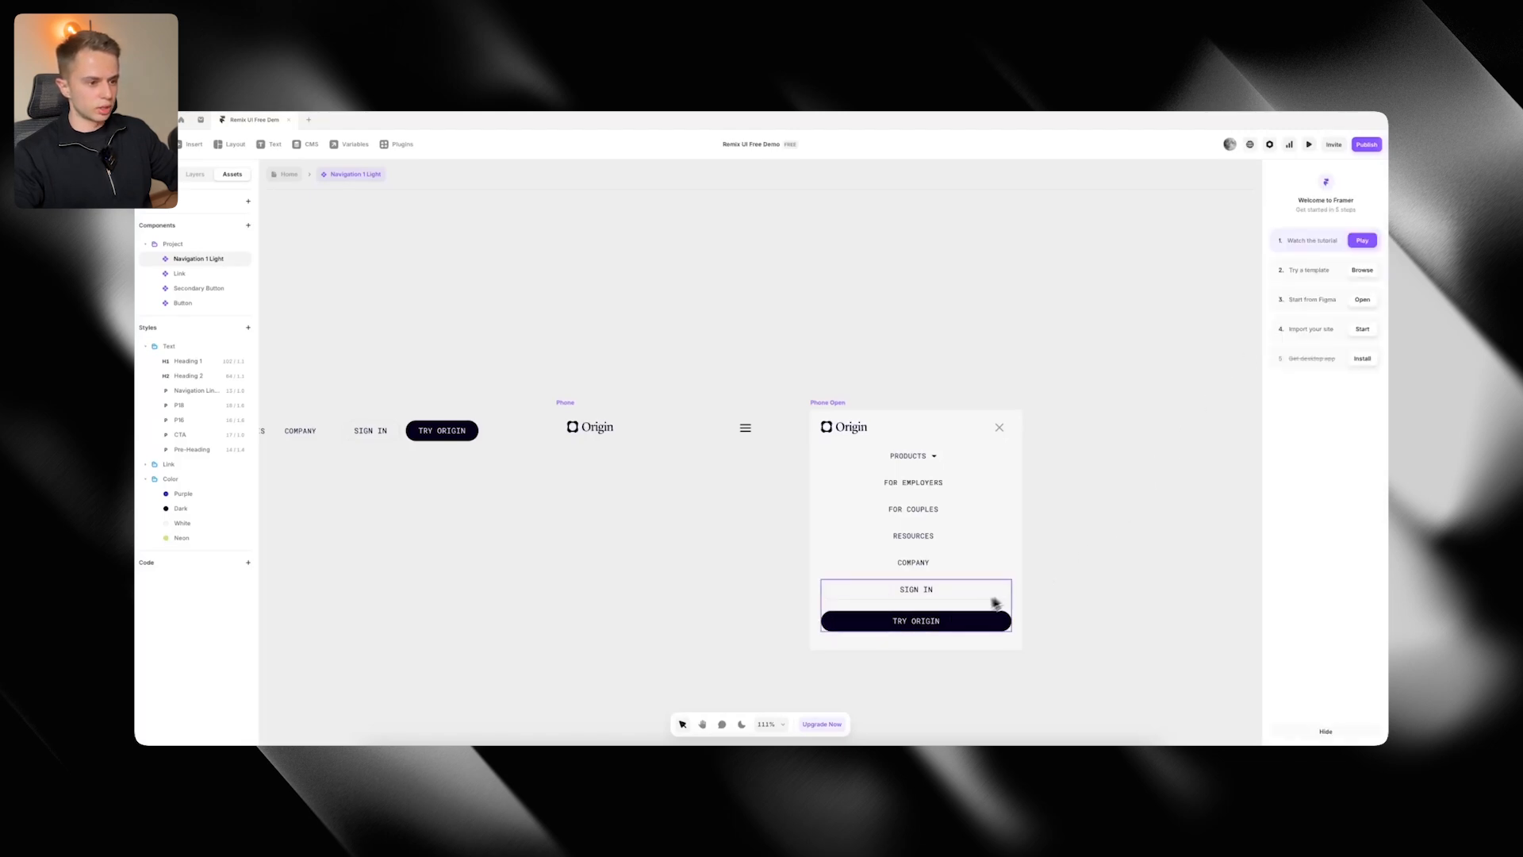
{"action": "scroll", "coordinate": [854, 384], "scroll_direction": "down", "scroll_amount": 1}
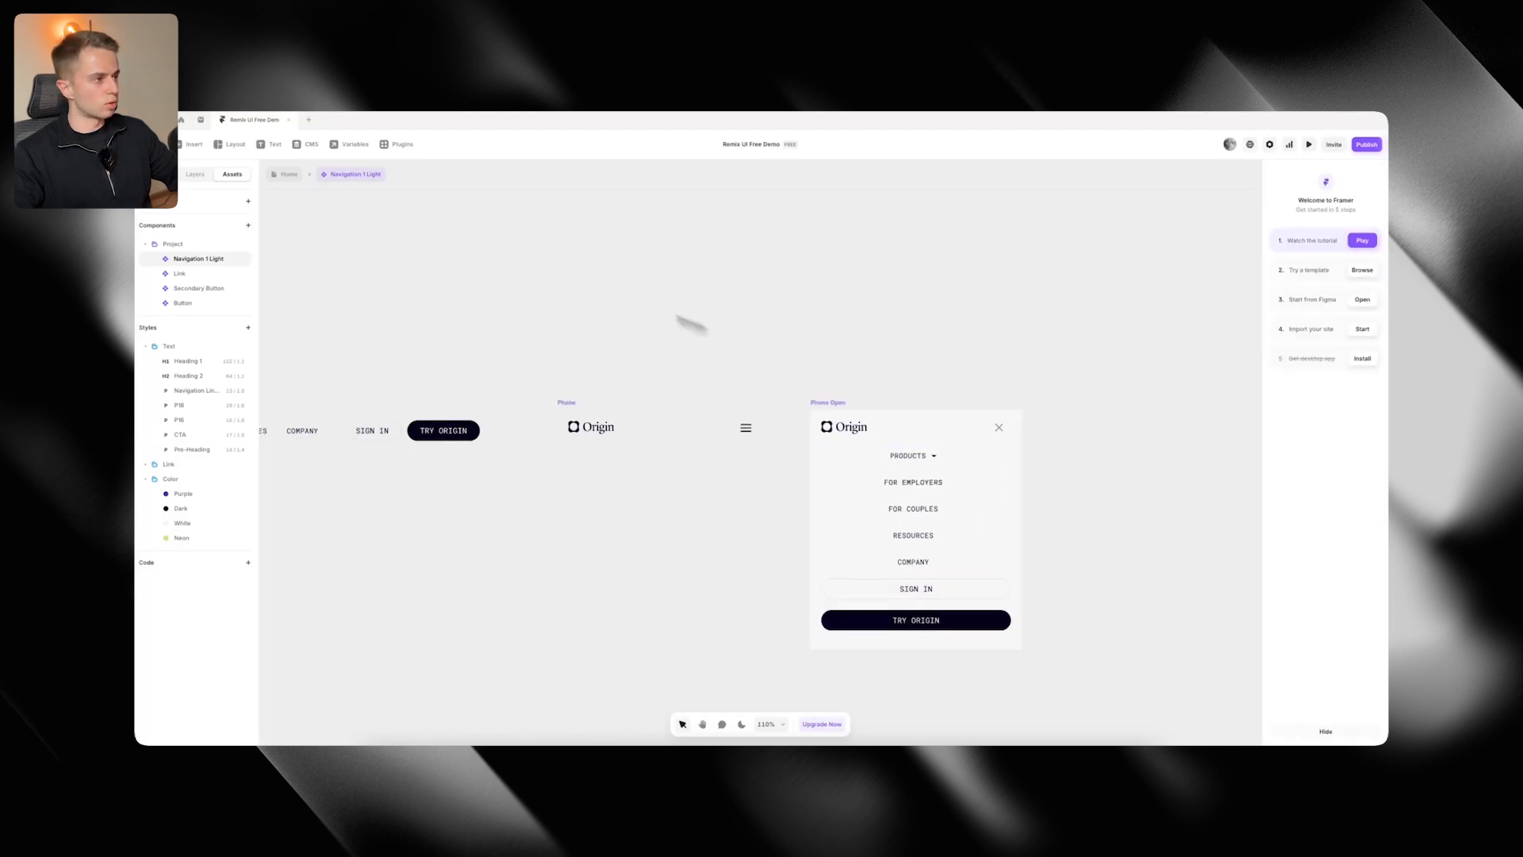
Preview the home page at a wider desktop width and compare its navigation with the reference Origin website
{"action": "left_click", "coordinate": [310, 187]}
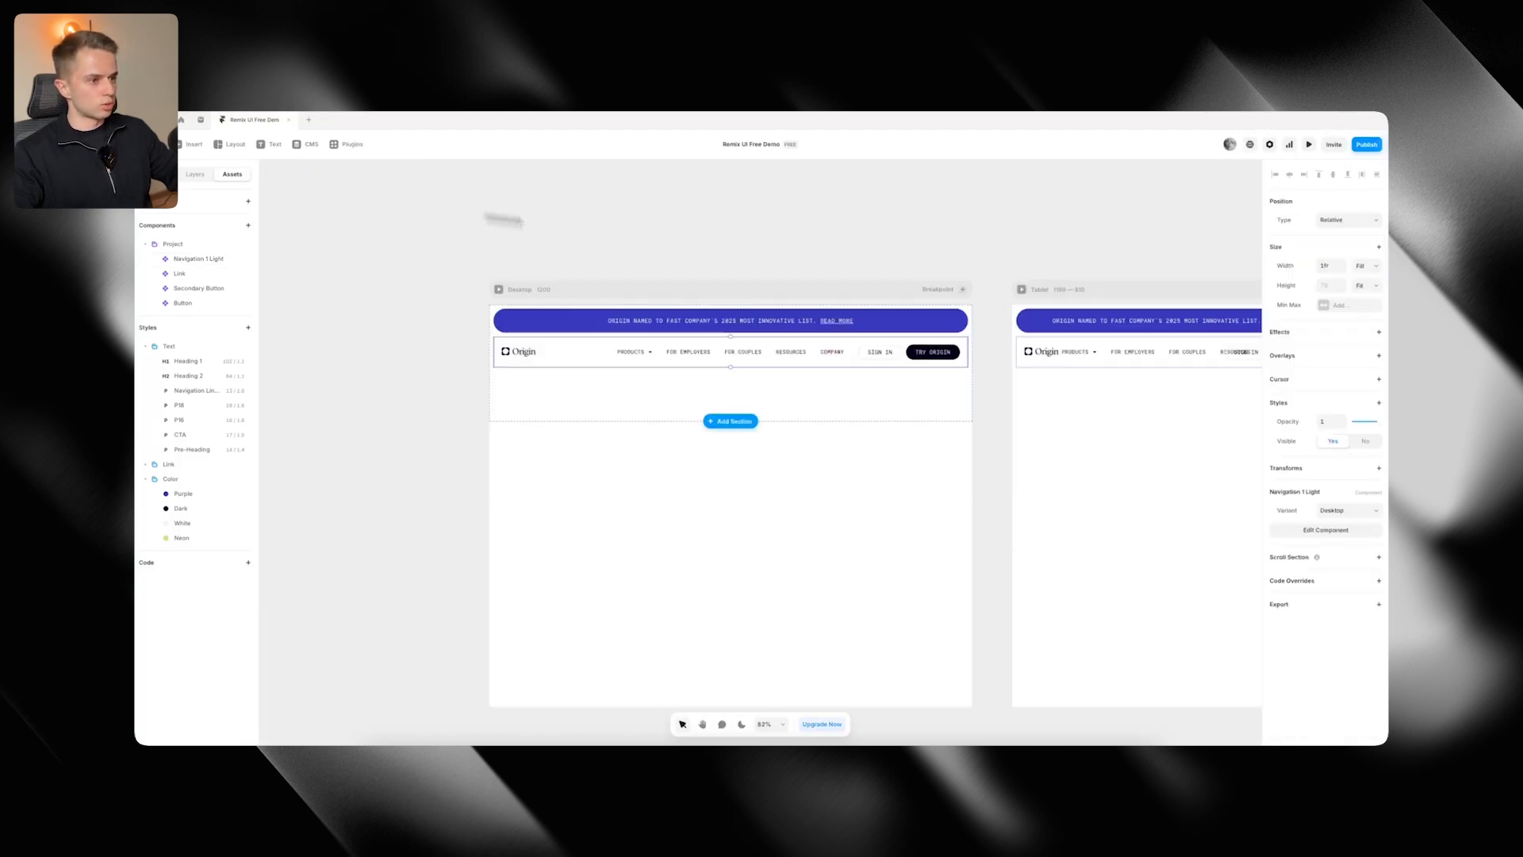
{"action": "left_click", "coordinate": [616, 338]}
{"action": "left_click", "coordinate": [1309, 145]}
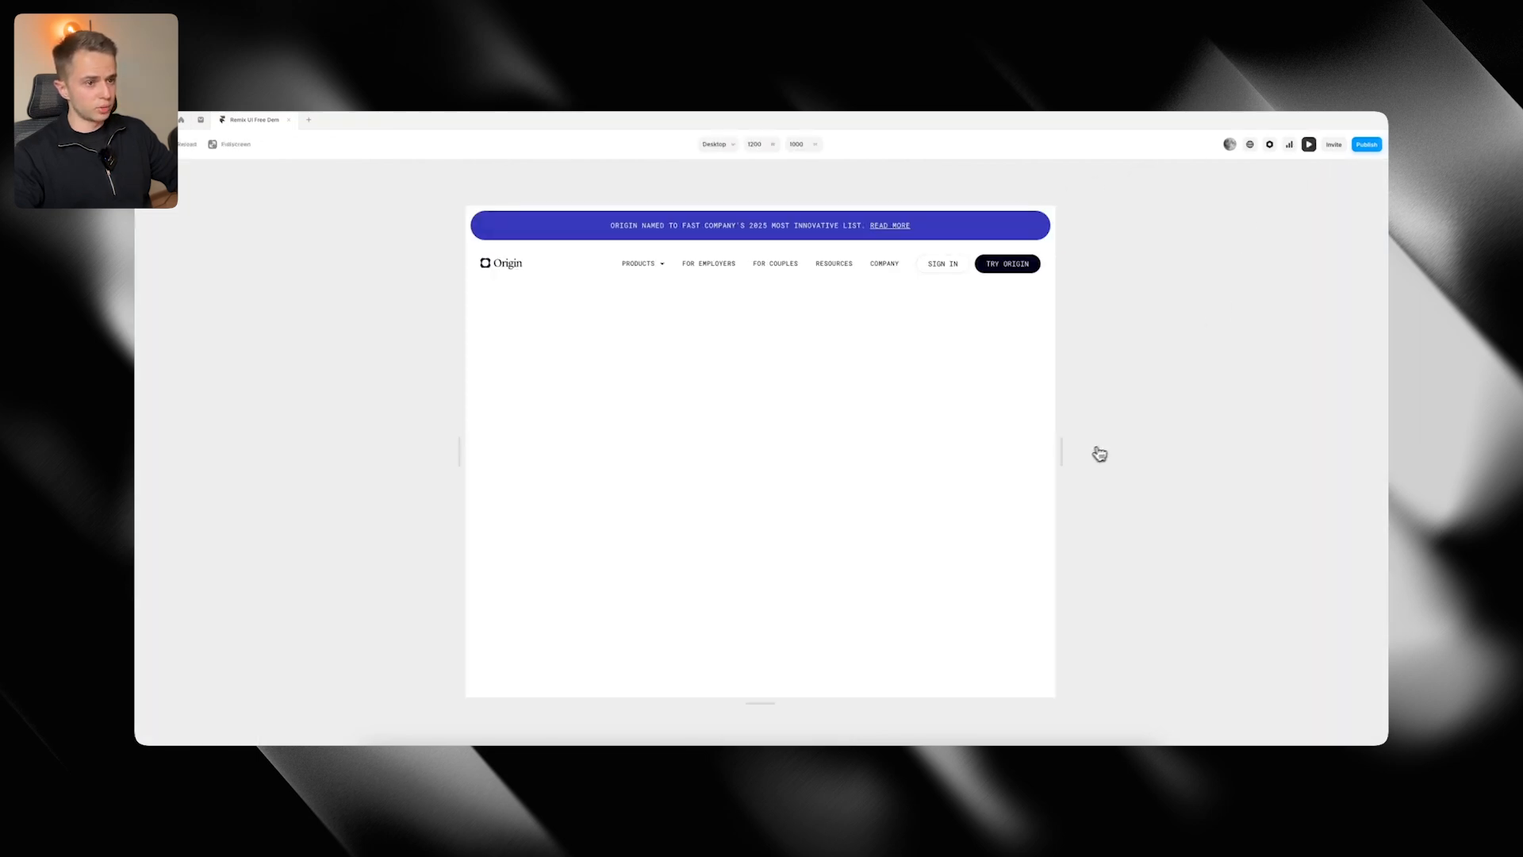
{"action": "left_click_drag", "start_coordinate": [1061, 442], "coordinate": [1258, 435]}
{"action": "key", "text": "super+Tab"}
{"action": "key", "text": "super+Tab"}
{"action": "key", "text": "super+Tab"}
{"action": "key", "text": "super+Tab"}
{"action": "key", "text": "super+Tab"}
{"action": "key", "text": "super+Tab"}
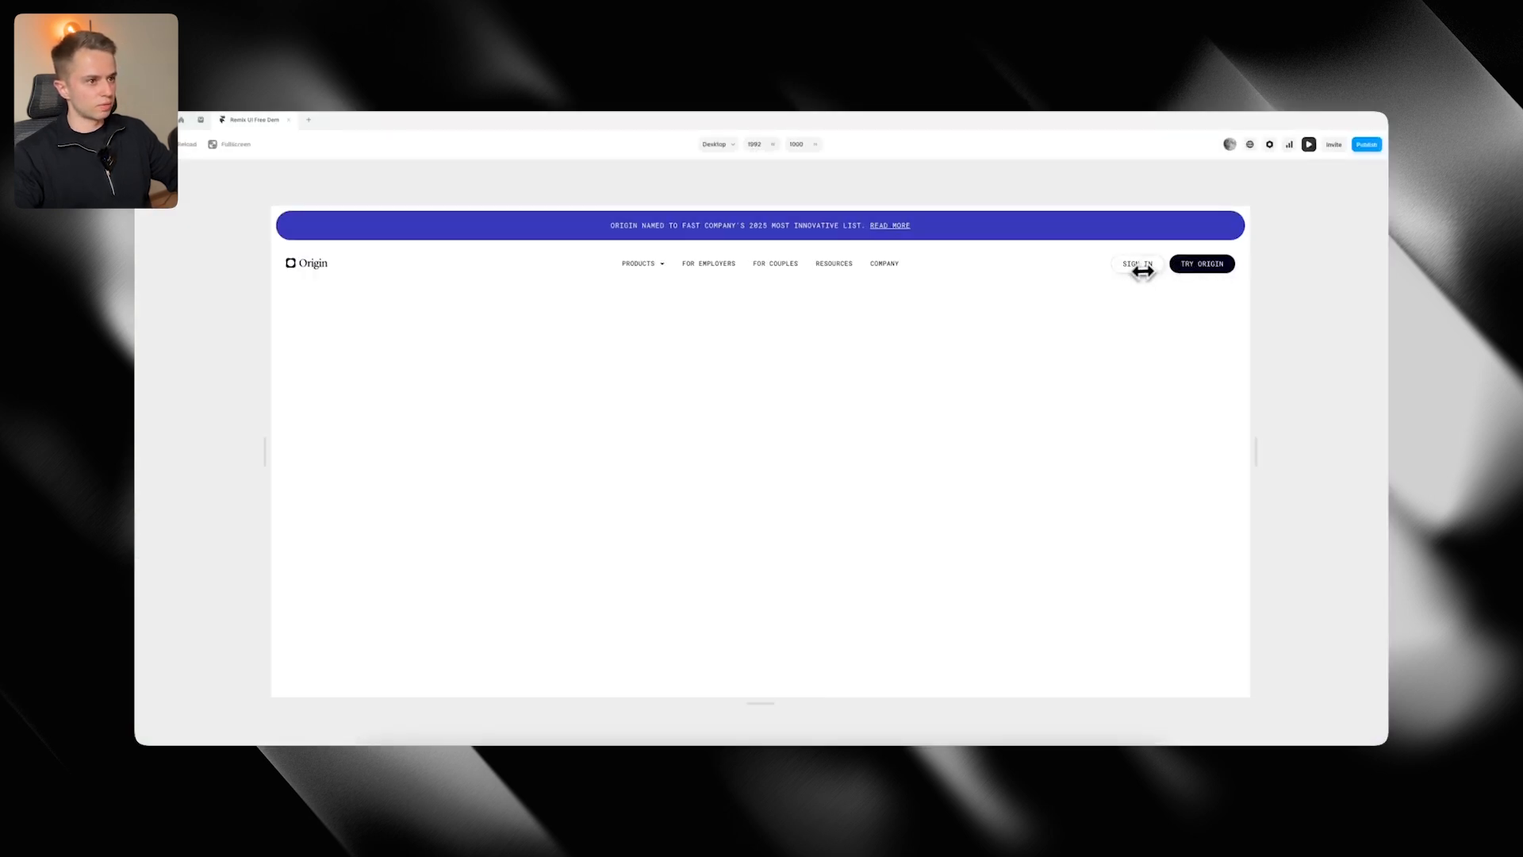
{"action": "key", "text": "super+Tab"}
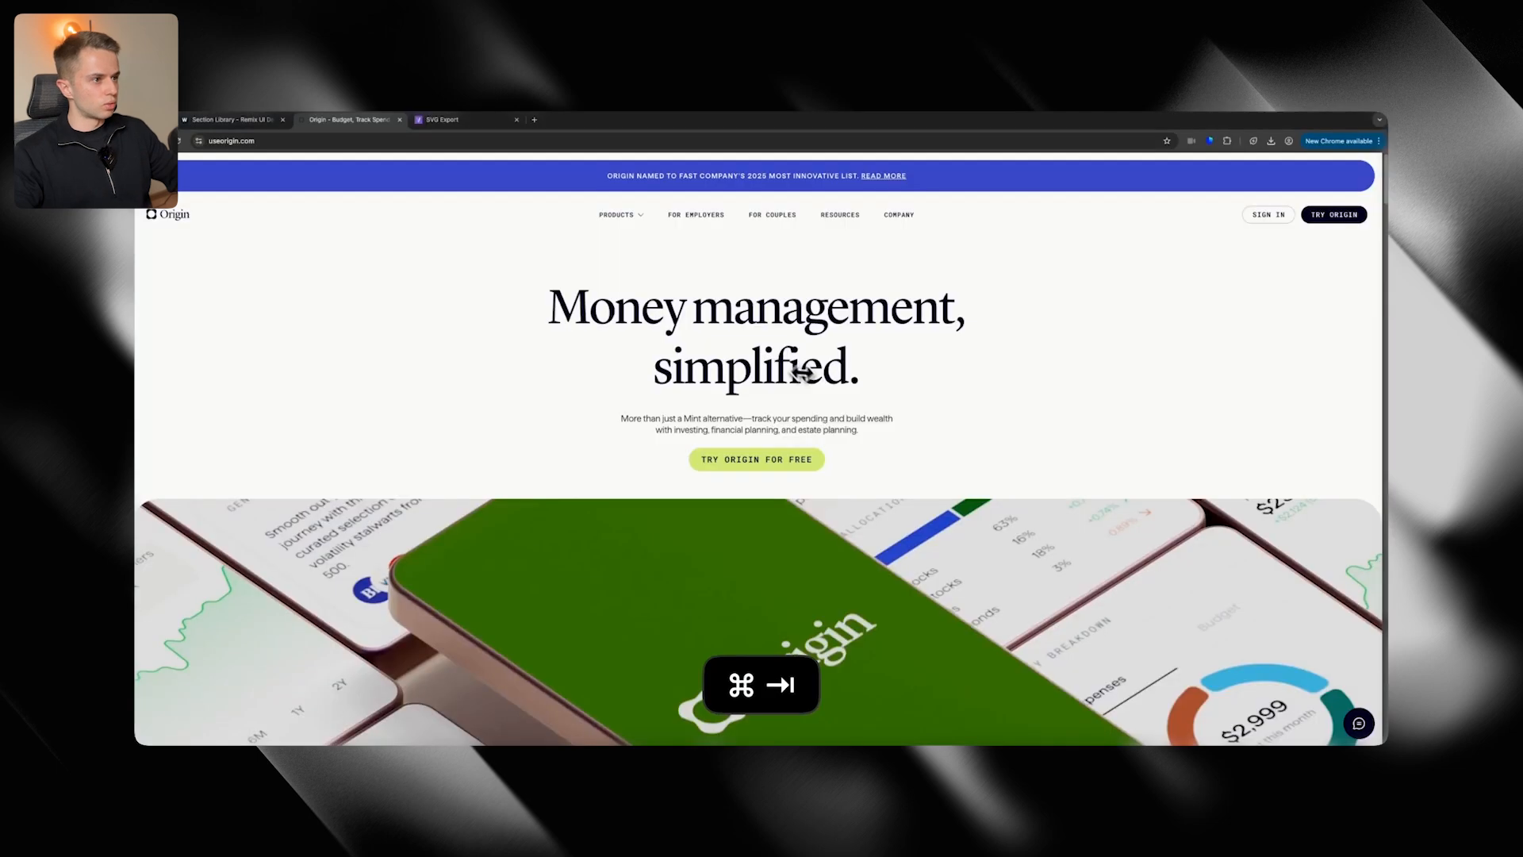
{"action": "key", "text": "super+Tab"}
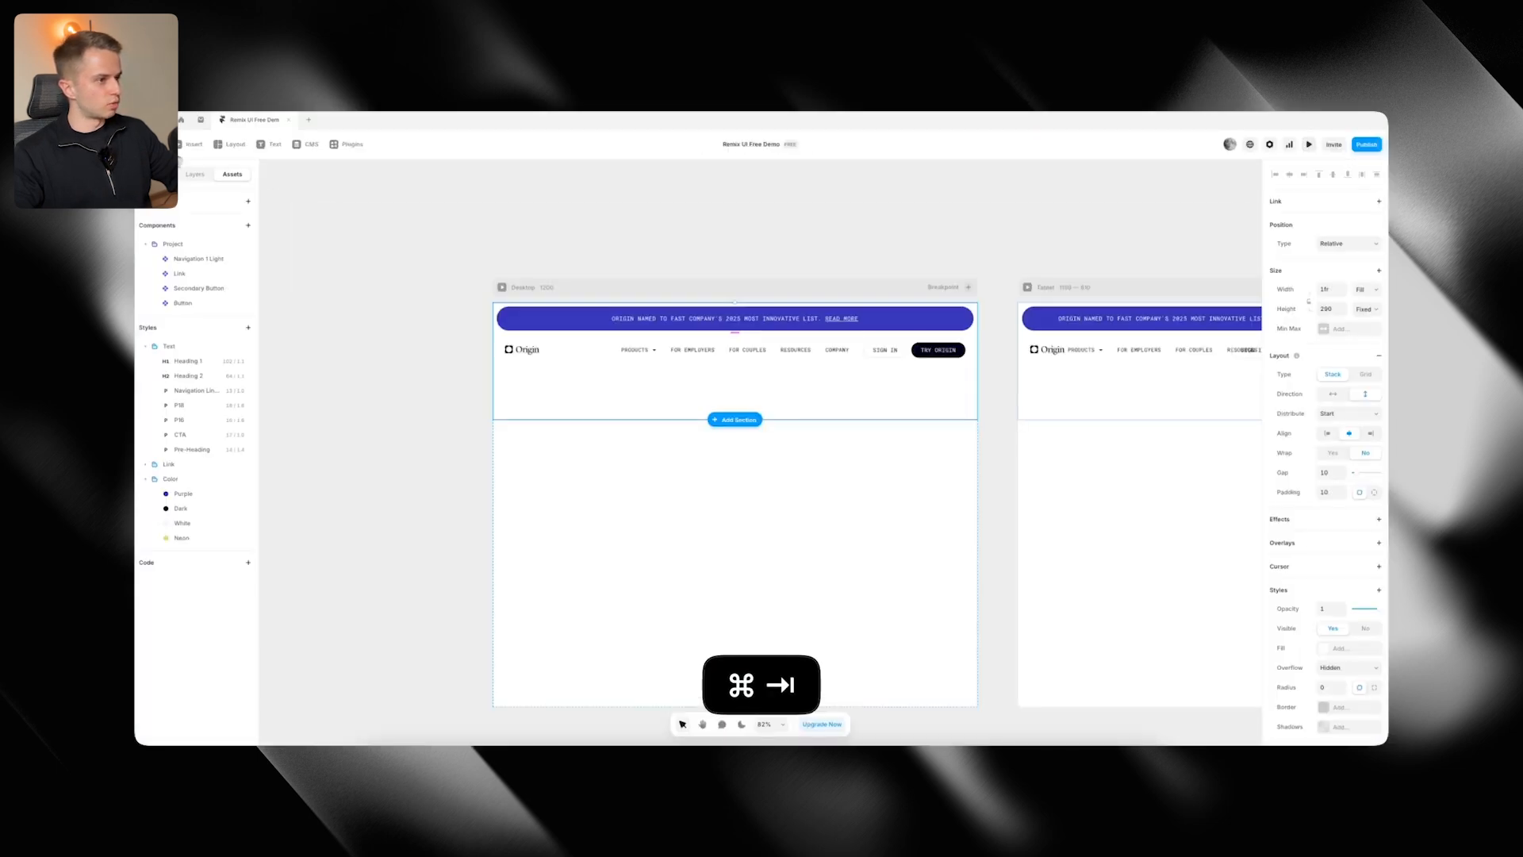
Set the height of the desktop Navigation Wrapper to fit its content
{"action": "left_click", "coordinate": [603, 234]}
{"action": "left_click", "coordinate": [194, 175]}
{"action": "left_click", "coordinate": [161, 236]}
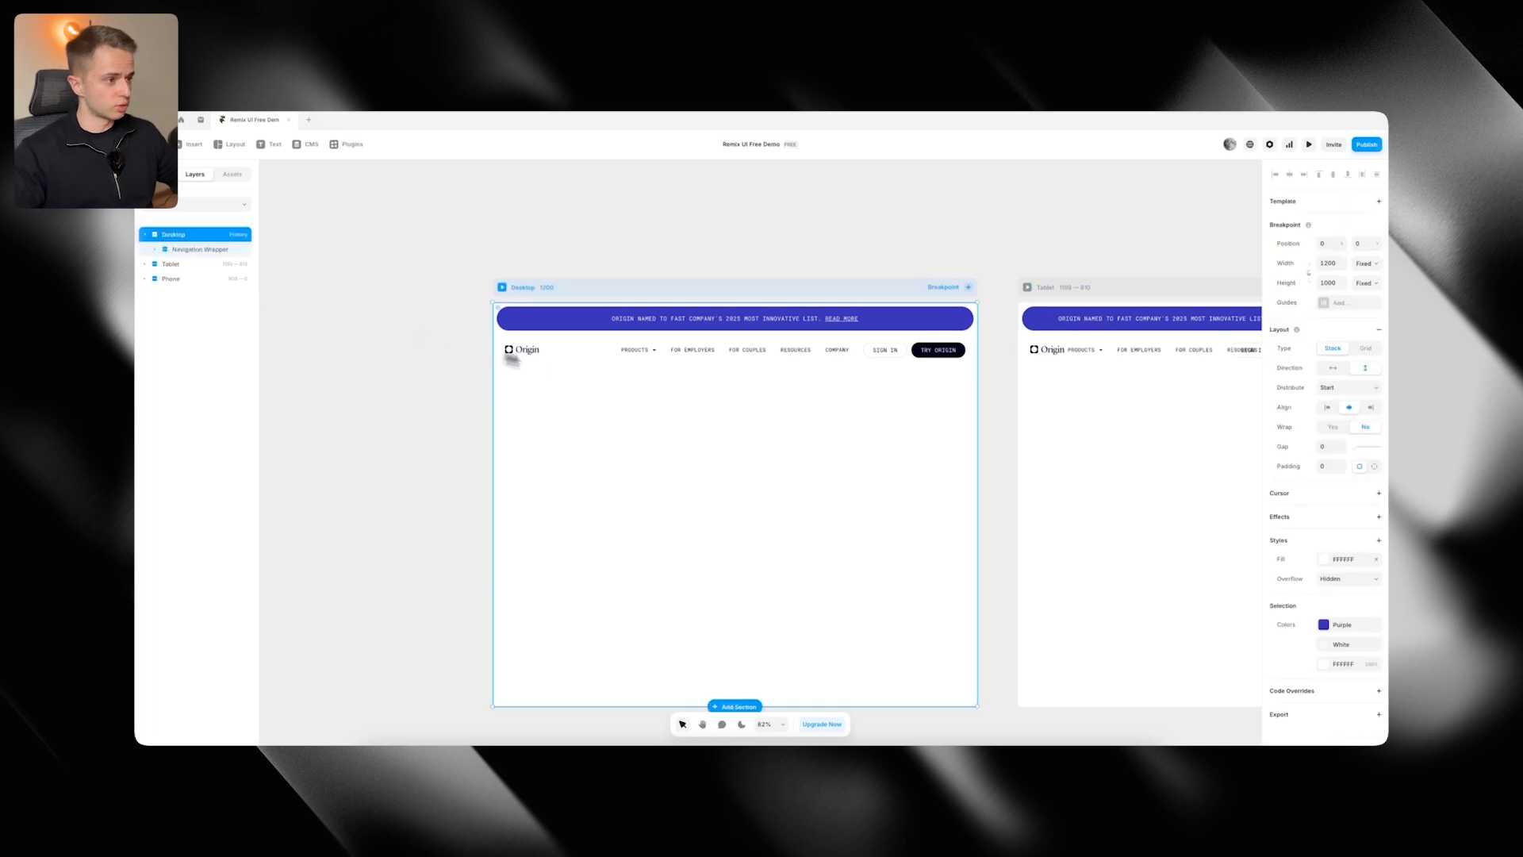
{"action": "left_click", "coordinate": [573, 382]}
{"action": "left_click", "coordinate": [1364, 309]}
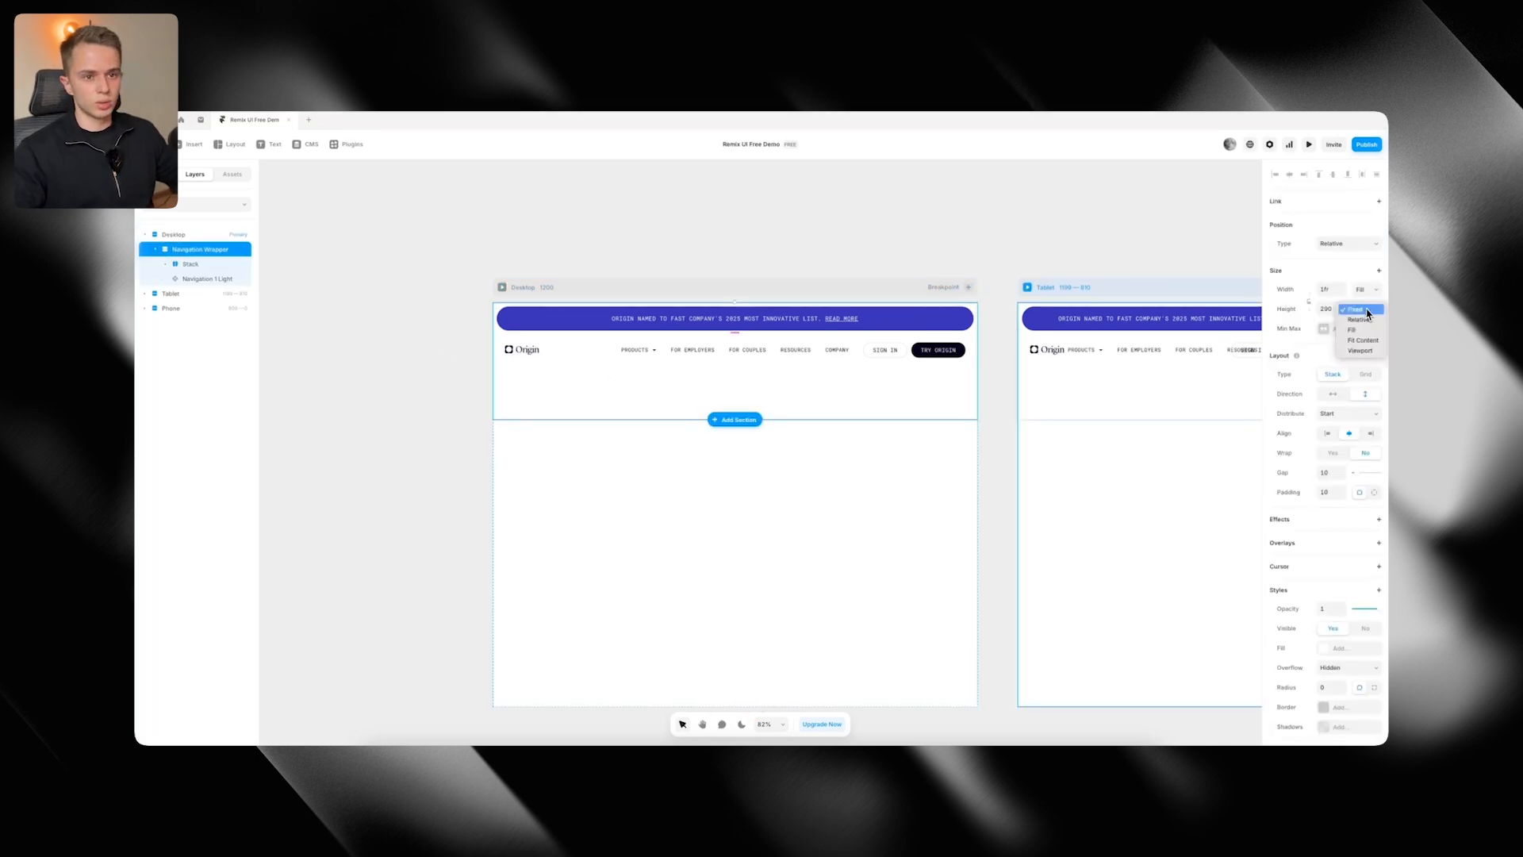
{"action": "left_click", "coordinate": [1356, 330]}
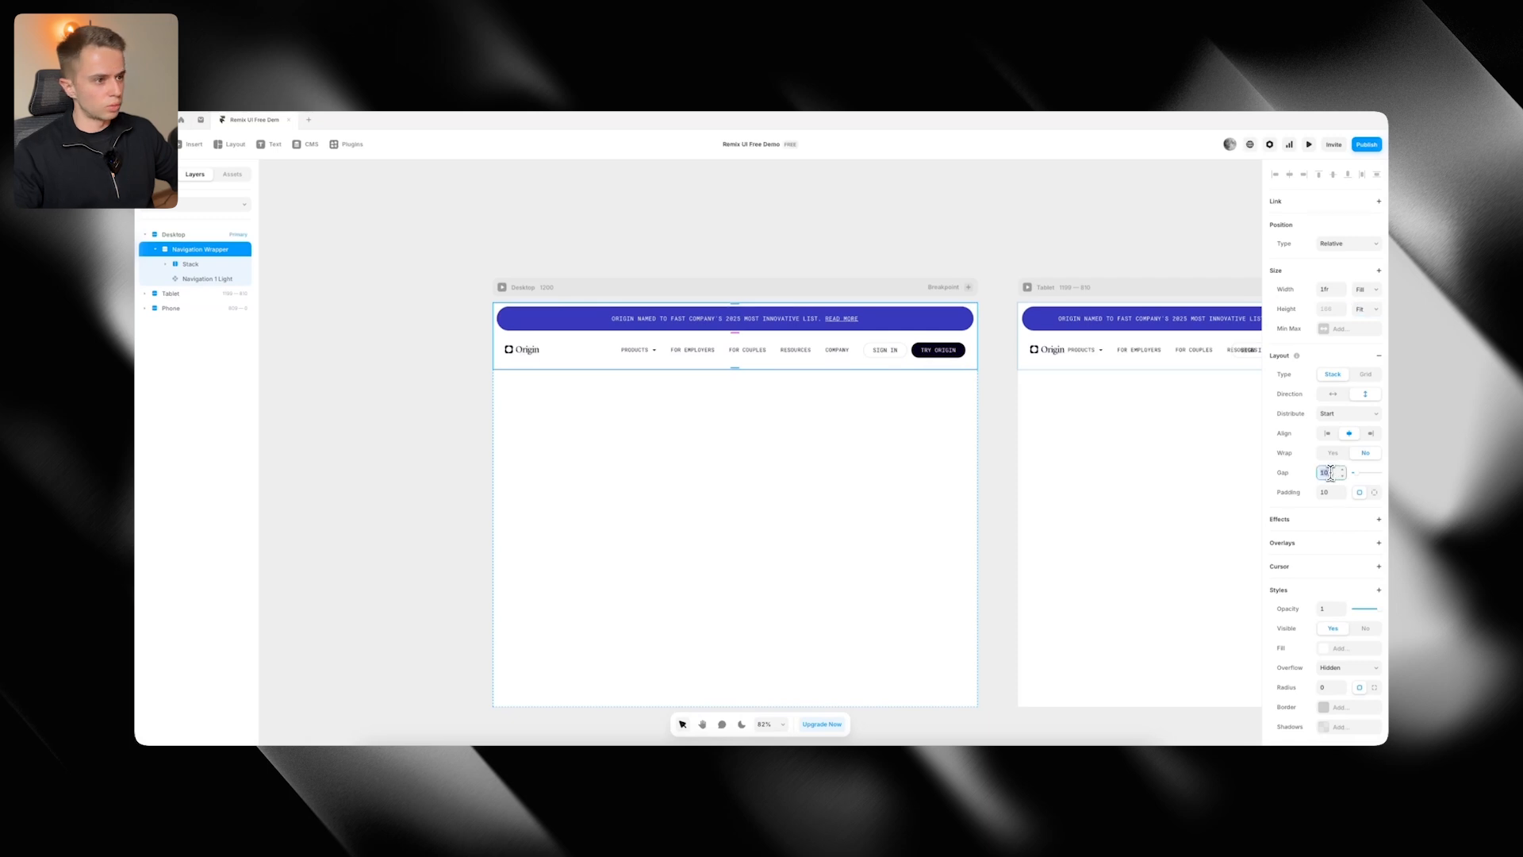
{"action": "key", "text": "super+z"}
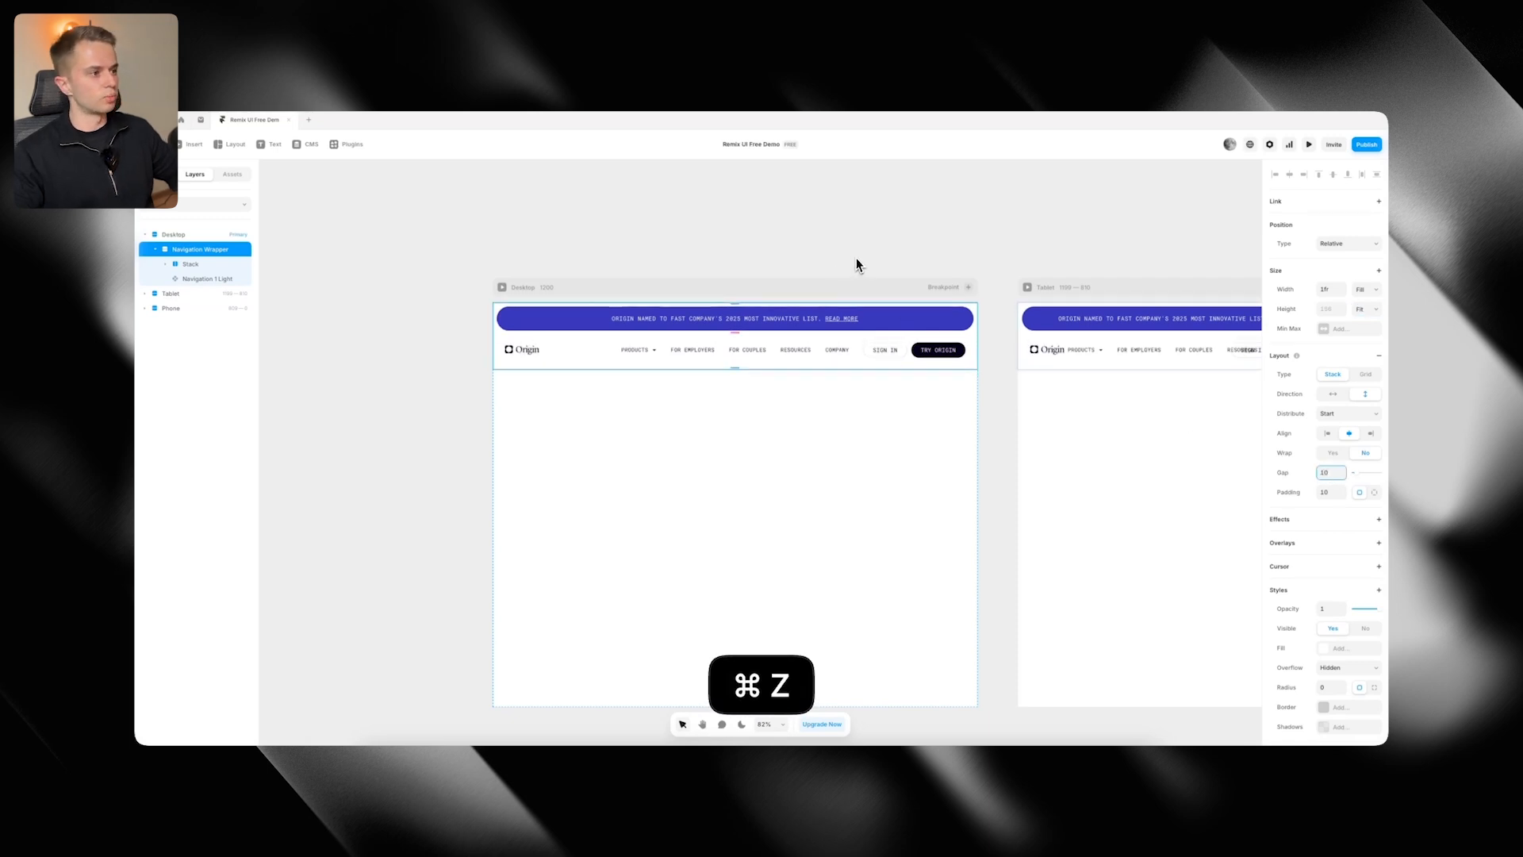
Create a layout template from the desktop Navigation Wrapper, keeping the suggested name Template
{"action": "right_click", "coordinate": [231, 251]}
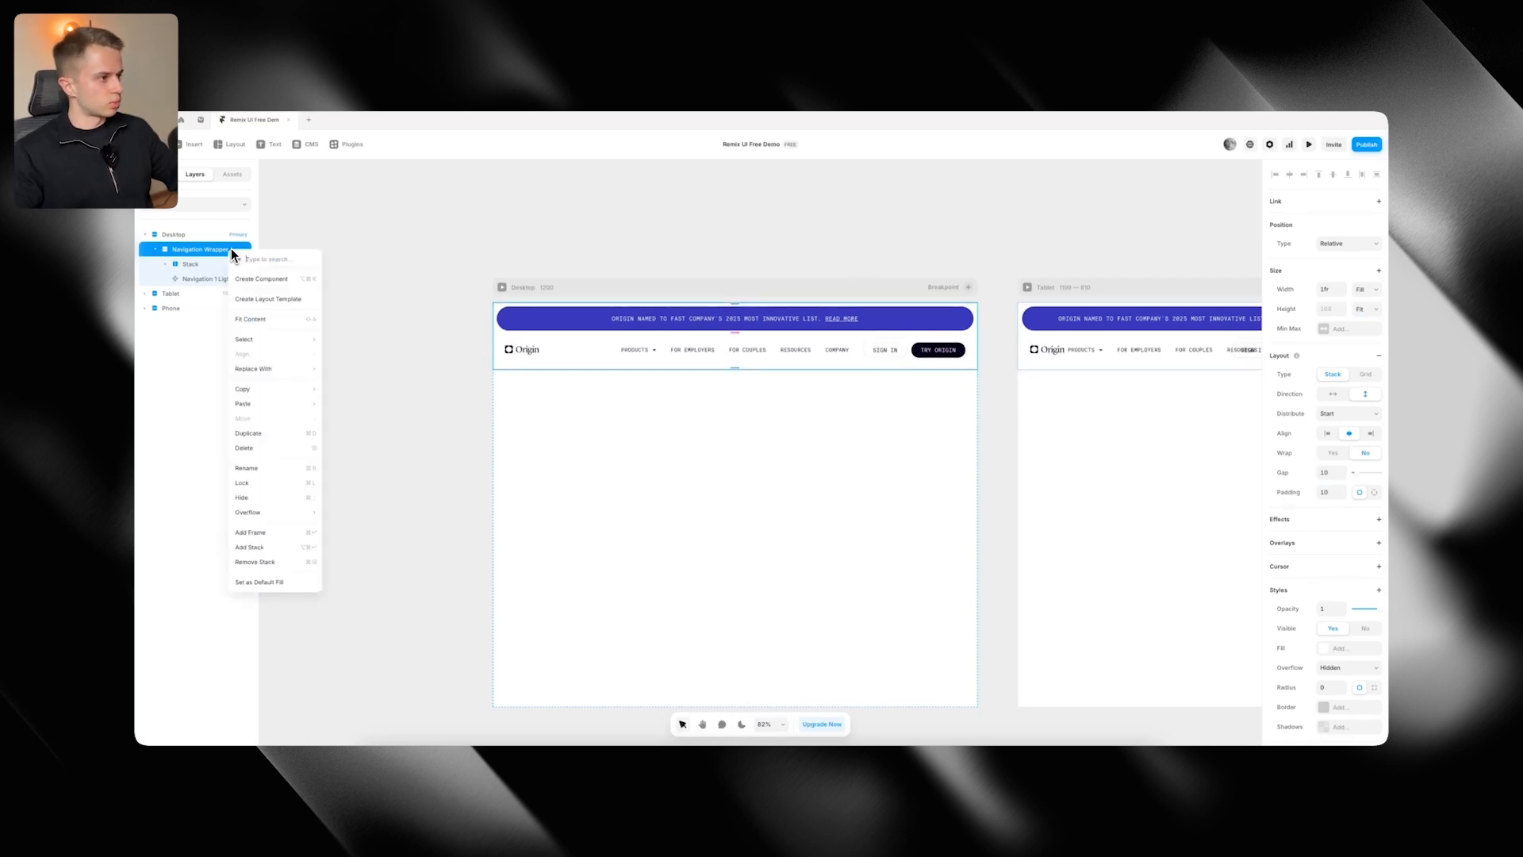
{"action": "left_click", "coordinate": [254, 299]}
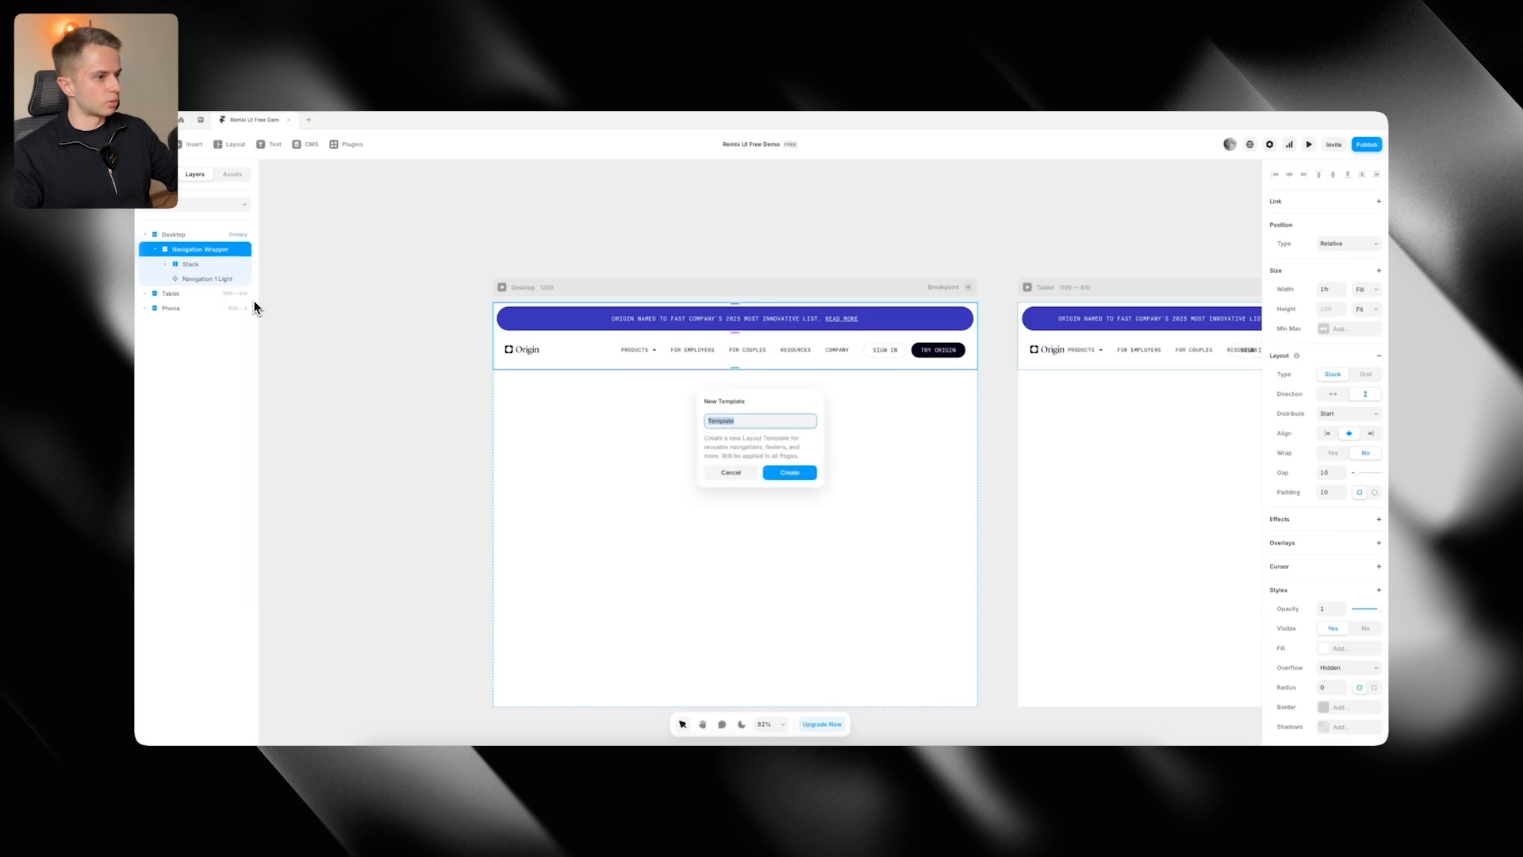
{"action": "key", "text": "Return"}
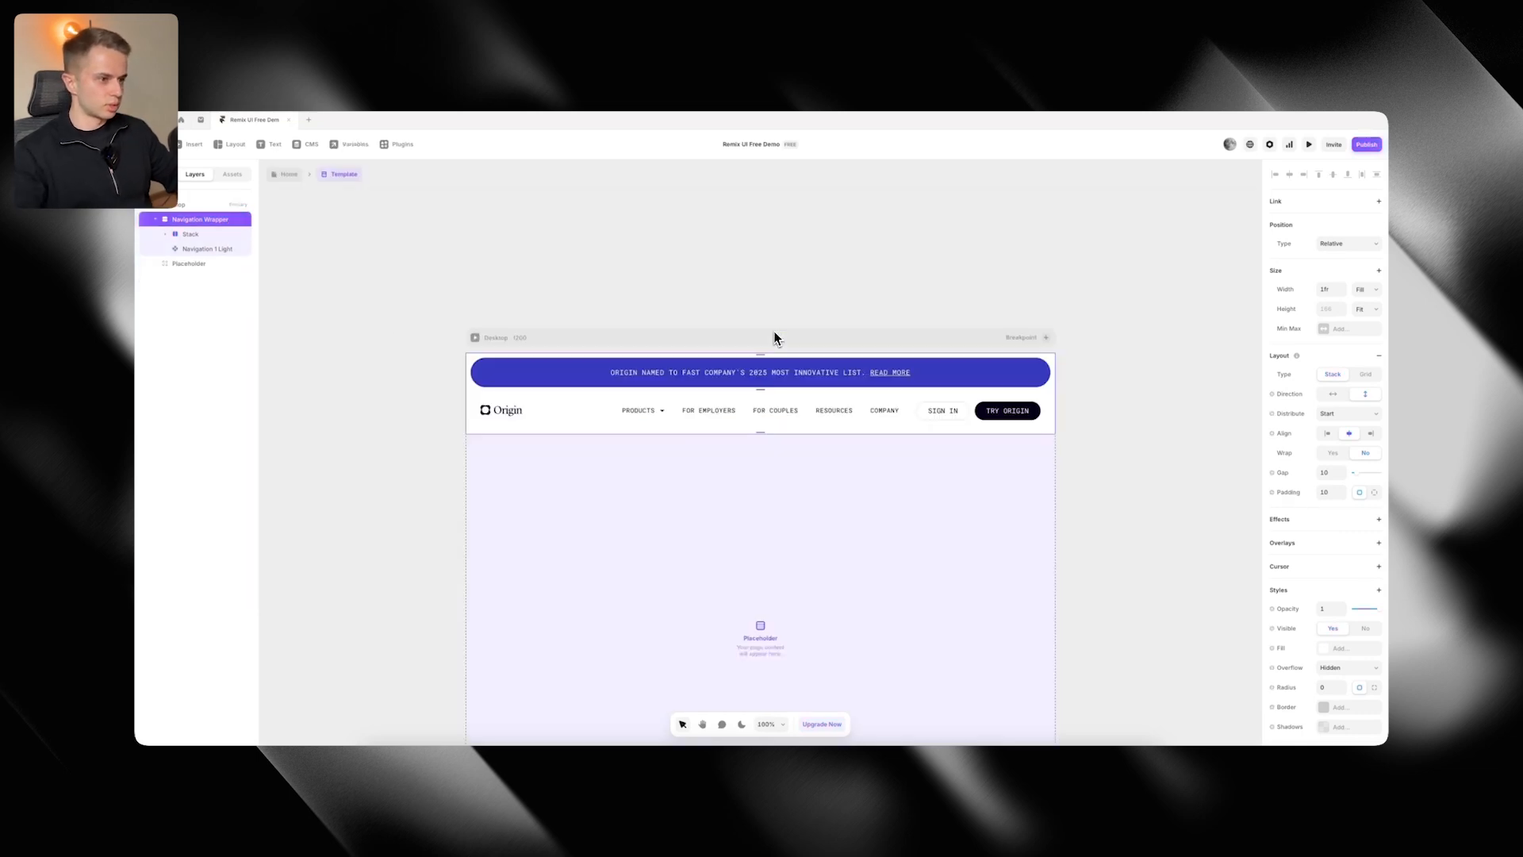
Examine how the navigation on the reference Origin website behaves while the page scrolls, and return to the layout template
{"action": "key", "text": "super+Tab"}
{"action": "scroll", "coordinate": [841, 297], "scroll_direction": "down", "scroll_amount": 3}
{"action": "scroll", "coordinate": [845, 292], "scroll_direction": "up", "scroll_amount": 3}
{"action": "scroll", "coordinate": [844, 292], "scroll_direction": "down", "scroll_amount": 8}
{"action": "scroll", "coordinate": [845, 292], "scroll_direction": "up", "scroll_amount": 7}
{"action": "scroll", "coordinate": [844, 292], "scroll_direction": "up", "scroll_amount": 3}
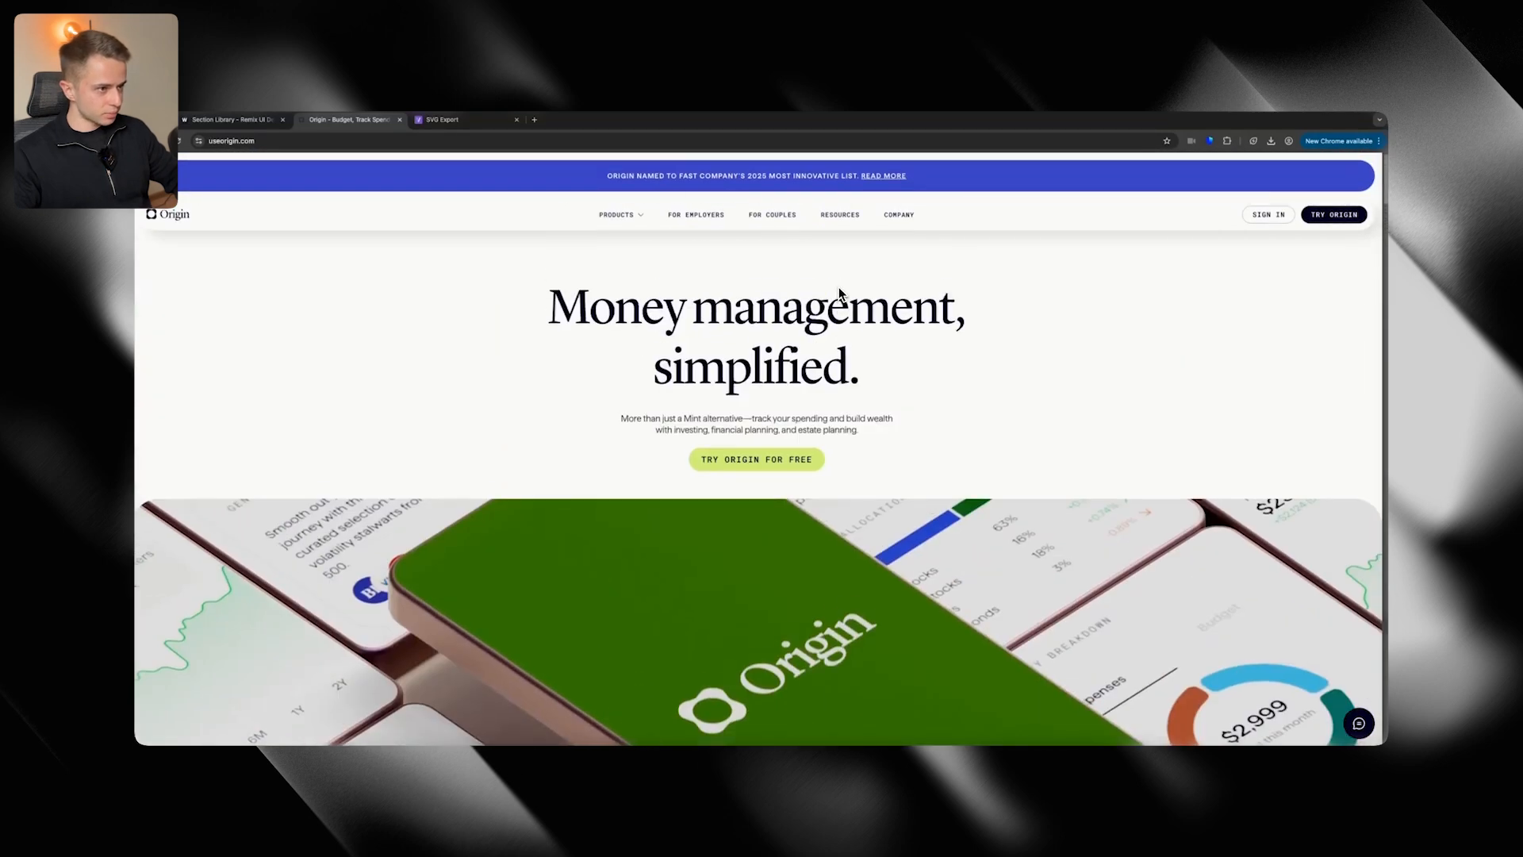
{"action": "key", "text": "super+Tab"}
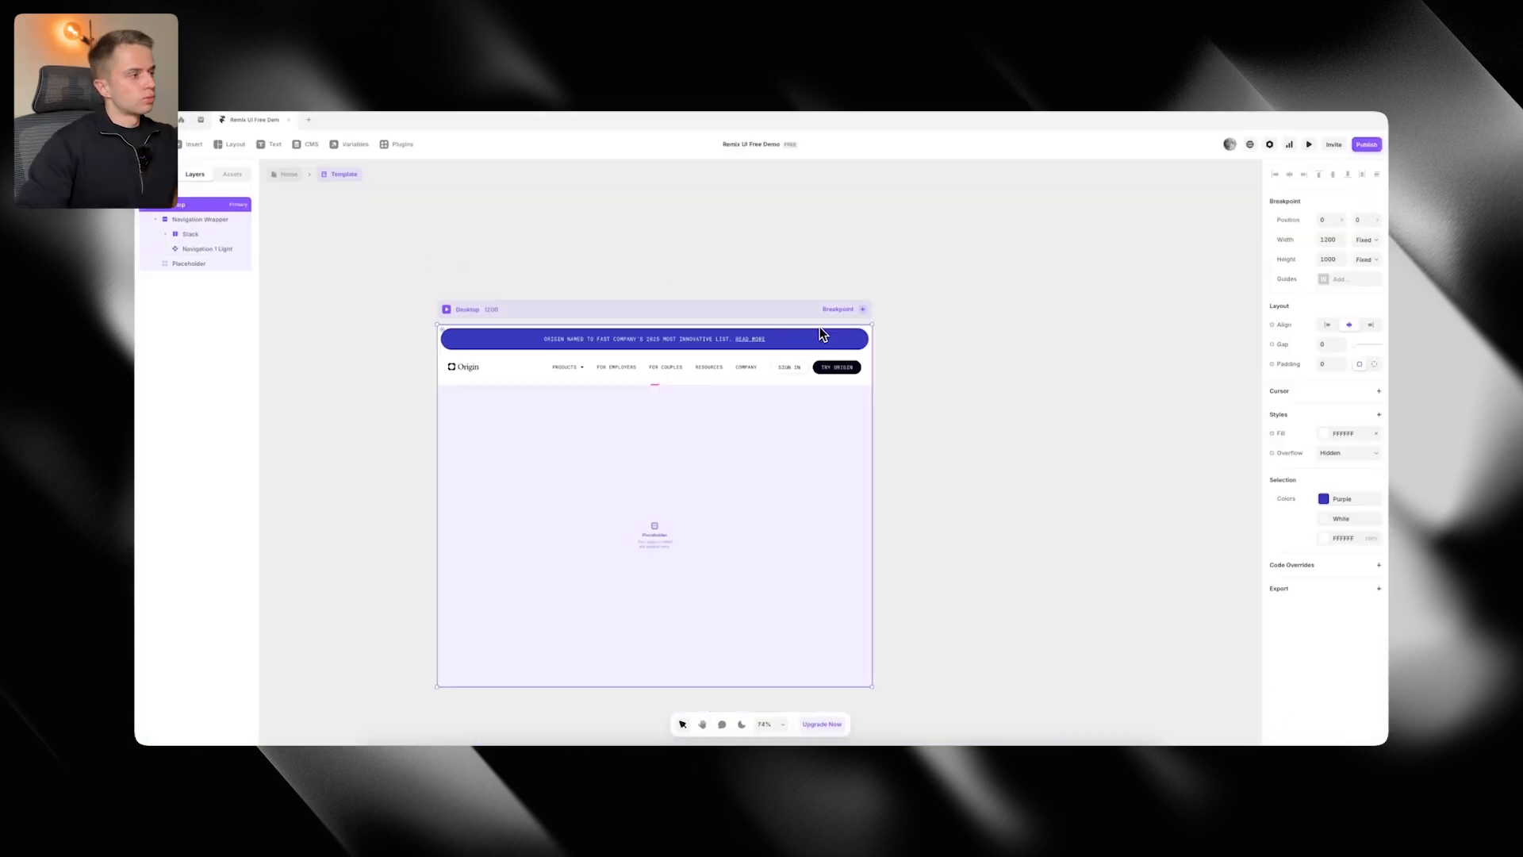
Add Tablet and Phone breakpoints to the layout template
{"action": "left_click", "coordinate": [836, 329]}
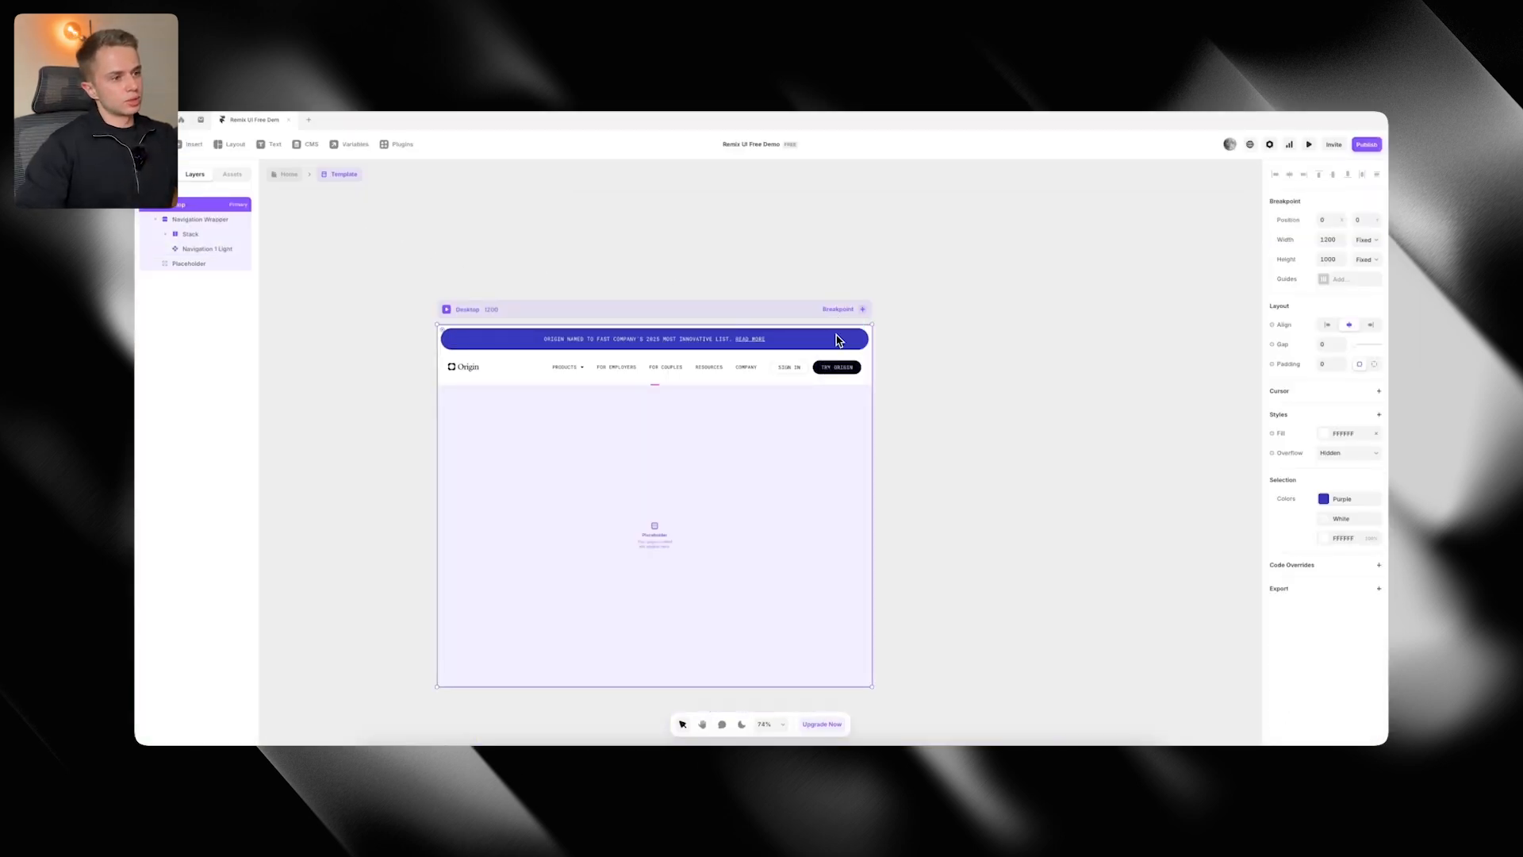
{"action": "left_click", "coordinate": [874, 271]}
{"action": "left_click", "coordinate": [885, 291]}
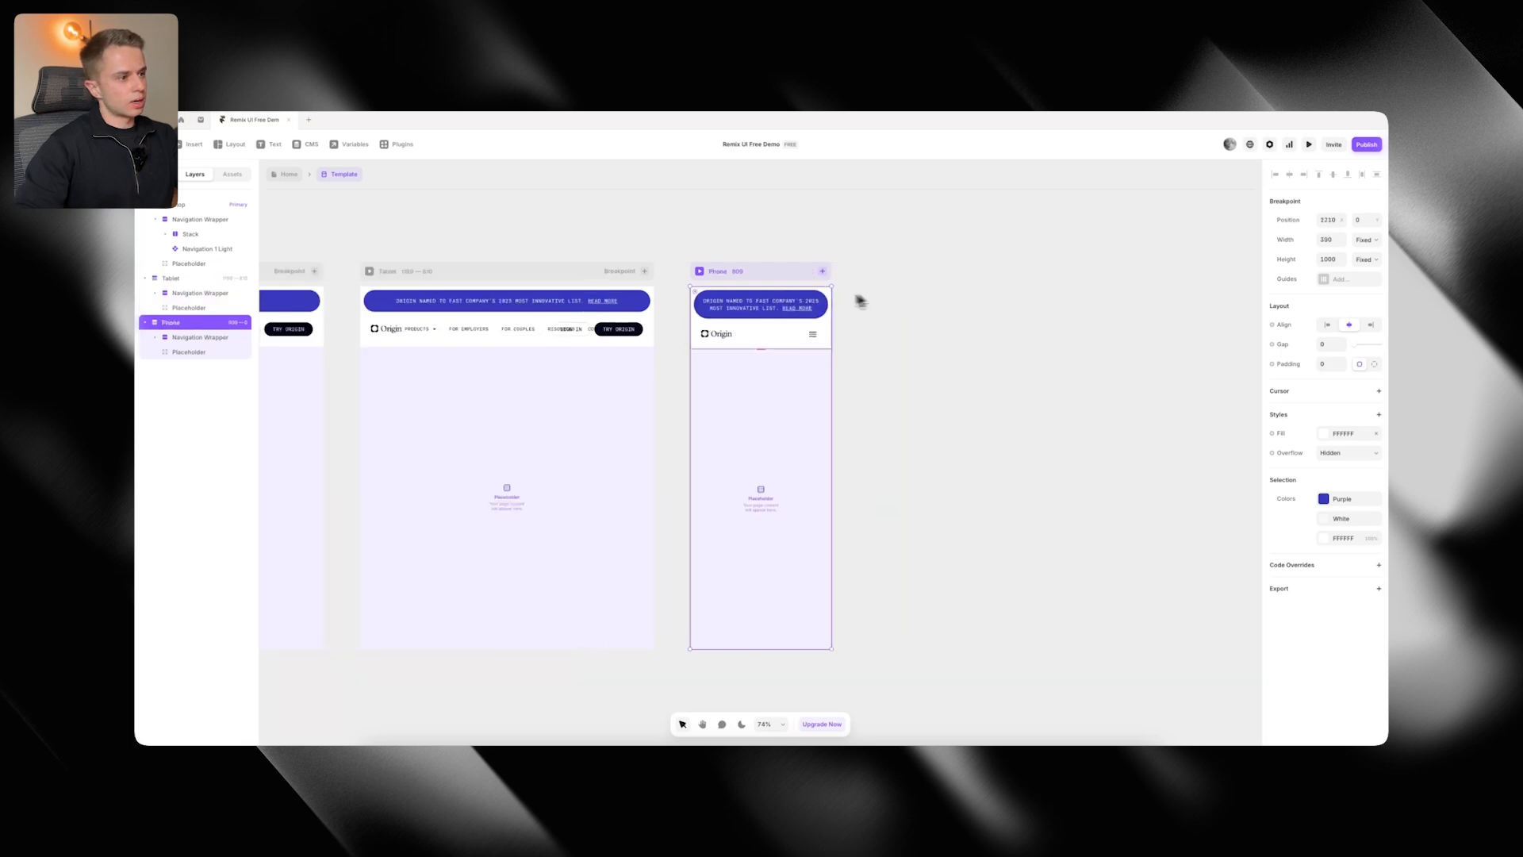
Switch the navigation component on the template's Tablet breakpoint to its Phone variant
{"action": "left_click", "coordinate": [538, 331]}
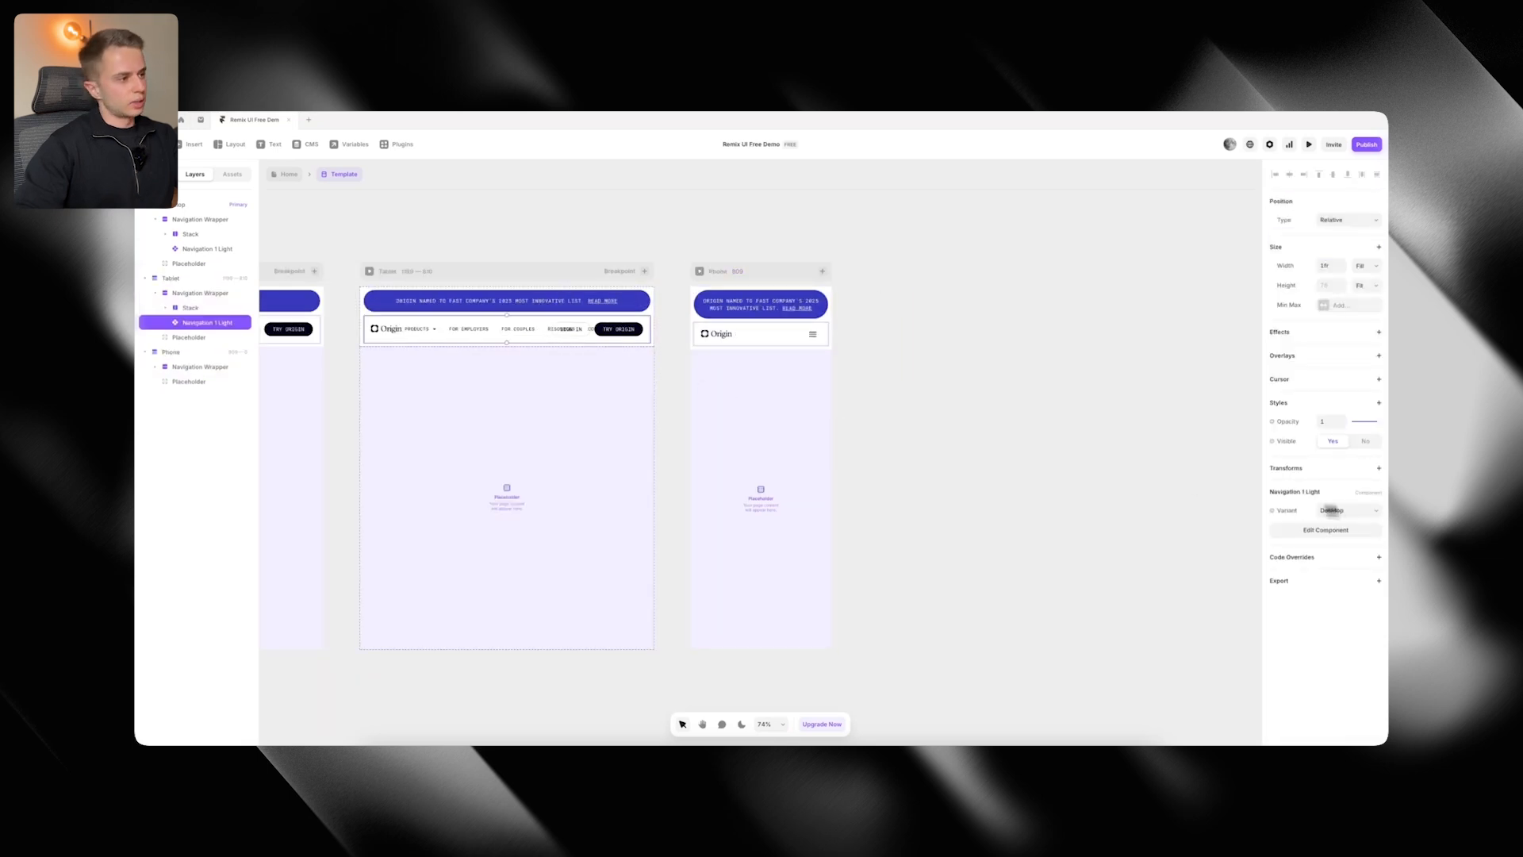
{"action": "left_click", "coordinate": [1336, 512]}
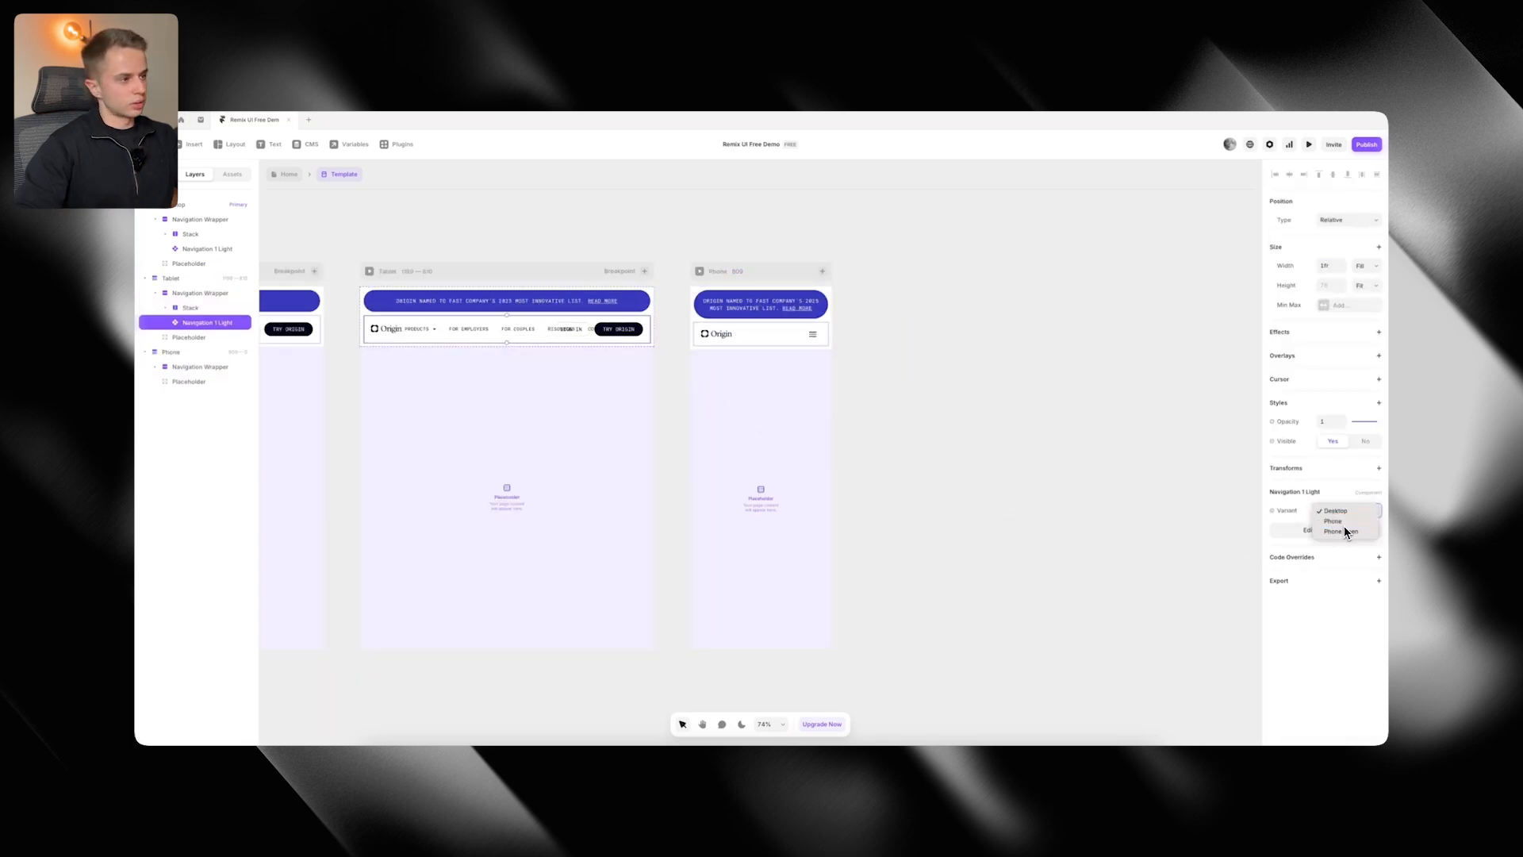
{"action": "left_click", "coordinate": [1334, 521]}
{"action": "left_click", "coordinate": [738, 333]}
{"action": "left_click", "coordinate": [1091, 428]}
{"action": "scroll", "coordinate": [1060, 363], "scroll_direction": "left", "scroll_amount": 5}
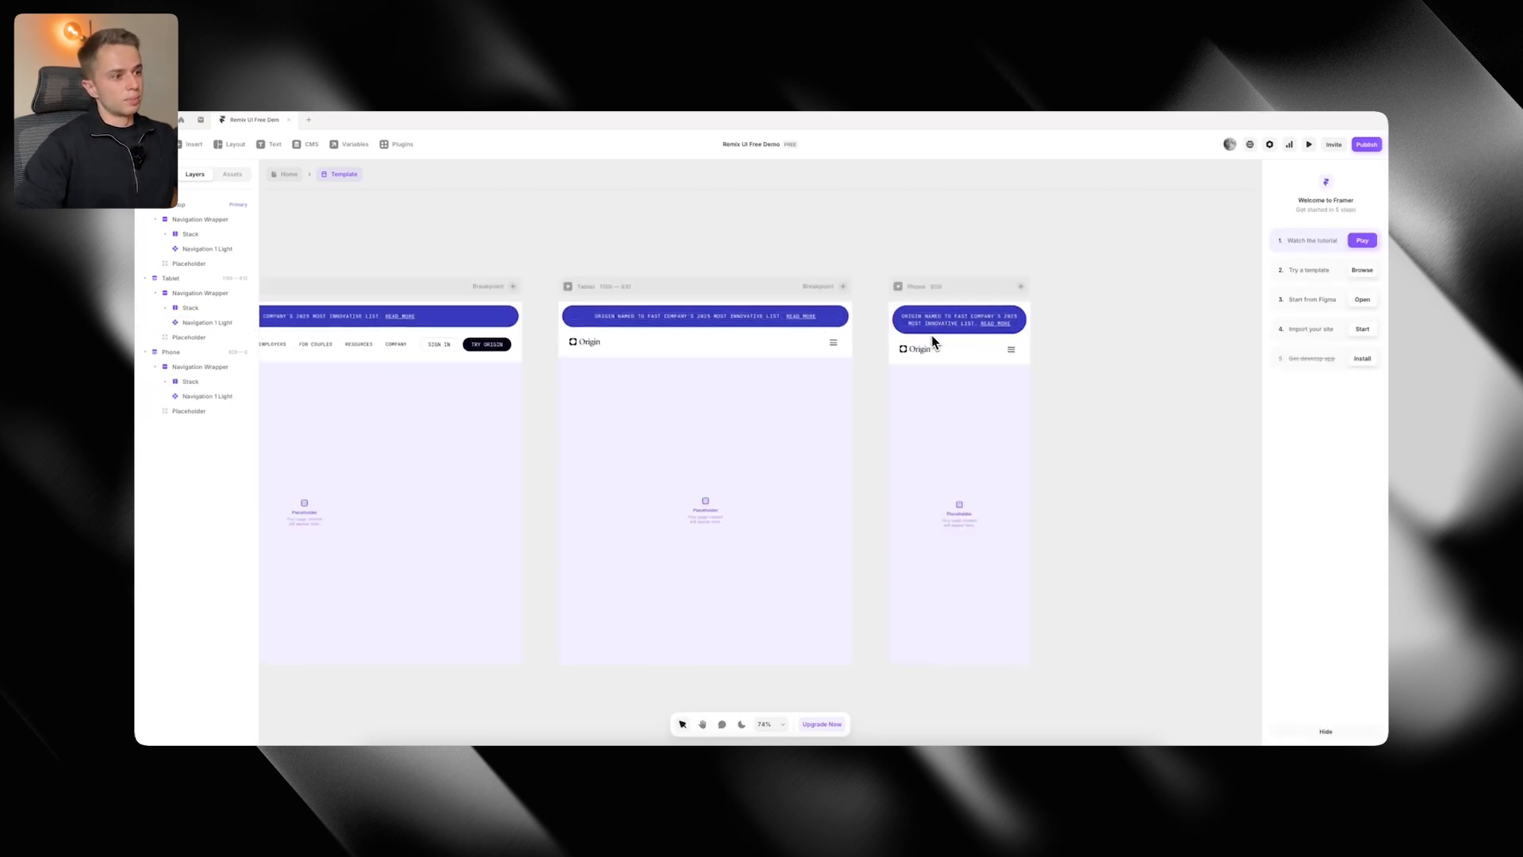
Reduce the padding of the purple announcement banner on the template's Phone breakpoint
{"action": "left_click", "coordinate": [931, 337]}
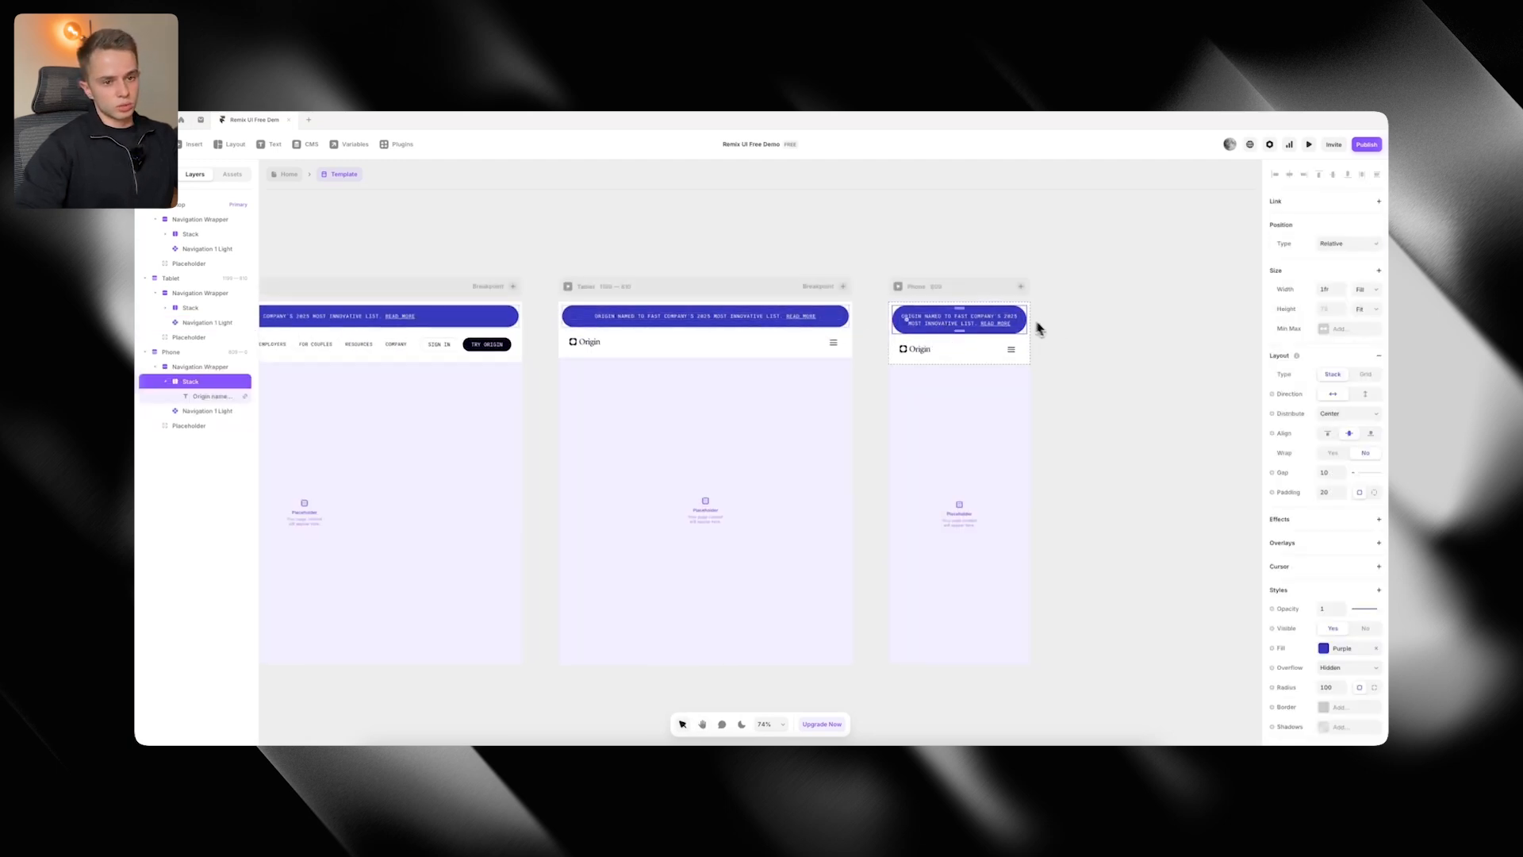
{"action": "type", "text": "10"}
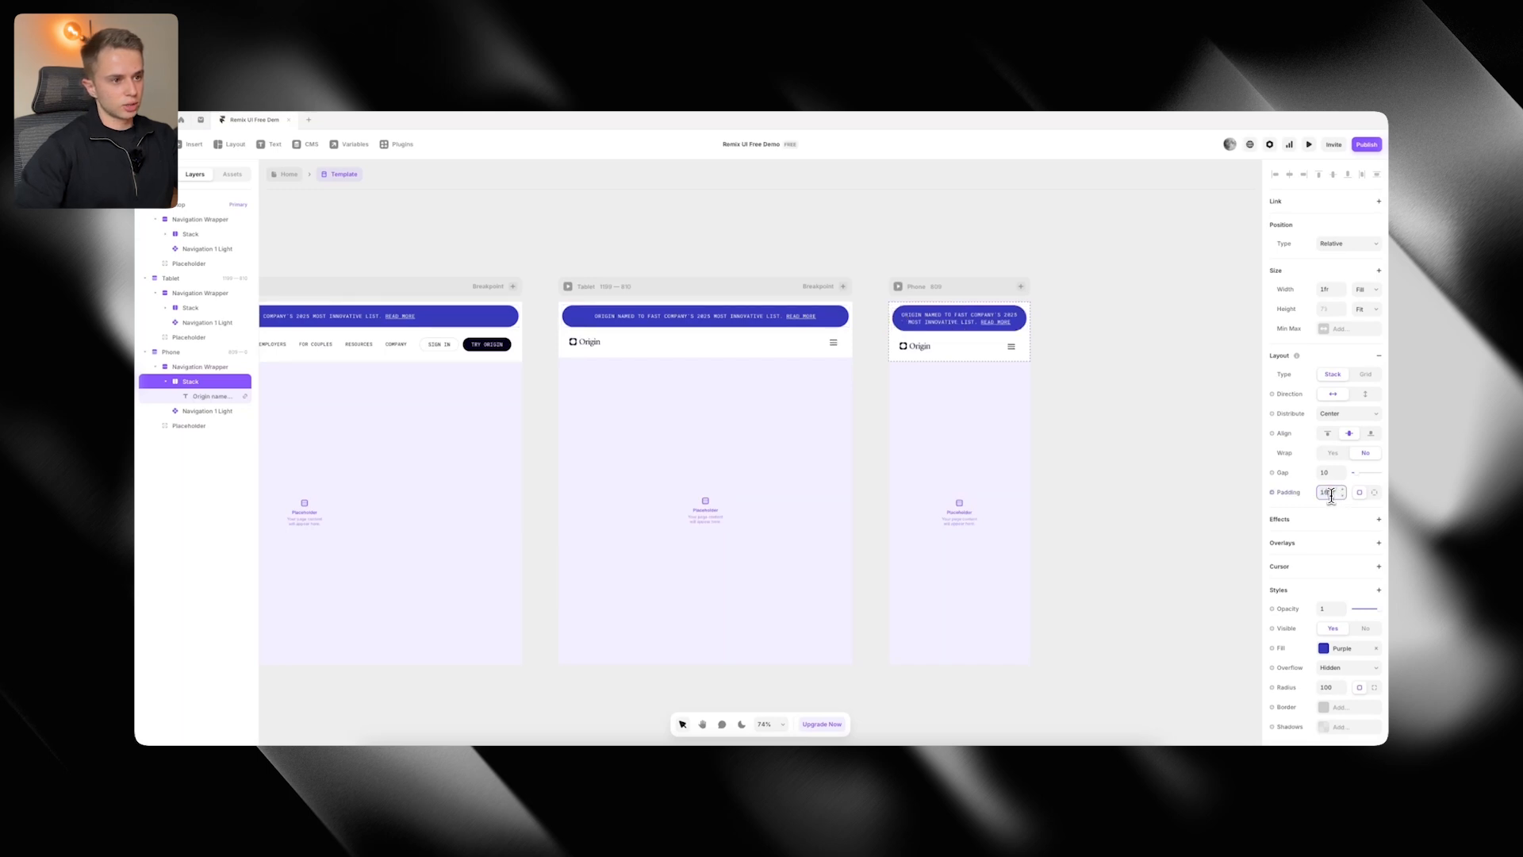
{"action": "left_click", "coordinate": [1084, 347]}
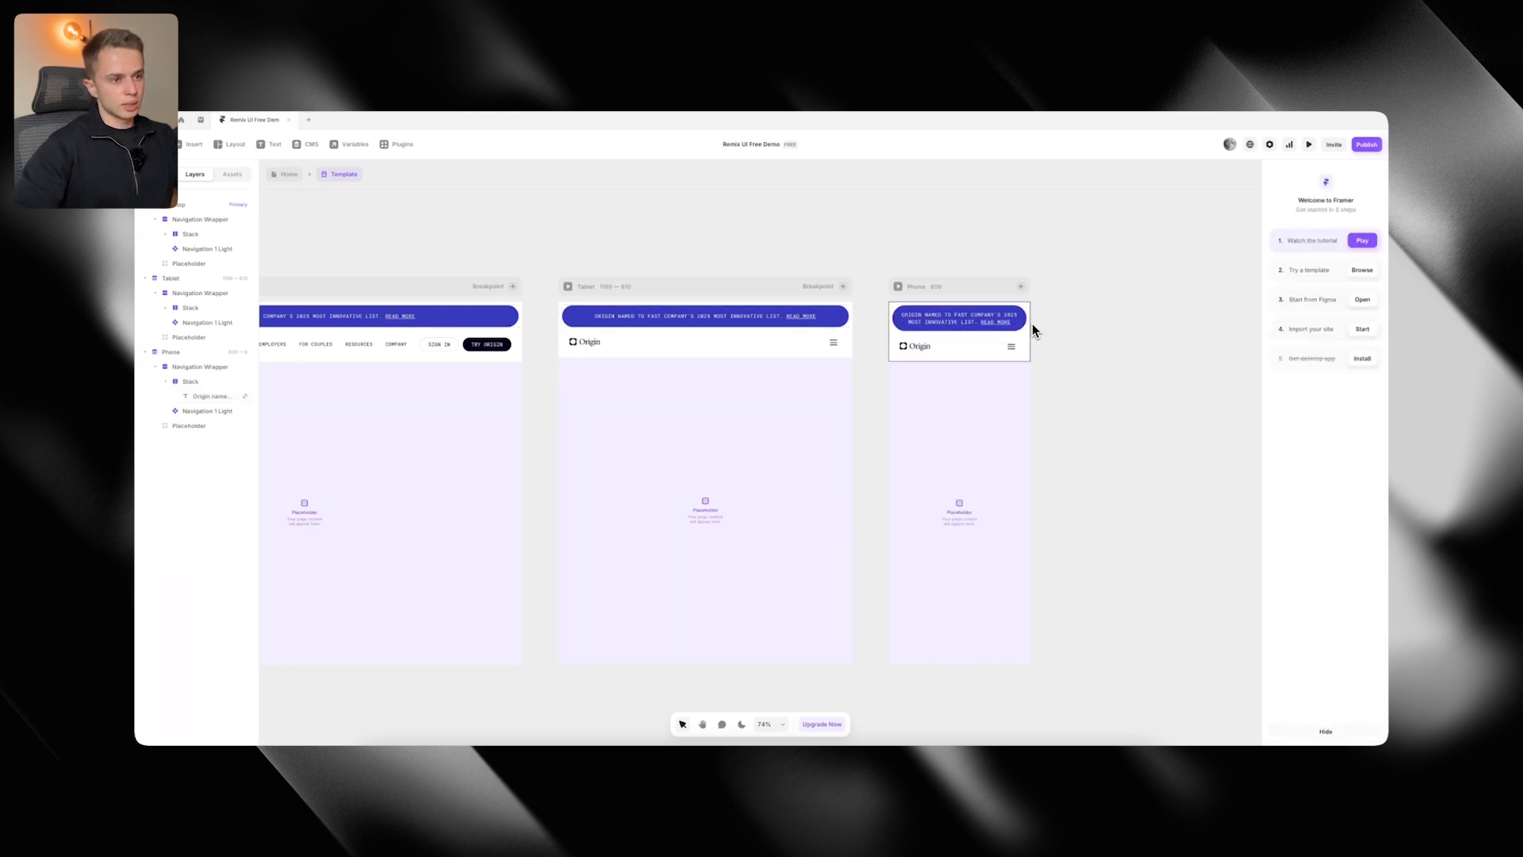
Set the padding of the Navigation Wrapper on the Phone breakpoint to 8
{"action": "left_click", "coordinate": [1028, 329]}
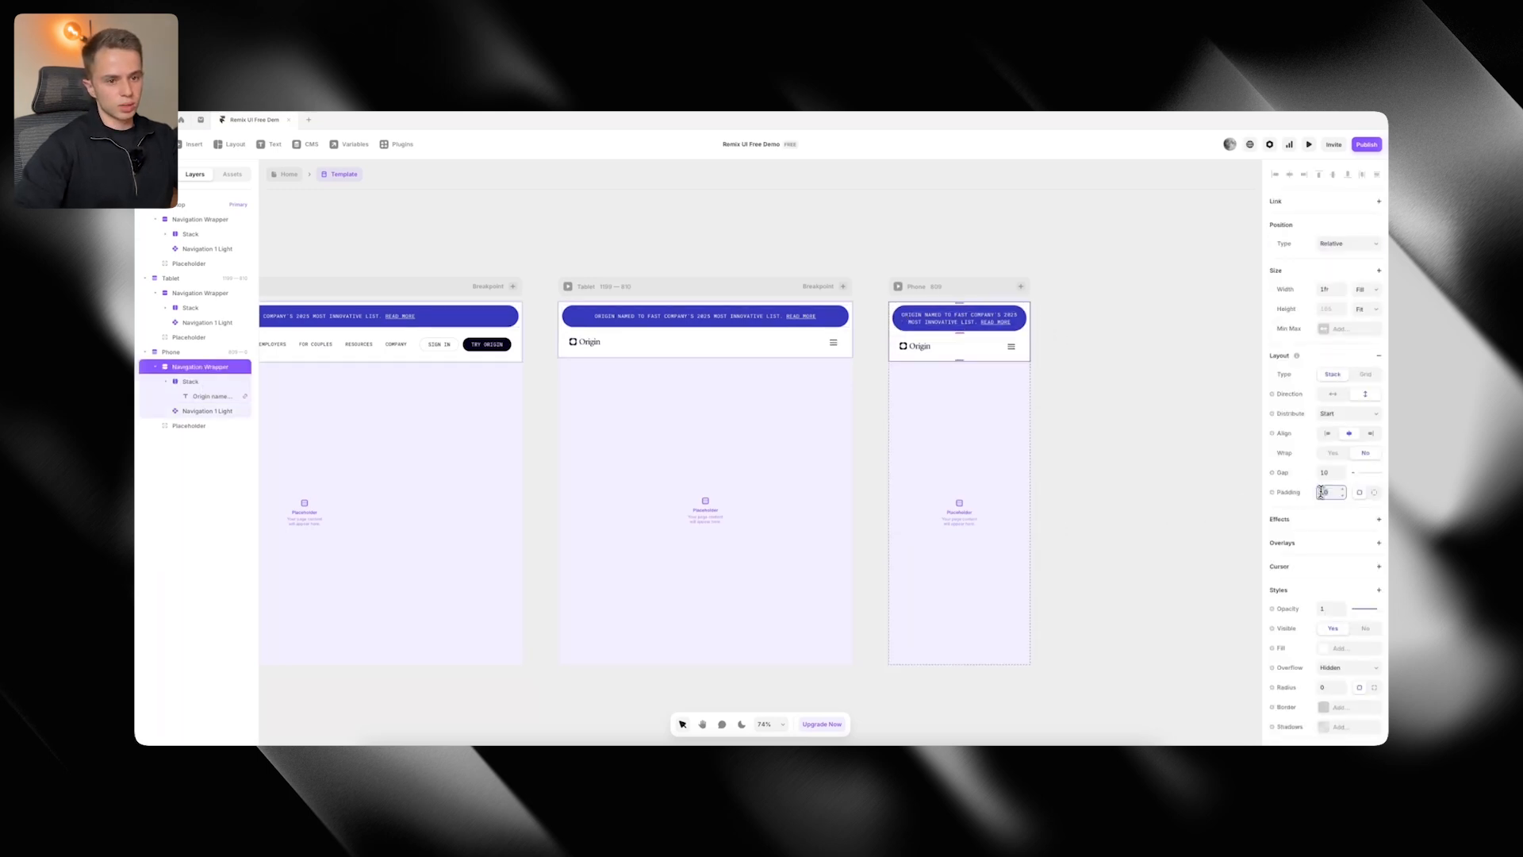
{"action": "type", "text": "0"}
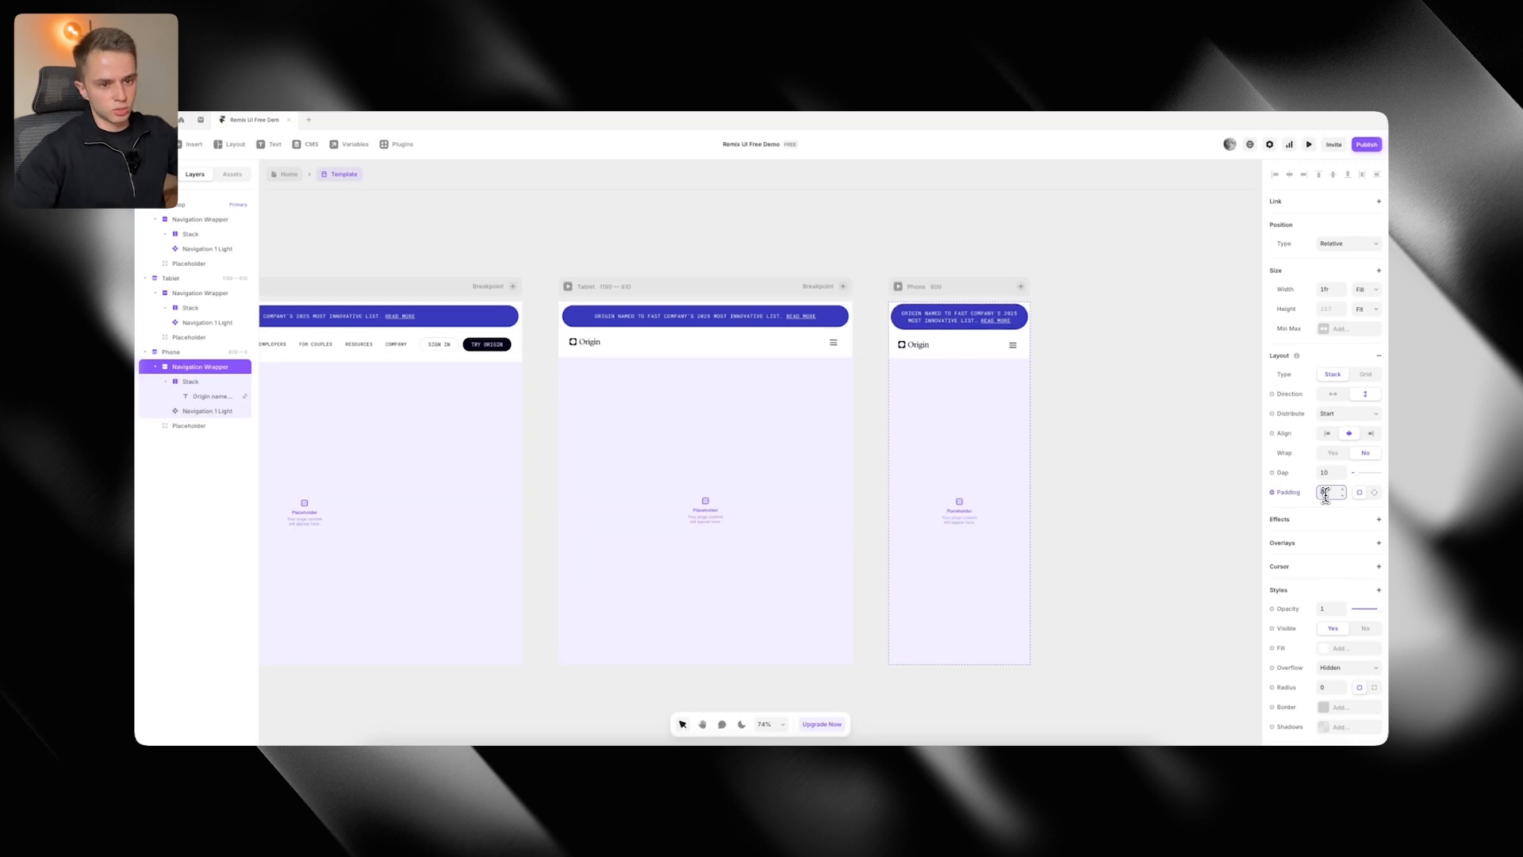
{"action": "key", "text": "super+a"}
{"action": "type", "text": "8"}
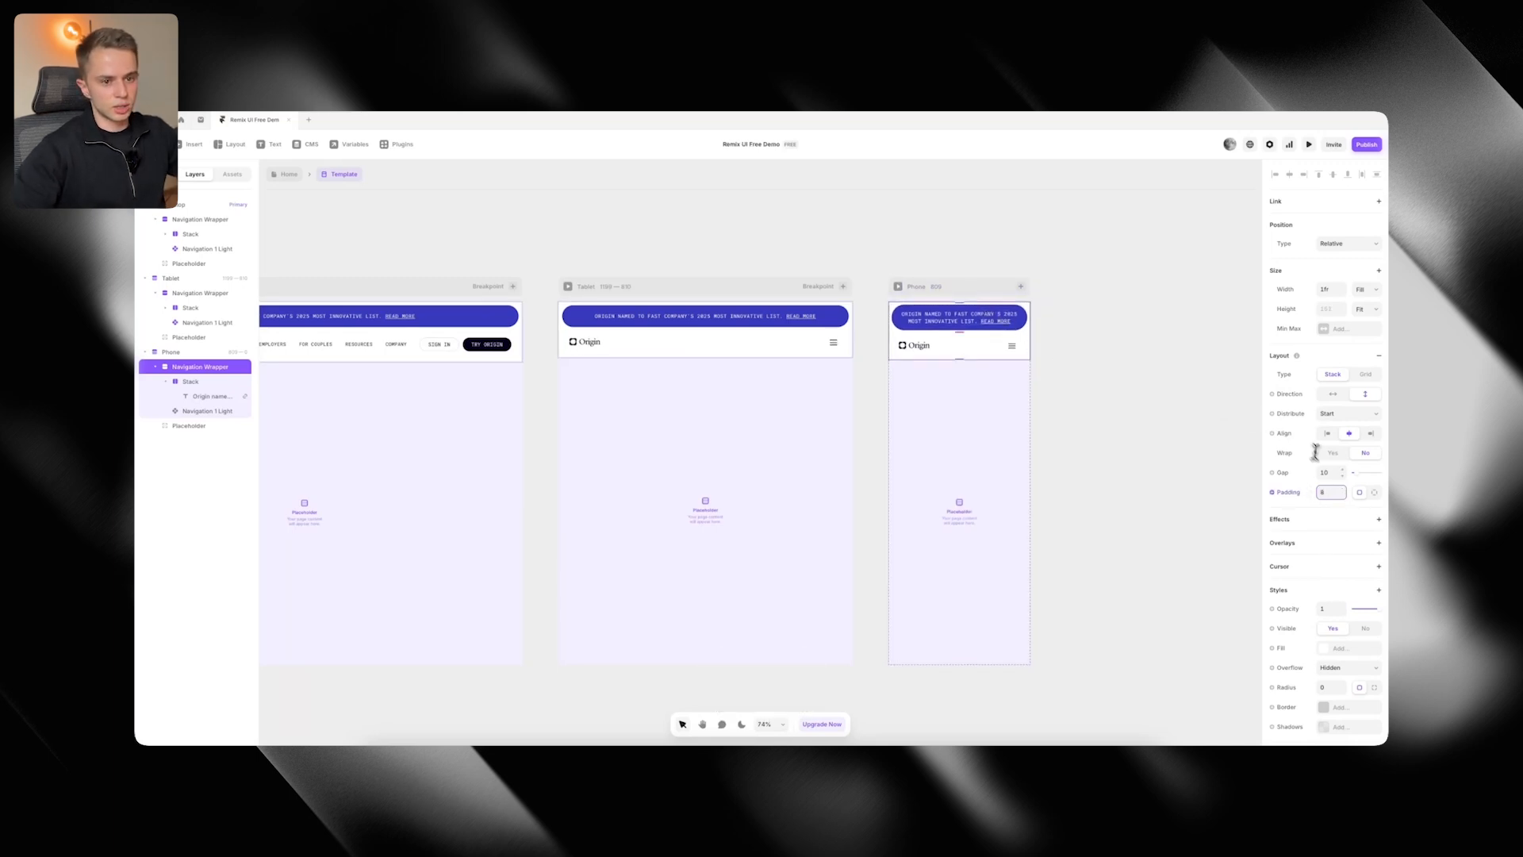
{"action": "left_click", "coordinate": [1188, 378]}
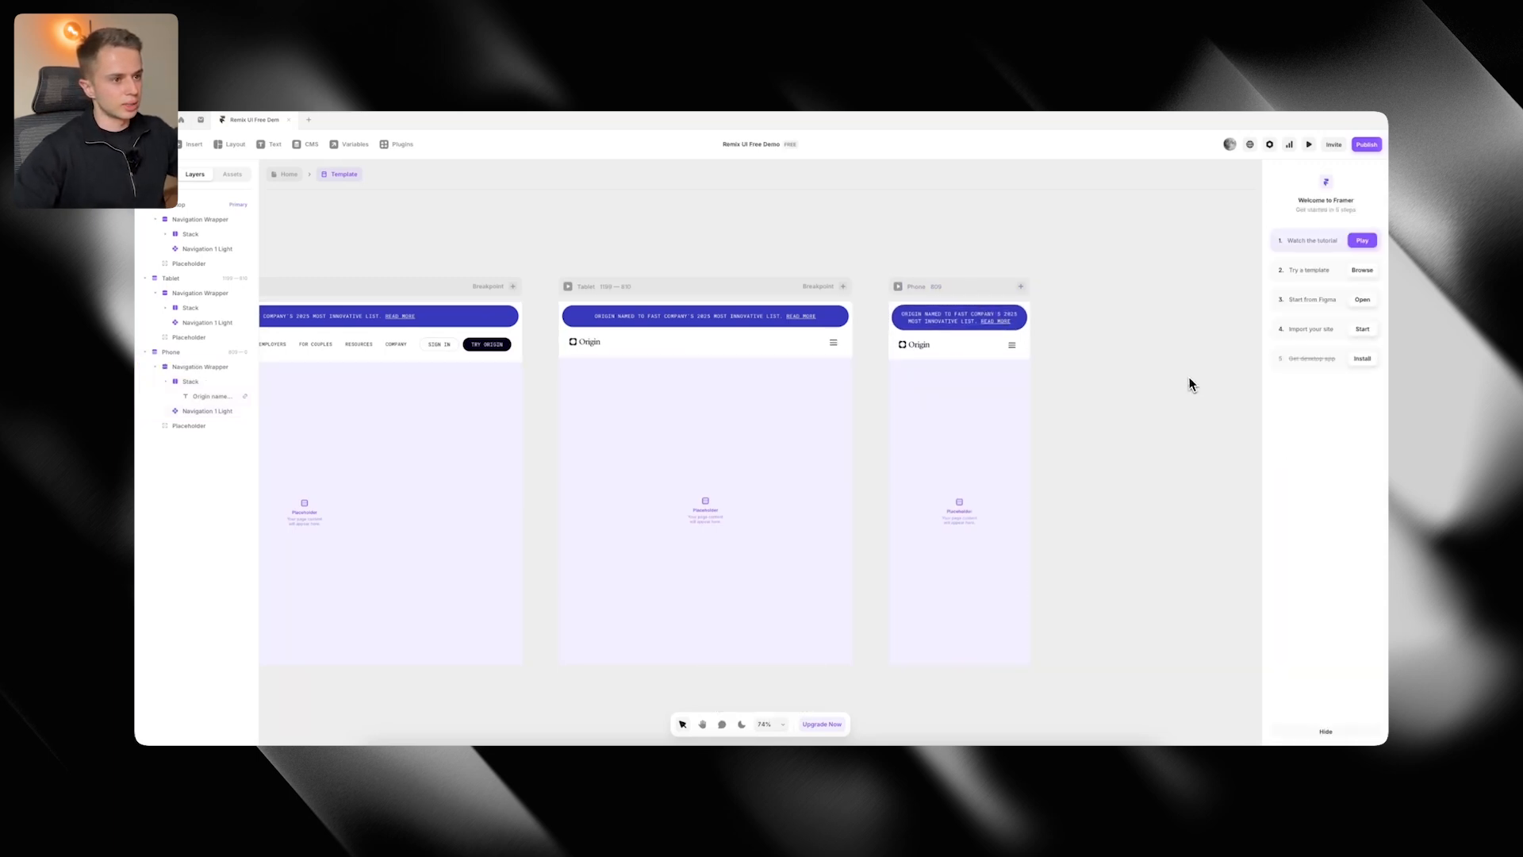
Leave the layout template and return to the Home page
{"action": "scroll", "coordinate": [1188, 378], "scroll_direction": "down", "scroll_amount": 2}
{"action": "scroll", "coordinate": [748, 284], "scroll_direction": "left", "scroll_amount": 3}
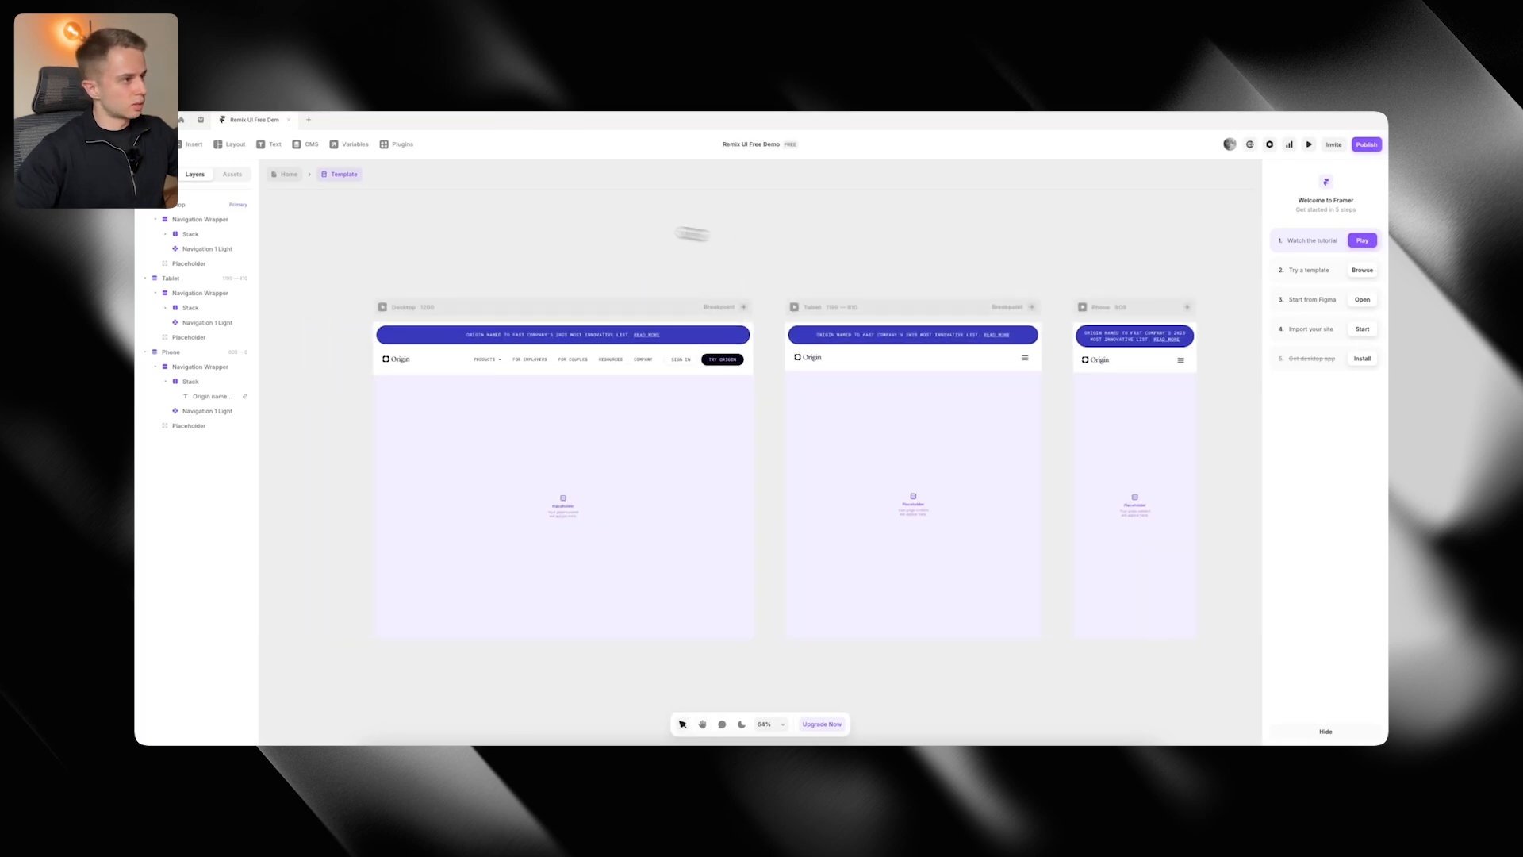
{"action": "left_click", "coordinate": [305, 175]}
{"action": "left_click", "coordinate": [510, 204]}
{"action": "scroll", "coordinate": [714, 258], "scroll_direction": "up", "scroll_amount": 2}
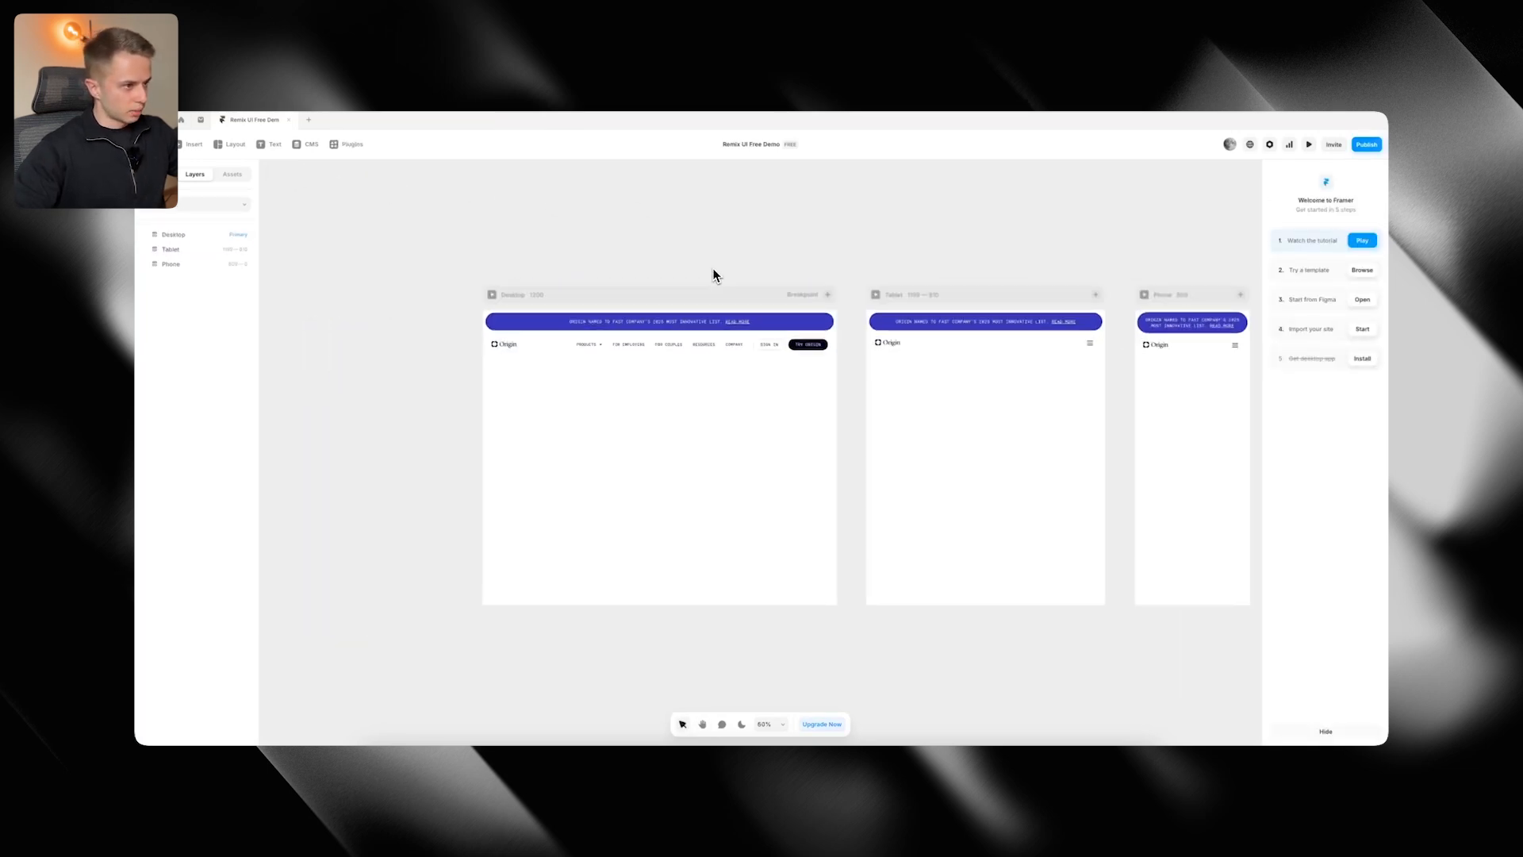
Switch to the browser and copy the Hero 1 component from the Heros category of the Section Library
{"action": "key", "text": "super+Tab"}
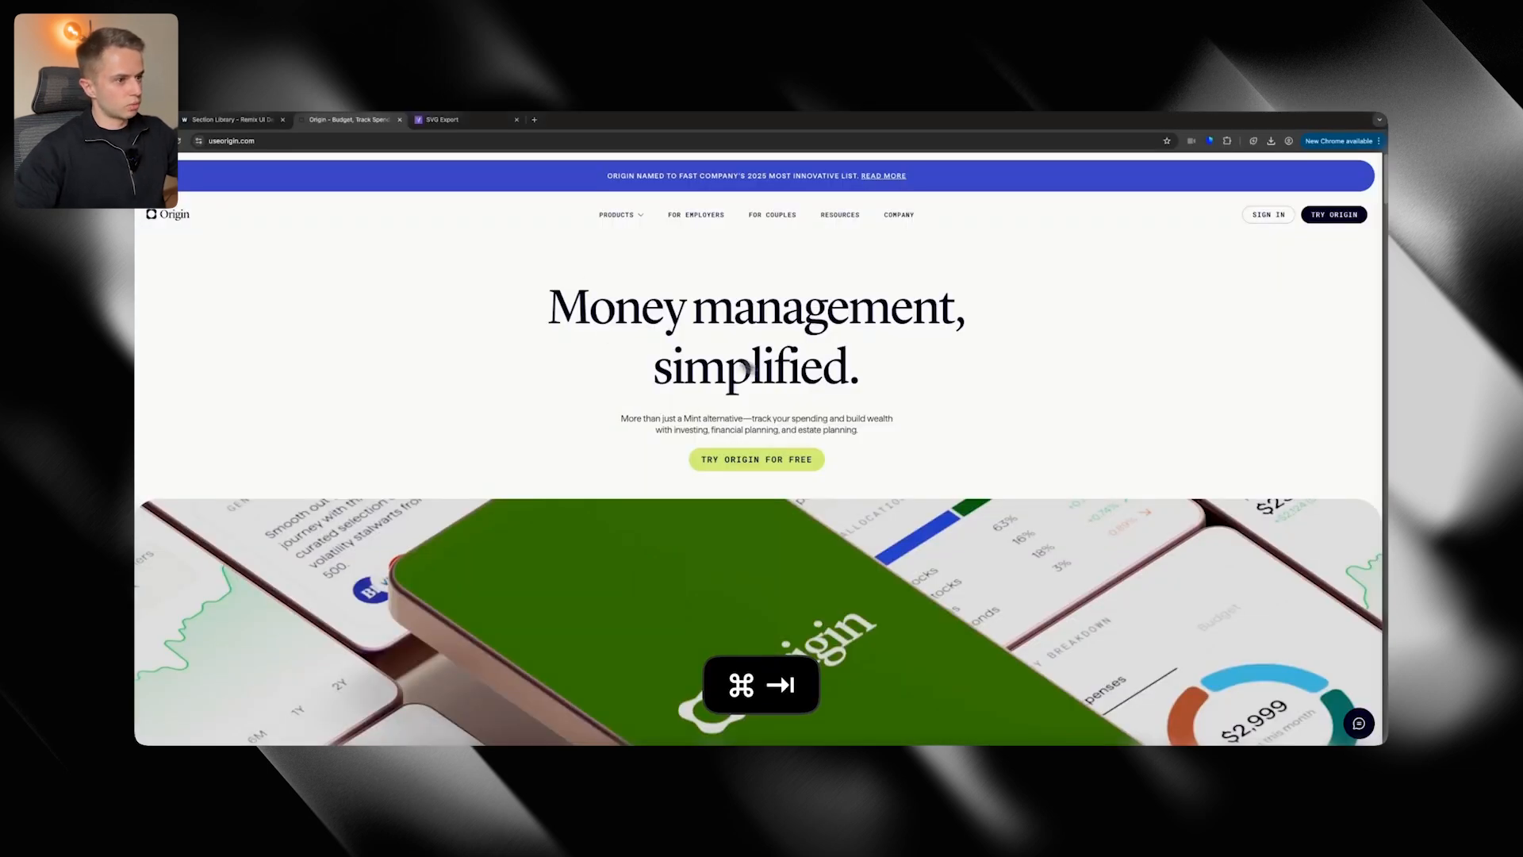
{"action": "left_click", "coordinate": [204, 126]}
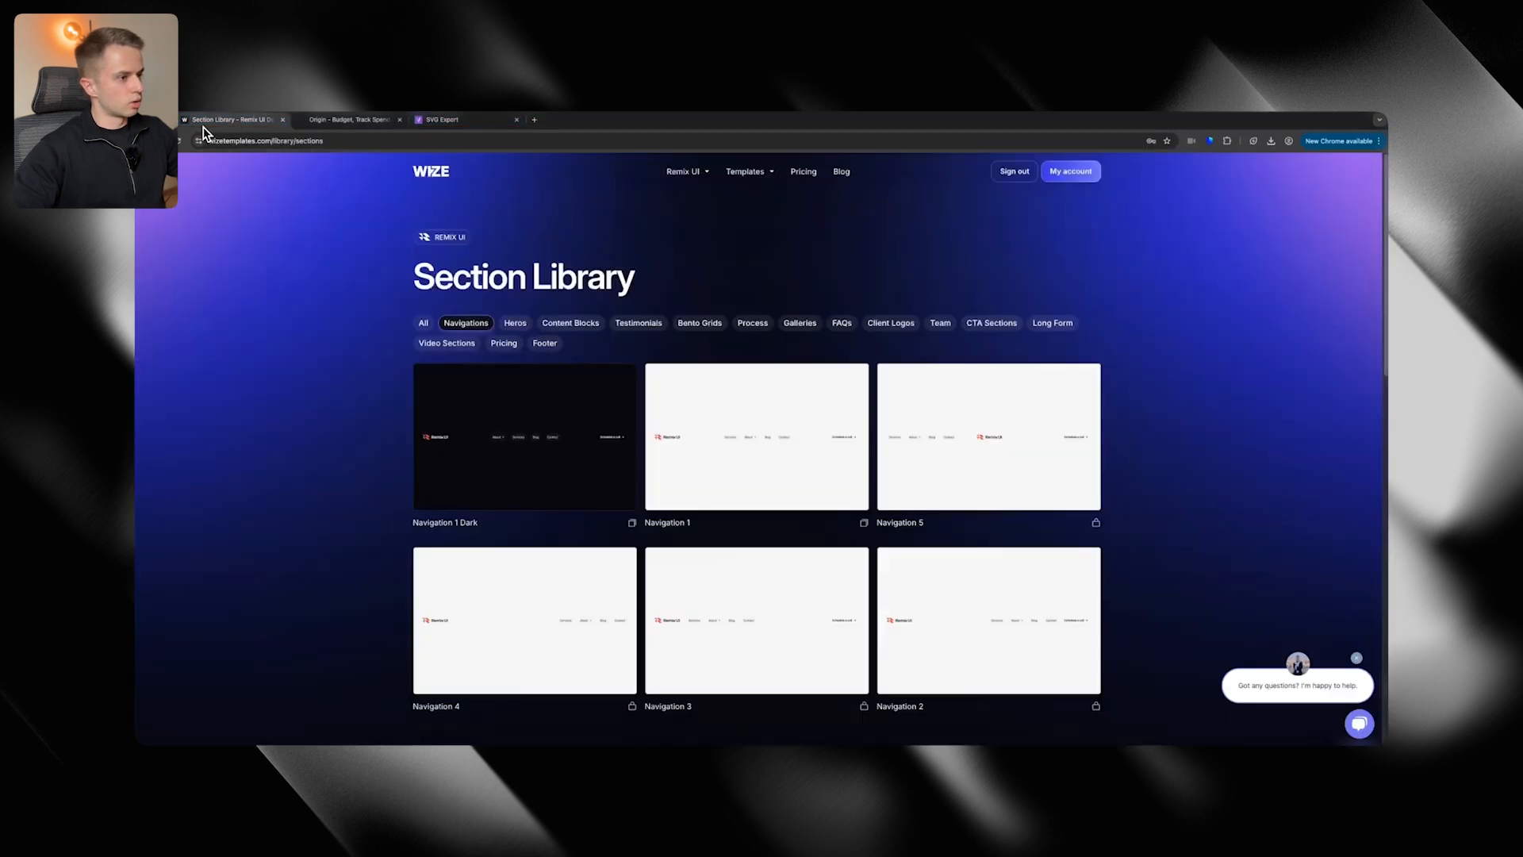
{"action": "left_click", "coordinate": [514, 325]}
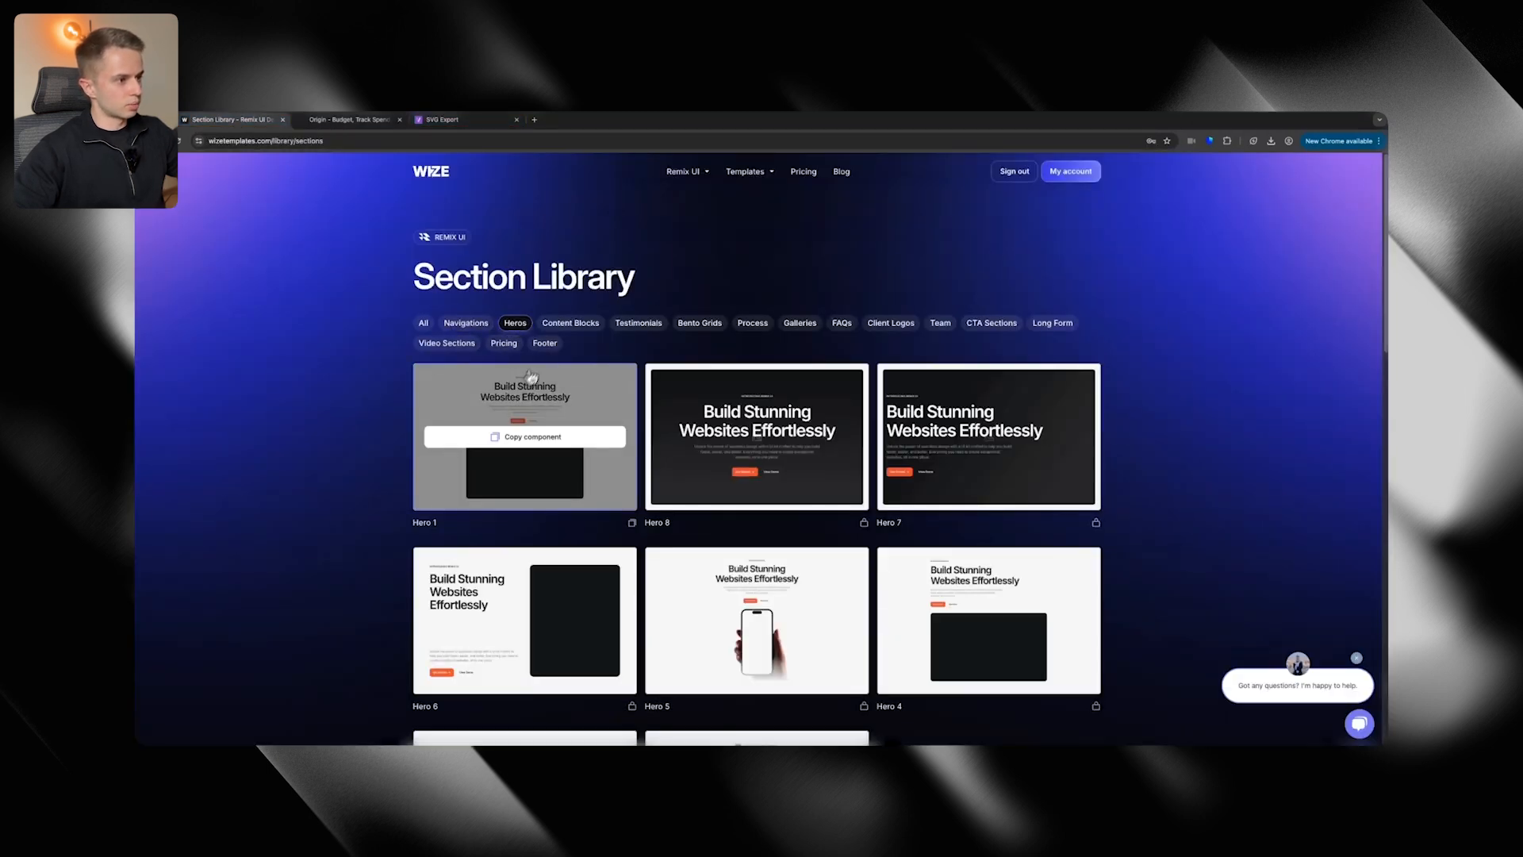
{"action": "scroll", "coordinate": [534, 307], "scroll_direction": "down", "scroll_amount": 5}
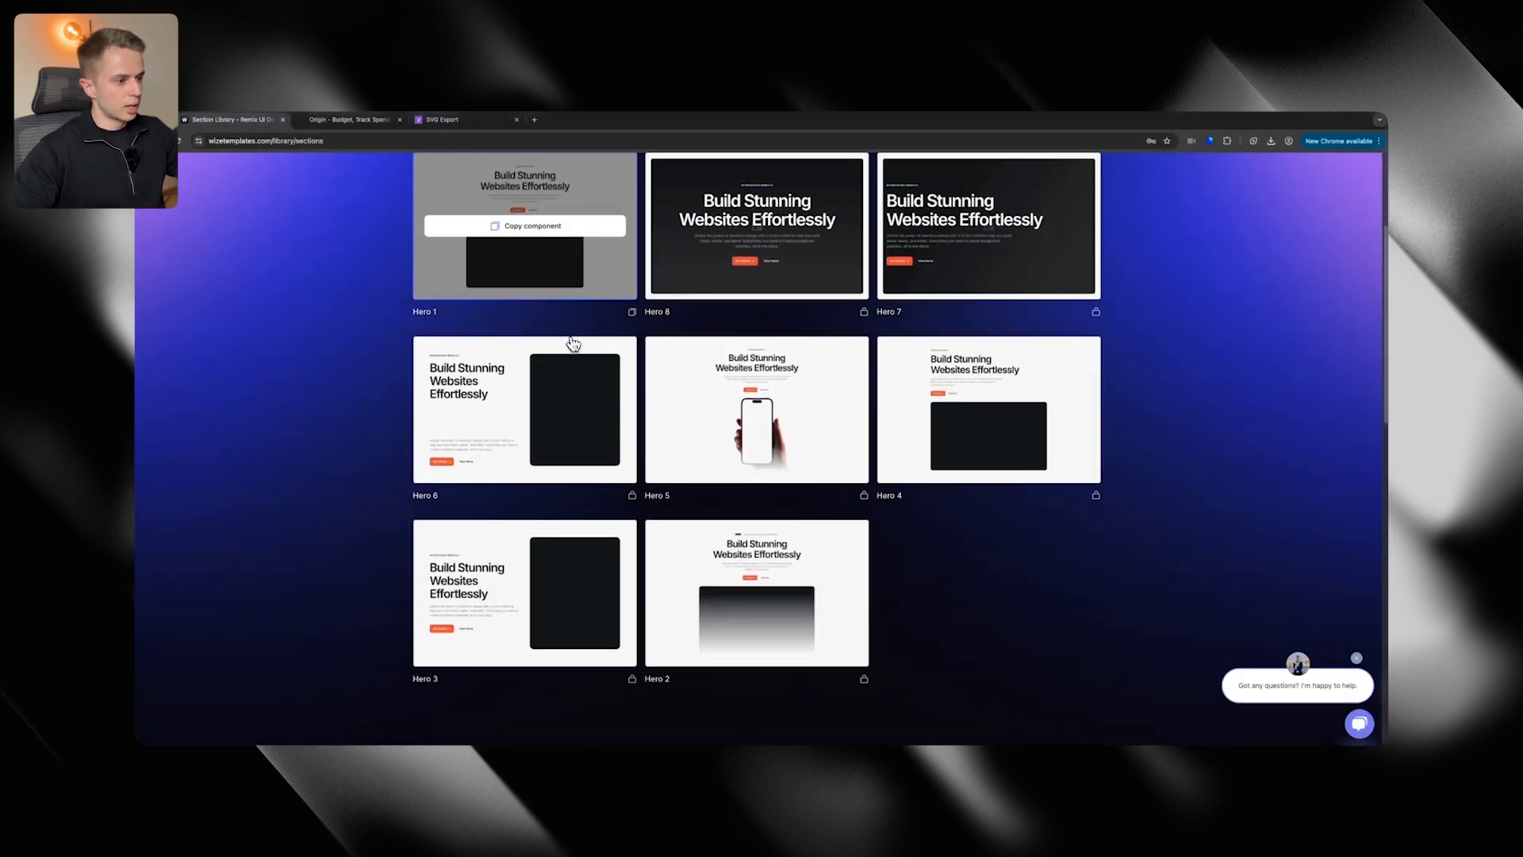
{"action": "scroll", "coordinate": [604, 342], "scroll_direction": "up", "scroll_amount": 2}
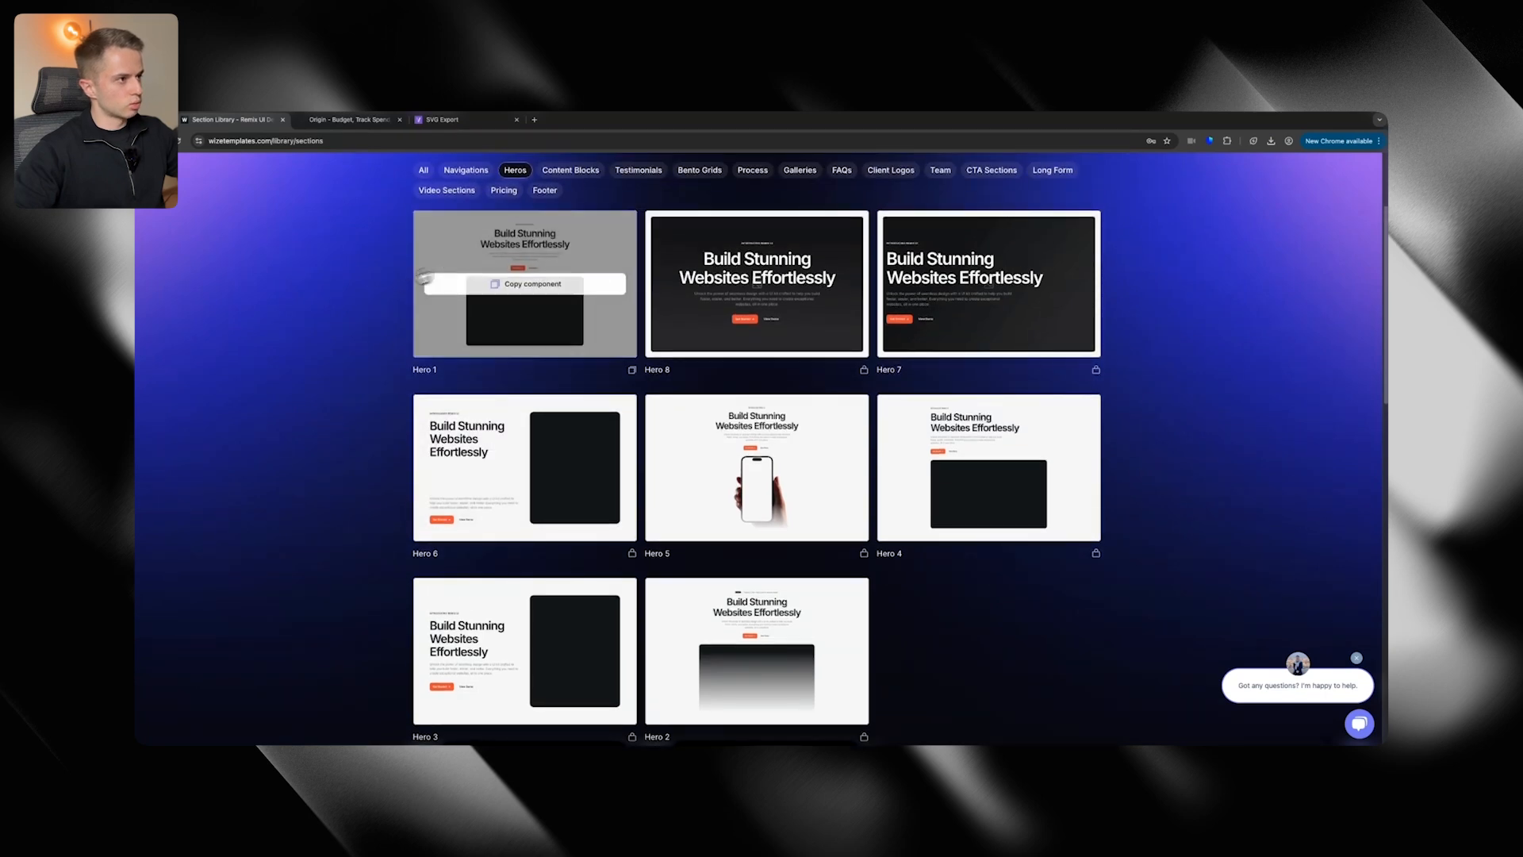
{"action": "left_click", "coordinate": [350, 120]}
{"action": "left_click", "coordinate": [230, 120]}
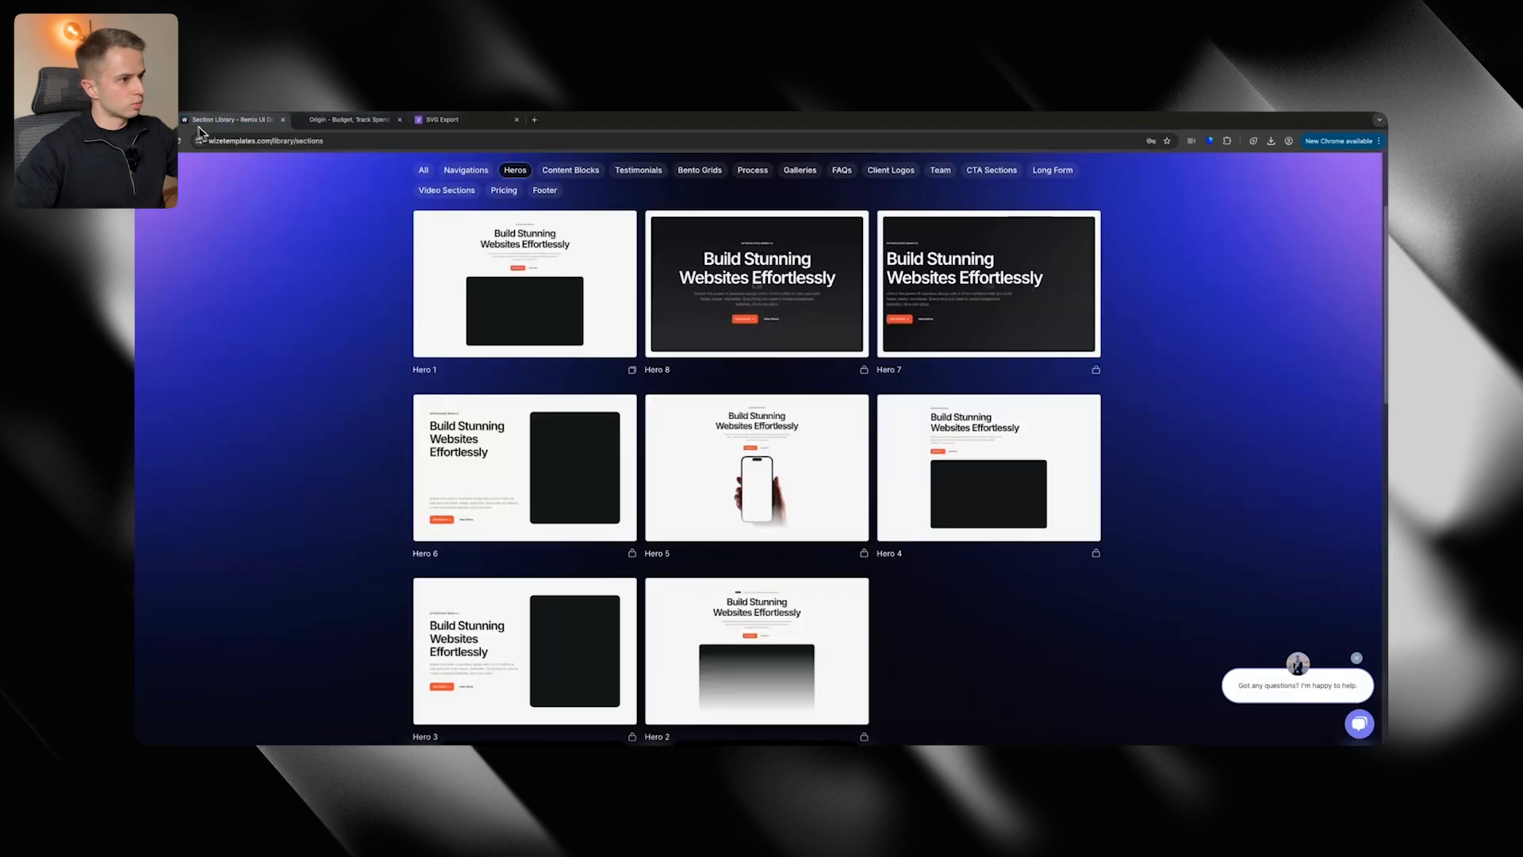
Switch back to Framer, paste the Hero 1 section into the Desktop breakpoint and set its width to Fill
{"action": "key", "text": "super+Tab"}
{"action": "left_click", "coordinate": [522, 310]}
{"action": "key", "text": "super+v"}
{"action": "left_click", "coordinate": [1361, 267]}
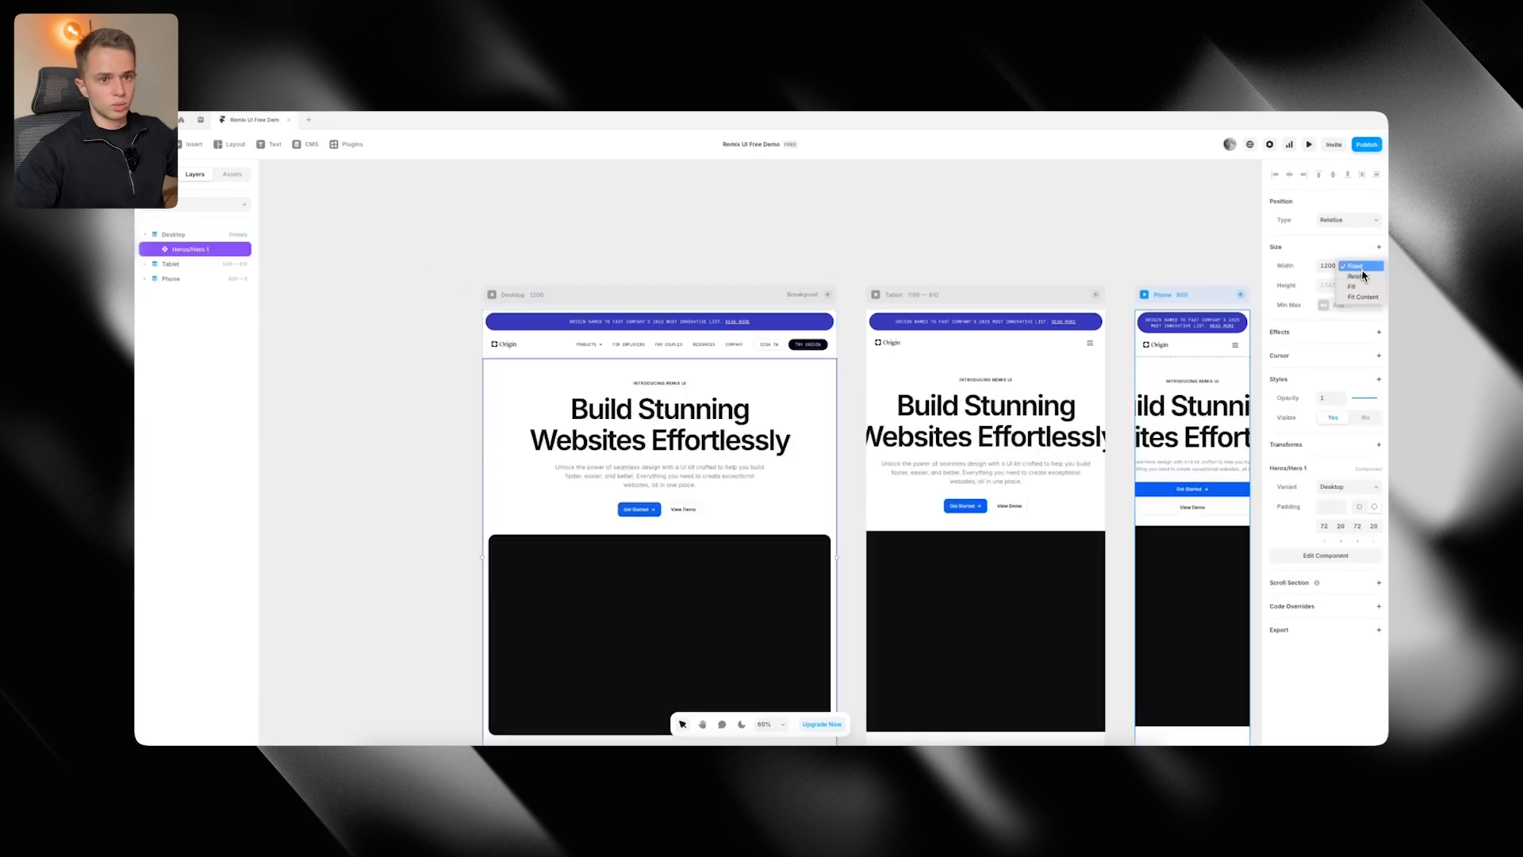
{"action": "left_click", "coordinate": [1361, 286]}
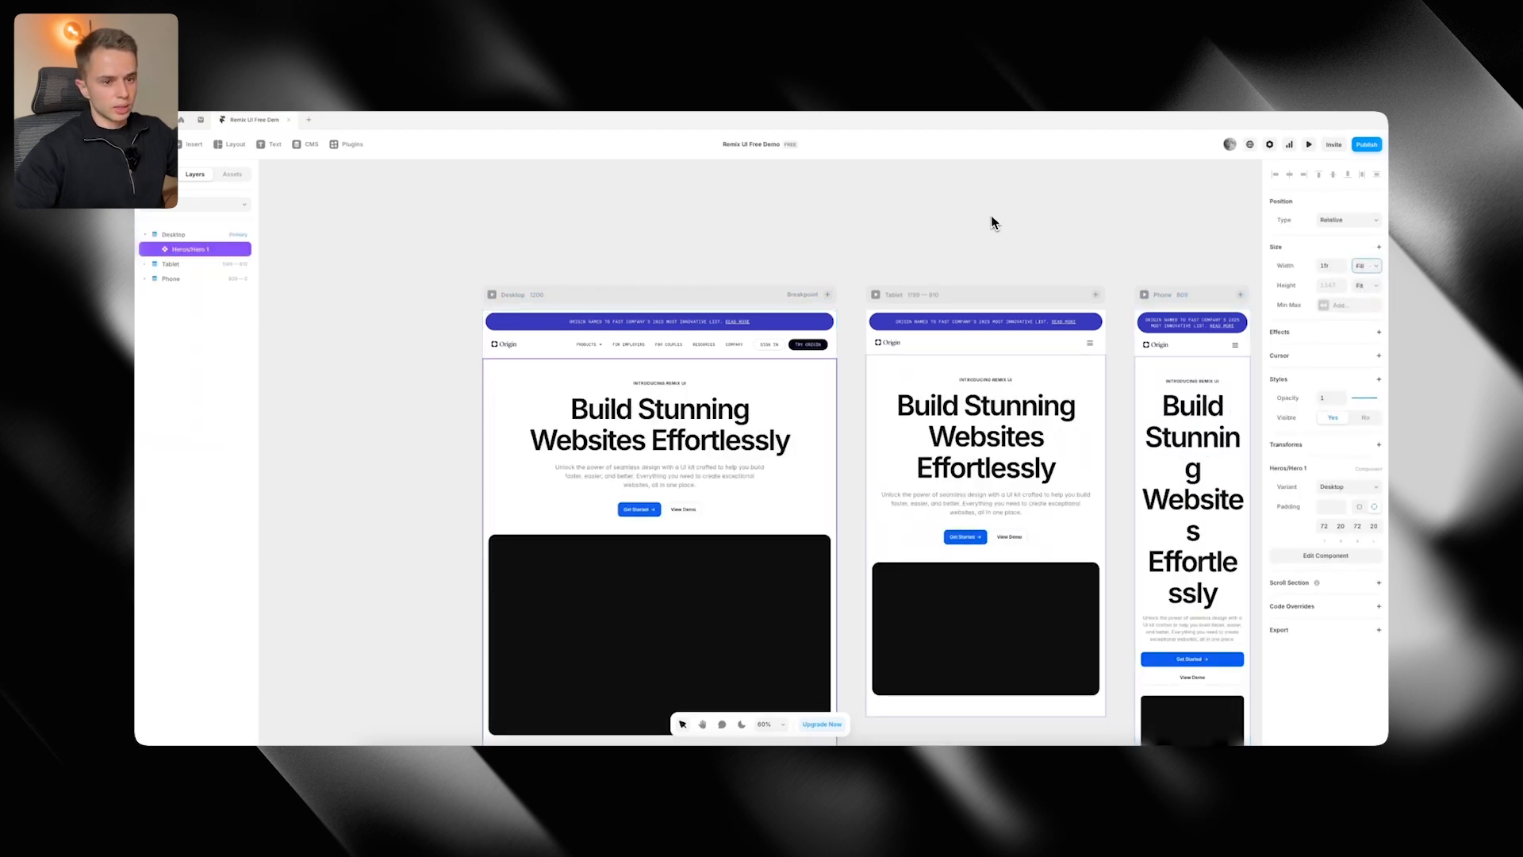
Inspect the inside of the Hero 1 component and detach its instance on the Desktop breakpoint
{"action": "scroll", "coordinate": [973, 238], "scroll_direction": "down", "scroll_amount": 2}
{"action": "scroll", "coordinate": [973, 238], "scroll_direction": "right", "scroll_amount": 2}
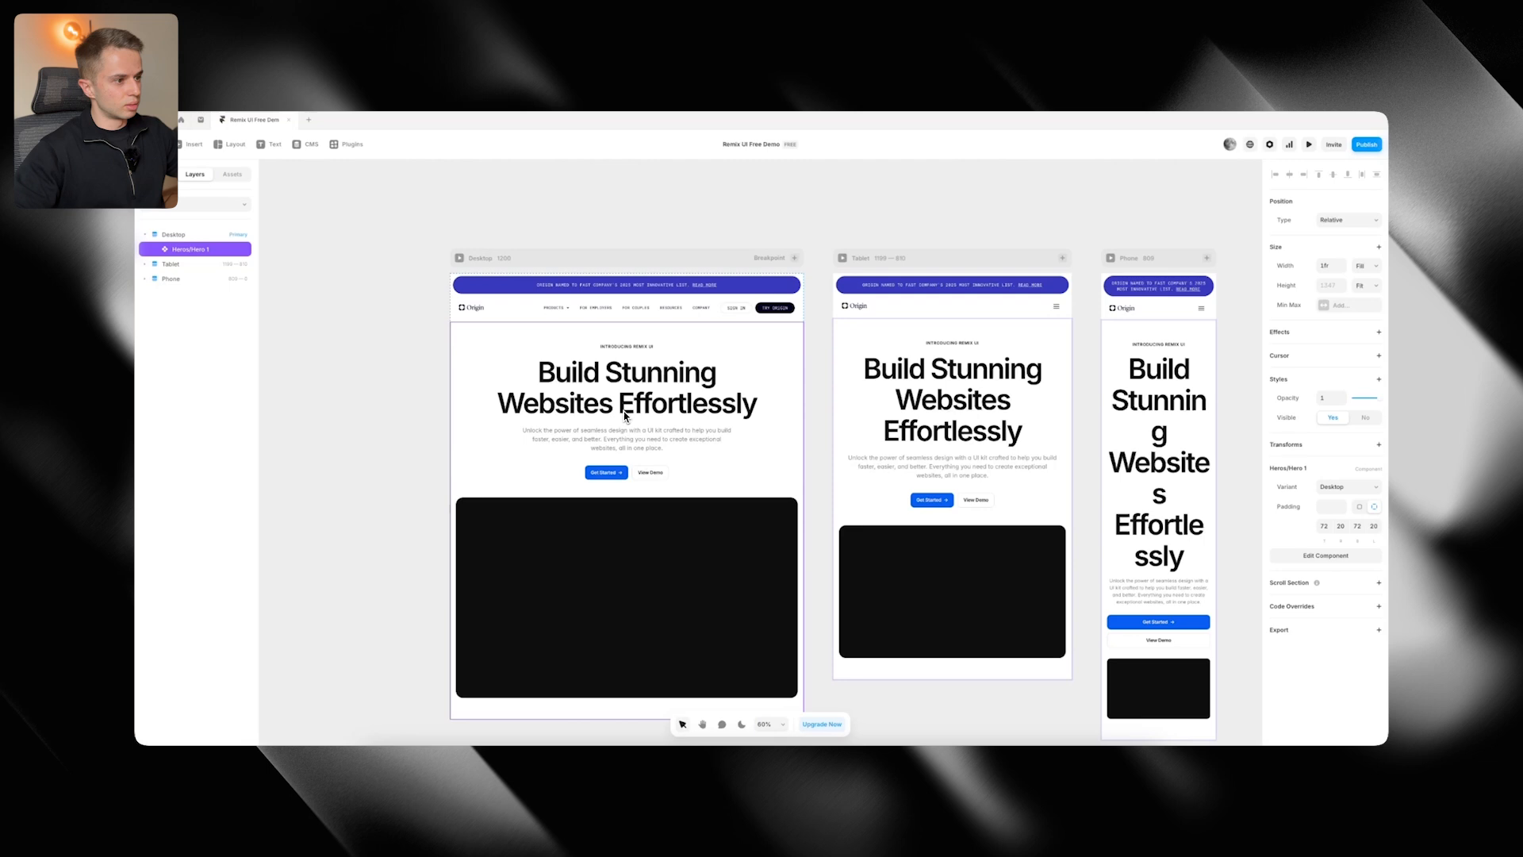
{"action": "double_click", "coordinate": [659, 445]}
{"action": "left_click", "coordinate": [732, 473]}
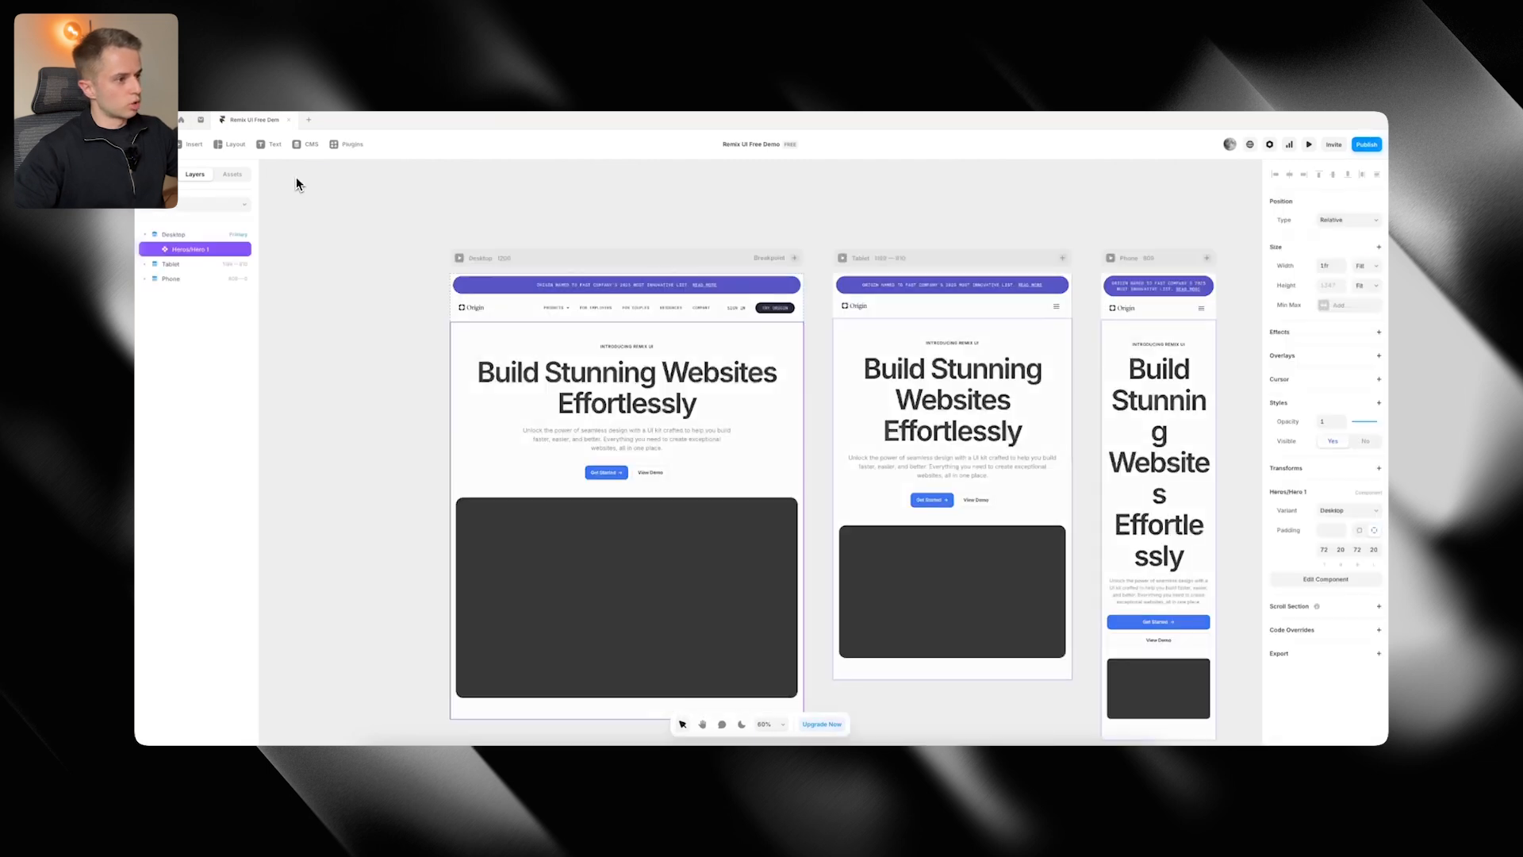
{"action": "right_click", "coordinate": [611, 422]}
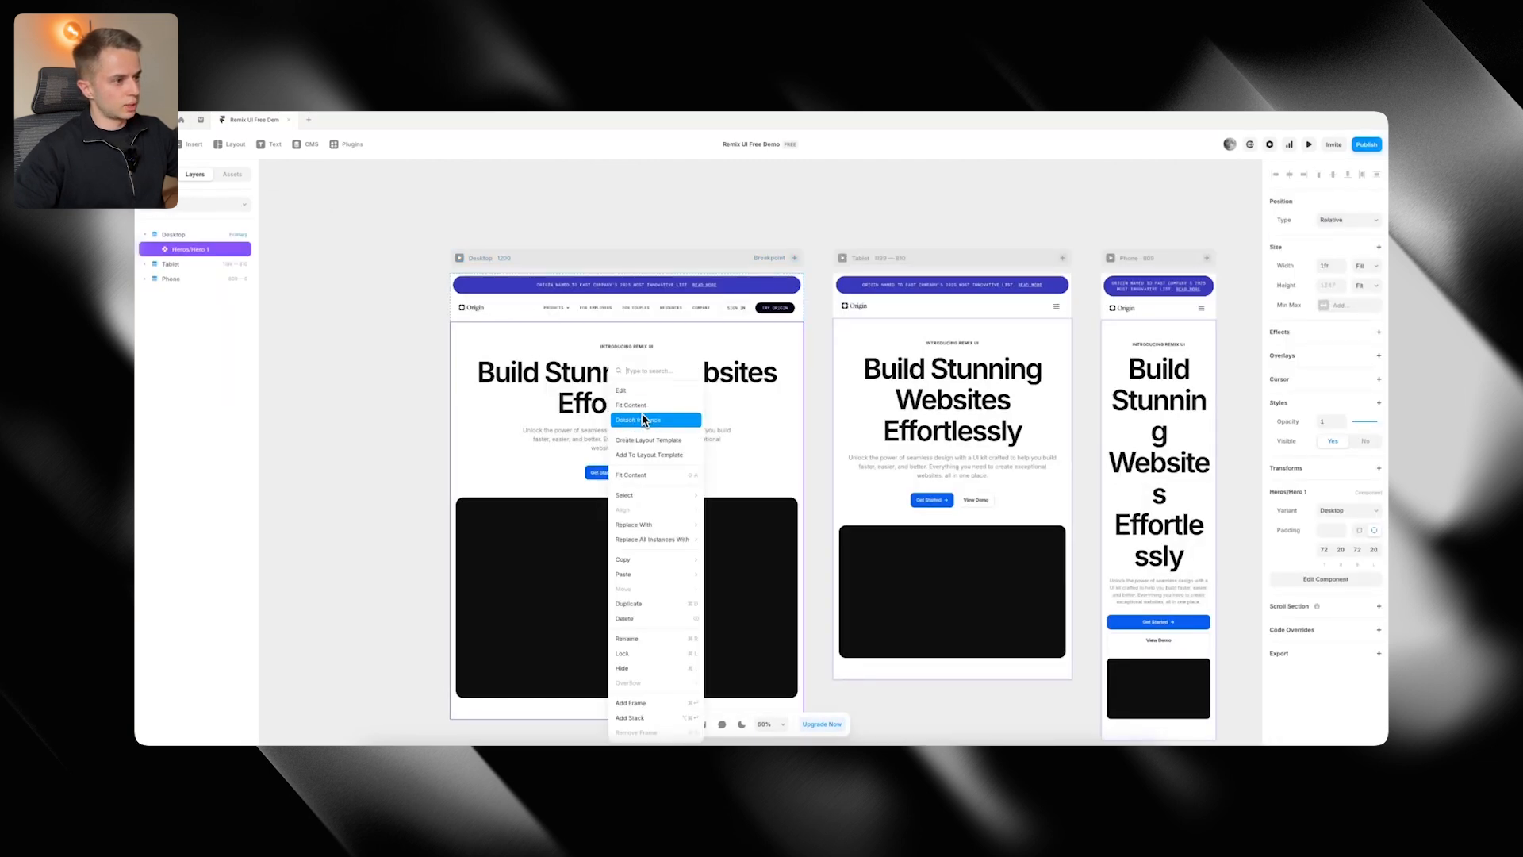
{"action": "left_click", "coordinate": [643, 418]}
{"action": "left_click", "coordinate": [701, 254]}
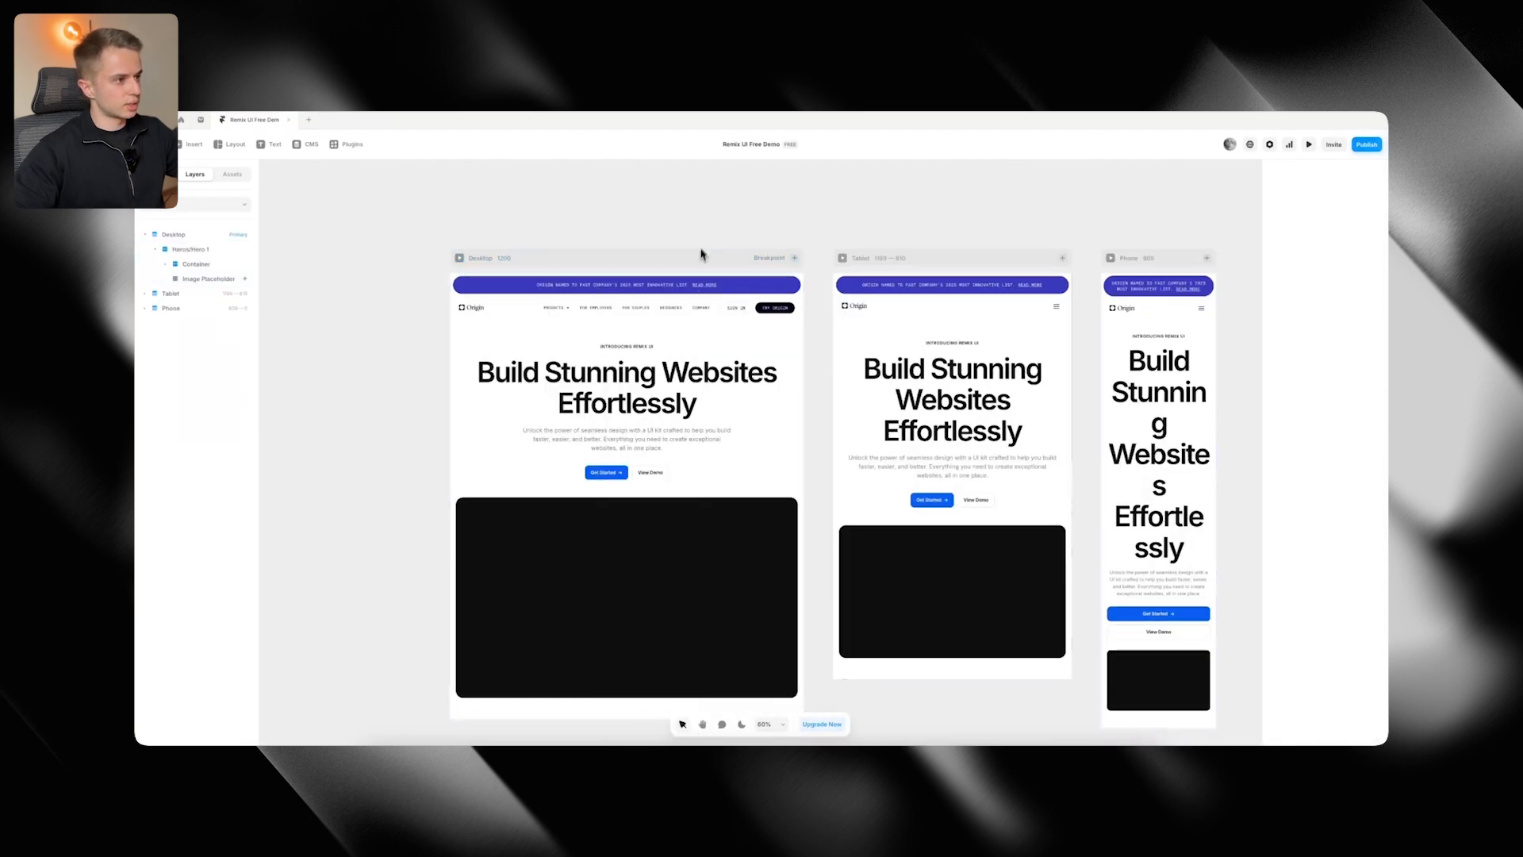
Apply the Pre-Heading text style to the small text above the desktop hero's heading
{"action": "left_click", "coordinate": [635, 348], "text": "super"}
{"action": "left_click", "coordinate": [1343, 600]}
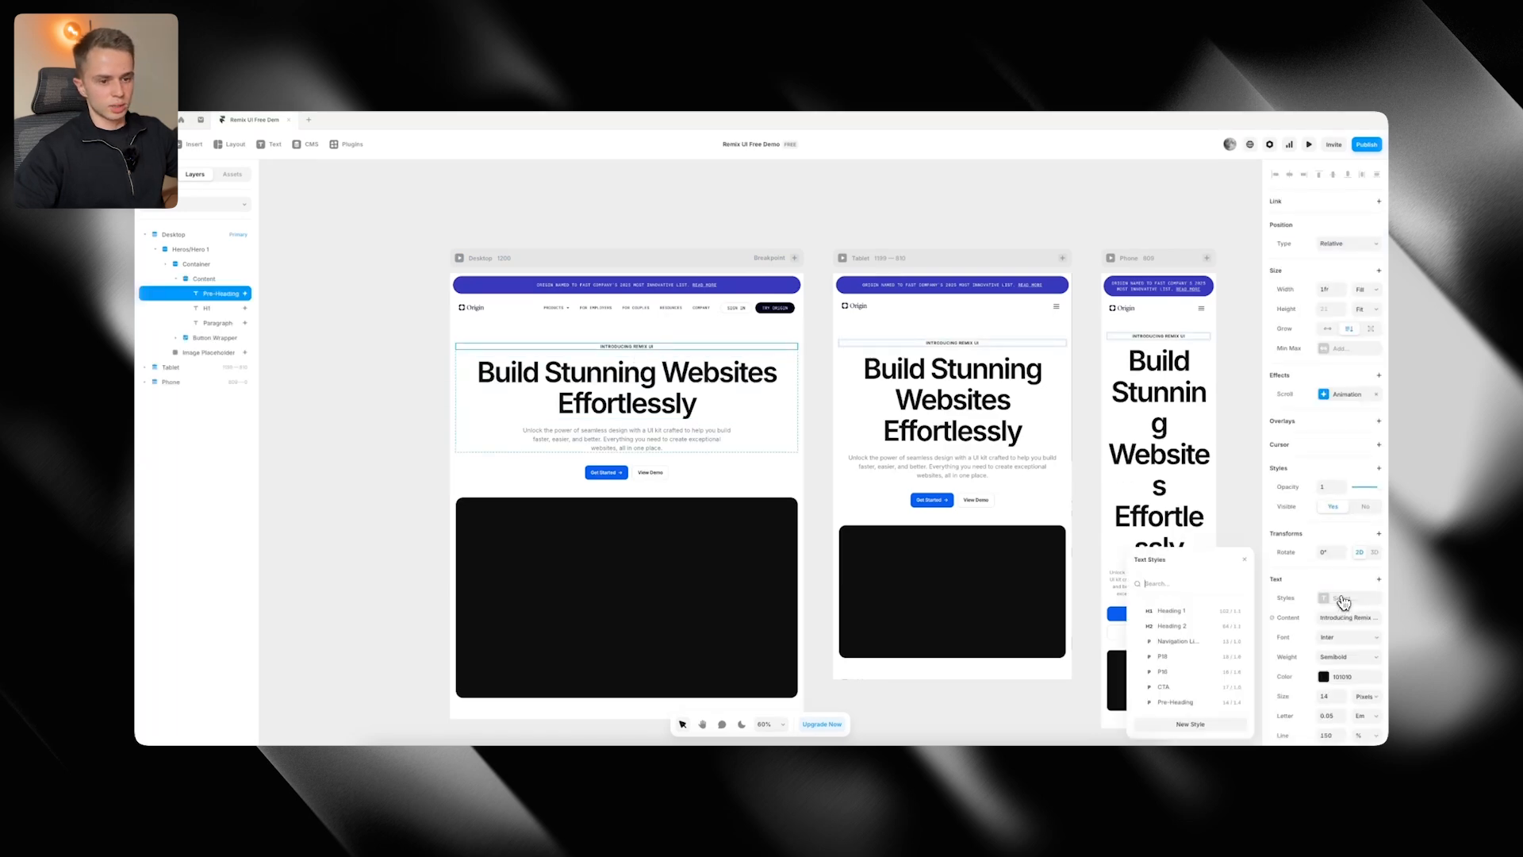
{"action": "left_click", "coordinate": [1189, 703]}
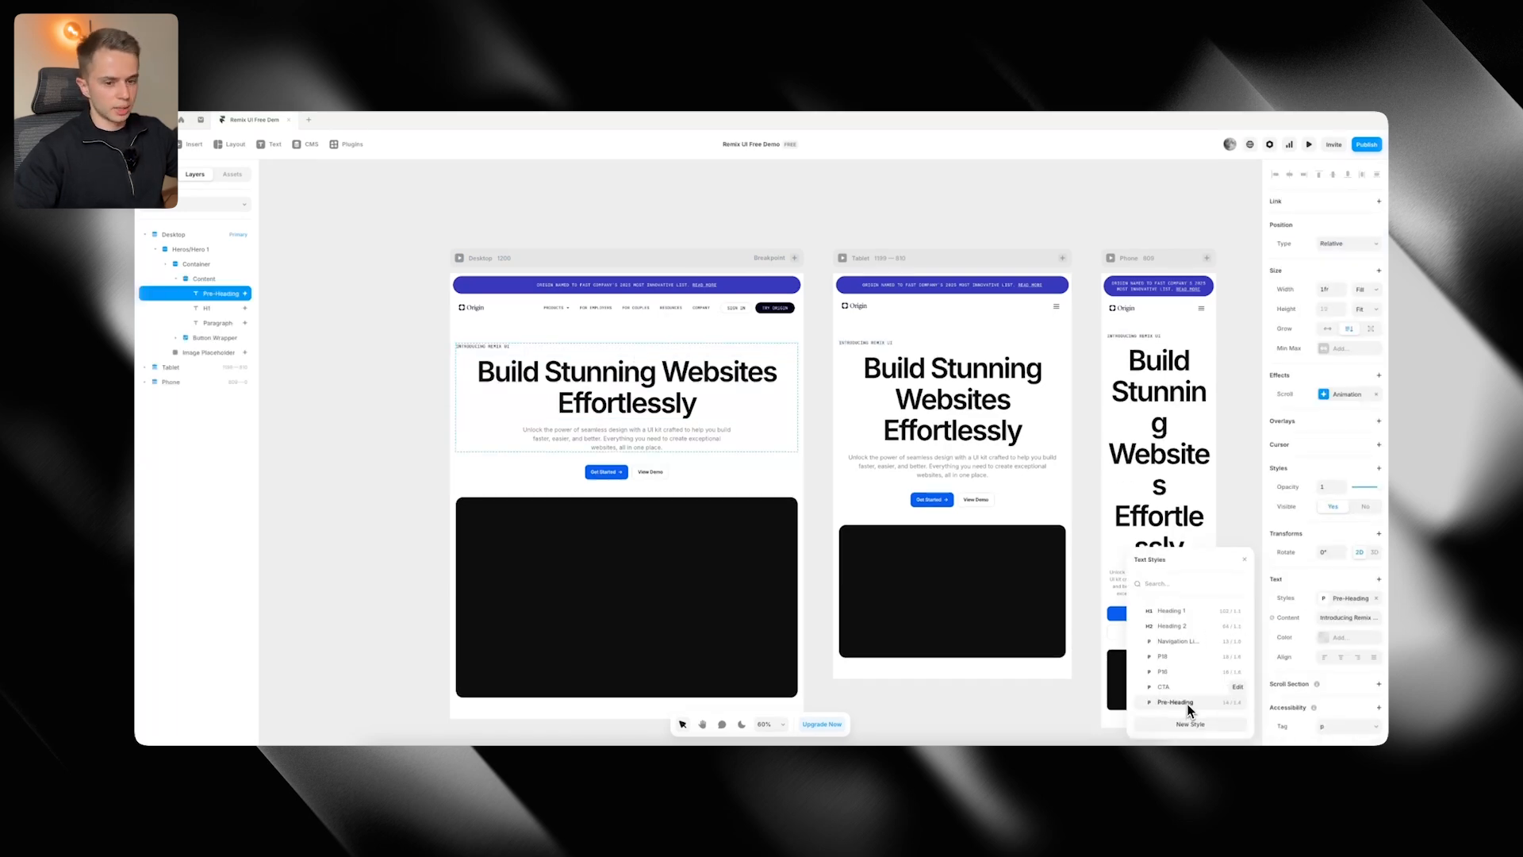
Check the hero on the reference Origin website and delete the pre-heading text from the desktop hero in Framer
{"action": "key", "text": "super+Tab"}
{"action": "key", "text": "ctrl+Tab"}
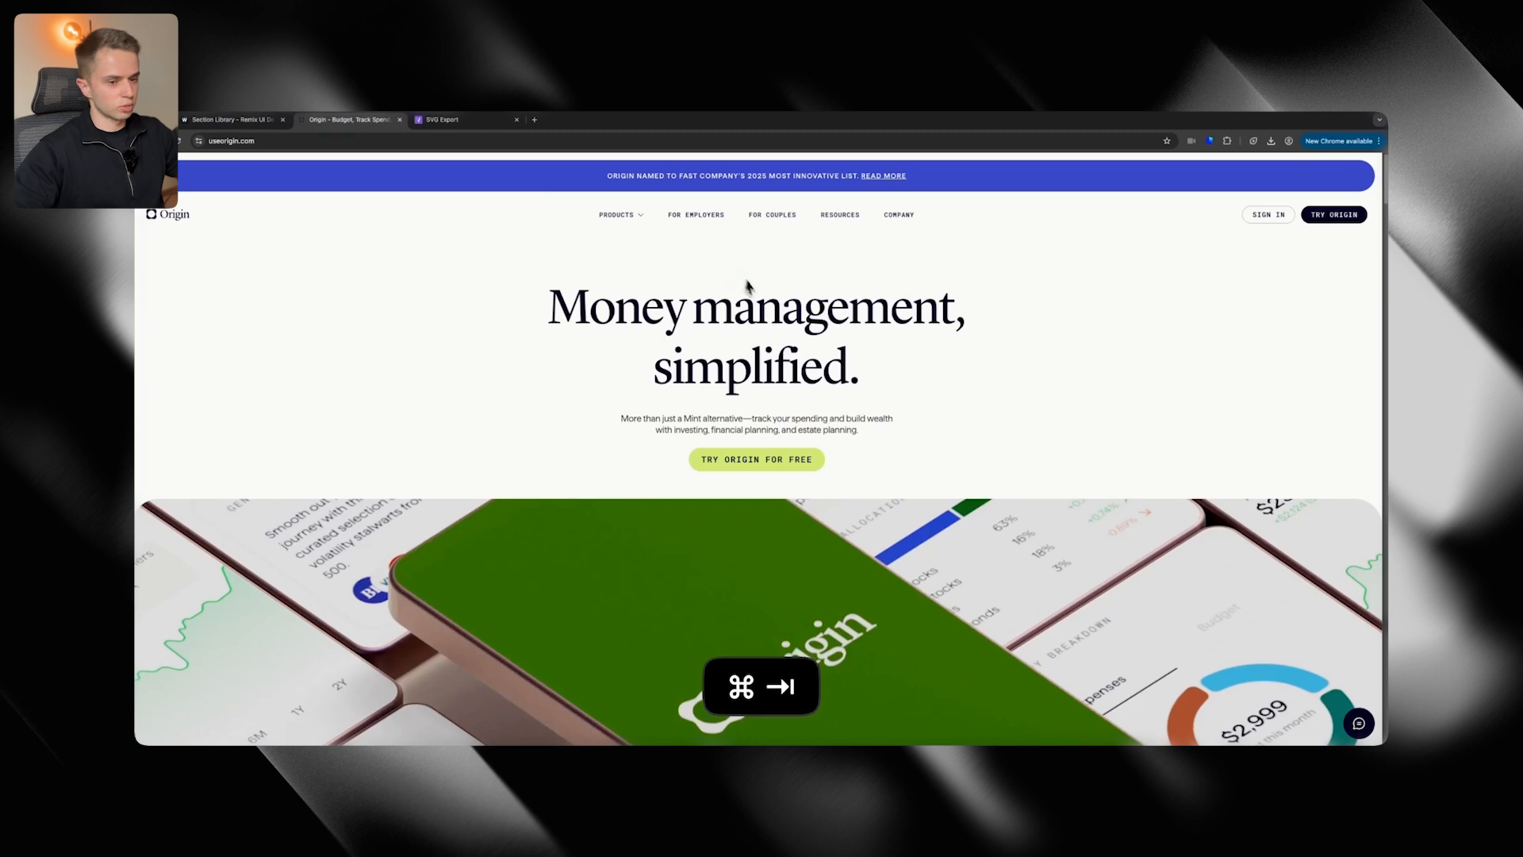
{"action": "key", "text": "super+Tab"}
{"action": "left_click", "coordinate": [527, 349]}
{"action": "key", "text": "BackSpace"}
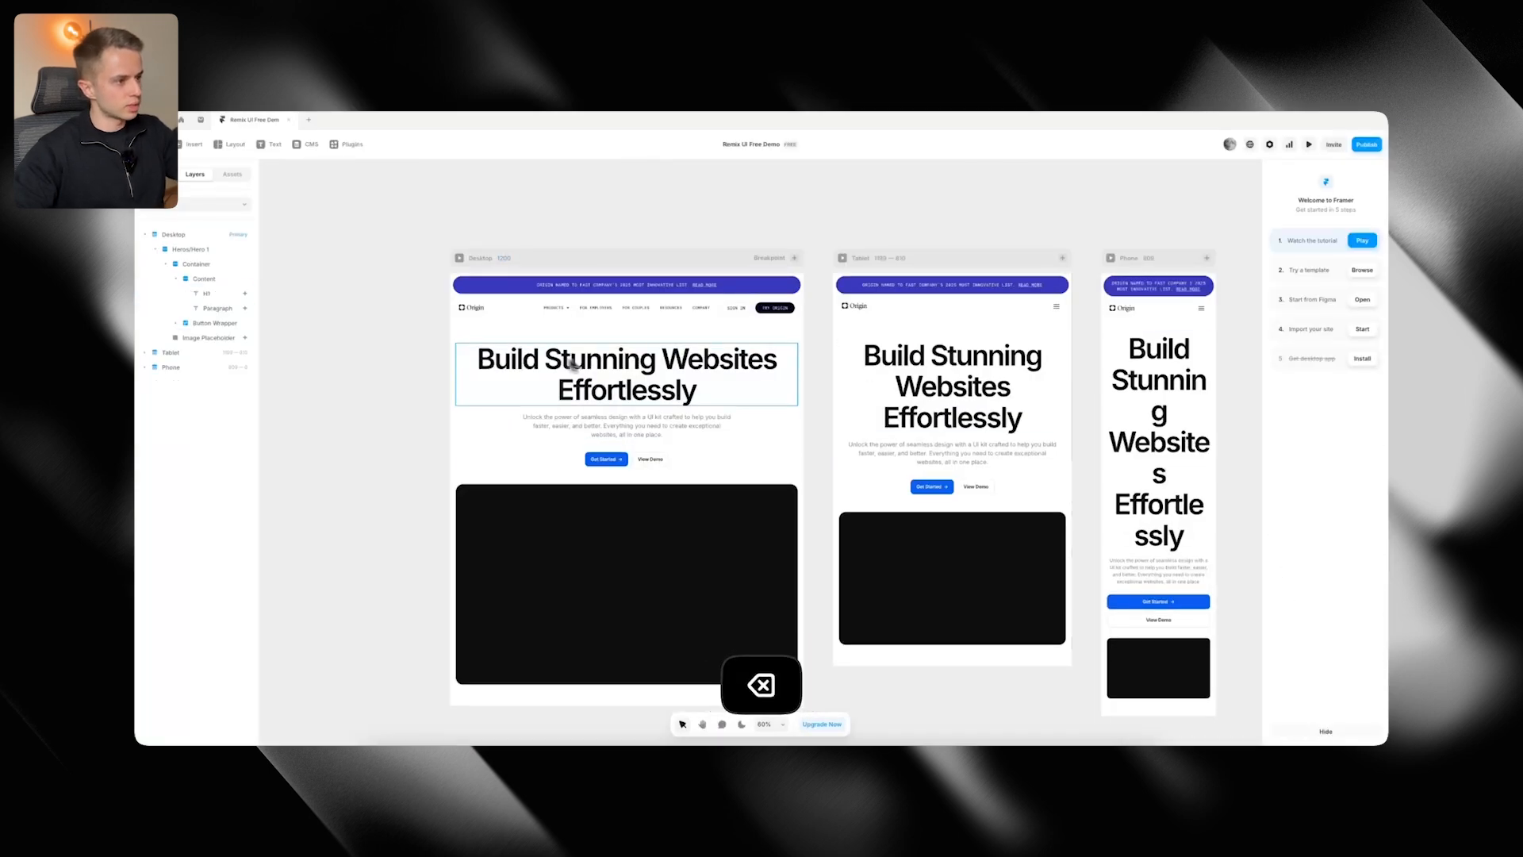
Apply the Heading 1 text style to the desktop hero's heading
{"action": "left_click", "coordinate": [573, 363]}
{"action": "left_click", "coordinate": [1348, 600]}
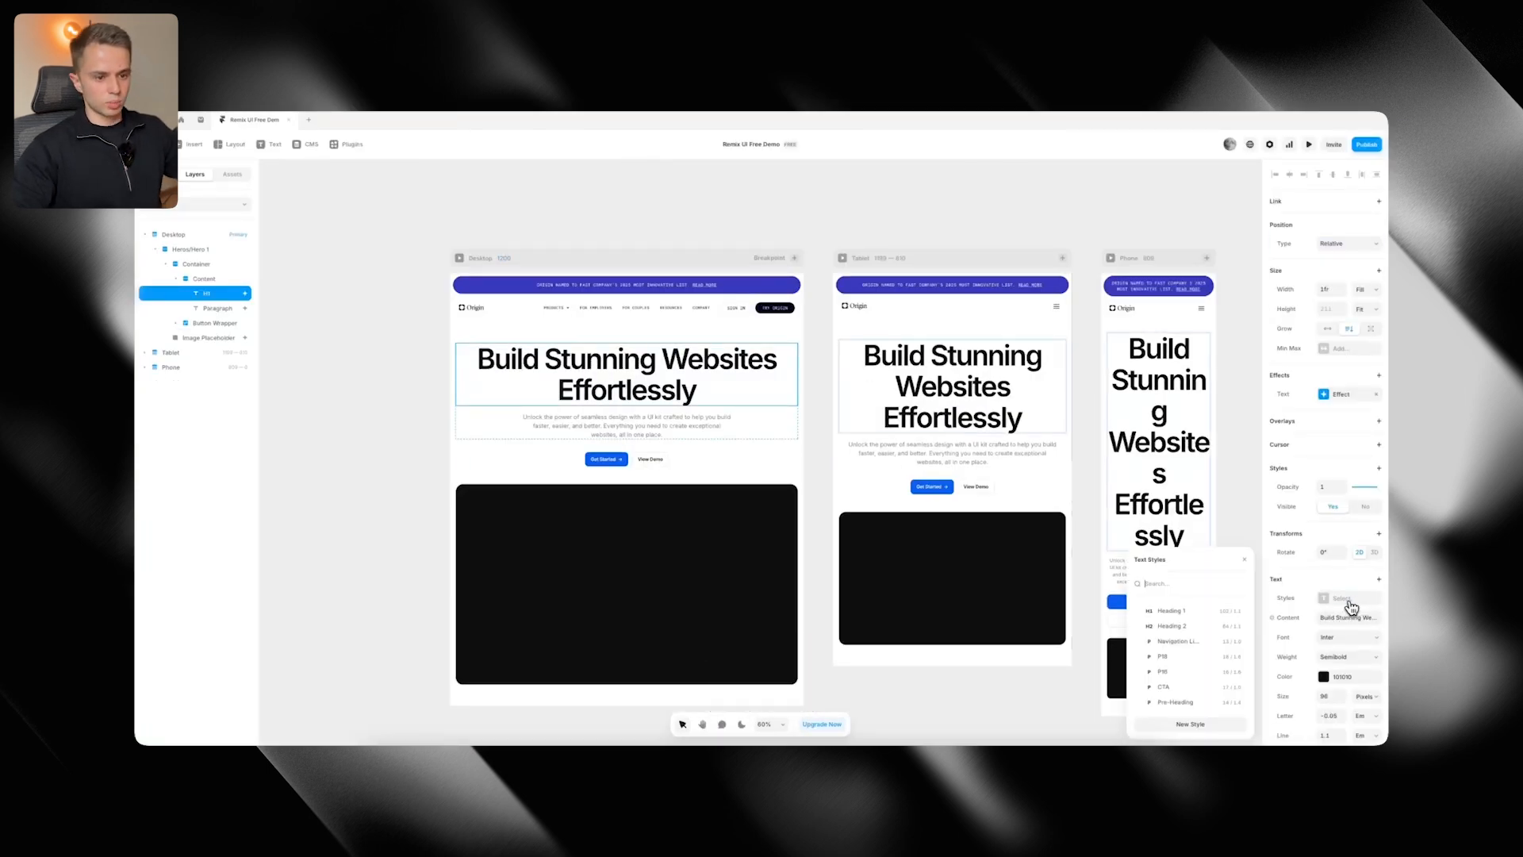
{"action": "left_click", "coordinate": [1194, 612]}
Copy the hero headline from the reference Origin website and replace the desktop hero's heading in Framer with it
{"action": "key", "text": "super+Tab"}
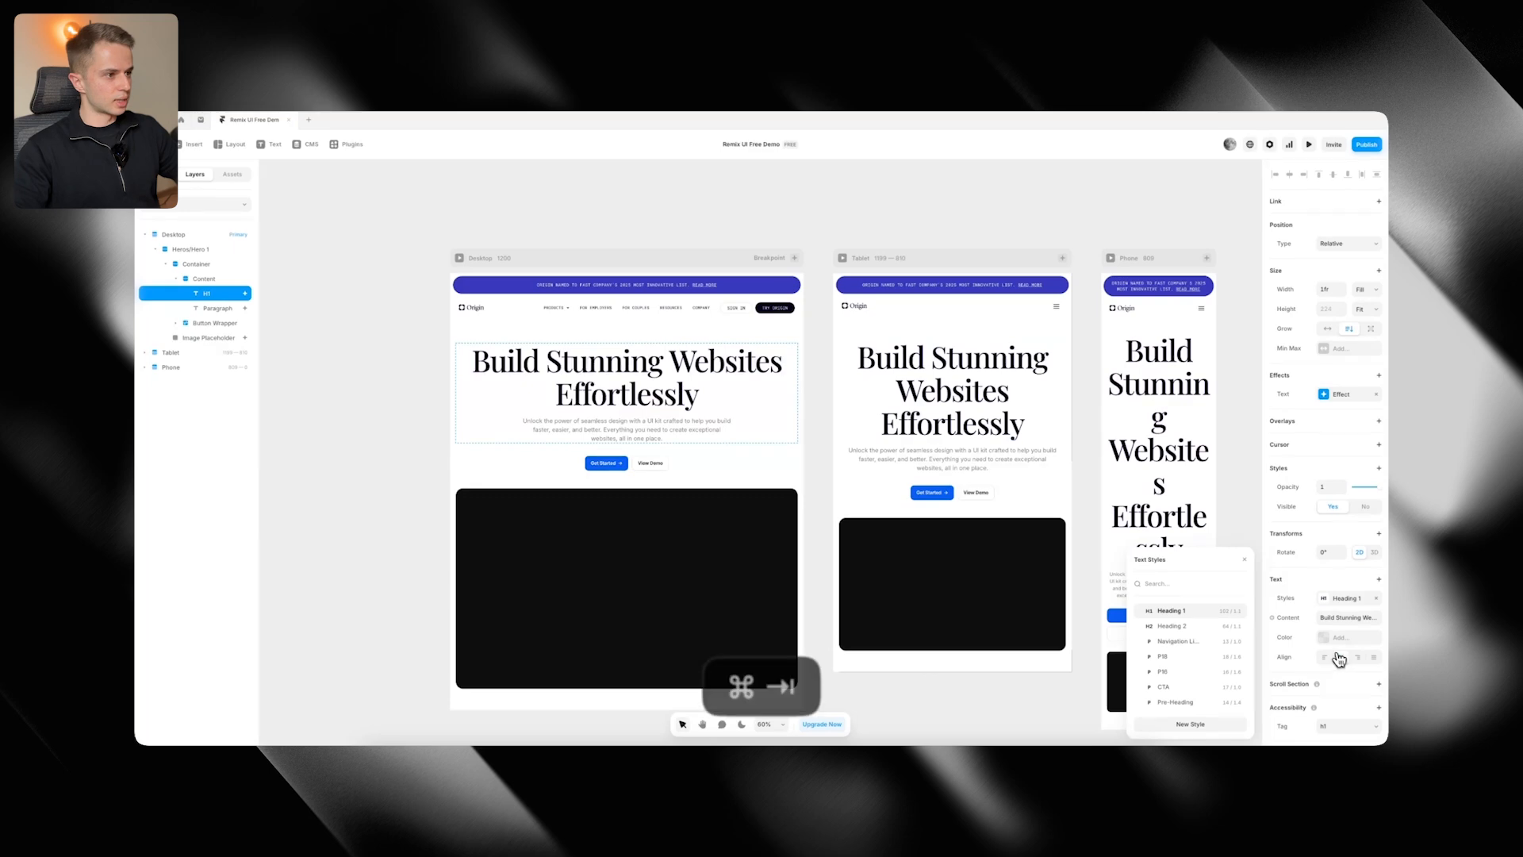
{"action": "left_click_drag", "start_coordinate": [583, 316], "coordinate": [863, 374]}
{"action": "key", "text": "super+c"}
{"action": "key", "text": "super+Tab"}
{"action": "double_click", "coordinate": [580, 378]}
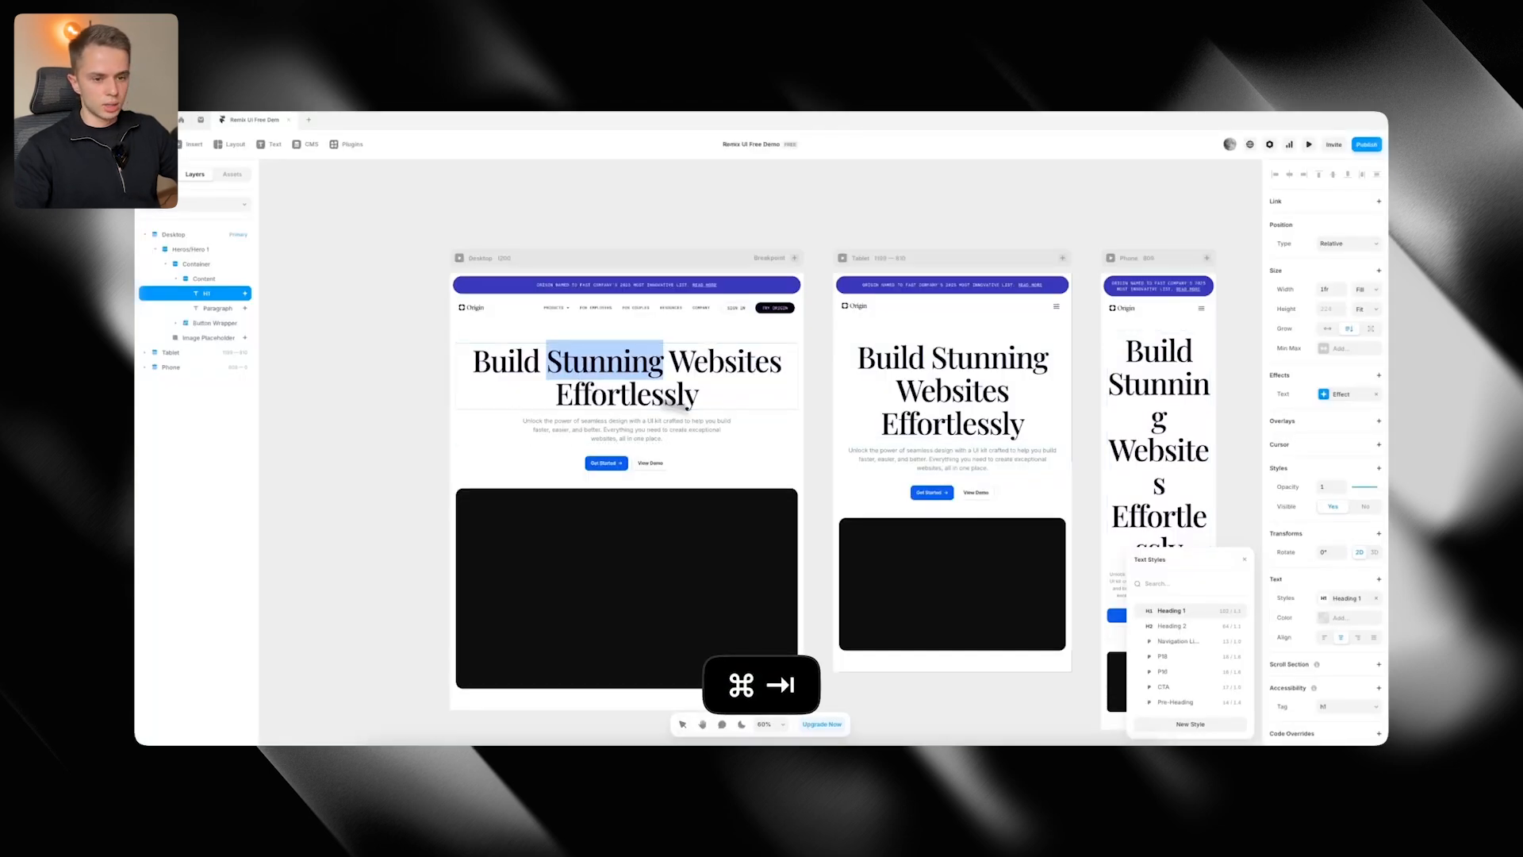
{"action": "key", "text": "super+a"}
{"action": "key", "text": "super+v"}
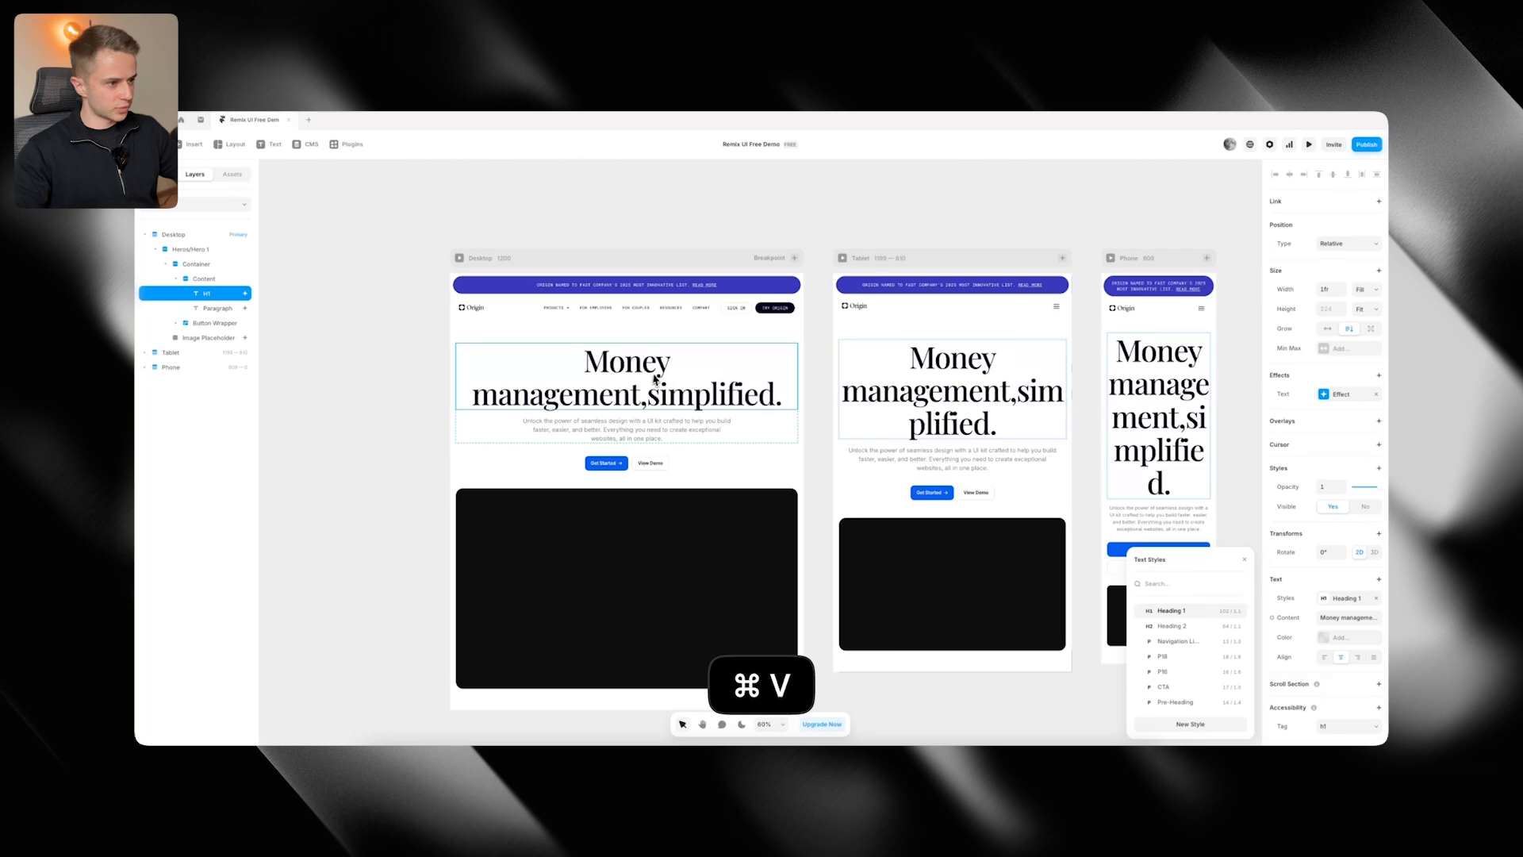
Insert a space after the comma so the hero heading reads "Money management, simplified." and compare it with the Origin website
{"action": "key", "text": "super+Tab"}
{"action": "key", "text": "super+Tab"}
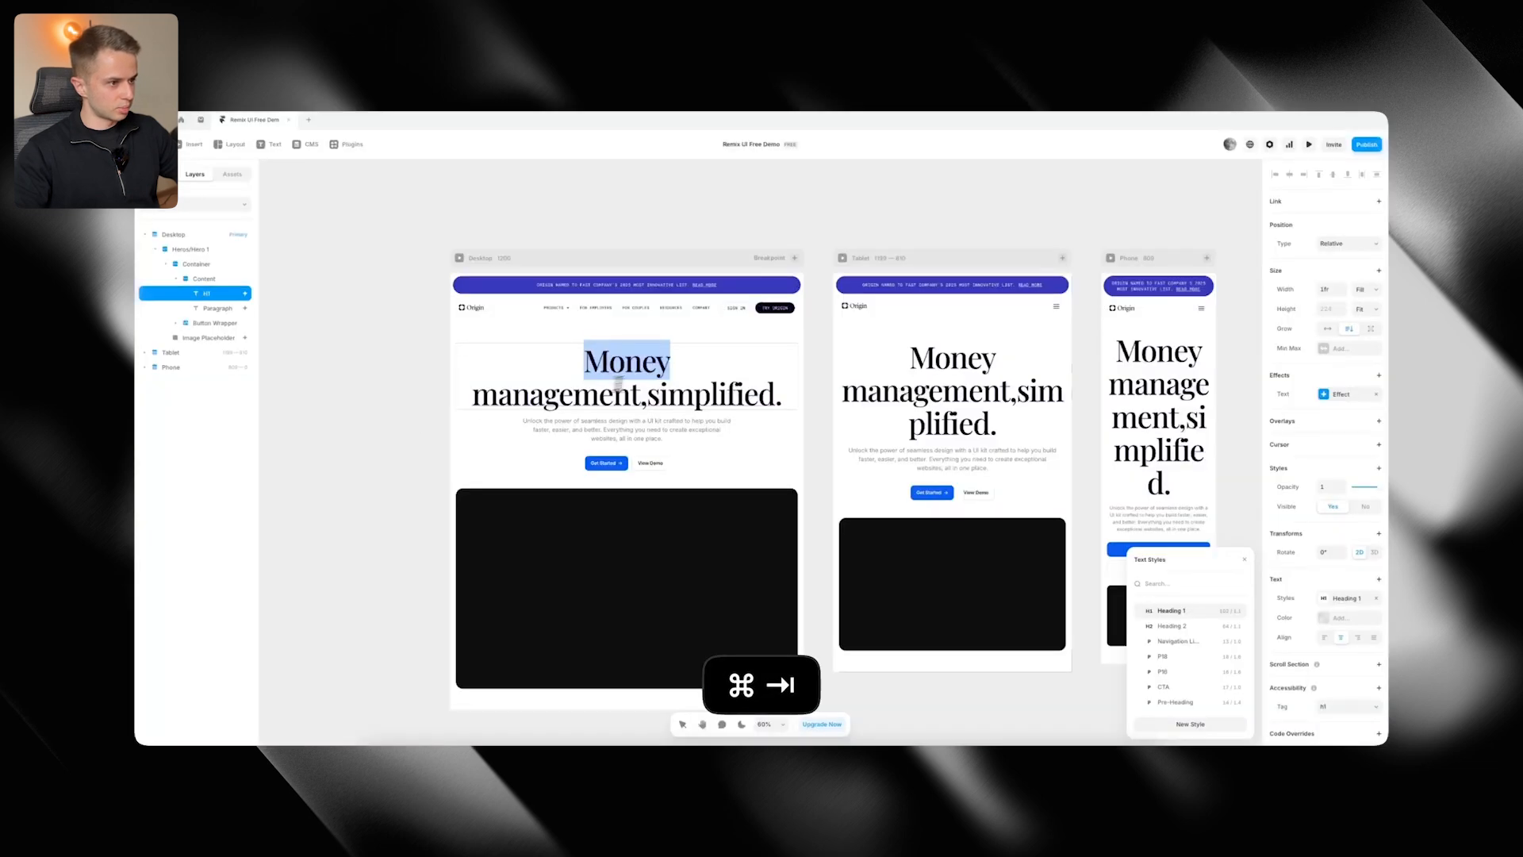
{"action": "left_click", "coordinate": [655, 390]}
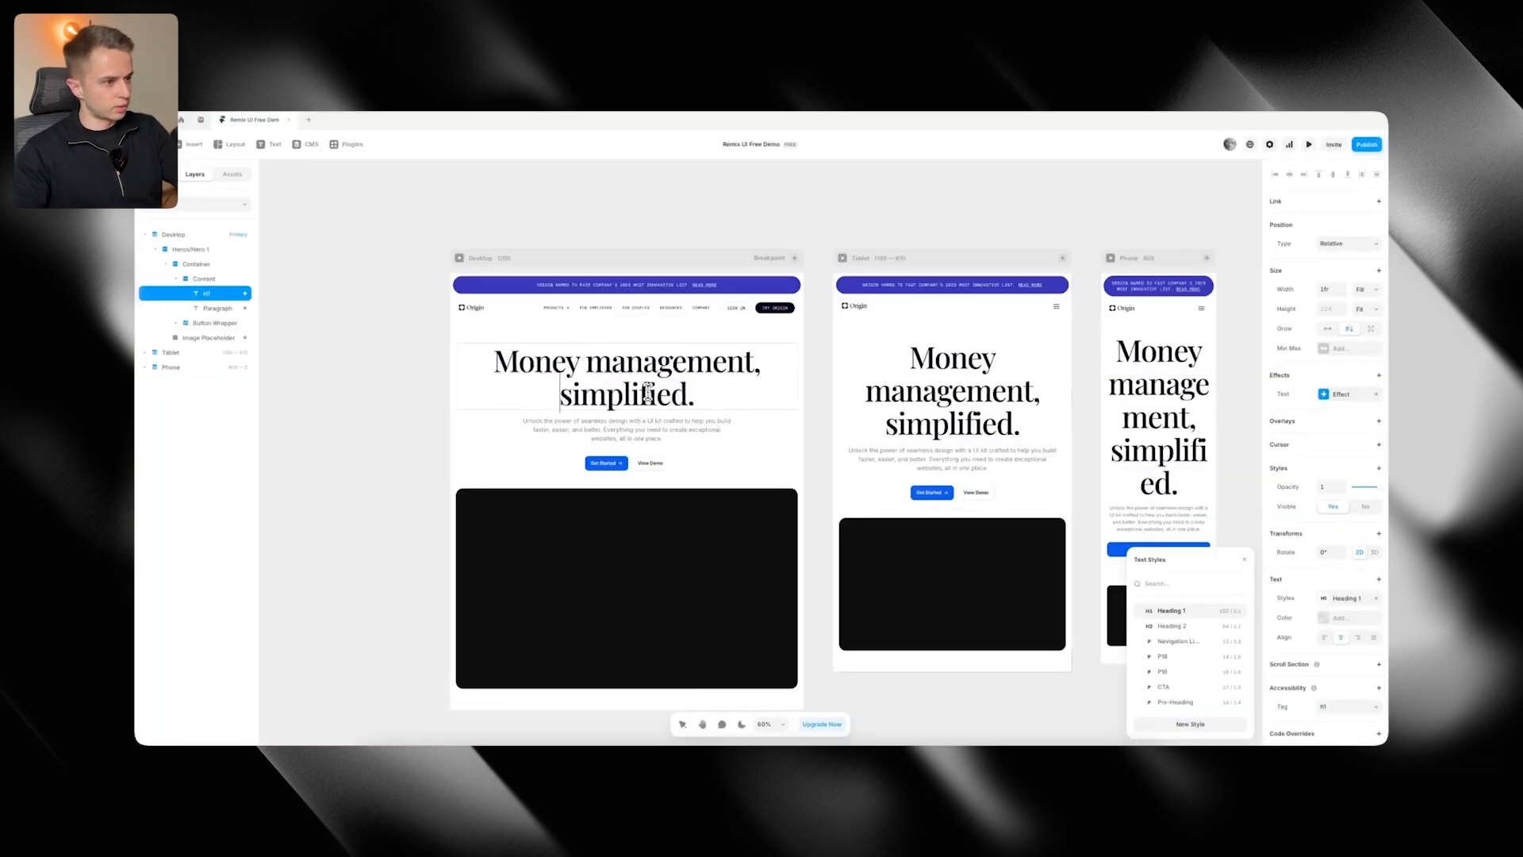
{"action": "left_click", "coordinate": [388, 425]}
{"action": "key", "text": "super+Tab"}
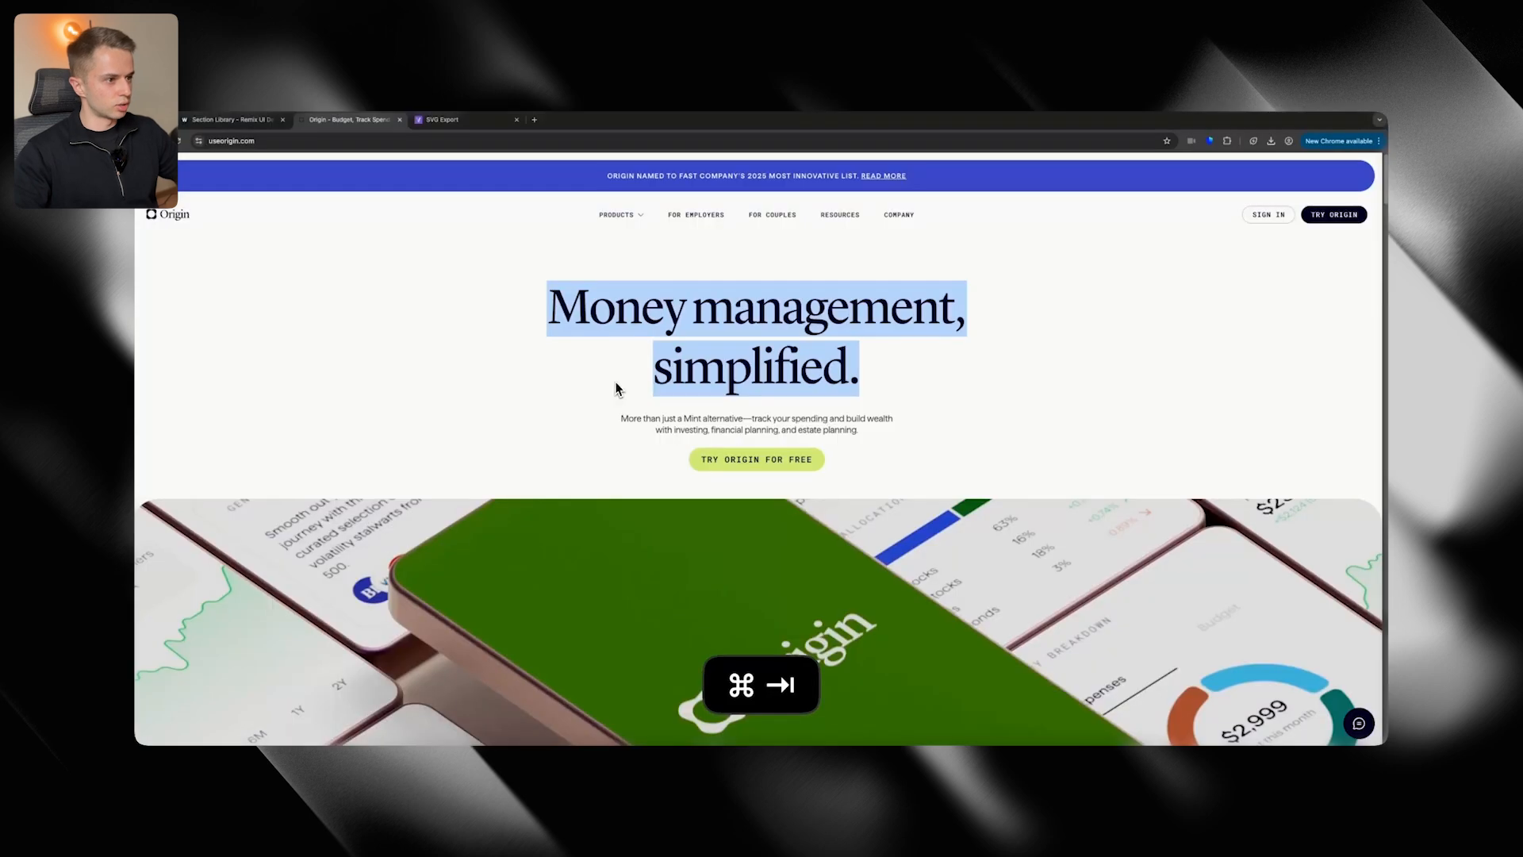
{"action": "left_click", "coordinate": [633, 401]}
{"action": "key", "text": "super+Tab"}
{"action": "key", "text": "super+Tab"}
{"action": "key", "text": "super+Tab"}
Apply the P18 text style to the hero paragraph and replace its text with the paragraph copied from the Origin website
{"action": "left_click", "coordinate": [708, 428]}
{"action": "left_click", "coordinate": [1324, 617]}
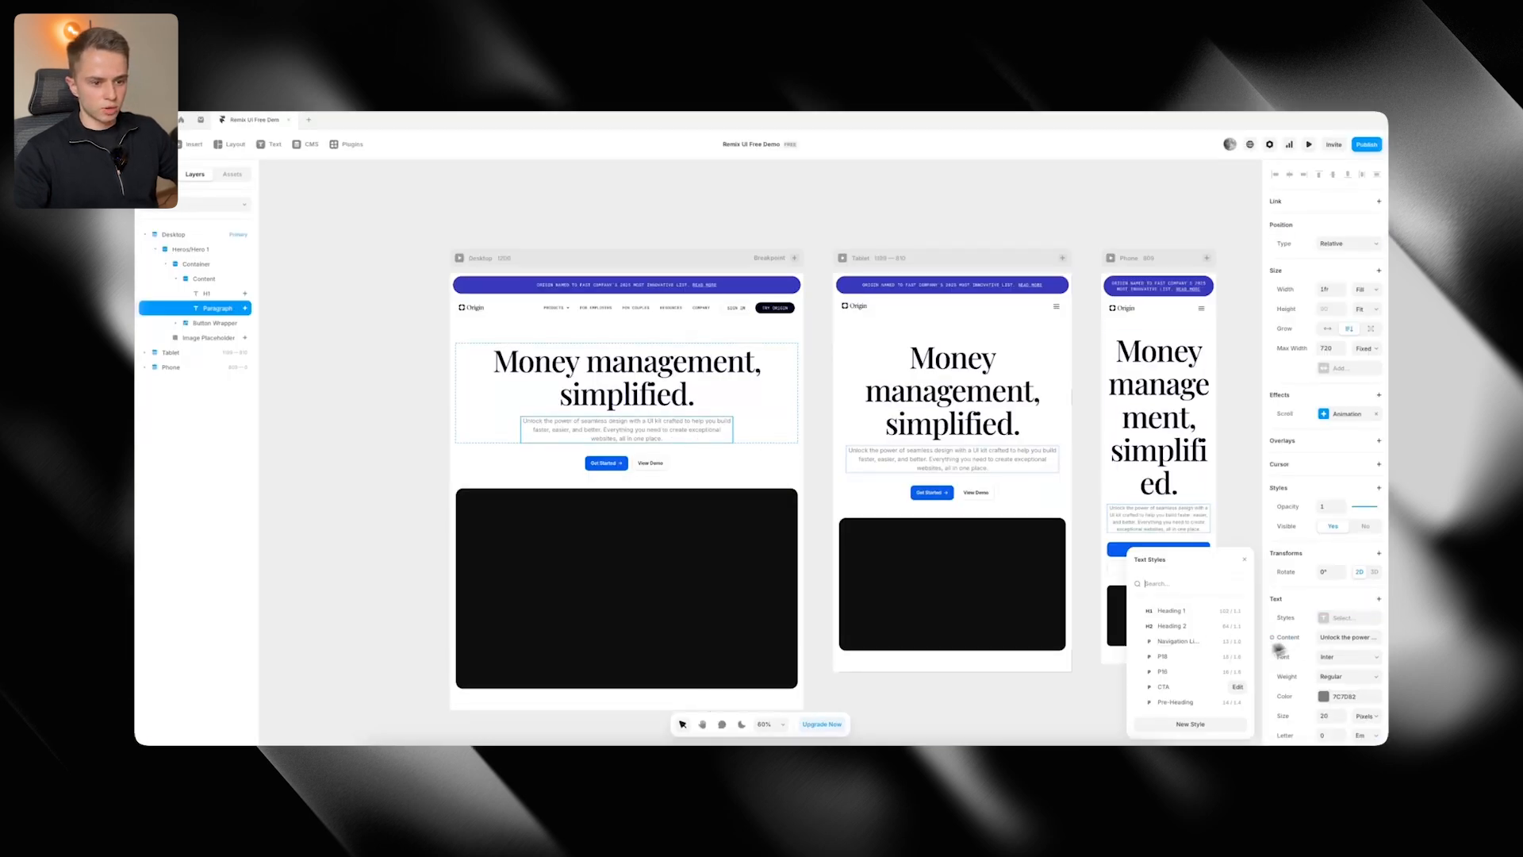
{"action": "key", "text": "super+Tab"}
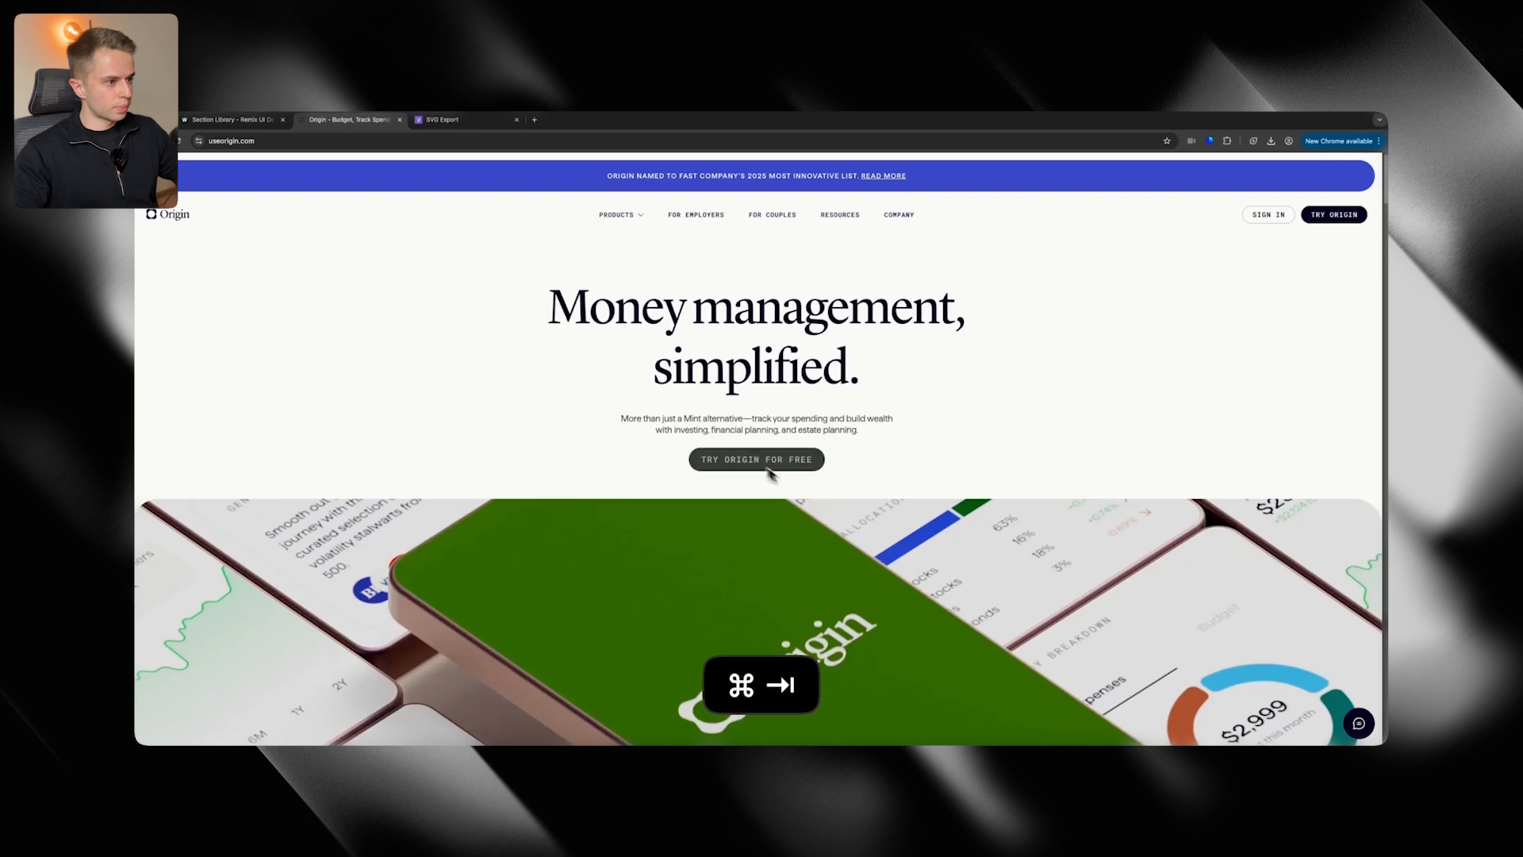
{"action": "left_click_drag", "start_coordinate": [618, 418], "coordinate": [871, 434]}
{"action": "key", "text": "super+Tab"}
{"action": "double_click", "coordinate": [628, 424]}
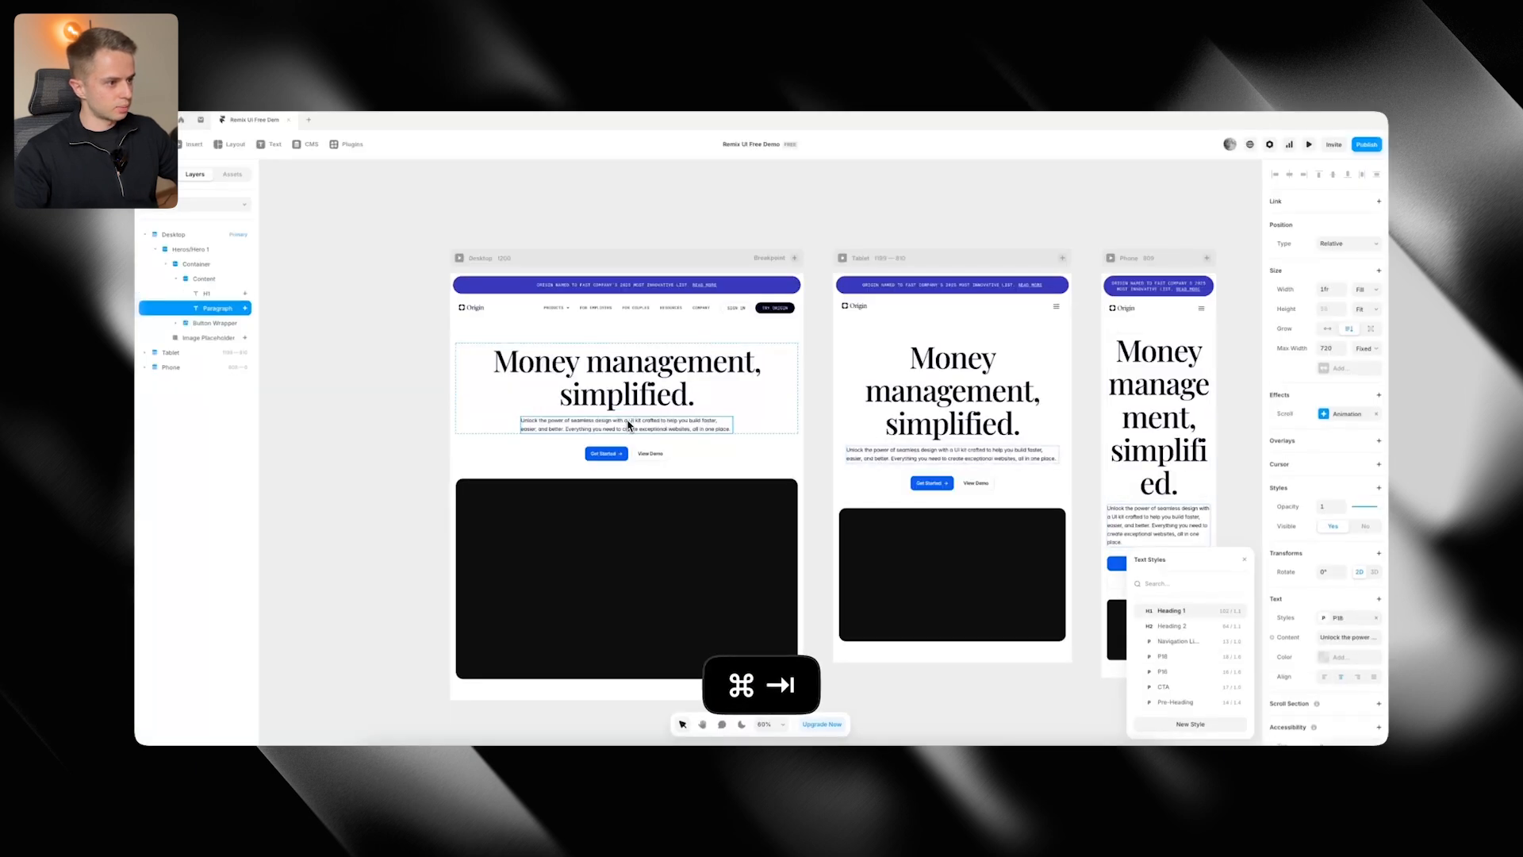
{"action": "key", "text": "super+v"}
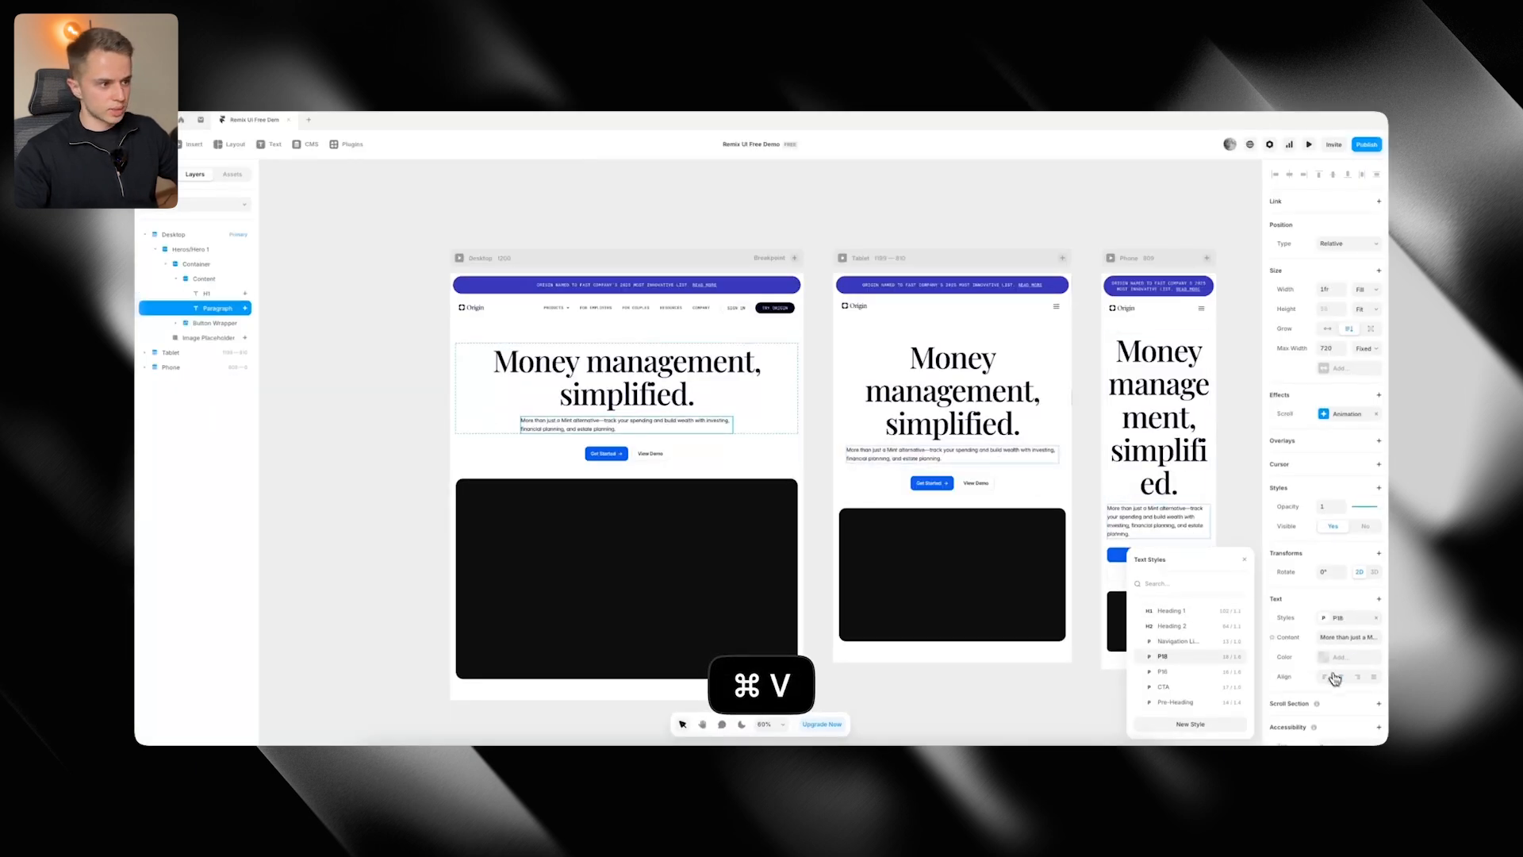
Centre-align the hero paragraph, reduce its max width and compare the layout with the Origin website
{"action": "left_click", "coordinate": [1340, 677]}
{"action": "left_click", "coordinate": [1321, 348]}
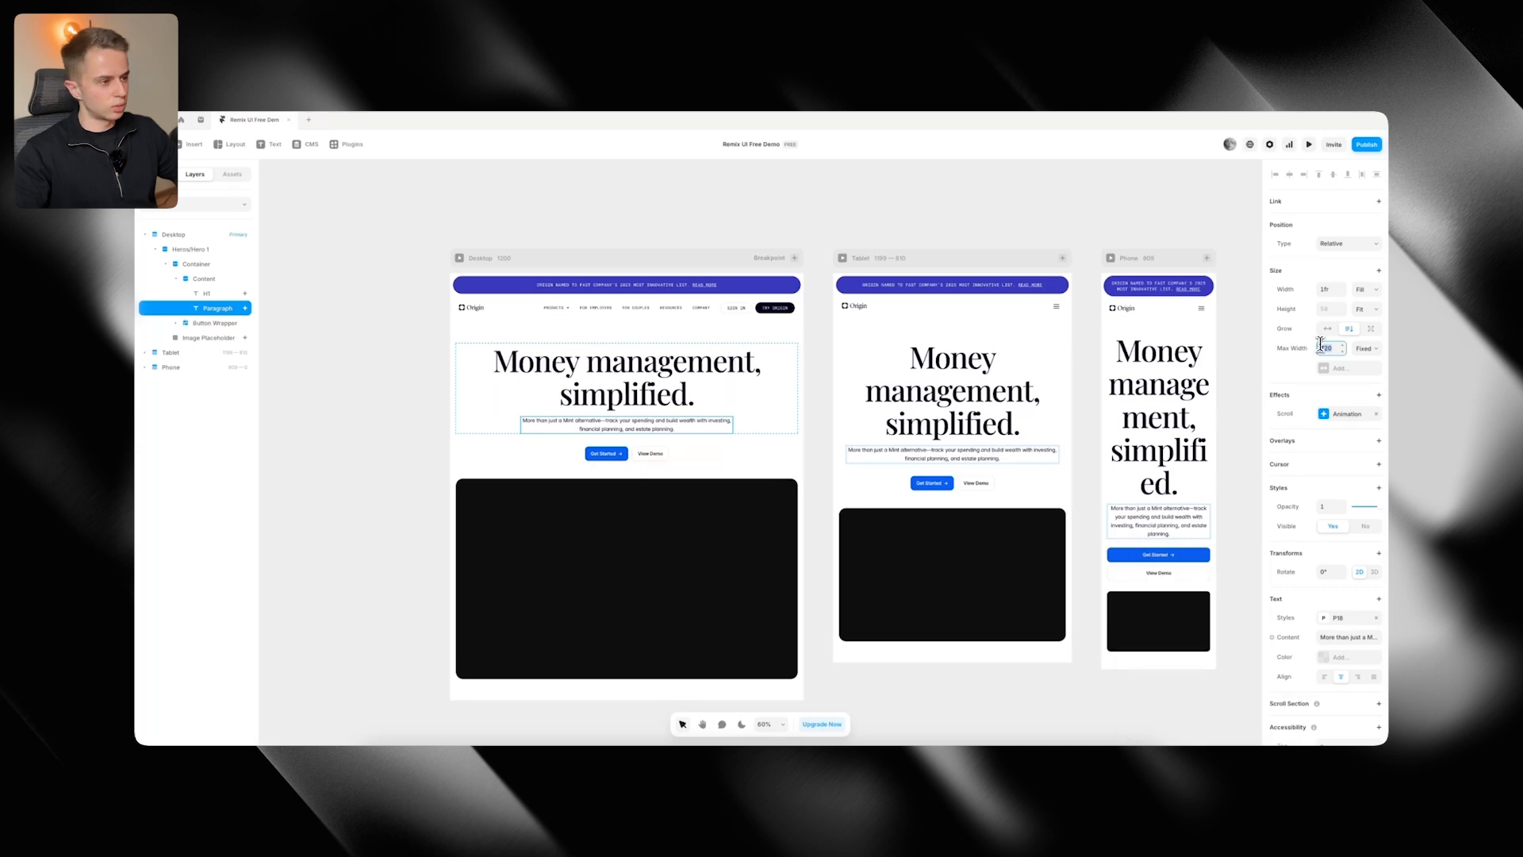
{"action": "key", "text": "Return"}
{"action": "key", "text": "super+Tab"}
{"action": "left_click", "coordinate": [1234, 357]}
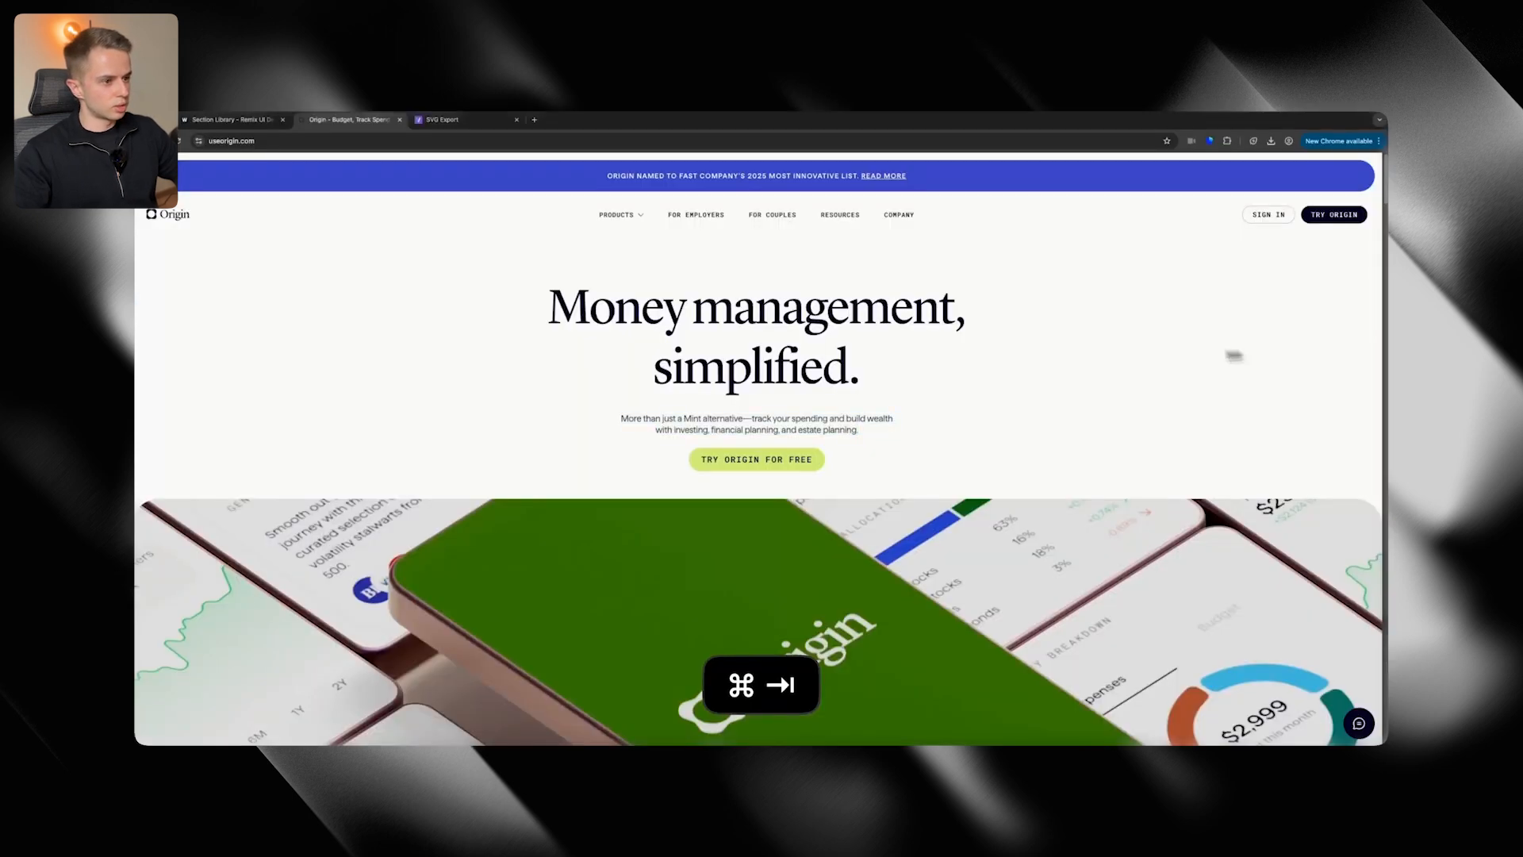
{"action": "key", "text": "super+Tab"}
{"action": "left_click", "coordinate": [347, 452]}
{"action": "scroll", "coordinate": [619, 330], "scroll_direction": "up", "scroll_amount": 2}
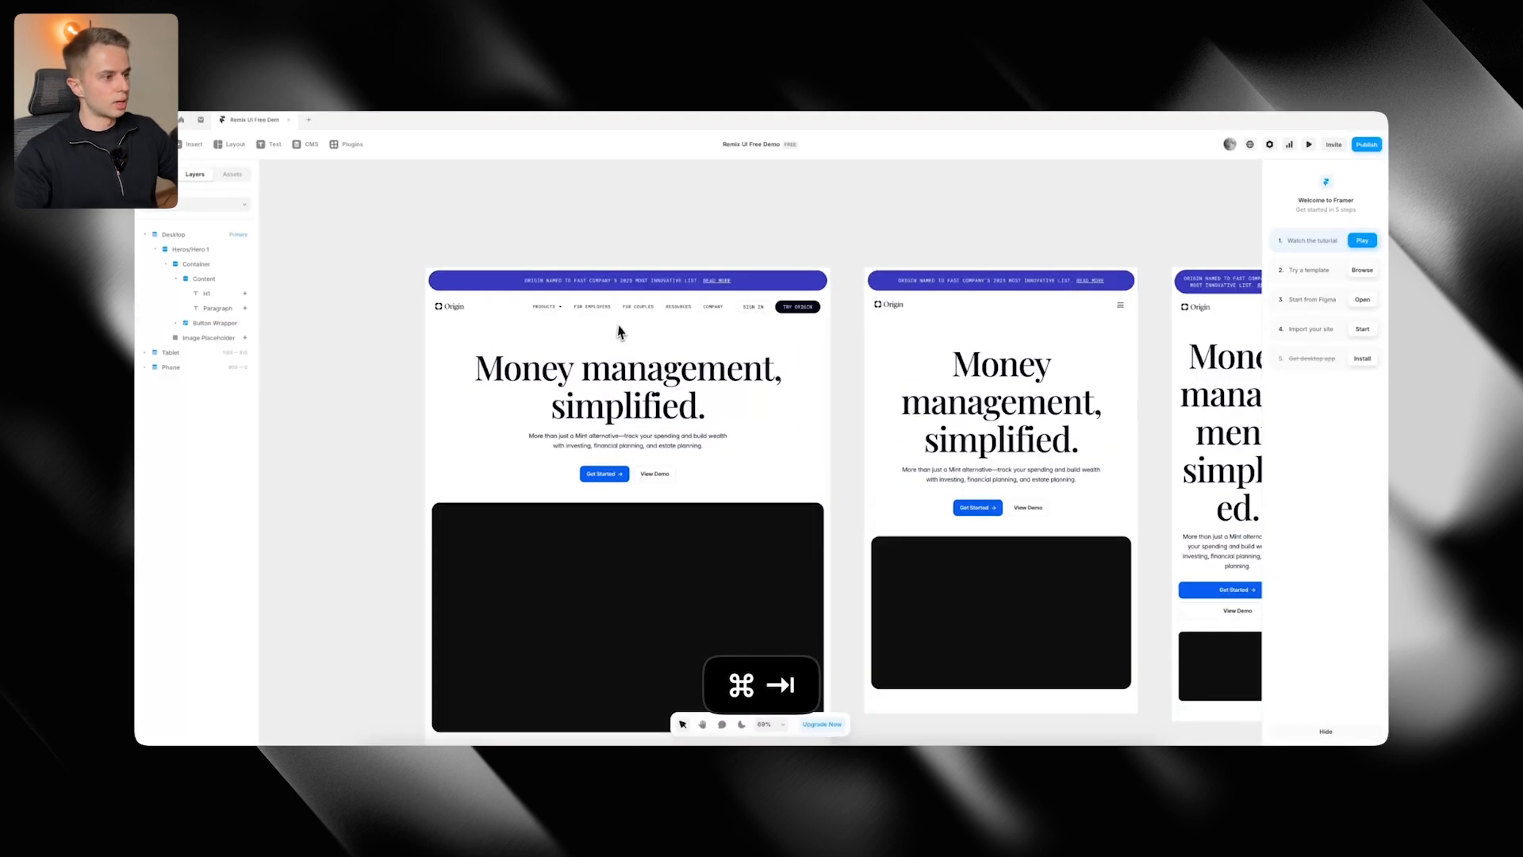
{"action": "key", "text": "super+Tab"}
{"action": "key", "text": "super+Tab"}
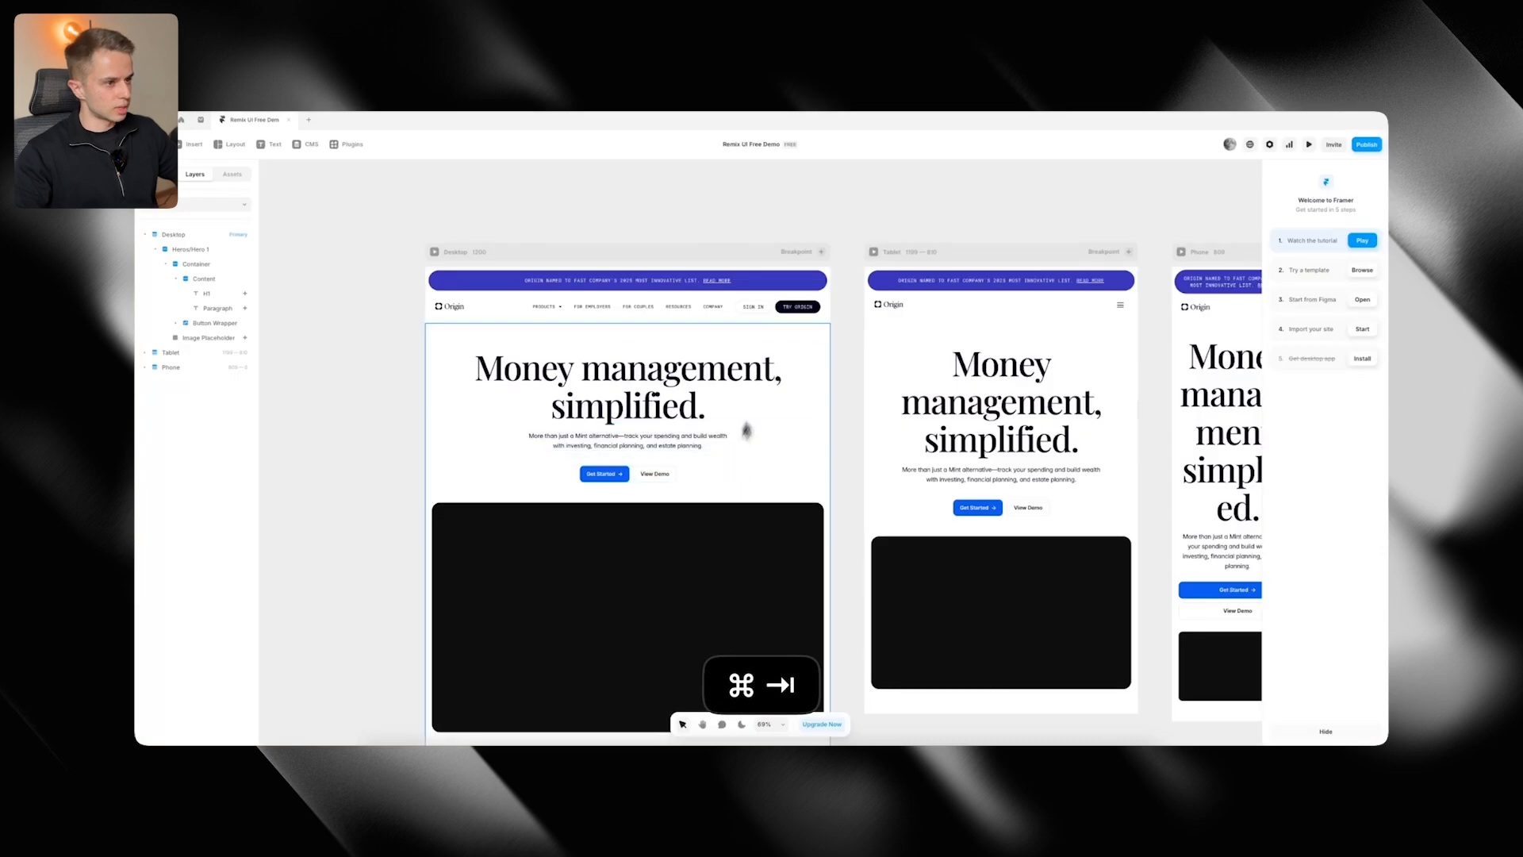
Place an instance of the project's Button component below the hero paragraph and delete the original Get Started and View Demo buttons
{"action": "left_click", "coordinate": [232, 176]}
{"action": "left_click_drag", "start_coordinate": [194, 337], "coordinate": [340, 384]}
{"action": "key", "text": "super+x"}
{"action": "left_click", "coordinate": [583, 458]}
{"action": "key", "text": "super+v"}
{"action": "left_click", "coordinate": [625, 476]}
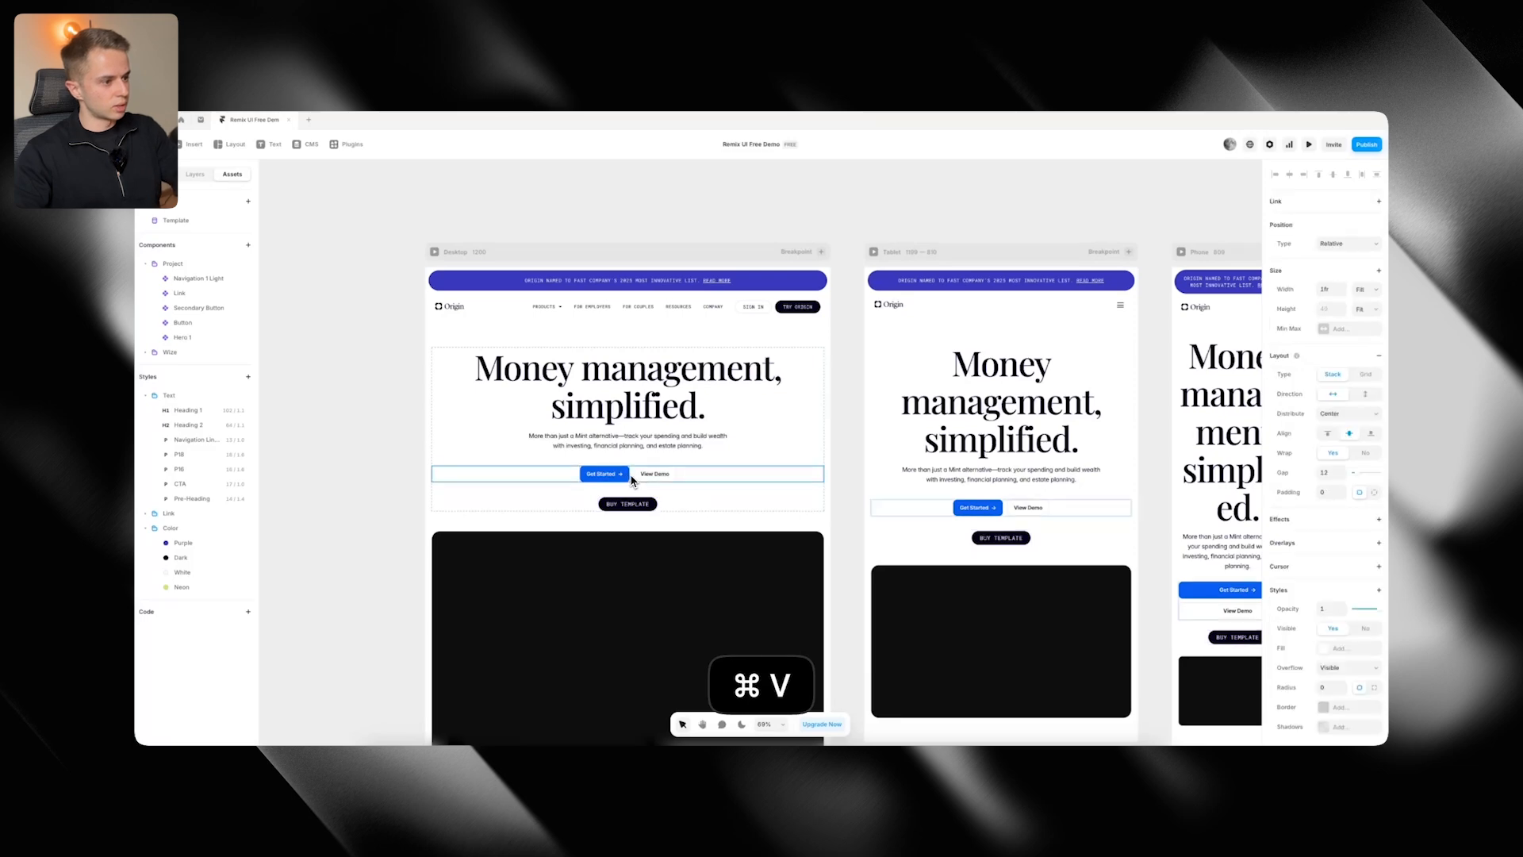
{"action": "key", "text": "BackSpace"}
Set the hero button's variant to Green and its text to "Try Origin for free", checking the wording on the Origin website
{"action": "left_click", "coordinate": [633, 473]}
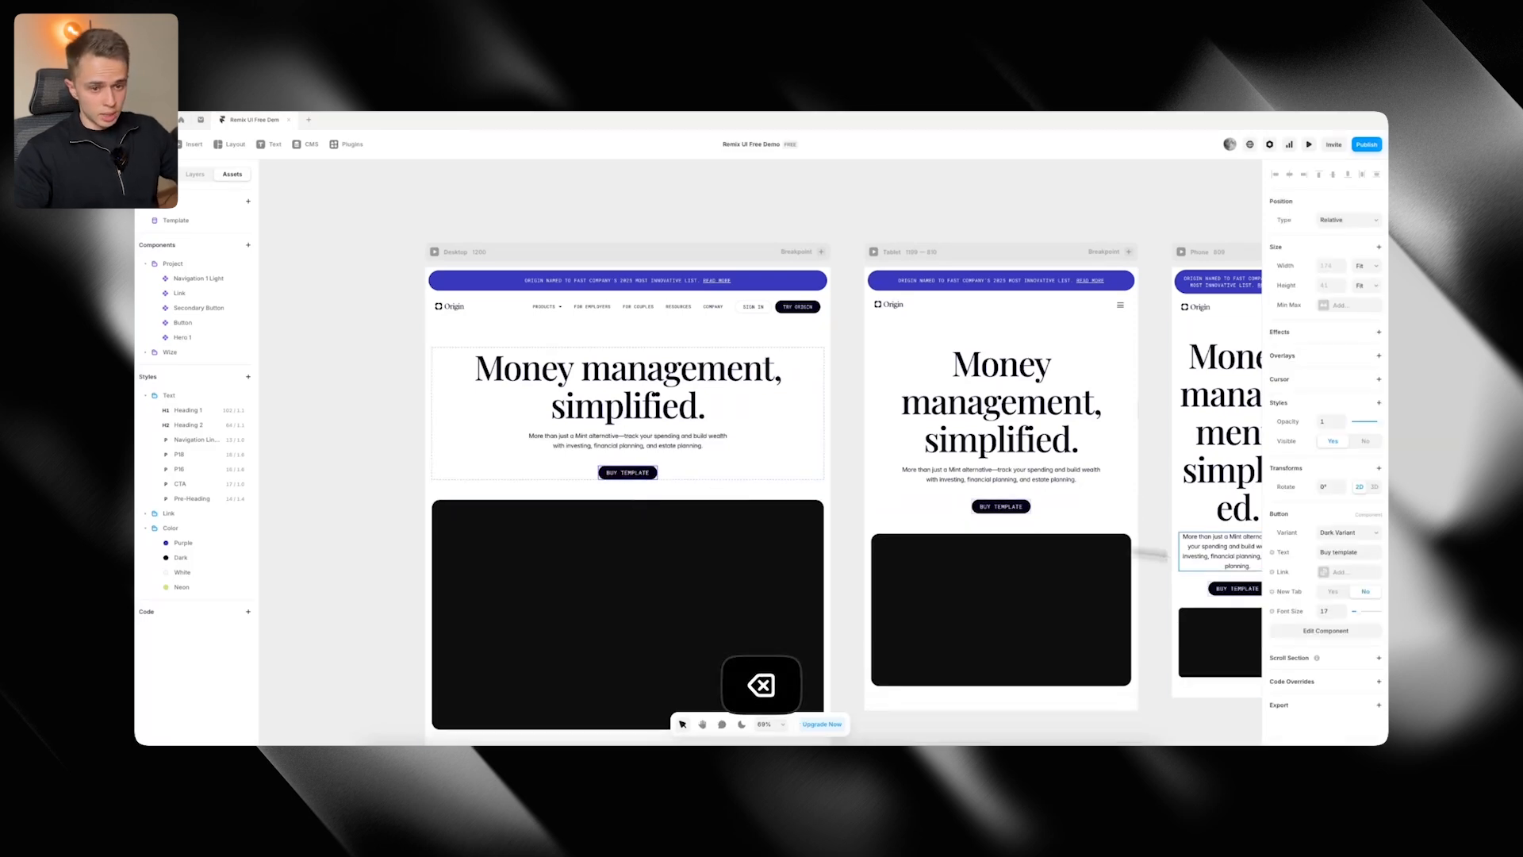
{"action": "left_click", "coordinate": [1356, 543]}
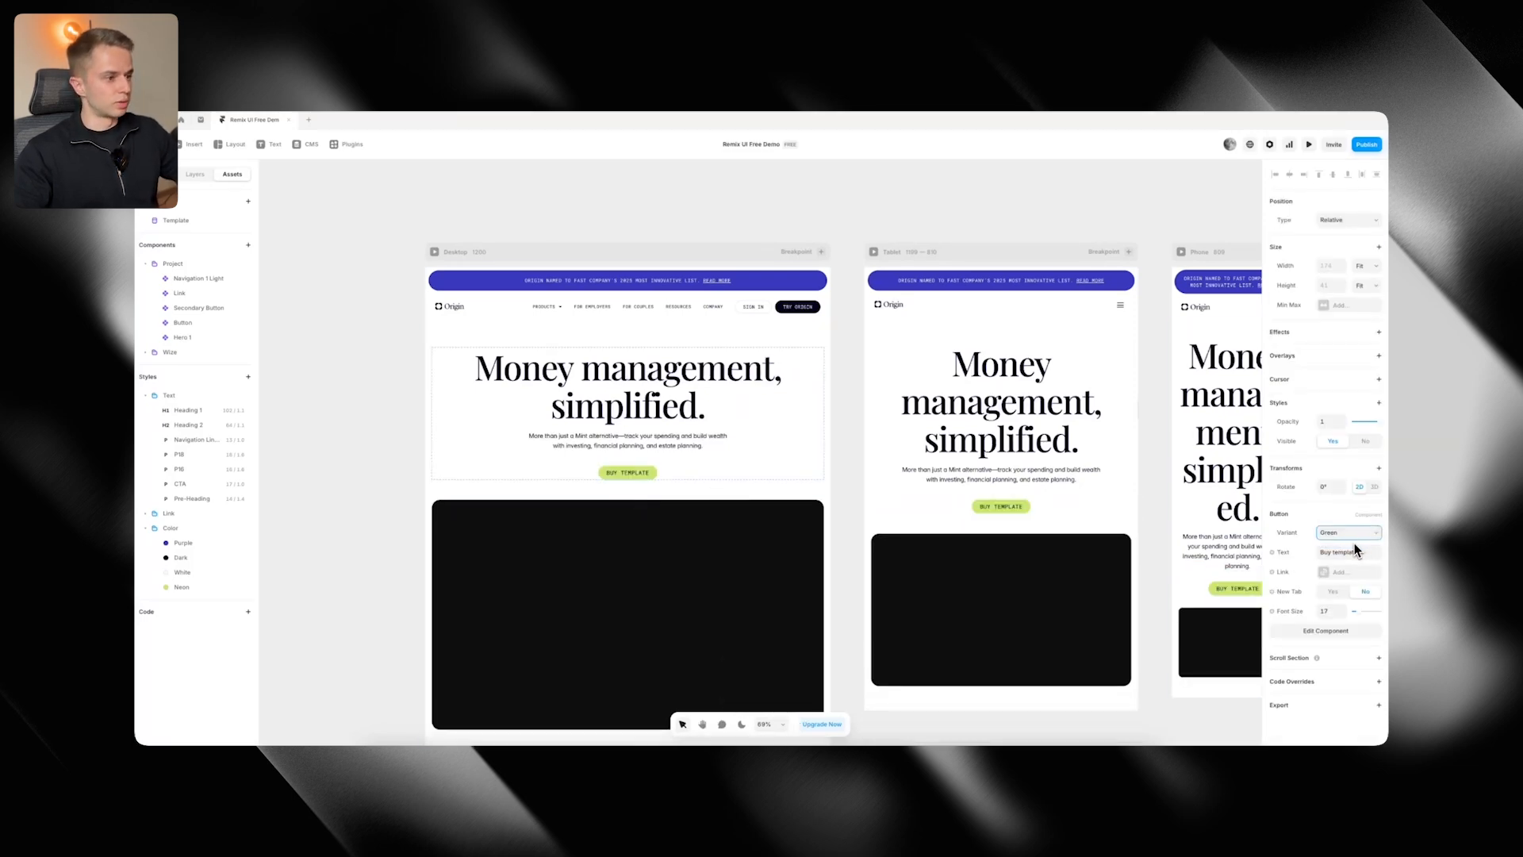
{"action": "key", "text": "super+Tab"}
{"action": "key", "text": "super+Tab"}
{"action": "left_click", "coordinate": [1341, 556]}
{"action": "type", "text": "Try "}
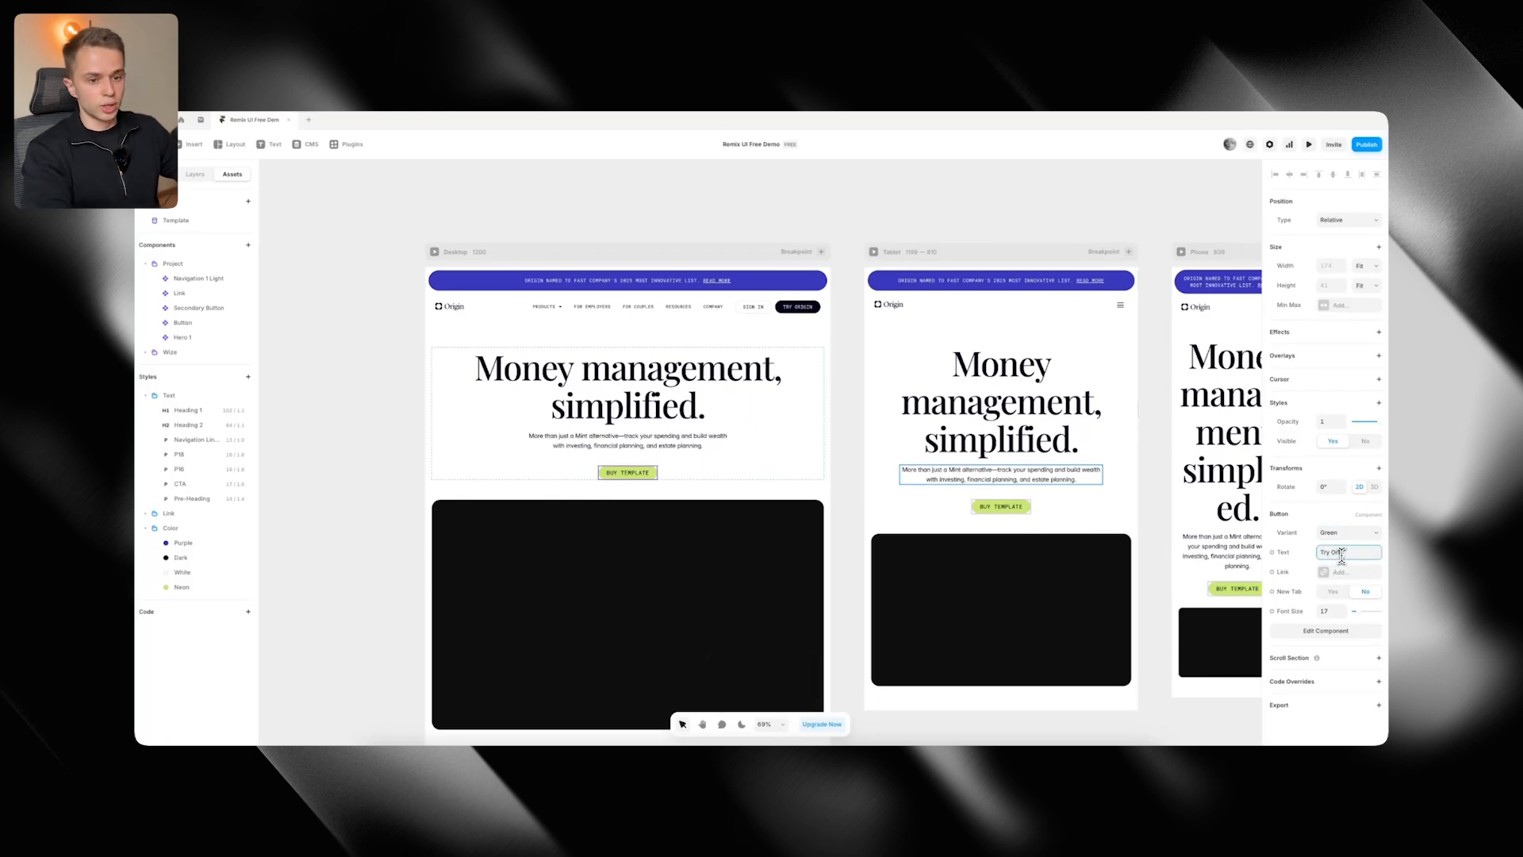
{"action": "type", "text": "Origin for free"}
{"action": "key", "text": "super+Tab"}
{"action": "key", "text": "super+Tab"}
{"action": "left_click", "coordinate": [798, 251]}
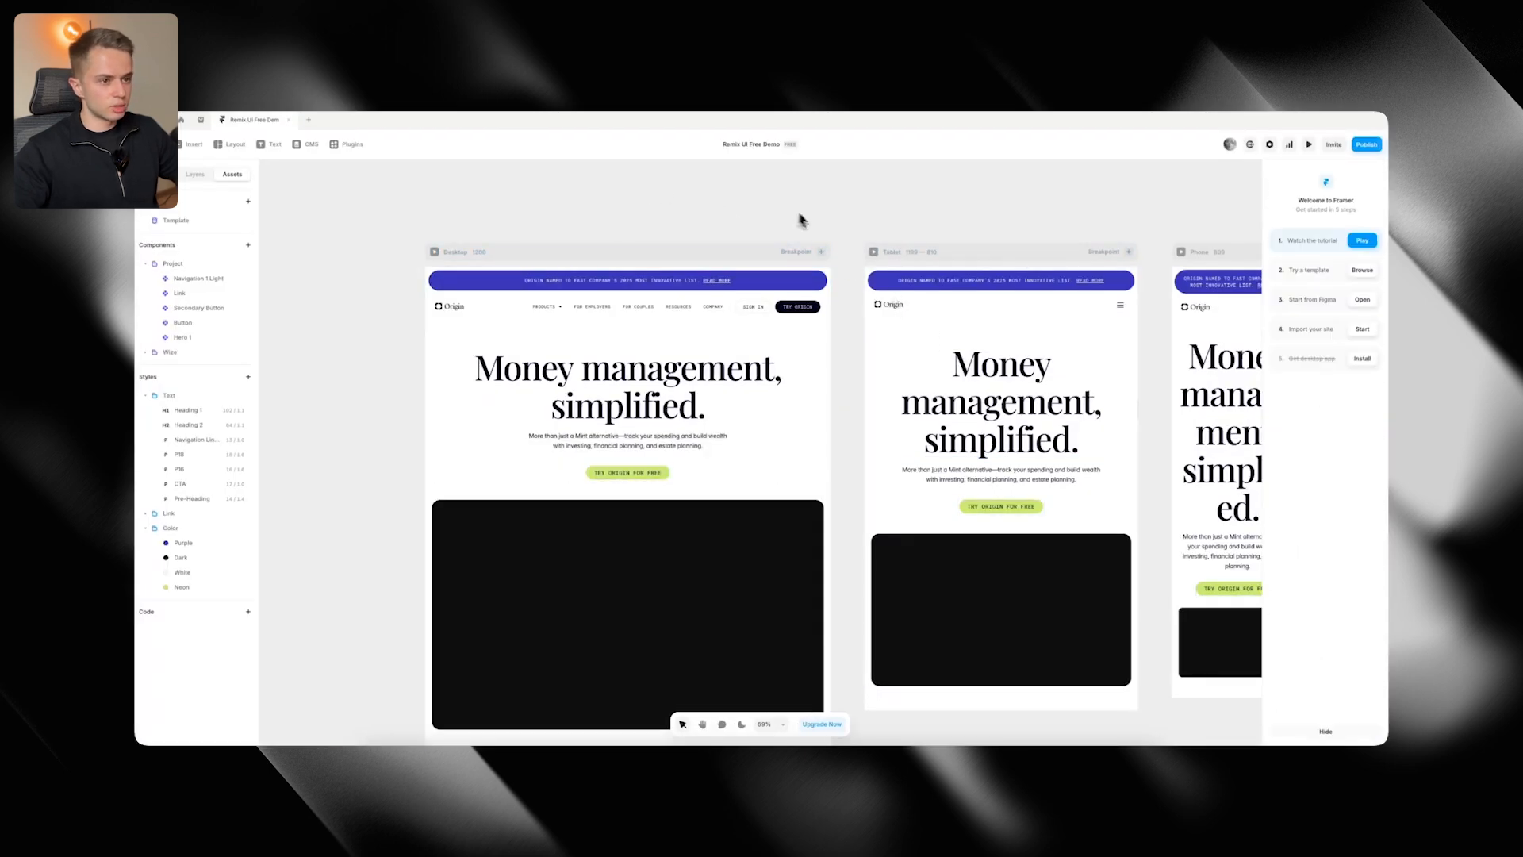
Add breakpoints to the Heading 1 text style and reduce the font size of the smallest breakpoint so the heading fits on Phone
{"action": "scroll", "coordinate": [839, 235], "scroll_direction": "right", "scroll_amount": 2}
{"action": "left_click", "coordinate": [687, 397]}
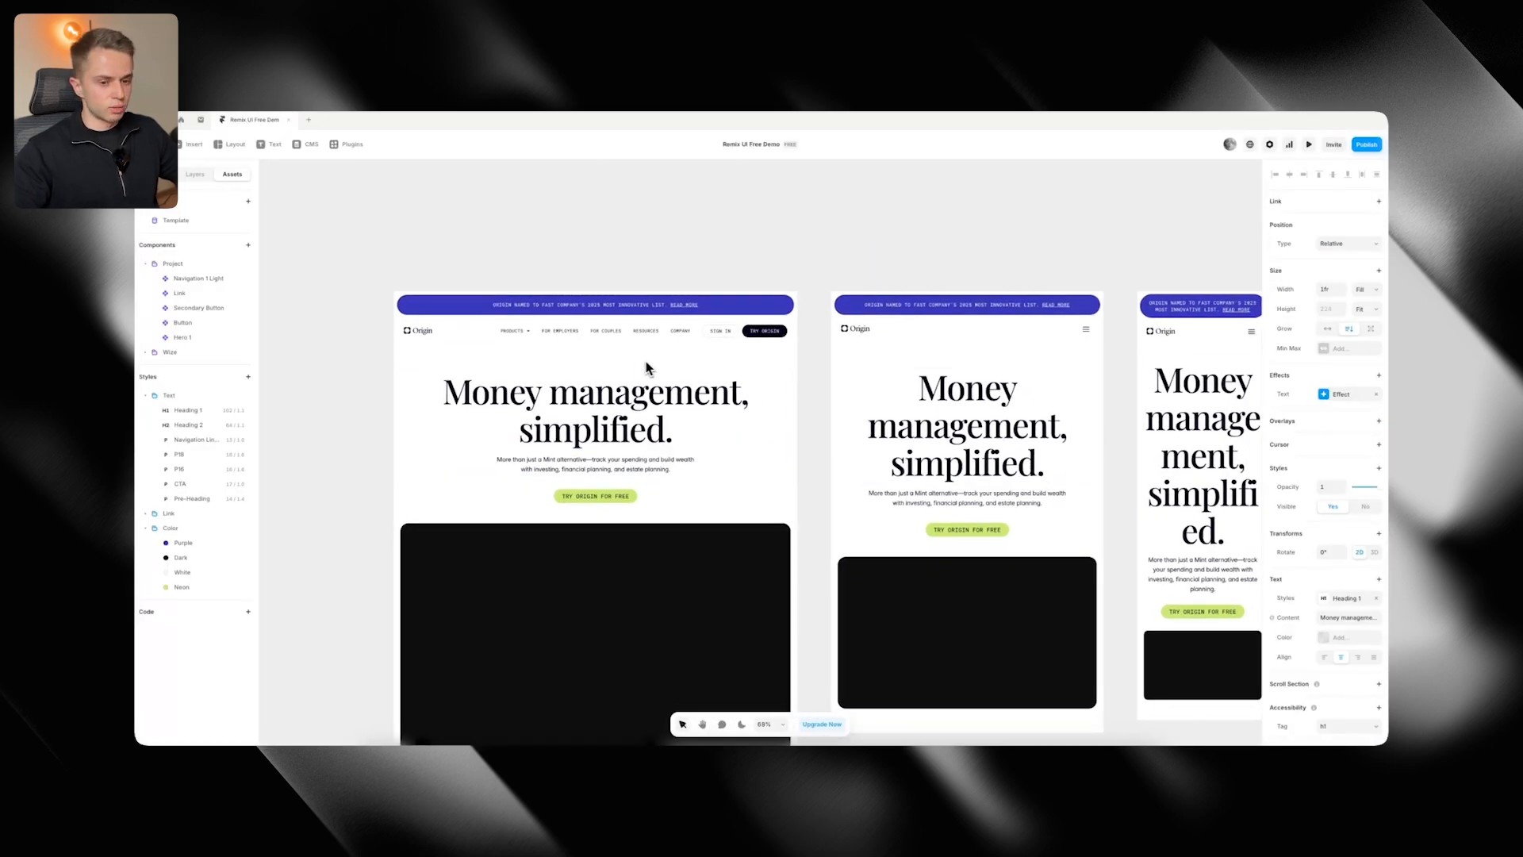
{"action": "left_click", "coordinate": [1347, 600]}
{"action": "left_click", "coordinate": [1238, 611]}
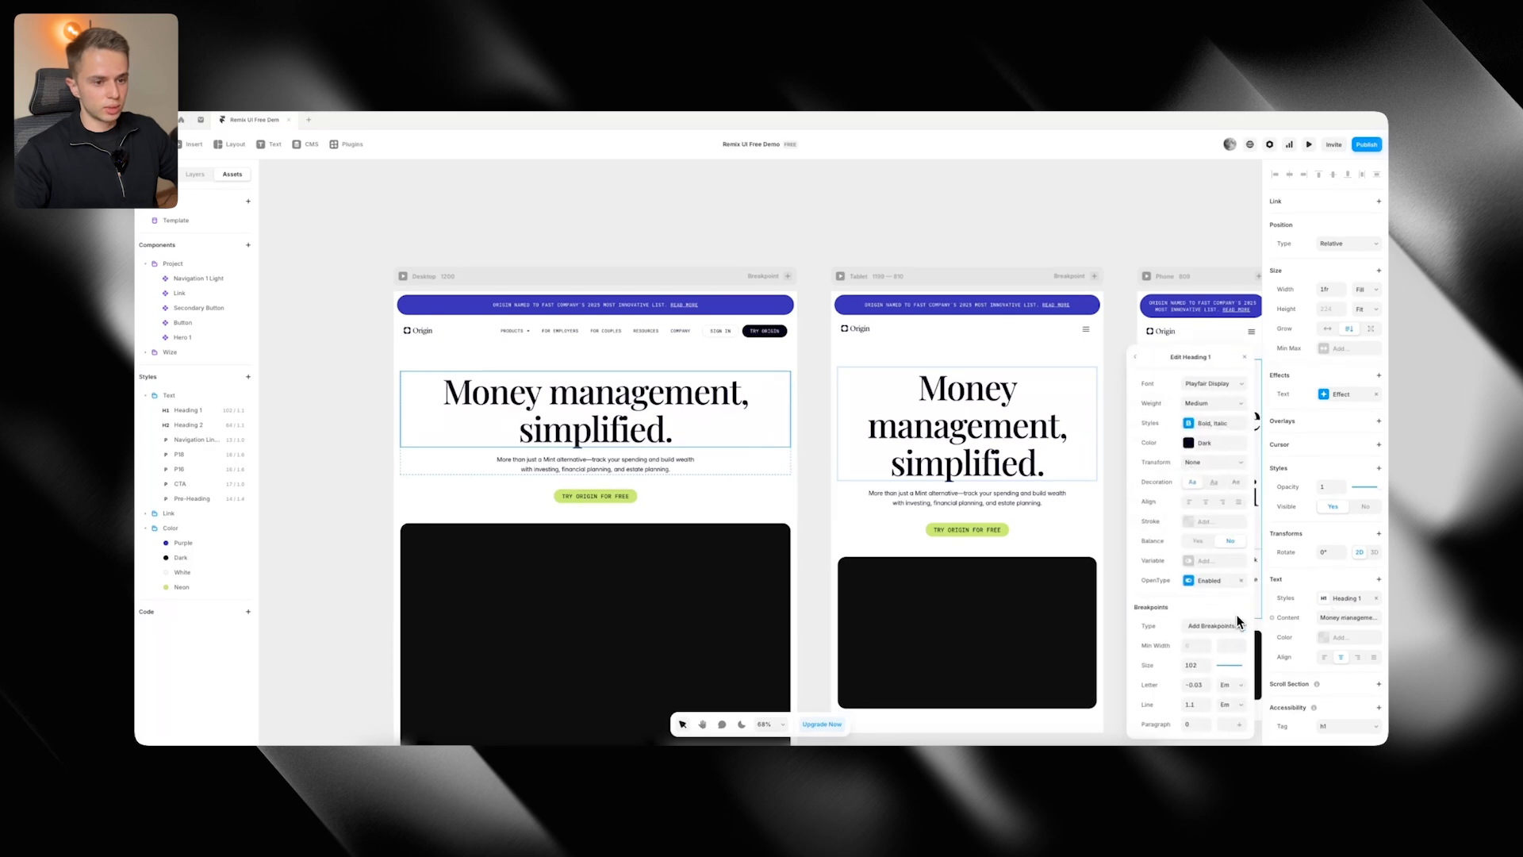
{"action": "left_click", "coordinate": [1214, 627]}
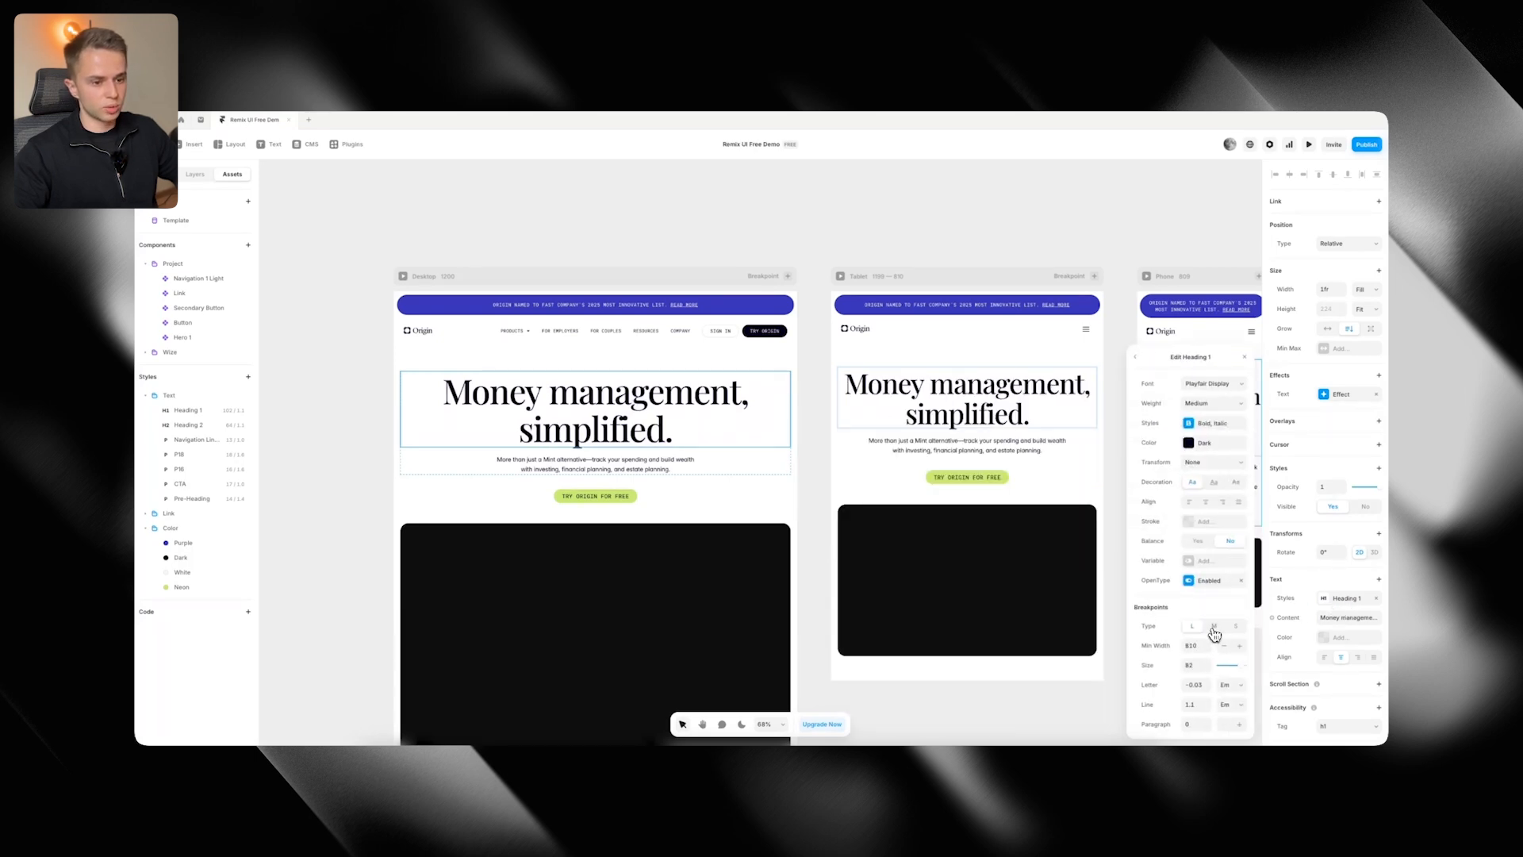
{"action": "scroll", "coordinate": [1037, 463], "scroll_direction": "right", "scroll_amount": 3}
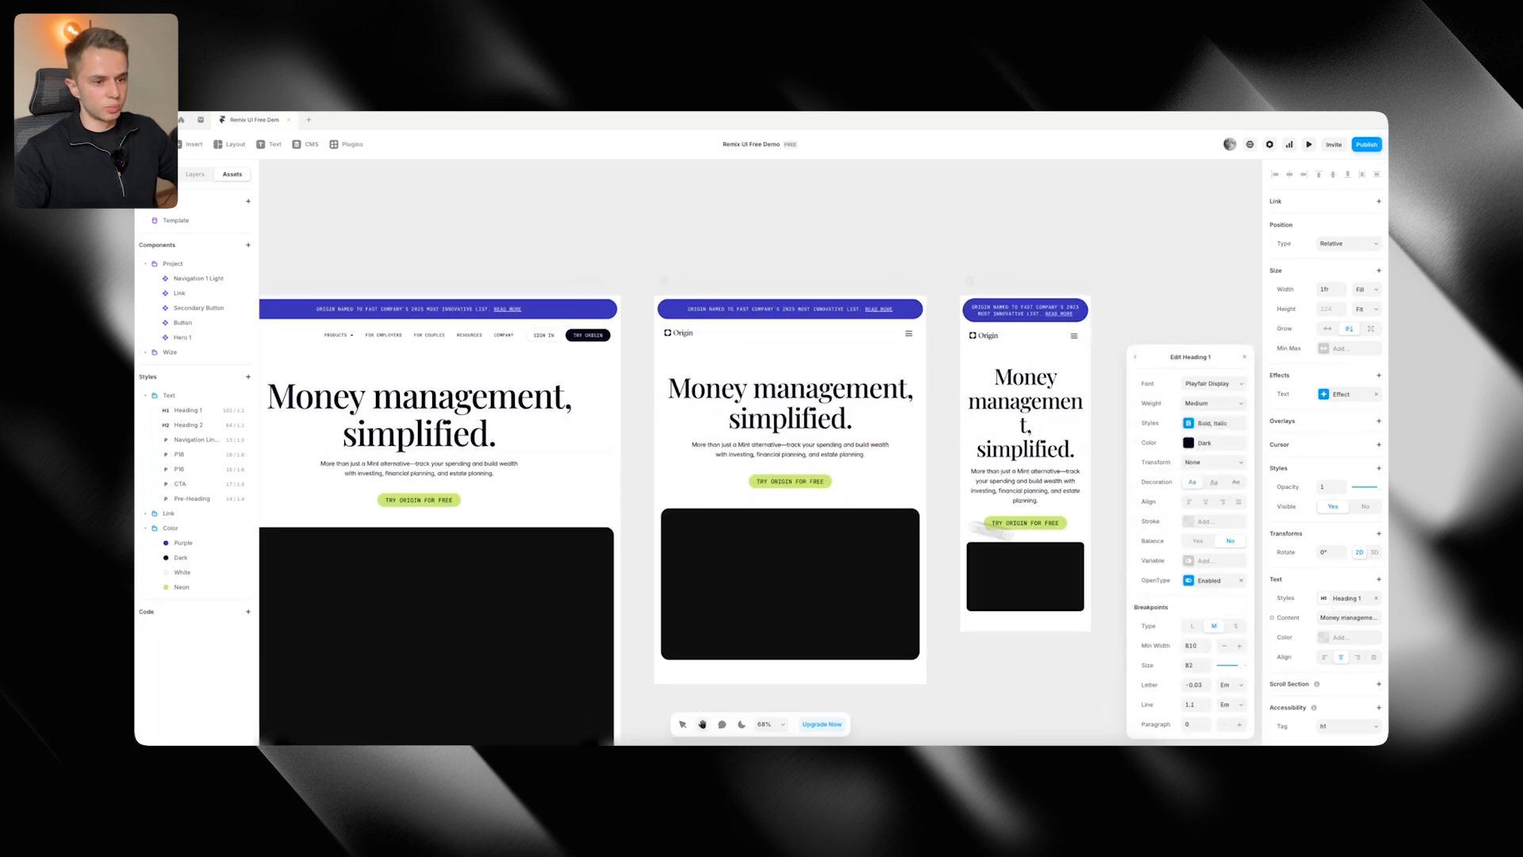
{"action": "left_click", "coordinate": [1240, 627]}
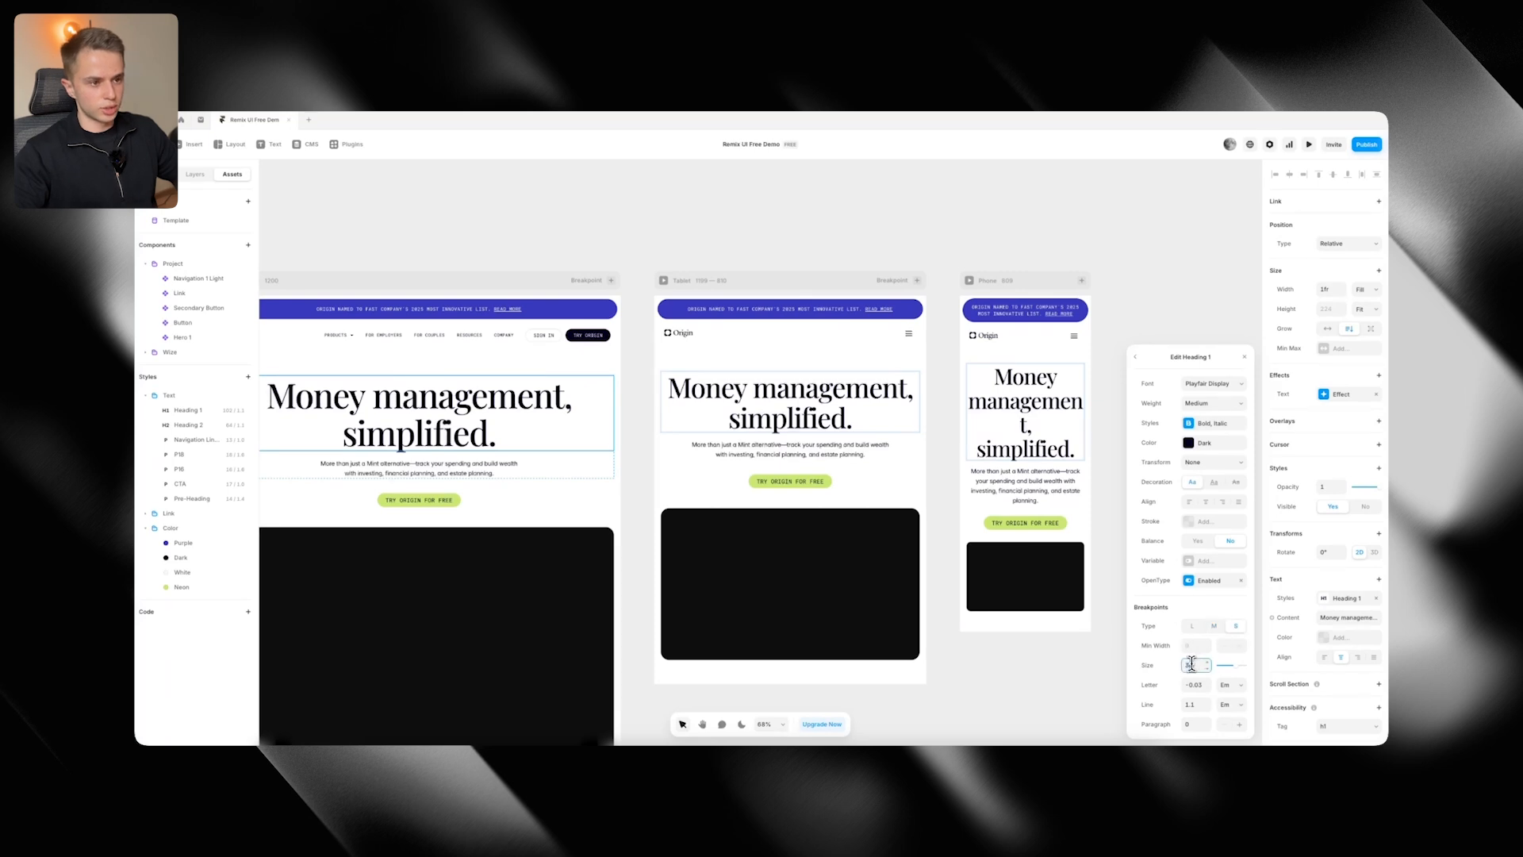
{"action": "key", "text": "Return"}
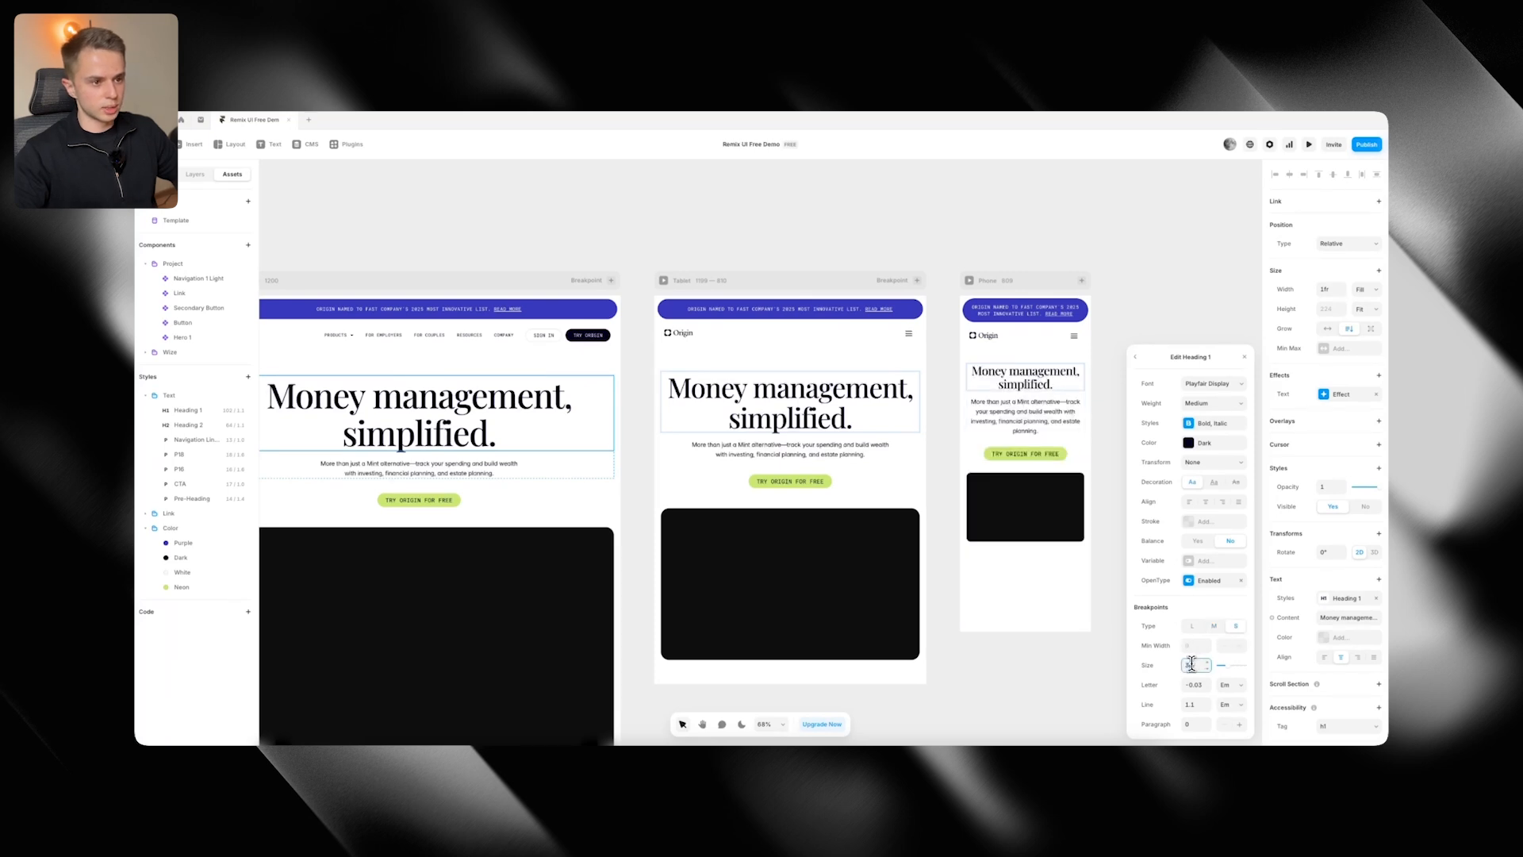
{"action": "left_click", "coordinate": [1136, 245]}
{"action": "scroll", "coordinate": [1146, 283], "scroll_direction": "down", "scroll_amount": 2}
{"action": "scroll", "coordinate": [555, 230], "scroll_direction": "left", "scroll_amount": 1}
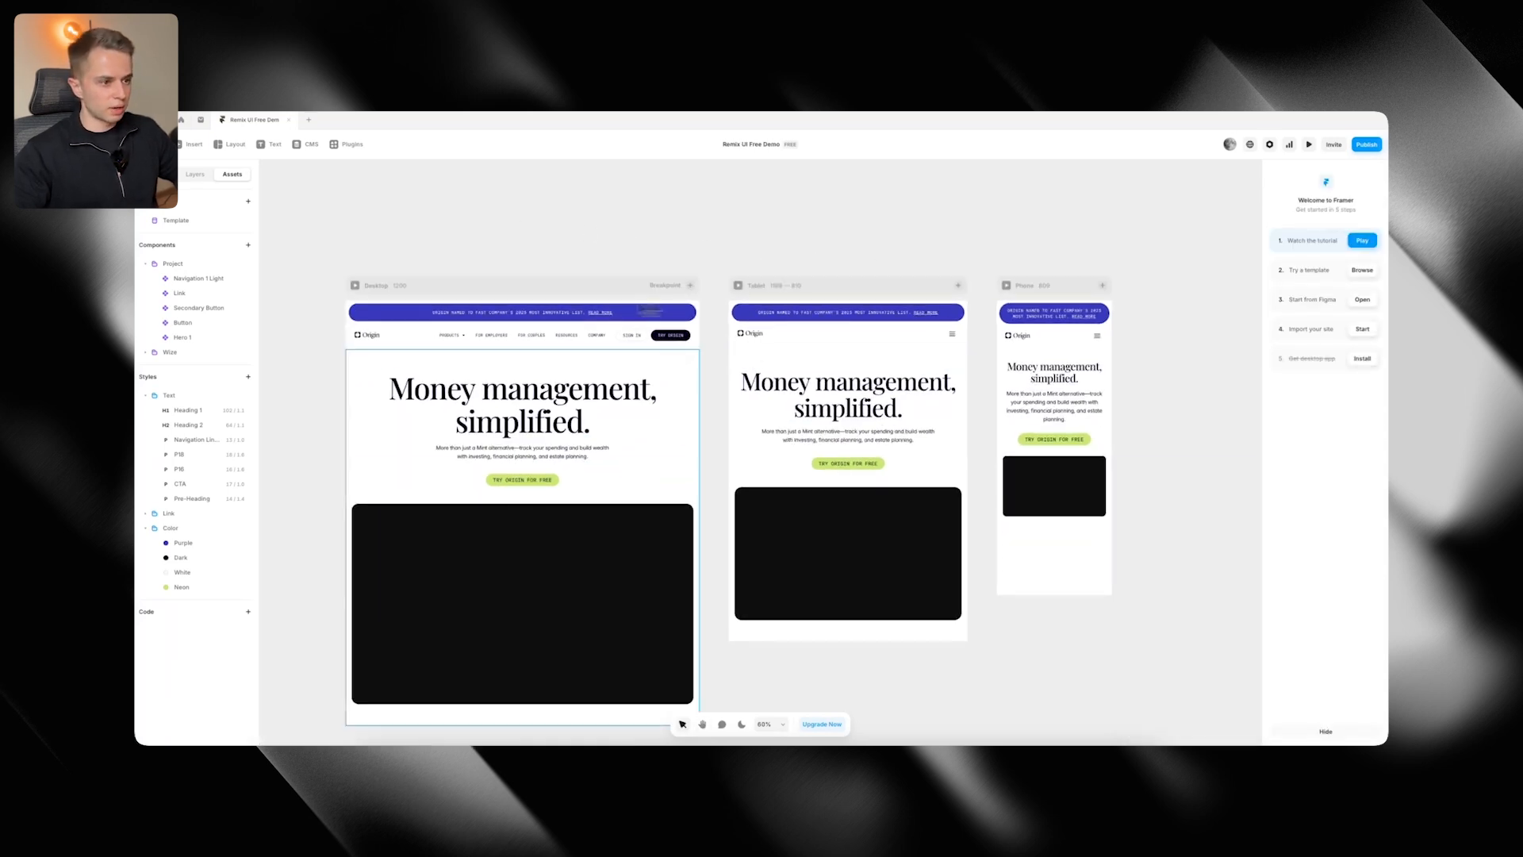
Preview the page from the Desktop breakpoint and check how the hero loads
{"action": "left_click", "coordinate": [527, 283]}
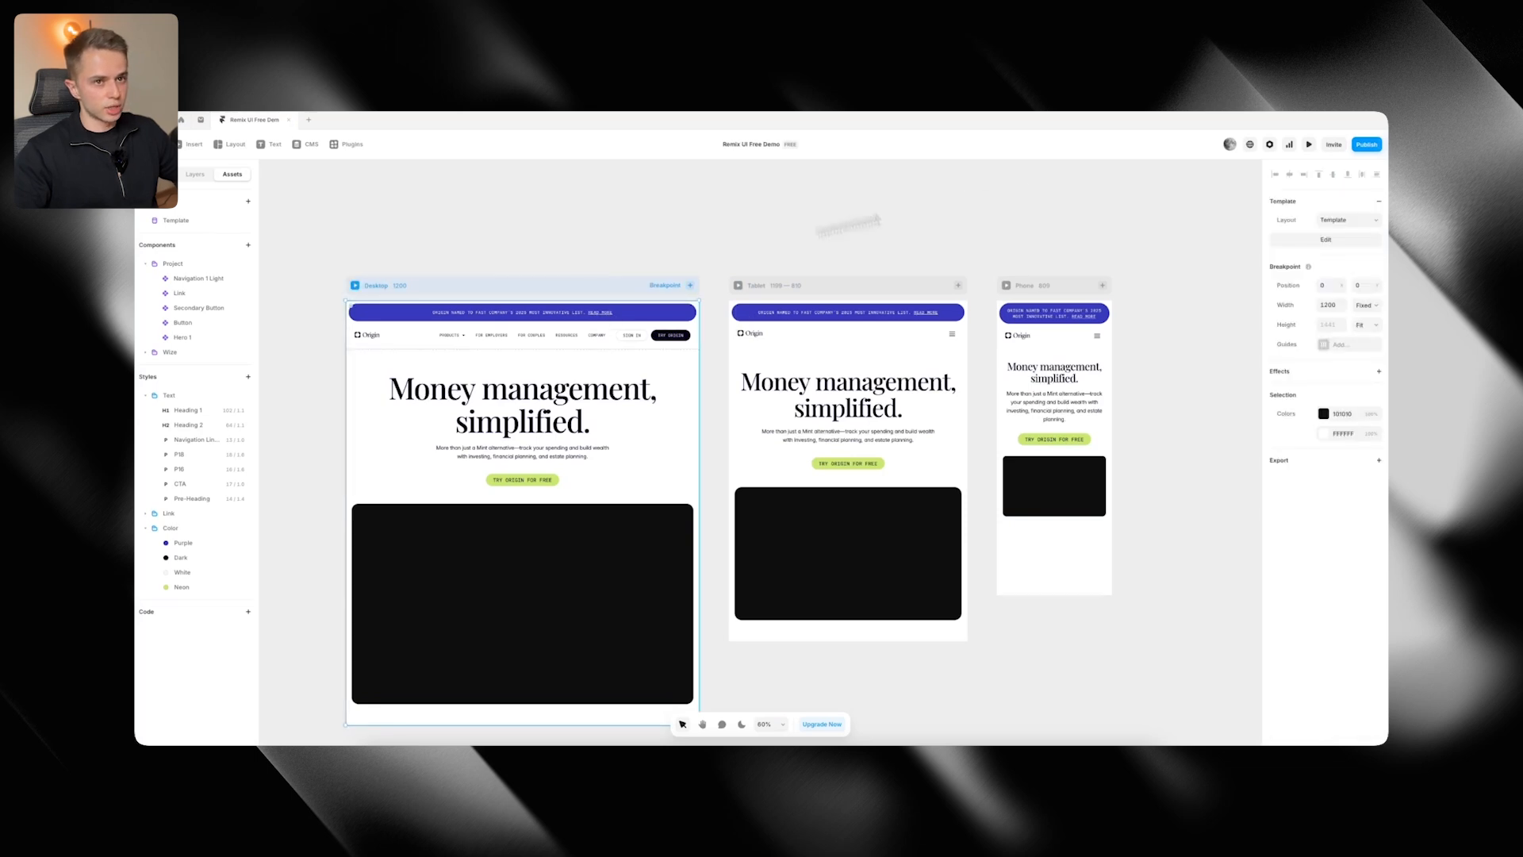
{"action": "left_click", "coordinate": [1309, 145]}
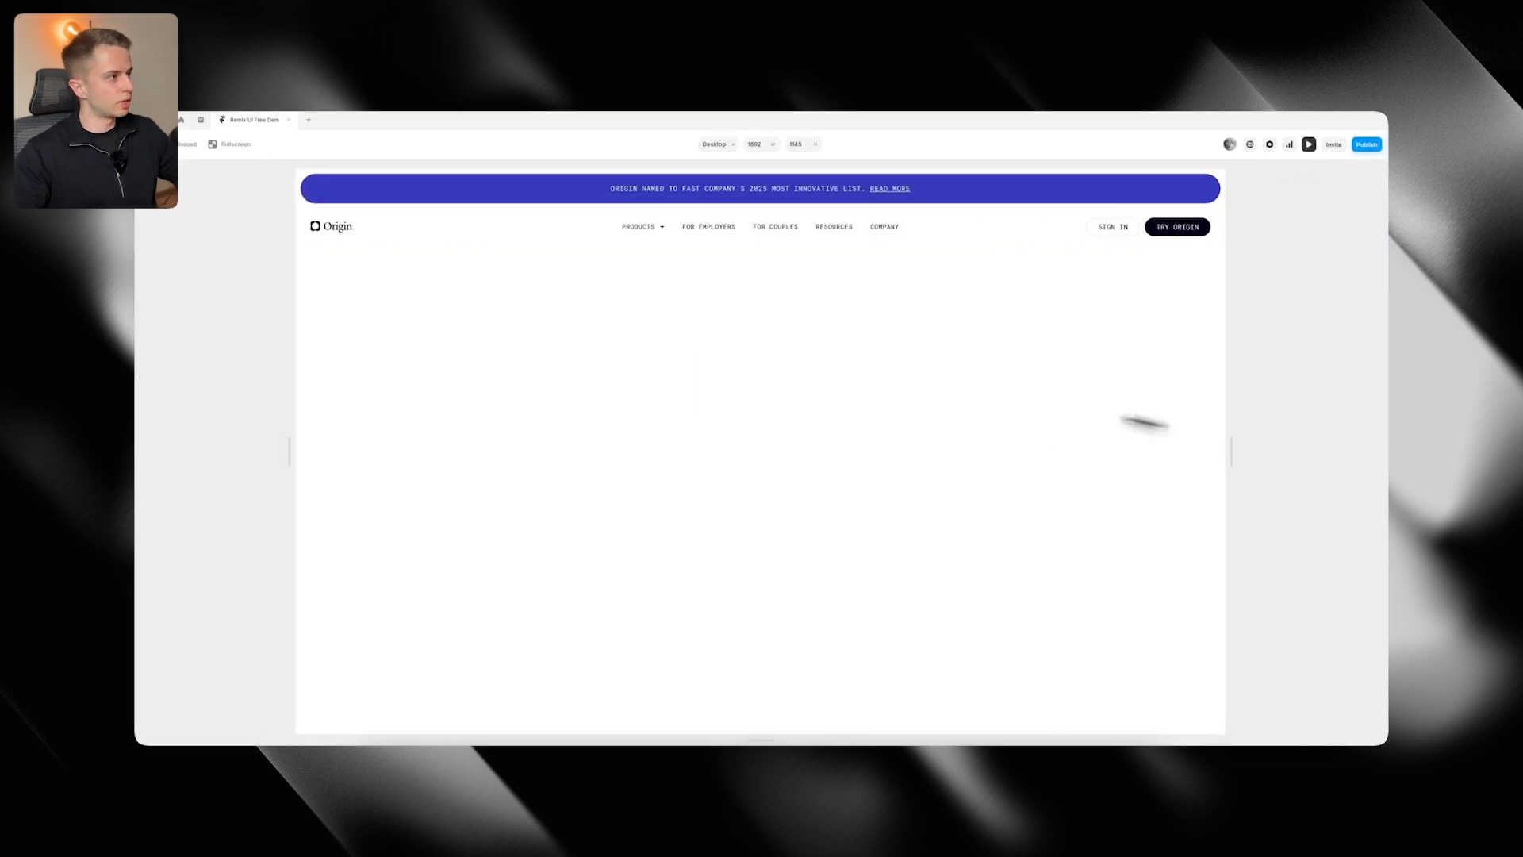
{"action": "left_click", "coordinate": [150, 144]}
Select the hero's Container layer on the Desktop breakpoint and collapse its contents
{"action": "left_click", "coordinate": [513, 408]}
{"action": "left_click", "coordinate": [200, 178]}
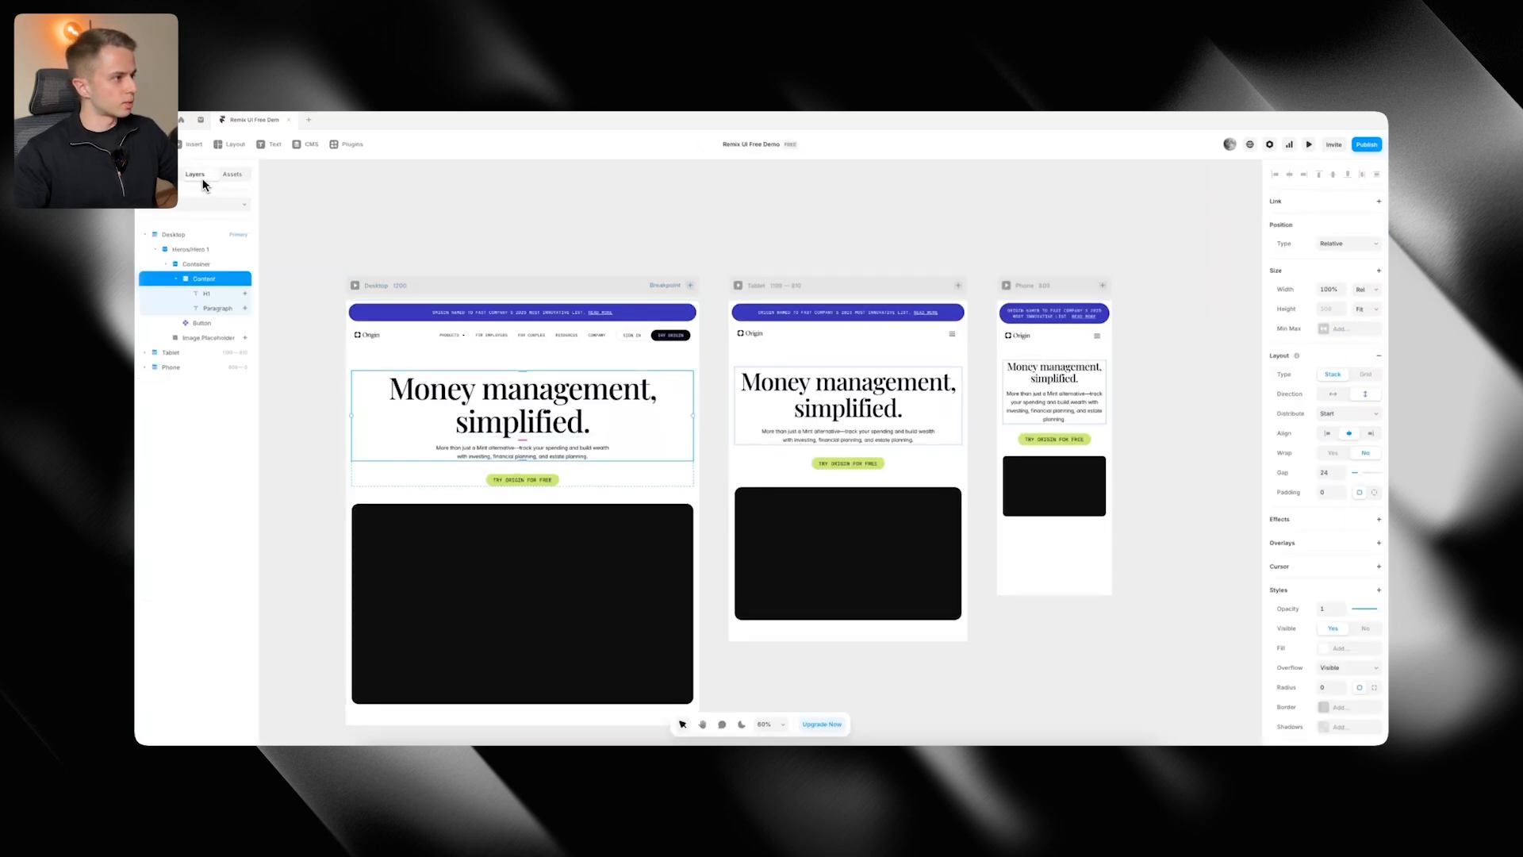
{"action": "left_click_drag", "start_coordinate": [384, 222], "coordinate": [500, 211]}
{"action": "left_click", "coordinate": [178, 265]}
{"action": "left_click", "coordinate": [164, 265]}
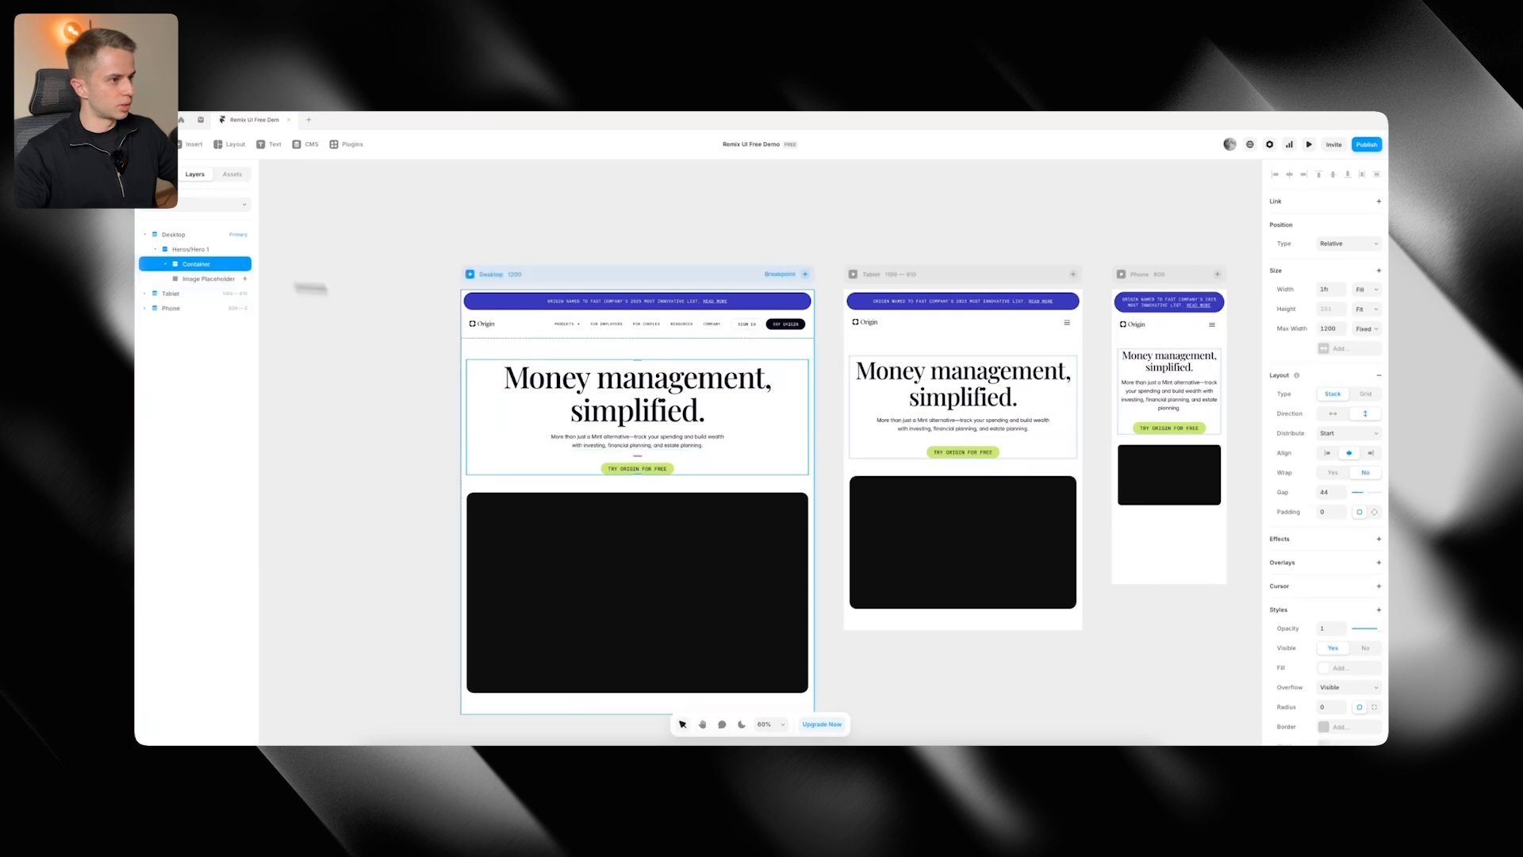
Preview the page, widen it to about 1632 px and reload it to check the hero's appear animations, then return to the canvas
{"action": "left_click", "coordinate": [1308, 145]}
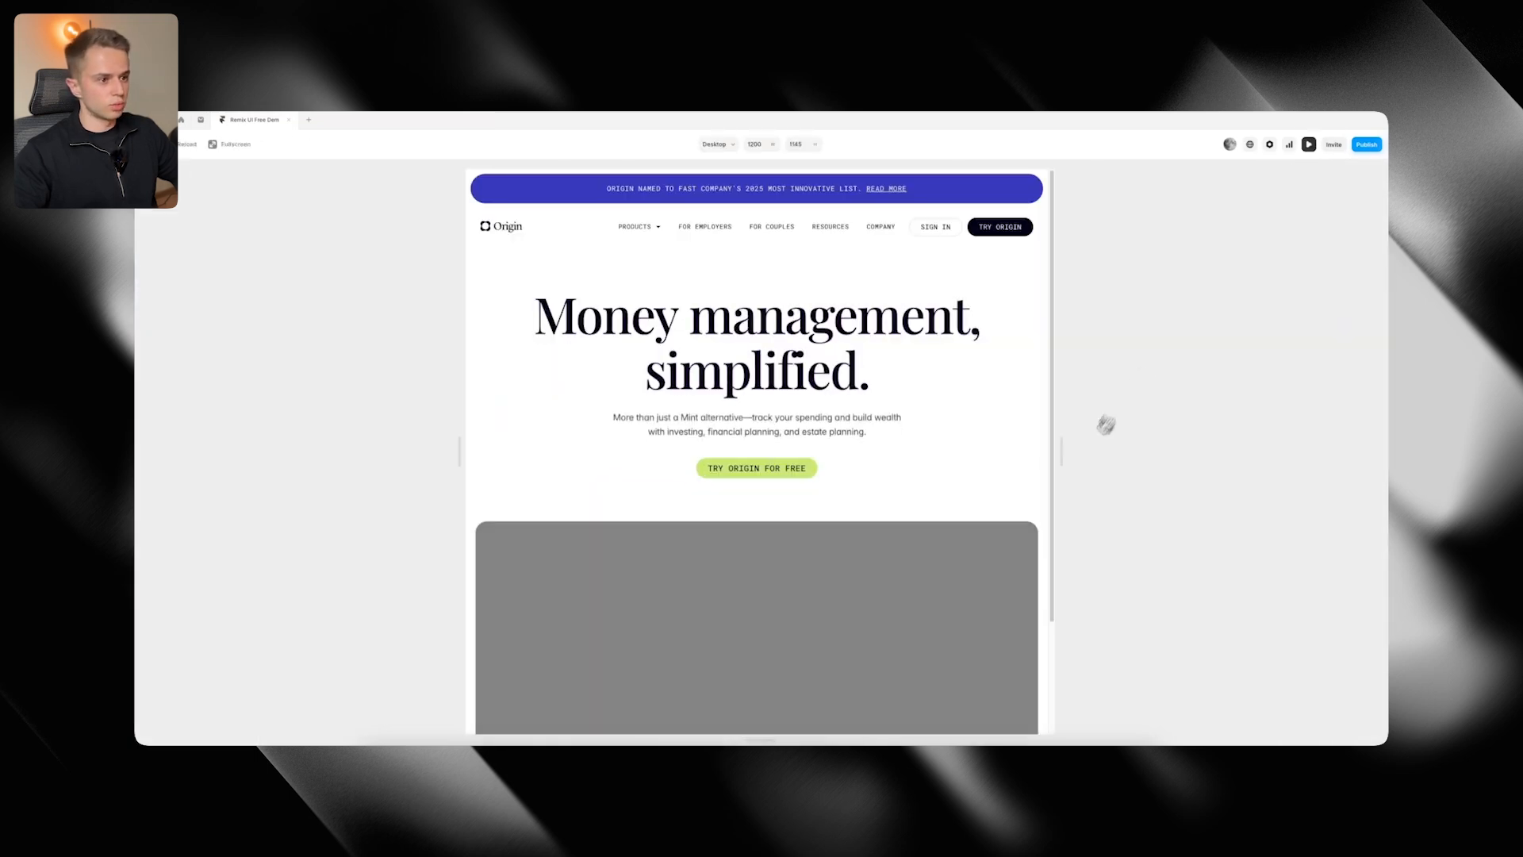
{"action": "left_click_drag", "start_coordinate": [1063, 450], "coordinate": [1163, 446]}
{"action": "left_click", "coordinate": [196, 146]}
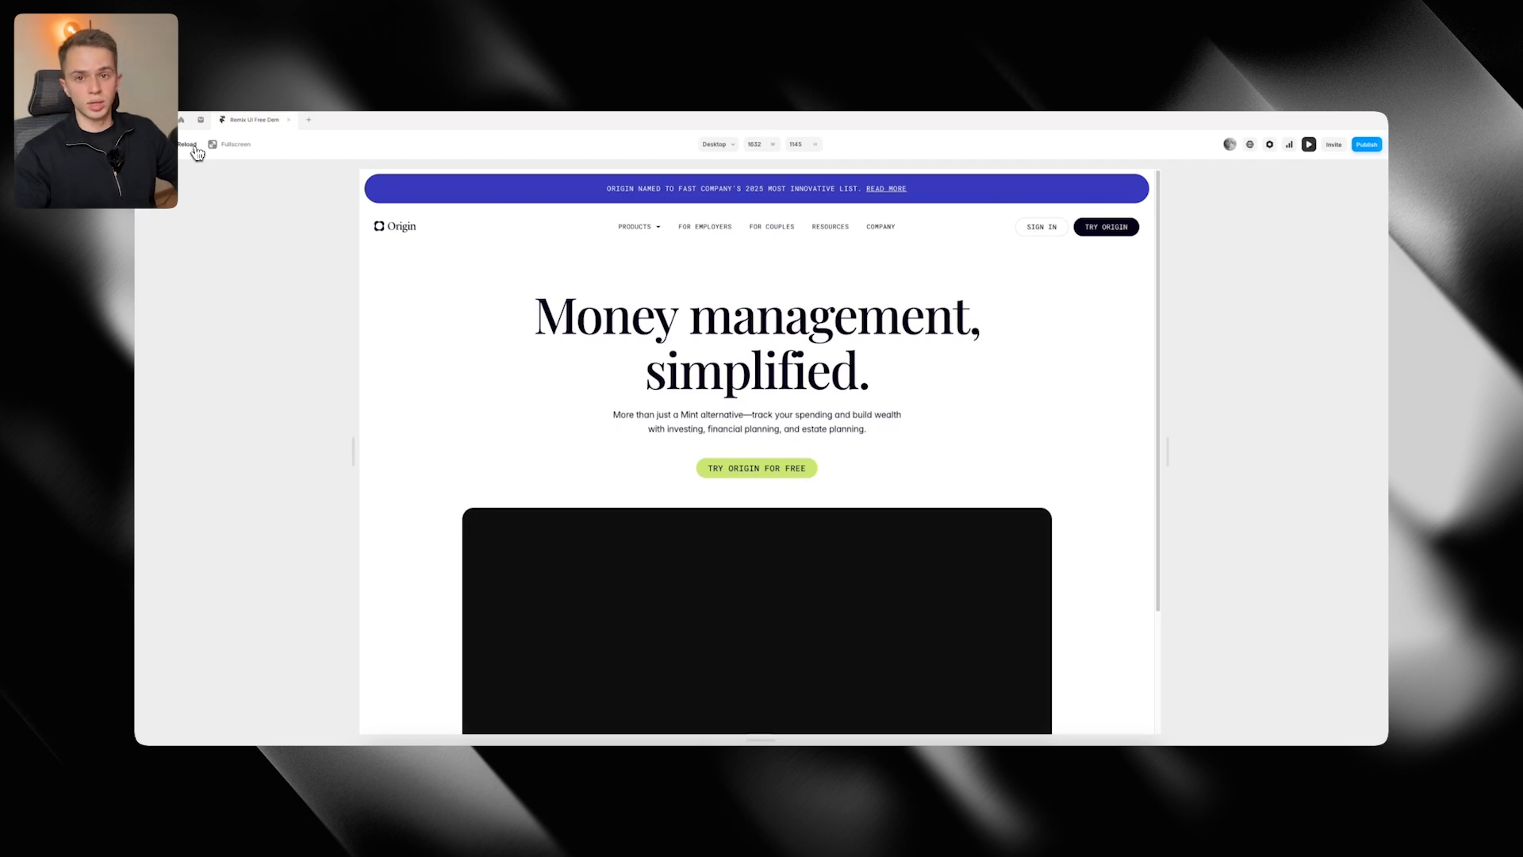
{"action": "left_click", "coordinate": [194, 147]}
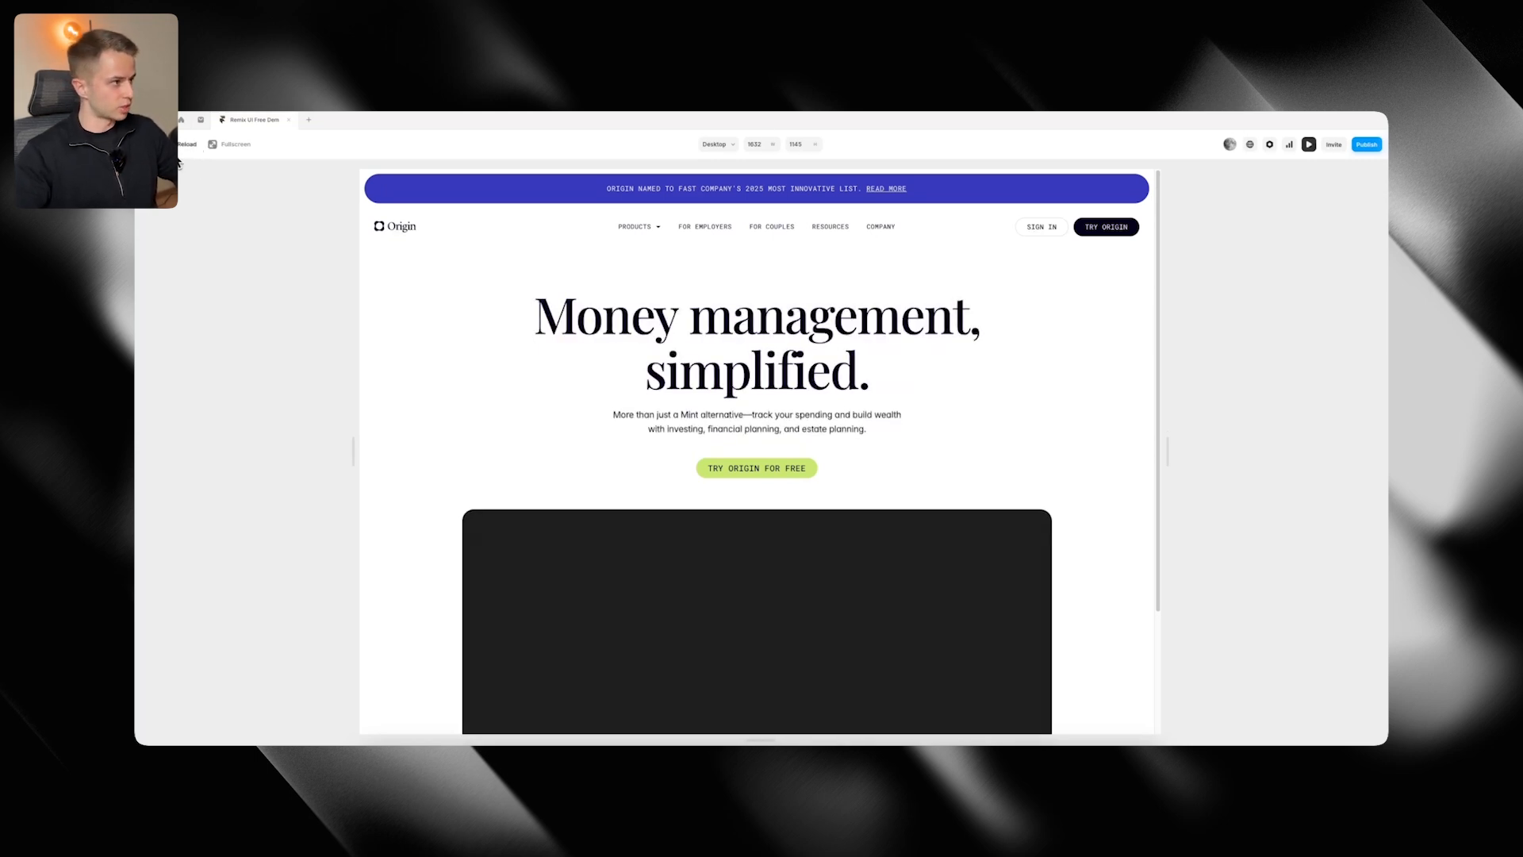
{"action": "key", "text": "Escape"}
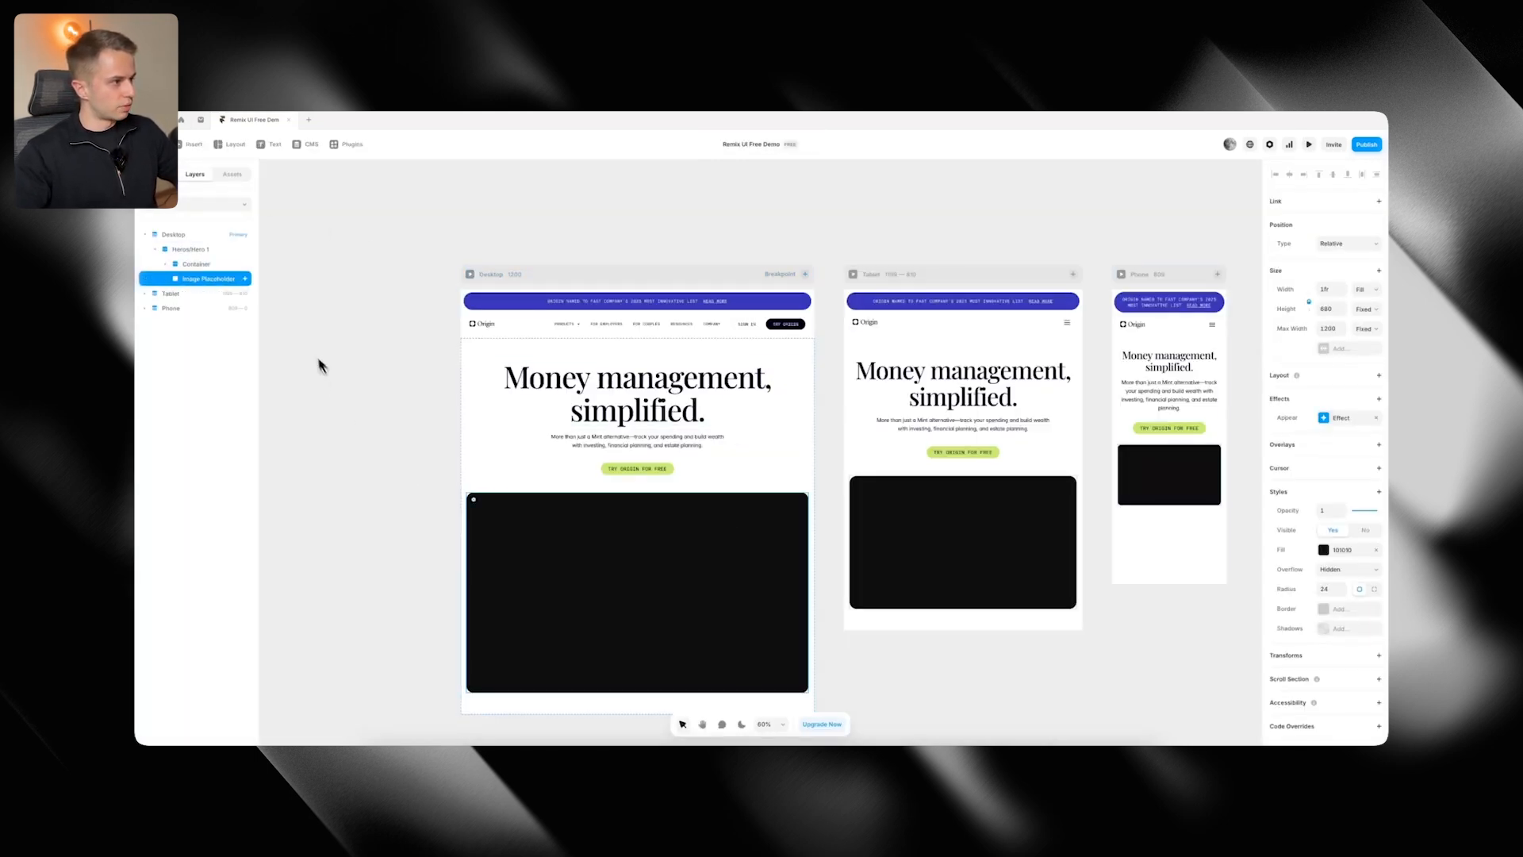
Try to set the hero section's left and right padding to 0
{"action": "left_click", "coordinate": [452, 516]}
{"action": "left_click", "coordinate": [465, 521]}
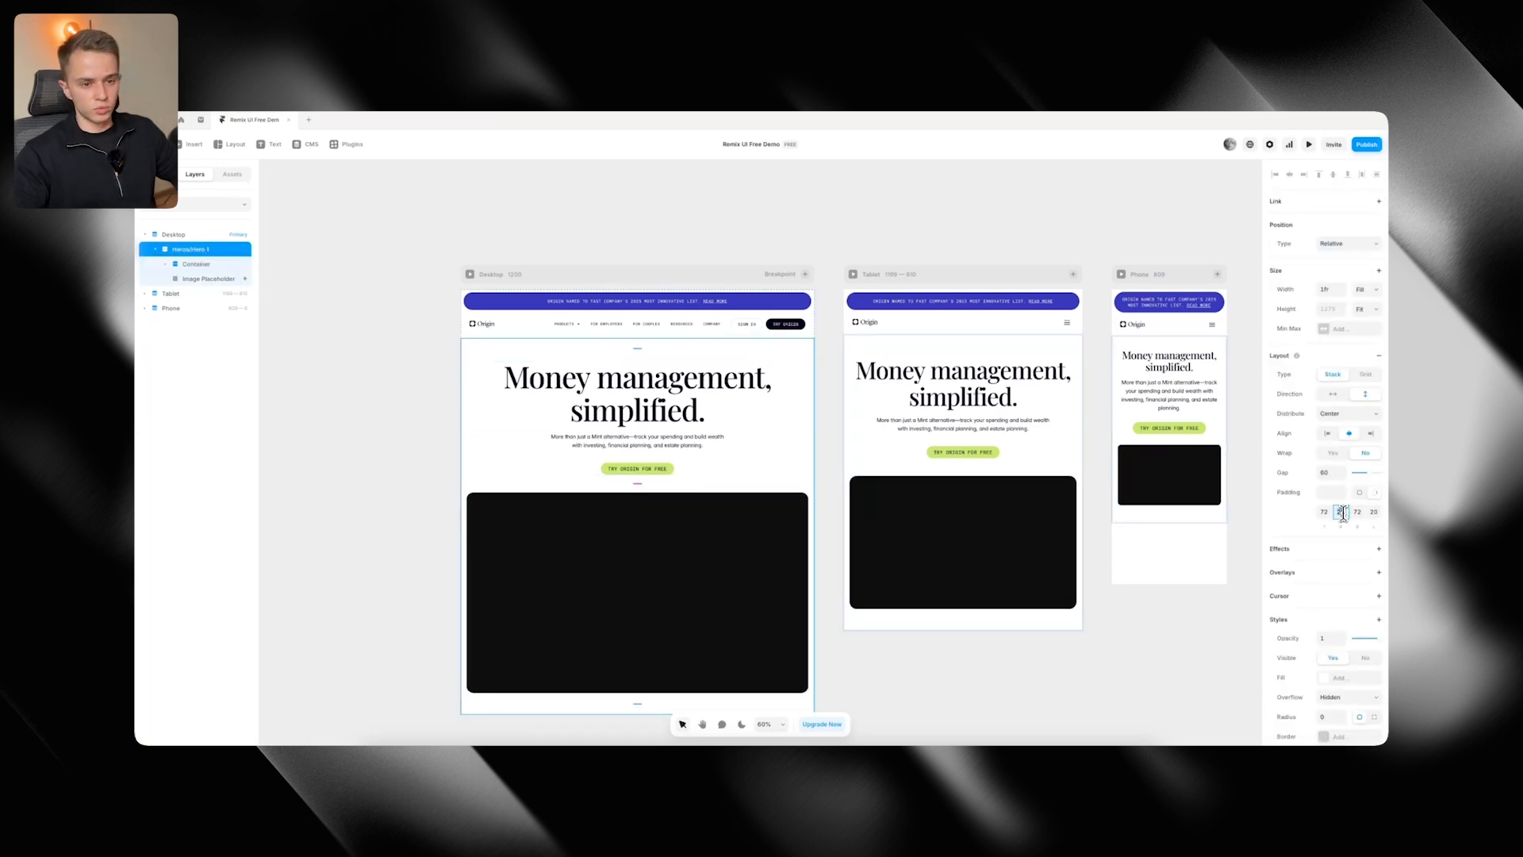
{"action": "key", "text": "Tab"}
{"action": "type", "text": "0"}
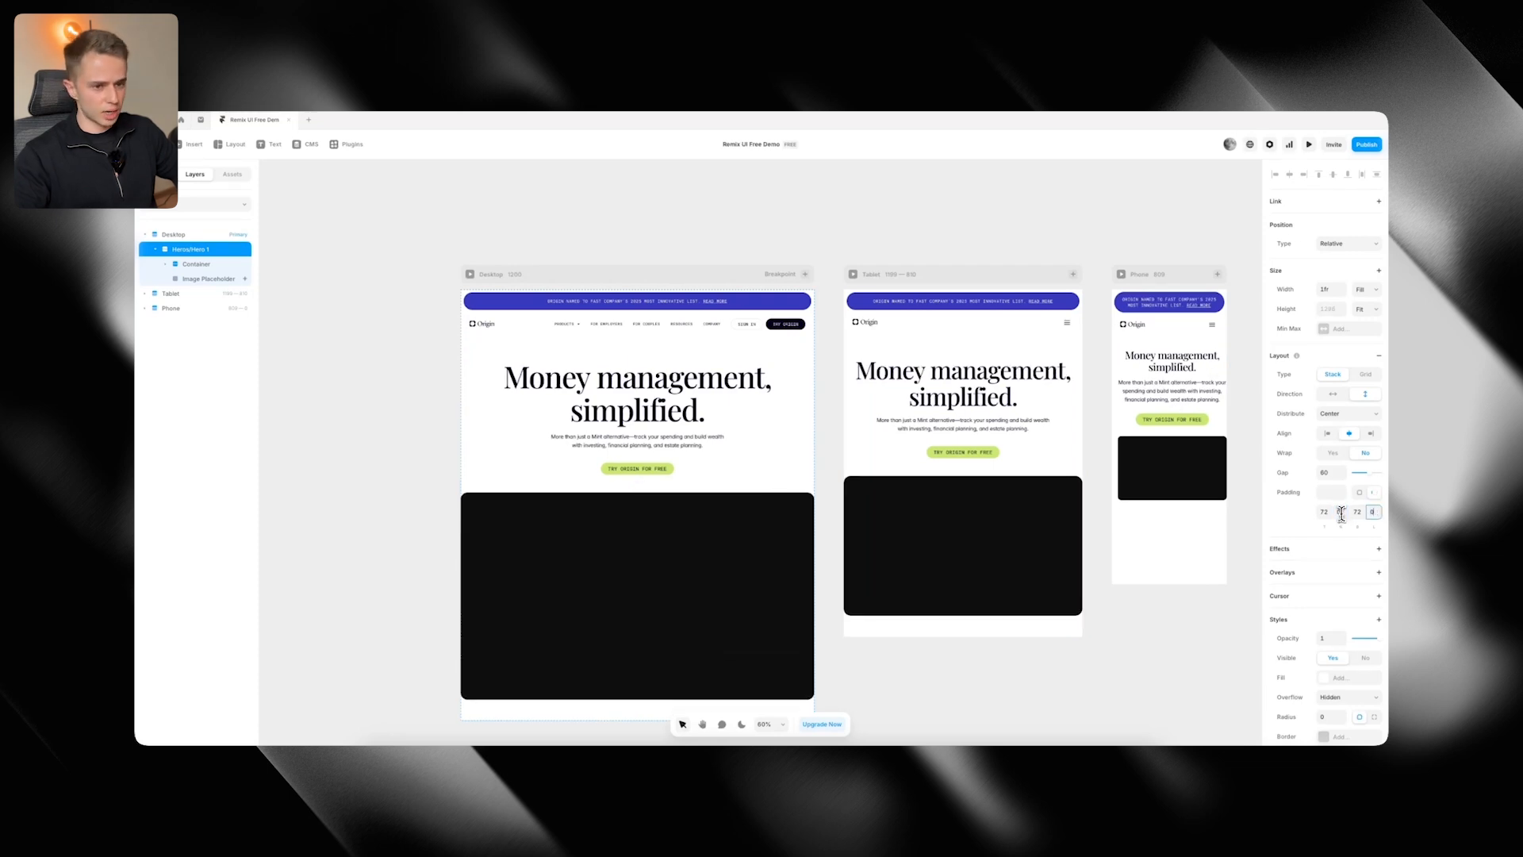
{"action": "key", "text": "super+z"}
{"action": "left_click", "coordinate": [877, 221]}
Move the Image Placeholder out of the hero section to directly below it on the Desktop page and set its corner radius to 0
{"action": "left_click", "coordinate": [615, 555]}
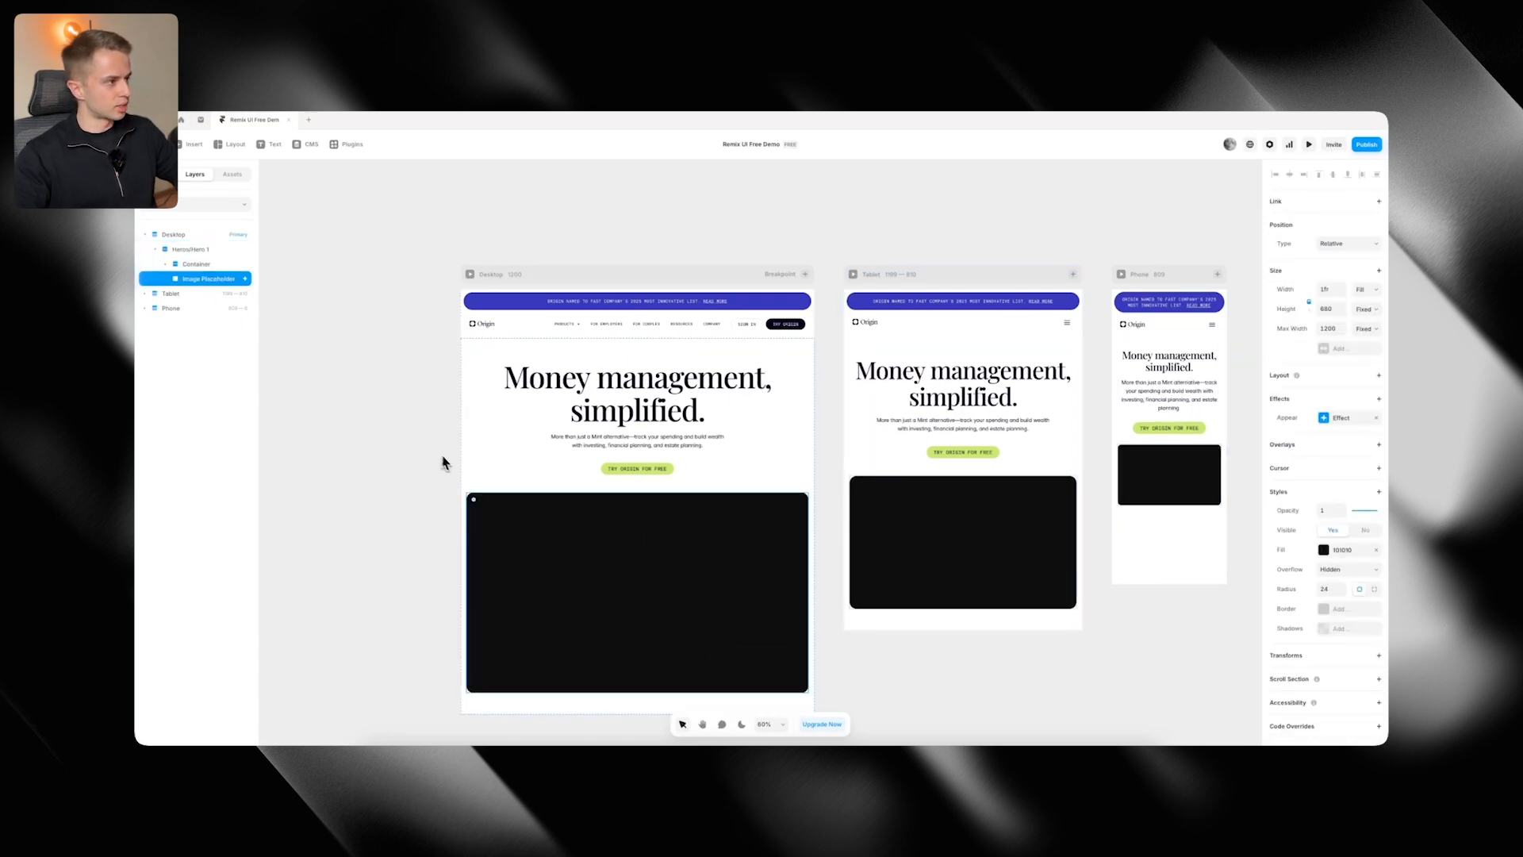
{"action": "key", "text": "super+x"}
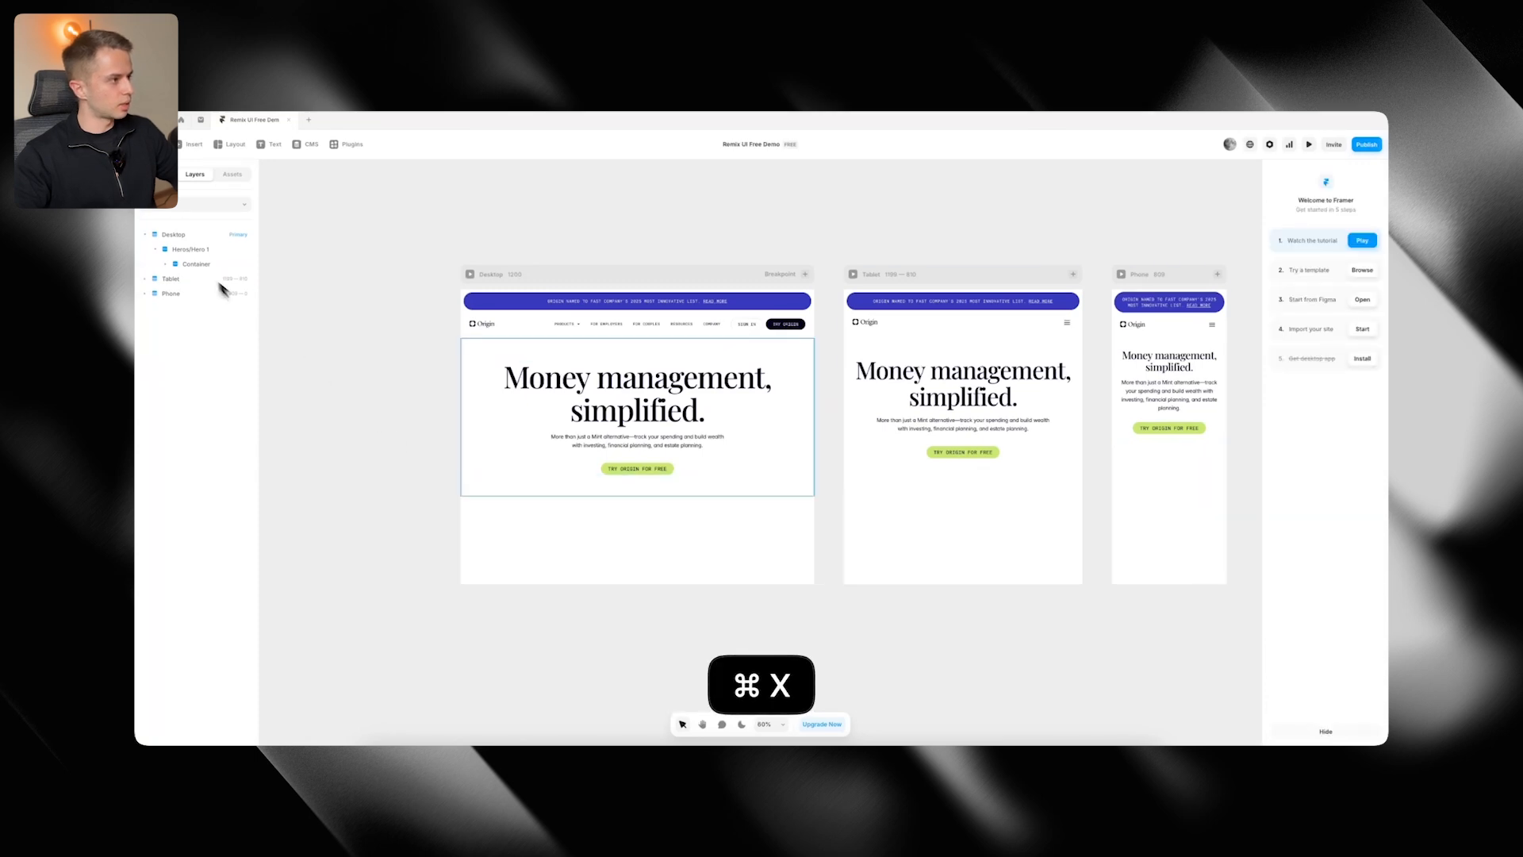
{"action": "left_click", "coordinate": [182, 252]}
{"action": "key", "text": "super+v"}
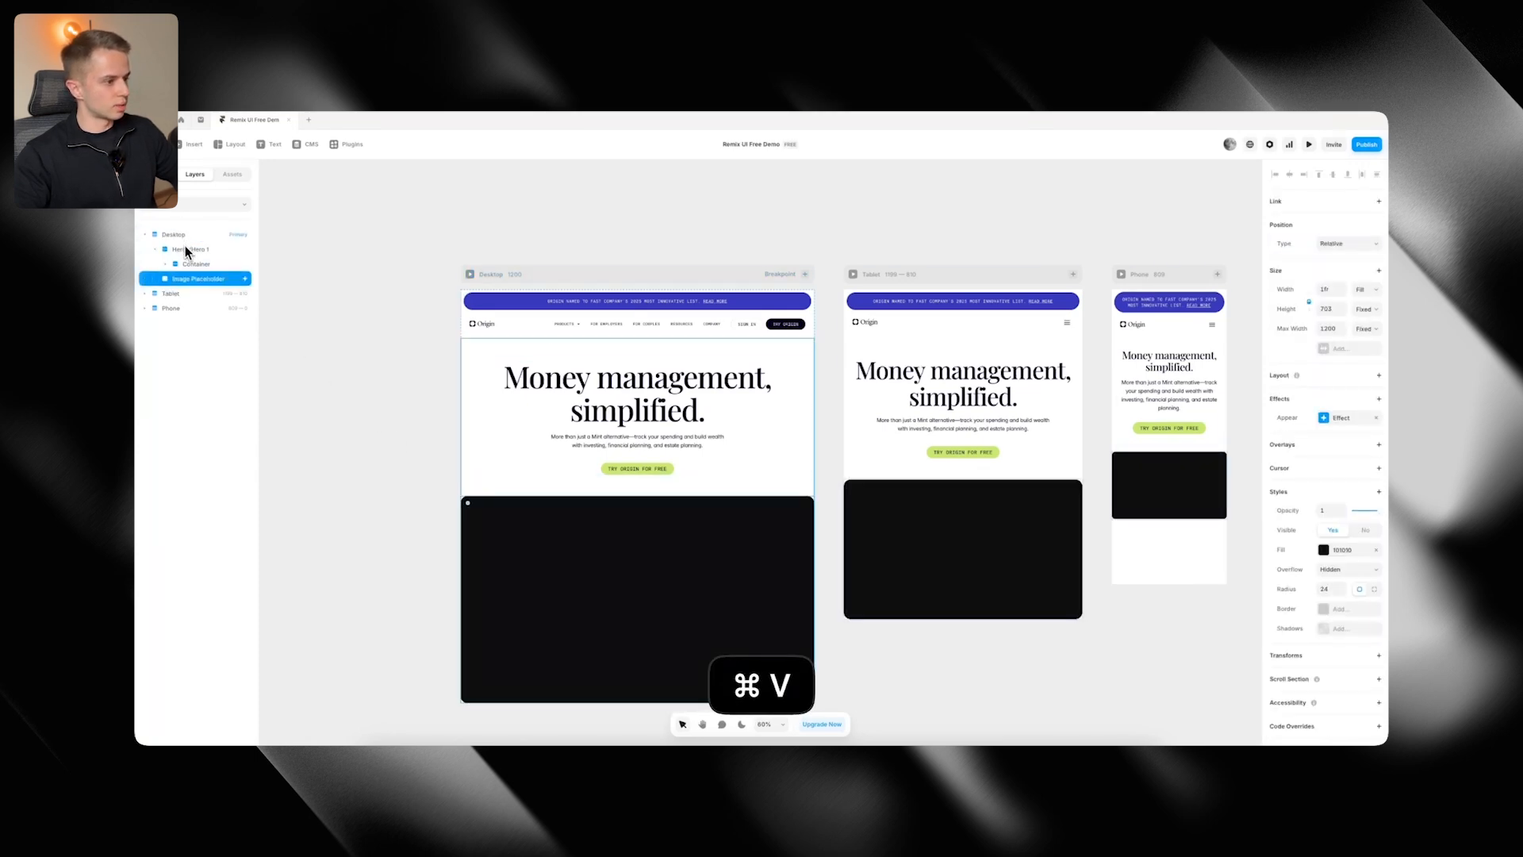
{"action": "left_click", "coordinate": [1333, 590]}
{"action": "key", "text": "Return"}
{"action": "scroll", "coordinate": [918, 616], "scroll_direction": "down", "scroll_amount": 2}
{"action": "left_click", "coordinate": [911, 634]}
Switch to the Origin website in Chrome and try to open the hero video through Video Downloader Professional
{"action": "key", "text": "super+Tab"}
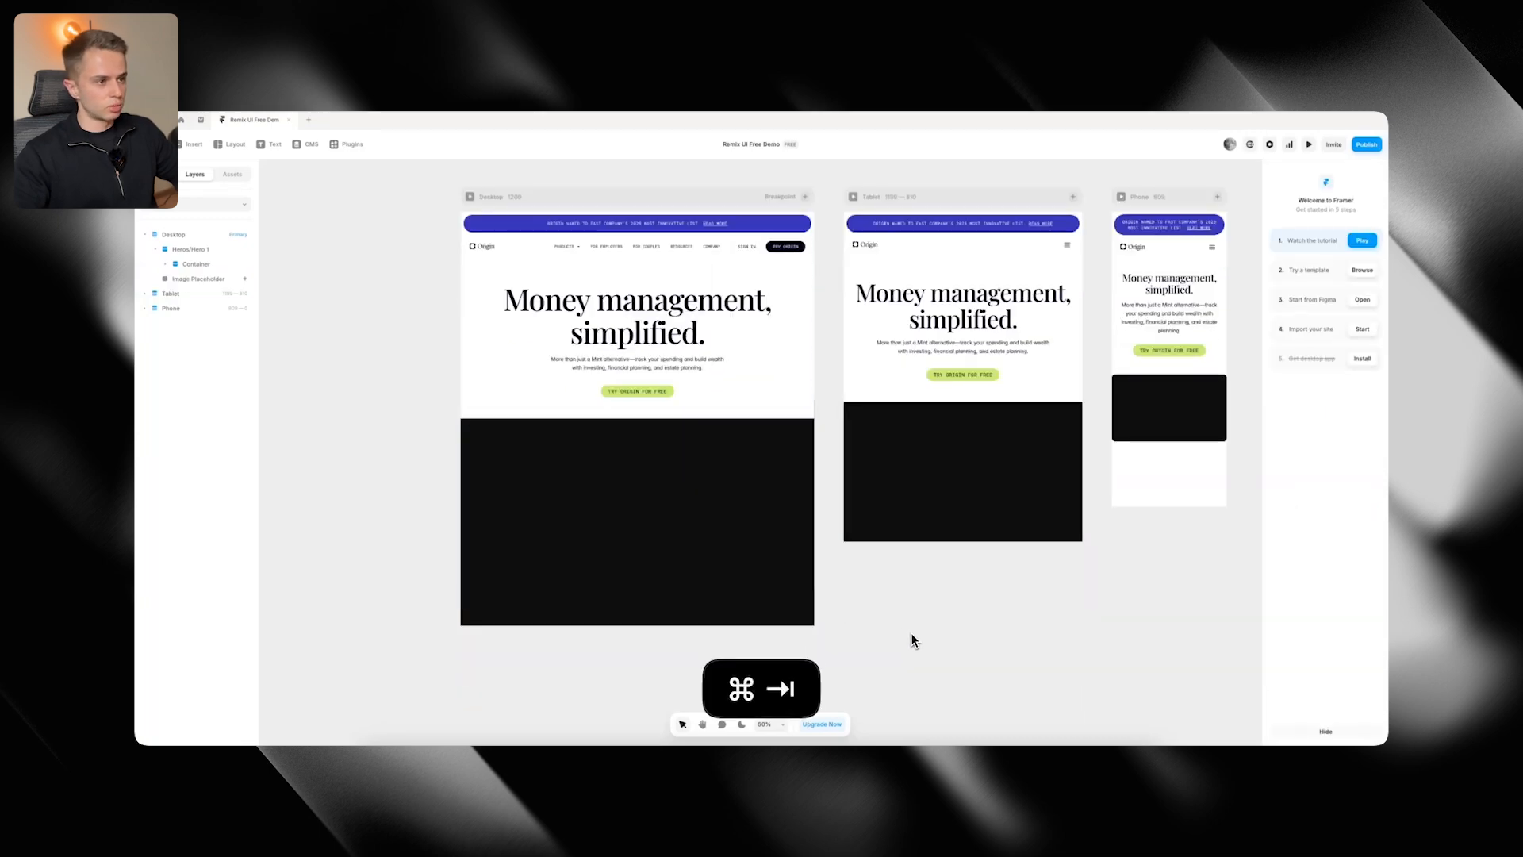
{"action": "scroll", "coordinate": [855, 484], "scroll_direction": "down", "scroll_amount": 5}
{"action": "right_click", "coordinate": [854, 454]}
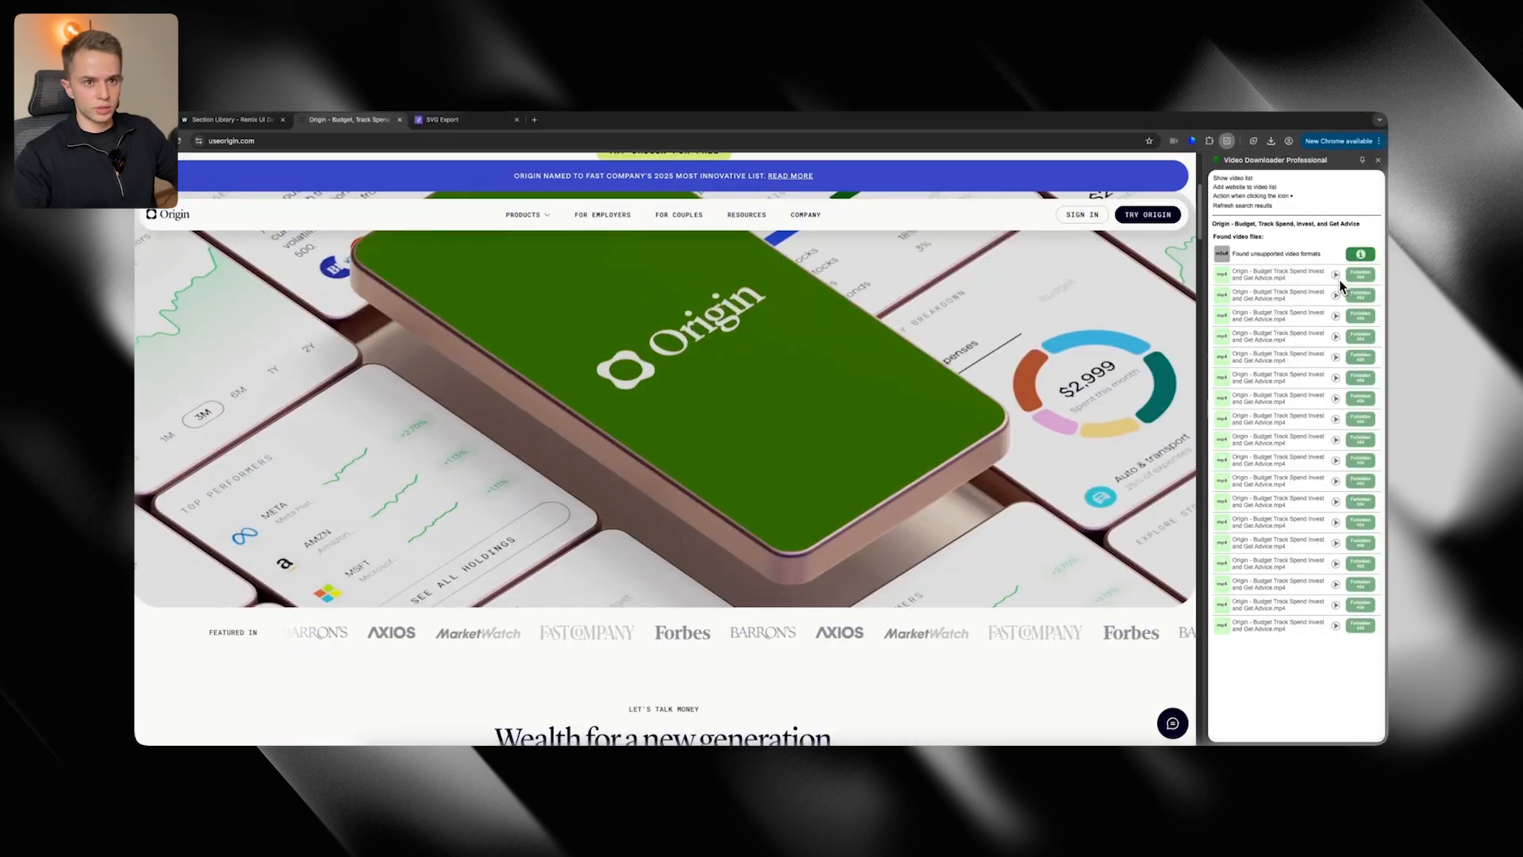
{"action": "scroll", "coordinate": [1074, 288], "scroll_direction": "up", "scroll_amount": 4}
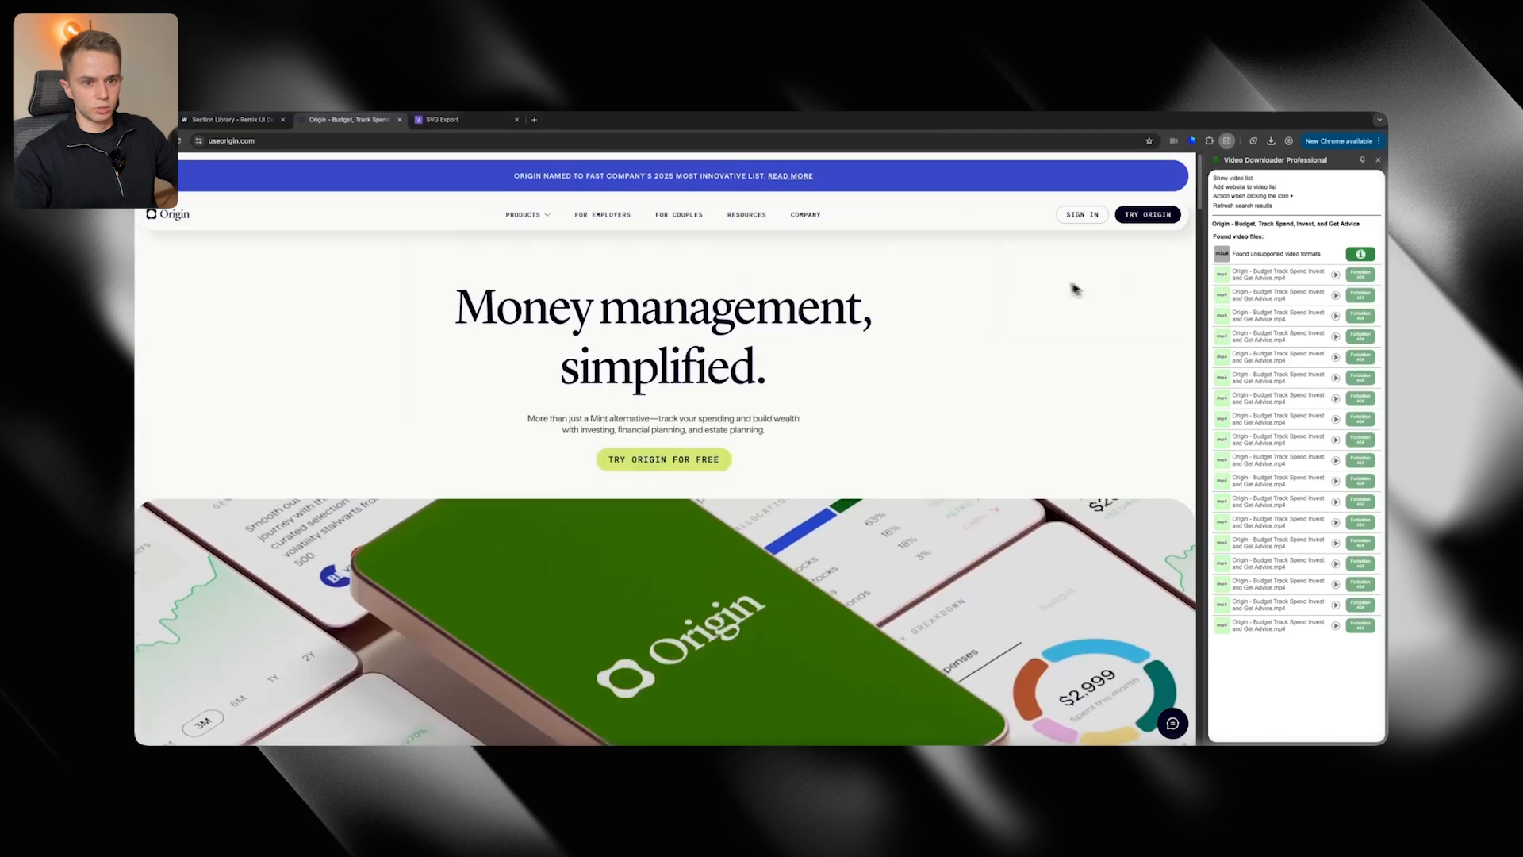
{"action": "left_click", "coordinate": [1336, 276]}
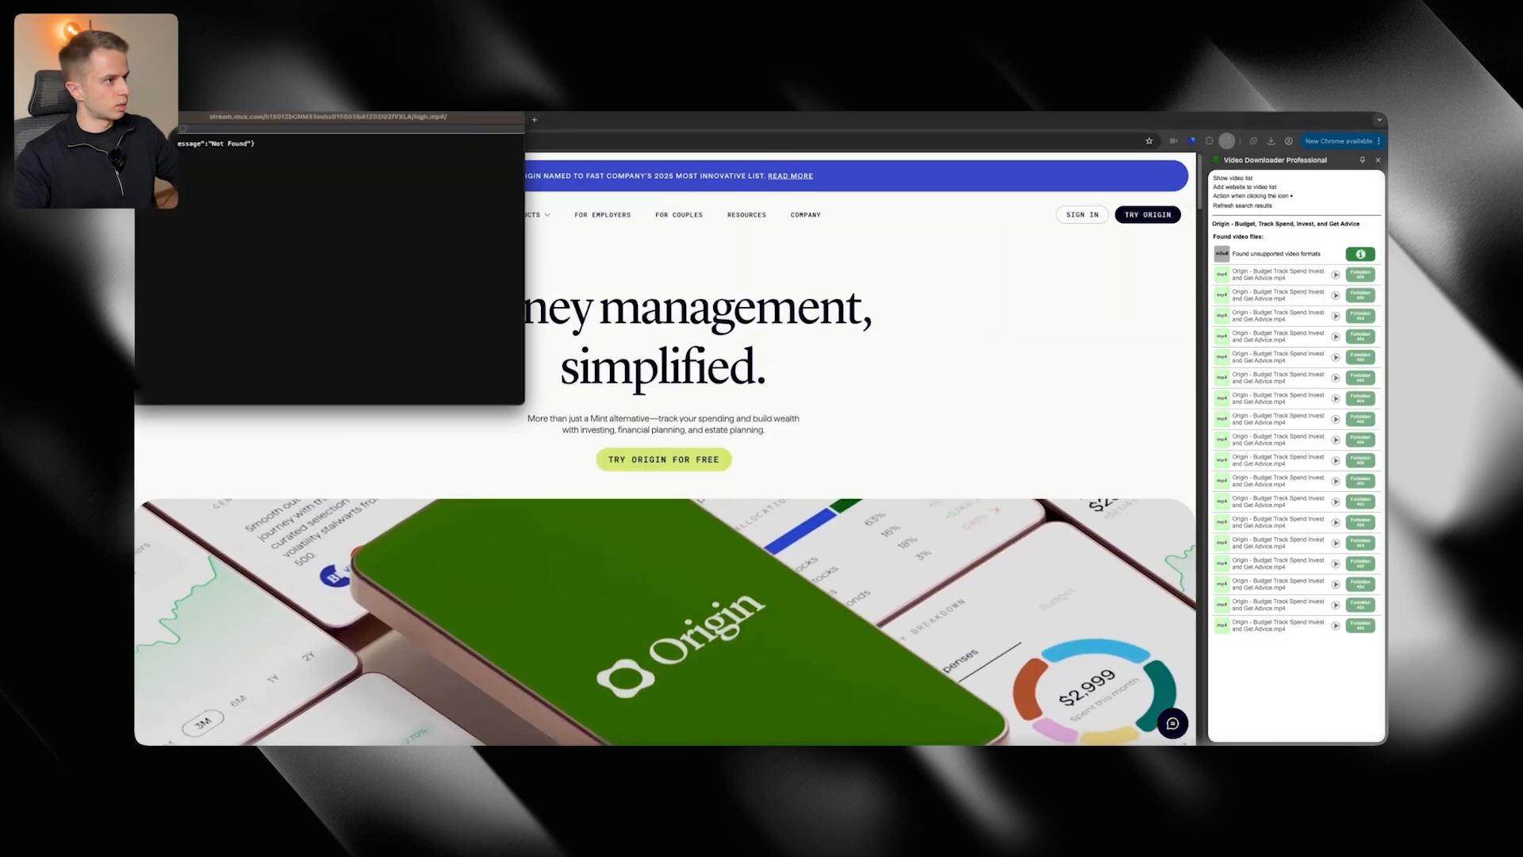
{"action": "left_click", "coordinate": [142, 119]}
{"action": "left_click", "coordinate": [1334, 283]}
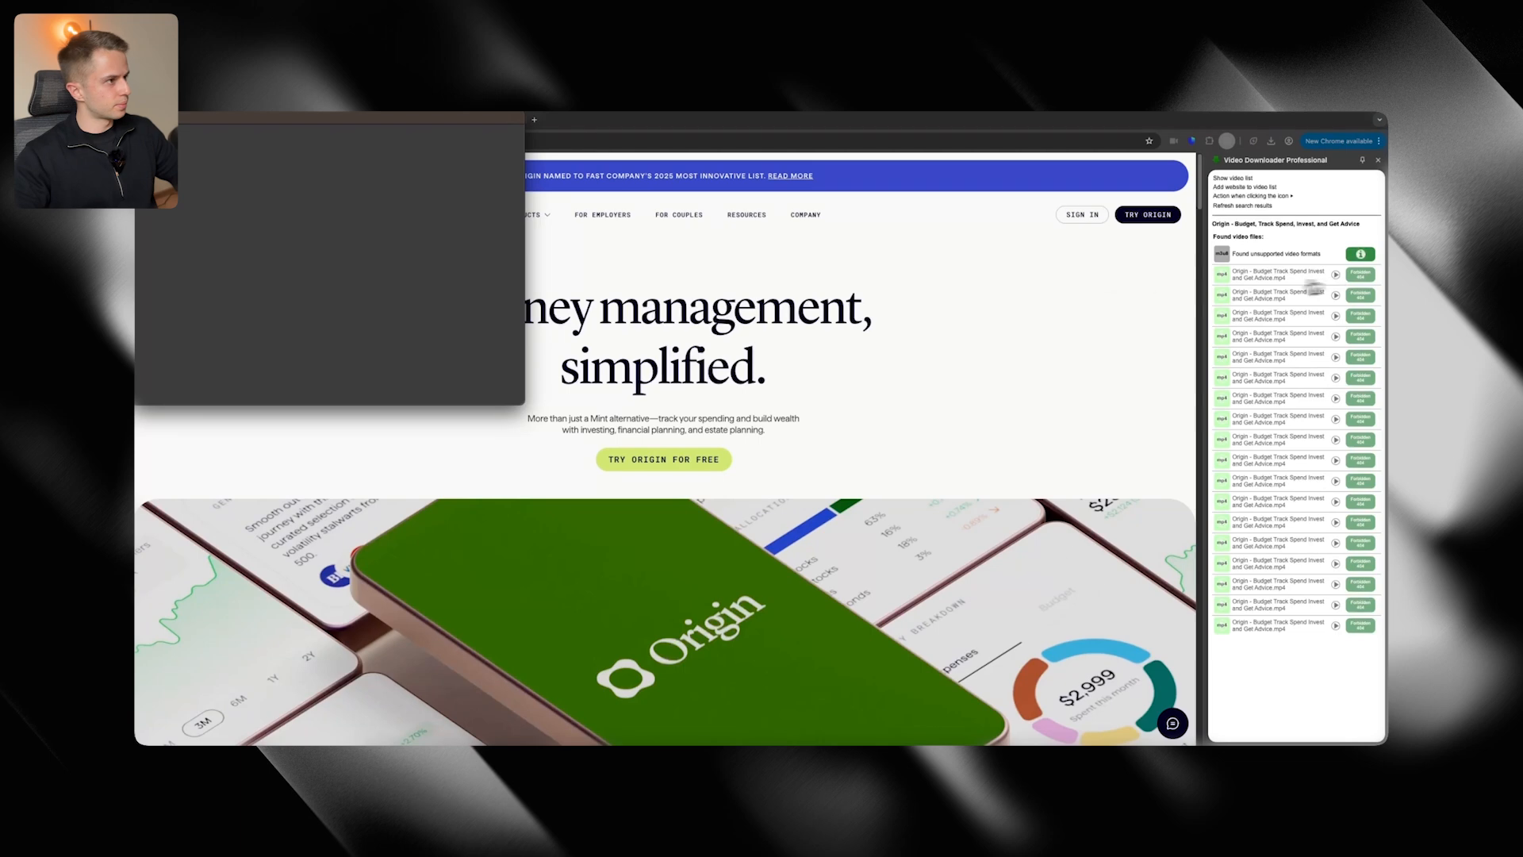
{"action": "key", "text": "super+w"}
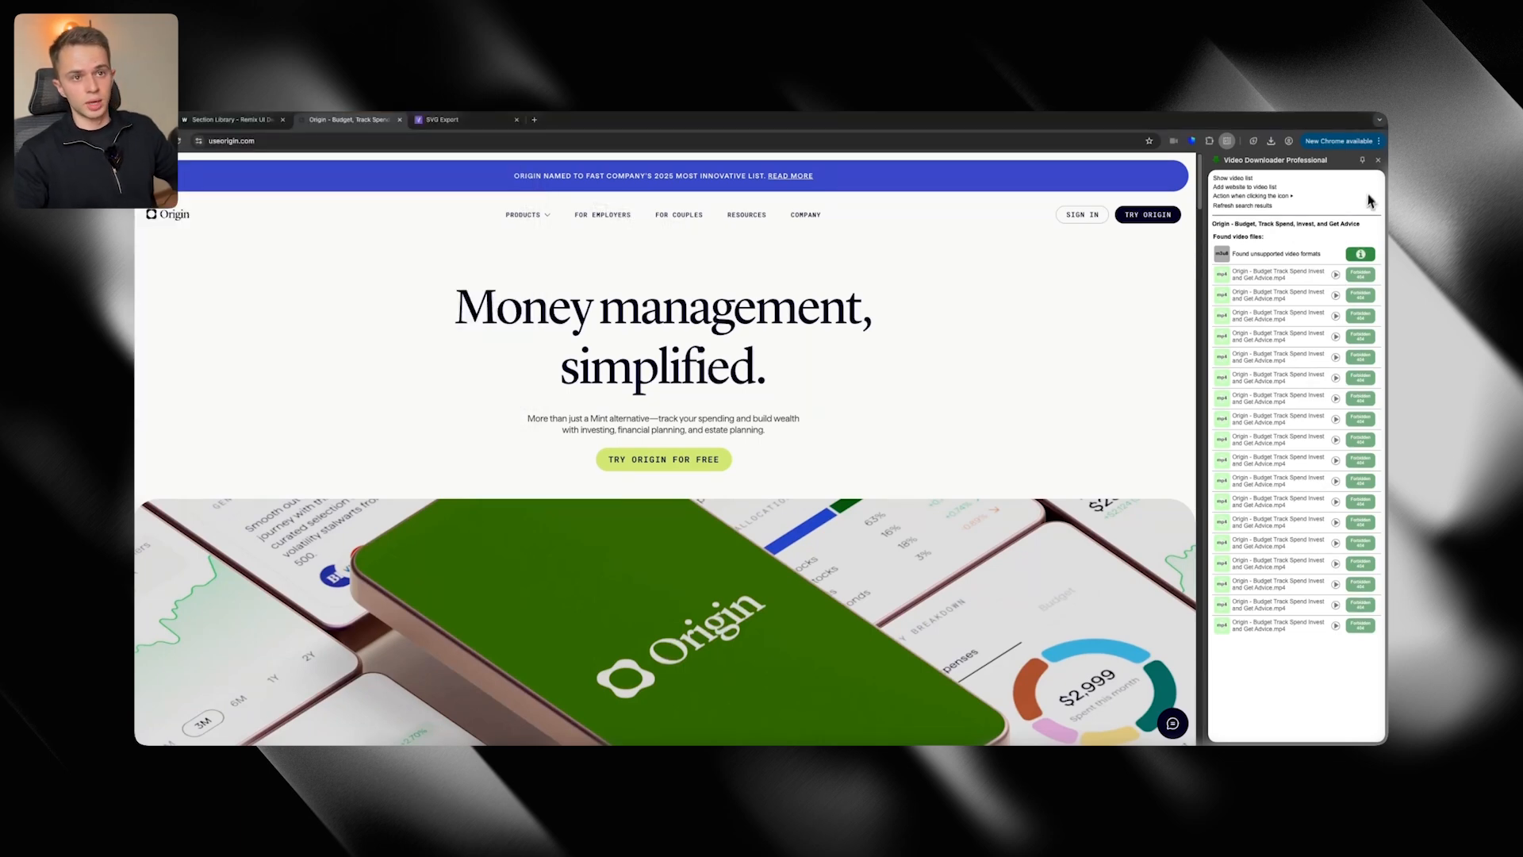
{"action": "left_click", "coordinate": [1377, 163]}
Capture a screenshot of the large product visual in the Origin website's hero
{"action": "scroll", "coordinate": [1216, 287], "scroll_direction": "down", "scroll_amount": 4}
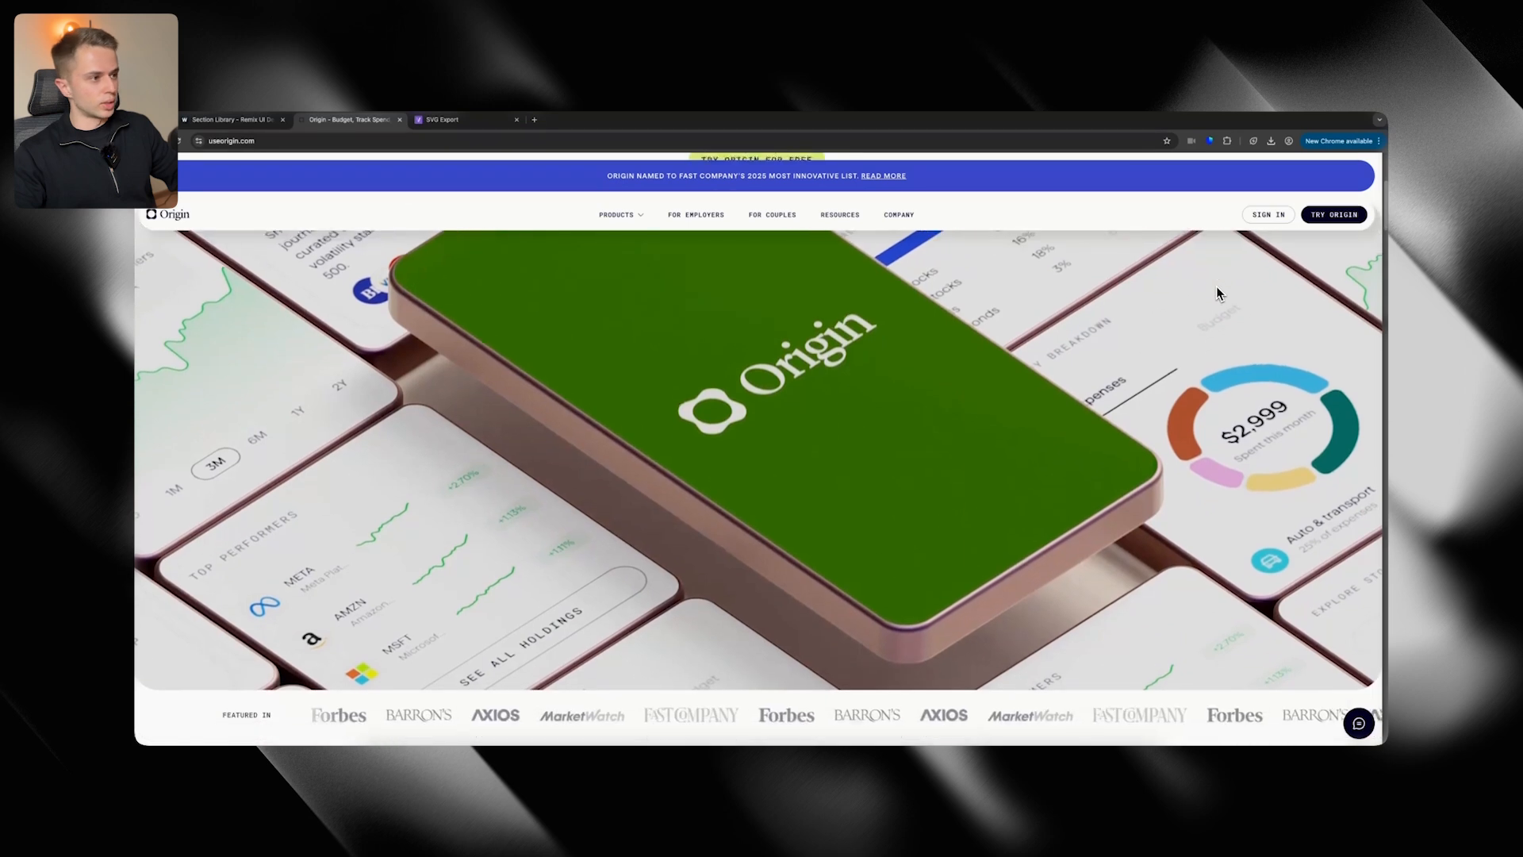
{"action": "key", "text": "super+shift+4"}
{"action": "left_click_drag", "start_coordinate": [145, 247], "coordinate": [1378, 704]}
Switch to Framer and fill the Image Placeholder with the captured screenshot of the Origin hero visual
{"action": "key", "text": "super+Tab"}
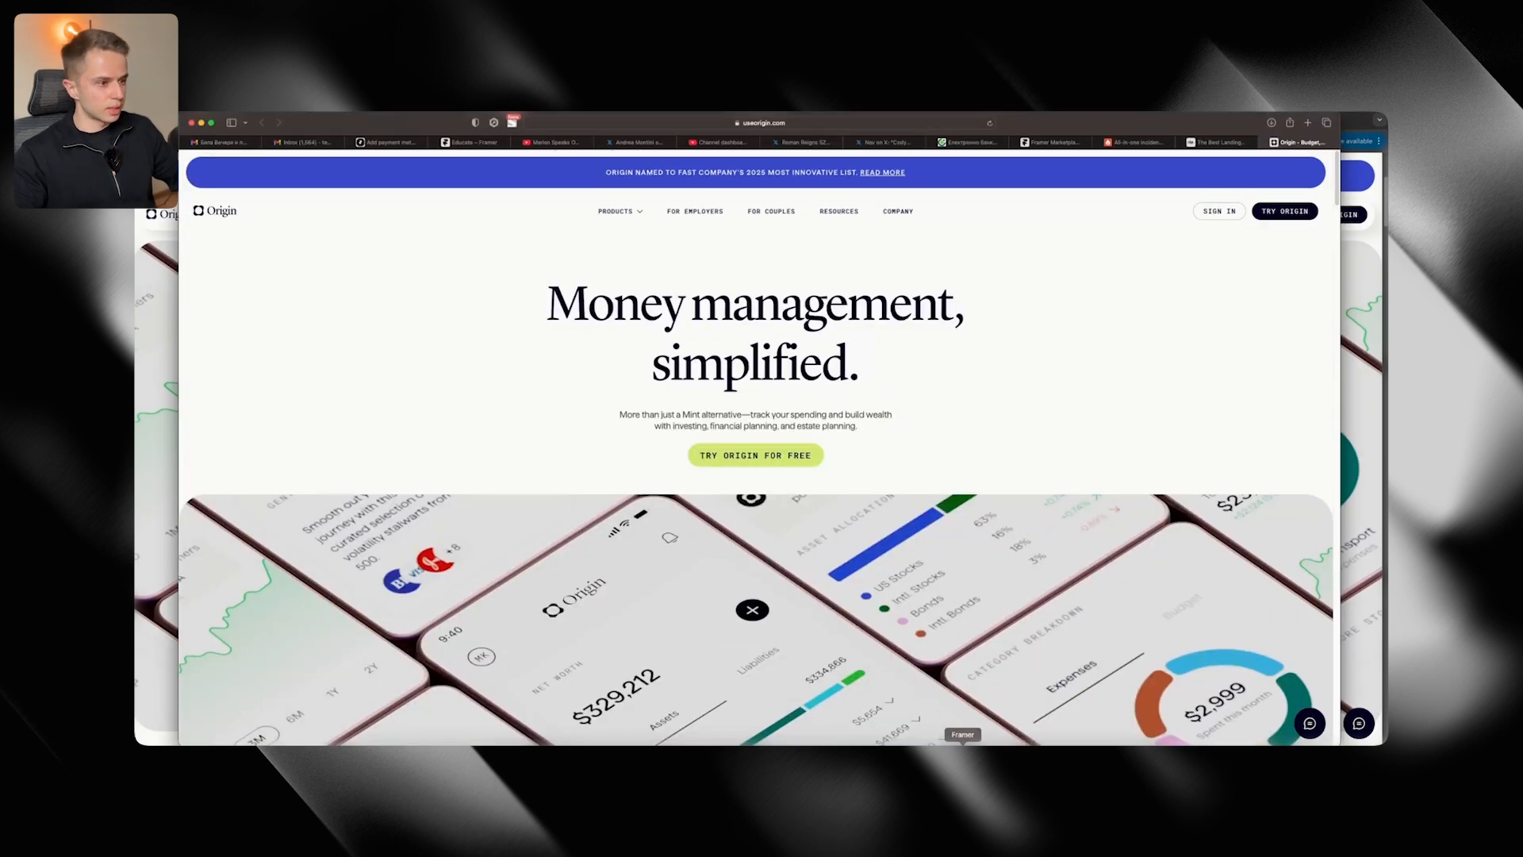
{"action": "key", "text": "super+Tab"}
{"action": "left_click", "coordinate": [1342, 553]}
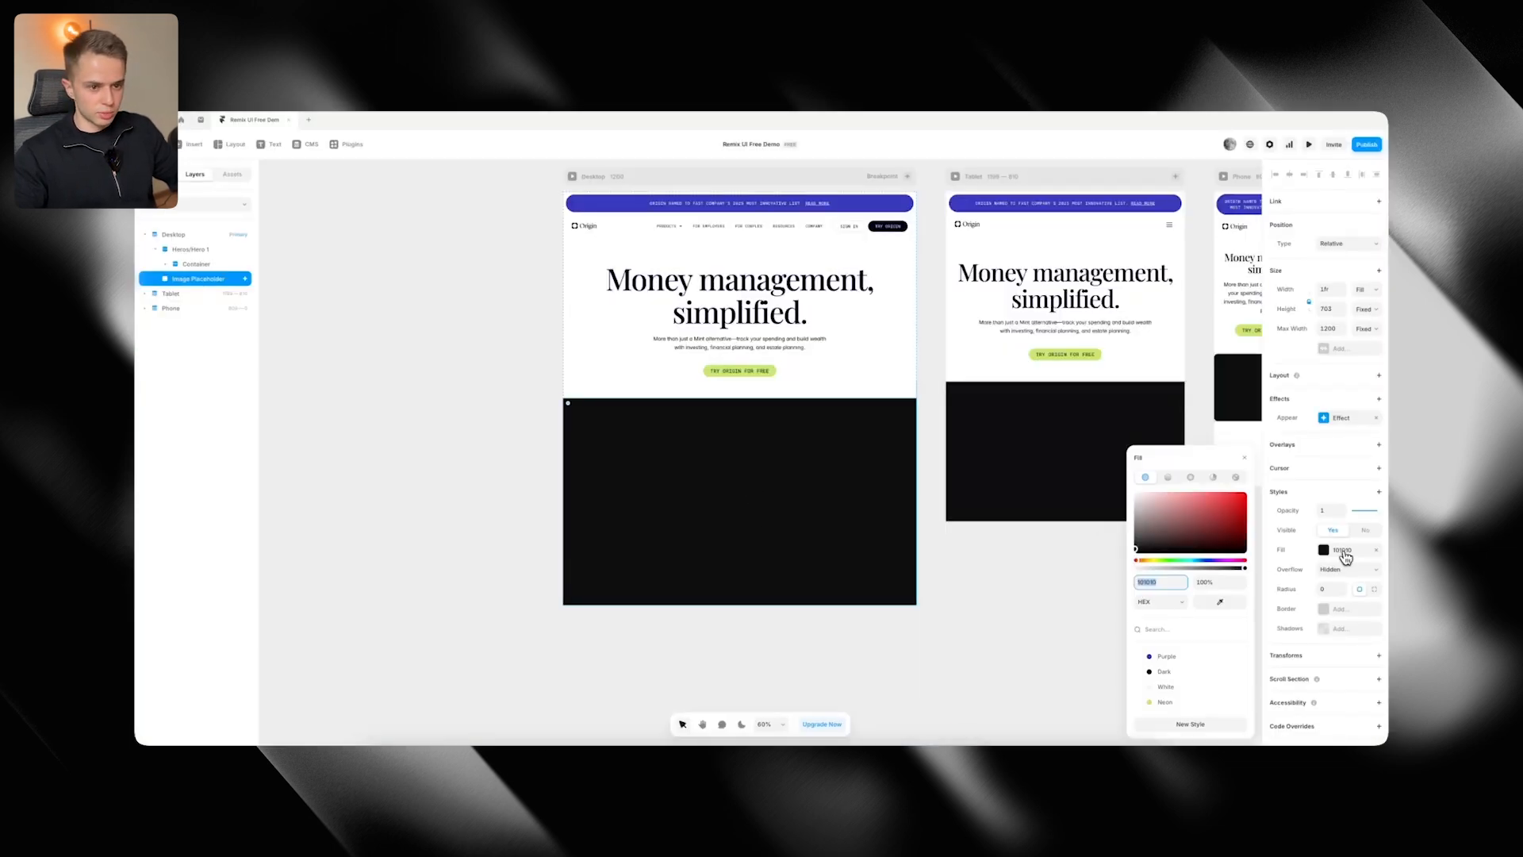
{"action": "left_click", "coordinate": [1235, 477]}
{"action": "left_click", "coordinate": [1189, 584]}
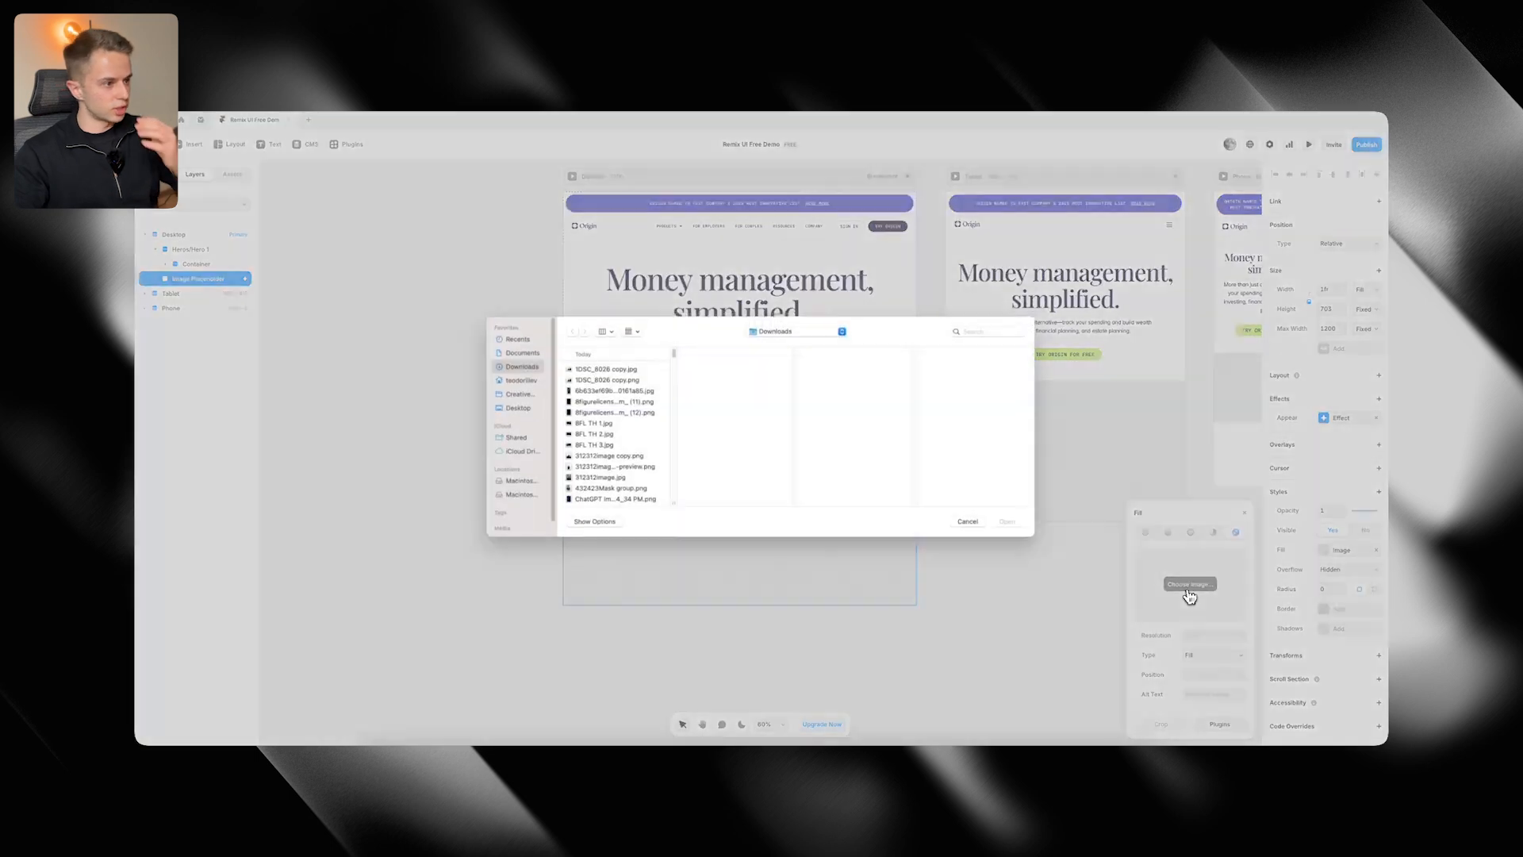
{"action": "double_click", "coordinate": [631, 465]}
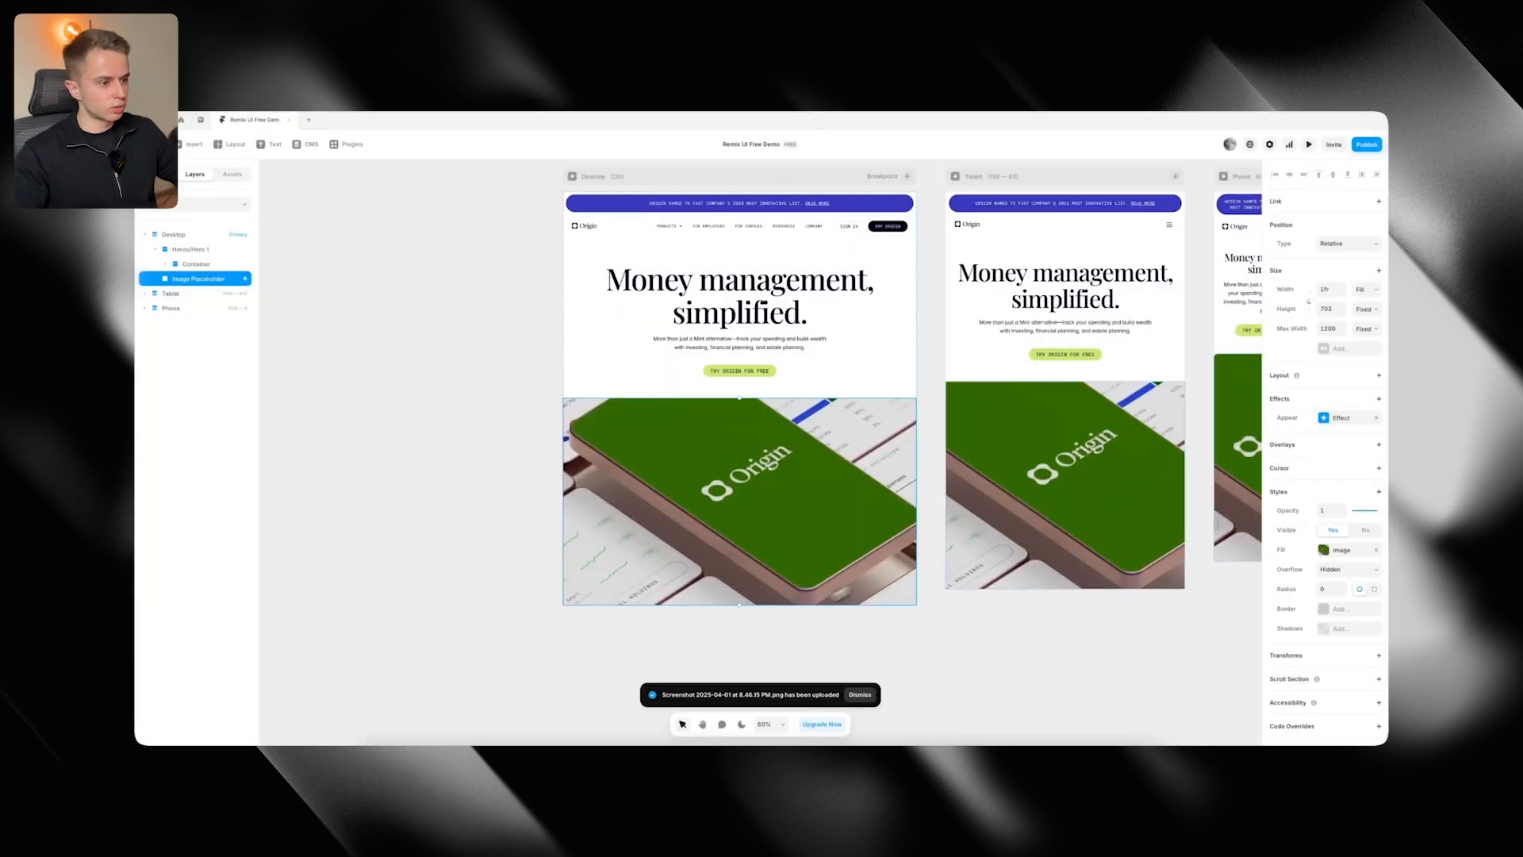
Set the hero image's height to 560 and remove its maximum width
{"action": "left_click_drag", "start_coordinate": [784, 608], "coordinate": [779, 560]}
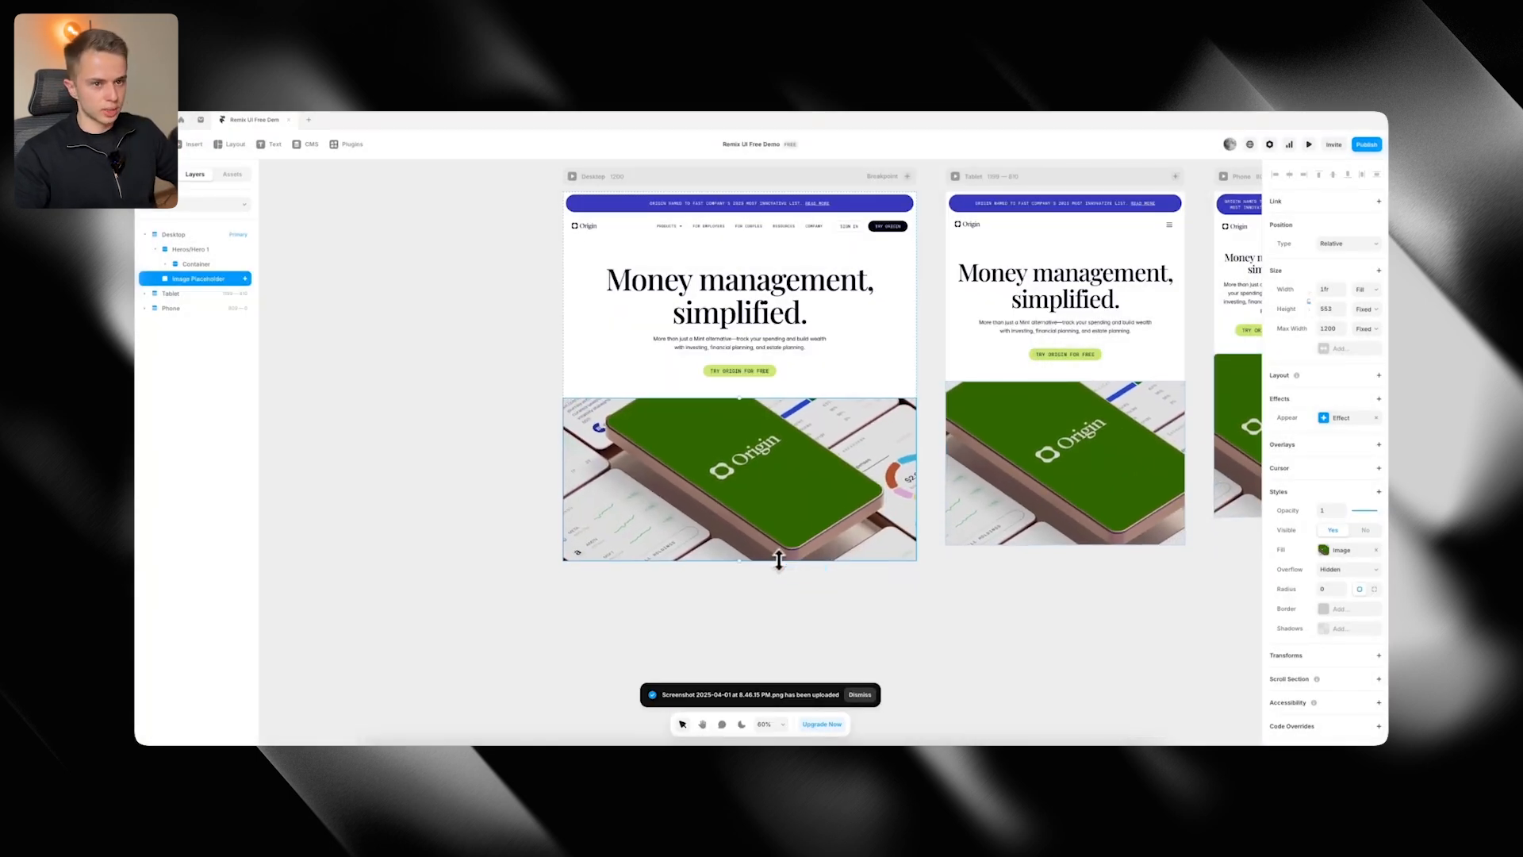
{"action": "type", "text": "560"}
{"action": "key", "text": "Return"}
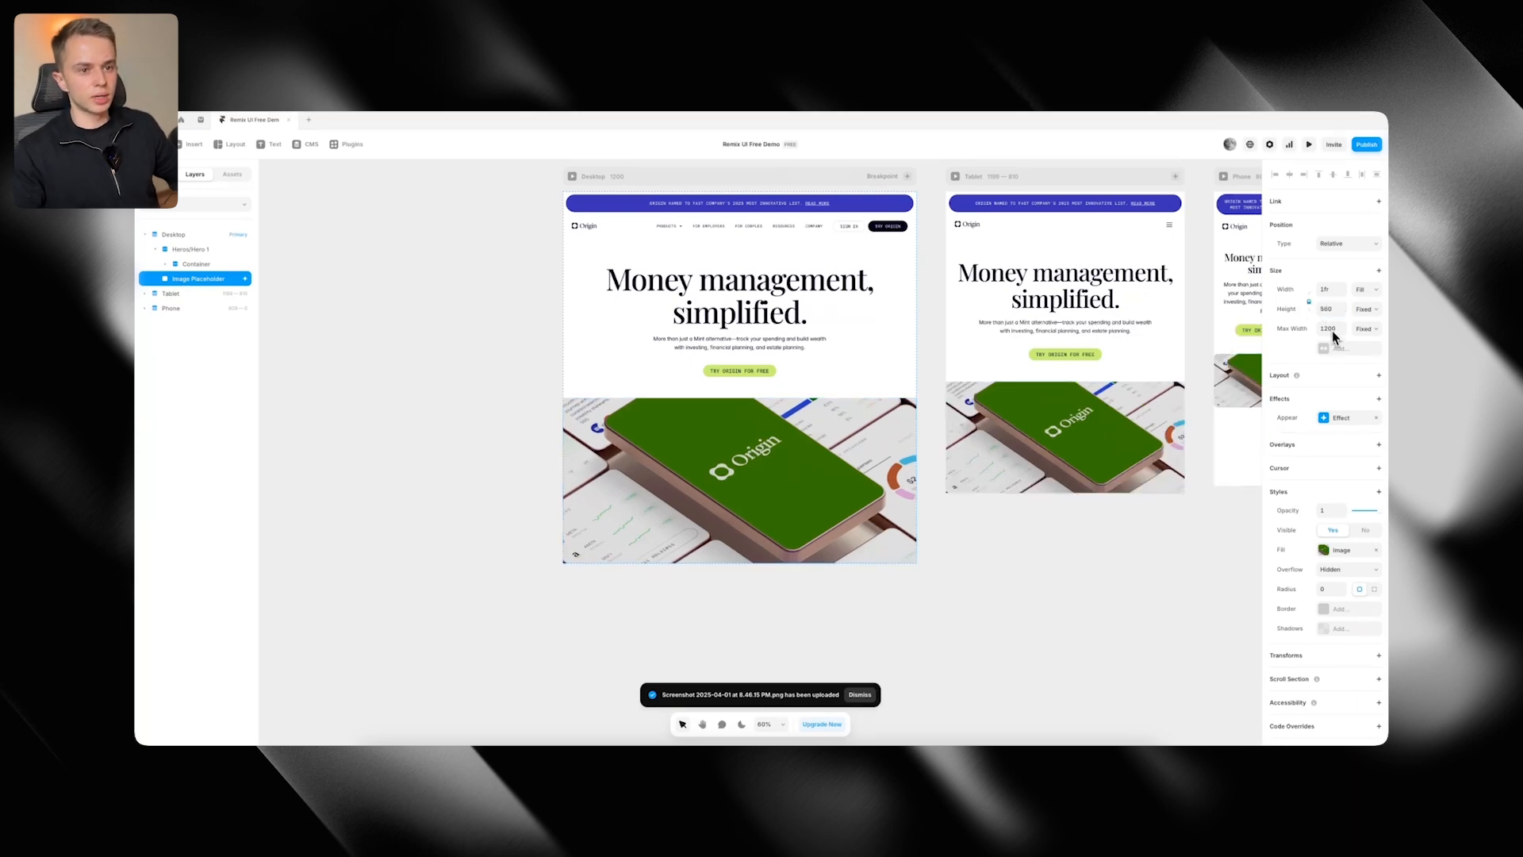
{"action": "left_click", "coordinate": [1336, 342]}
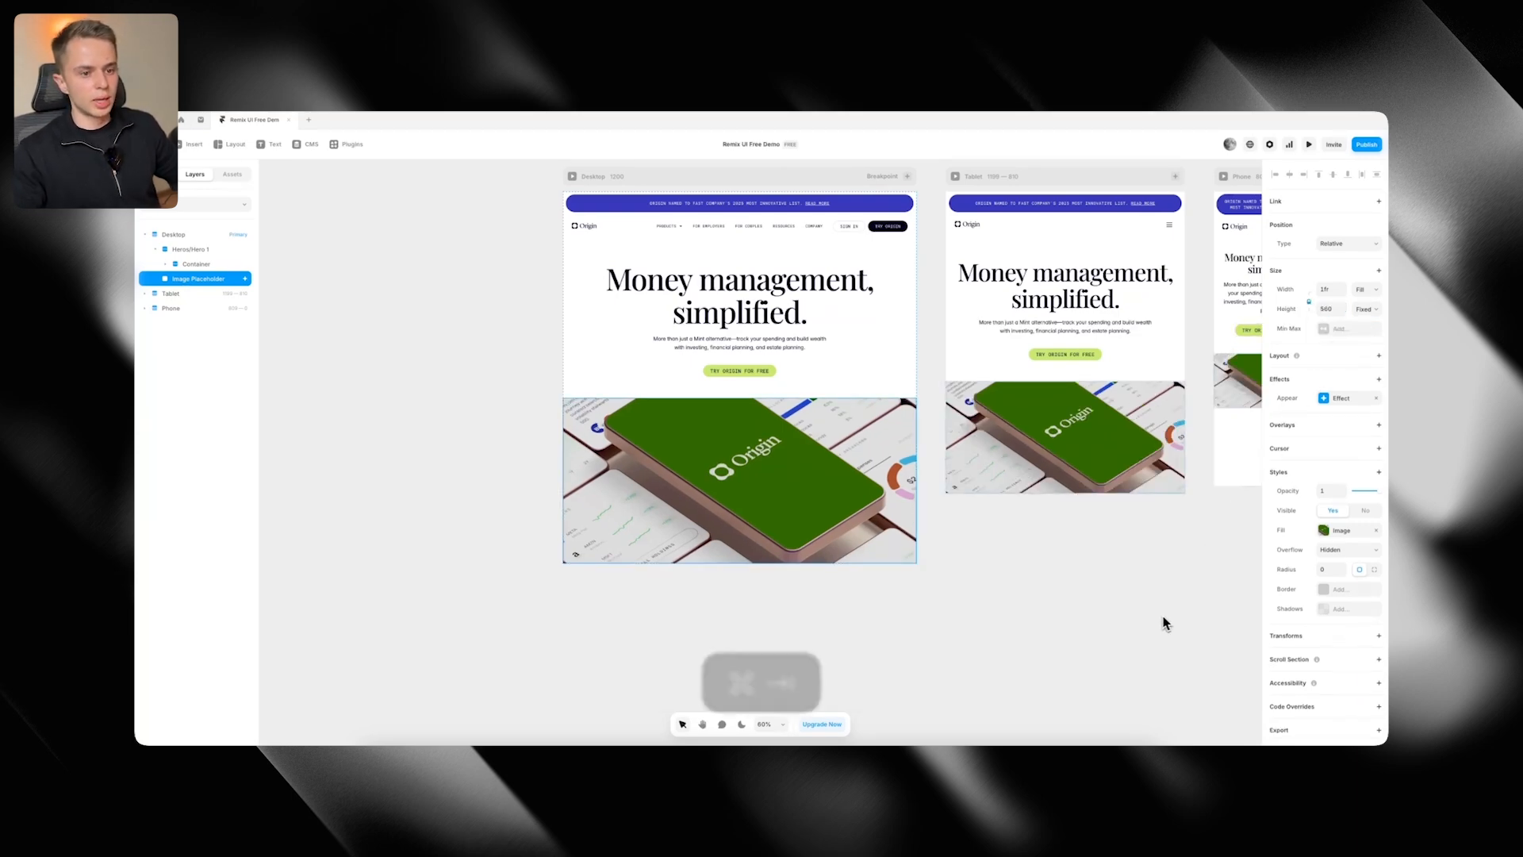
Set the hero image's corner radius to 60, comparing its corners with those on the Origin website
{"action": "key", "text": "super+Tab"}
{"action": "scroll", "coordinate": [980, 458], "scroll_direction": "down", "scroll_amount": 2}
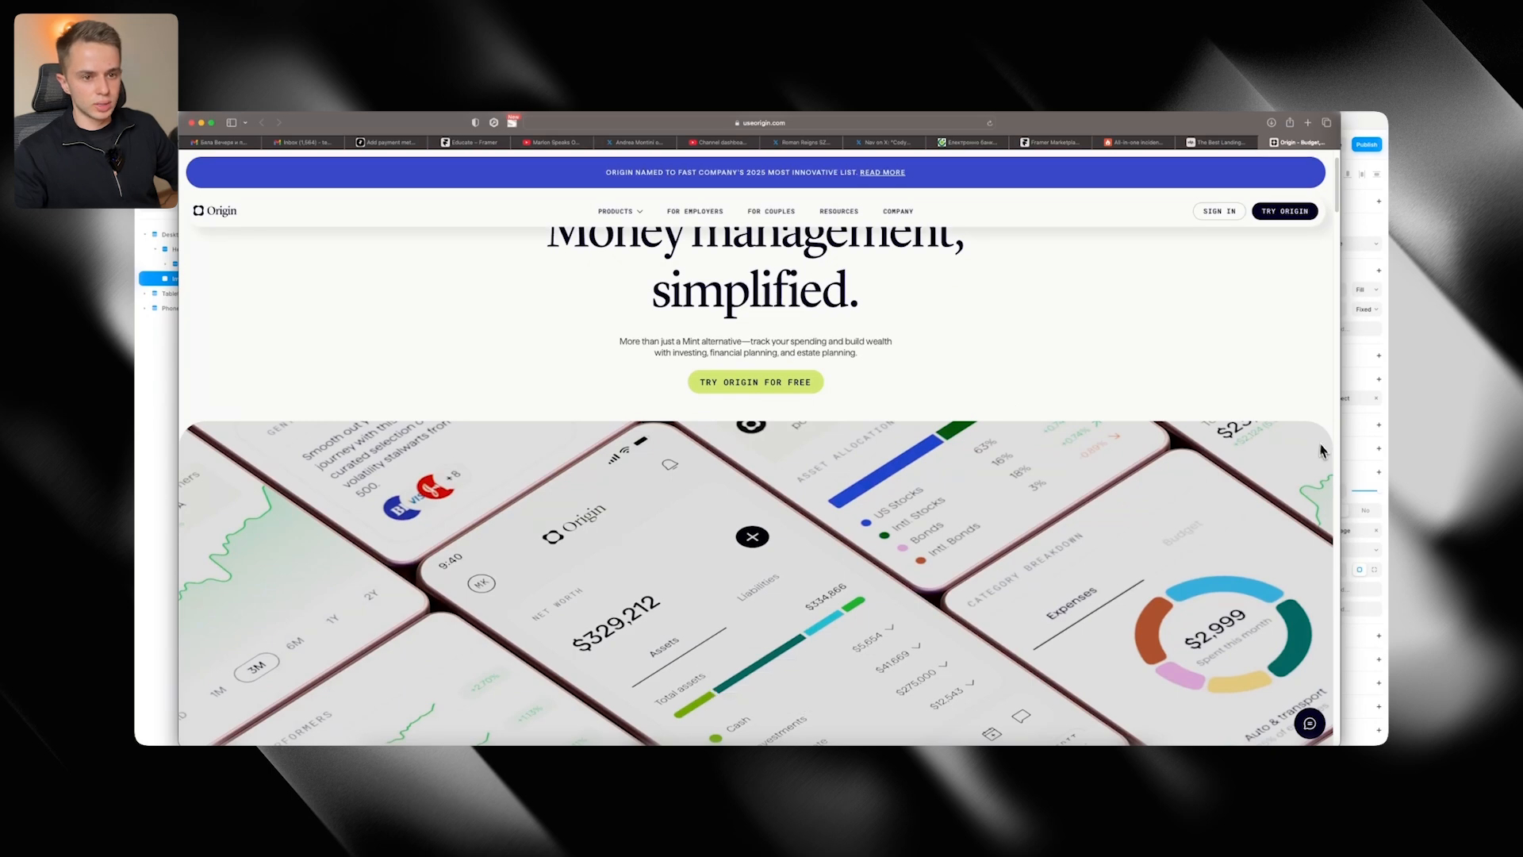
{"action": "key", "text": "super+Tab"}
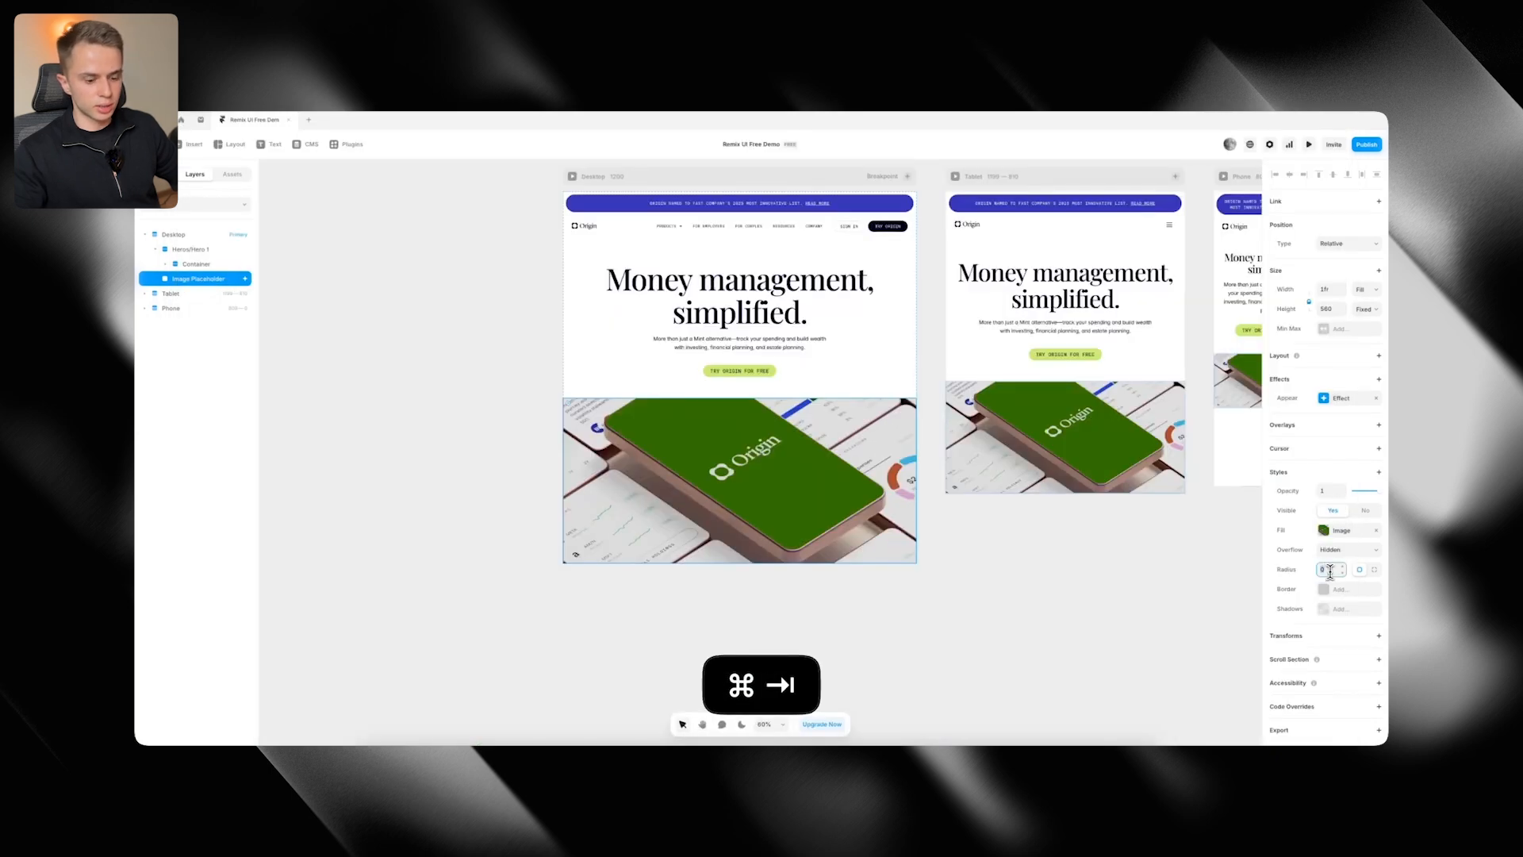
{"action": "type", "text": "60"}
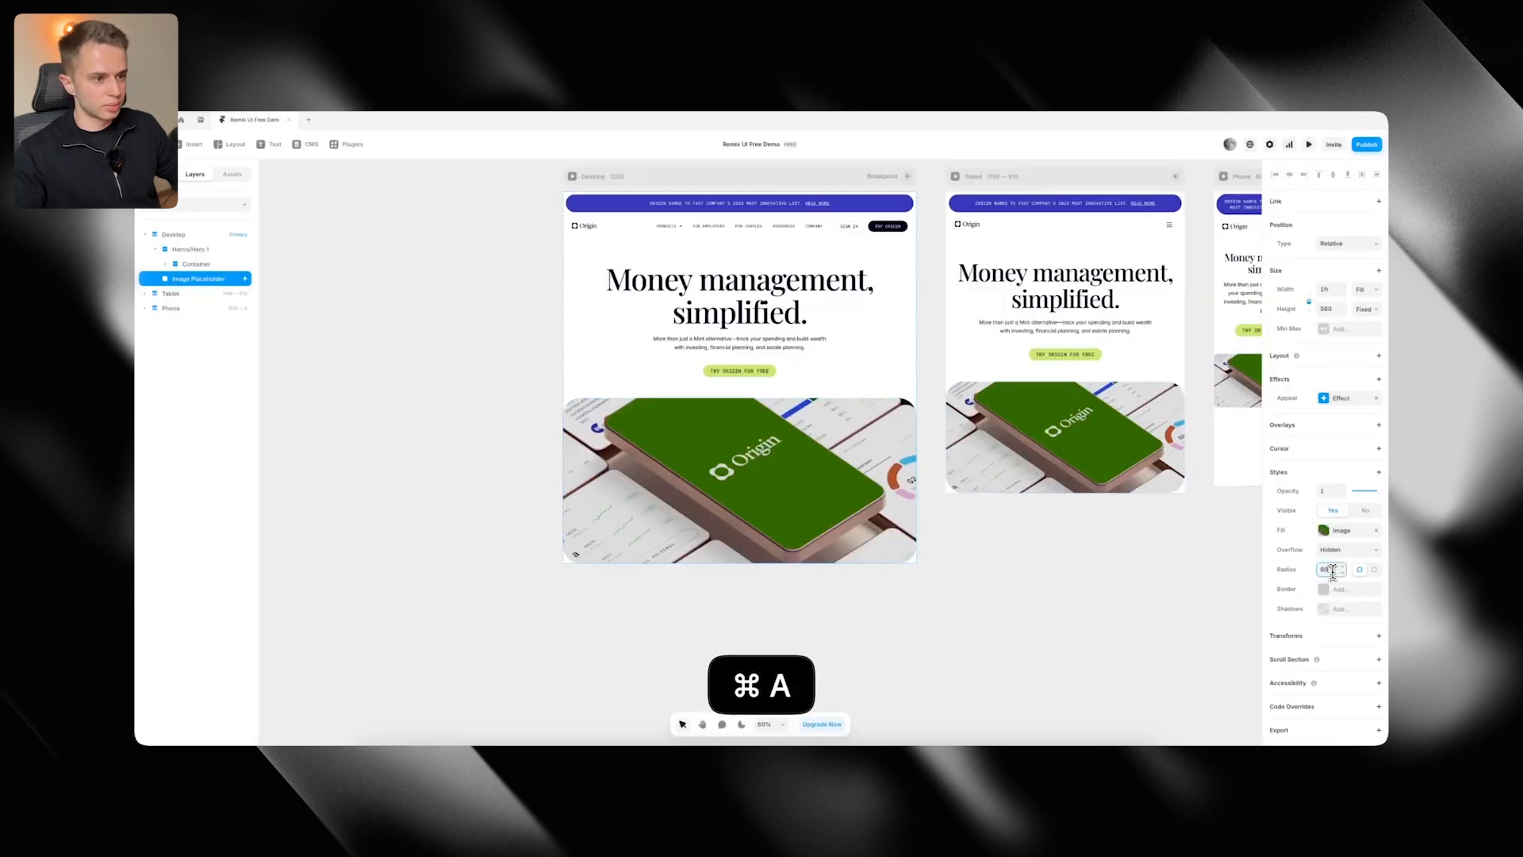
{"action": "key", "text": "super+Tab"}
{"action": "key", "text": "super+Tab"}
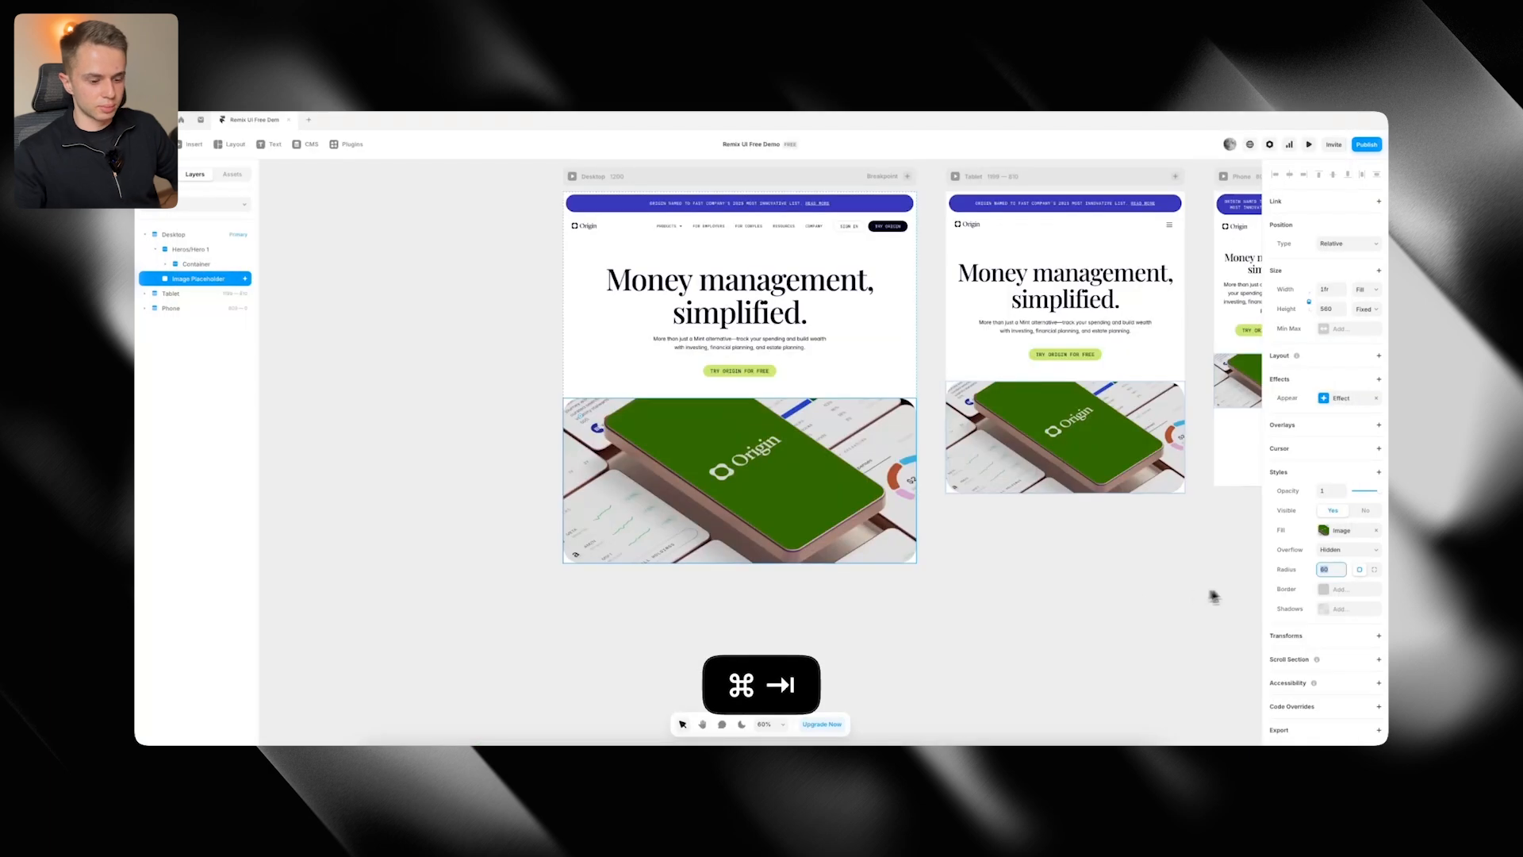
{"action": "key", "text": "super+Tab"}
{"action": "key", "text": "super+Tab"}
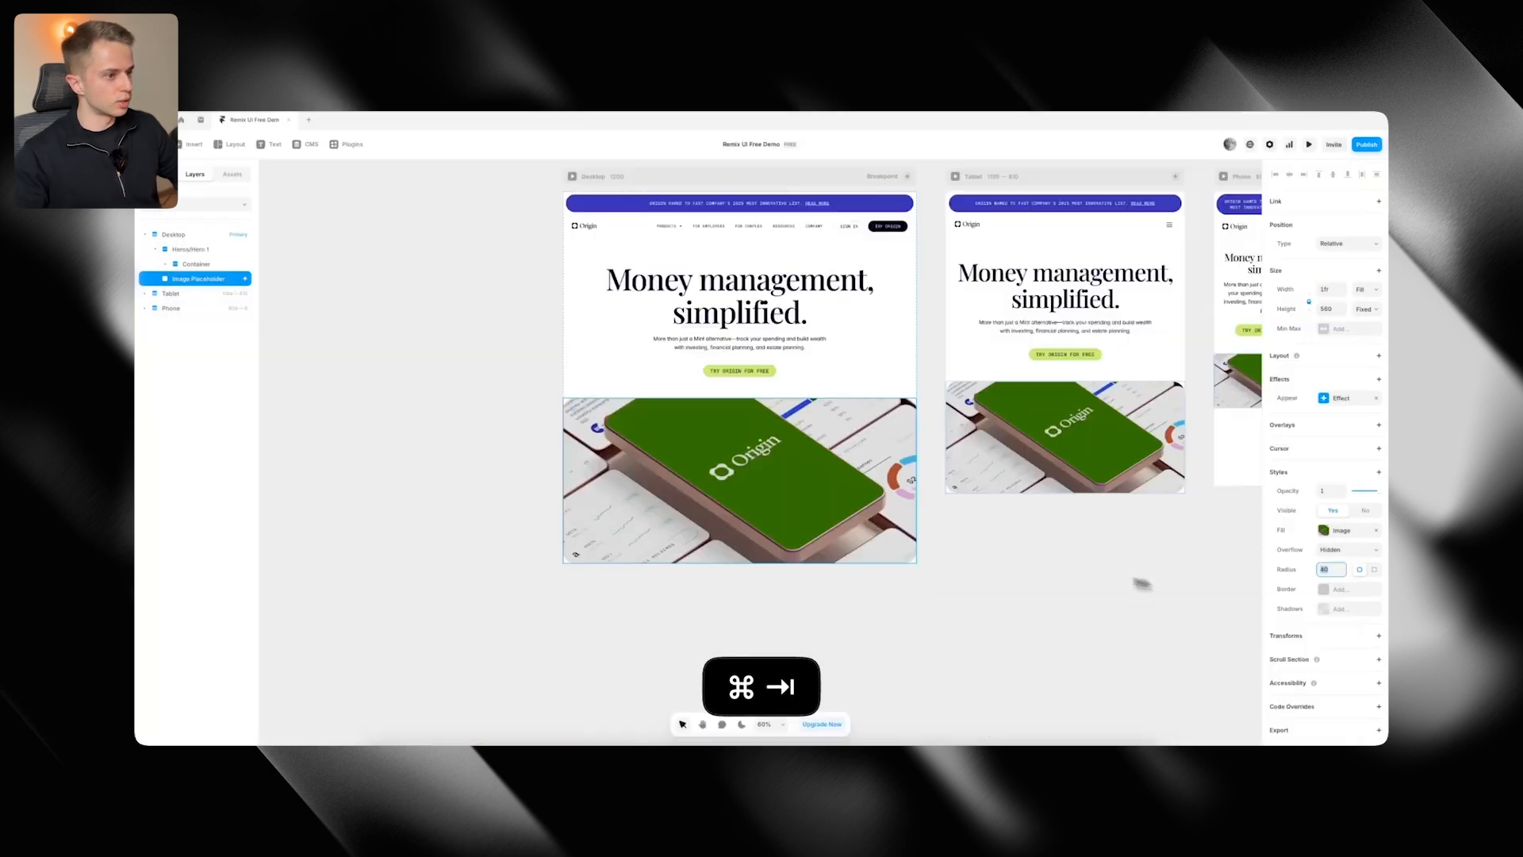
Preview the page at a wider width, compare its hero with the Origin website, and return to the canvas
{"action": "scroll", "coordinate": [831, 423], "scroll_direction": "down", "scroll_amount": 2}
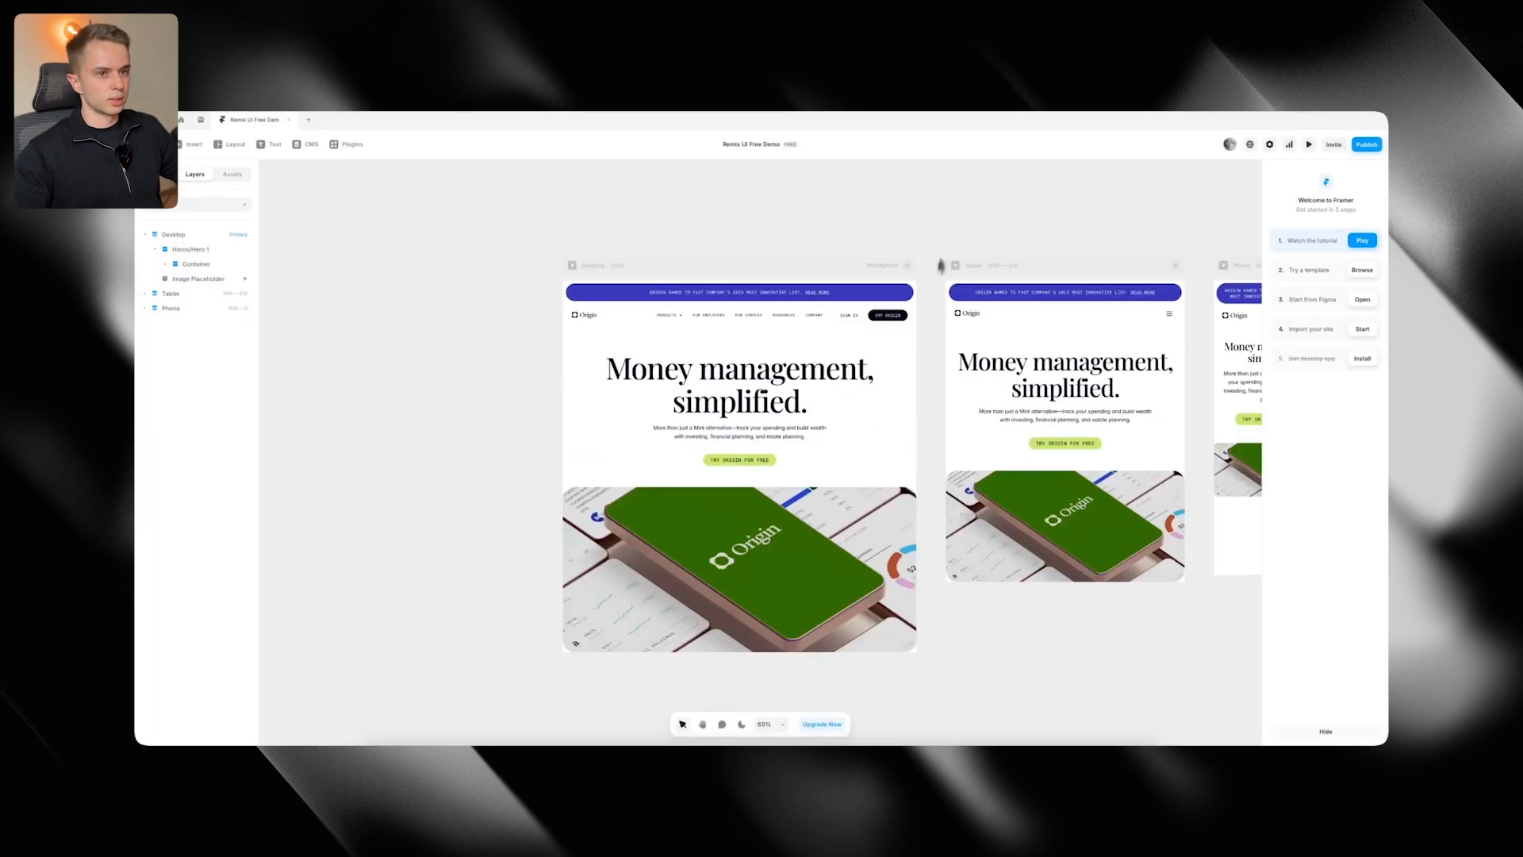
{"action": "left_click", "coordinate": [1309, 145]}
{"action": "left_click_drag", "start_coordinate": [1064, 479], "coordinate": [1226, 443]}
{"action": "key", "text": "super+Tab"}
{"action": "key", "text": "super+Tab"}
{"action": "key", "text": "super+Tab"}
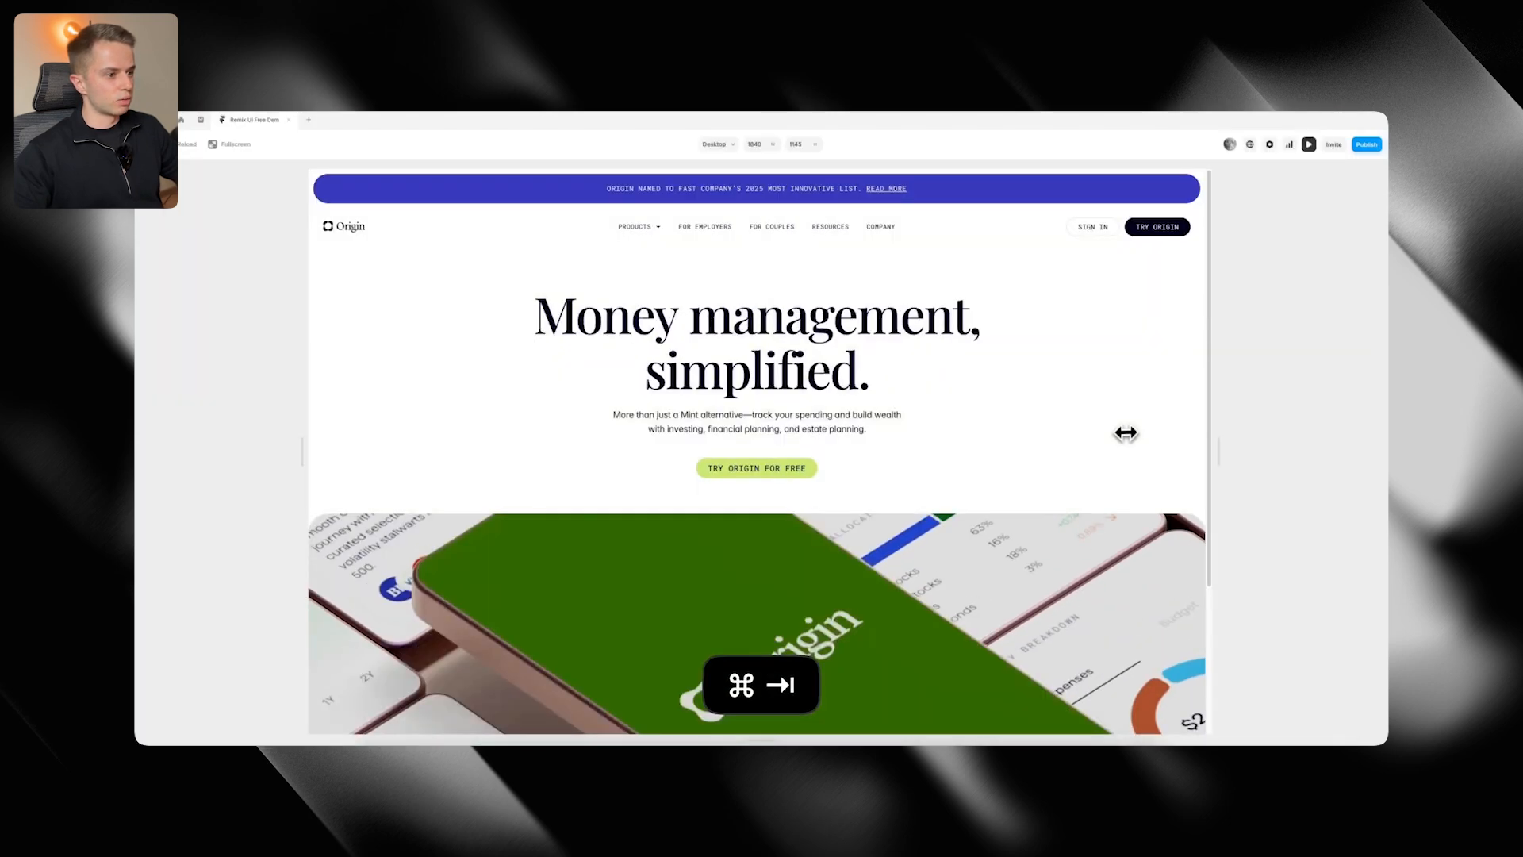
{"action": "key", "text": "super+Tab"}
{"action": "key", "text": "super+Tab"}
{"action": "key", "text": "super+Tab"}
{"action": "key", "text": "super+Tab"}
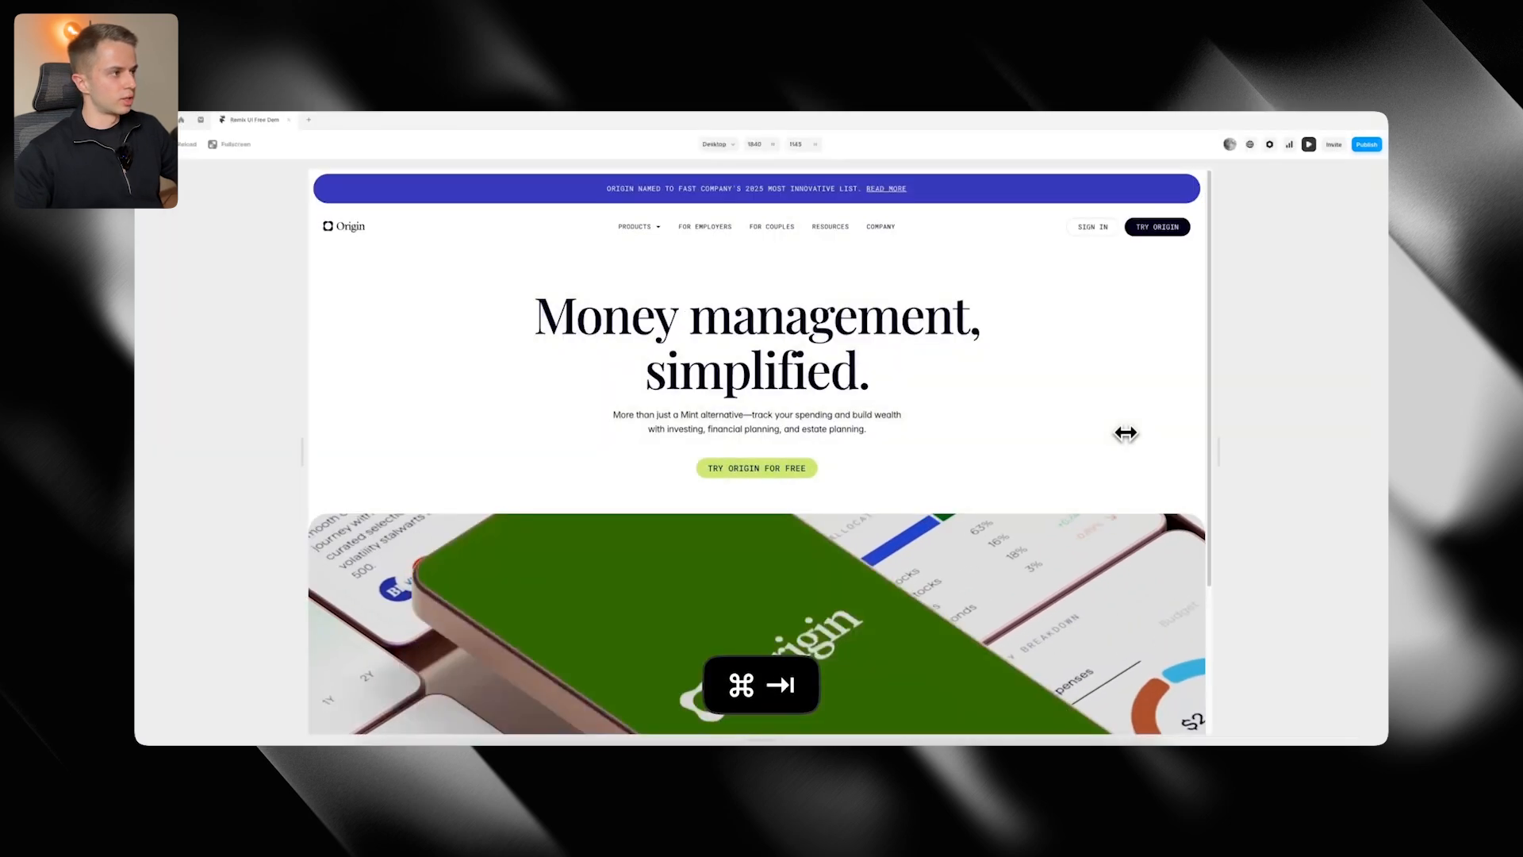
{"action": "key", "text": "super+Tab"}
{"action": "key", "text": "super+Tab"}
{"action": "scroll", "coordinate": [1125, 433], "scroll_direction": "down", "scroll_amount": 5}
{"action": "scroll", "coordinate": [1125, 432], "scroll_direction": "up", "scroll_amount": 3}
{"action": "key", "text": "super+Tab"}
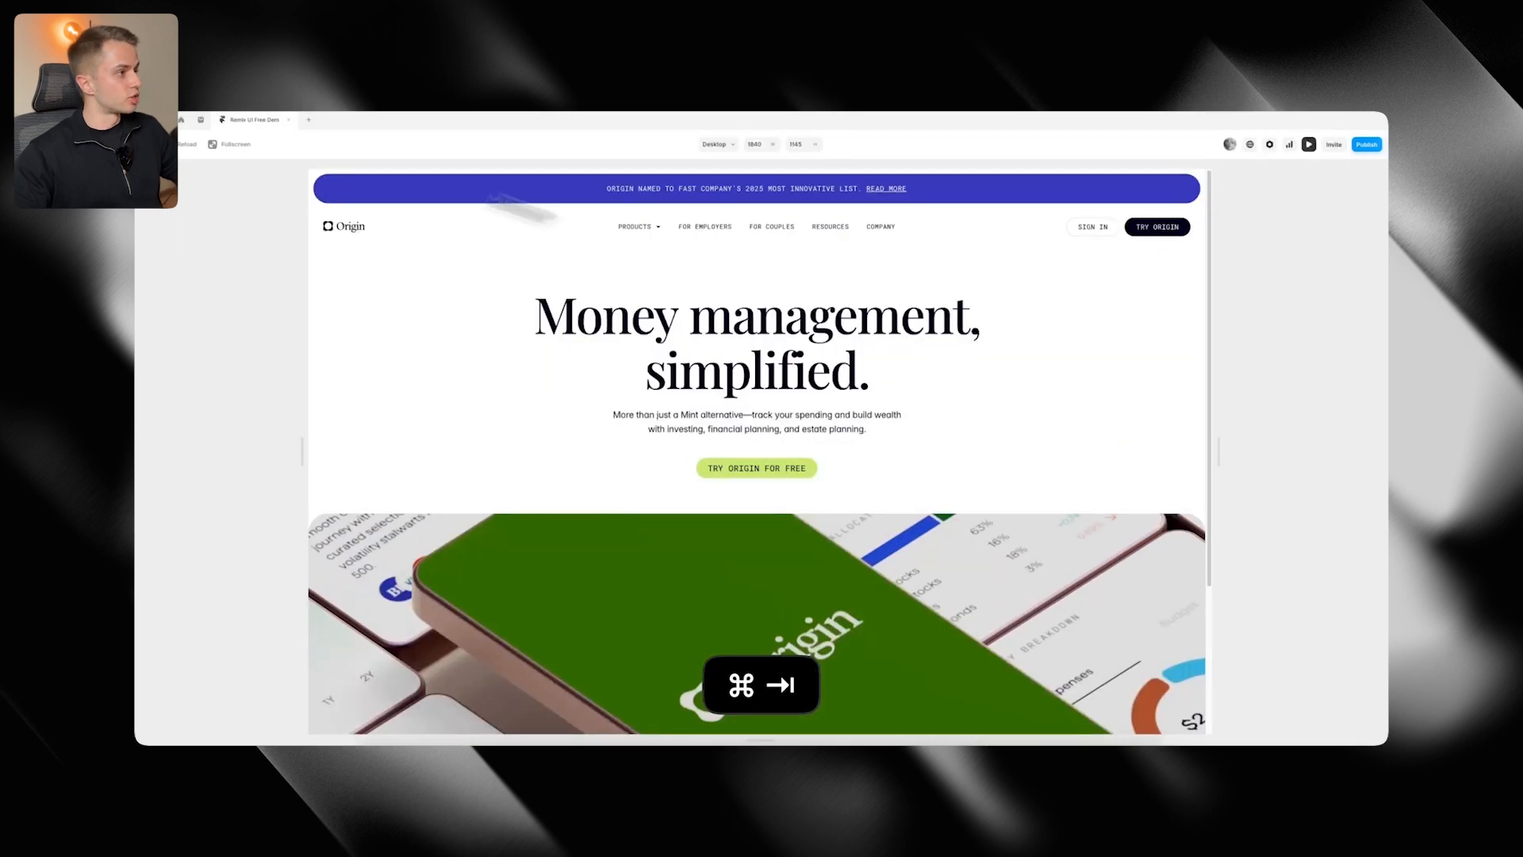
{"action": "left_click", "coordinate": [155, 144]}
Compare the canvas with the Origin website and examine the section directly beneath its hero visual
{"action": "key", "text": "super+Tab"}
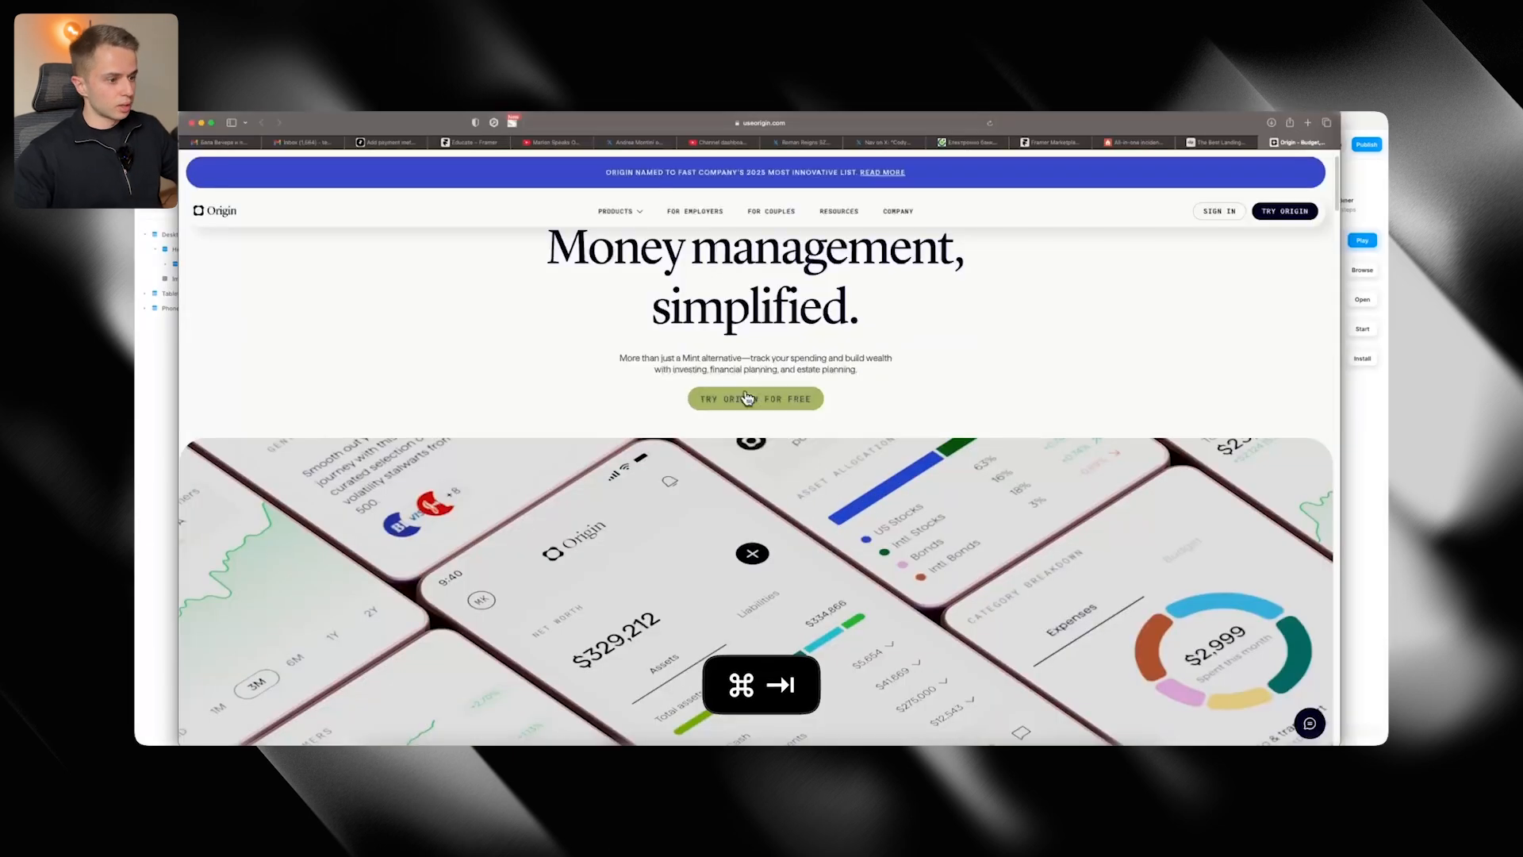
{"action": "scroll", "coordinate": [746, 398], "scroll_direction": "down", "scroll_amount": 5}
{"action": "scroll", "coordinate": [537, 618], "scroll_direction": "up", "scroll_amount": 1}
{"action": "key", "text": "super+Tab"}
{"action": "scroll", "coordinate": [865, 571], "scroll_direction": "right", "scroll_amount": 3}
{"action": "scroll", "coordinate": [907, 577], "scroll_direction": "left", "scroll_amount": 1}
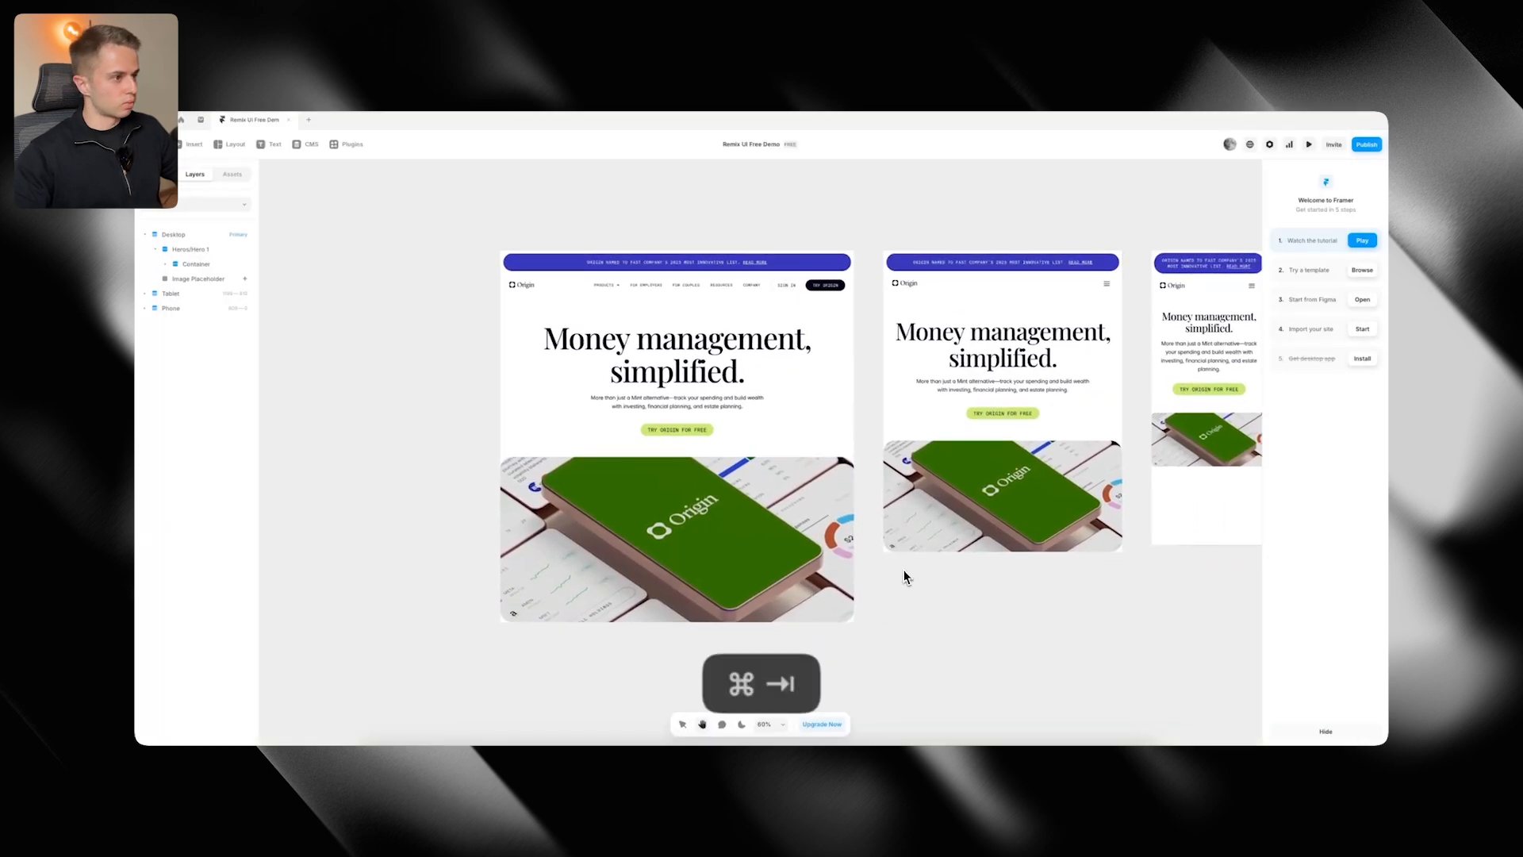
{"action": "left_click", "coordinate": [861, 747]}
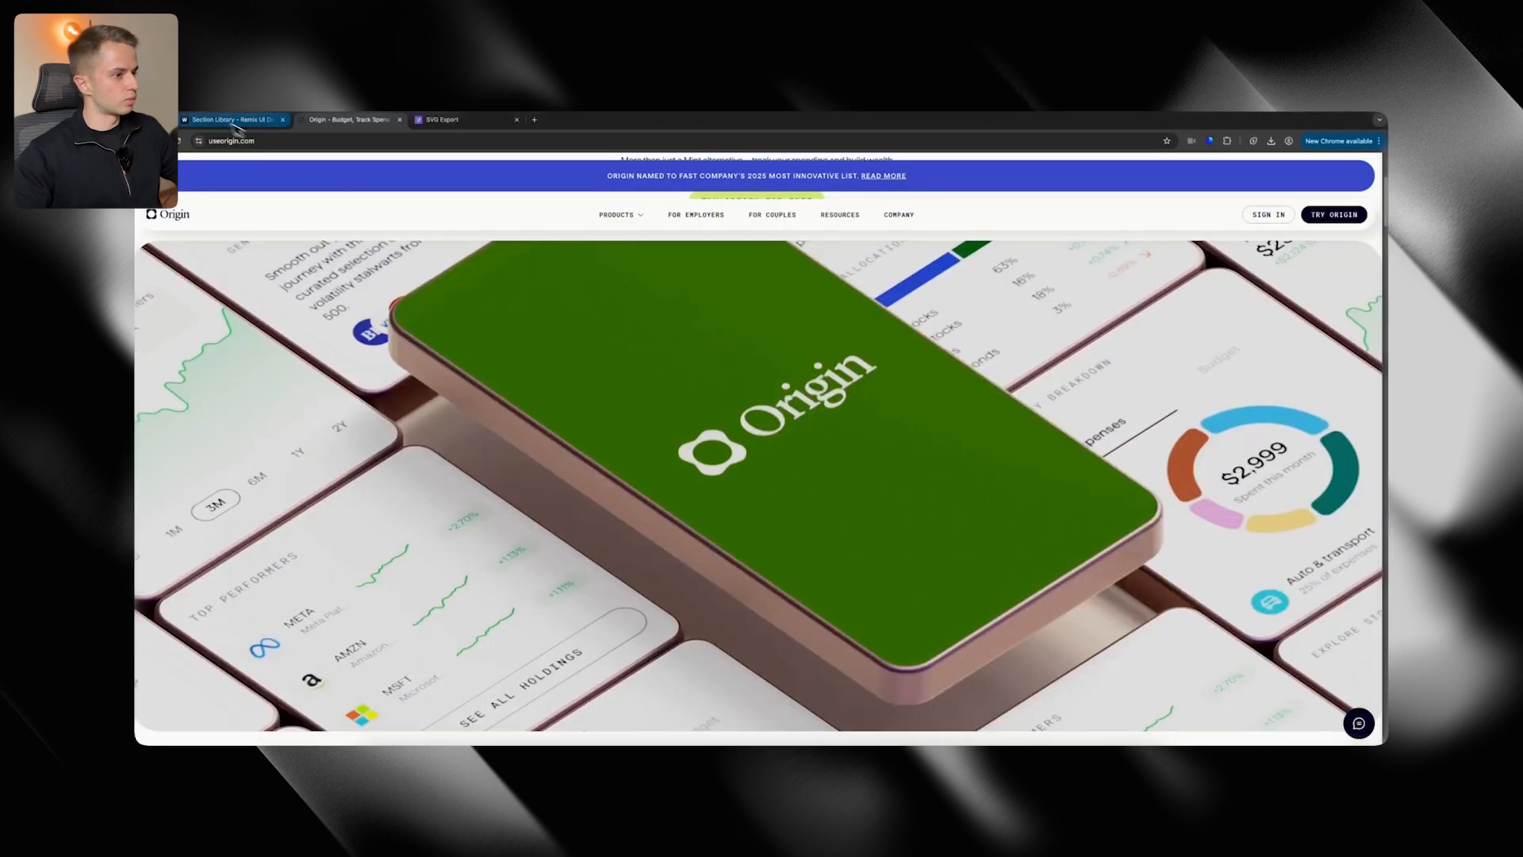
{"action": "scroll", "coordinate": [333, 191], "scroll_direction": "down", "scroll_amount": 3}
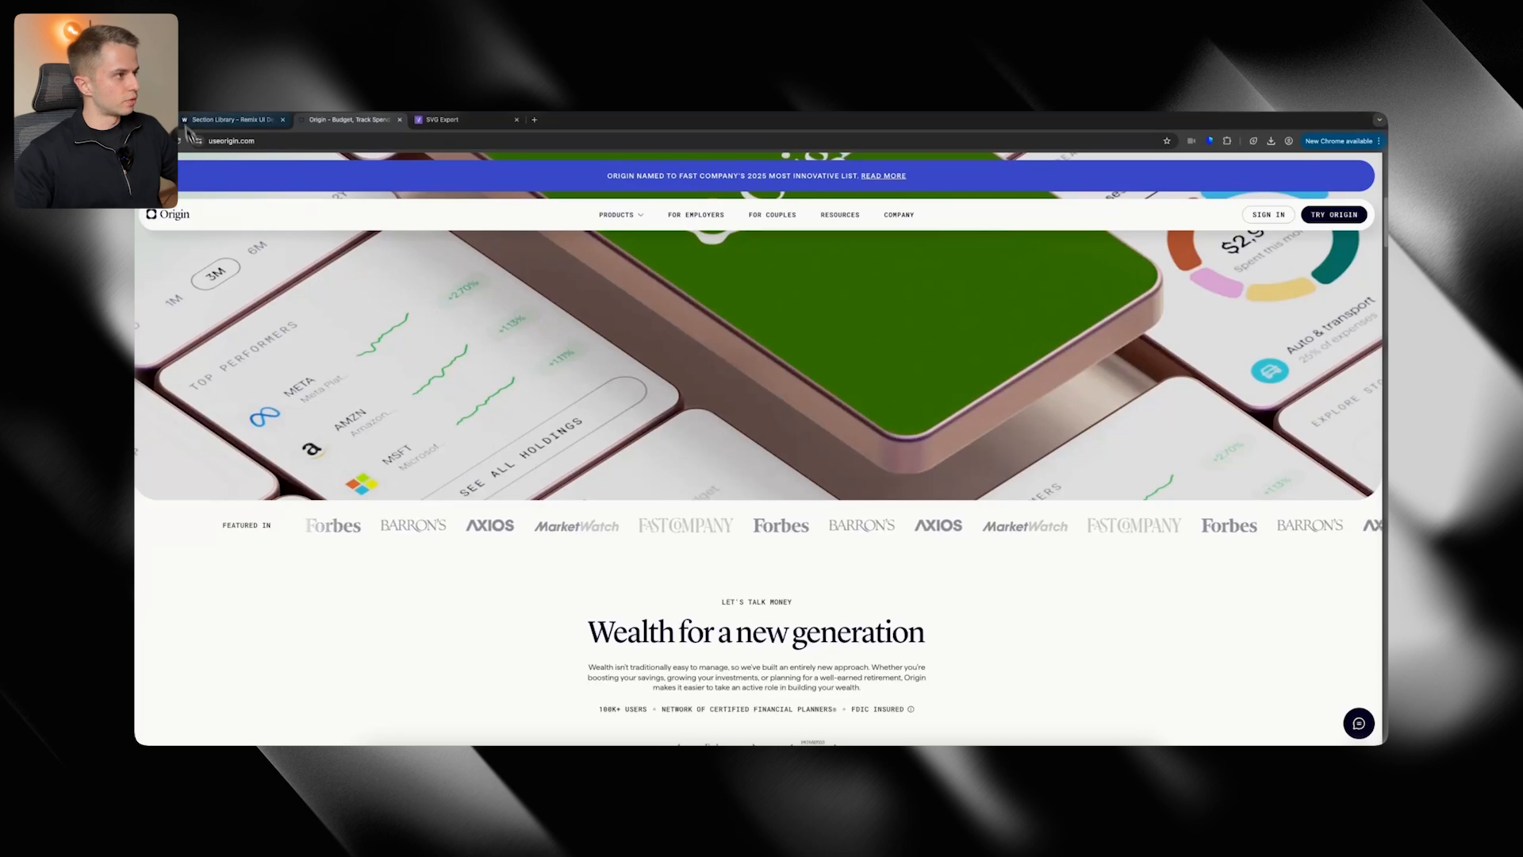
Filter the Remix UI section library by Client Logos and compare the designs with the Origin website's Featured In logo strip
{"action": "left_click", "coordinate": [188, 121]}
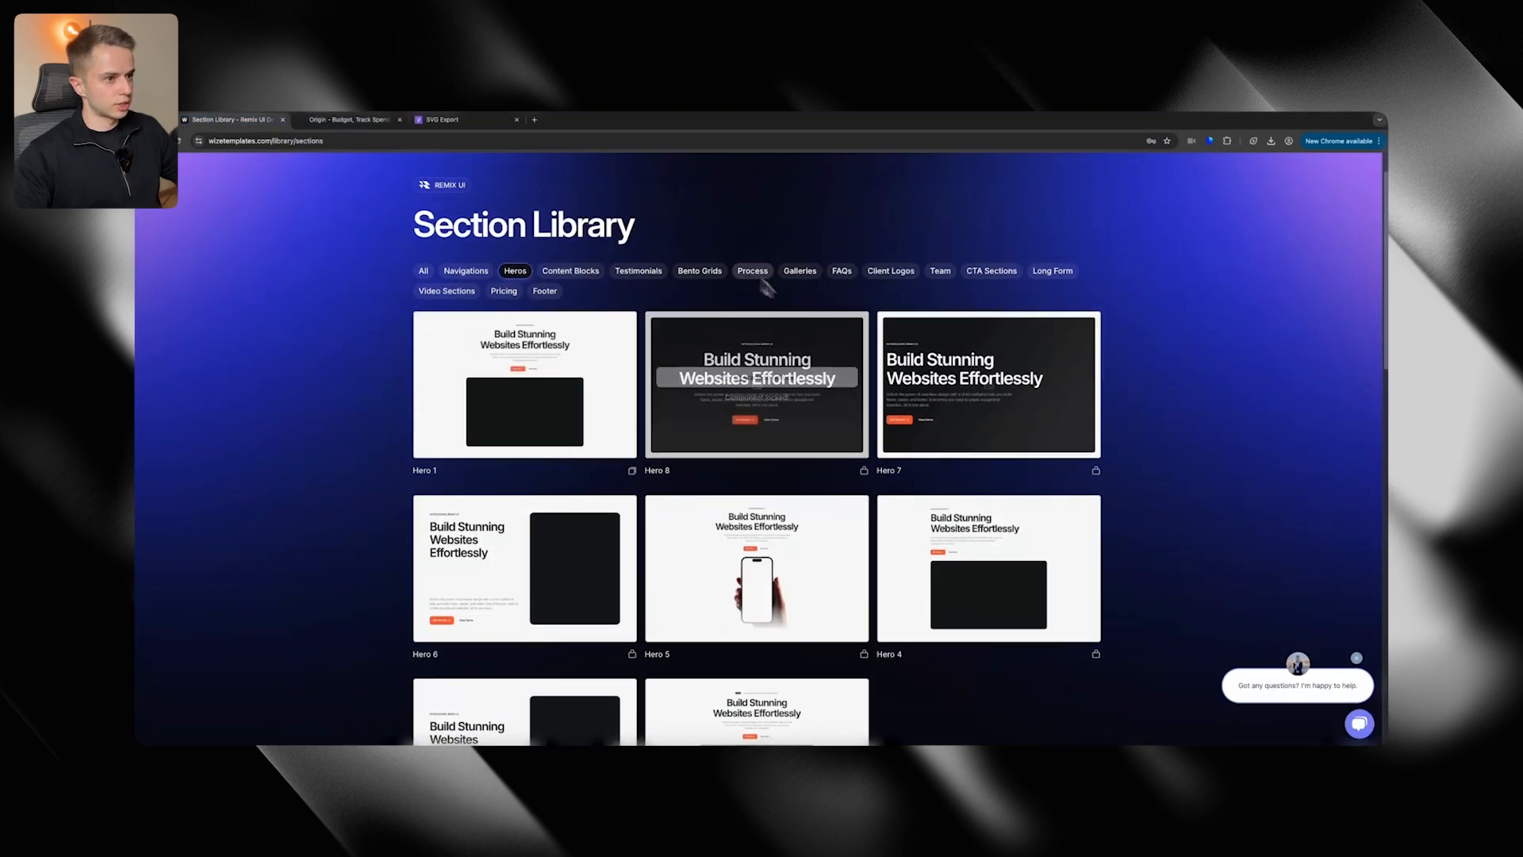
{"action": "left_click", "coordinate": [869, 276]}
{"action": "mouse_move", "coordinate": [526, 407]}
{"action": "left_click", "coordinate": [349, 120]}
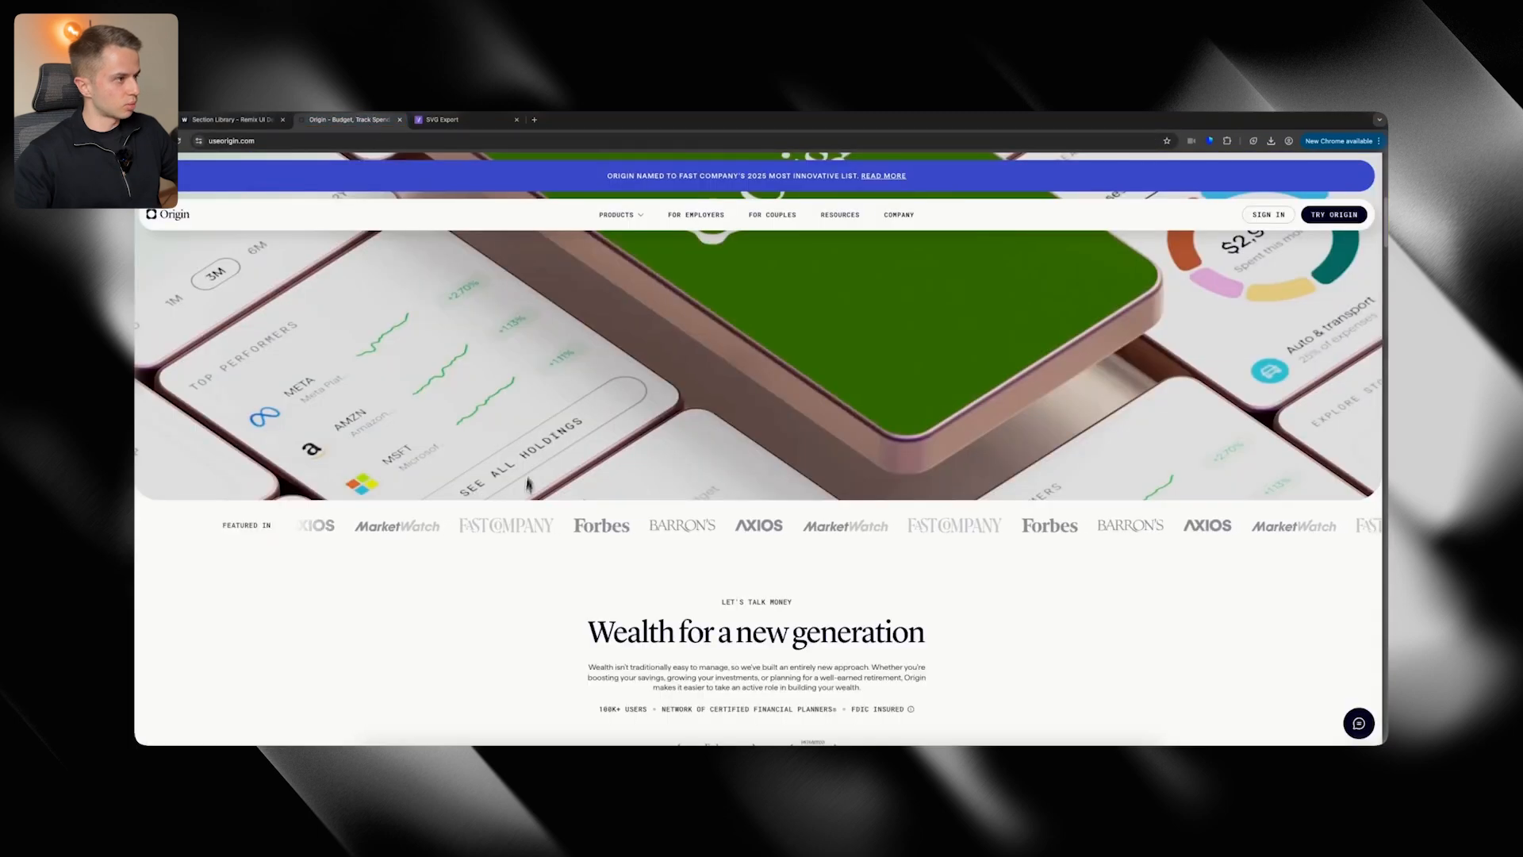
{"action": "left_click", "coordinate": [185, 122]}
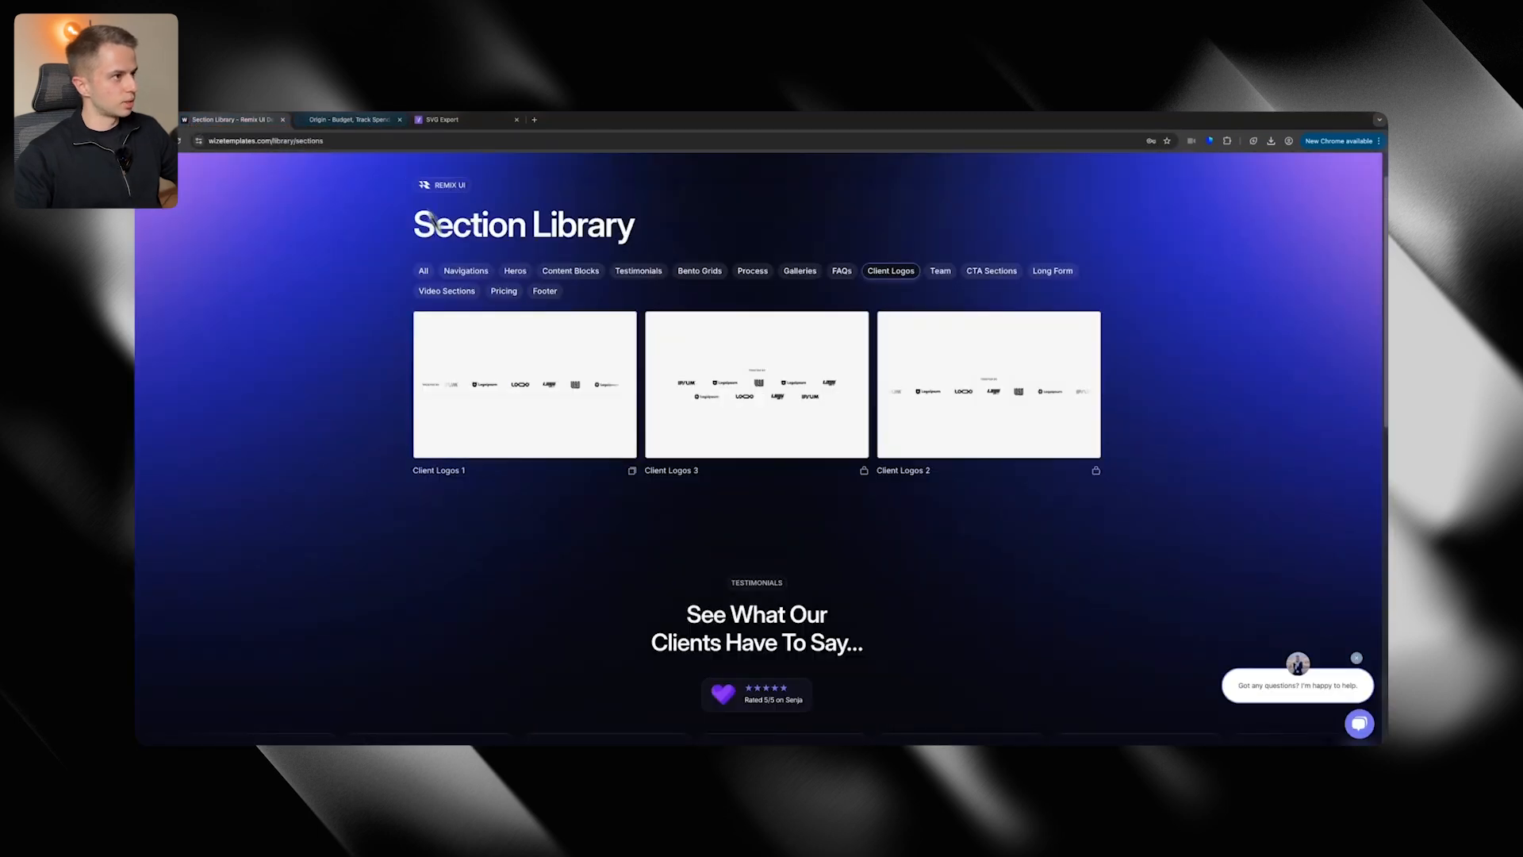
Paste the Client Logos 1 component into the Desktop breakpoint, set its width to fill, and place it beneath the Image Placeholder
{"action": "left_click", "coordinate": [377, 121]}
{"action": "key", "text": "super+Tab"}
{"action": "left_click", "coordinate": [595, 236]}
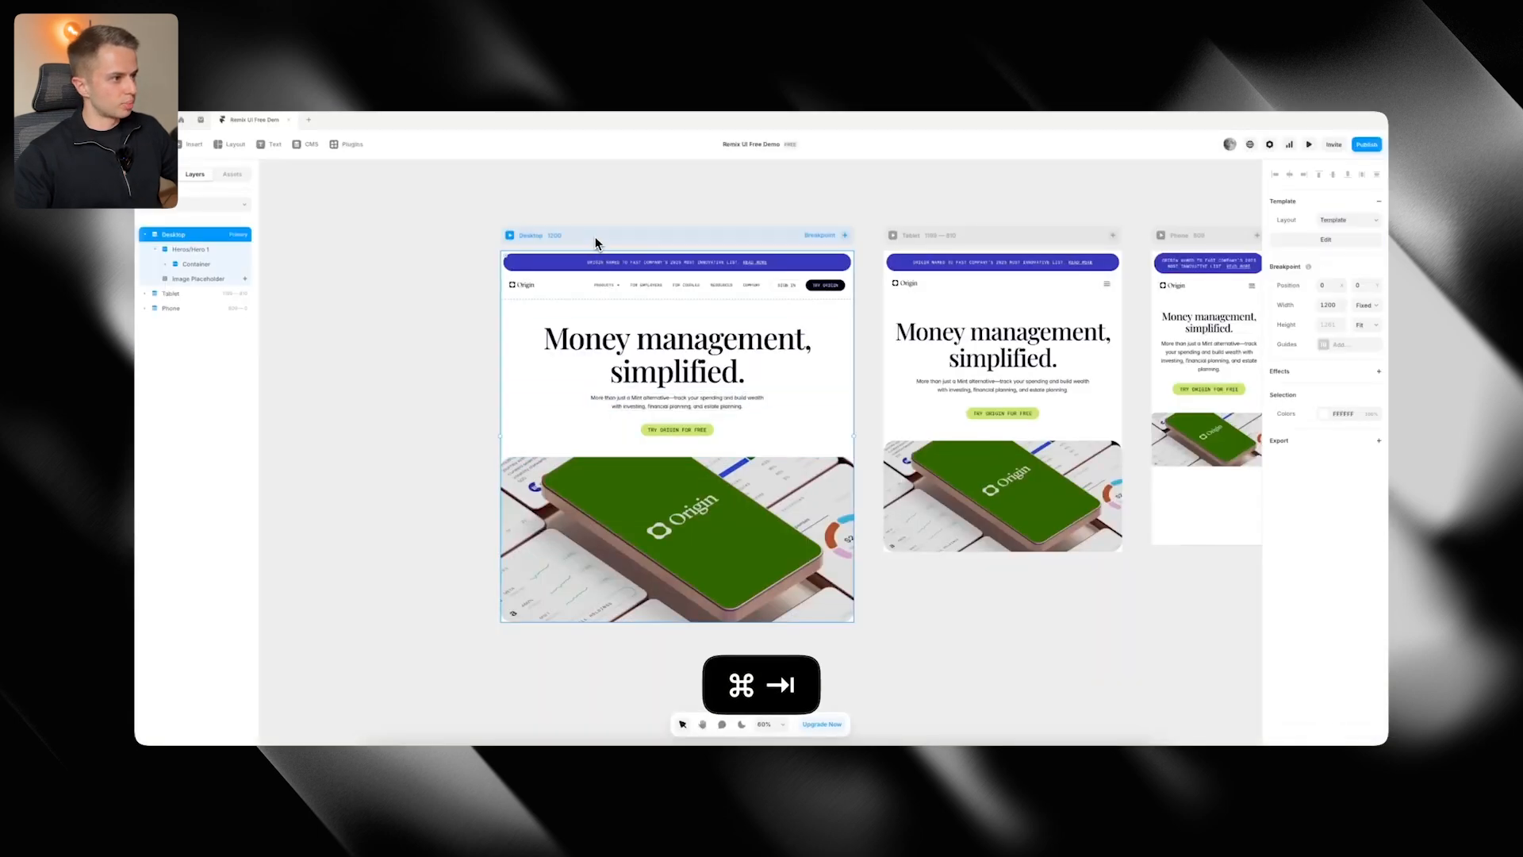
{"action": "key", "text": "super+v"}
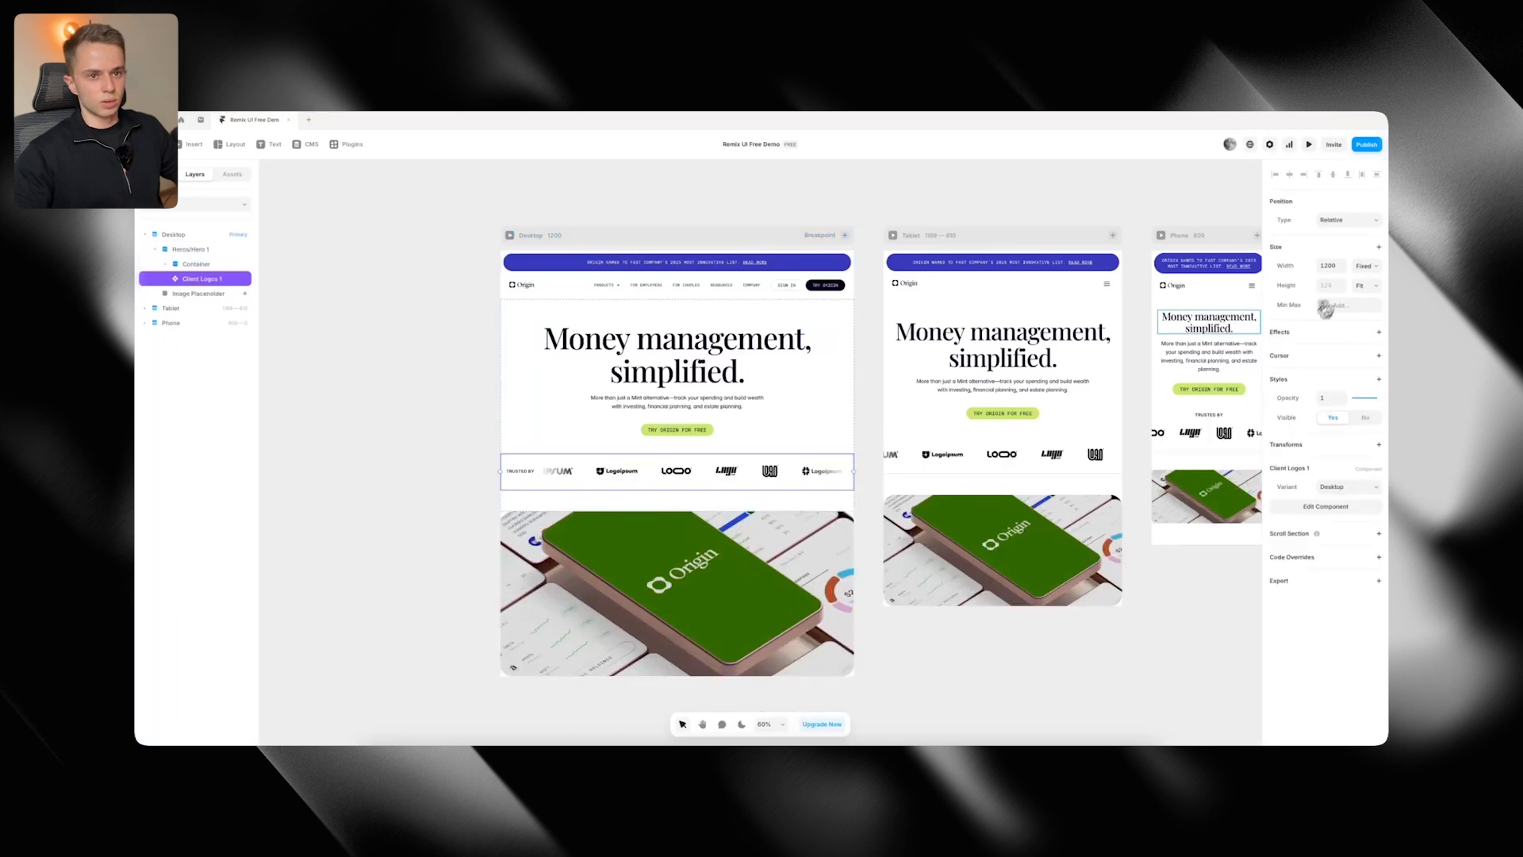
{"action": "left_click", "coordinate": [1349, 292]}
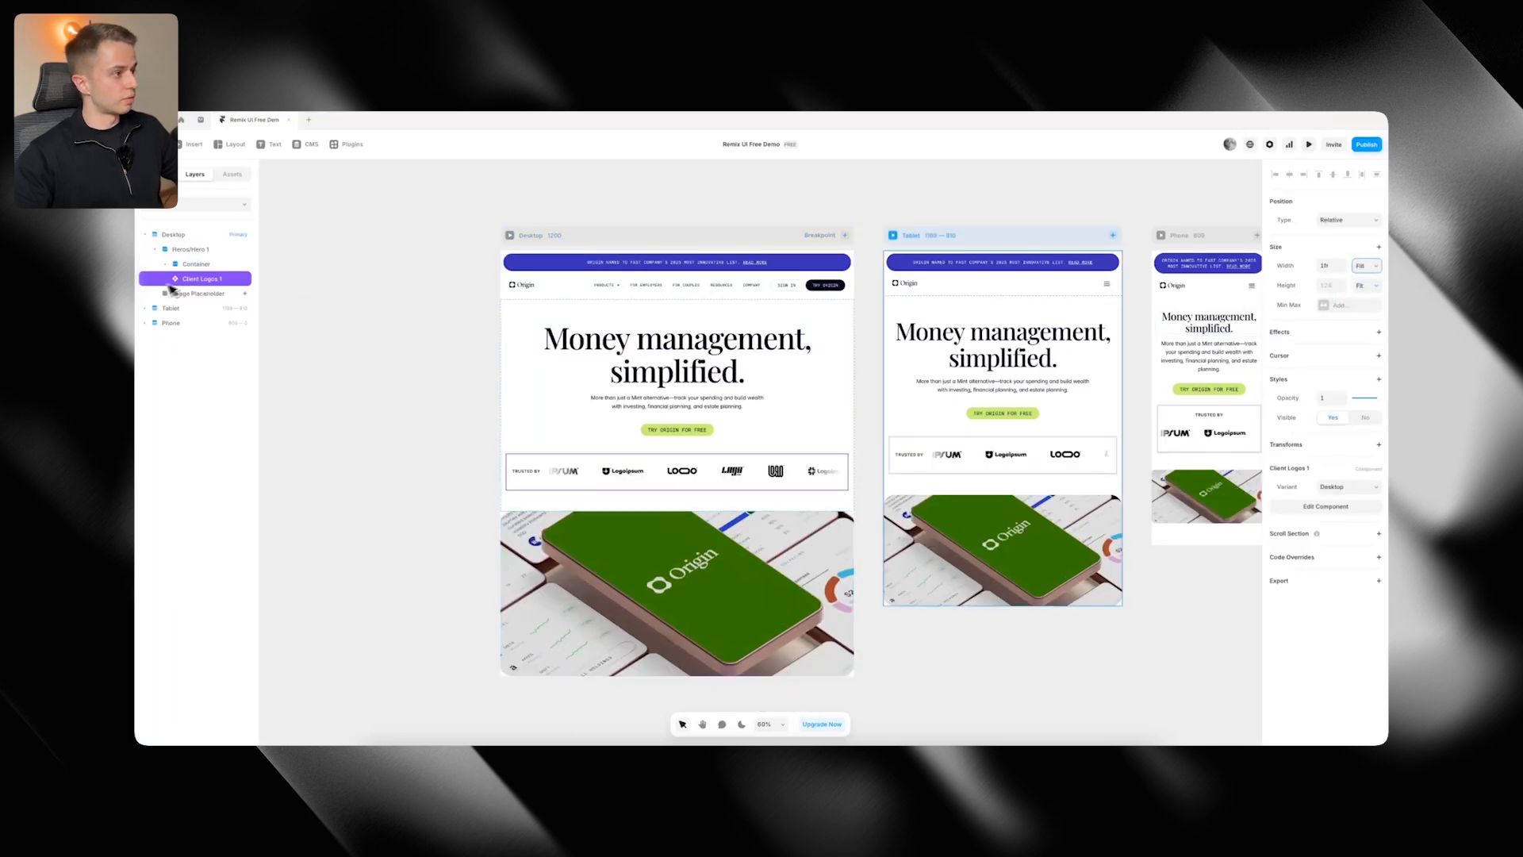
{"action": "left_click_drag", "start_coordinate": [177, 281], "coordinate": [192, 299]}
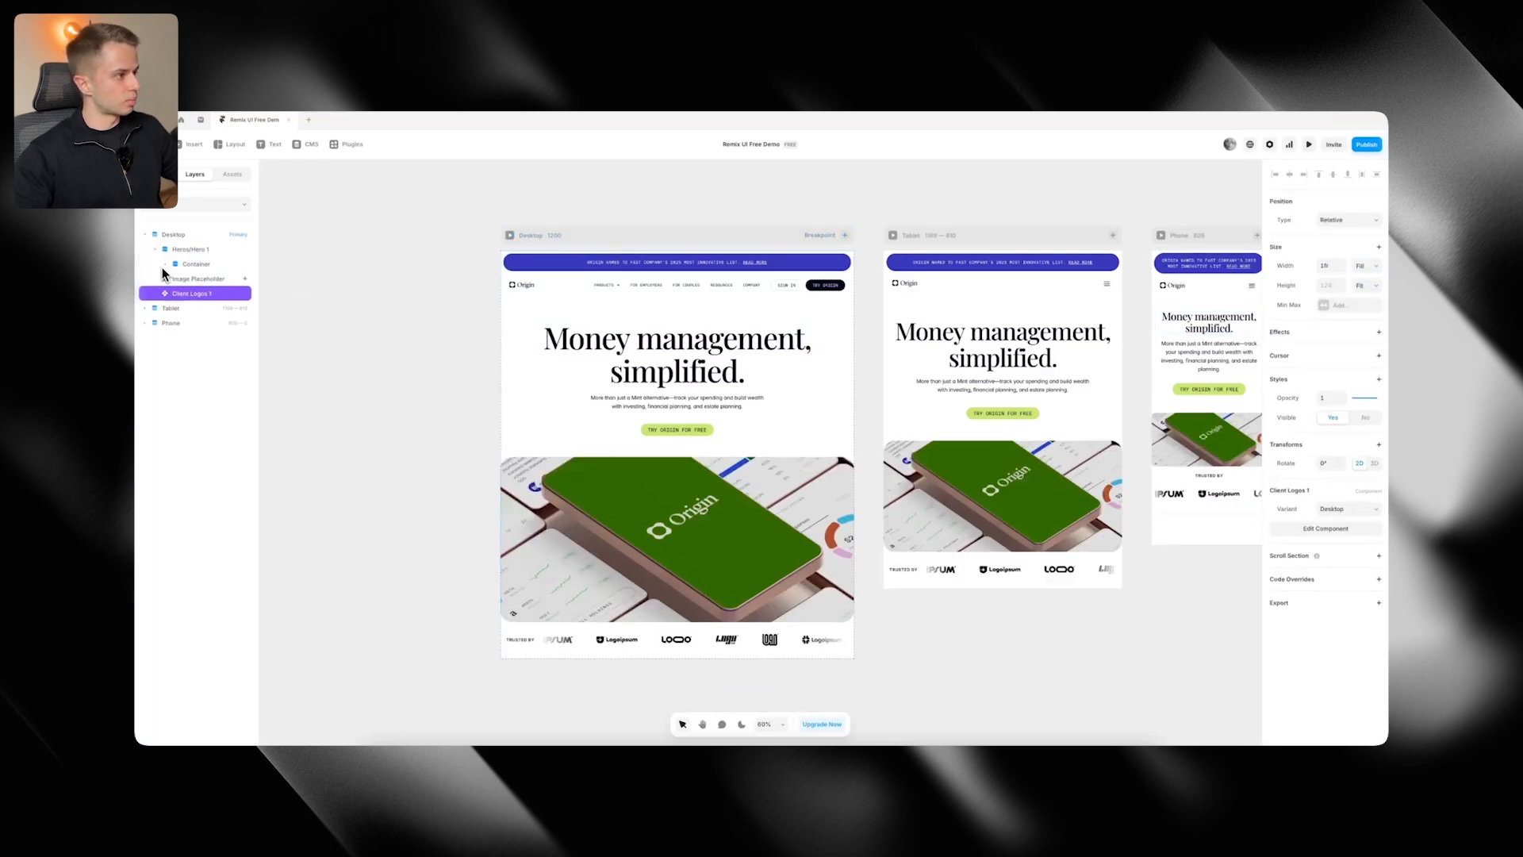
{"action": "left_click", "coordinate": [473, 622]}
{"action": "scroll", "coordinate": [629, 690], "scroll_direction": "down", "scroll_amount": 1}
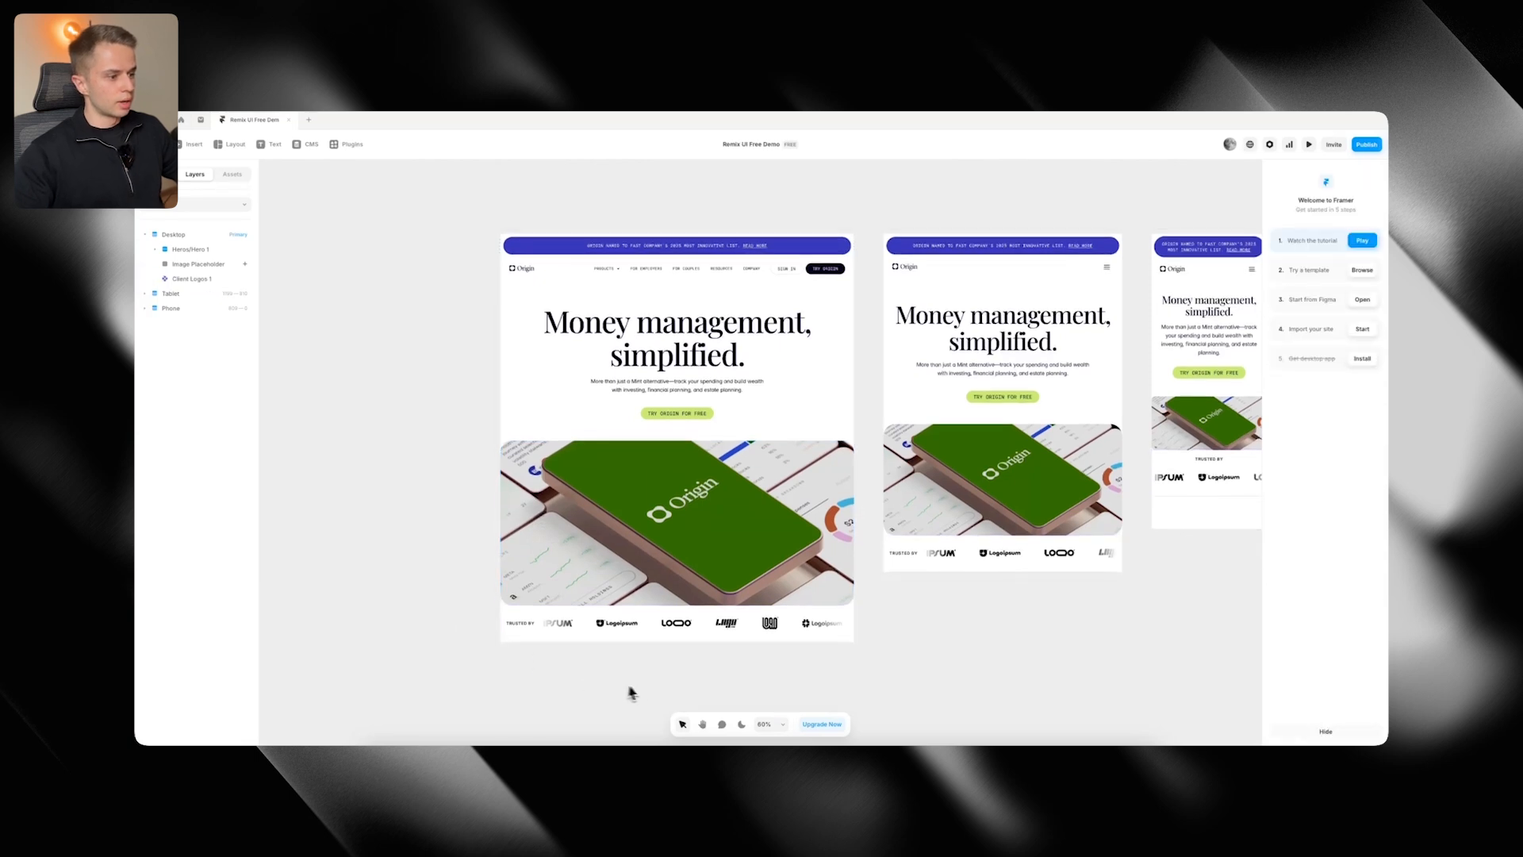
Unlink the Client Logos 1 component from its source project, replacing all instances, and open it for editing
{"action": "left_click", "coordinate": [650, 636]}
{"action": "double_click", "coordinate": [649, 635]}
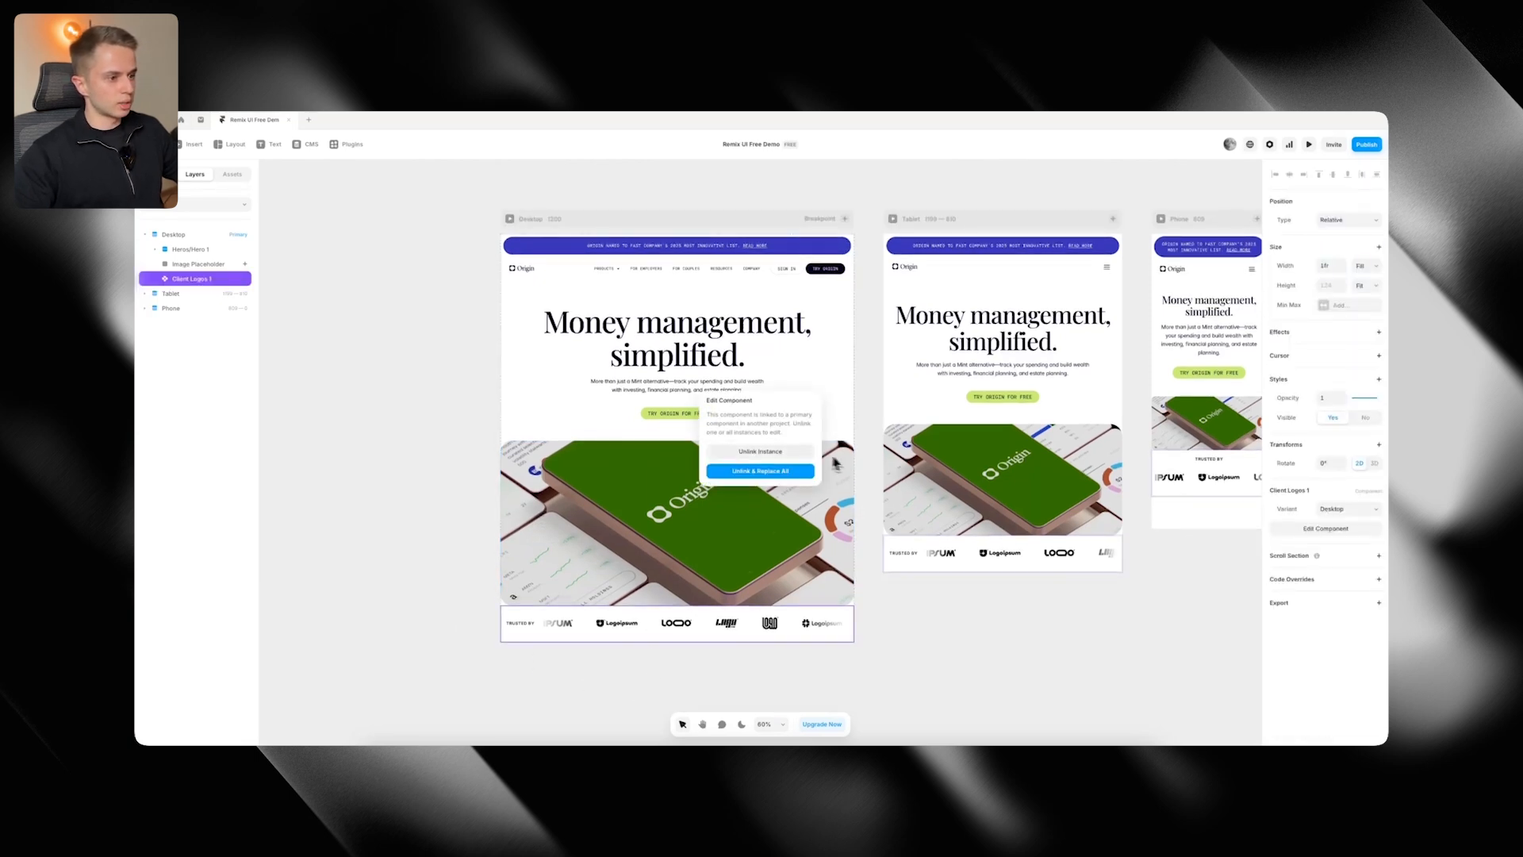
{"action": "left_click", "coordinate": [752, 471]}
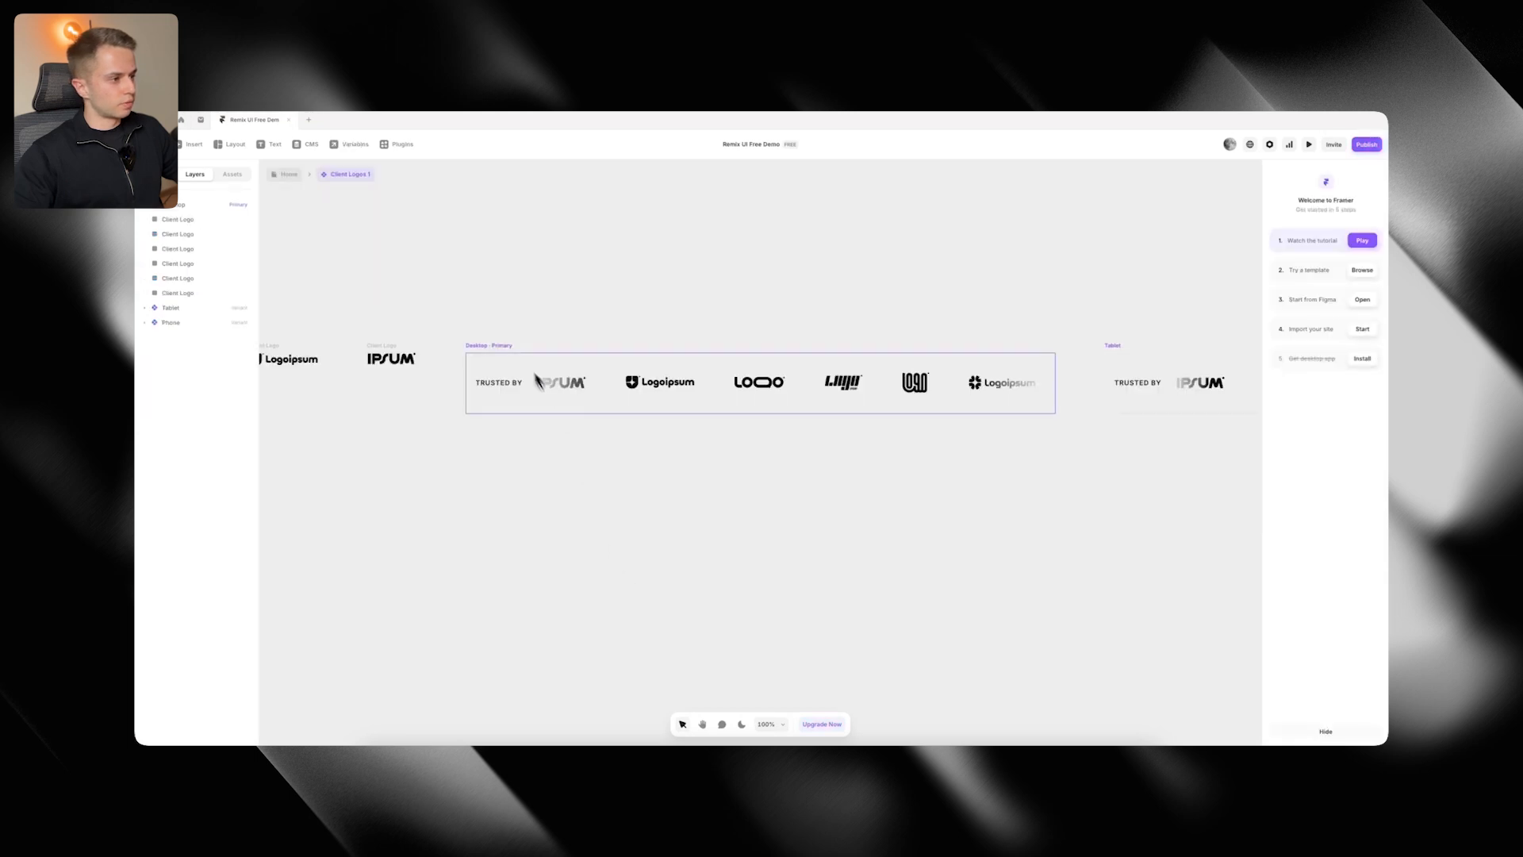
Remove the solid border from the stack inside the Desktop variant of the Client Logos 1 component
{"action": "left_click", "coordinate": [539, 392]}
{"action": "scroll", "coordinate": [1344, 666], "scroll_direction": "down", "scroll_amount": 3}
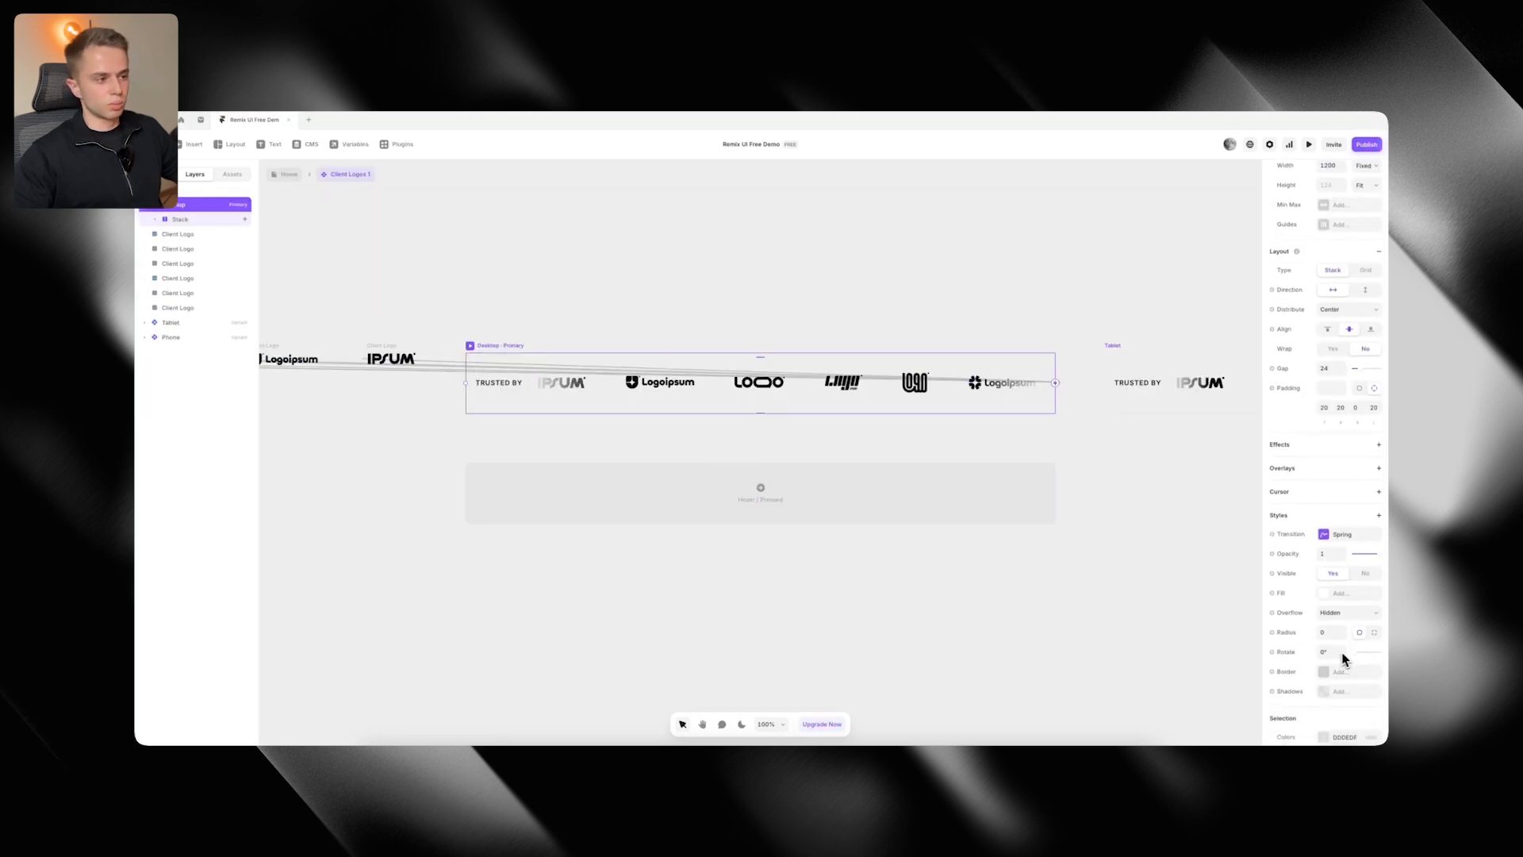
{"action": "left_click", "coordinate": [189, 224]}
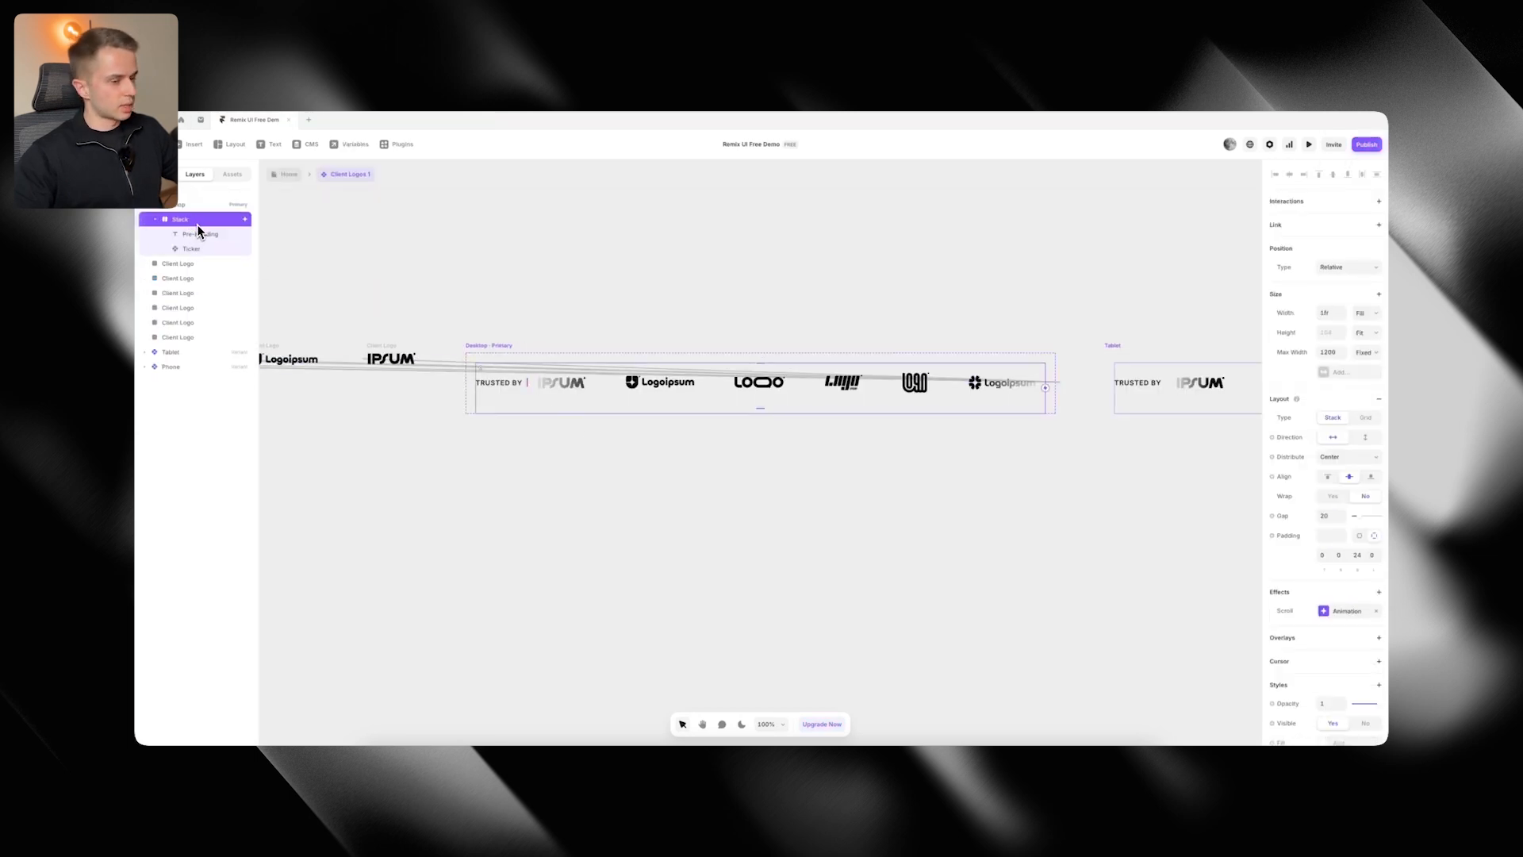
{"action": "scroll", "coordinate": [1305, 603], "scroll_direction": "down", "scroll_amount": 5}
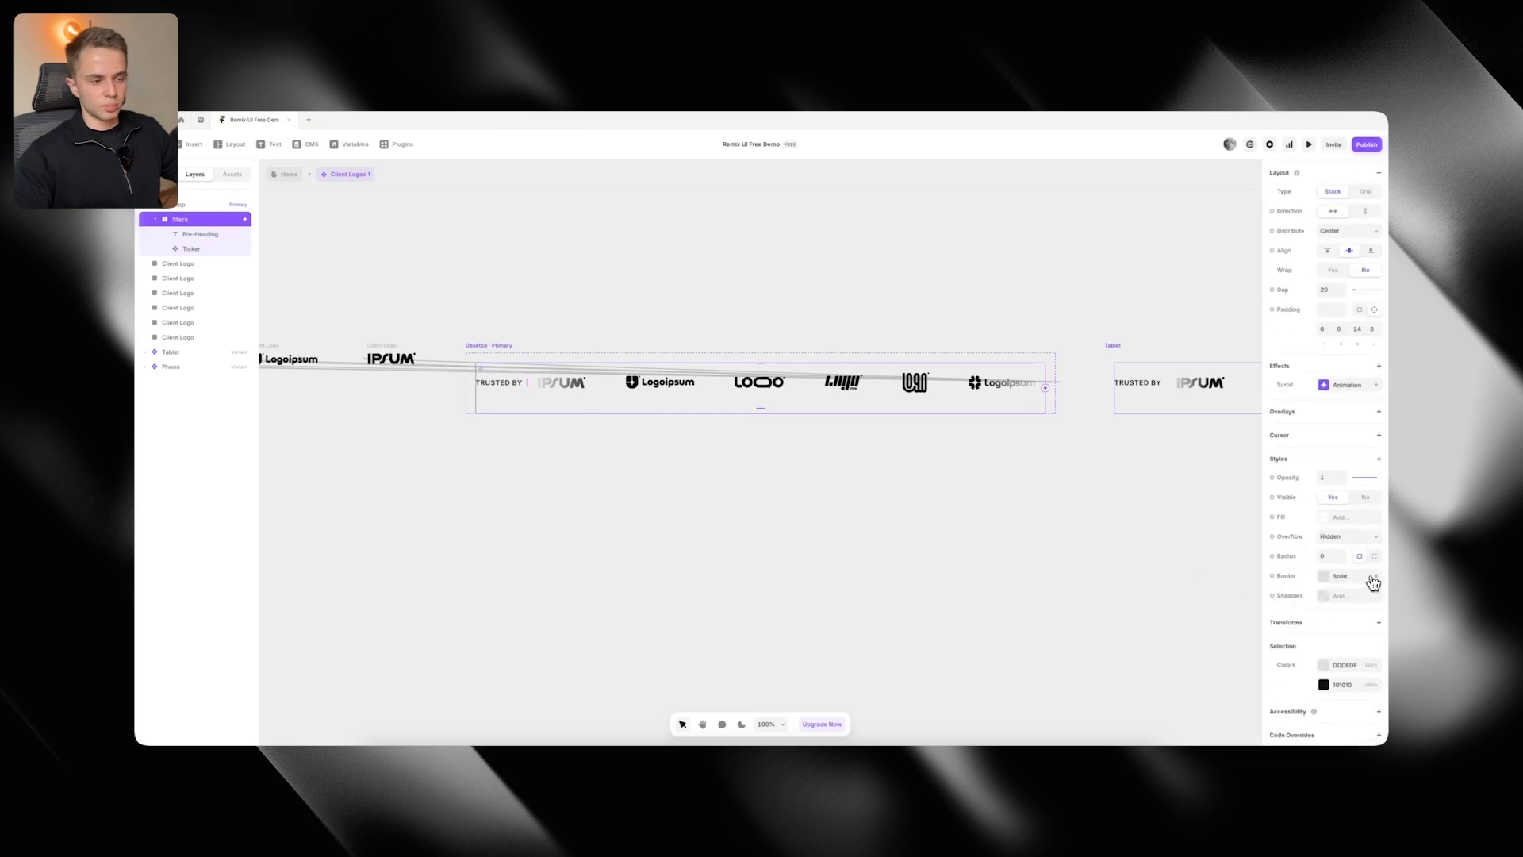
{"action": "left_click", "coordinate": [983, 564]}
Apply the Pre-Heading text style to the "Trusted by" label, compare it with the Origin website, and return to the Home page
{"action": "key", "text": "super+Tab"}
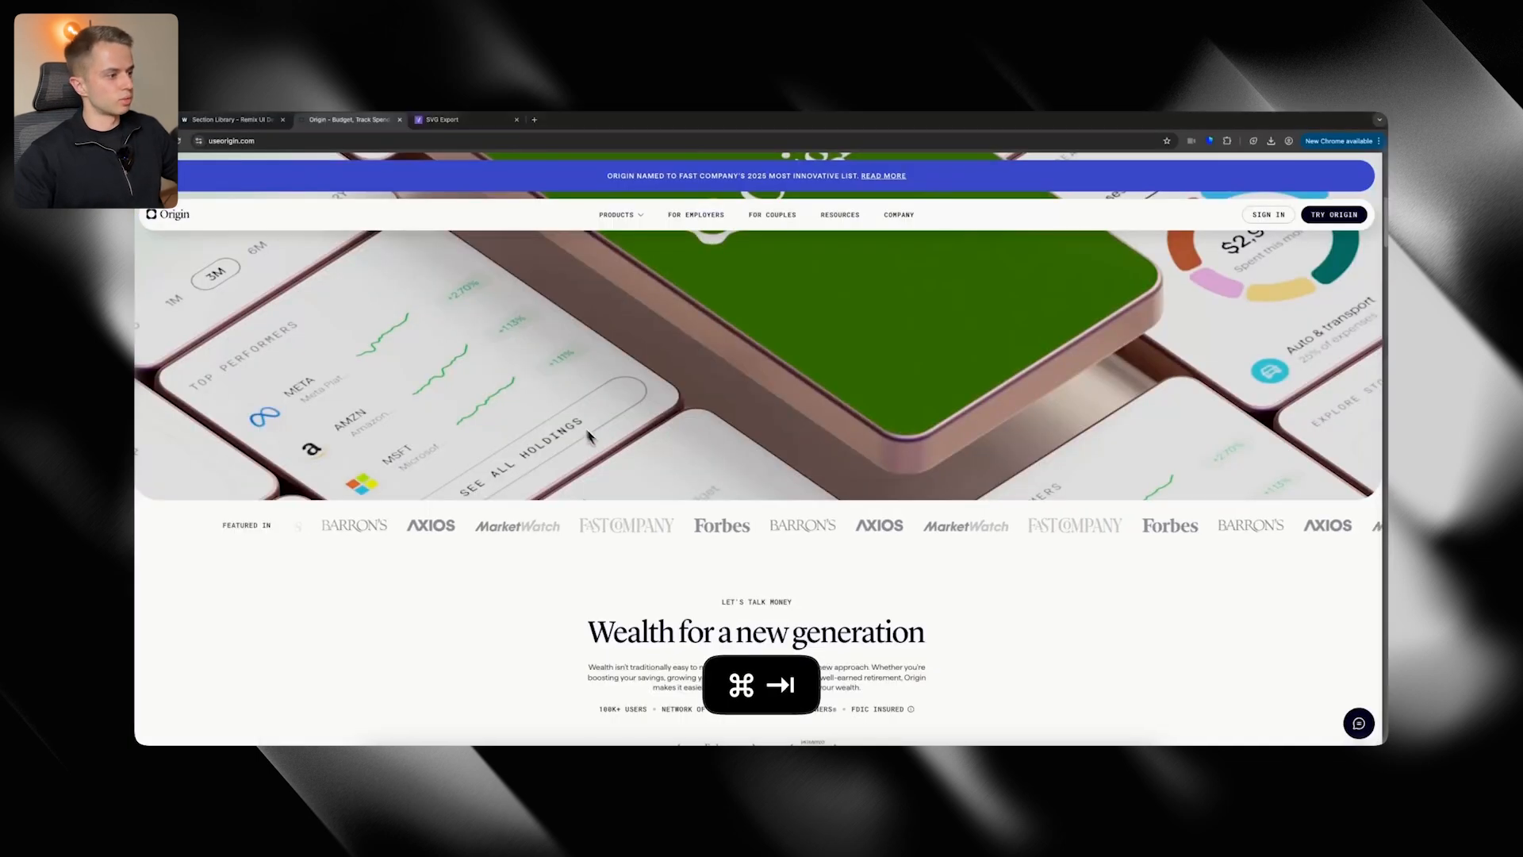
{"action": "key", "text": "super+Tab"}
{"action": "left_click", "coordinate": [514, 386]}
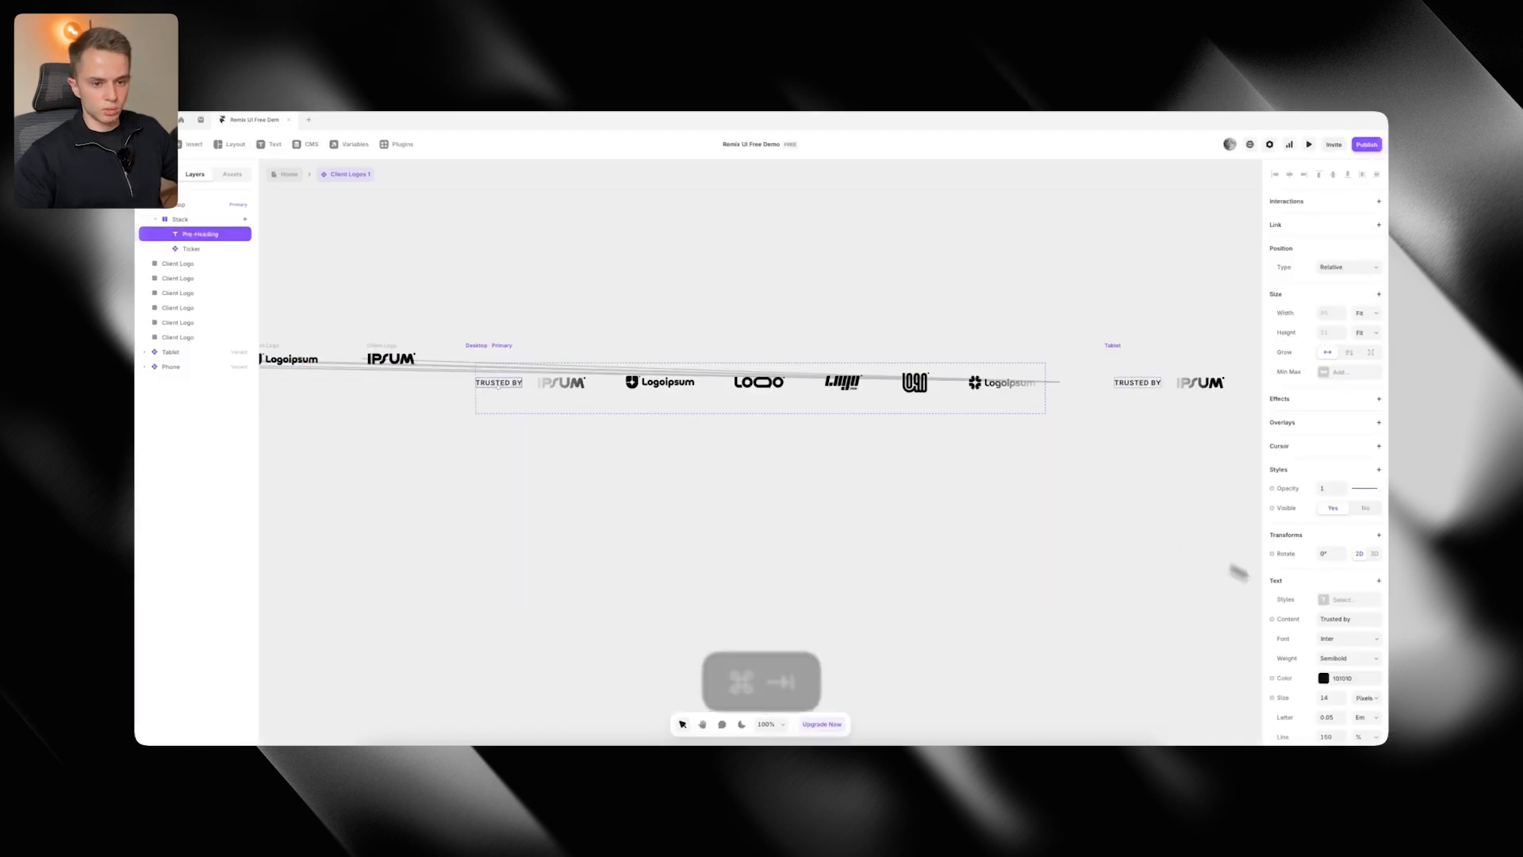
{"action": "left_click", "coordinate": [1345, 601]}
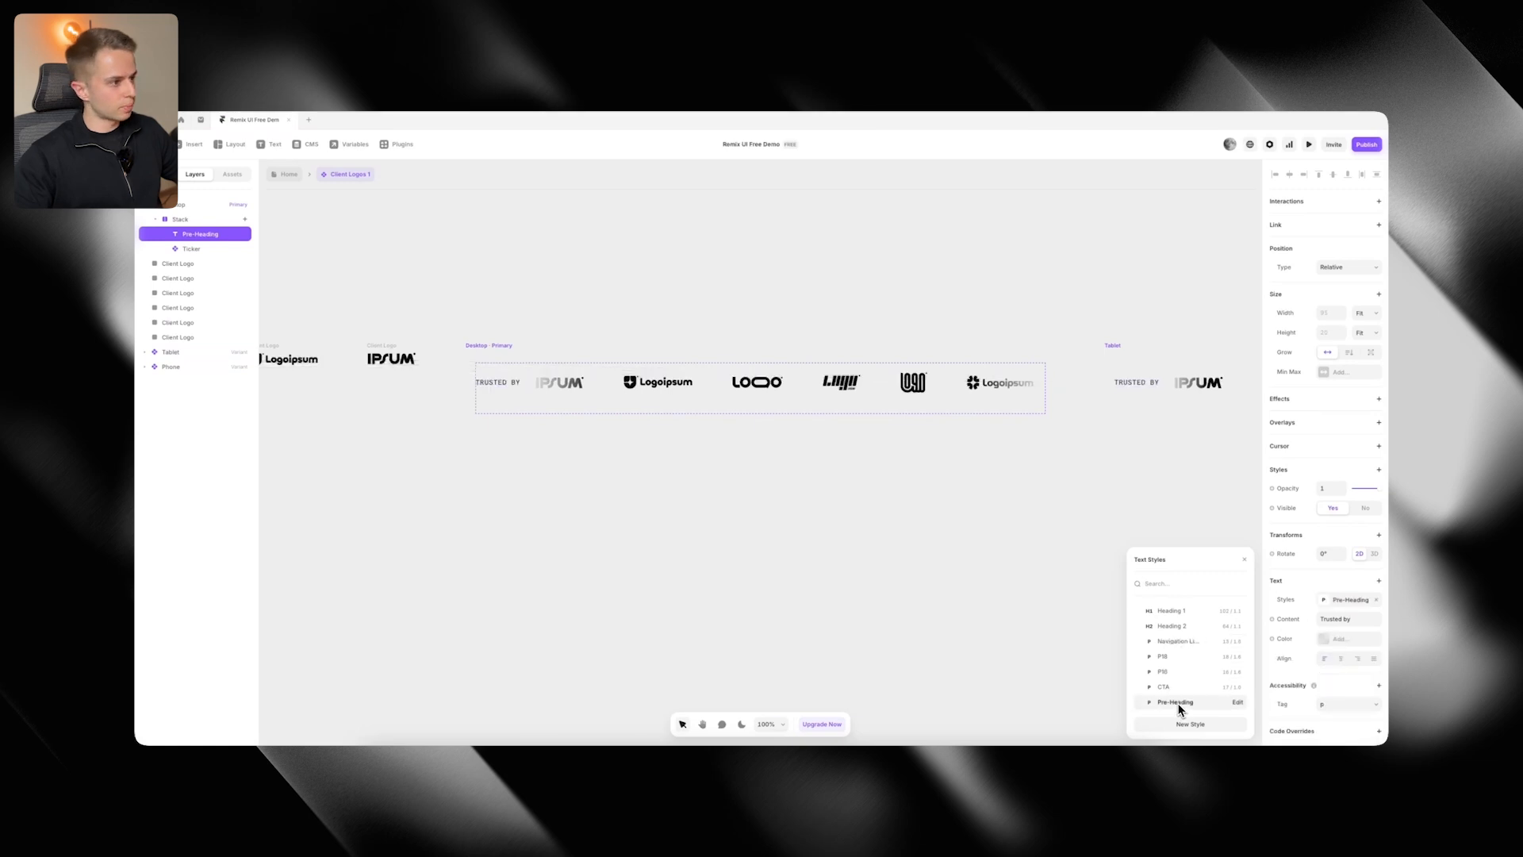
{"action": "key", "text": "super+Tab"}
{"action": "key", "text": "super+Tab"}
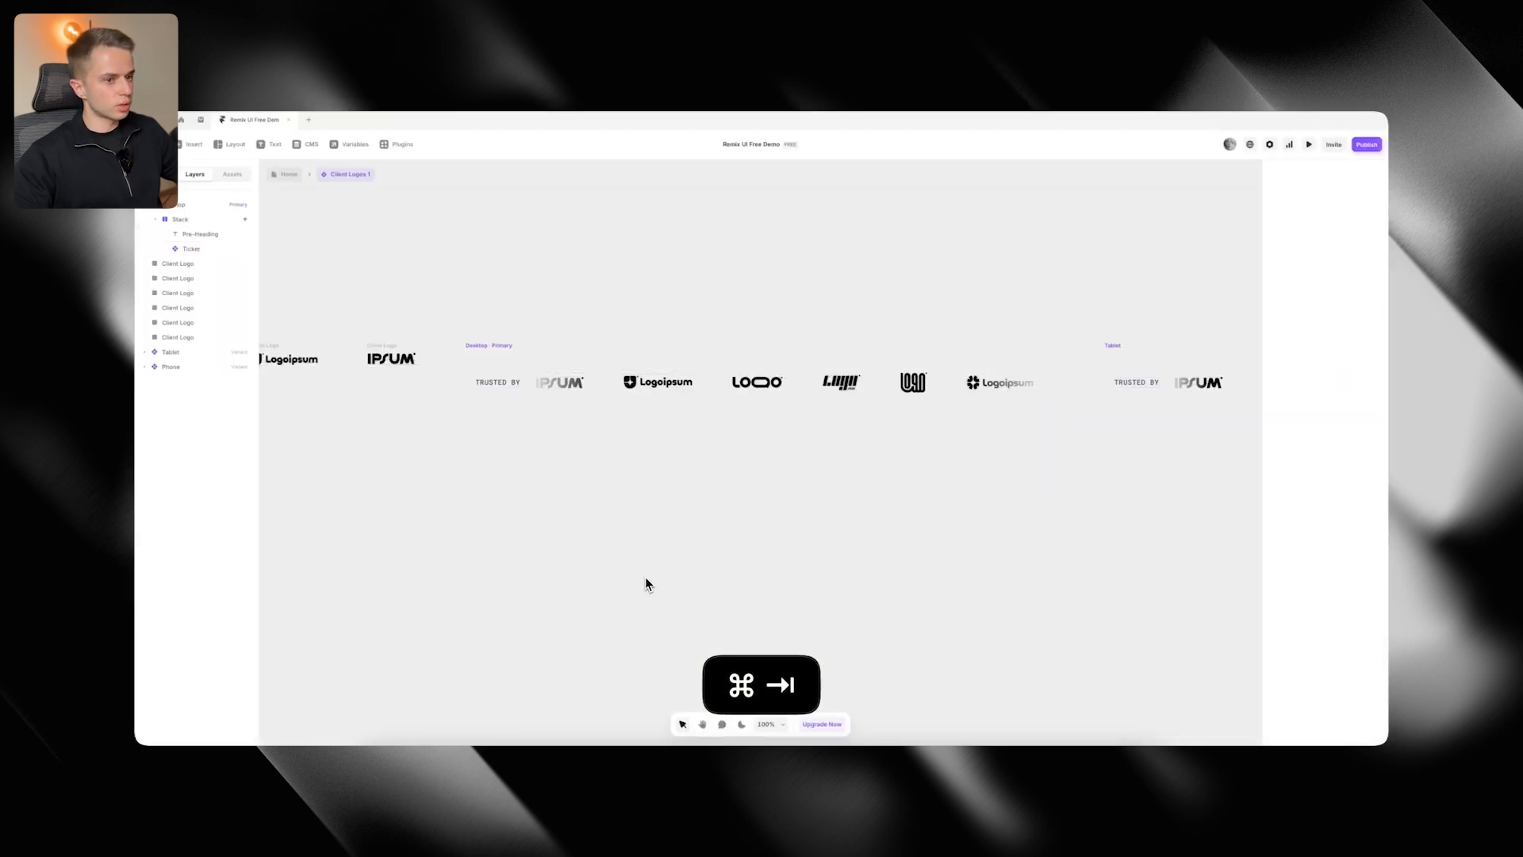
{"action": "left_click", "coordinate": [289, 173]}
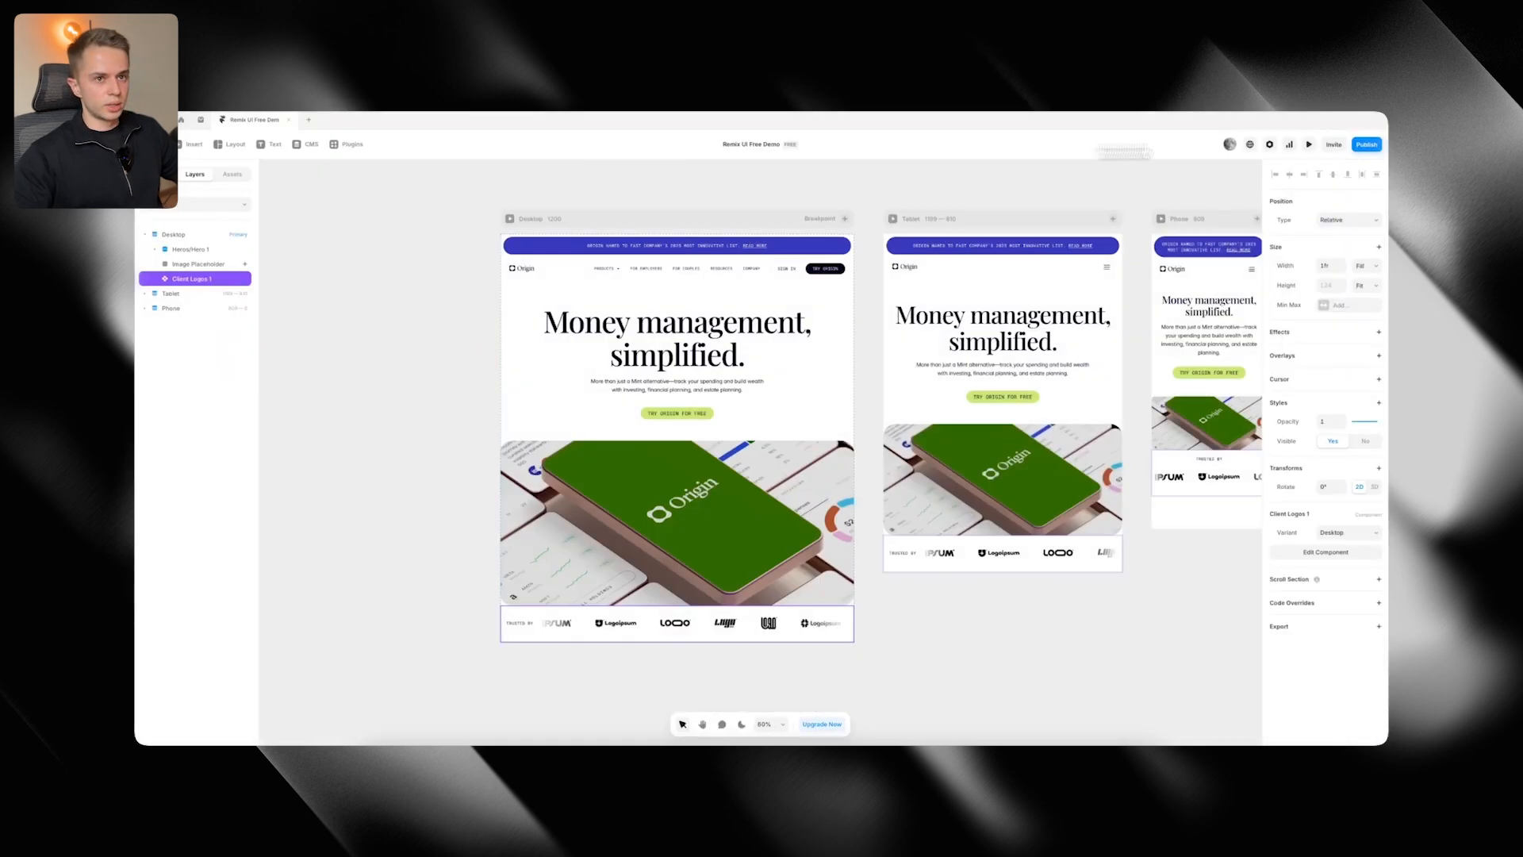
Preview the page at a wider width and compare the area beneath the hero image with the Origin website's Featured In strip
{"action": "left_click", "coordinate": [1309, 144]}
{"action": "left_click_drag", "start_coordinate": [1065, 476], "coordinate": [1242, 483]}
{"action": "scroll", "coordinate": [1033, 432], "scroll_direction": "down", "scroll_amount": 5}
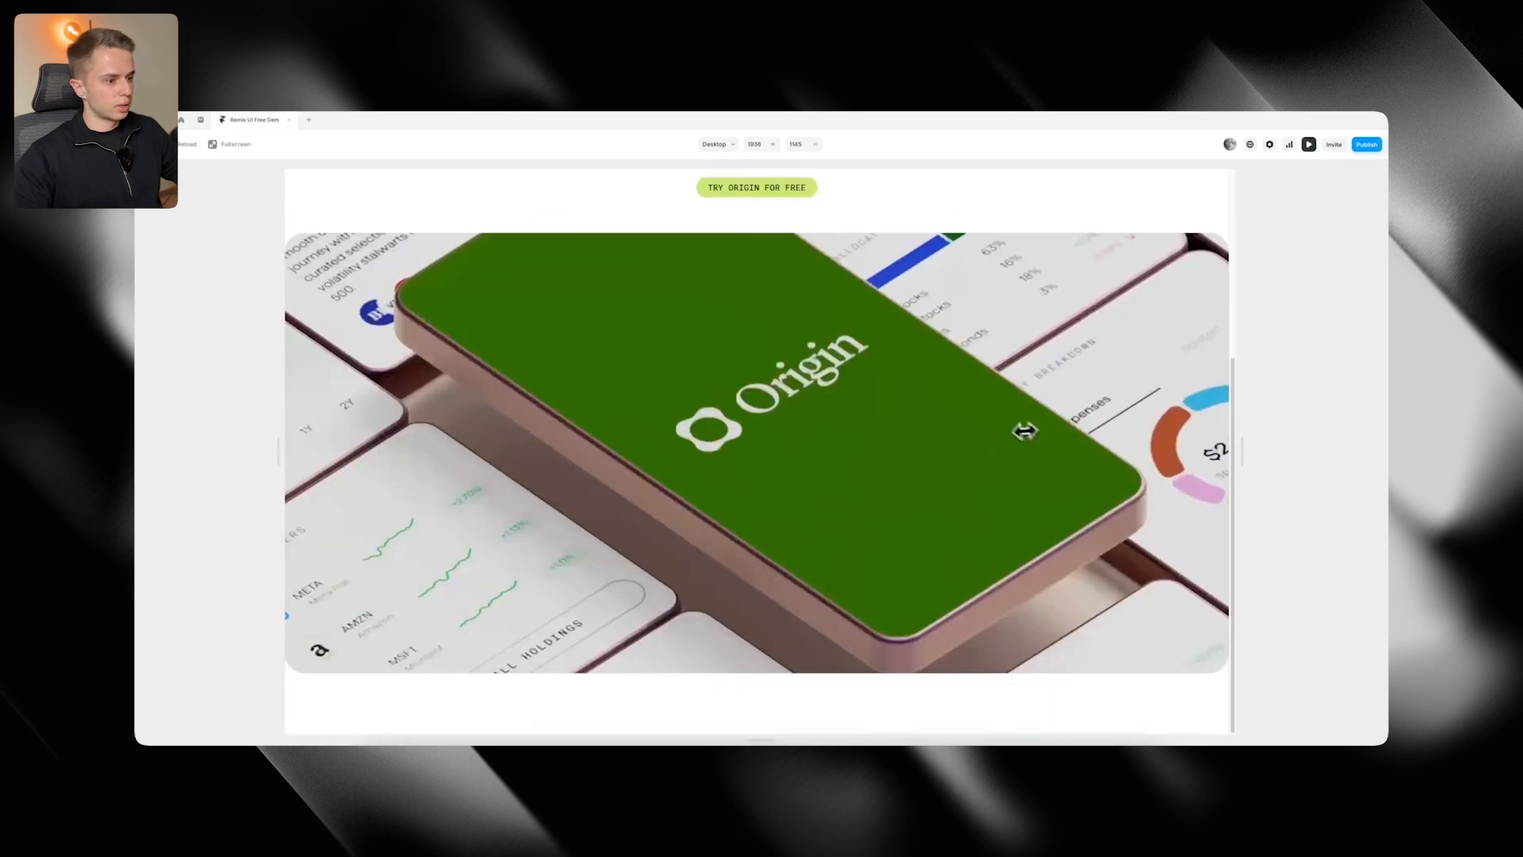
{"action": "key", "text": "super+Tab"}
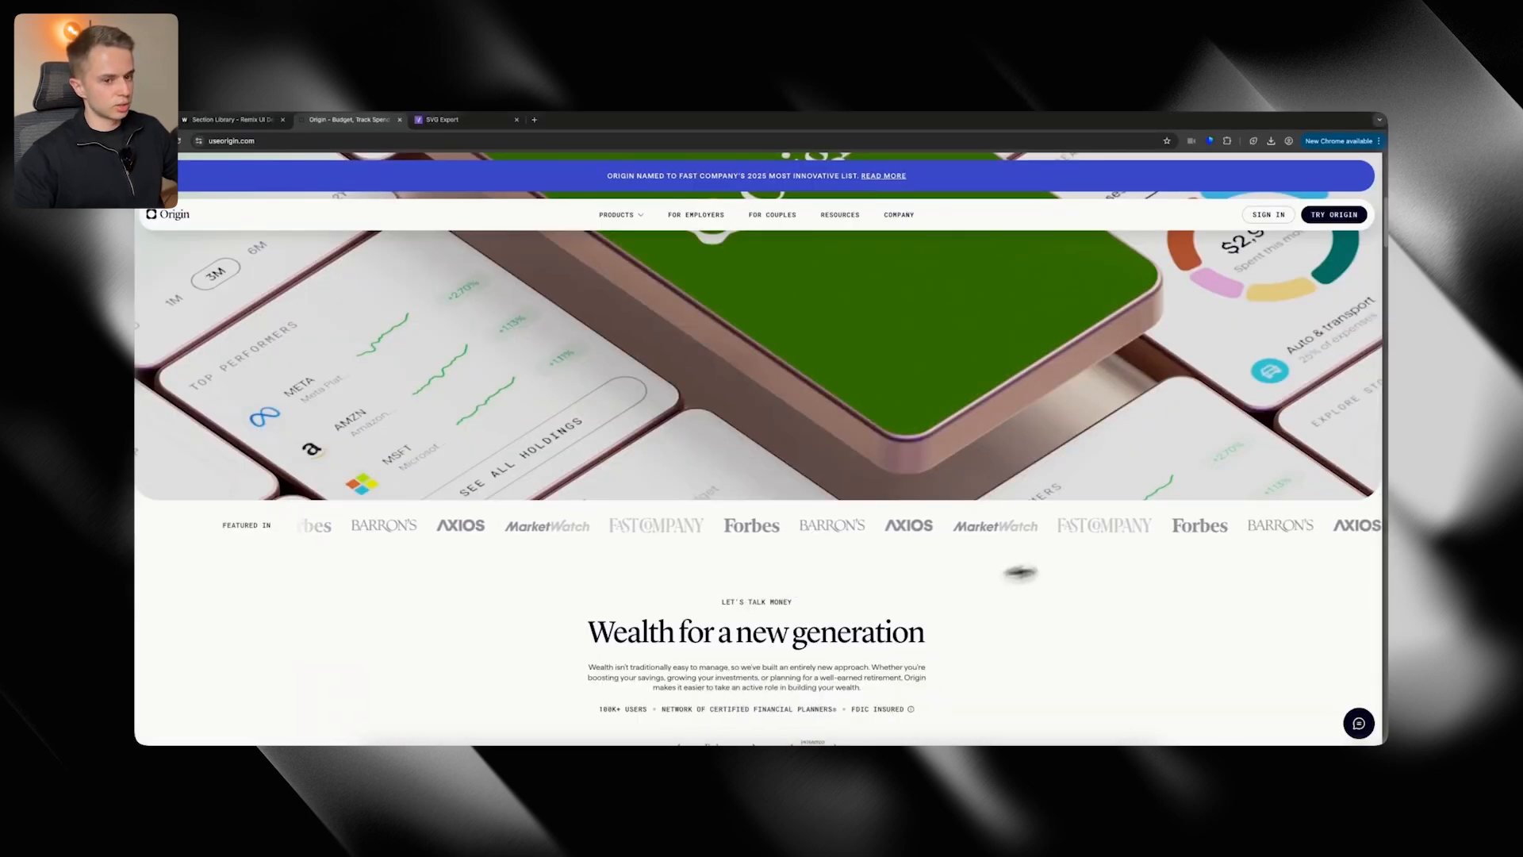
{"action": "key", "text": "super+Tab"}
{"action": "key", "text": "Escape"}
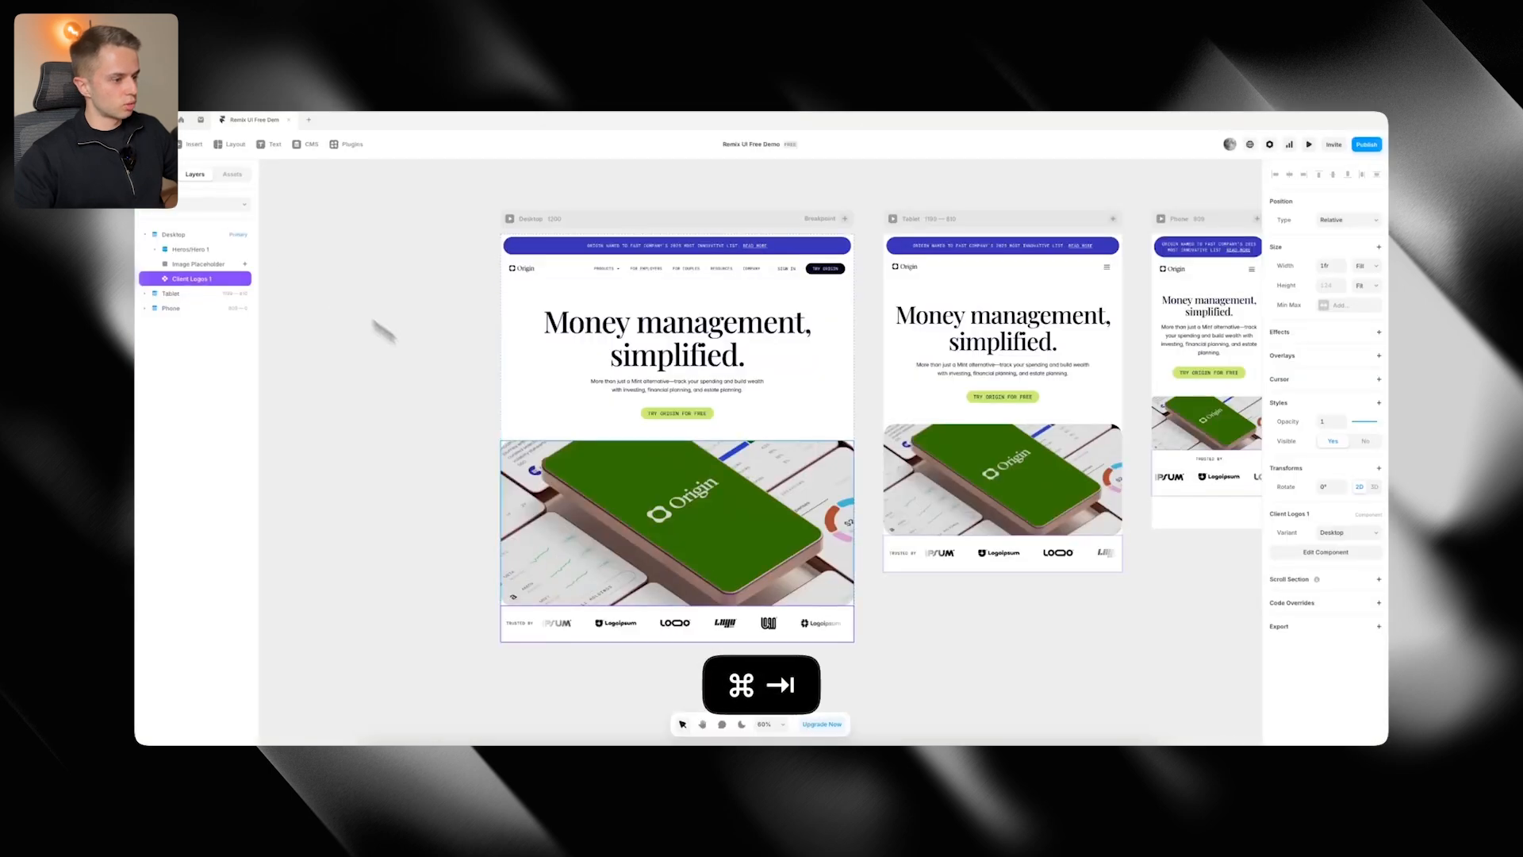
Set the maximum width of the Client Logos 1 component's stack to 1800
{"action": "double_click", "coordinate": [647, 631]}
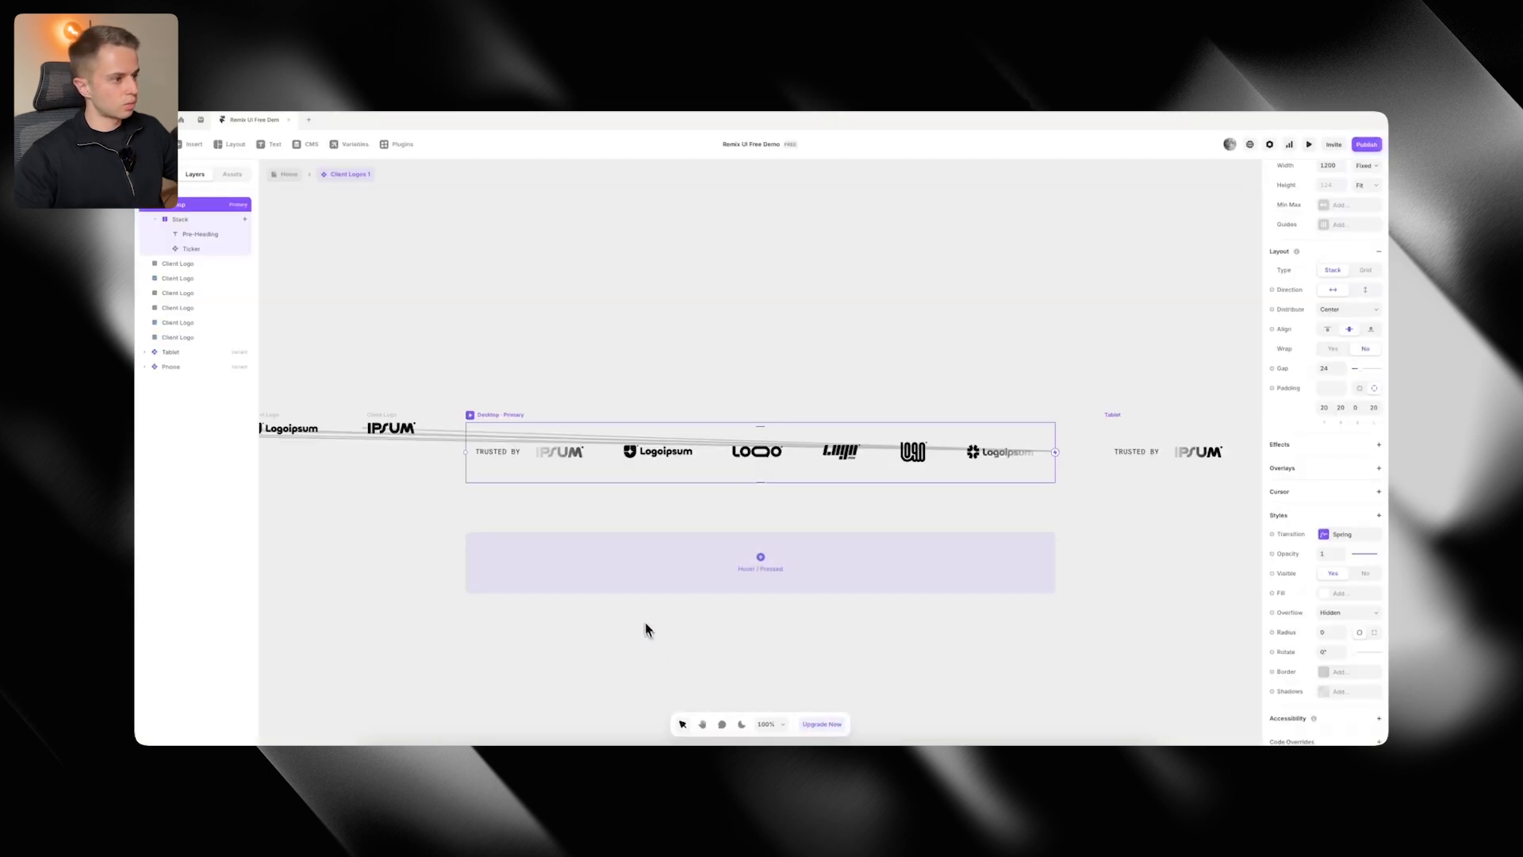
{"action": "left_click", "coordinate": [210, 220]}
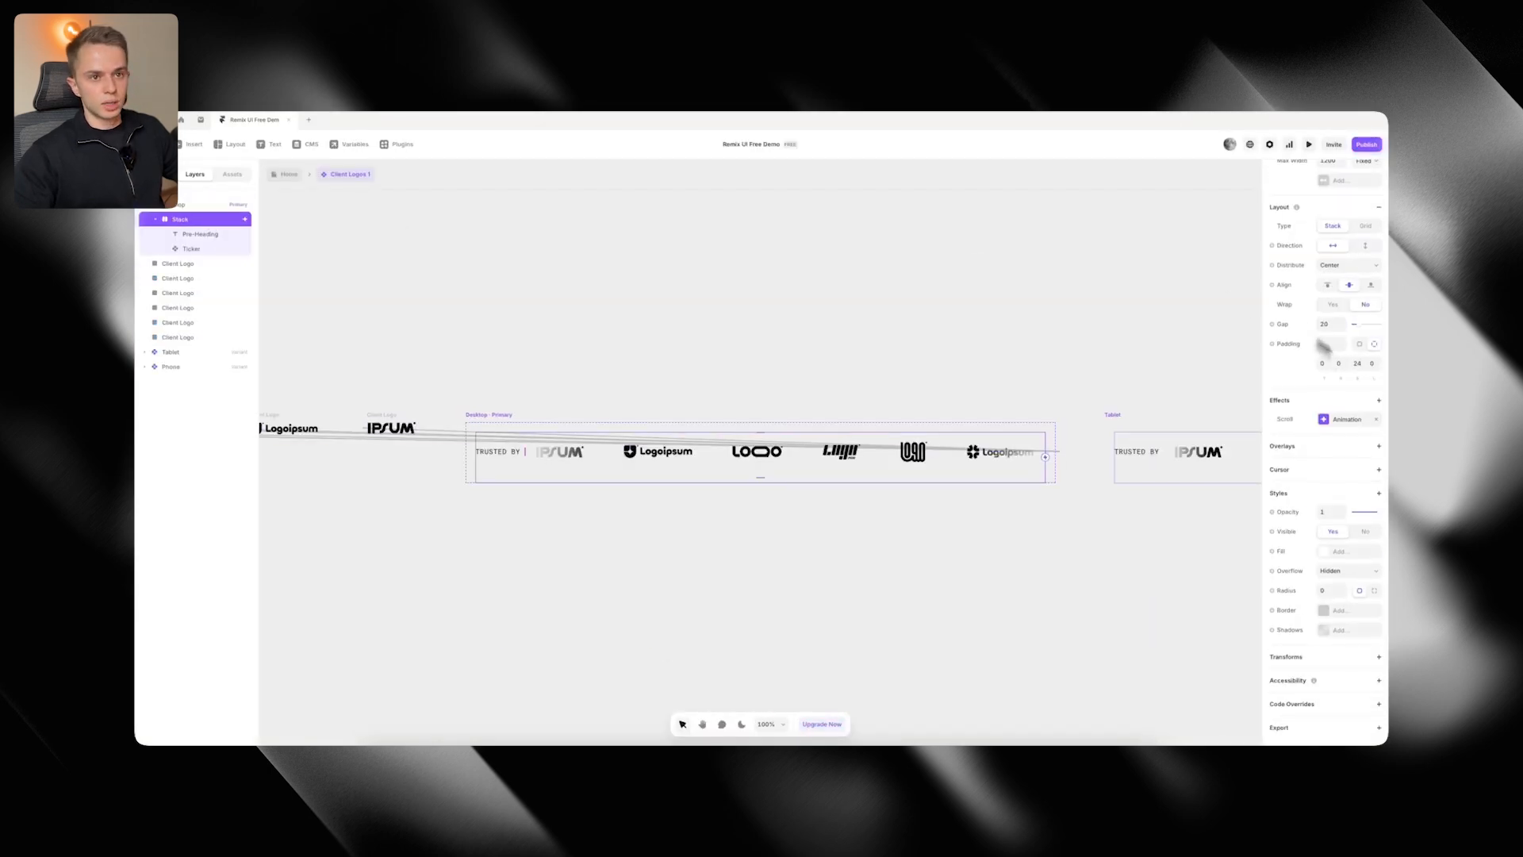
{"action": "scroll", "coordinate": [1323, 345], "scroll_direction": "up", "scroll_amount": 3}
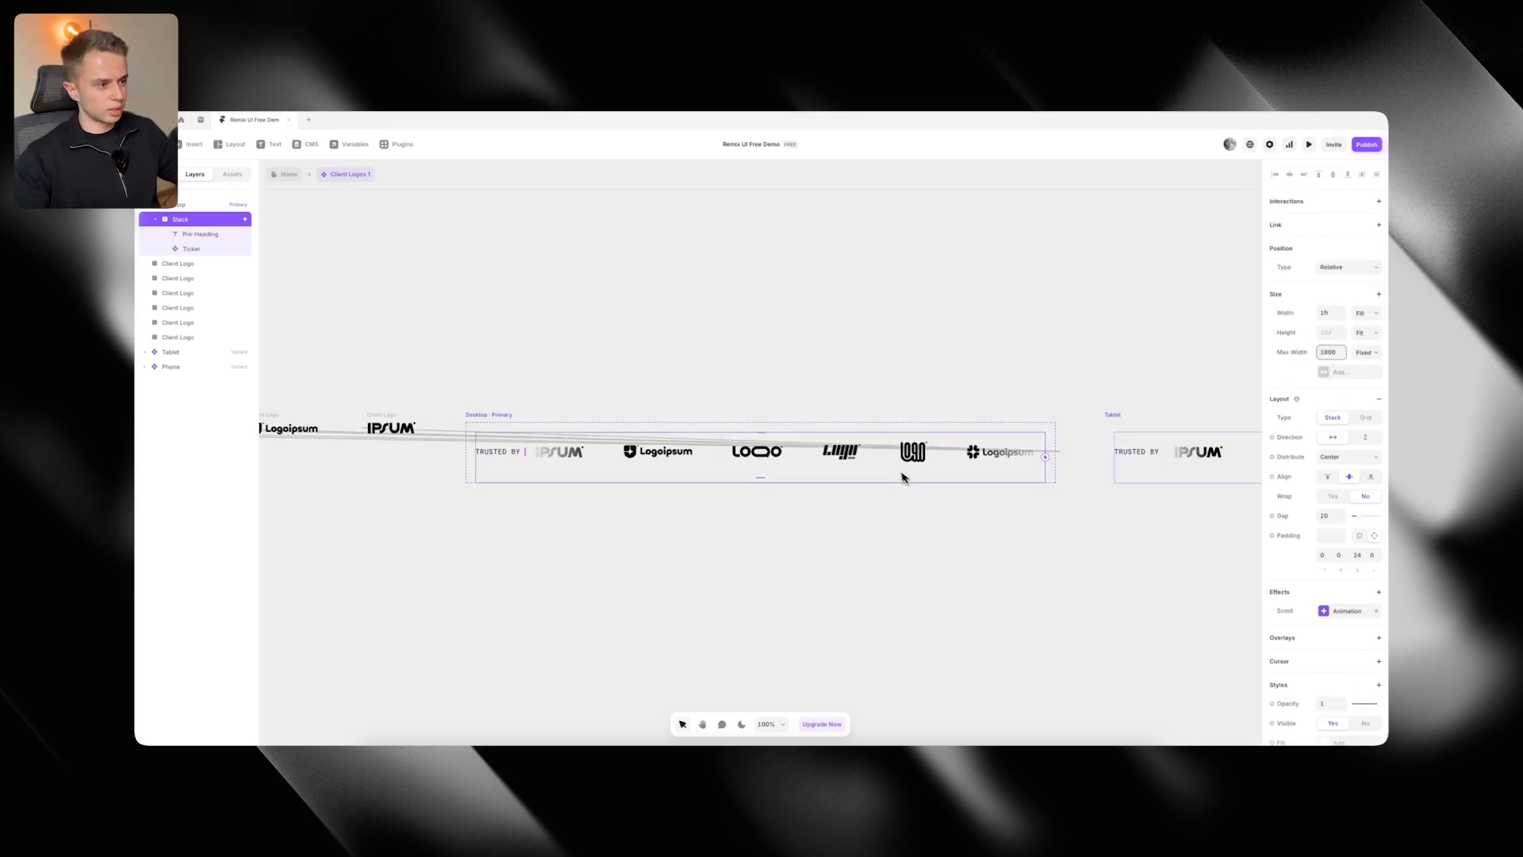
Set the logo ticker's speed to 80% and return to the Home page
{"action": "left_click", "coordinate": [842, 450]}
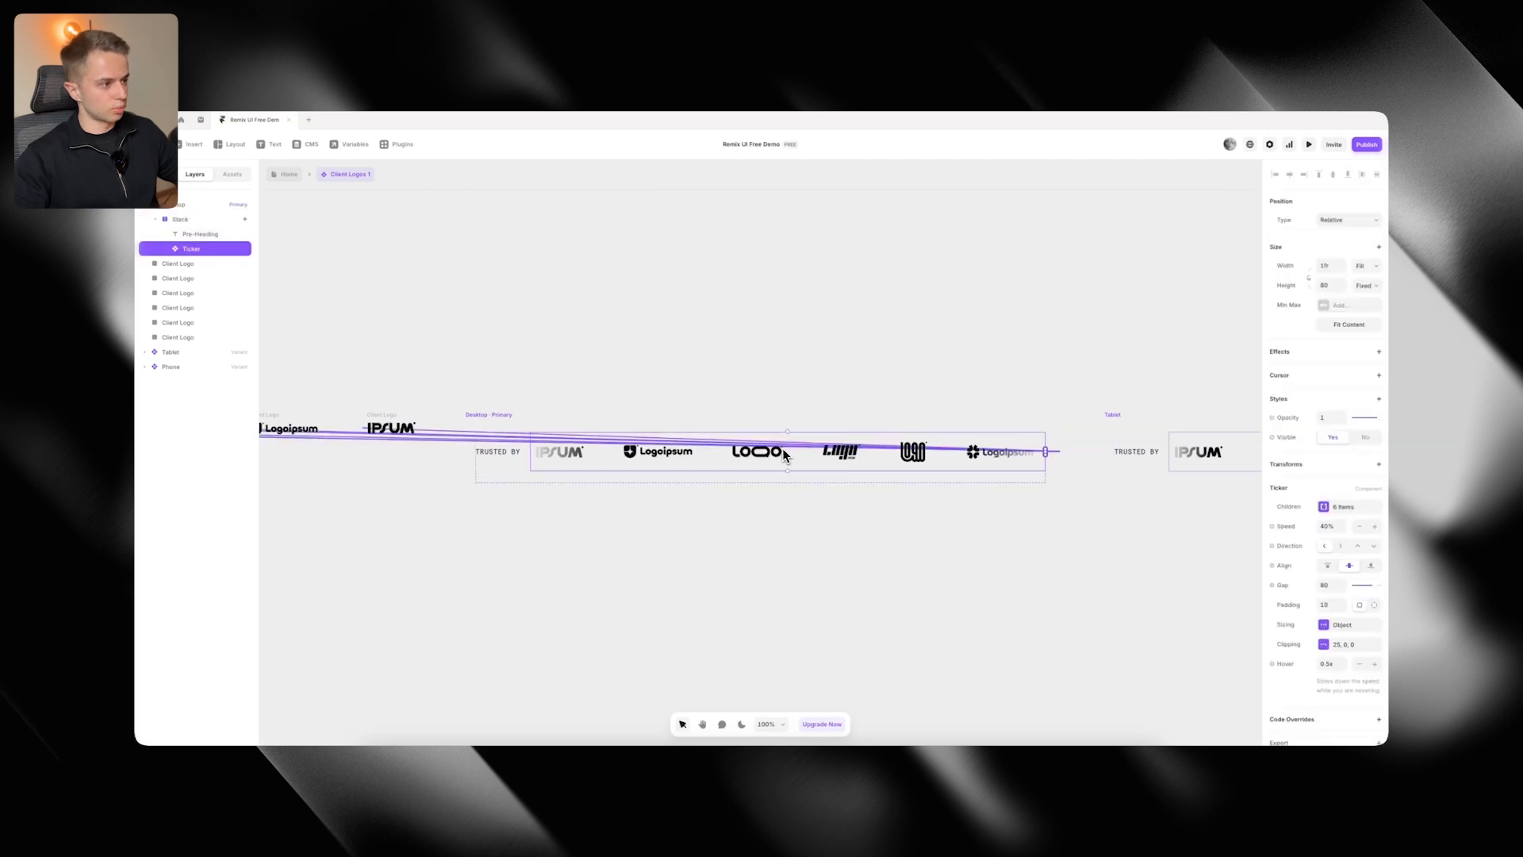
{"action": "left_click", "coordinate": [1325, 526]}
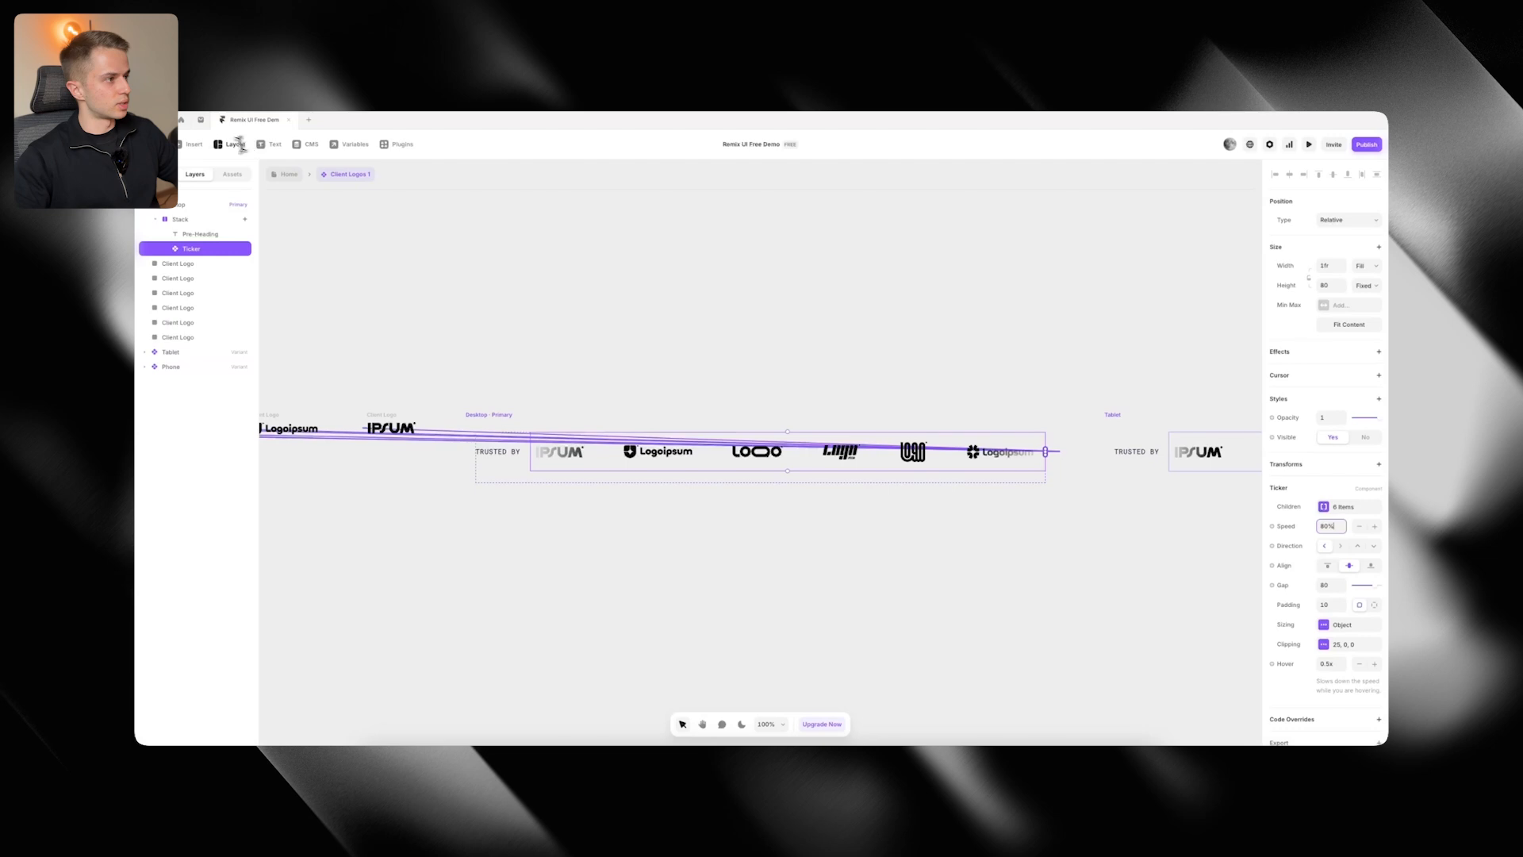
{"action": "left_click", "coordinate": [292, 174]}
Preview the widened logo strip, compare it with the Origin website, and examine the "Wealth for a new generation" section beneath it
{"action": "left_click", "coordinate": [1310, 145]}
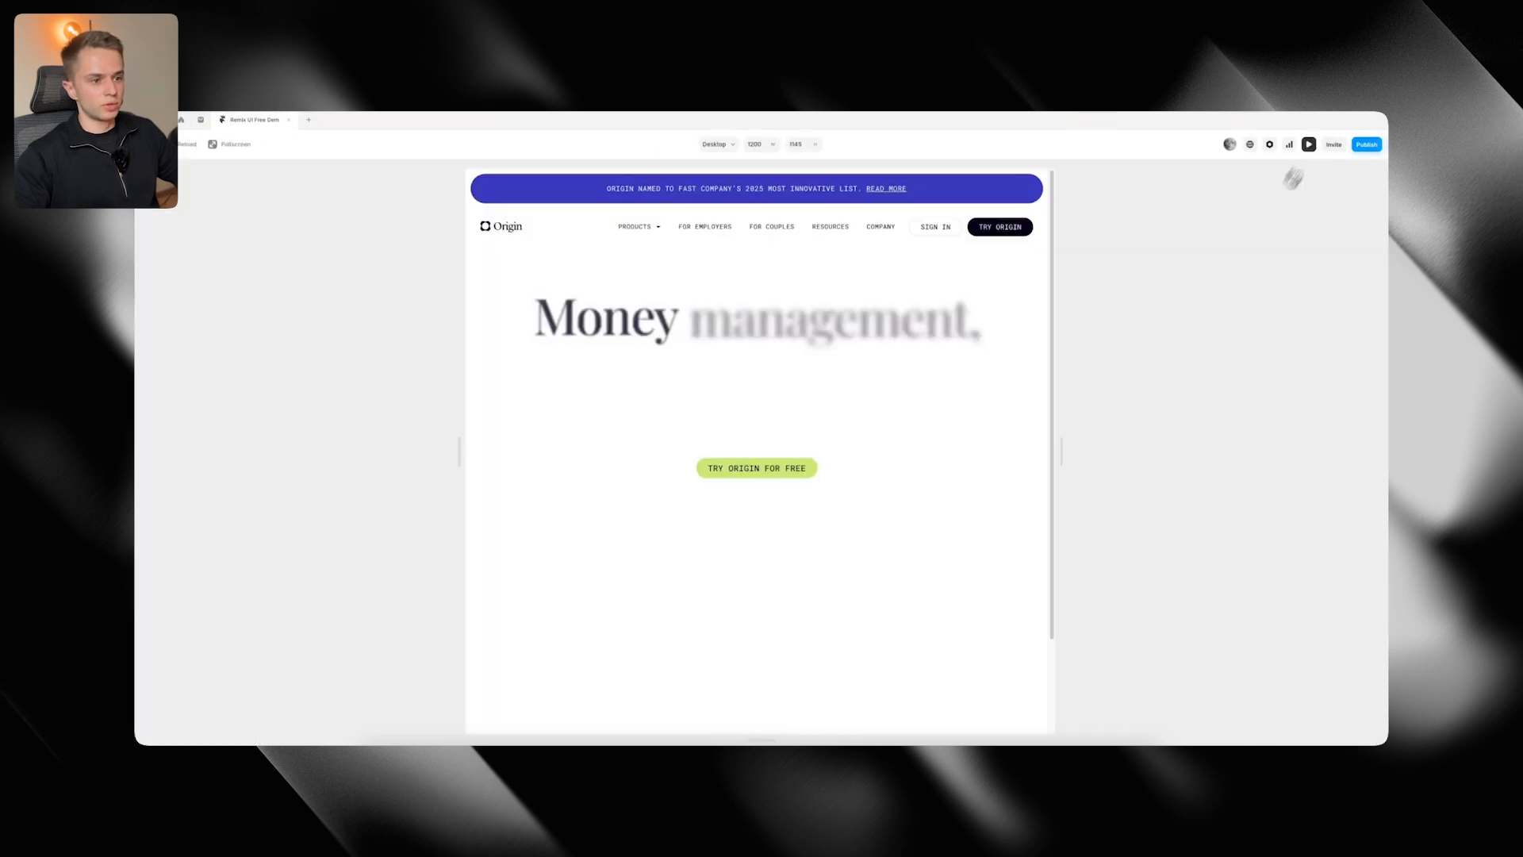
{"action": "scroll", "coordinate": [1111, 429], "scroll_direction": "down", "scroll_amount": 3}
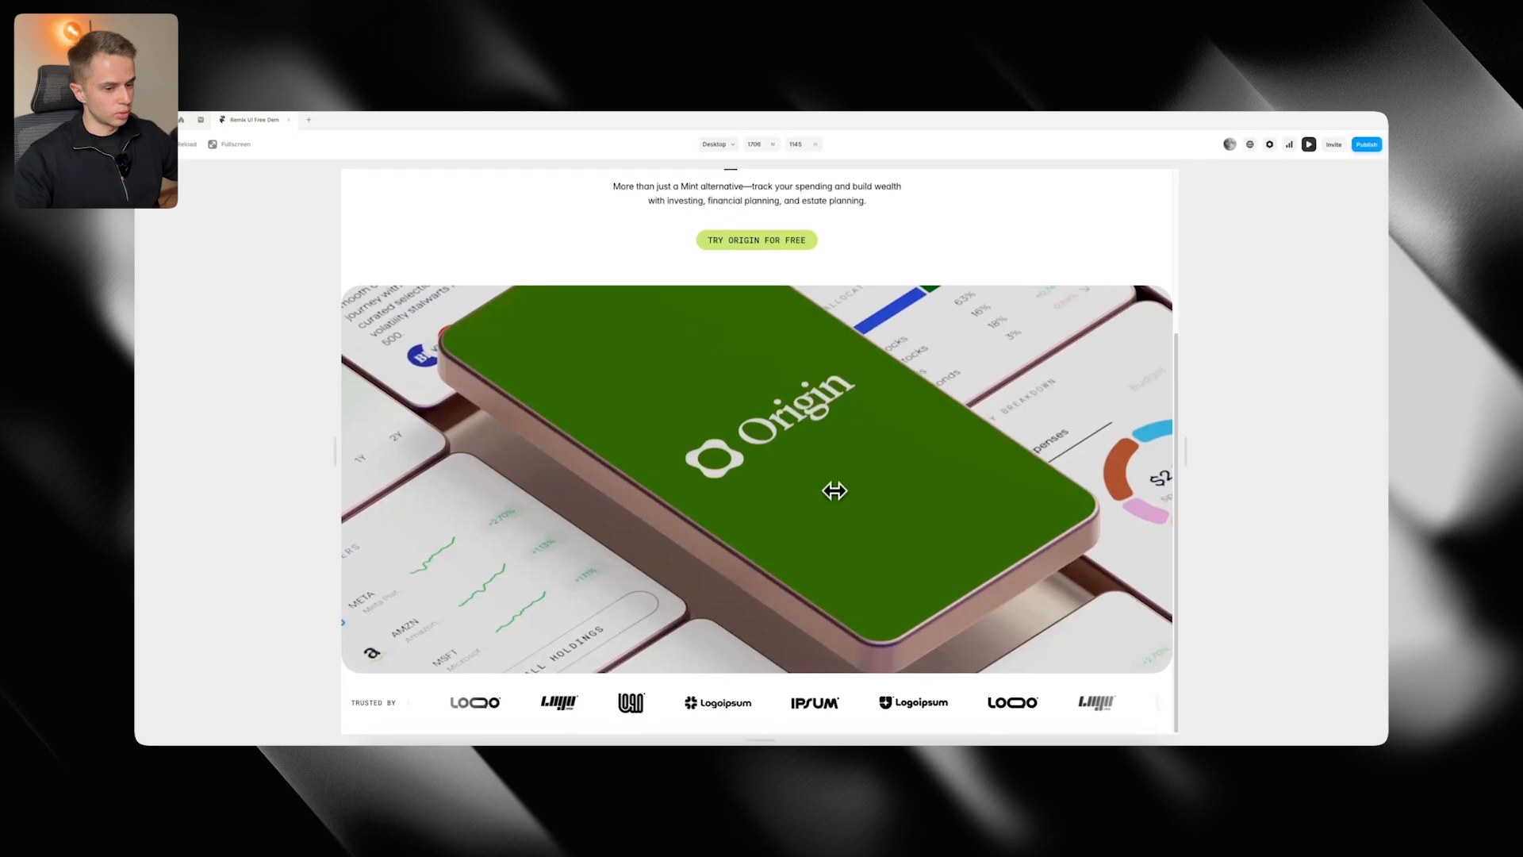
{"action": "key", "text": "super+Tab"}
{"action": "scroll", "coordinate": [751, 529], "scroll_direction": "down", "scroll_amount": 3}
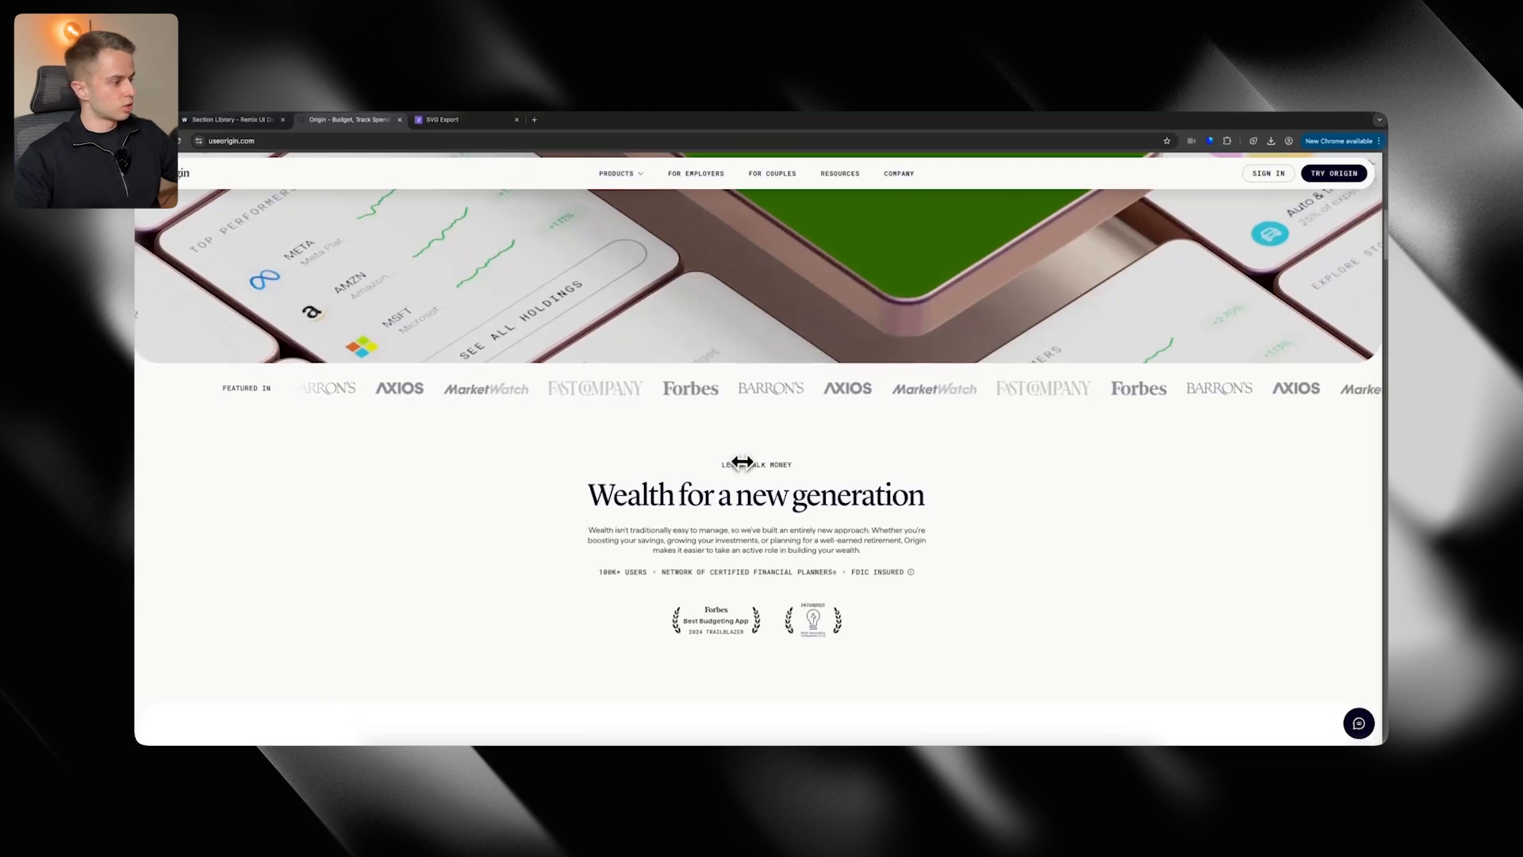
{"action": "key", "text": "super+Tab"}
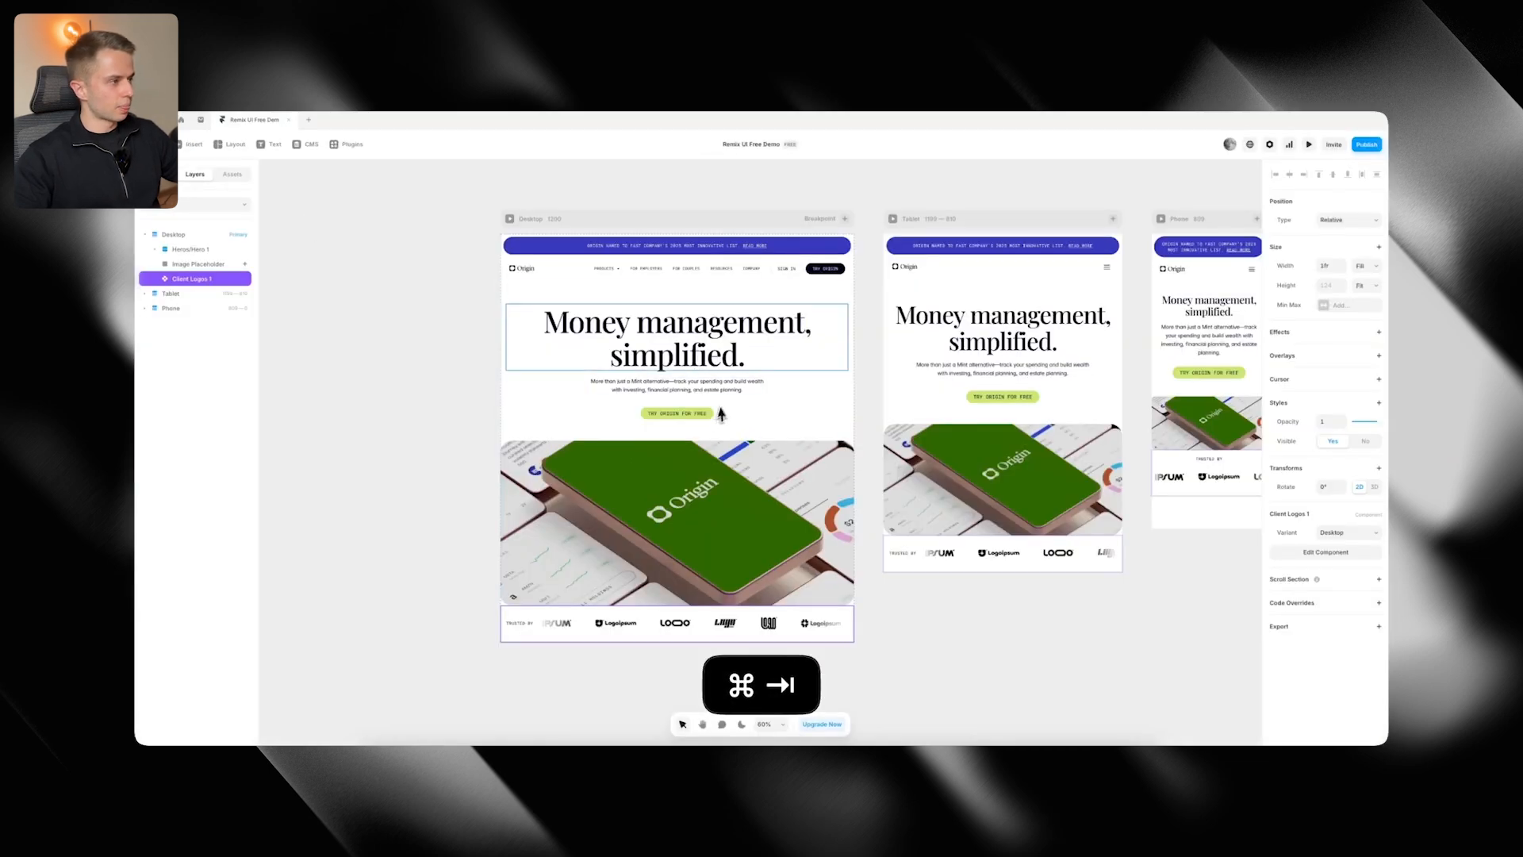
Filter the Remix UI section library by Long Form and copy the Long Form 1 component
{"action": "key", "text": "super+Tab"}
{"action": "left_click", "coordinate": [226, 120]}
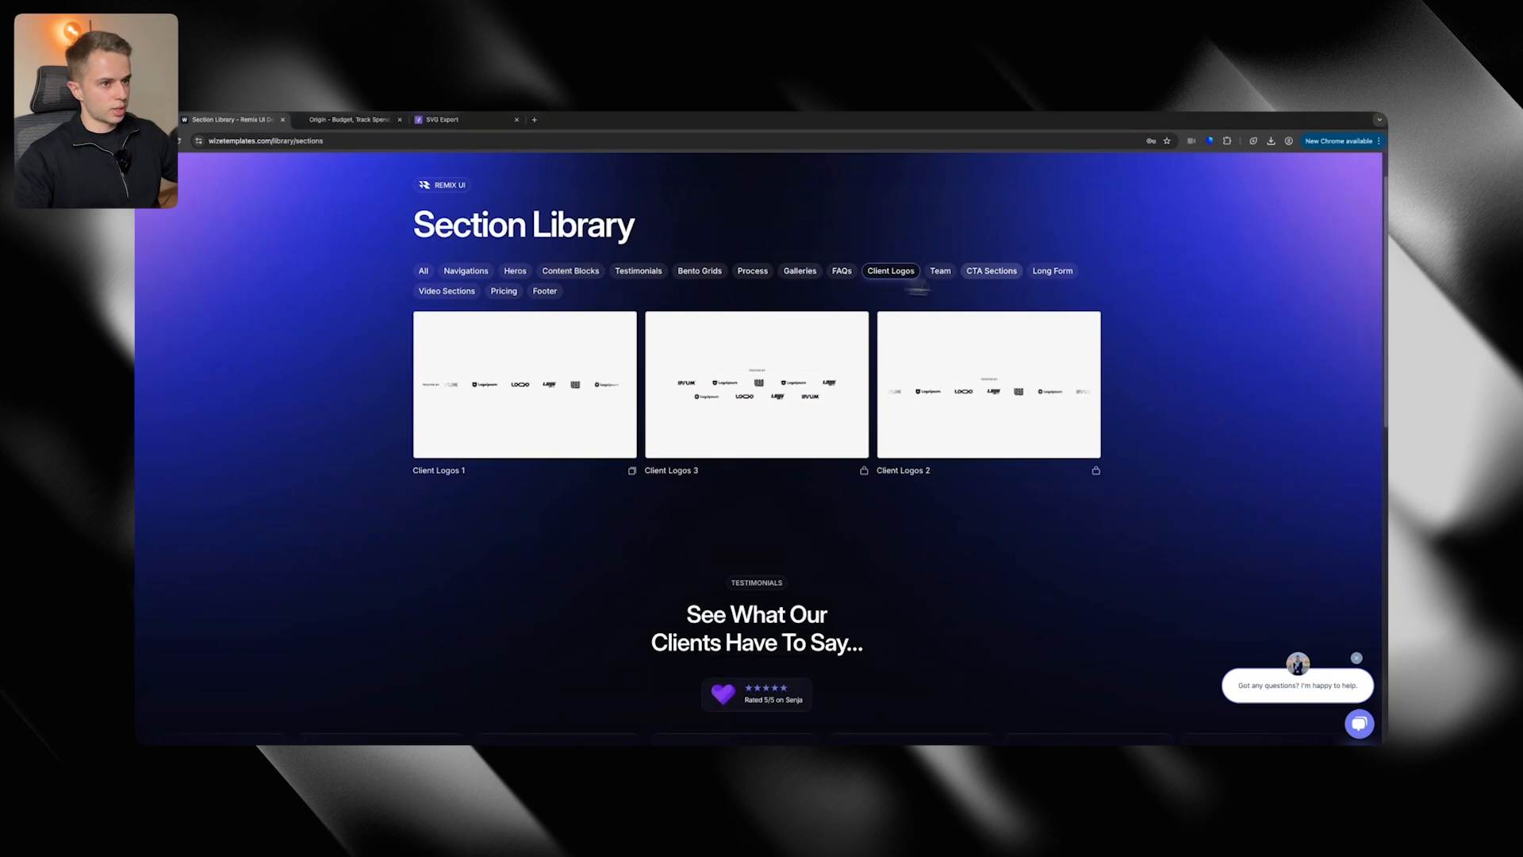
{"action": "left_click", "coordinate": [1041, 274]}
{"action": "mouse_move", "coordinate": [553, 394]}
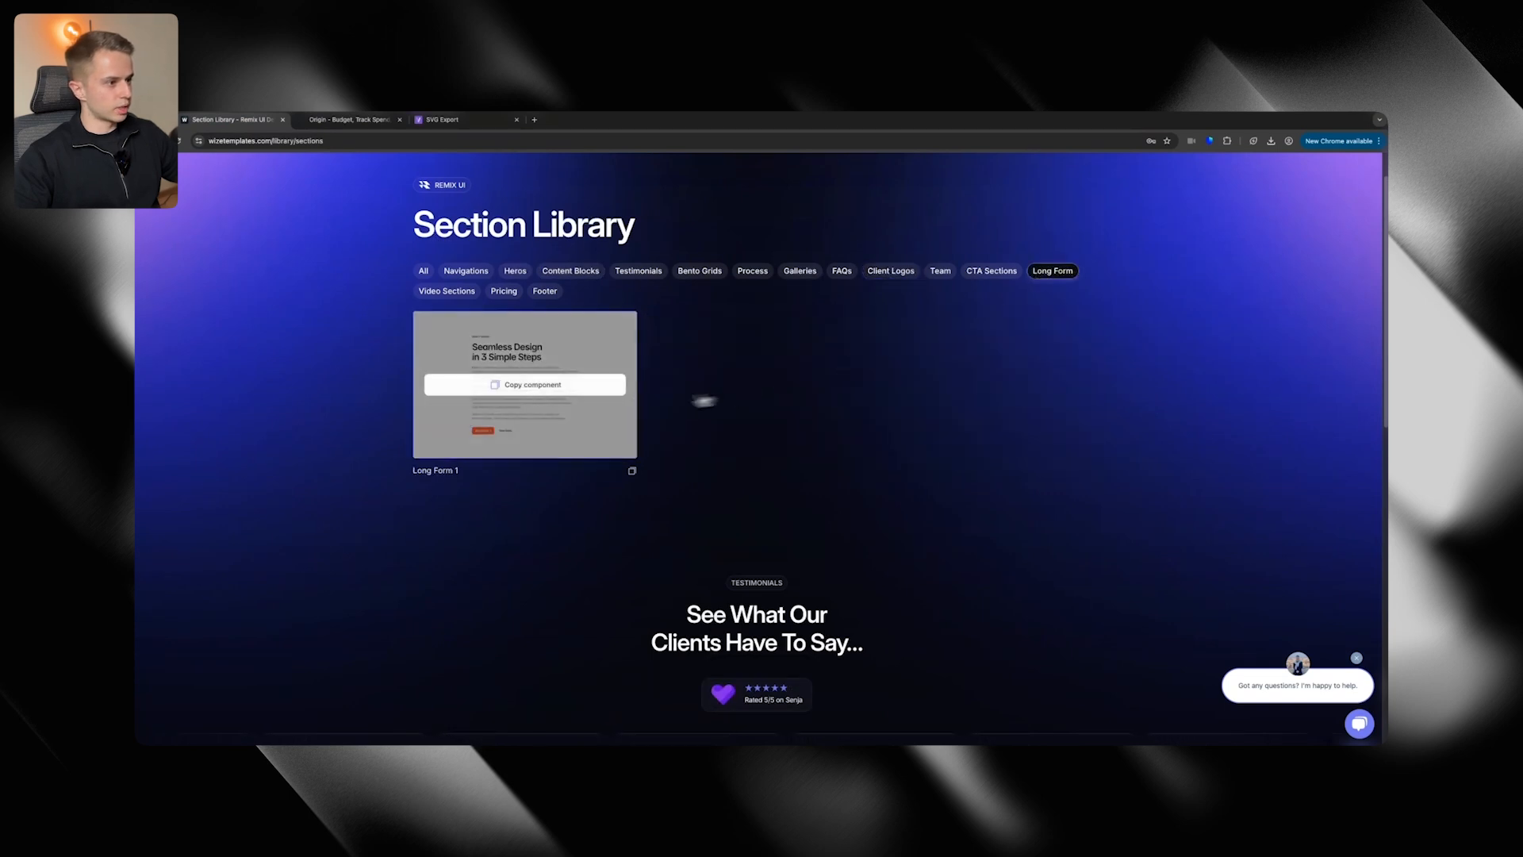
{"action": "left_click", "coordinate": [553, 394]}
{"action": "left_click", "coordinate": [890, 271]}
Paste the Long Form section into the Desktop breakpoint in Framer and place it beneath Client Logos 1
{"action": "key", "text": "super+Tab"}
{"action": "left_click", "coordinate": [561, 228]}
{"action": "key", "text": "super+v"}
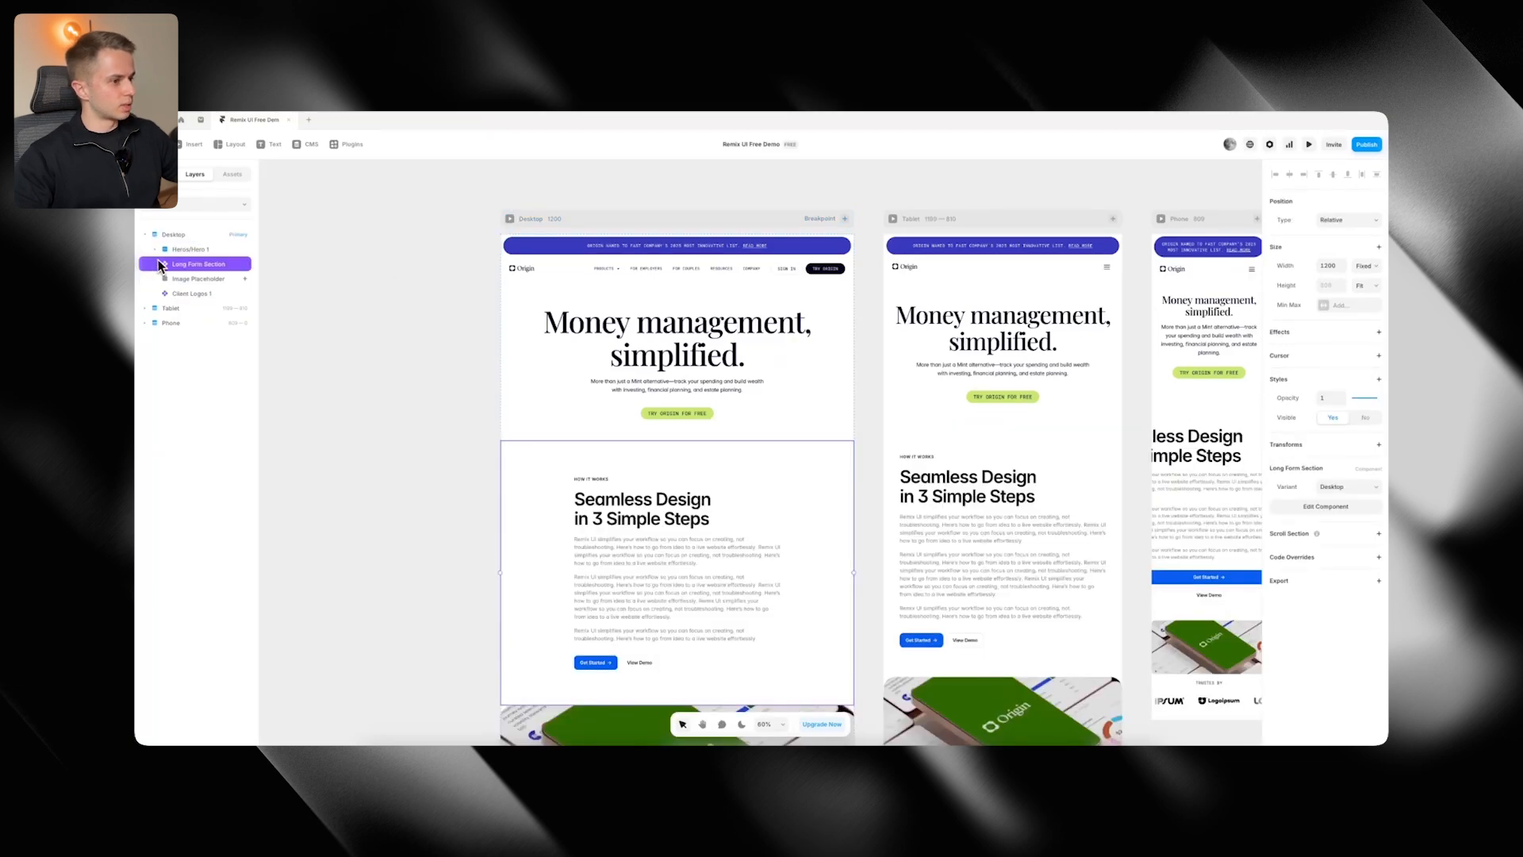
{"action": "left_click_drag", "start_coordinate": [181, 268], "coordinate": [198, 298]}
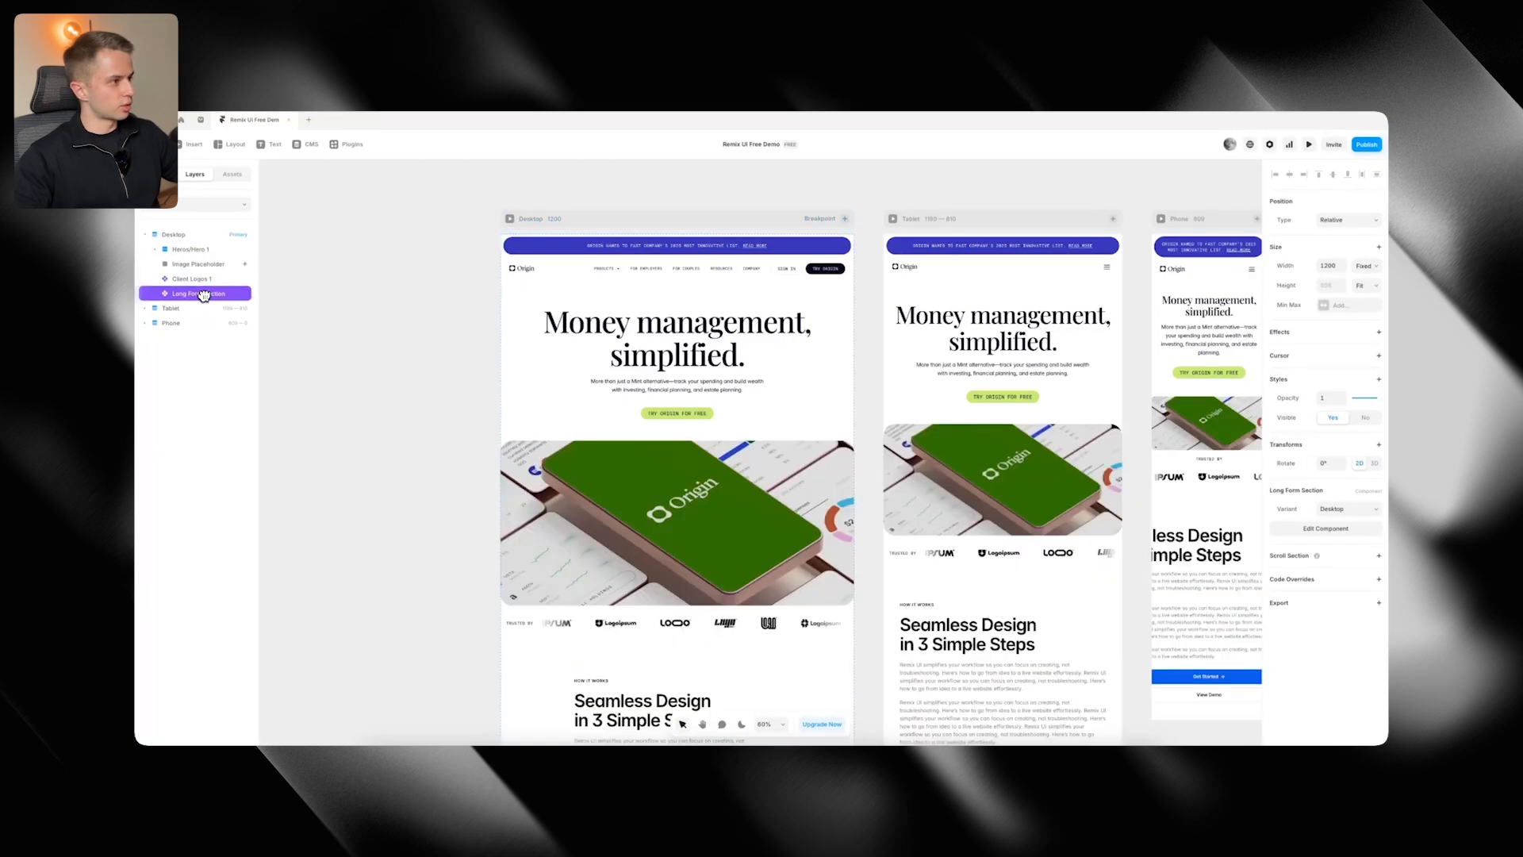
Unlink the Long Form Section component from its source project, open it for editing, and return to the Home page
{"action": "scroll", "coordinate": [484, 423], "scroll_direction": "down", "scroll_amount": 3}
{"action": "scroll", "coordinate": [484, 423], "scroll_direction": "down", "scroll_amount": 3}
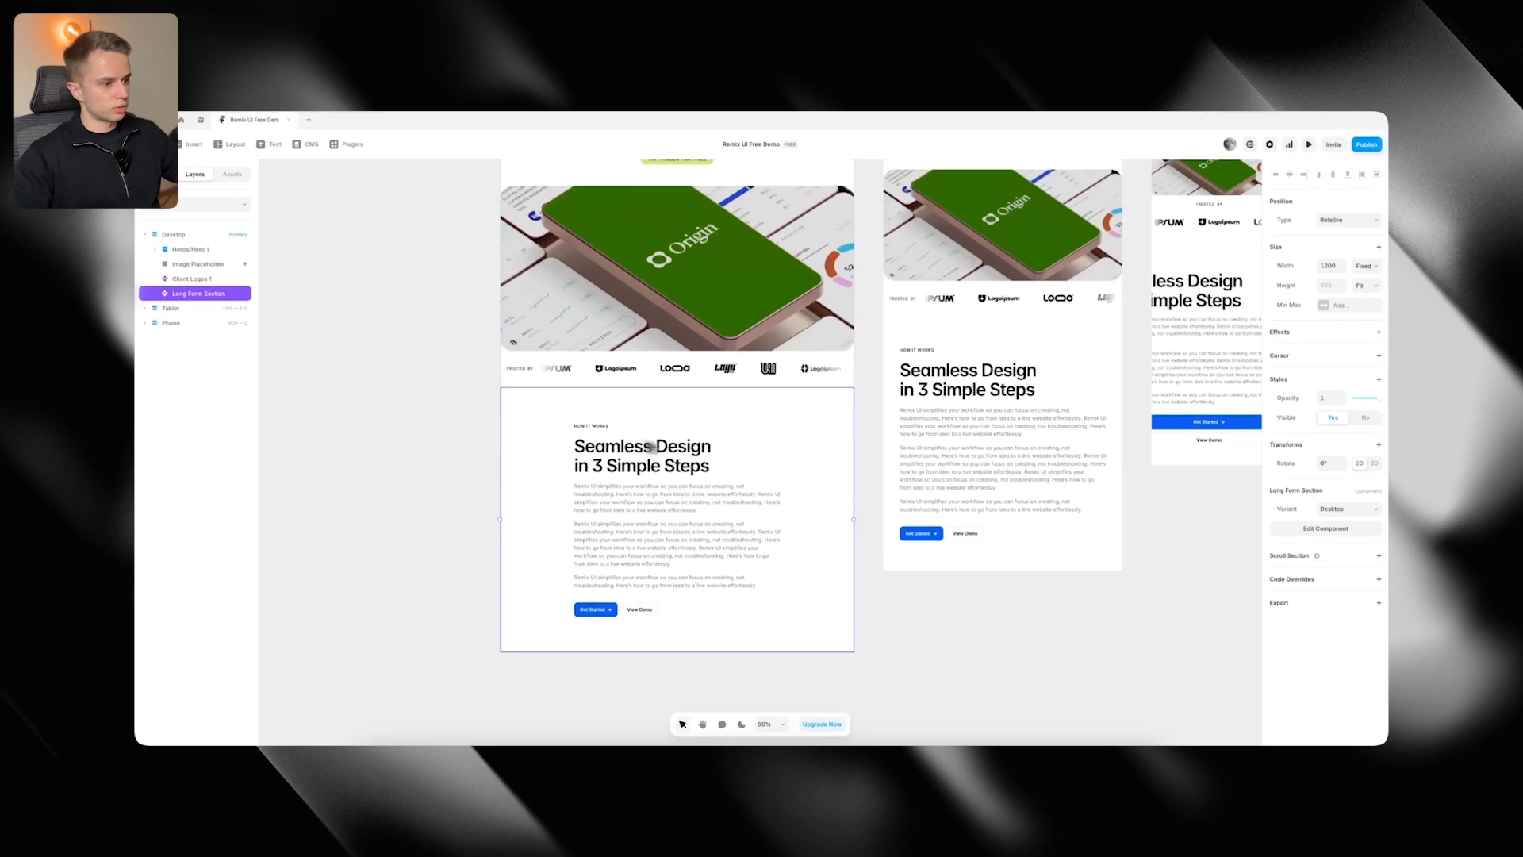
{"action": "right_click", "coordinate": [717, 457]}
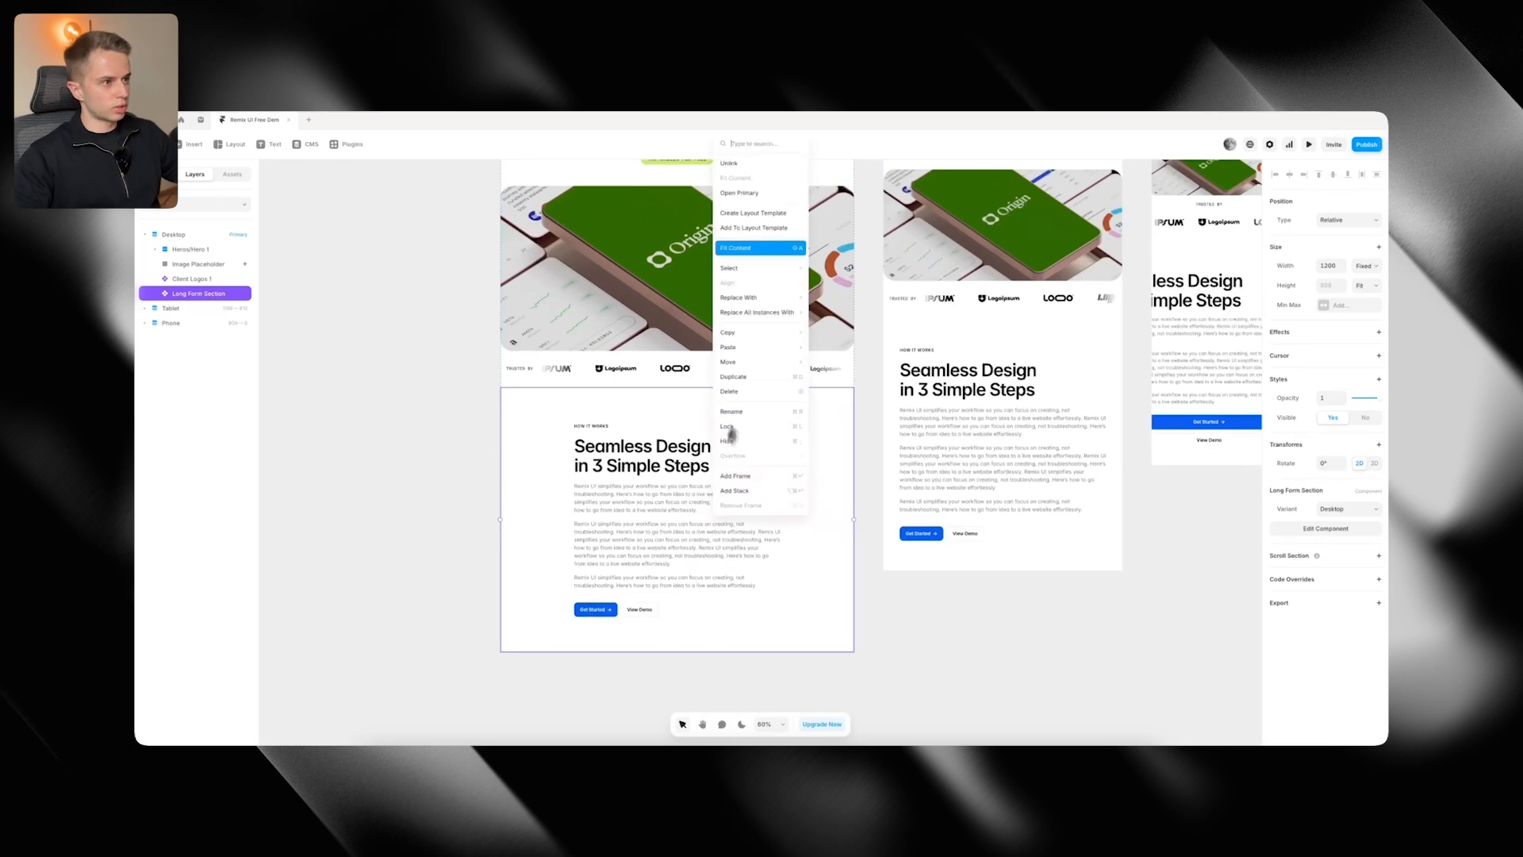
{"action": "left_click", "coordinate": [773, 165]}
{"action": "double_click", "coordinate": [847, 451]}
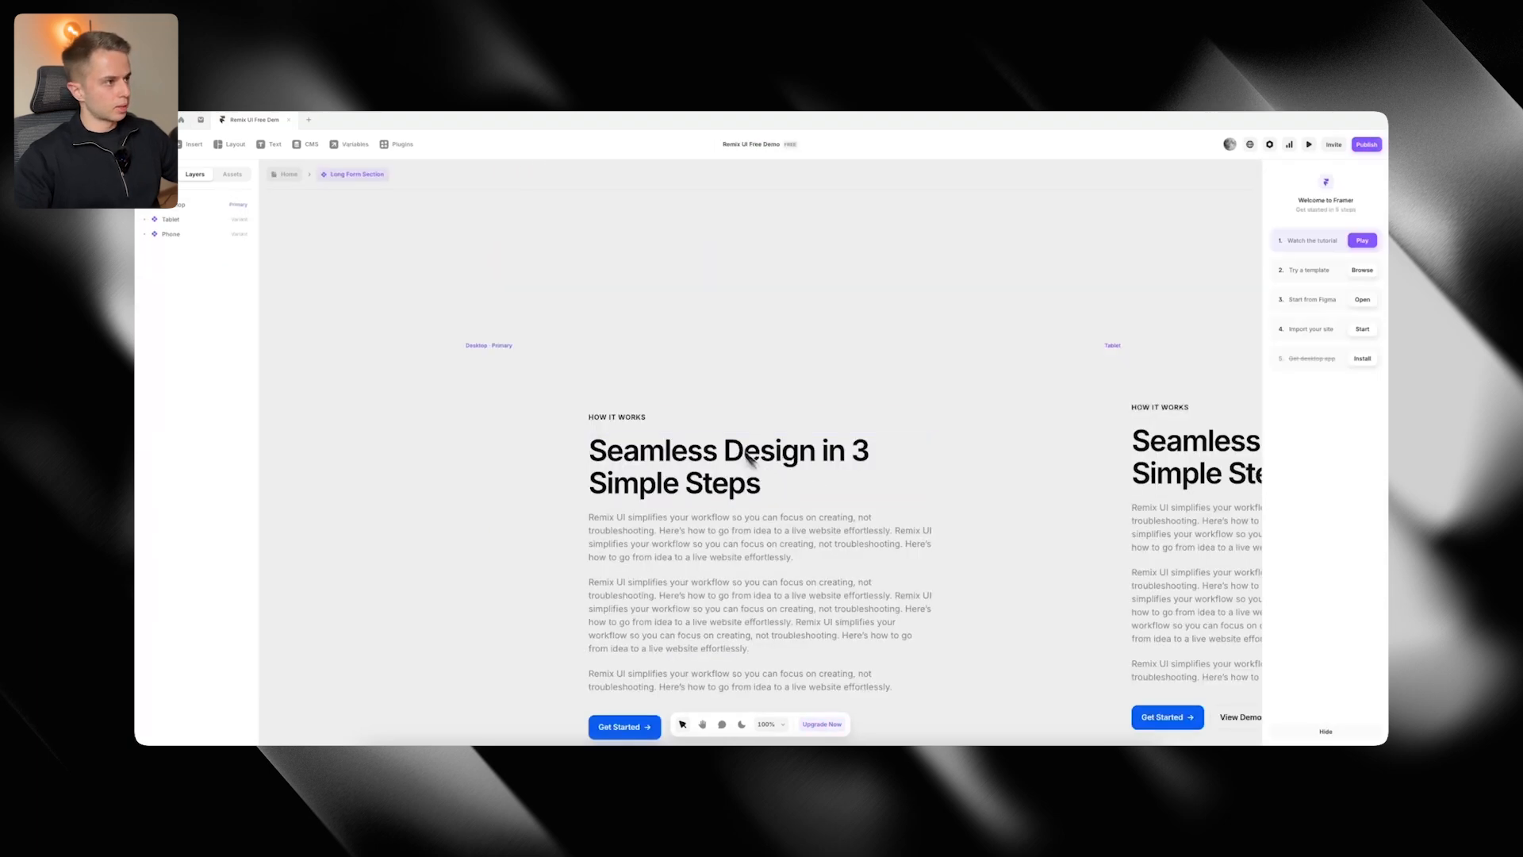
{"action": "left_click", "coordinate": [288, 174]}
Detach the Long Form Section instance on the Desktop breakpoint and bring up the Origin website in the browser for reference
{"action": "right_click", "coordinate": [672, 508]}
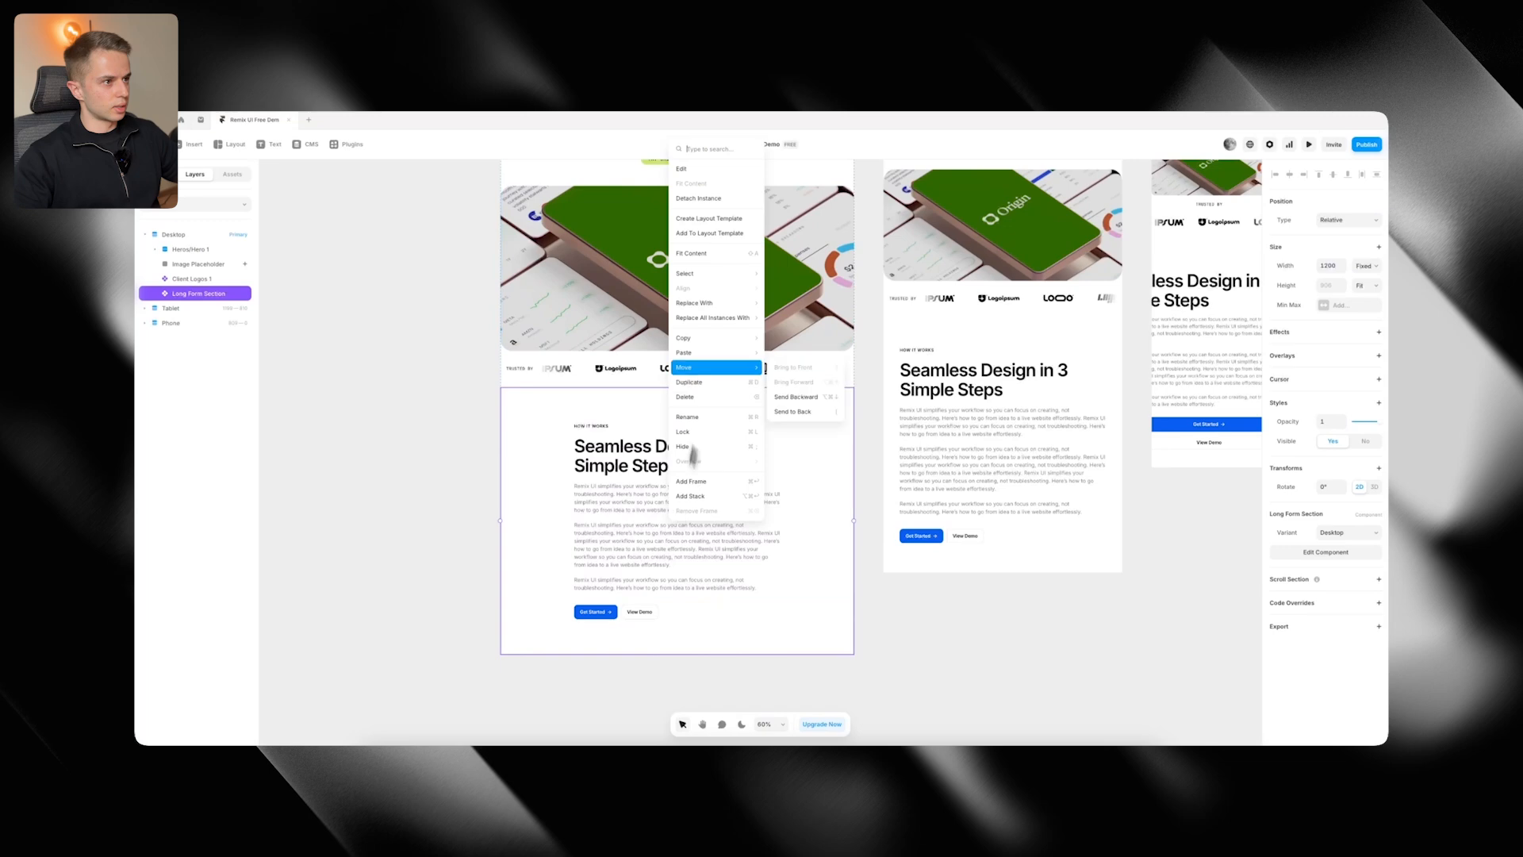
{"action": "left_click", "coordinate": [719, 194]}
{"action": "key", "text": "super+Tab"}
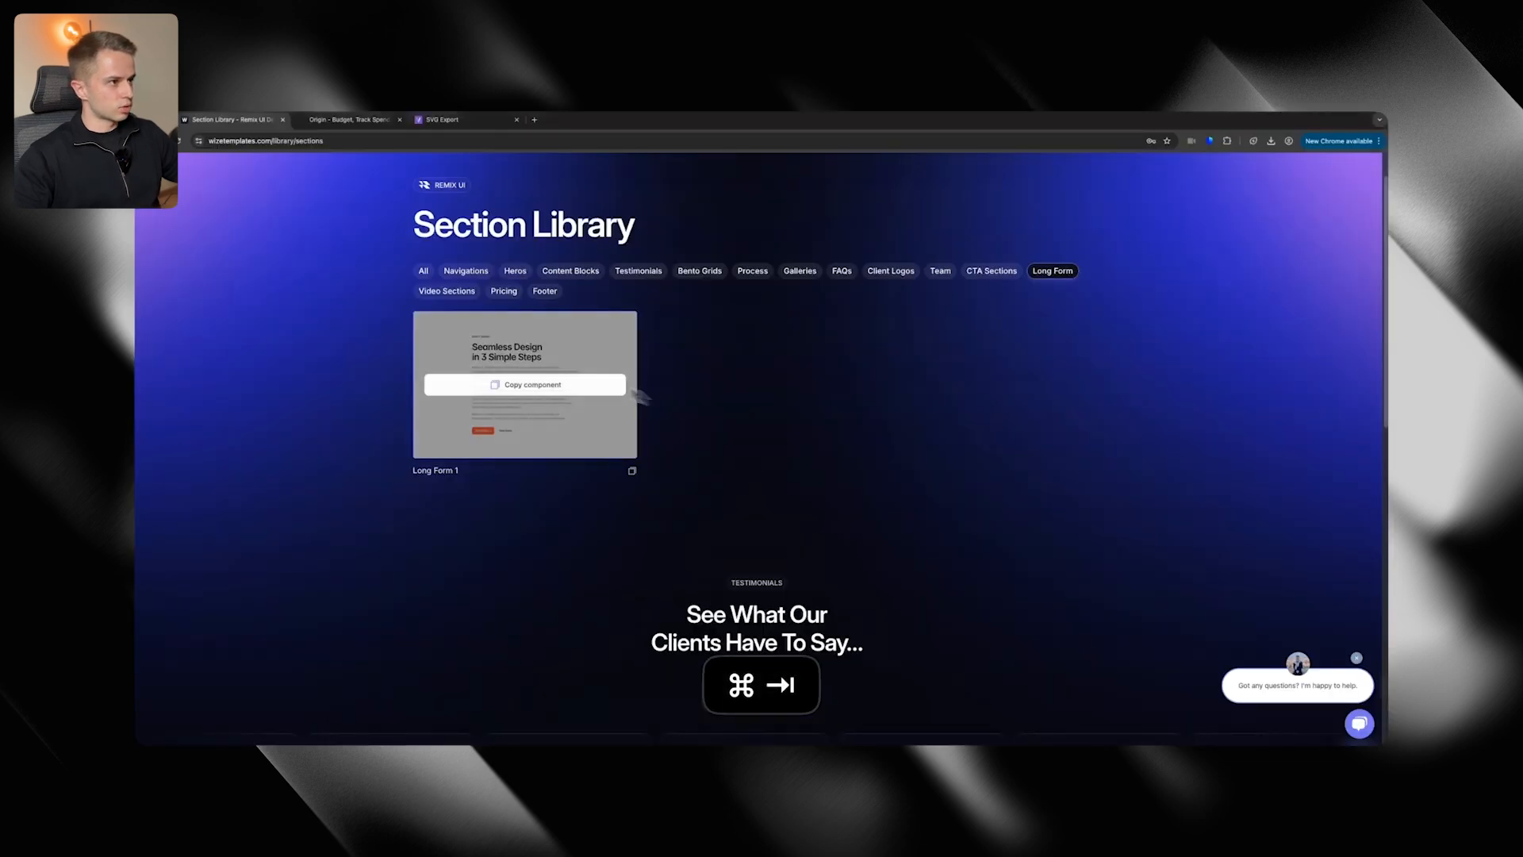
{"action": "left_click", "coordinate": [349, 119]}
{"action": "key", "text": "super+Tab"}
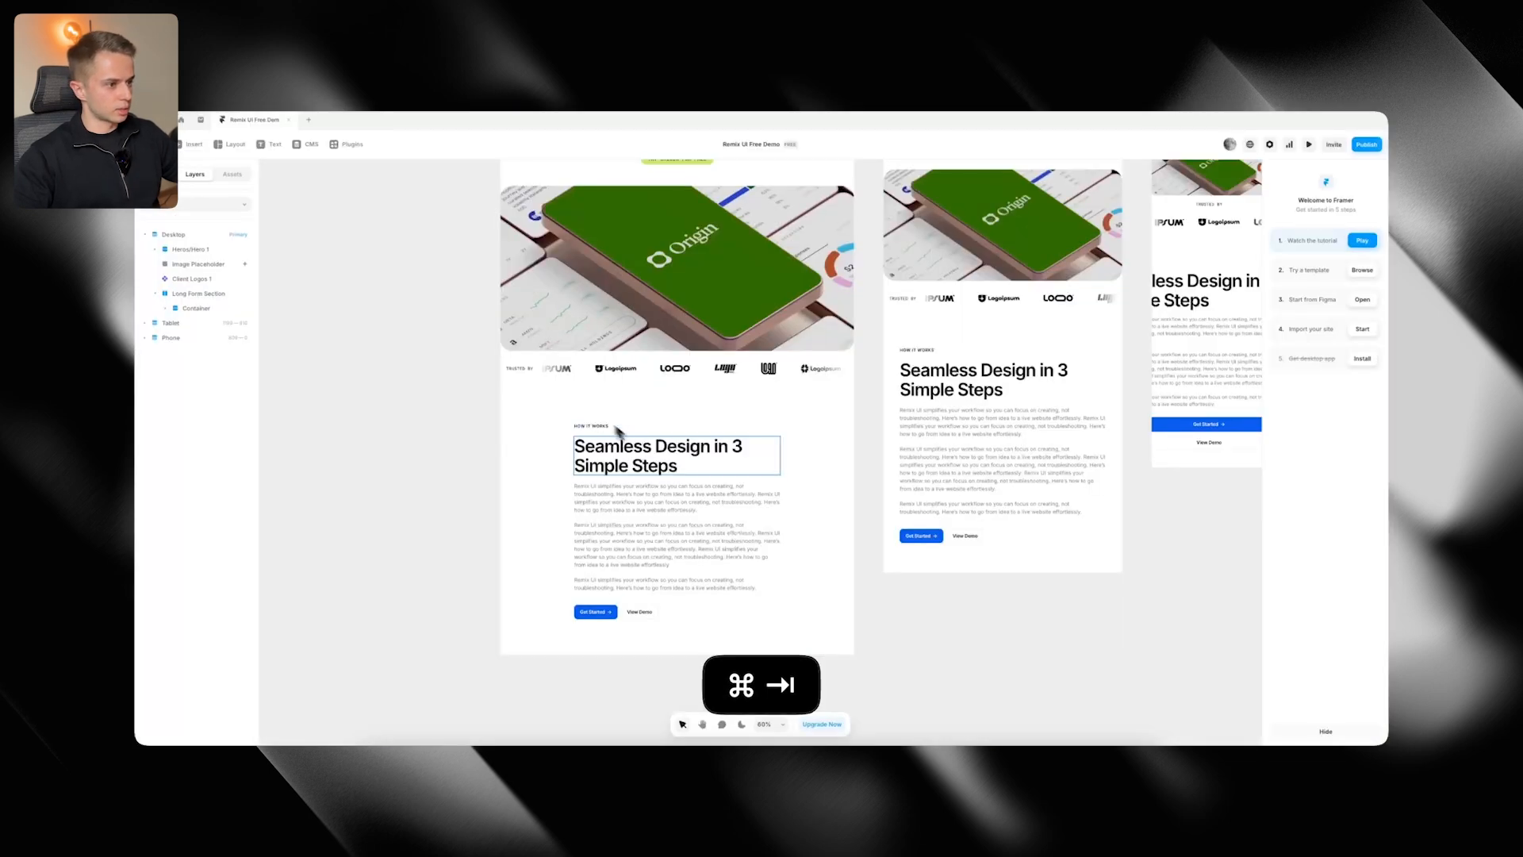
Apply the Pre-Heading text style to the "How it works" label and centre-align it
{"action": "left_click", "coordinate": [637, 427]}
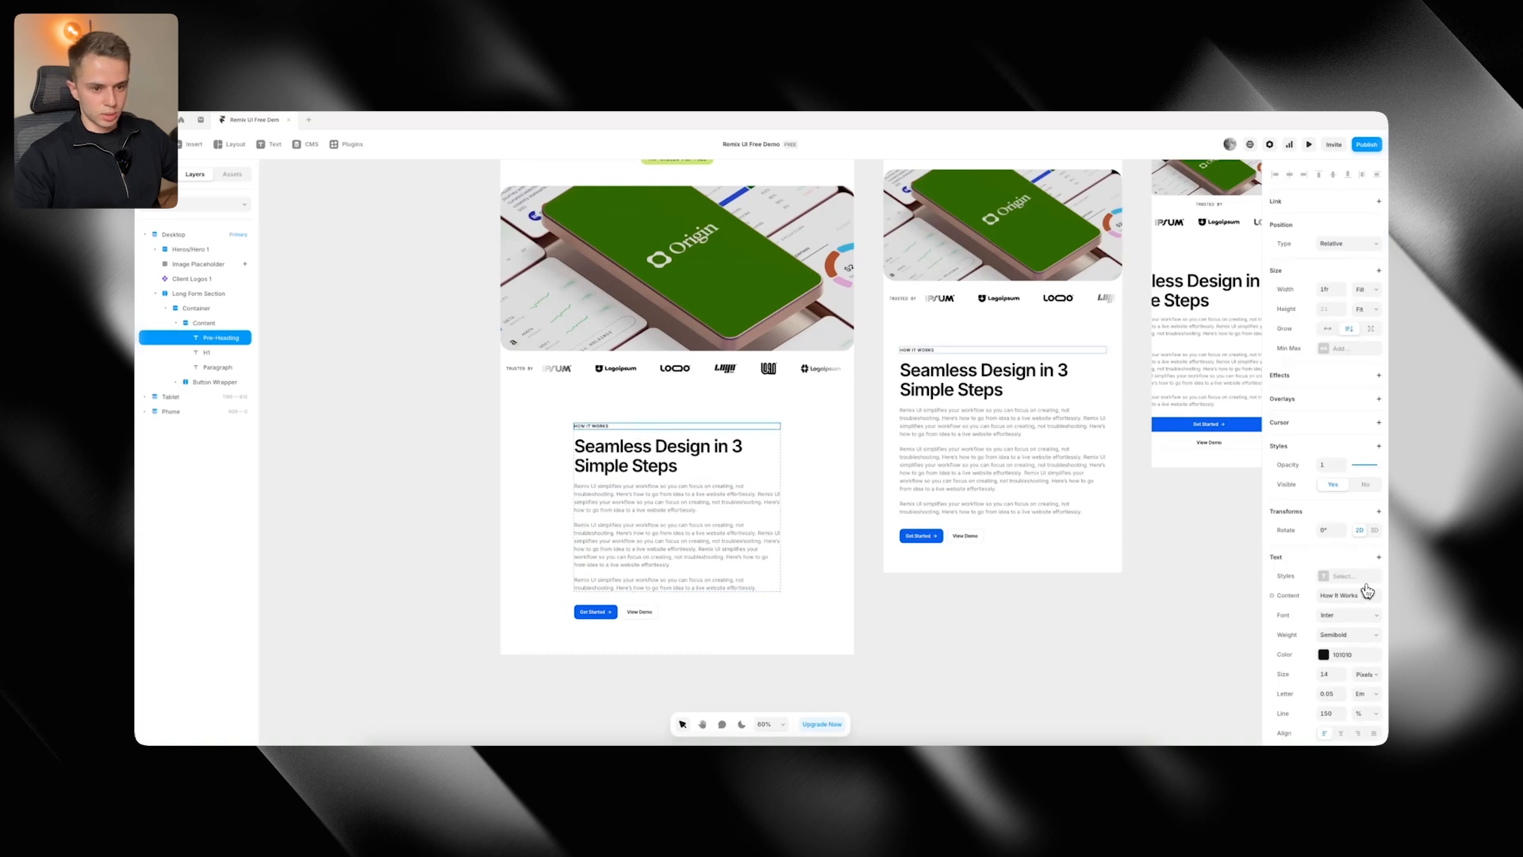
{"action": "left_click", "coordinate": [1335, 582]}
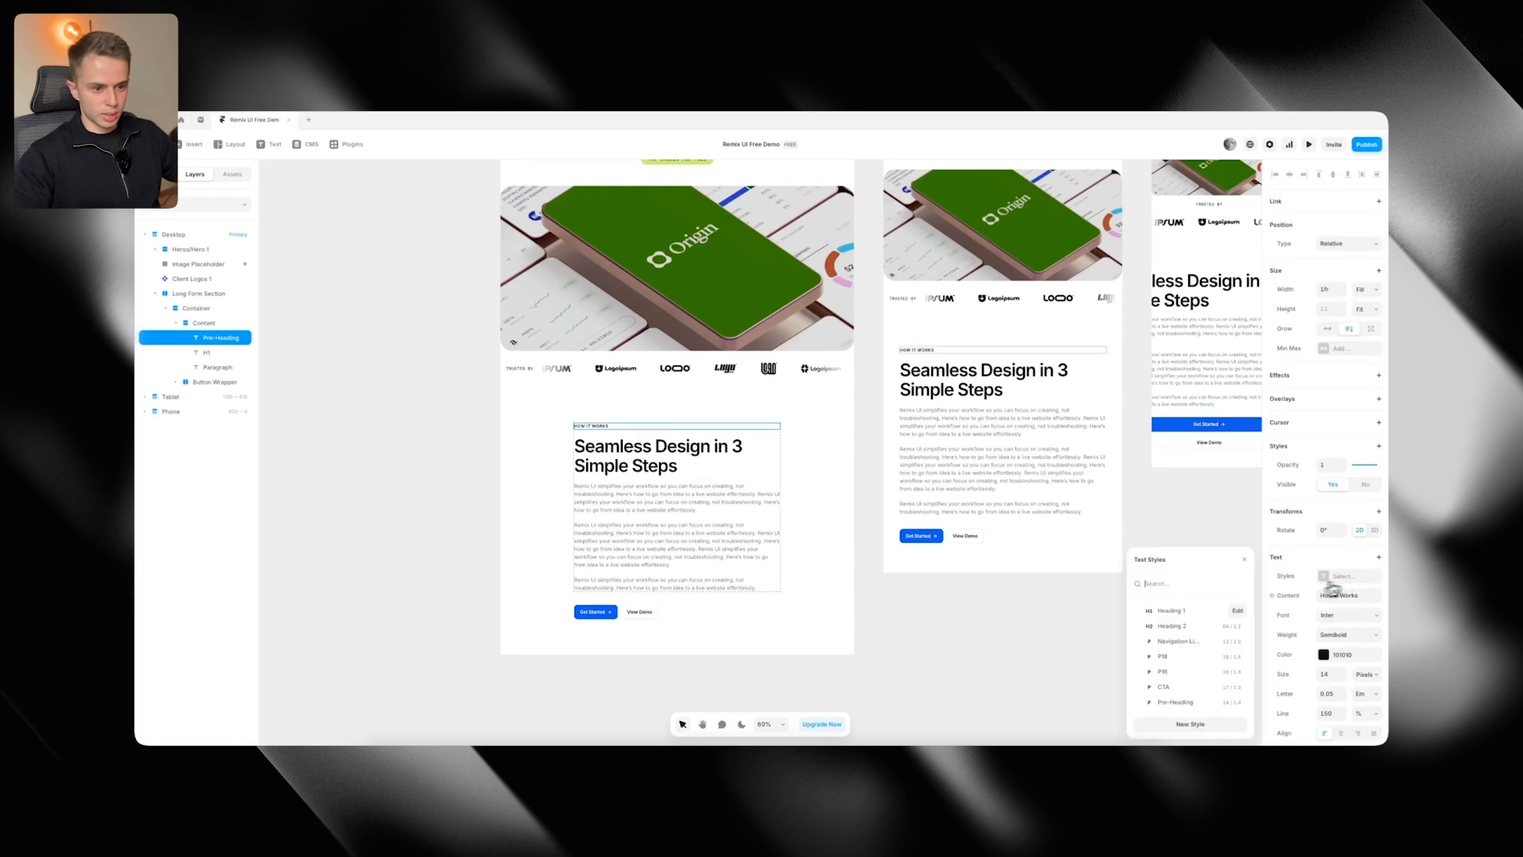
{"action": "left_click", "coordinate": [1178, 703]}
{"action": "left_click", "coordinate": [1340, 636]}
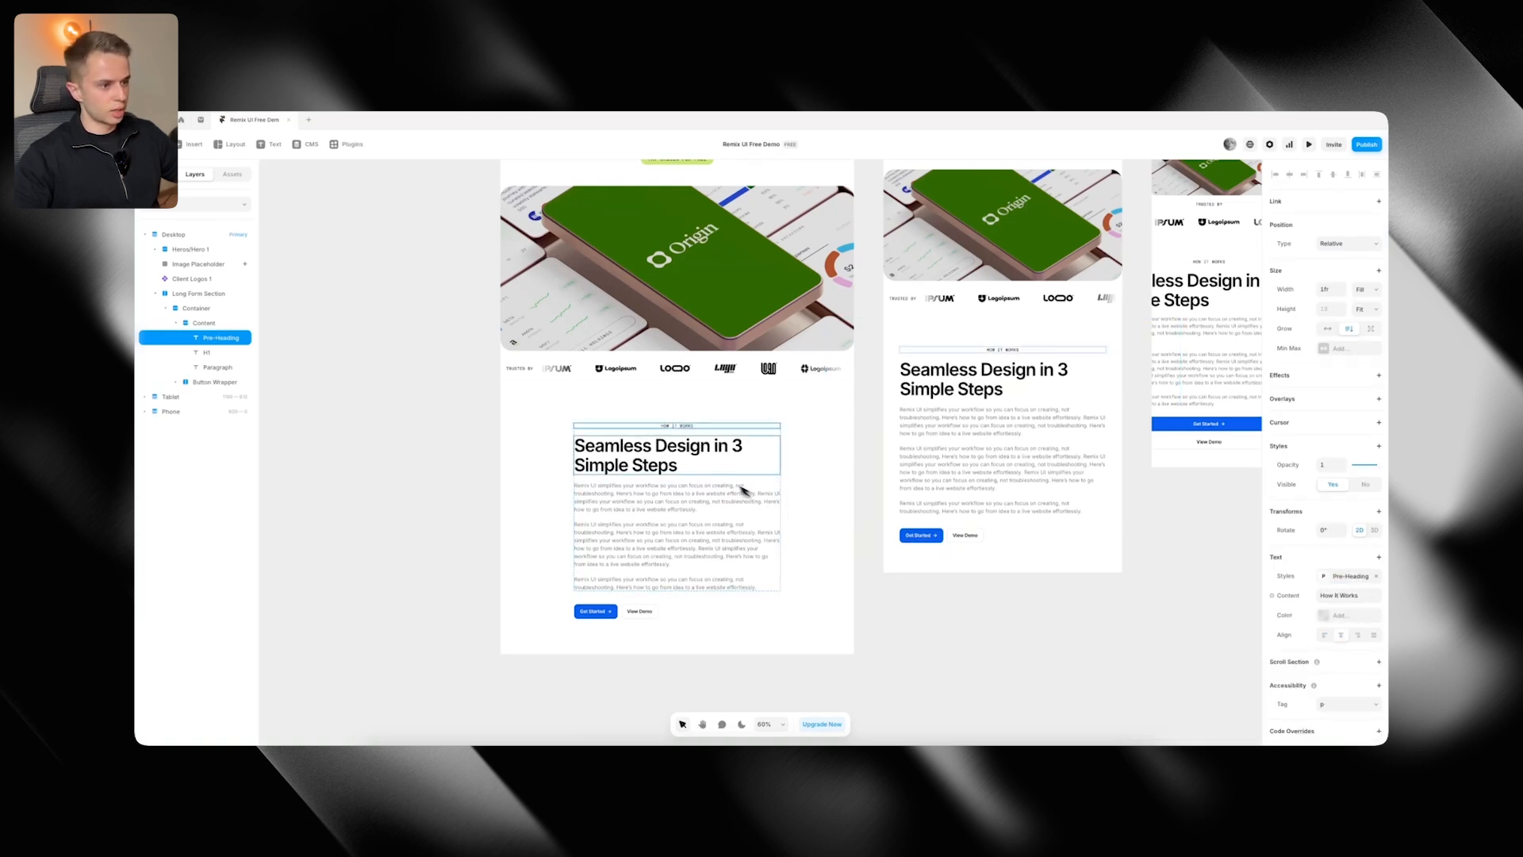
Apply the Heading 2 text style to the "Seamless Design in 3 Simple Steps" heading and centre-align it
{"action": "left_click", "coordinate": [726, 466]}
{"action": "left_click", "coordinate": [1360, 576]}
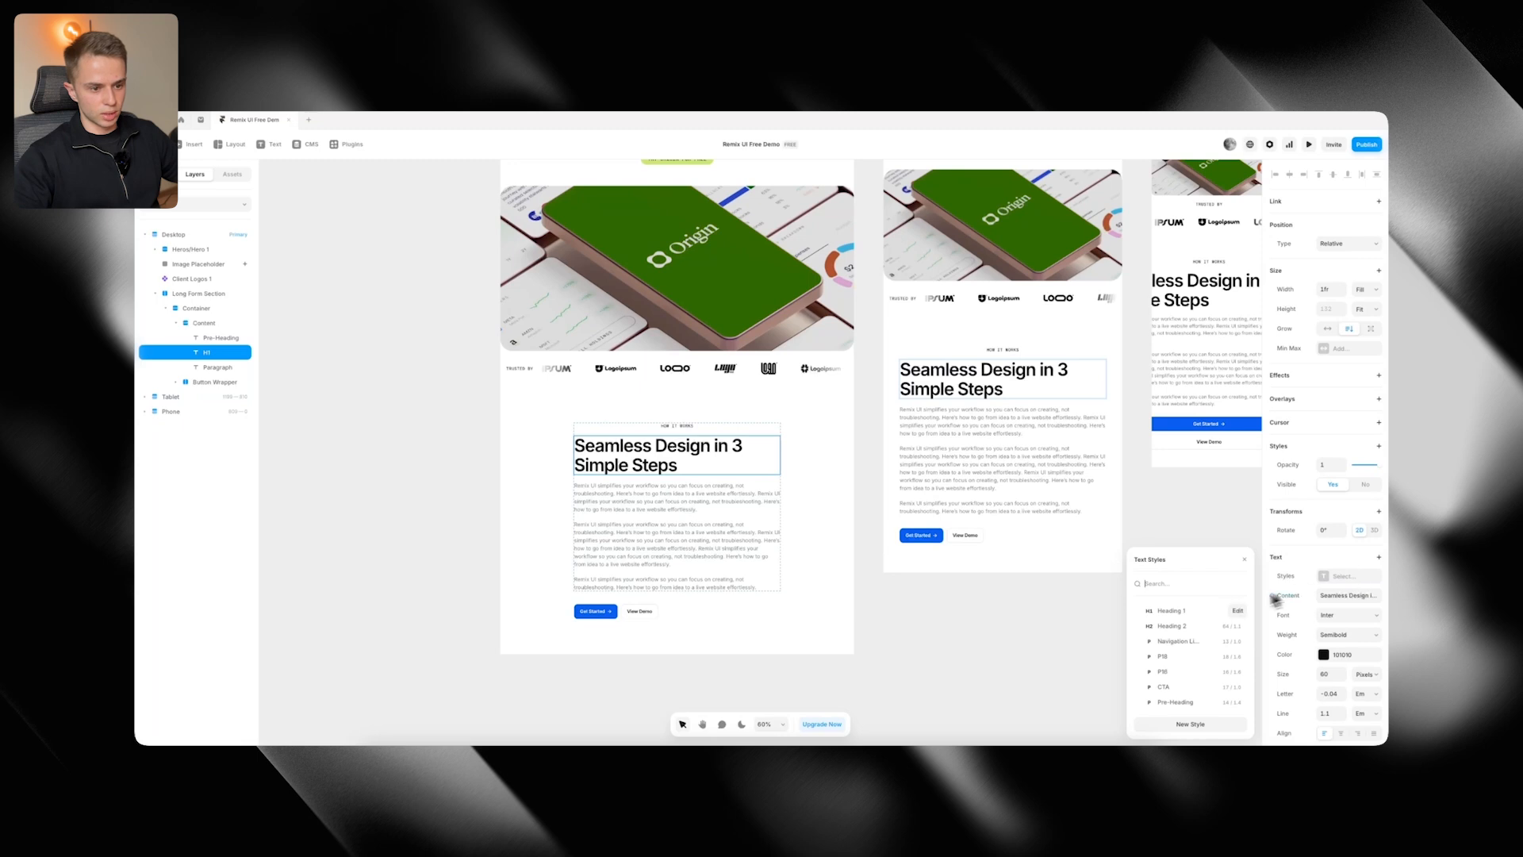
{"action": "left_click", "coordinate": [1175, 632]}
{"action": "left_click", "coordinate": [1340, 637]}
Change the section heading to "Wealth for a new generation" and loosen the Heading 2 text style's letter spacing
{"action": "left_click", "coordinate": [1344, 579]}
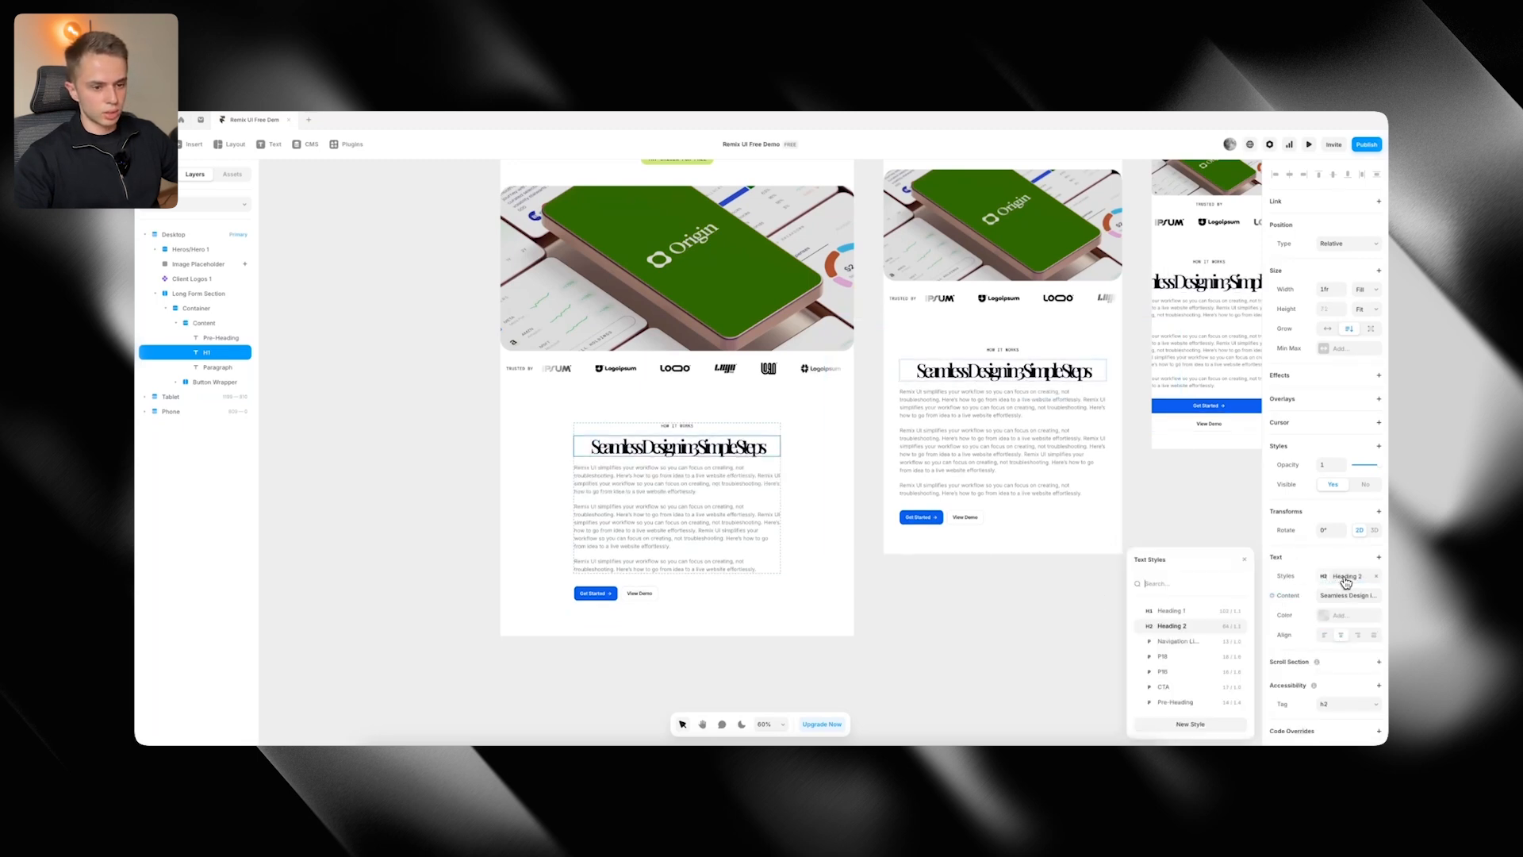
{"action": "left_click", "coordinate": [1236, 635]}
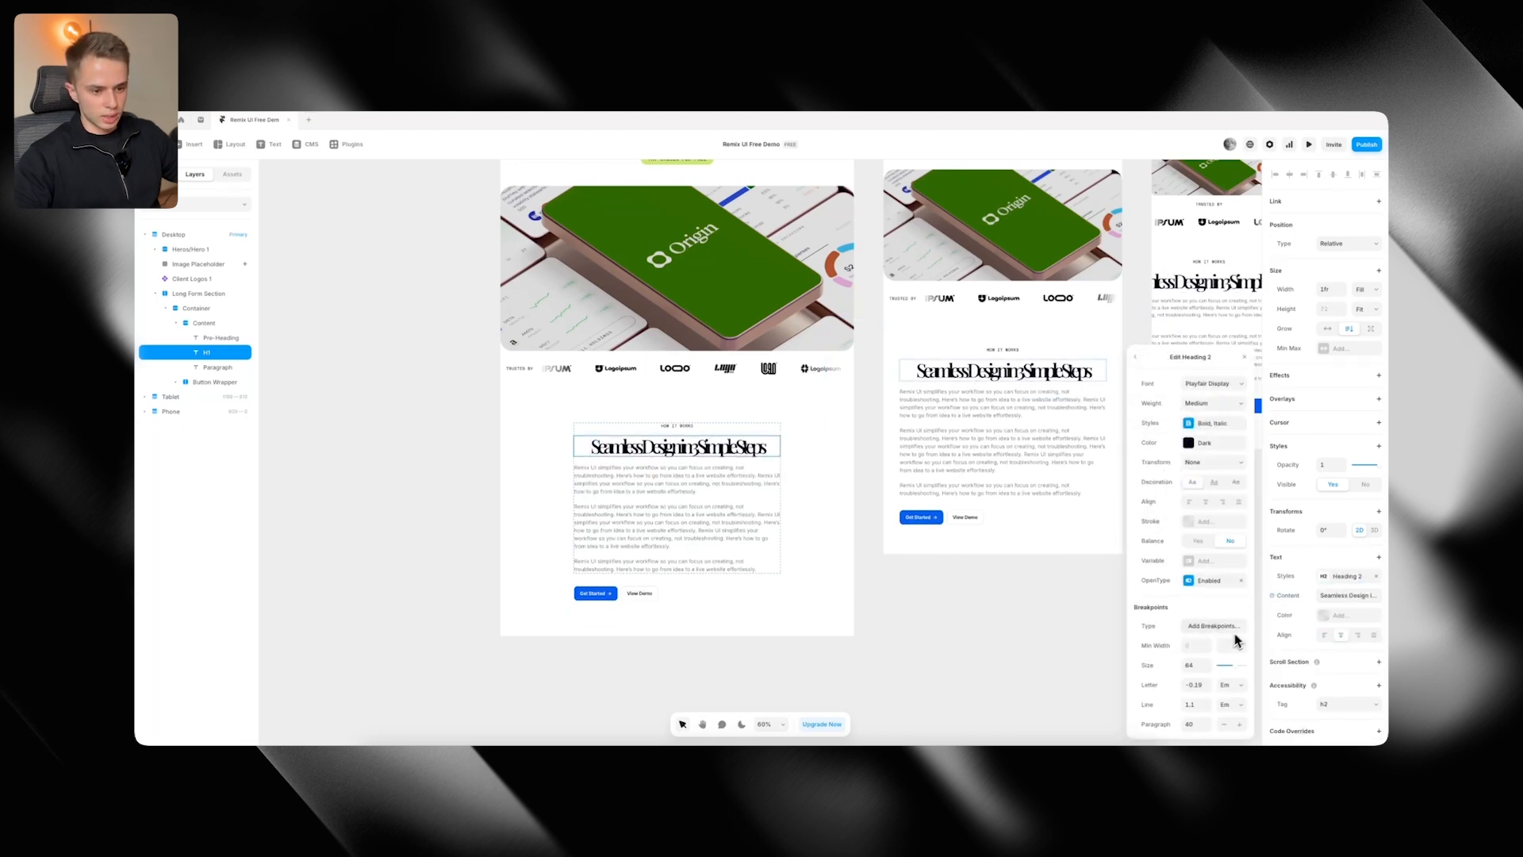
{"action": "left_click", "coordinate": [1198, 684]}
{"action": "key", "text": "super+a"}
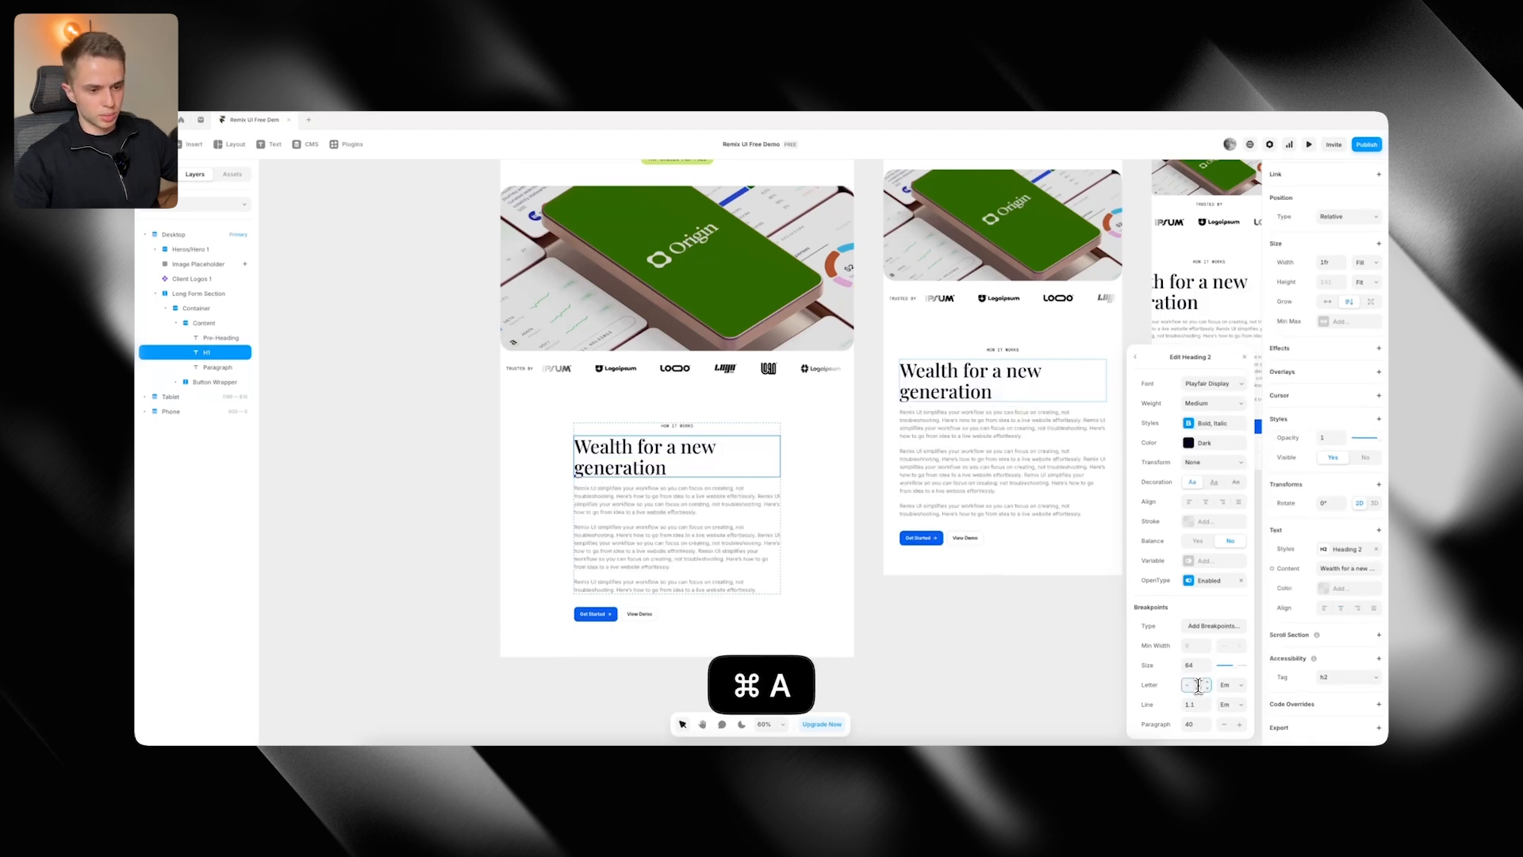
{"action": "type", "text": "-0"}
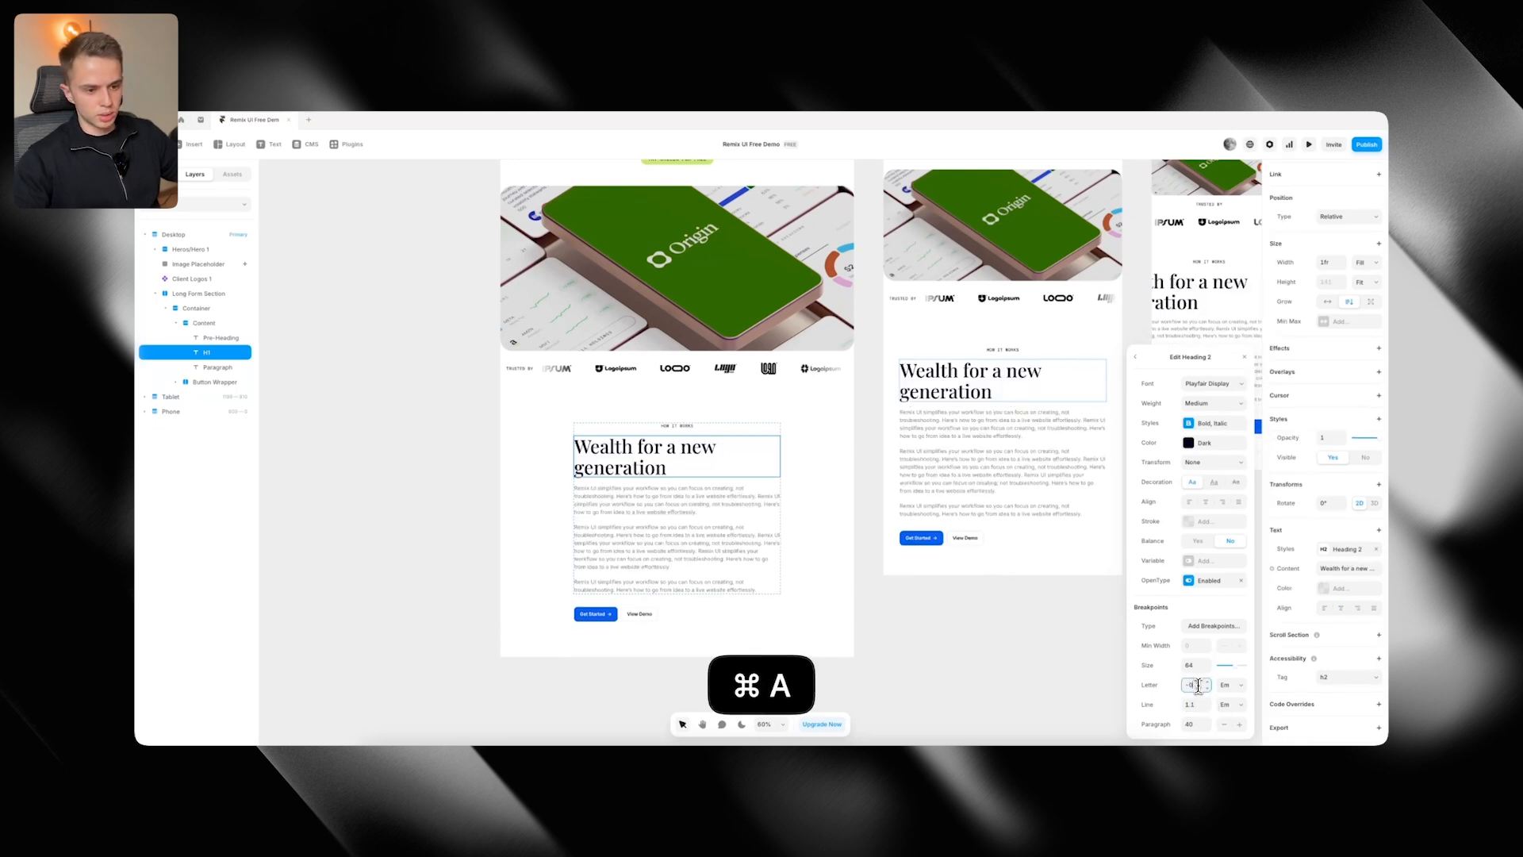
{"action": "type", "text": ".1"}
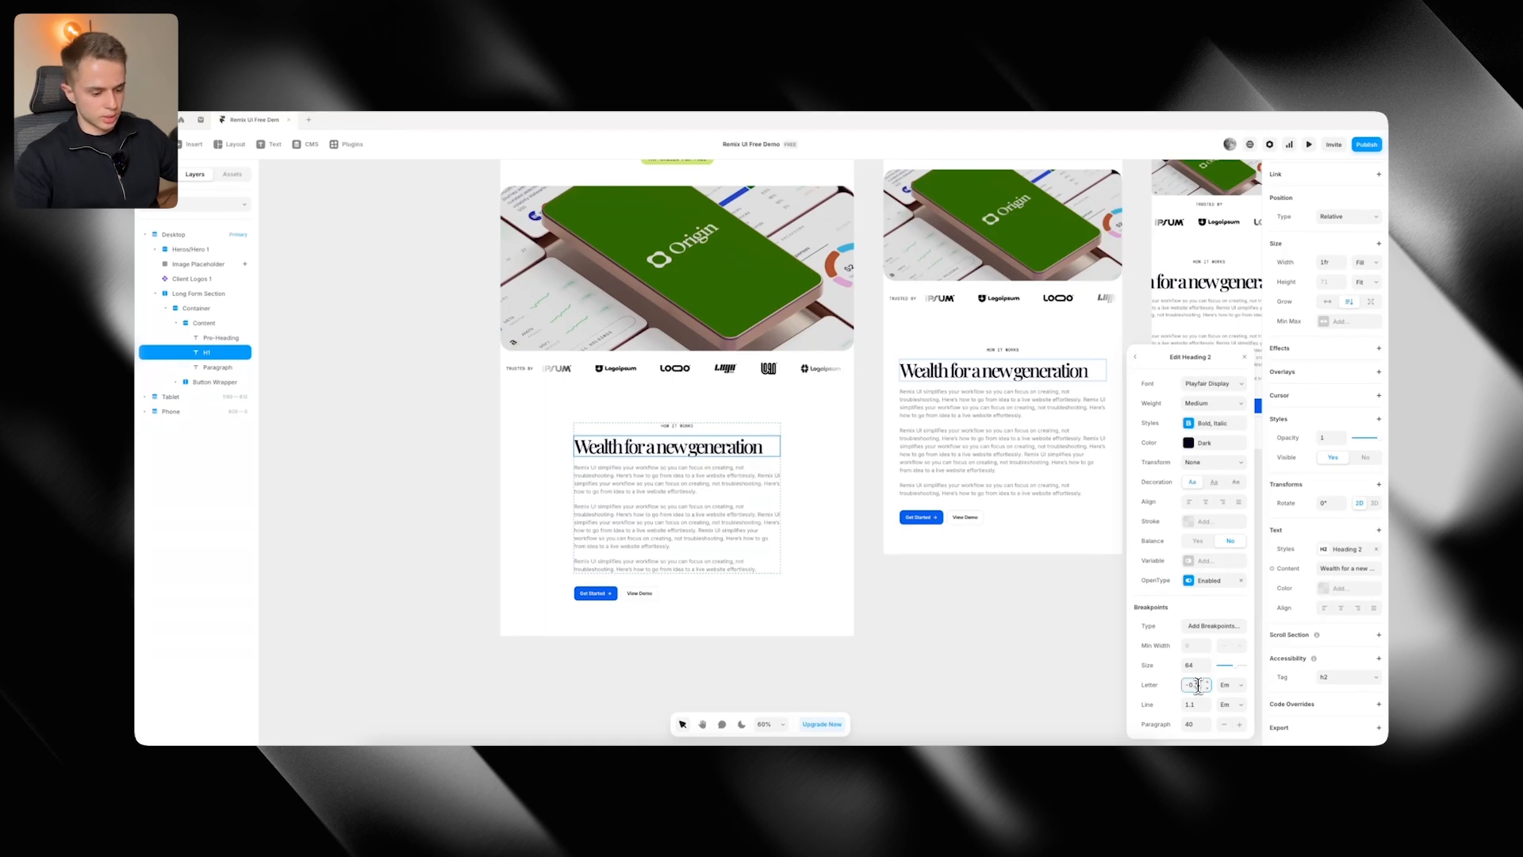
{"action": "key", "text": "BackSpace"}
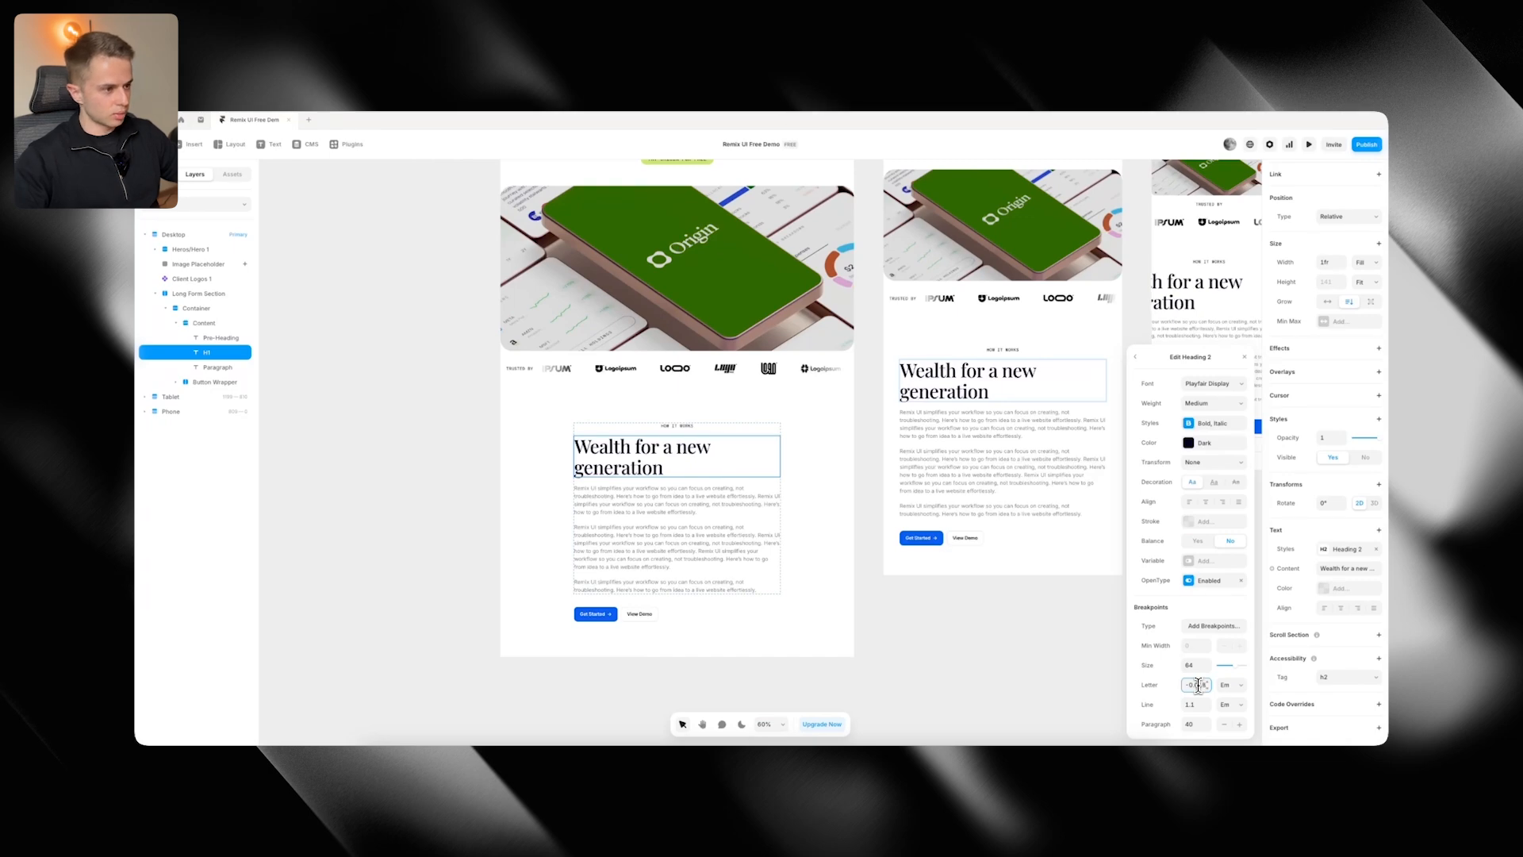
Centre-align the "Wealth for a new generation" heading and compare it with the Origin website
{"action": "left_click", "coordinate": [1337, 607]}
{"action": "left_click", "coordinate": [1100, 610]}
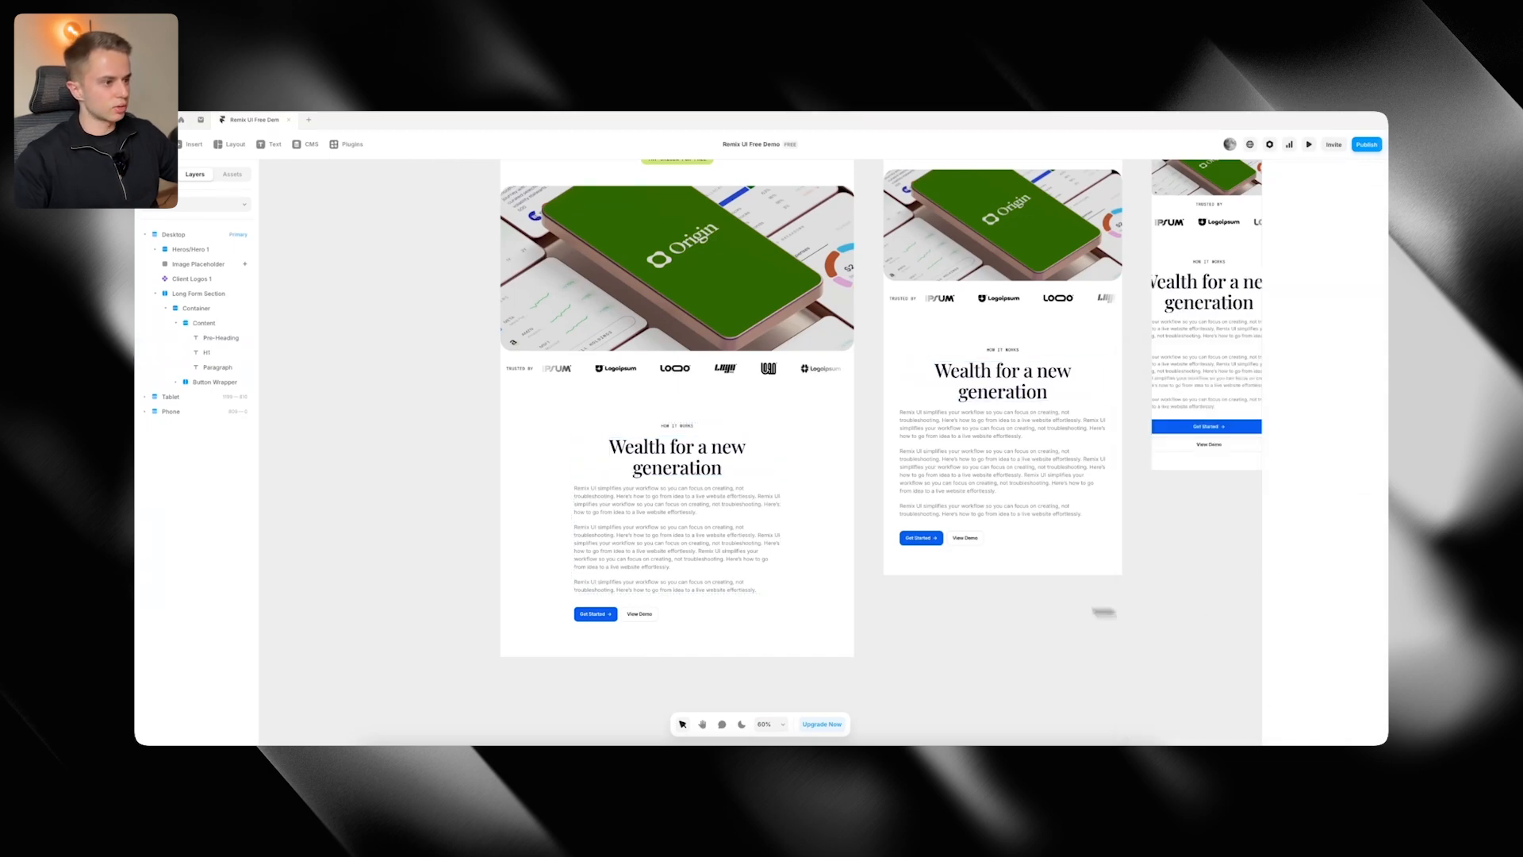
{"action": "key", "text": "super+Tab"}
{"action": "key", "text": "super+Tab"}
Apply the P16 text style to the long-form section's paragraph
{"action": "left_click", "coordinate": [661, 514]}
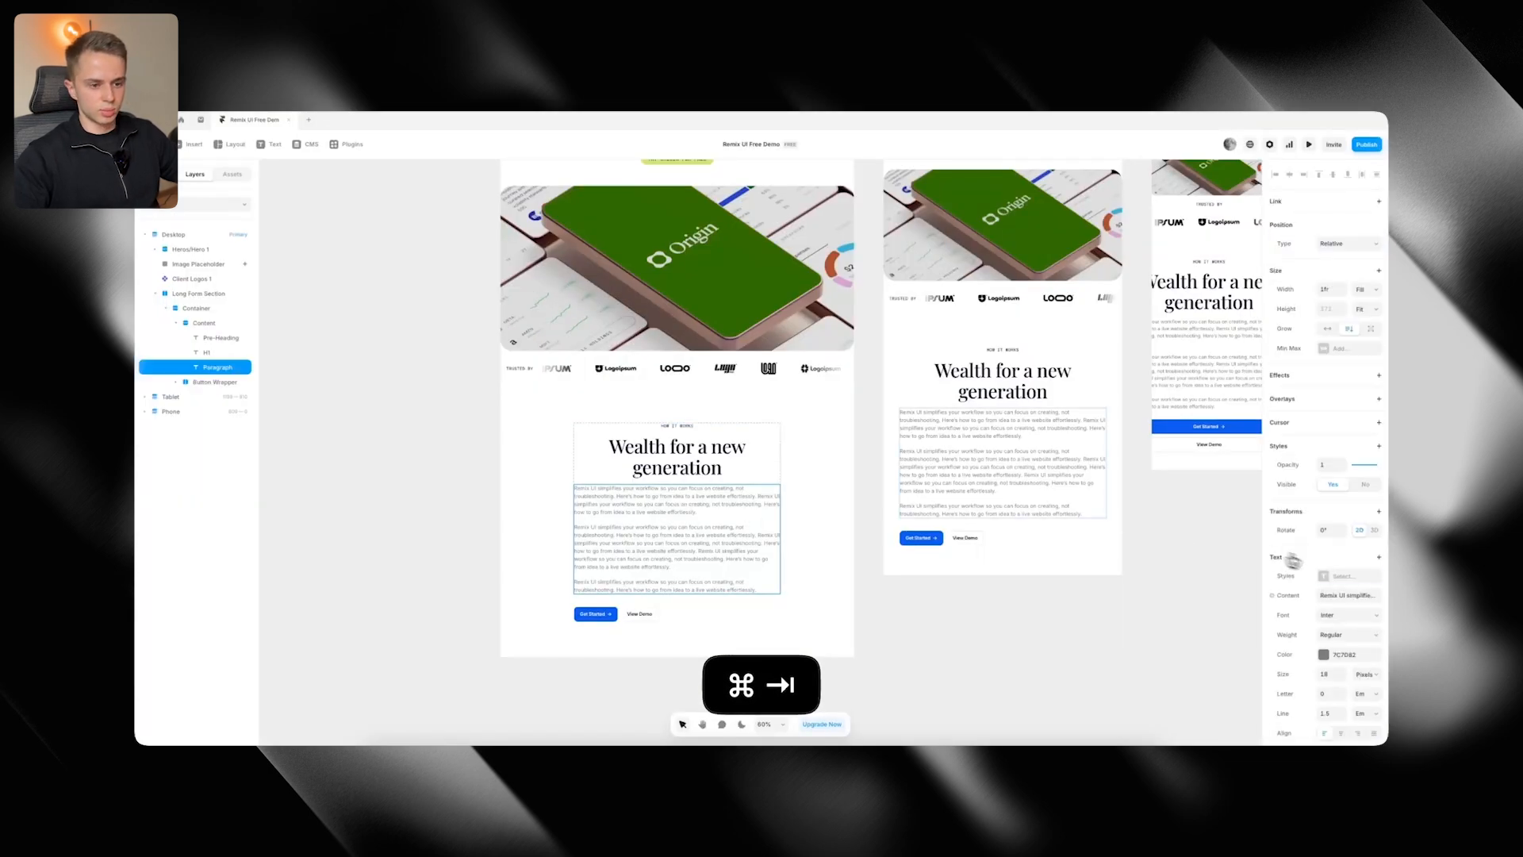
{"action": "left_click", "coordinate": [1349, 576]}
{"action": "left_click", "coordinate": [1178, 672]}
Replace the section's placeholder paragraphs with the "Wealth isn't traditionally easy to manage" paragraph copied from the Origin website
{"action": "key", "text": "super+Tab"}
{"action": "left_click_drag", "start_coordinate": [587, 528], "coordinate": [884, 561]}
{"action": "key", "text": "super+c"}
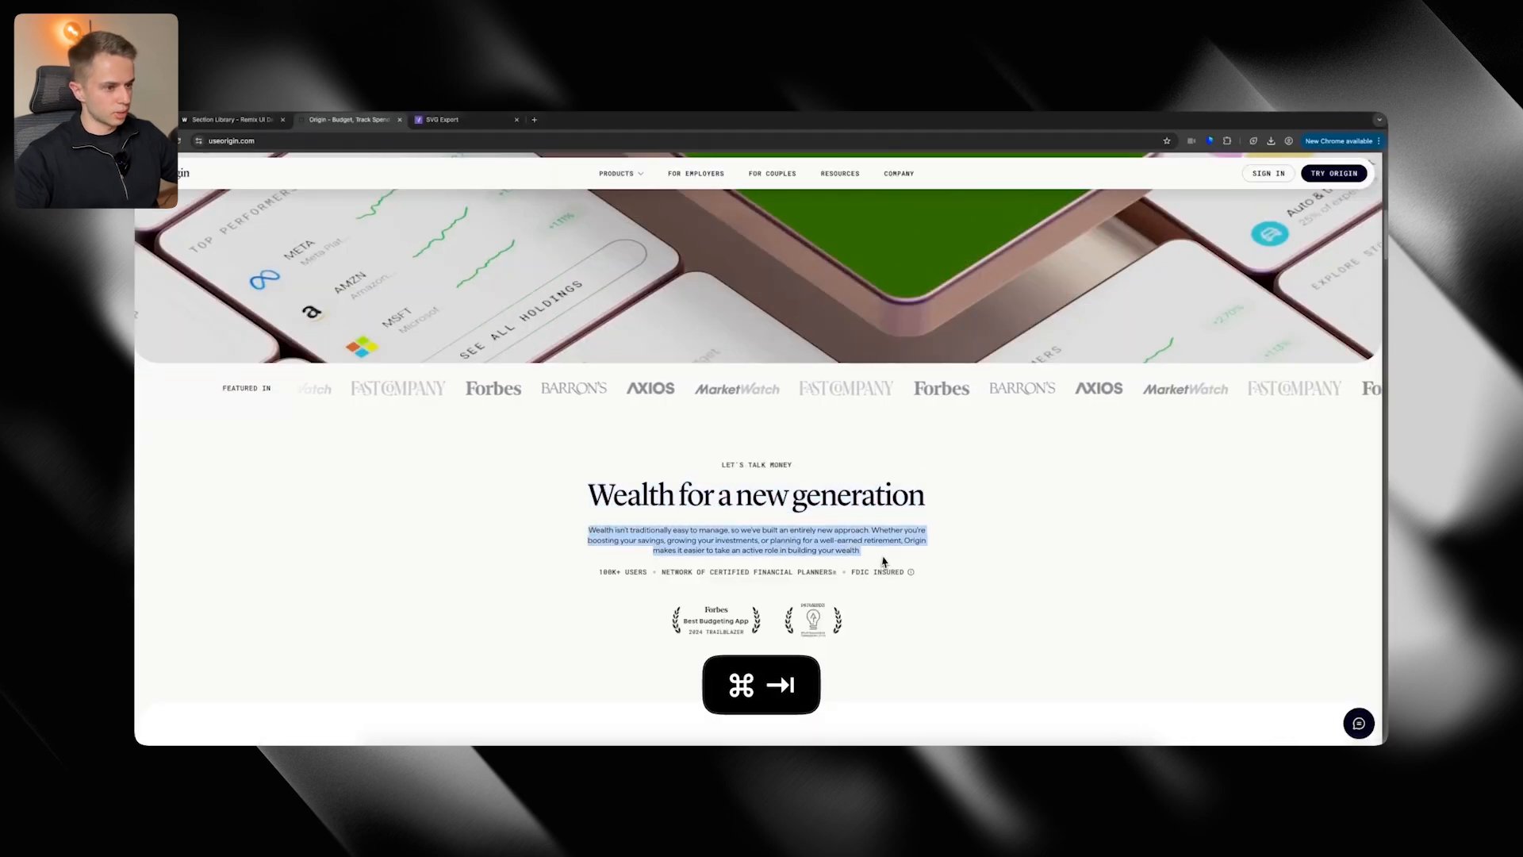
{"action": "key", "text": "super+Tab"}
{"action": "key", "text": "super+a"}
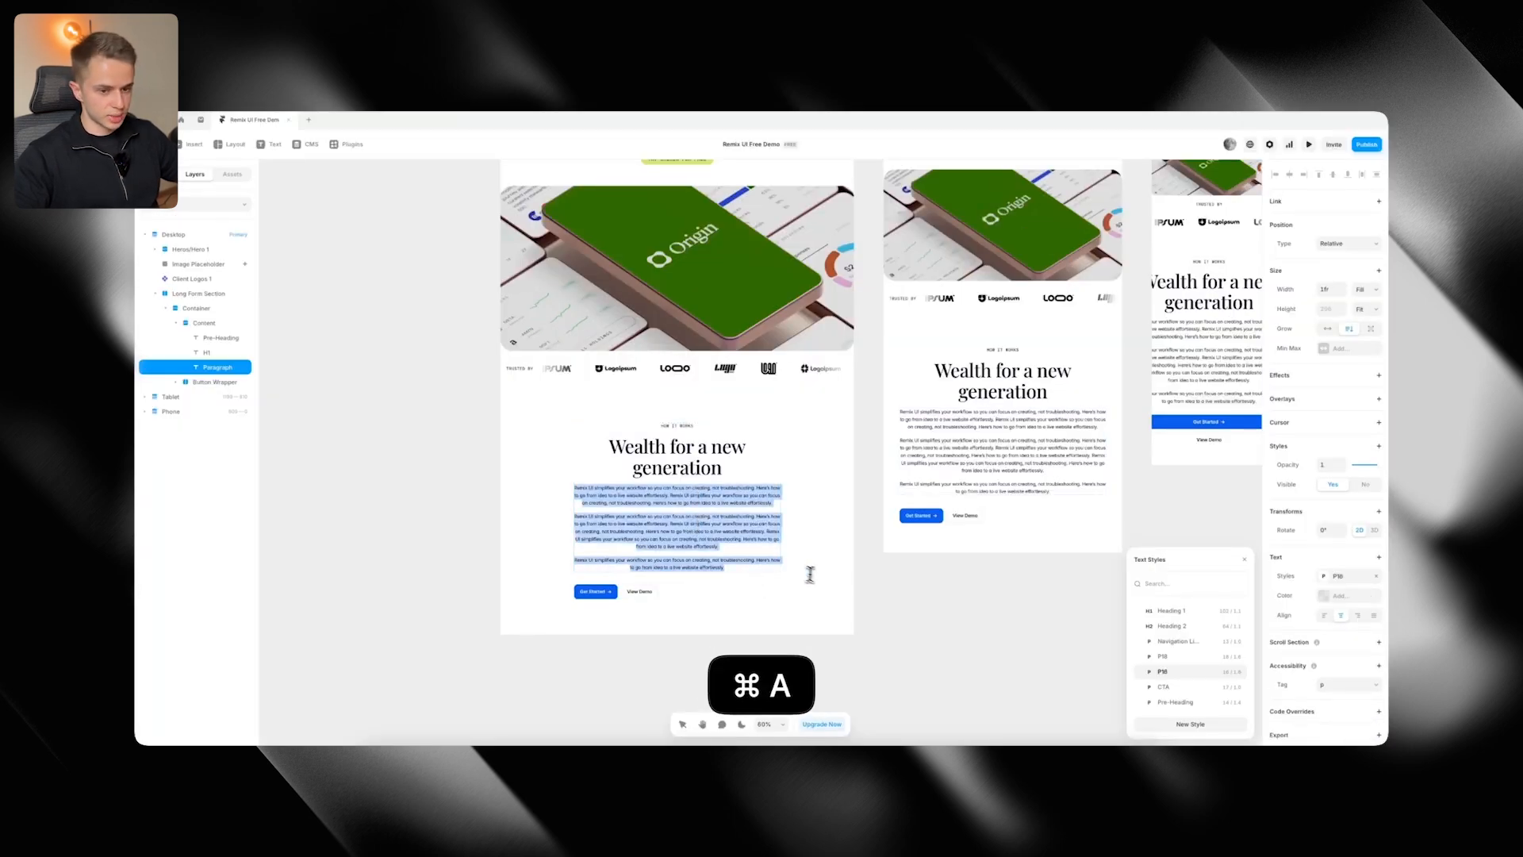
{"action": "key", "text": "super+v"}
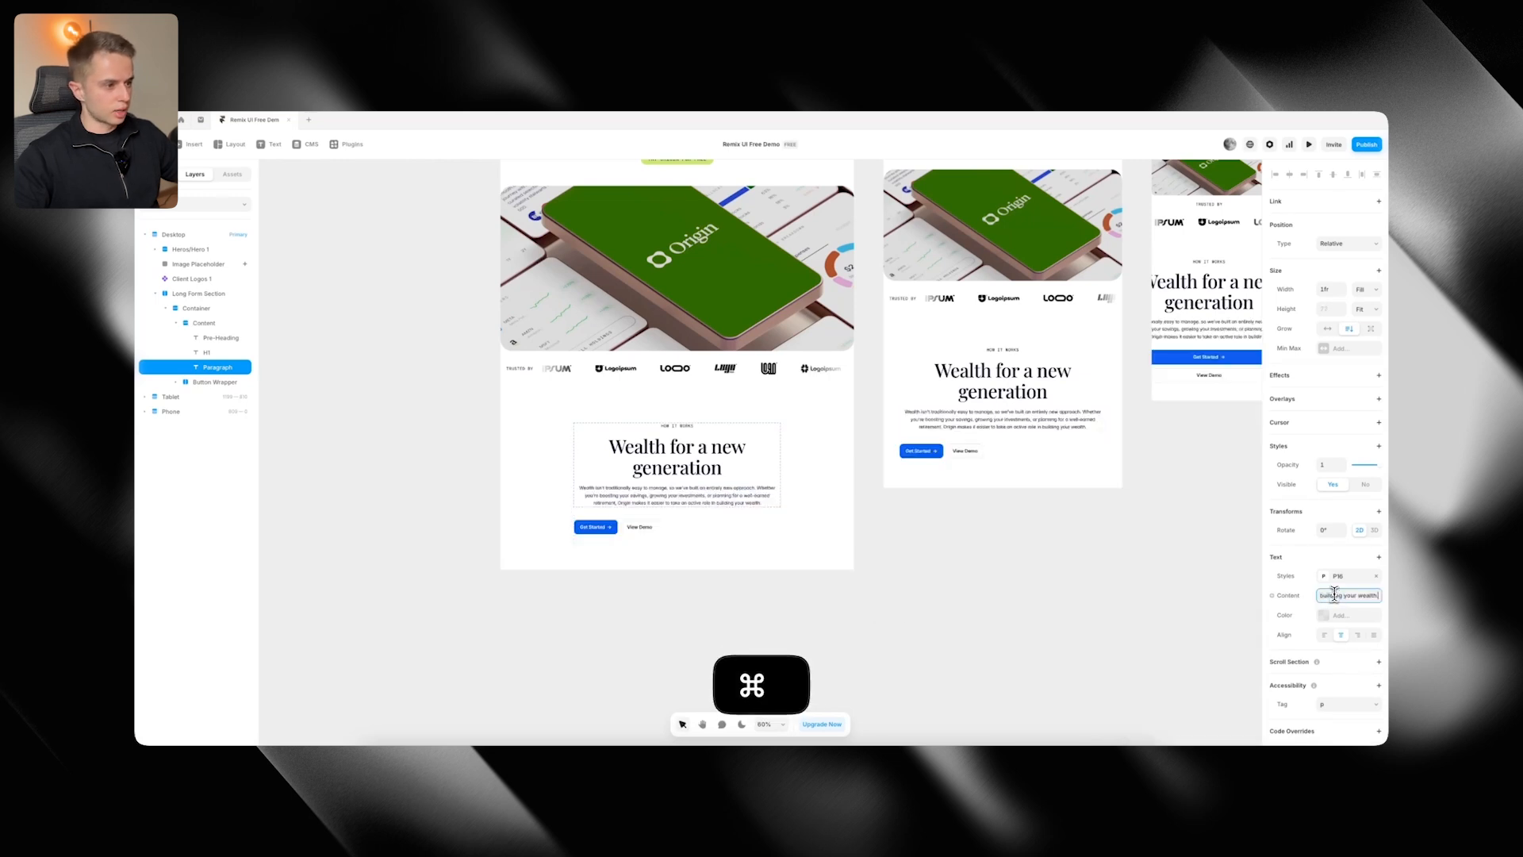
{"action": "left_click", "coordinate": [1149, 600]}
Check the line beneath Origin's paragraph and delete the Button Wrapper holding Get Started and View Demo in Framer
{"action": "left_click", "coordinate": [703, 520]}
{"action": "key", "text": "super+Tab"}
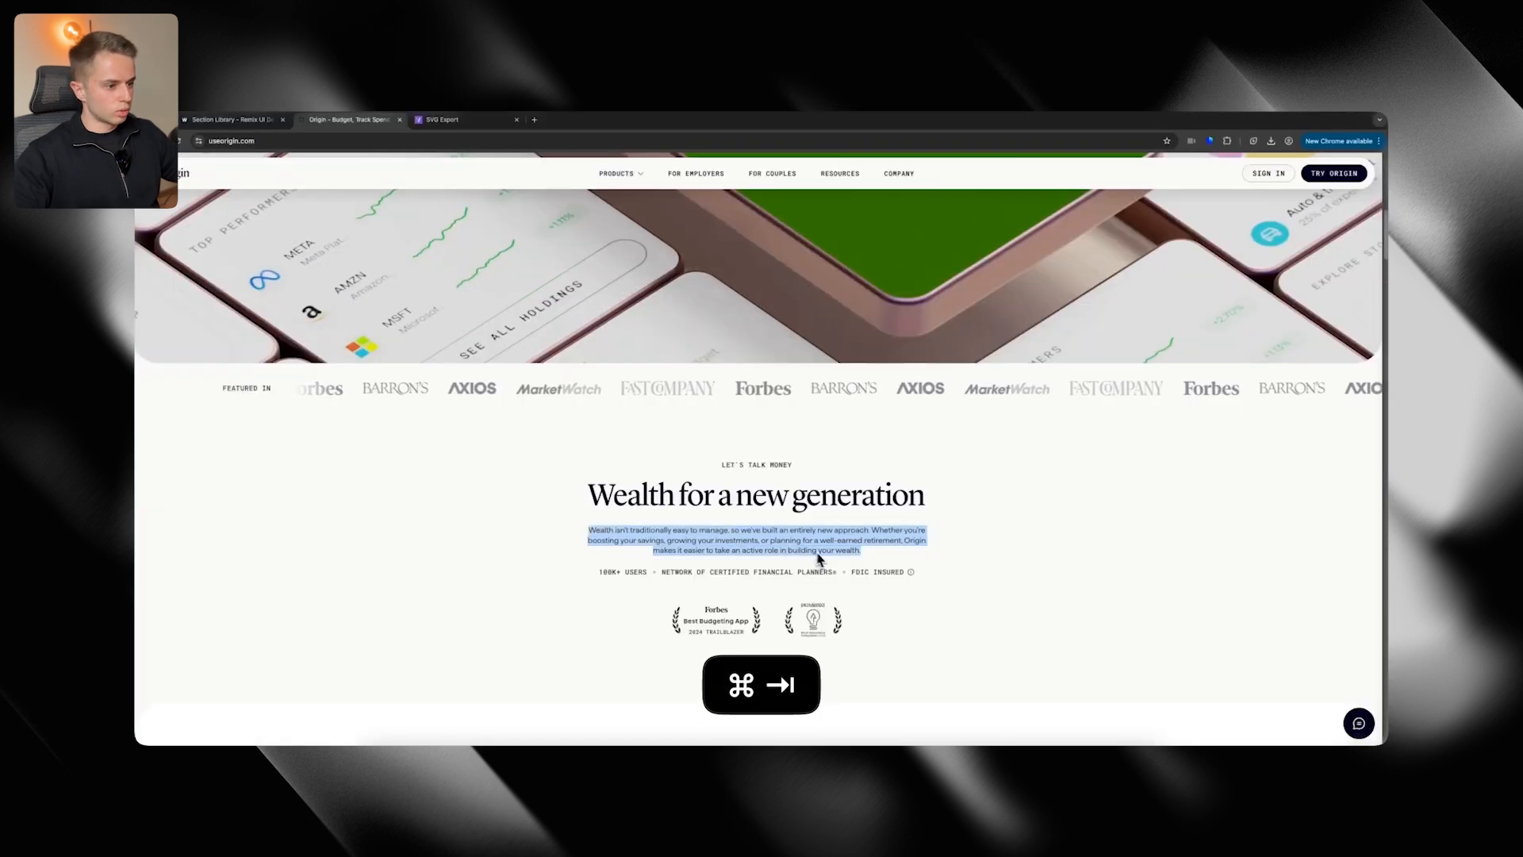
{"action": "left_click_drag", "start_coordinate": [599, 573], "coordinate": [933, 580]}
{"action": "key", "text": "super+Tab"}
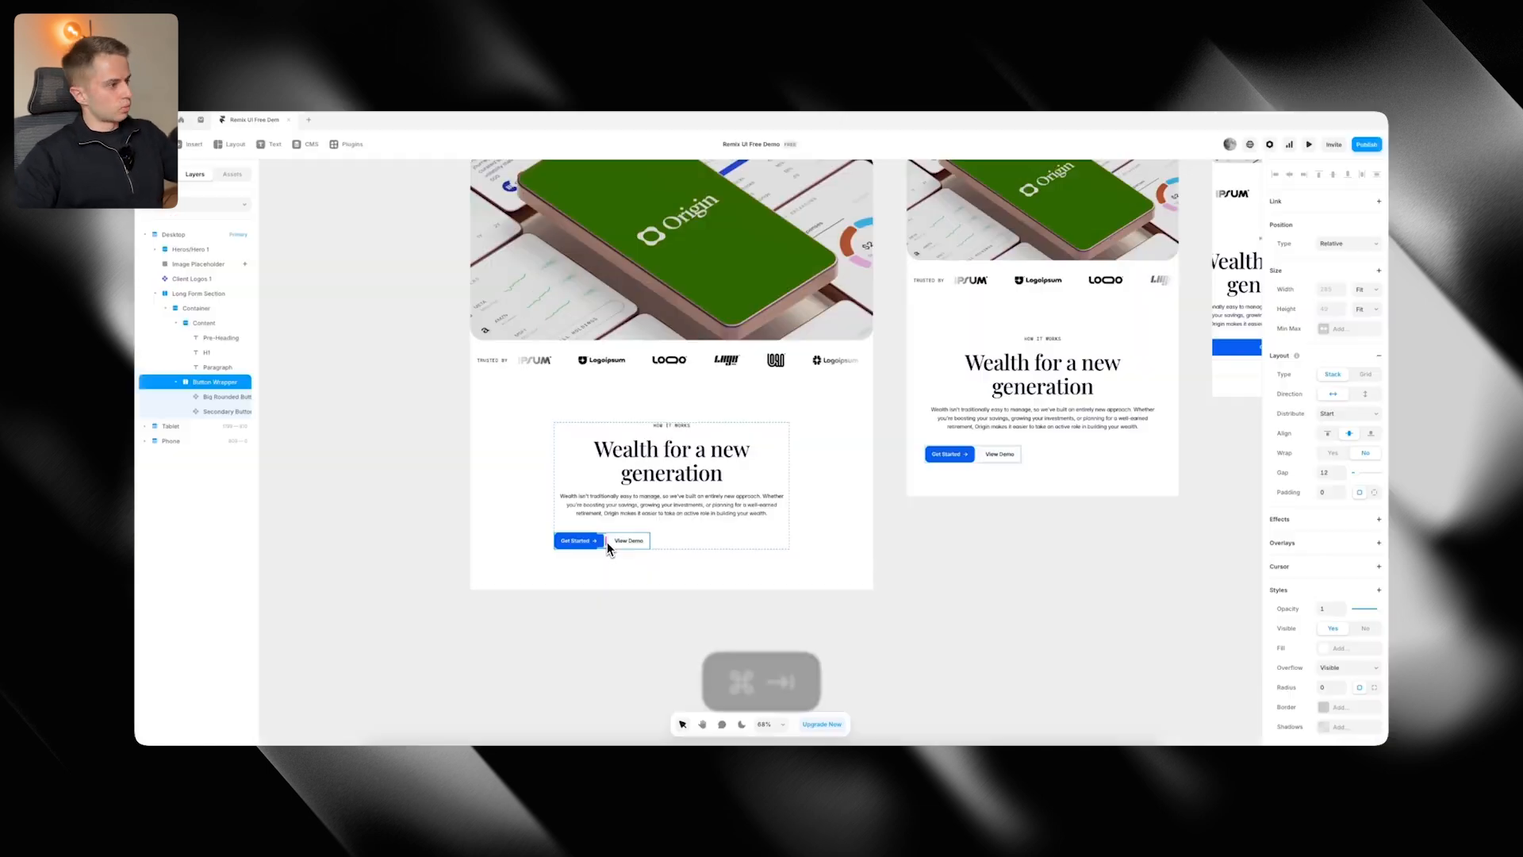
{"action": "key", "text": "BackSpace"}
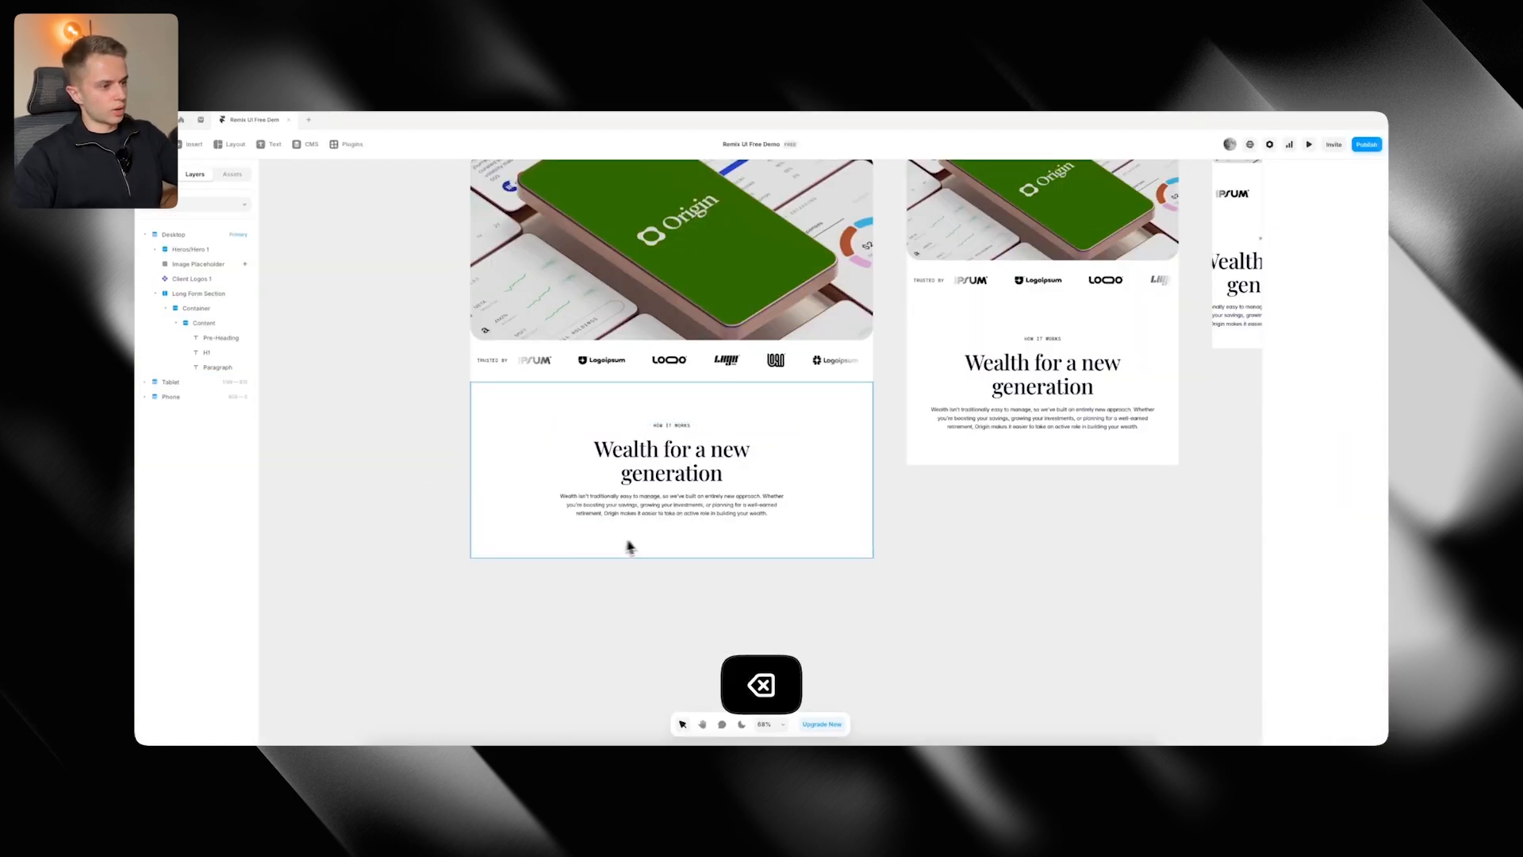
Draw a frame about 390 by 73 px, place it beneath the Content group in the section's container, and make it fill the width
{"action": "left_click_drag", "start_coordinate": [609, 629], "coordinate": [724, 651]}
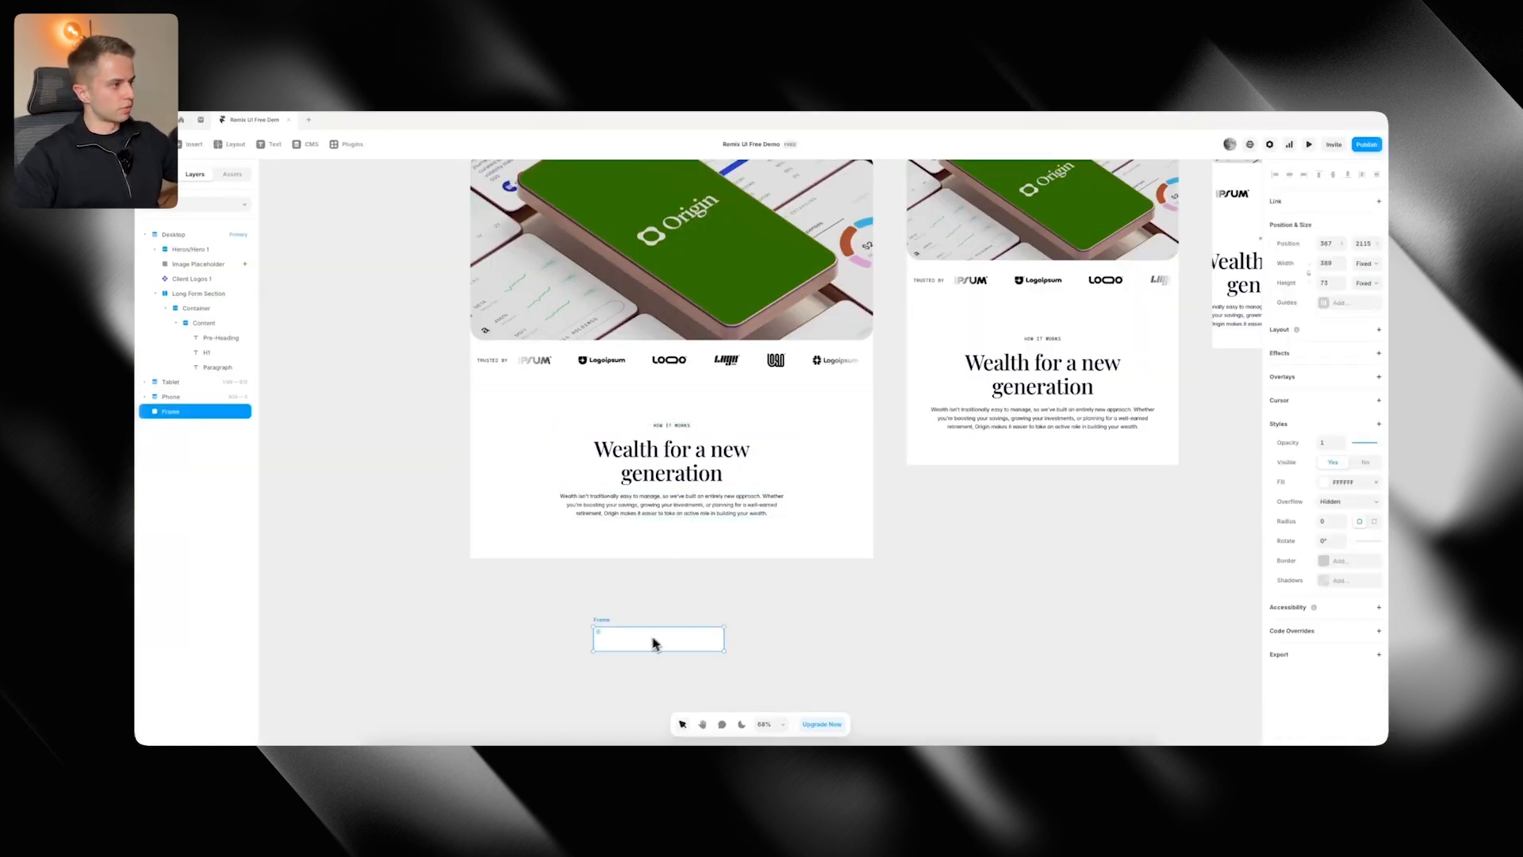
{"action": "key", "text": "super+x"}
{"action": "left_click", "coordinate": [685, 496]}
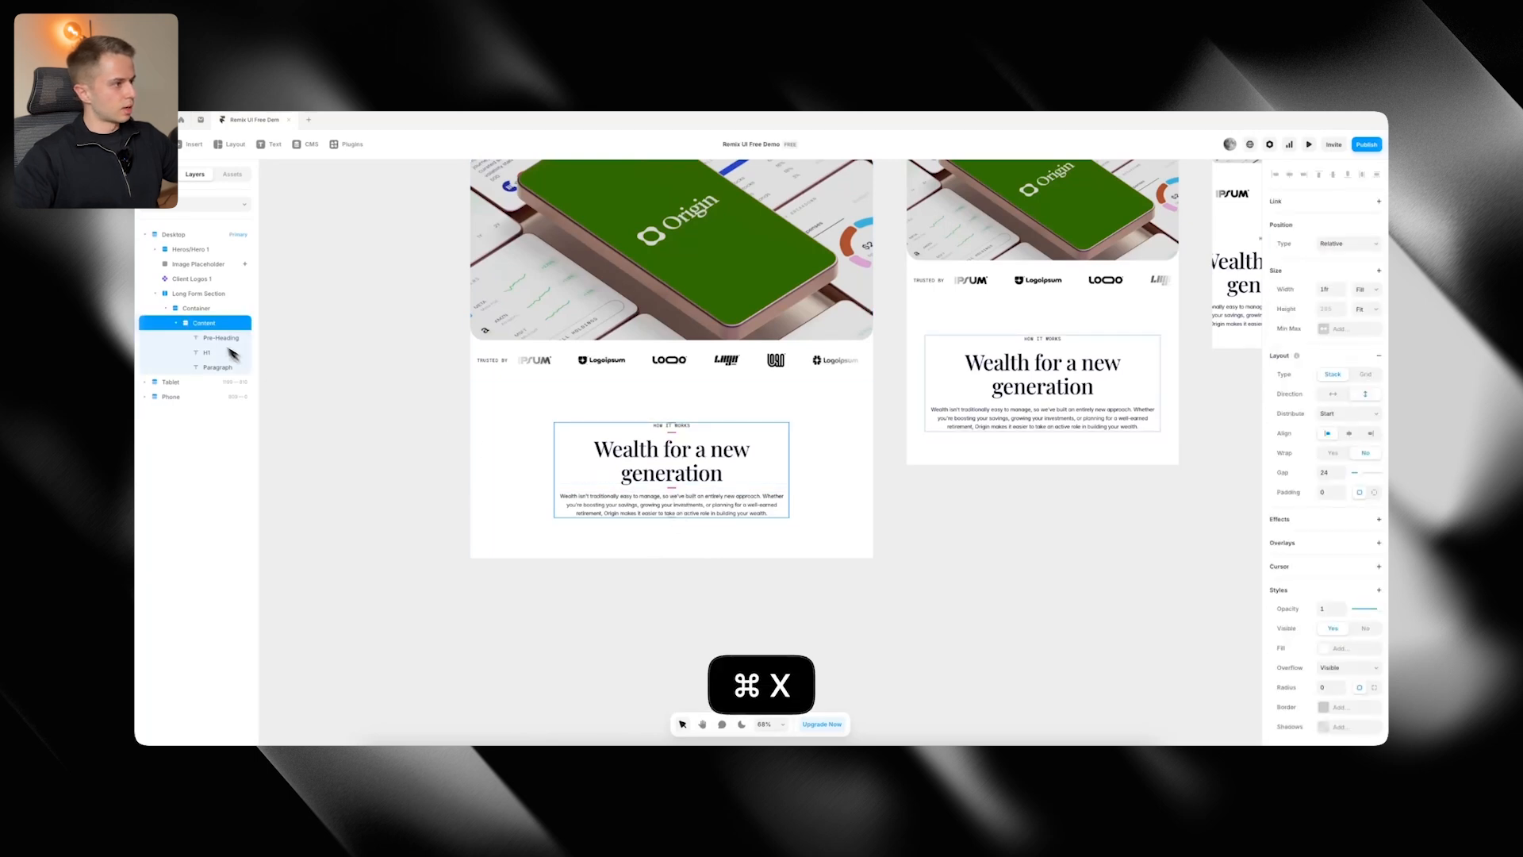
{"action": "key", "text": "super+v"}
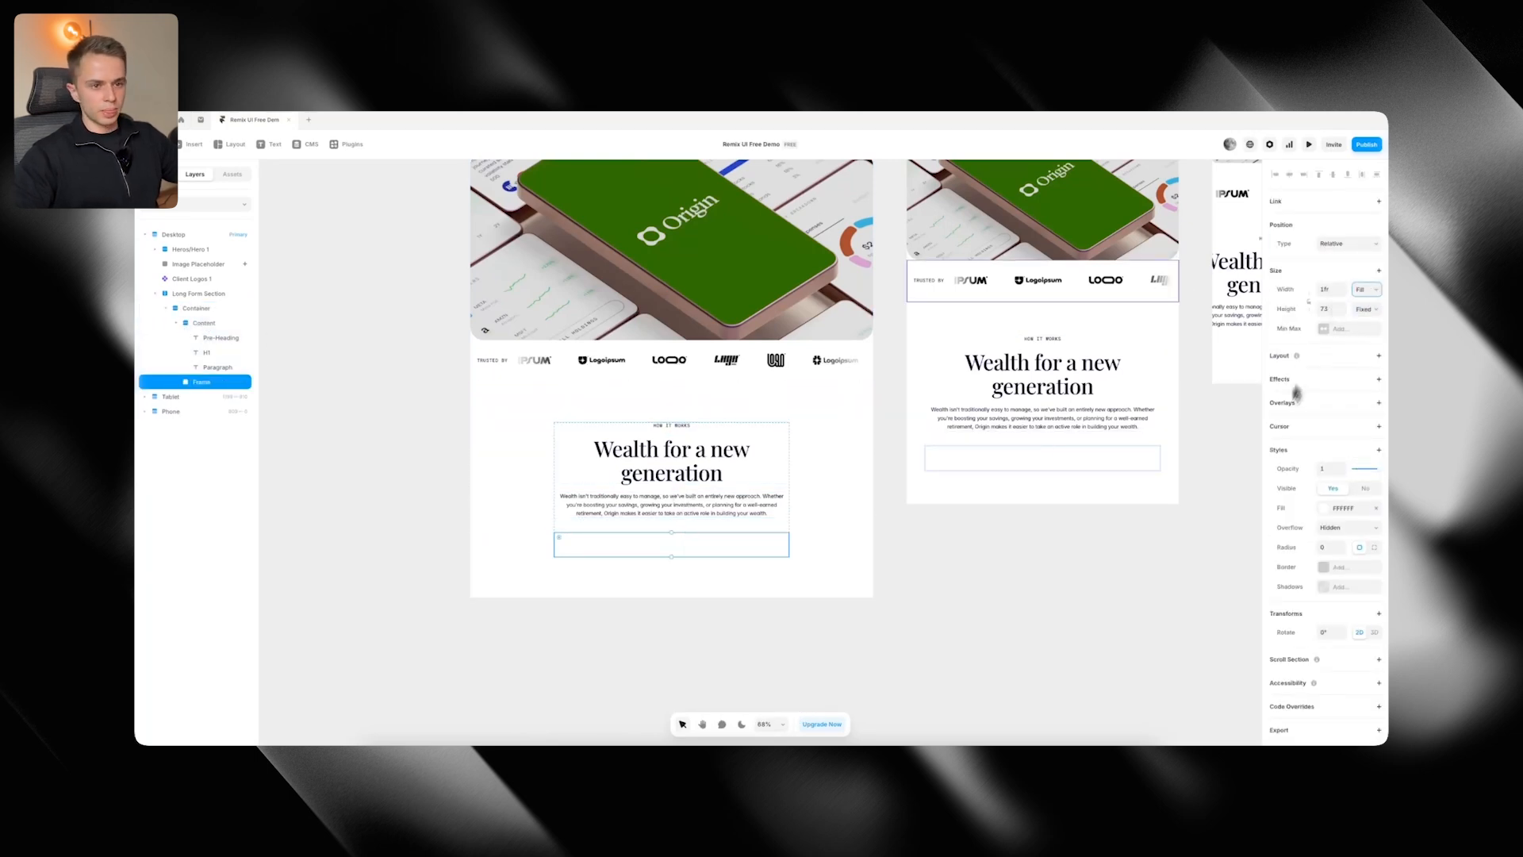
Turn the new frame into a horizontal, centre-distributed stack and compare it with Origin's line of trust labels
{"action": "left_click", "coordinate": [1338, 361]}
{"action": "left_click", "coordinate": [1337, 395]}
{"action": "key", "text": "super+Tab"}
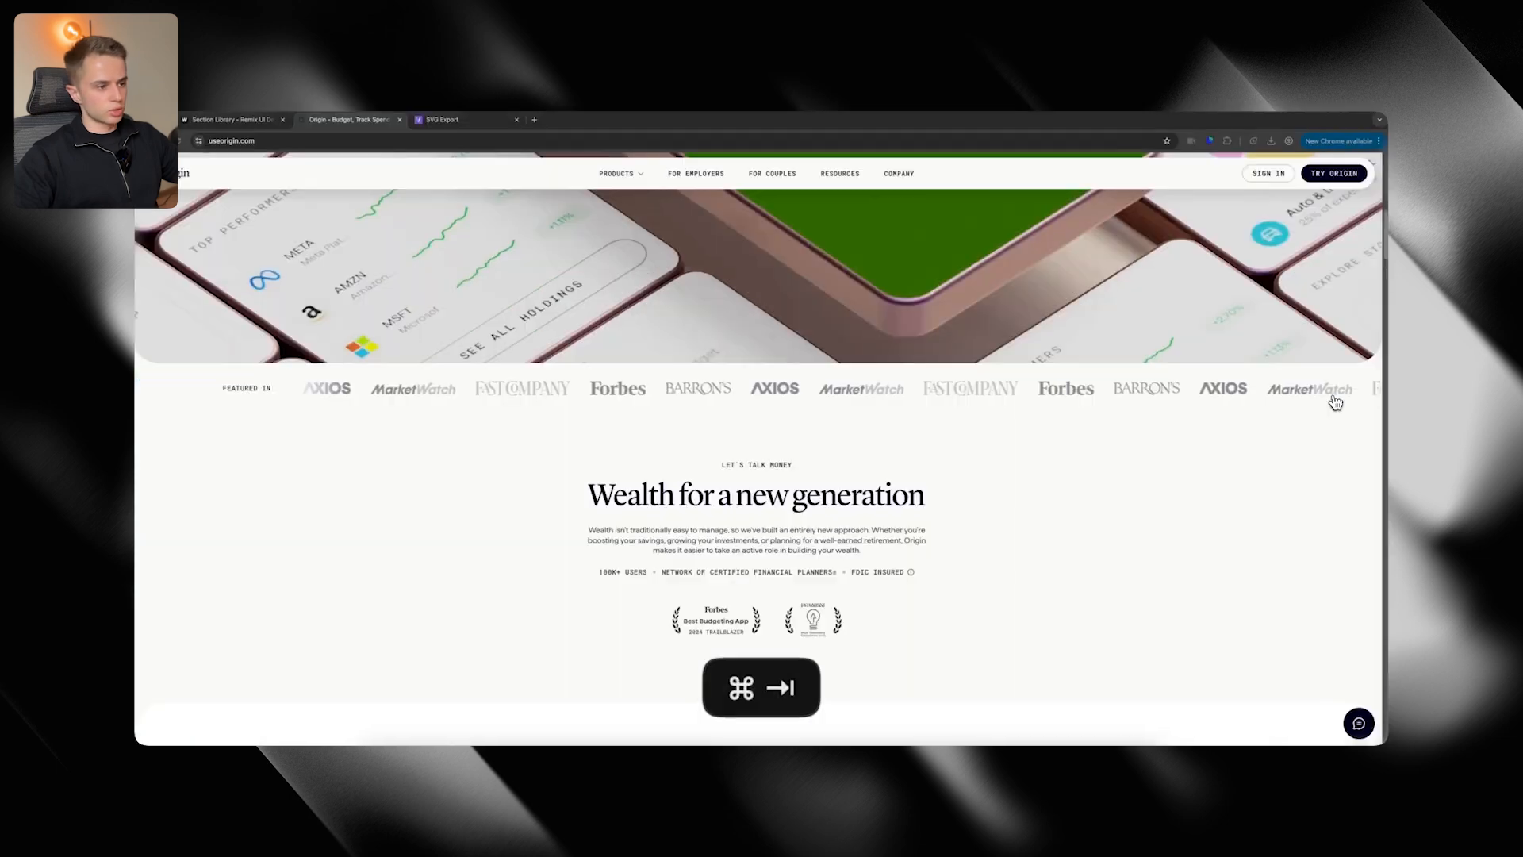
{"action": "key", "text": "super+Tab"}
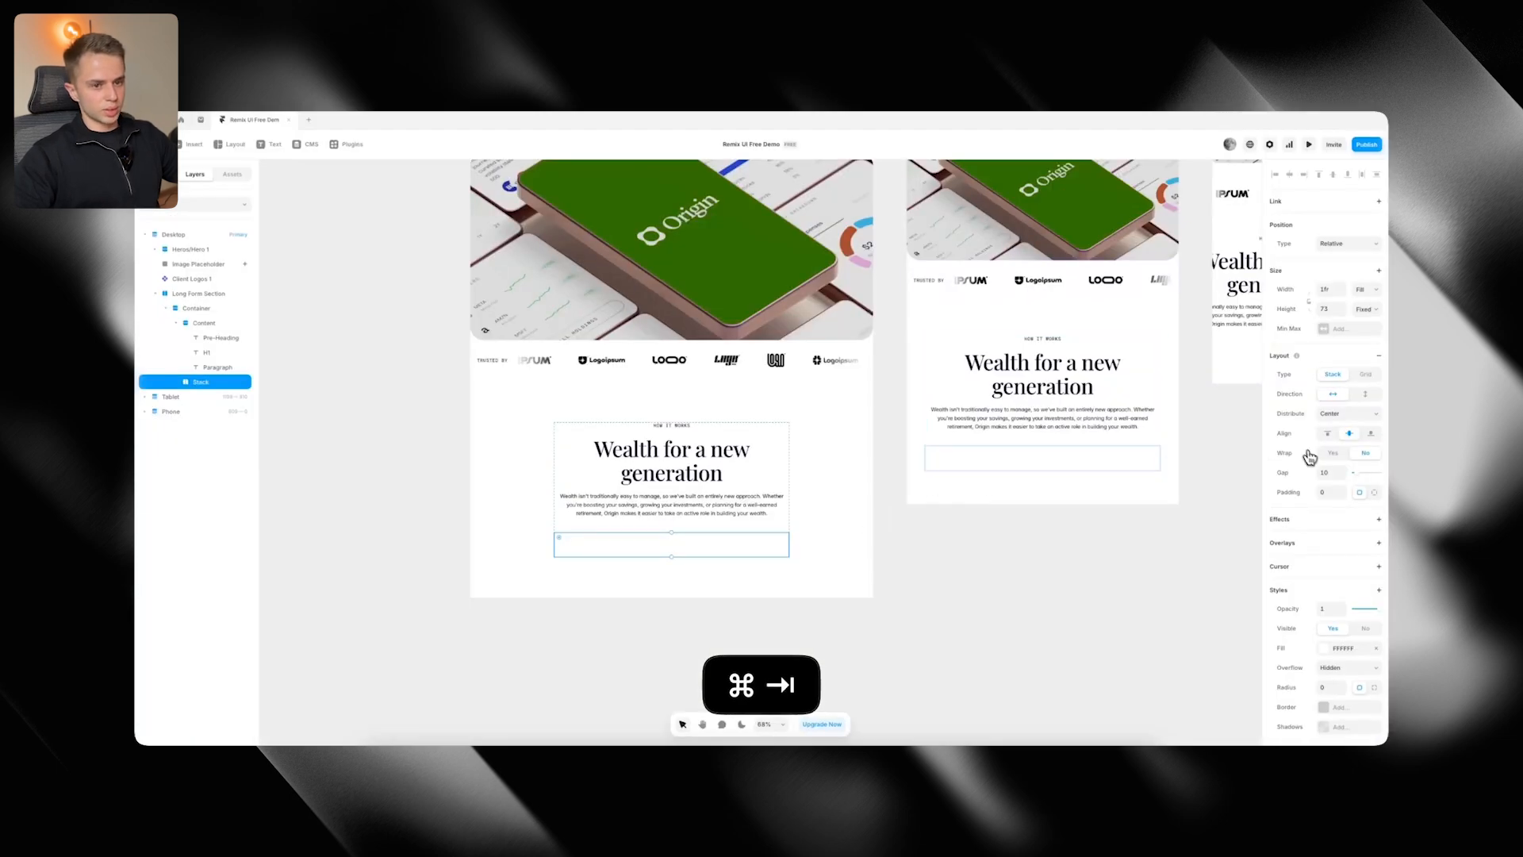
{"action": "key", "text": "super+Tab"}
{"action": "key", "text": "super+Tab"}
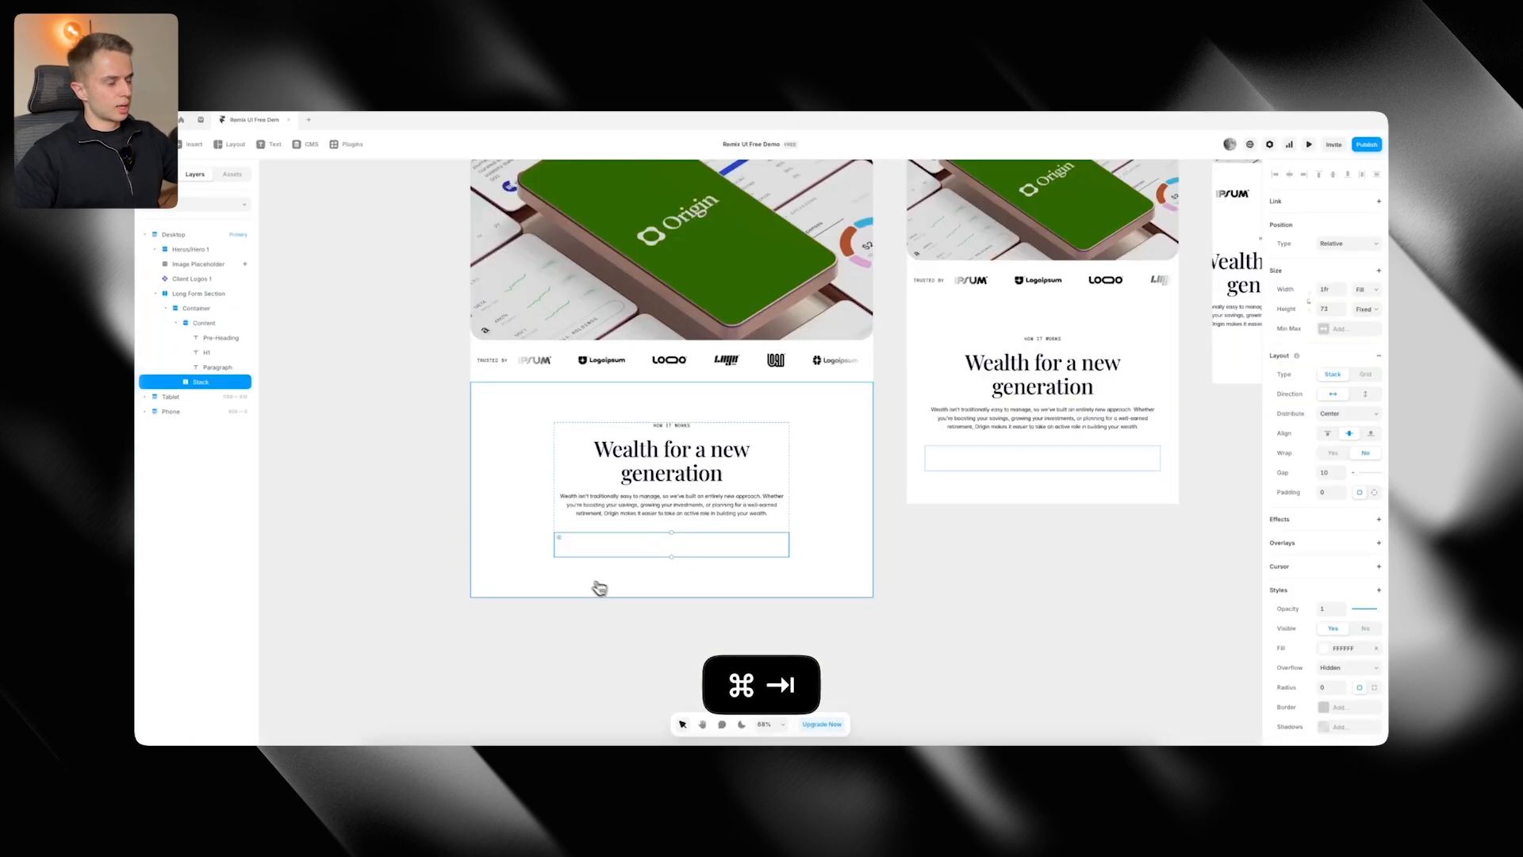
Copy the "How it works" label into the new stack and set the copy to grow to fit its text width
{"action": "scroll", "coordinate": [587, 562], "scroll_direction": "up", "scroll_amount": 2}
{"action": "scroll", "coordinate": [587, 561], "scroll_direction": "up", "scroll_amount": 5}
{"action": "left_click", "coordinate": [699, 361]}
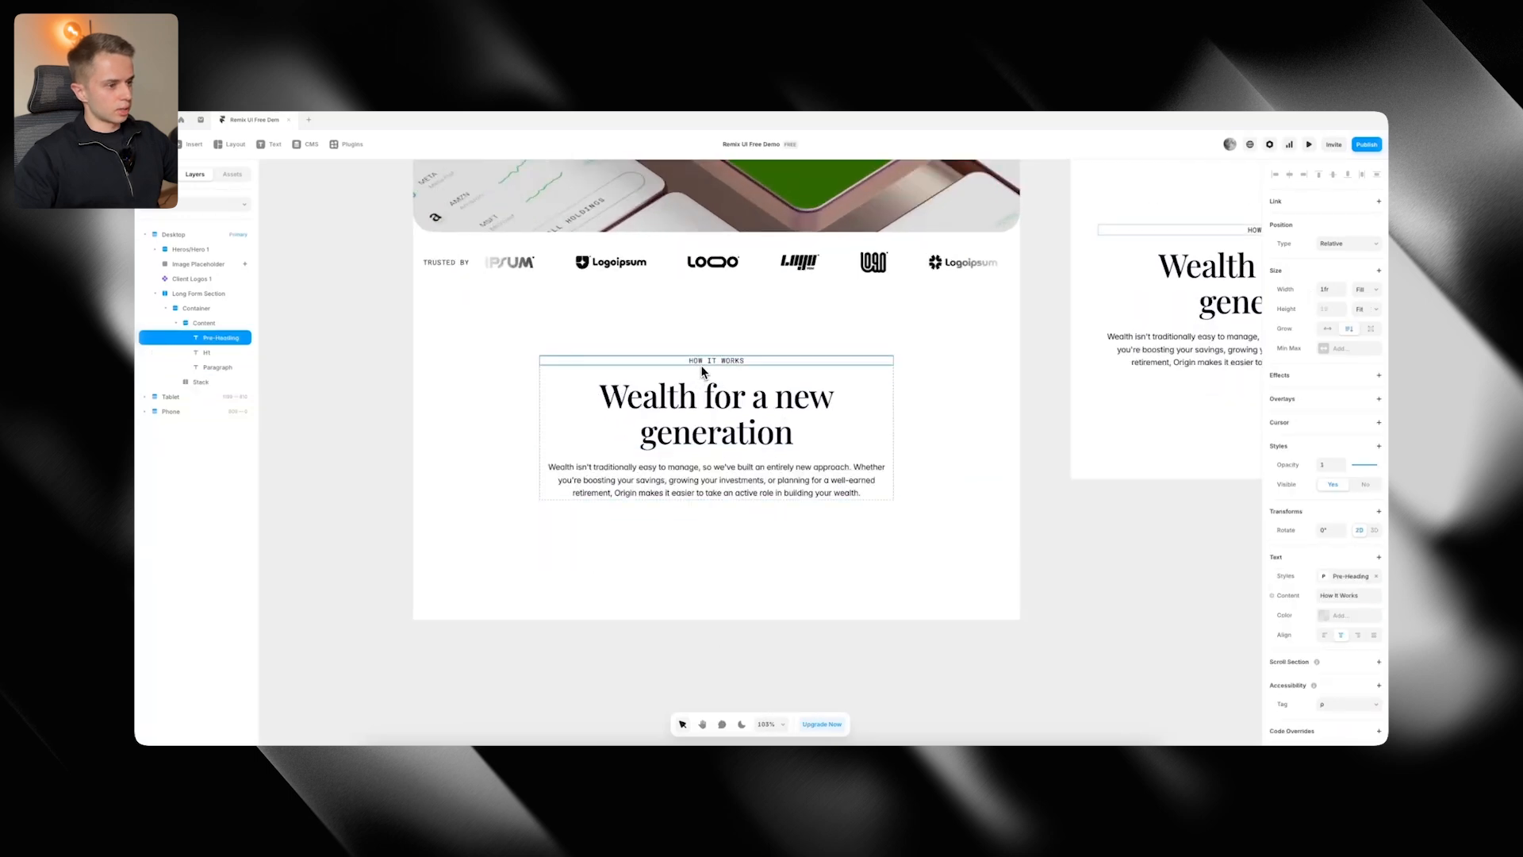
{"action": "key", "text": "super+c"}
{"action": "left_click", "coordinate": [664, 526]}
{"action": "key", "text": "super+v"}
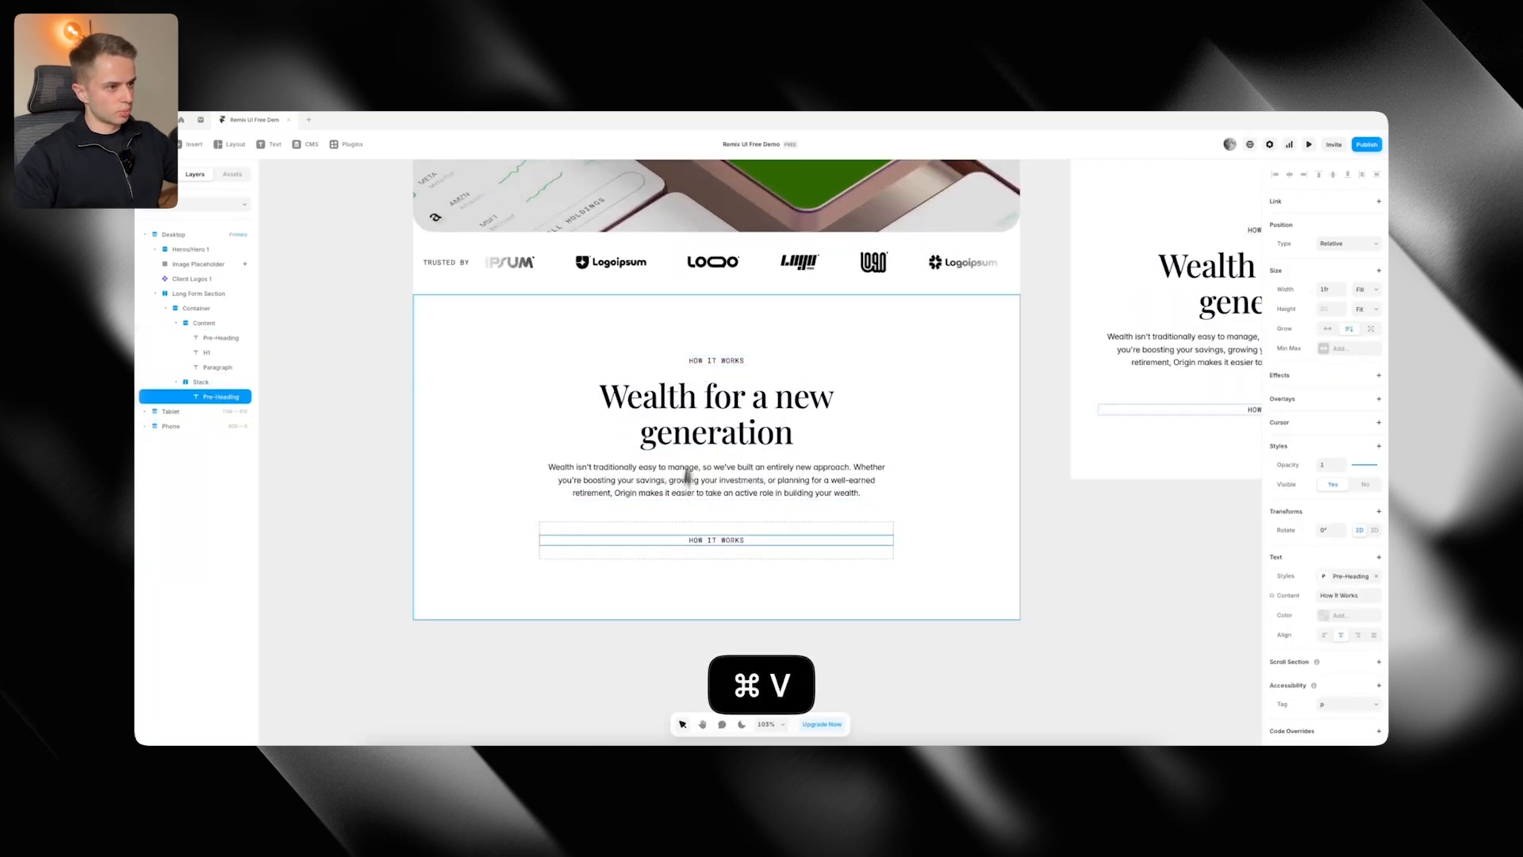
{"action": "left_click", "coordinate": [1329, 330]}
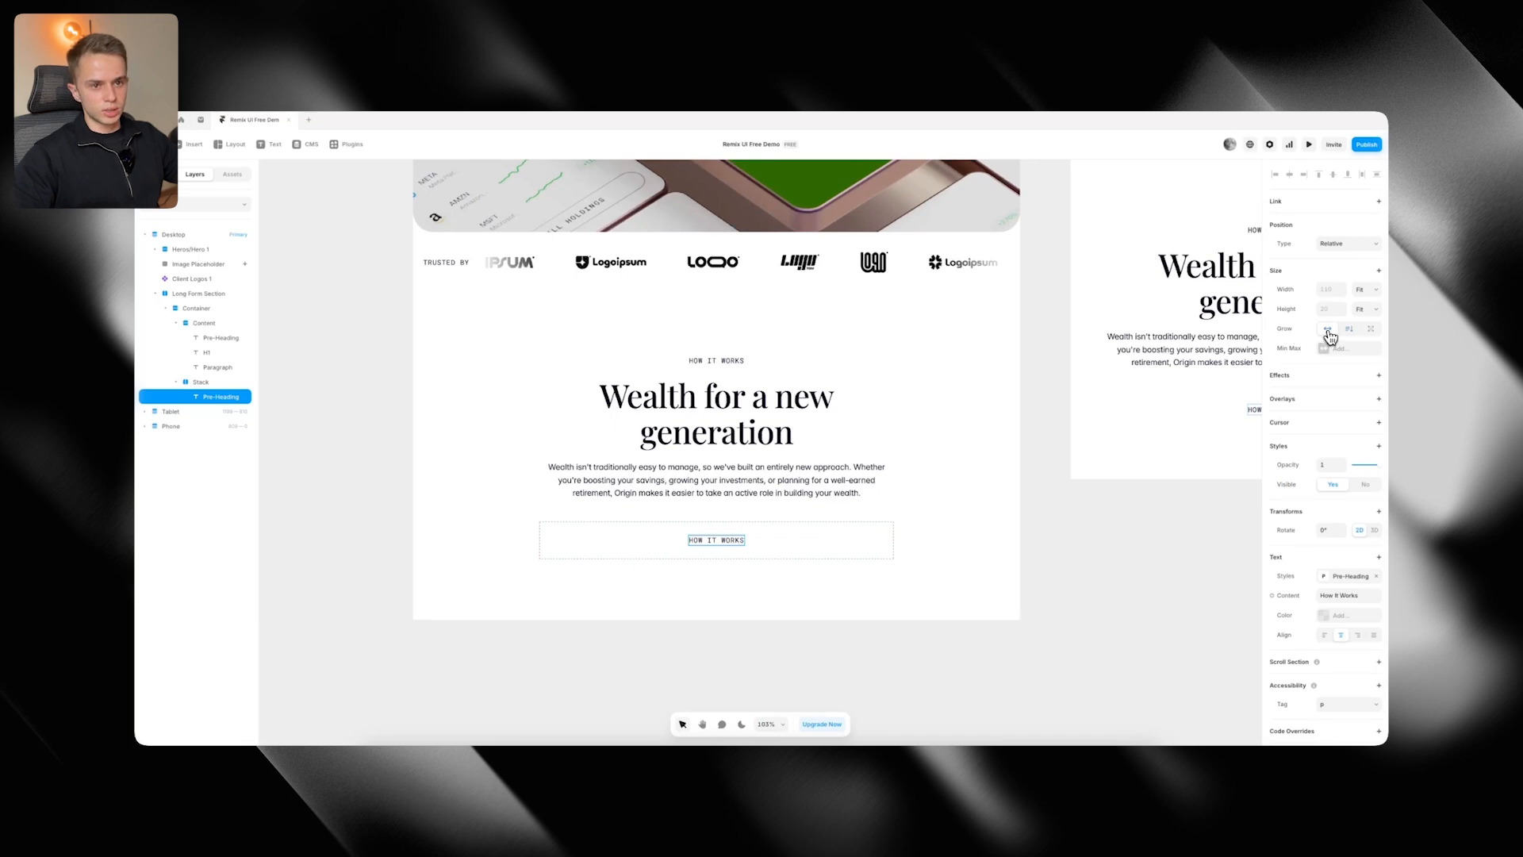
Replace the copied label's text with "100K+ Users" from the Origin website
{"action": "key", "text": "super+Tab"}
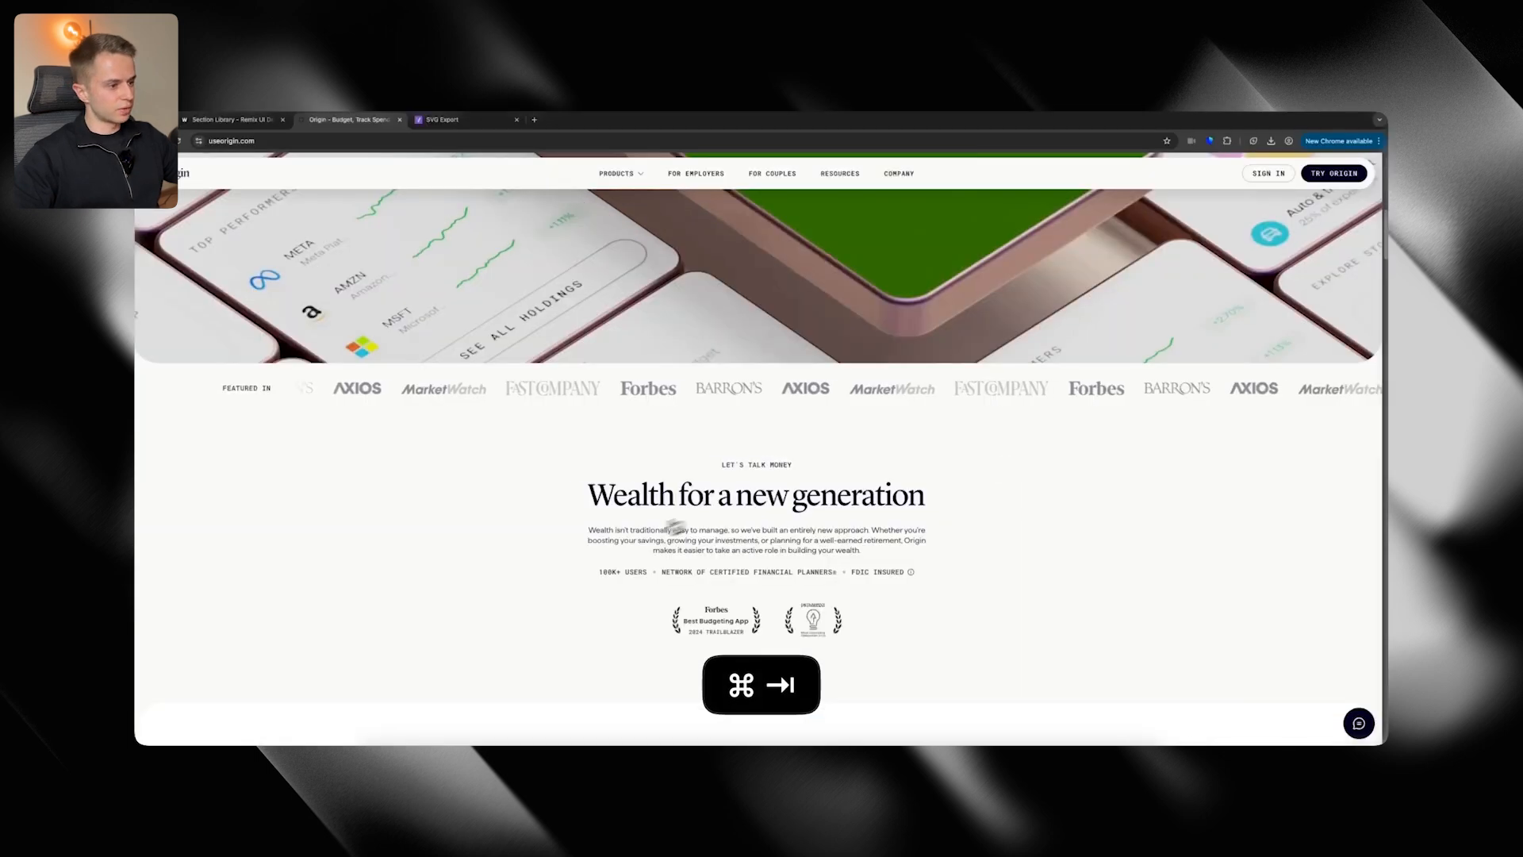
{"action": "key", "text": "super+Tab"}
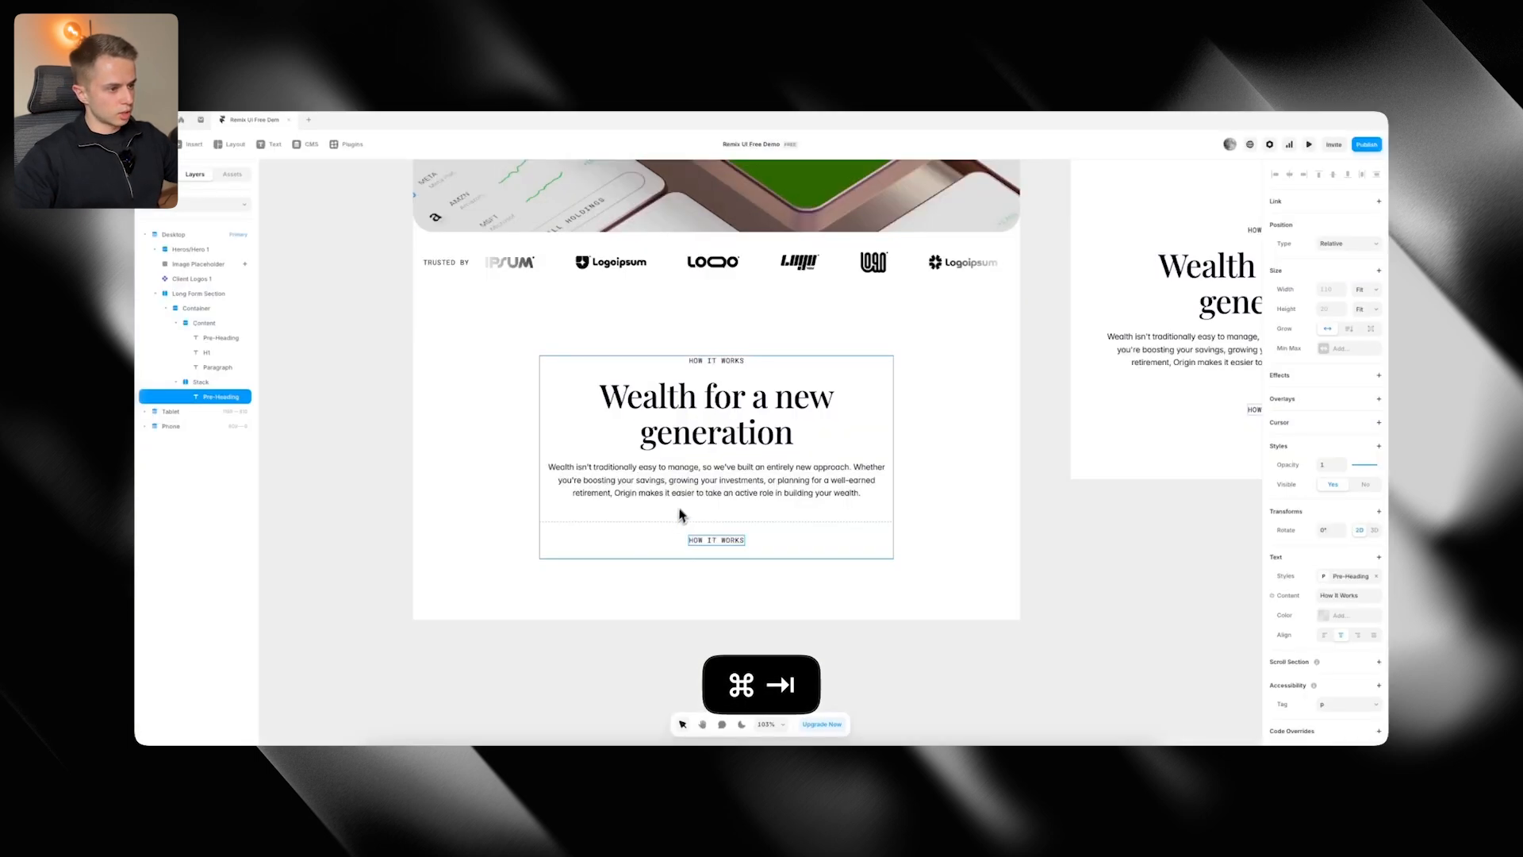
{"action": "key", "text": "super+a"}
{"action": "key", "text": "super+v"}
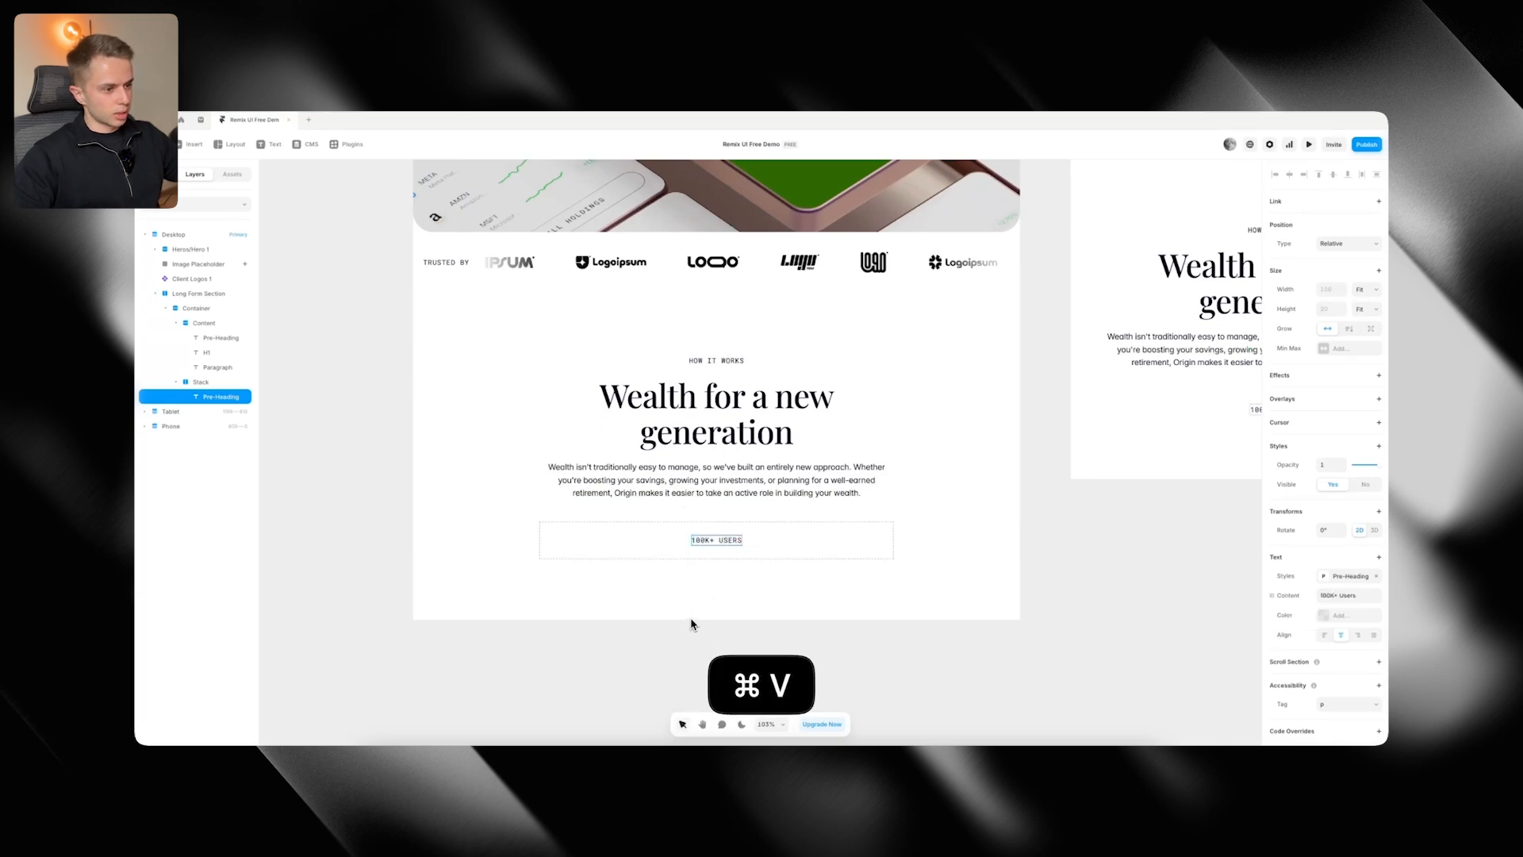
Duplicate the stack's label and replace its text with "Network of Certified Financial Planners®" from the Origin website
{"action": "key", "text": "super+Tab"}
{"action": "key", "text": "super+Tab"}
{"action": "key", "text": "super+d"}
{"action": "key", "text": "super+Tab"}
{"action": "left_click_drag", "start_coordinate": [662, 572], "coordinate": [914, 572]}
{"action": "key", "text": "super+Tab"}
{"action": "double_click", "coordinate": [703, 537]}
{"action": "key", "text": "super+v"}
Set the third label in the stack to "FDIC Insured" and compare the row with the Origin website
{"action": "key", "text": "super+Tab"}
{"action": "key", "text": "super+Tab"}
{"action": "double_click", "coordinate": [839, 541]}
{"action": "key", "text": "super+v"}
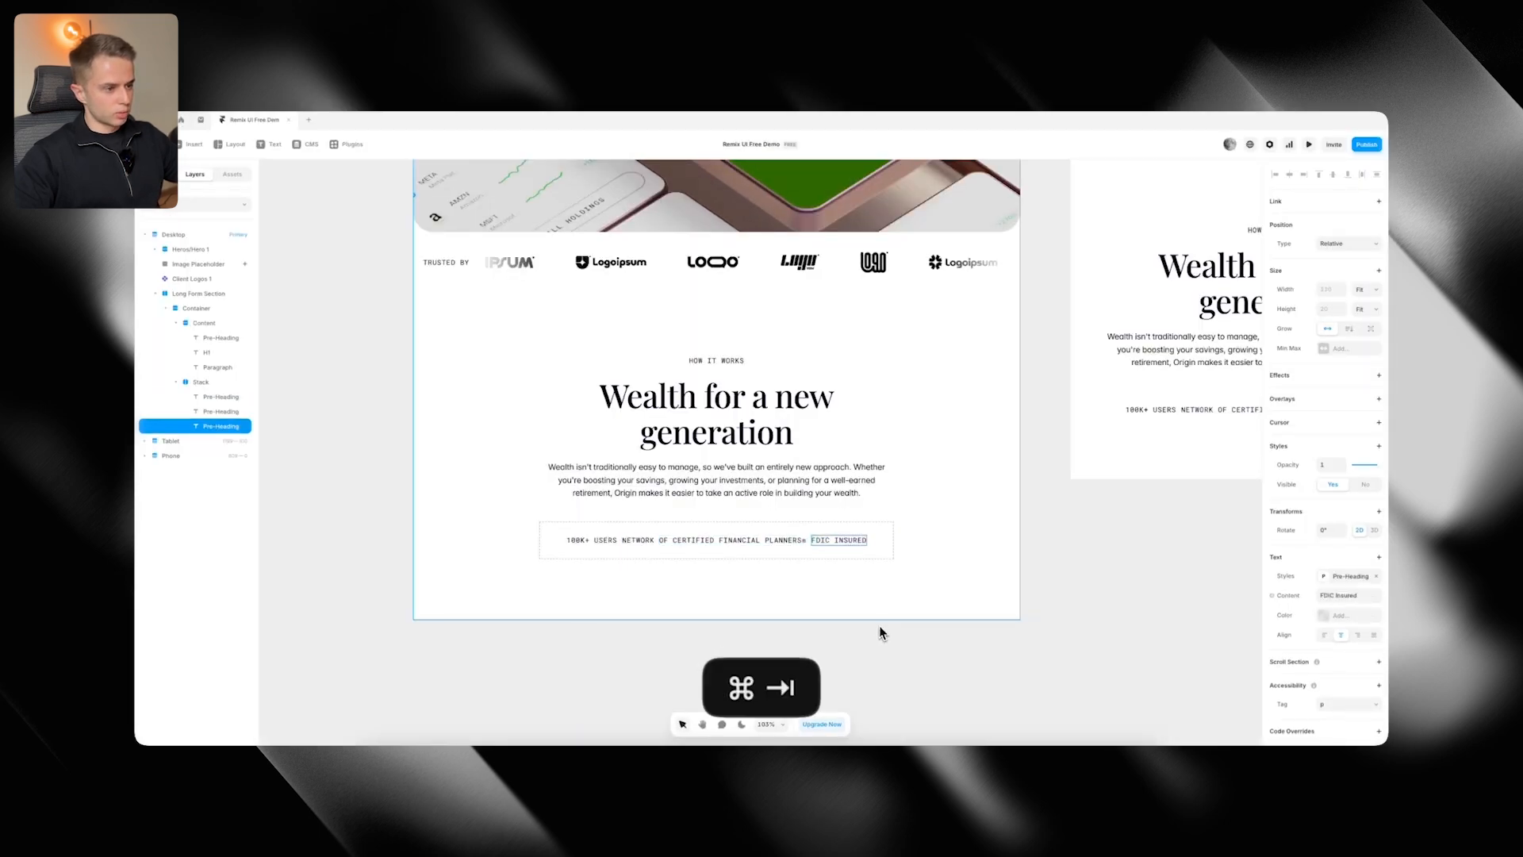
{"action": "key", "text": "super+Tab"}
{"action": "key", "text": "super+Tab"}
{"action": "key", "text": "Escape"}
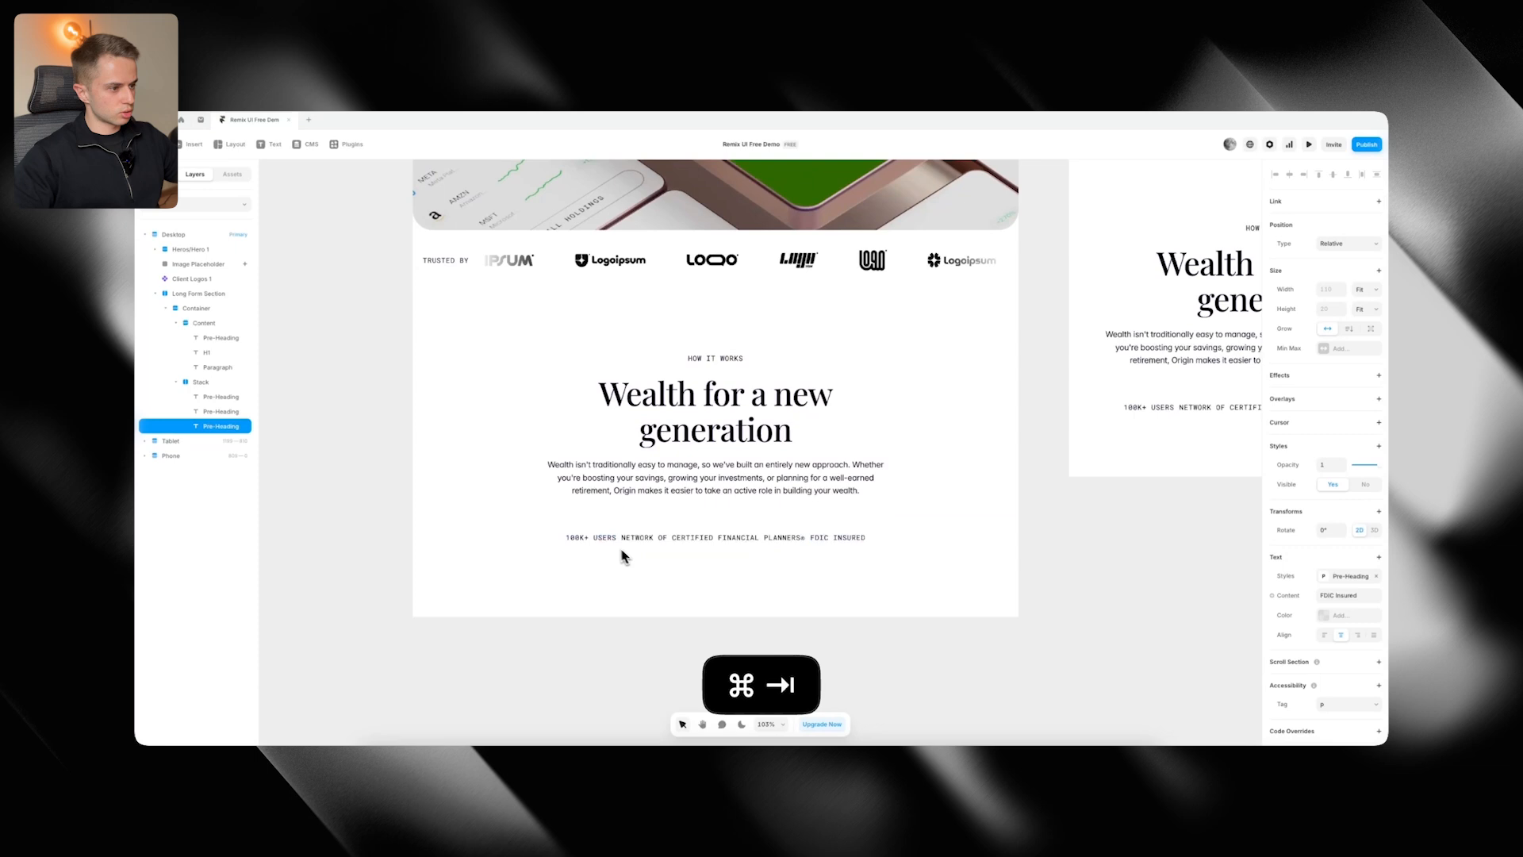
Add a 6 by 6 px dot frame with radius 6 between the "100K+ Users" and financial planners labels
{"action": "key", "text": "Escape"}
{"action": "scroll", "coordinate": [625, 585], "scroll_direction": "up", "scroll_amount": 5}
{"action": "key", "text": "f"}
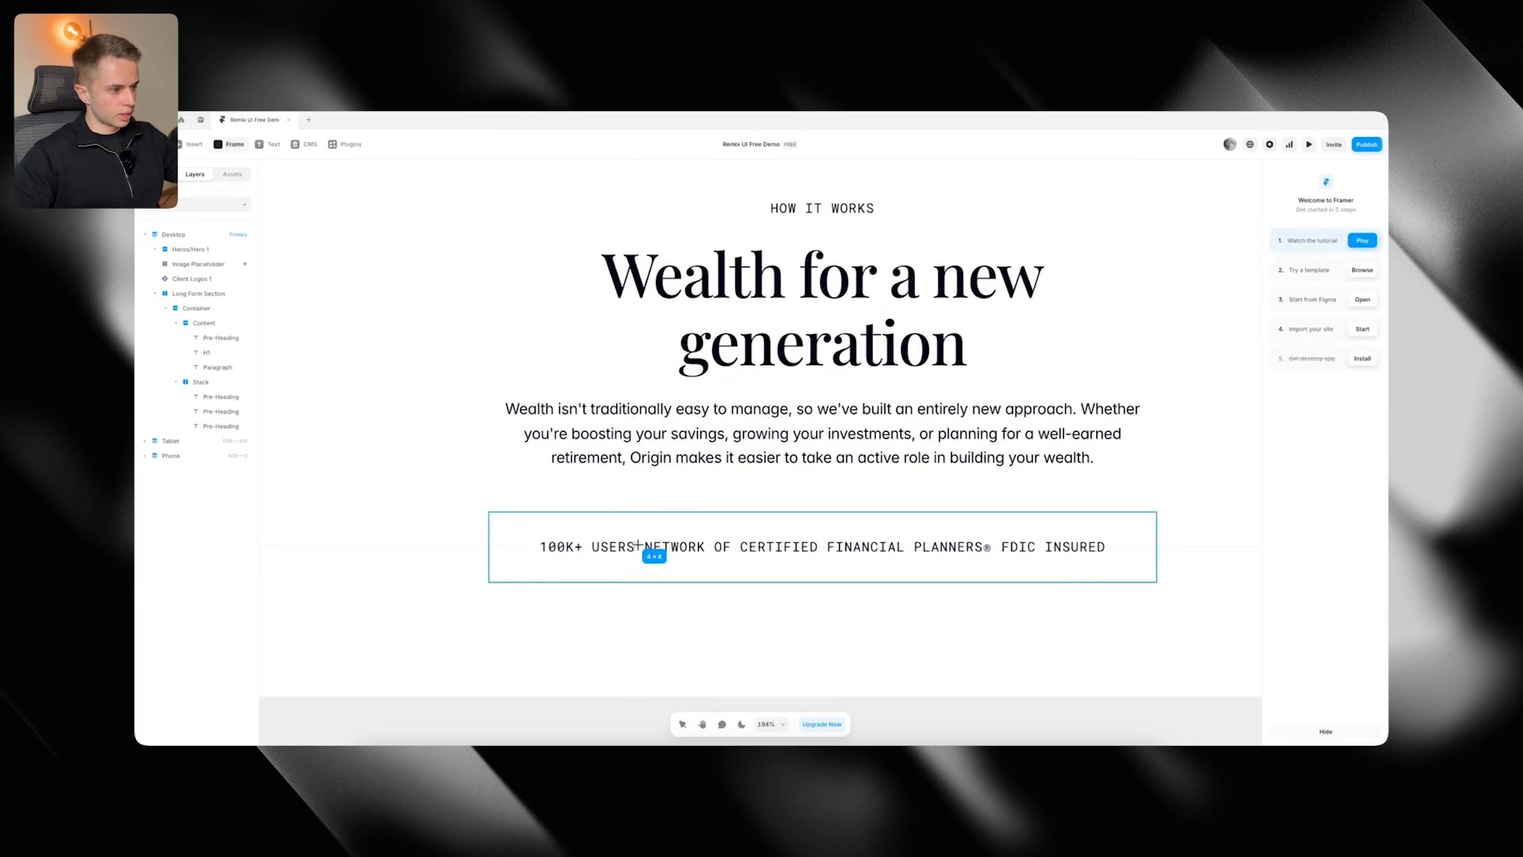
{"action": "left_click_drag", "start_coordinate": [639, 547], "coordinate": [641, 548]}
{"action": "left_click_drag", "start_coordinate": [534, 544], "coordinate": [635, 553]}
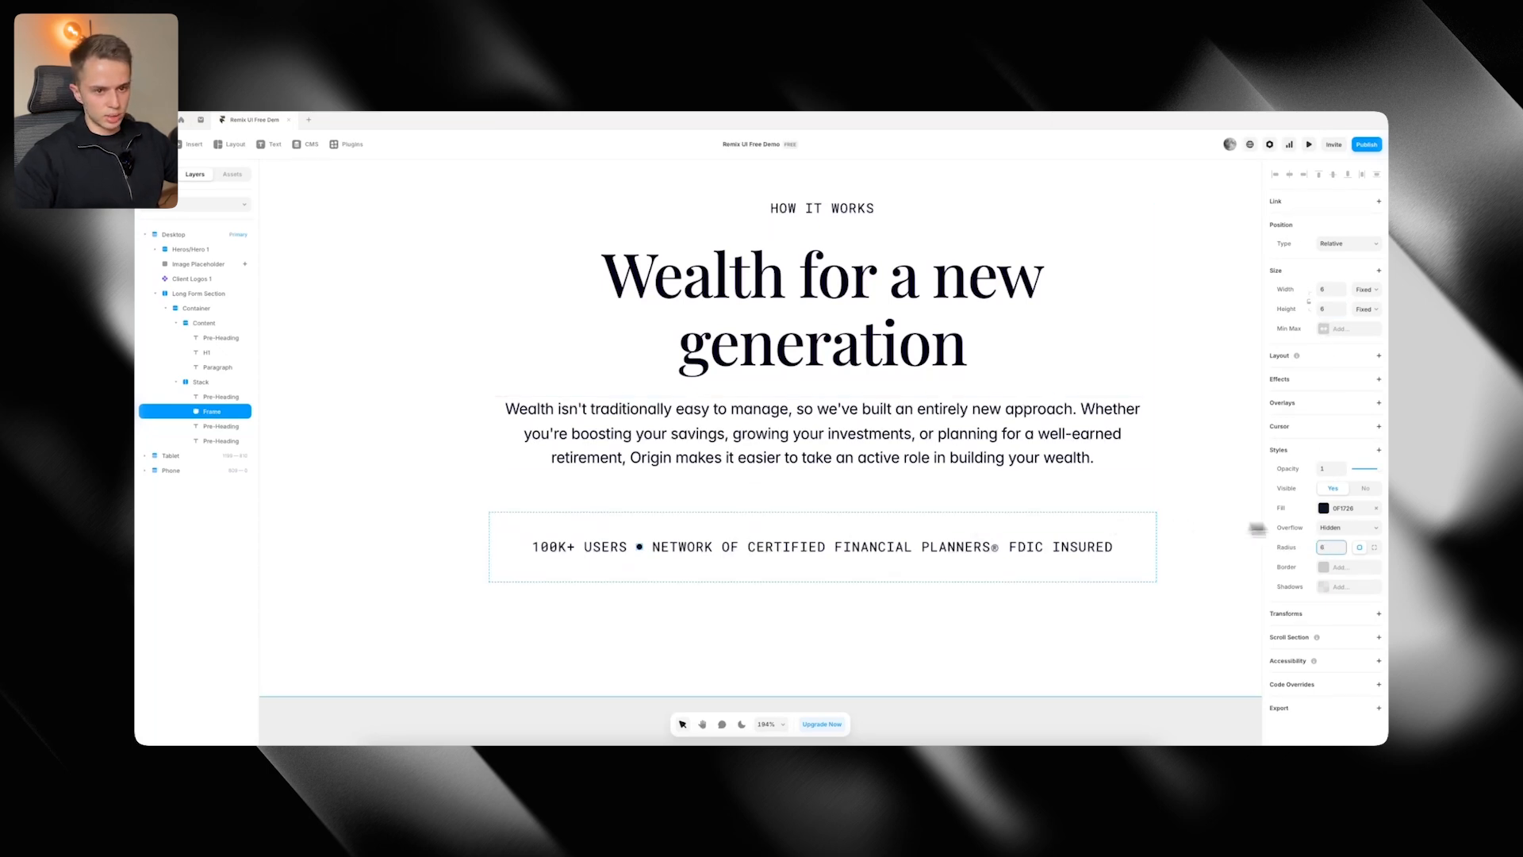
Fill the dot with the Dark colour at reduced opacity and compare it with the Origin website's separators
{"action": "left_click", "coordinate": [1335, 514]}
{"action": "left_click", "coordinate": [1165, 672]}
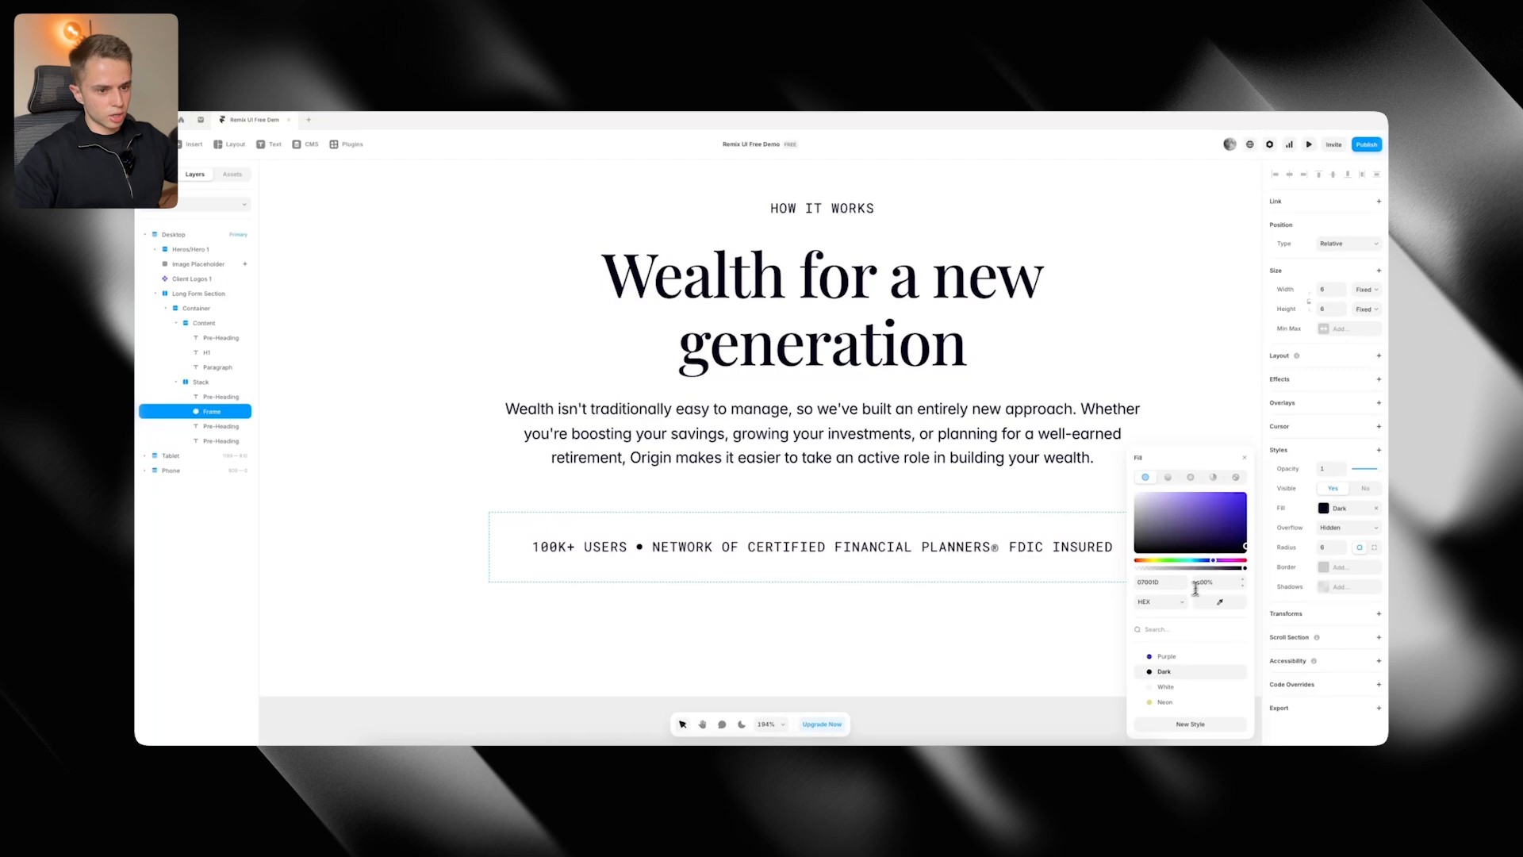
{"action": "scroll", "coordinate": [622, 476], "scroll_direction": "down", "scroll_amount": 10}
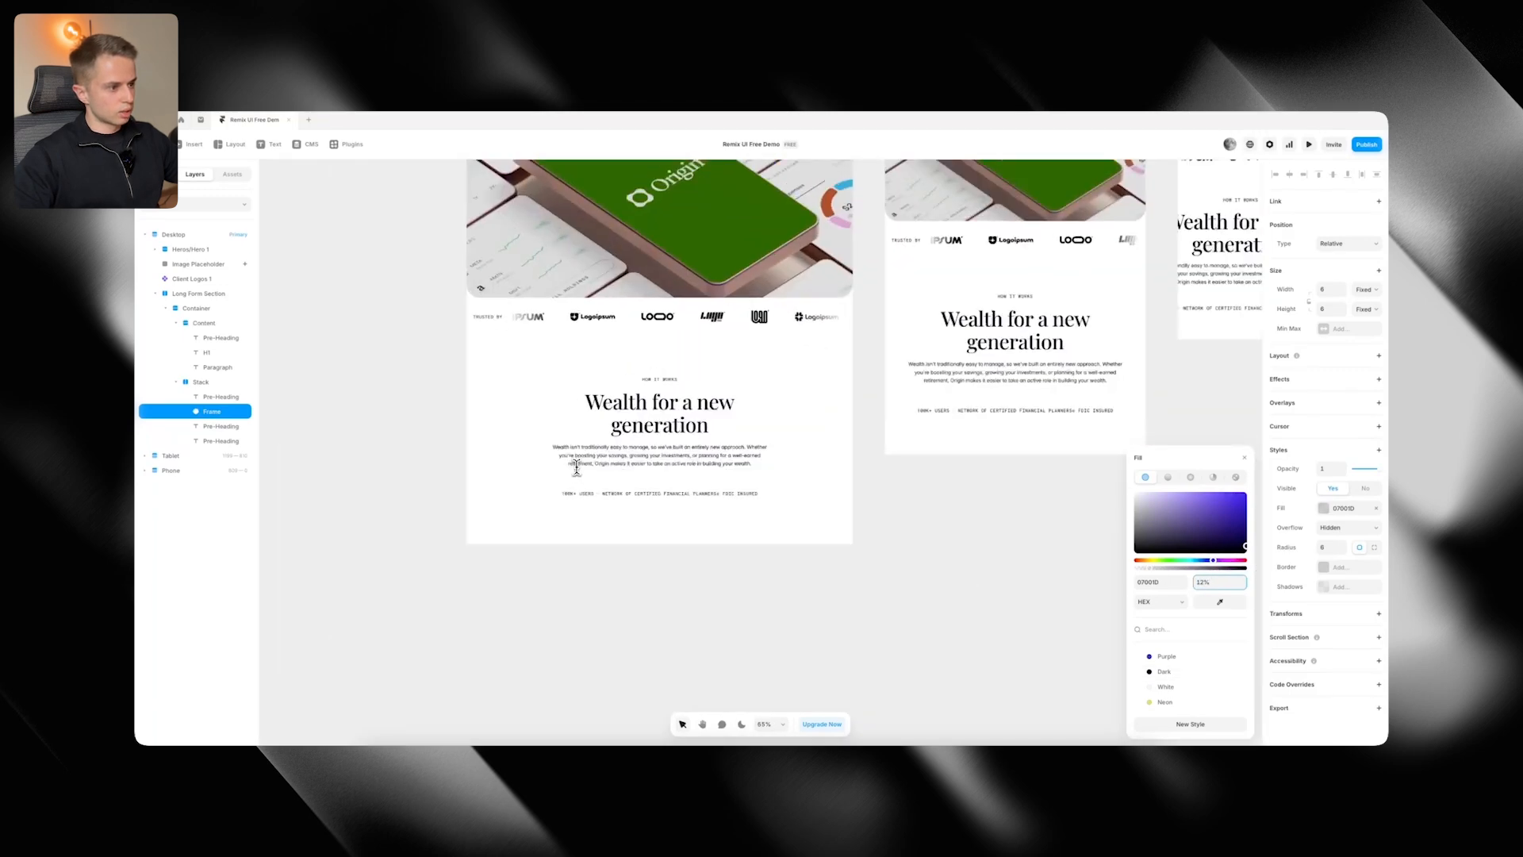
{"action": "key", "text": "super+Tab"}
{"action": "key", "text": "super+Tab"}
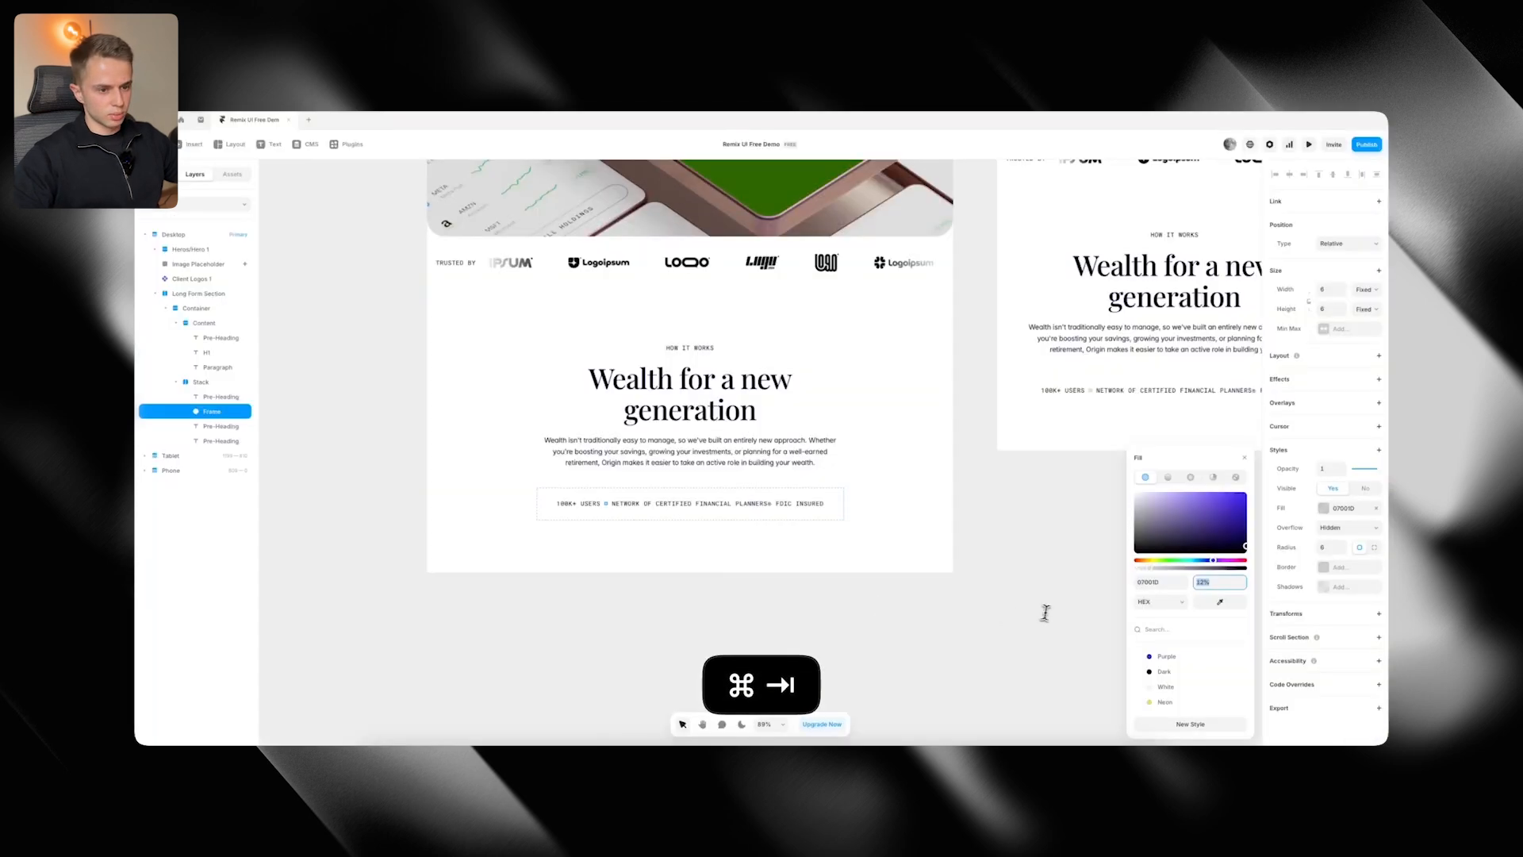
{"action": "key", "text": "super+Tab"}
{"action": "key", "text": "super+Tab"}
{"action": "left_click", "coordinate": [741, 605]}
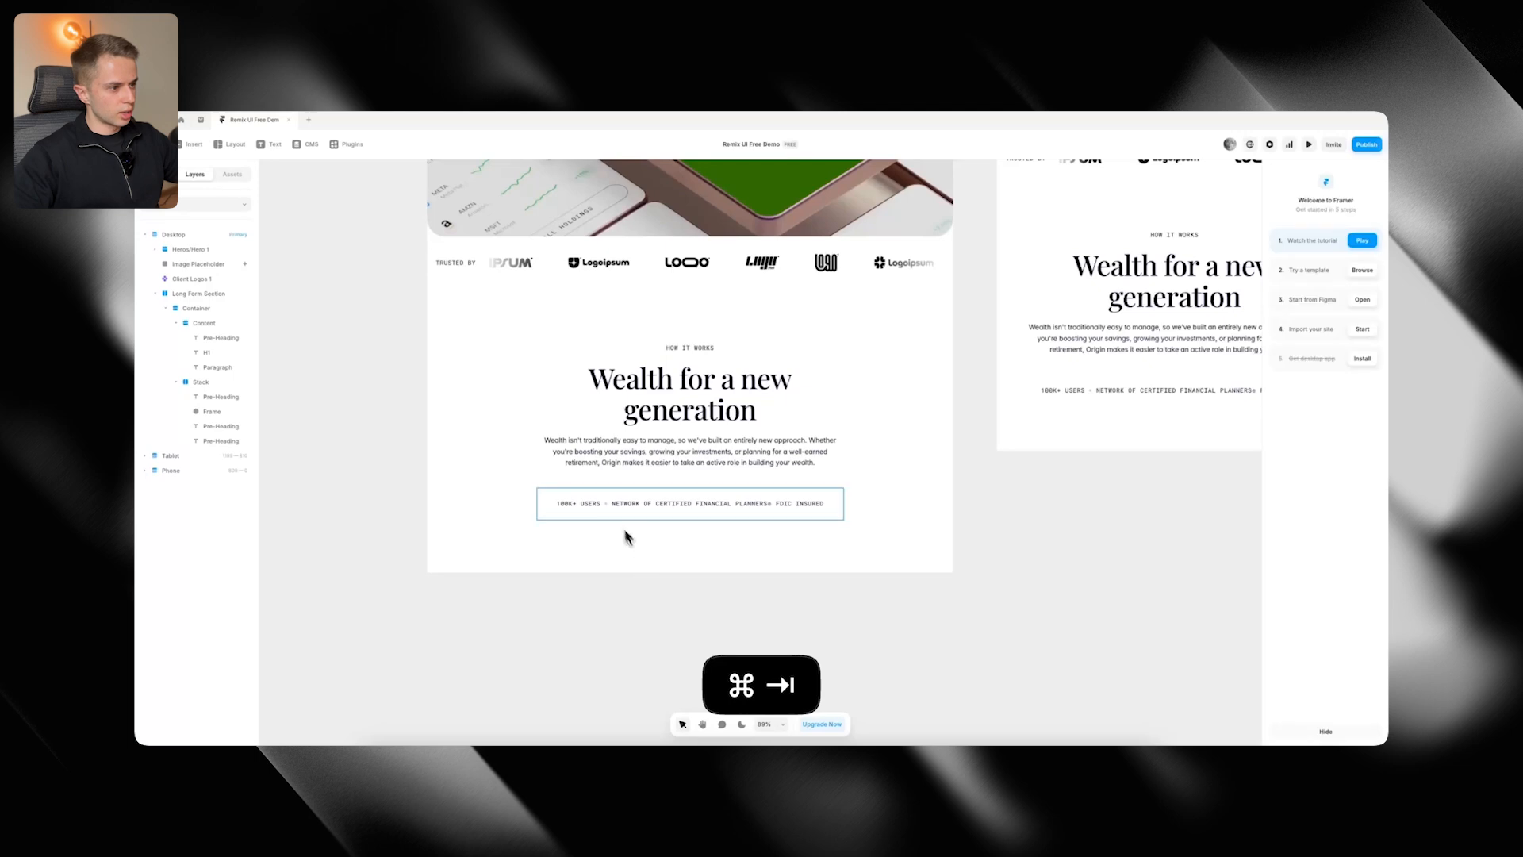
Duplicate the dot separator and place the copy between the financial planners and "FDIC Insured" labels
{"action": "left_click", "coordinate": [616, 508]}
{"action": "key", "text": "super+d"}
{"action": "key", "text": "super+z"}
{"action": "left_click", "coordinate": [606, 505]}
{"action": "key", "text": "super+d"}
{"action": "left_click", "coordinate": [703, 509]}
{"action": "left_click", "coordinate": [688, 508]}
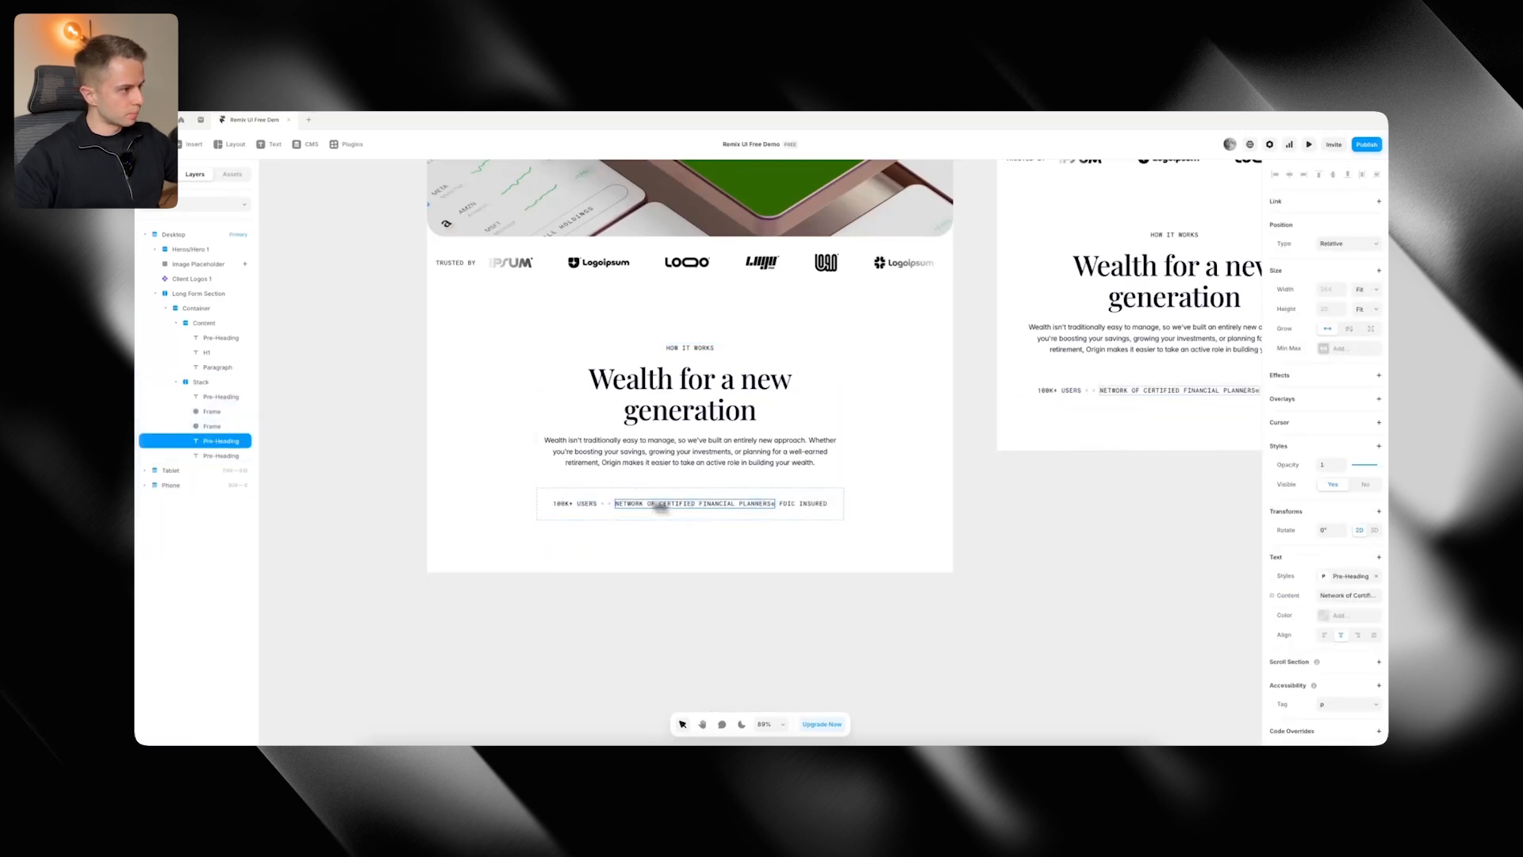
{"action": "left_click", "coordinate": [207, 430]}
{"action": "left_click_drag", "start_coordinate": [221, 443], "coordinate": [226, 450]}
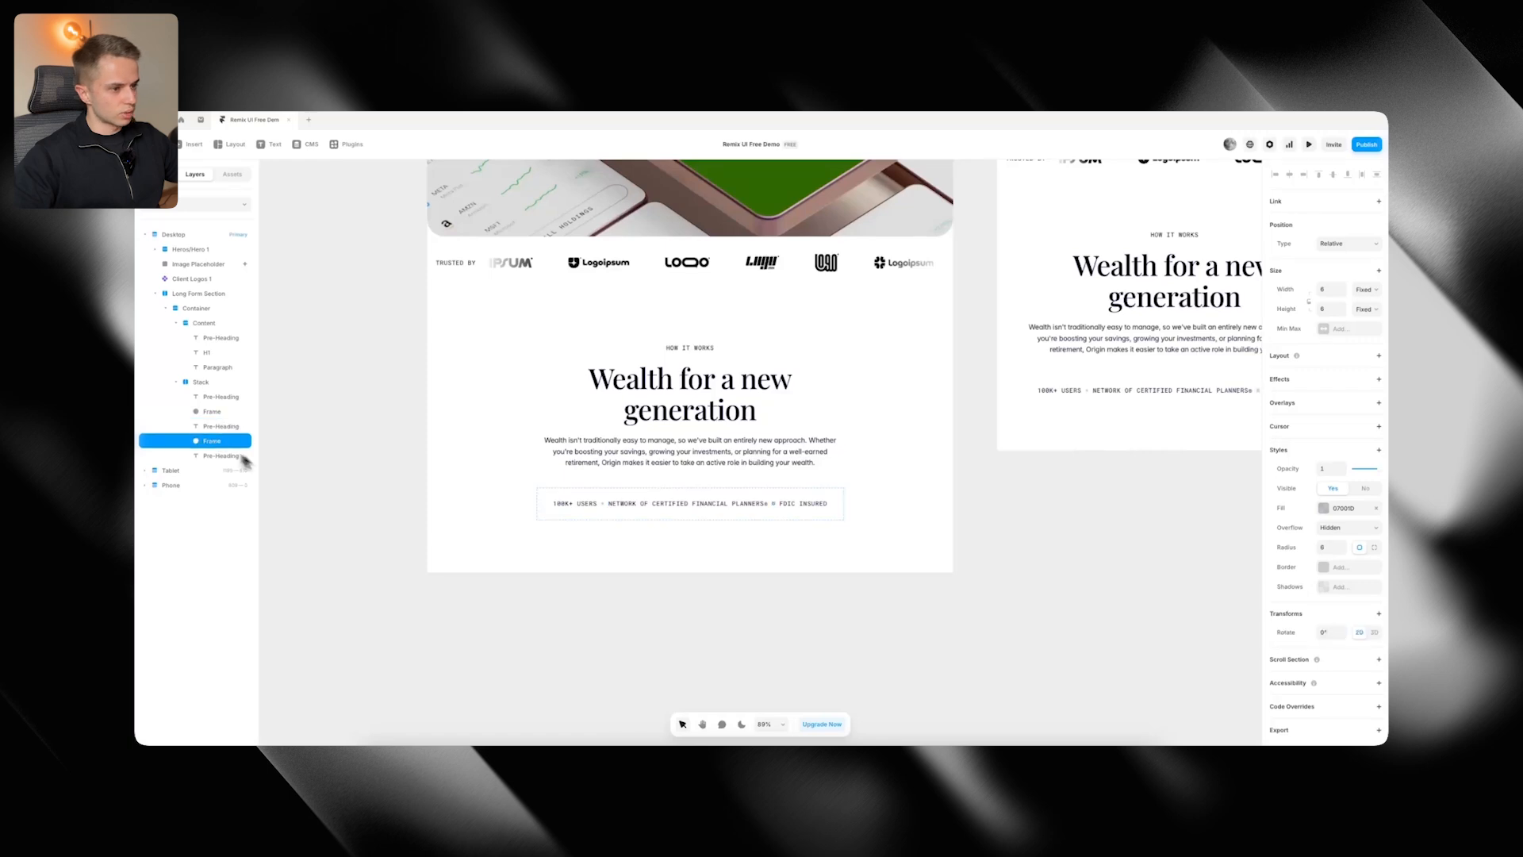
Set the trust label stack's gap to 12 and compare the row's spacing with the Origin website
{"action": "left_click", "coordinate": [714, 591]}
{"action": "scroll", "coordinate": [741, 539], "scroll_direction": "up", "scroll_amount": 2}
{"action": "left_click", "coordinate": [752, 514], "text": "super"}
{"action": "key", "text": "super+Tab"}
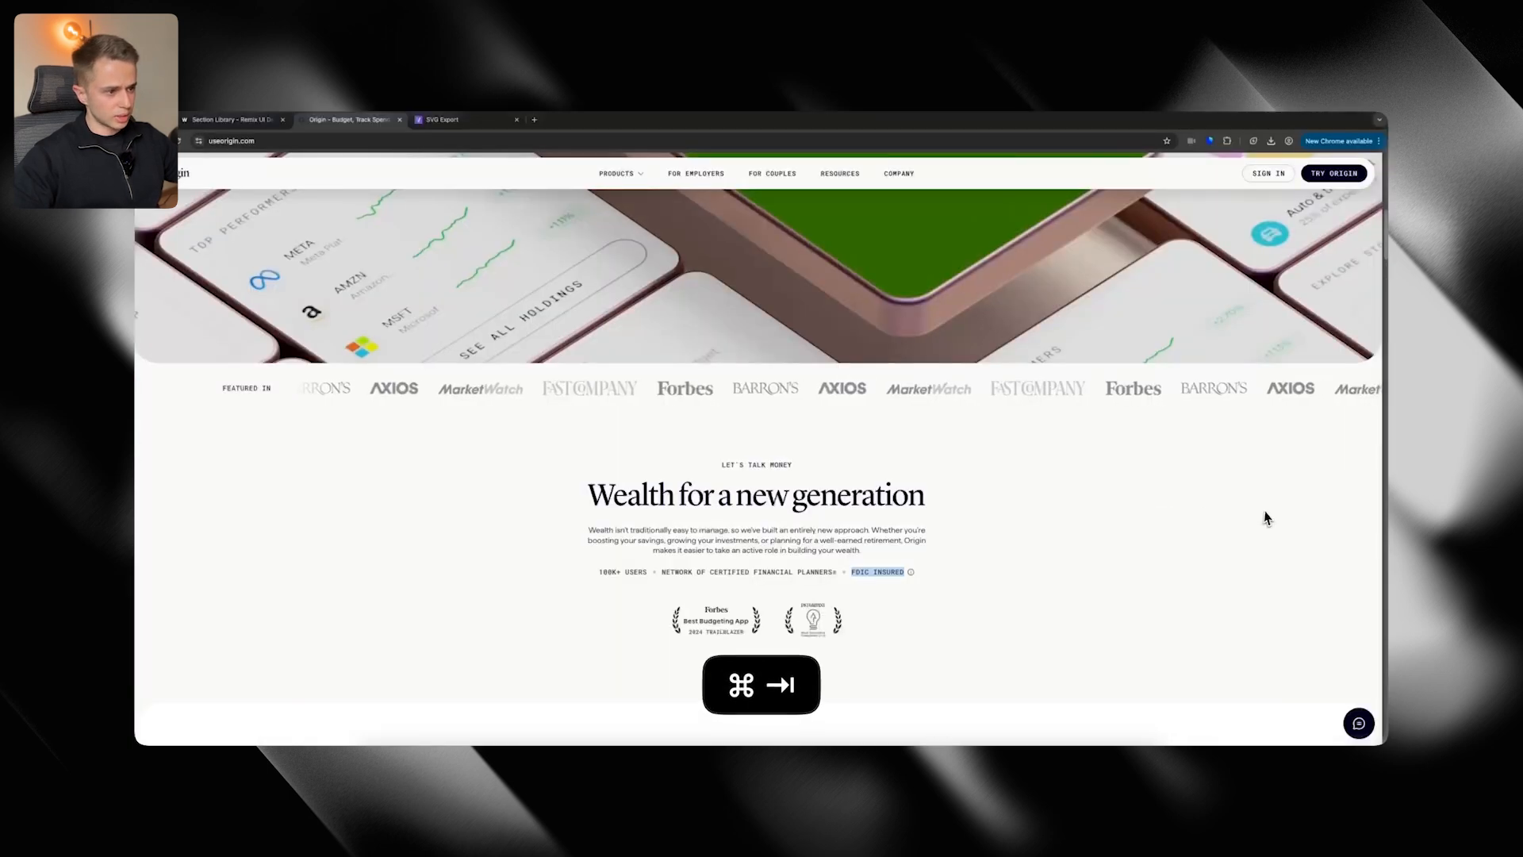
{"action": "key", "text": "super+Tab"}
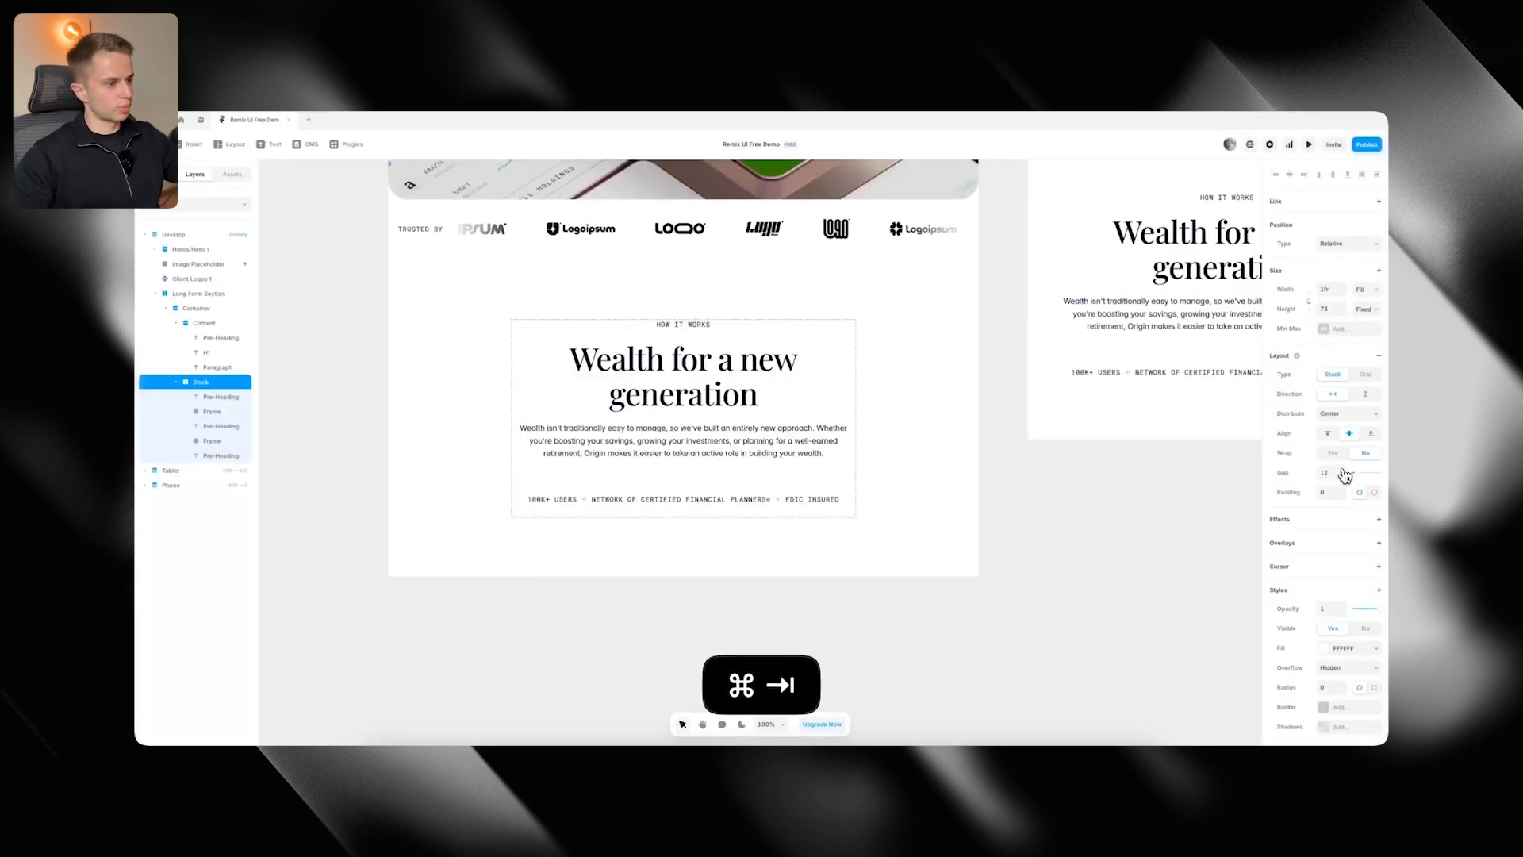
{"action": "key", "text": "super+Tab"}
{"action": "key", "text": "super+Tab"}
Copy the Forbes "Best Budgeting App" award badge image from the Origin website
{"action": "key", "text": "super+Tab"}
{"action": "right_click", "coordinate": [725, 607]}
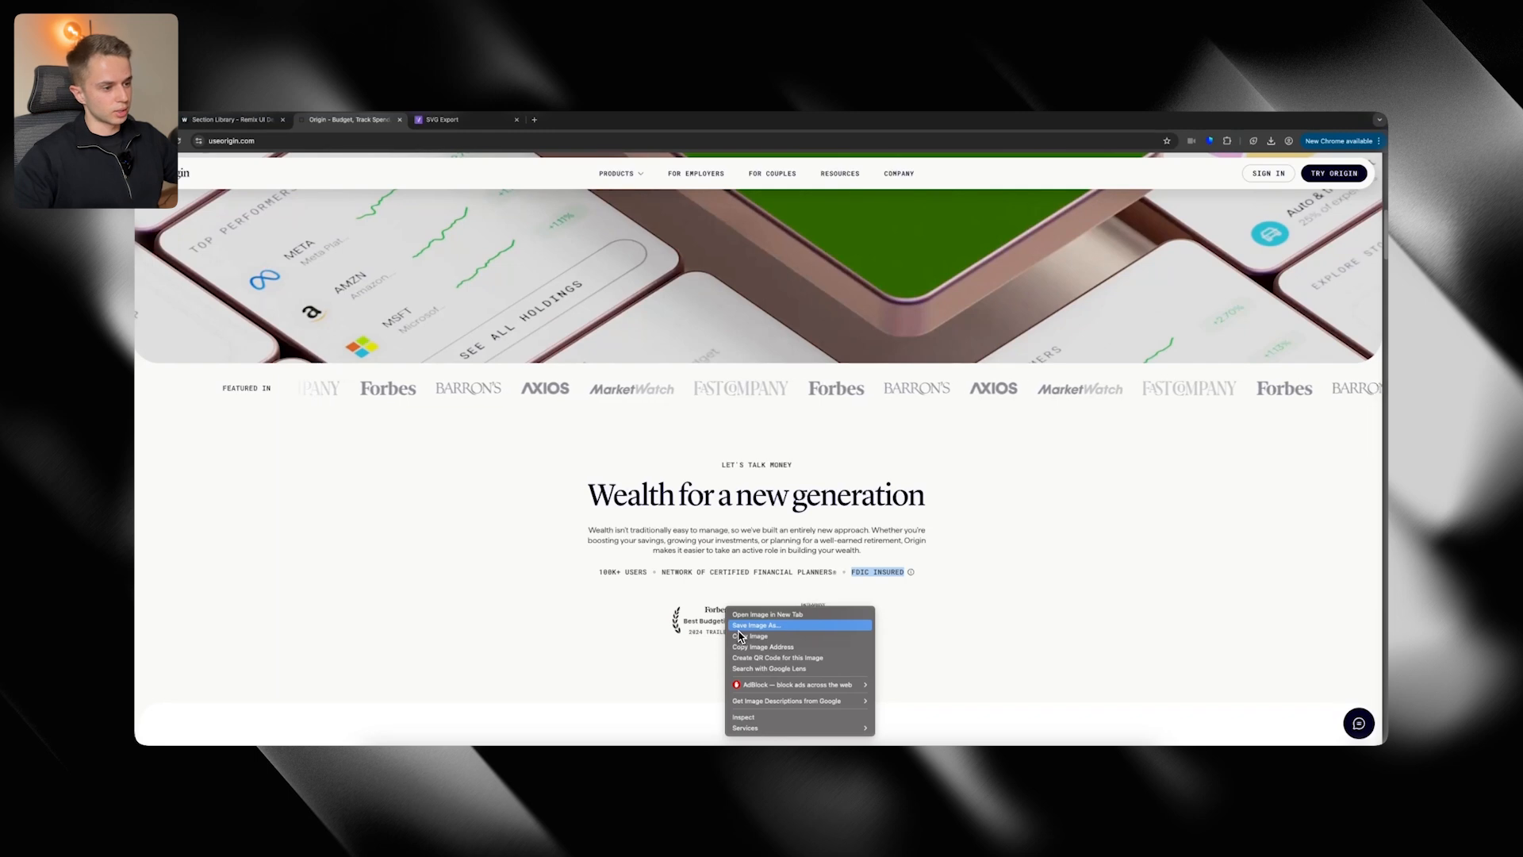
{"action": "left_click", "coordinate": [745, 636]}
Add a frame below the trust label stack in the Container, filling its width and about 181 px high
{"action": "key", "text": "super+Tab"}
{"action": "left_click", "coordinate": [182, 338]}
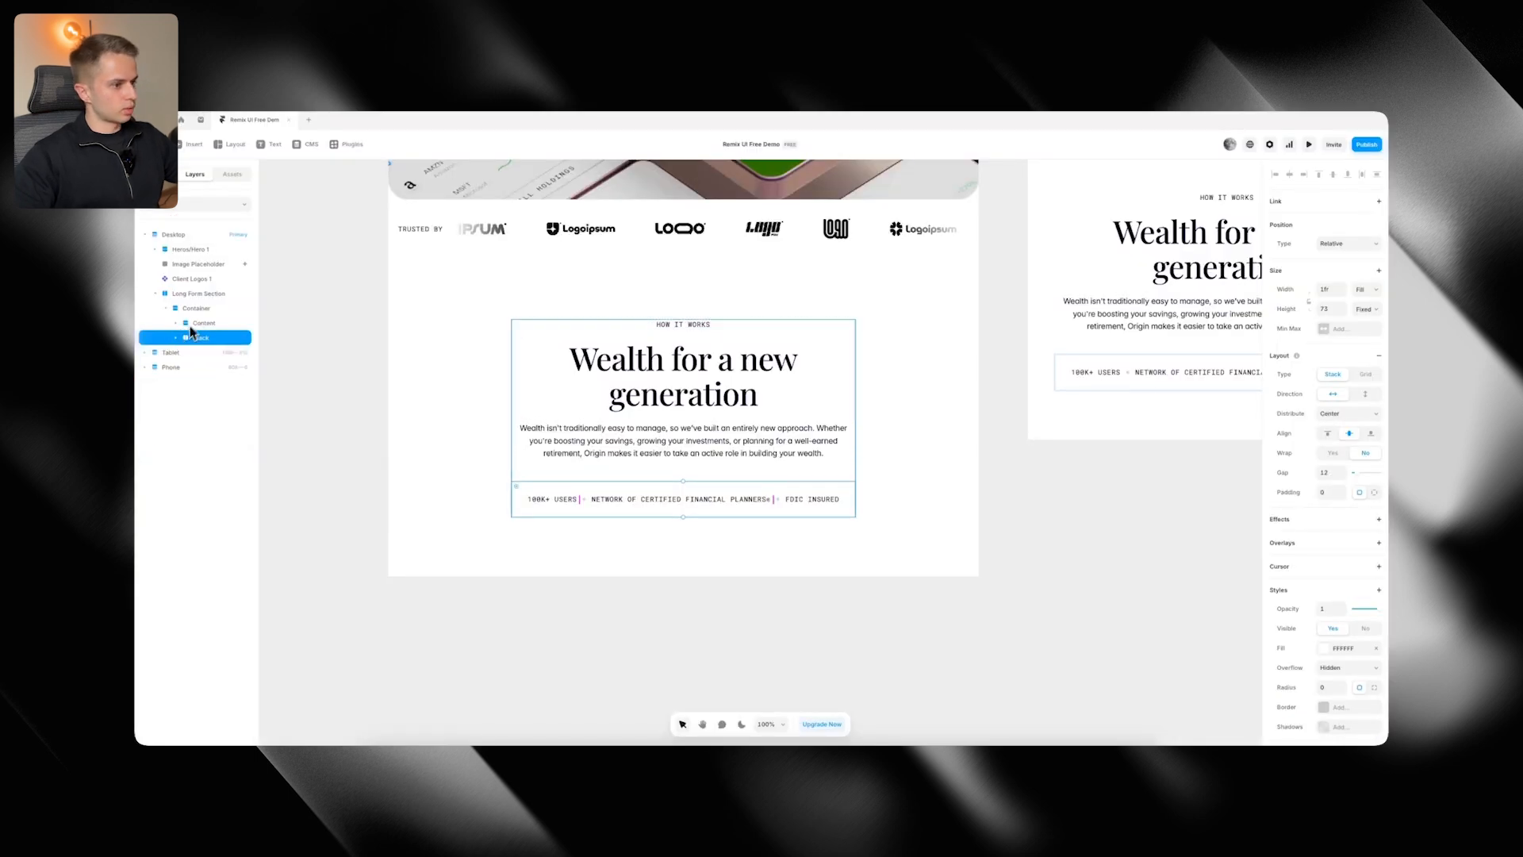
{"action": "left_click", "coordinate": [199, 309]}
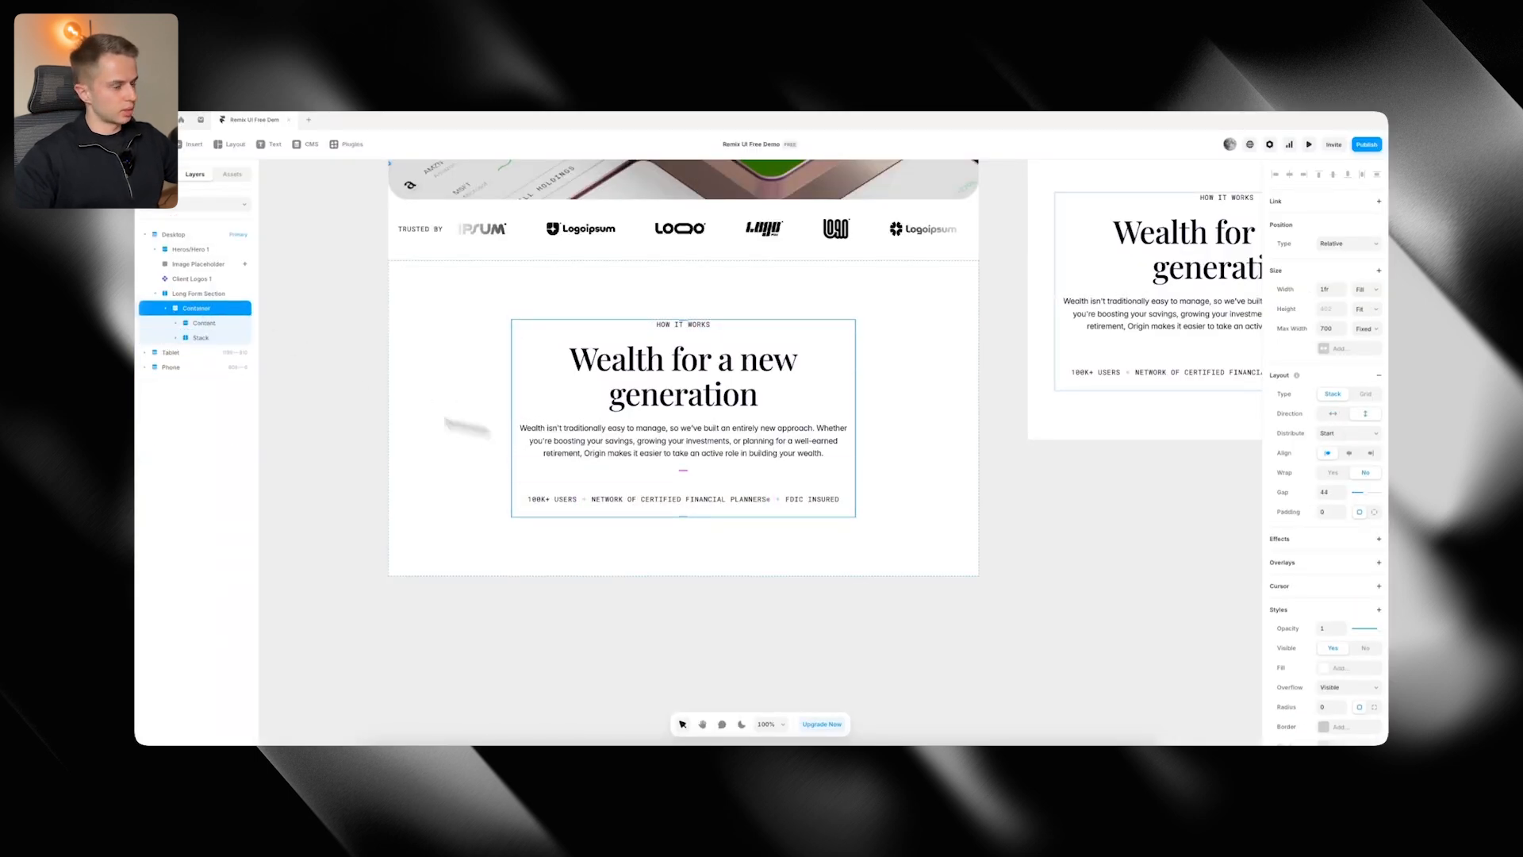
{"action": "key", "text": "f"}
{"action": "left_click_drag", "start_coordinate": [616, 468], "coordinate": [712, 476]}
{"action": "left_click_drag", "start_coordinate": [202, 324], "coordinate": [216, 357]}
{"action": "left_click", "coordinate": [1364, 289]}
{"action": "left_click", "coordinate": [1358, 310]}
{"action": "left_click_drag", "start_coordinate": [690, 546], "coordinate": [696, 627]}
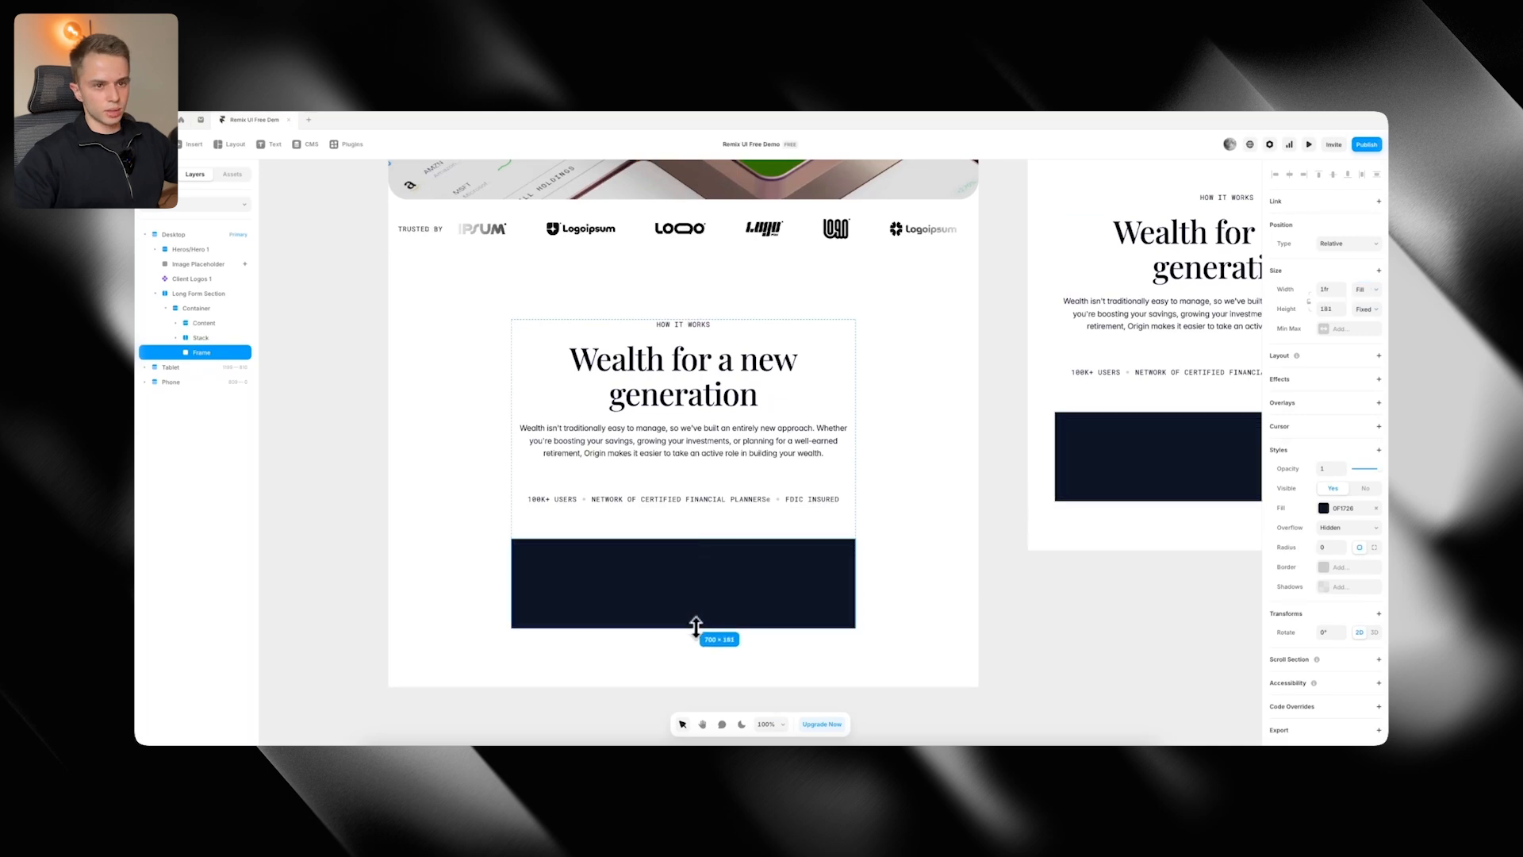
Remove the new frame's fill, turn it into a centred horizontal stack and set its gap to 60
{"action": "left_click", "coordinate": [1375, 508]}
{"action": "left_click", "coordinate": [1344, 369]}
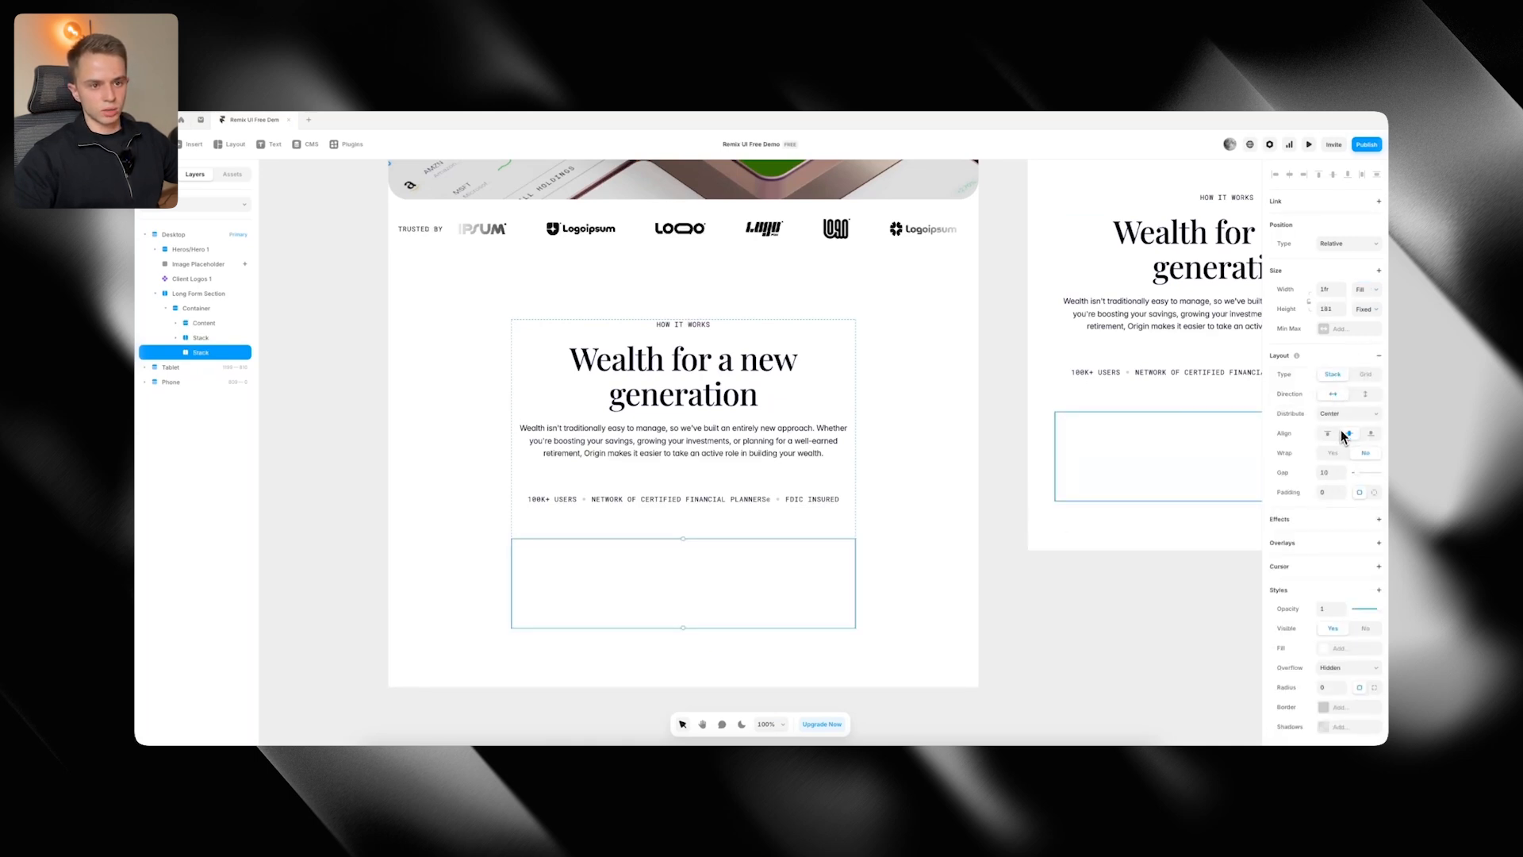
{"action": "type", "text": "60"}
Move the Forbes badge and the light-bulb award badge from the canvas into the new empty stack
{"action": "scroll", "coordinate": [1151, 523], "scroll_direction": "down", "scroll_amount": 1}
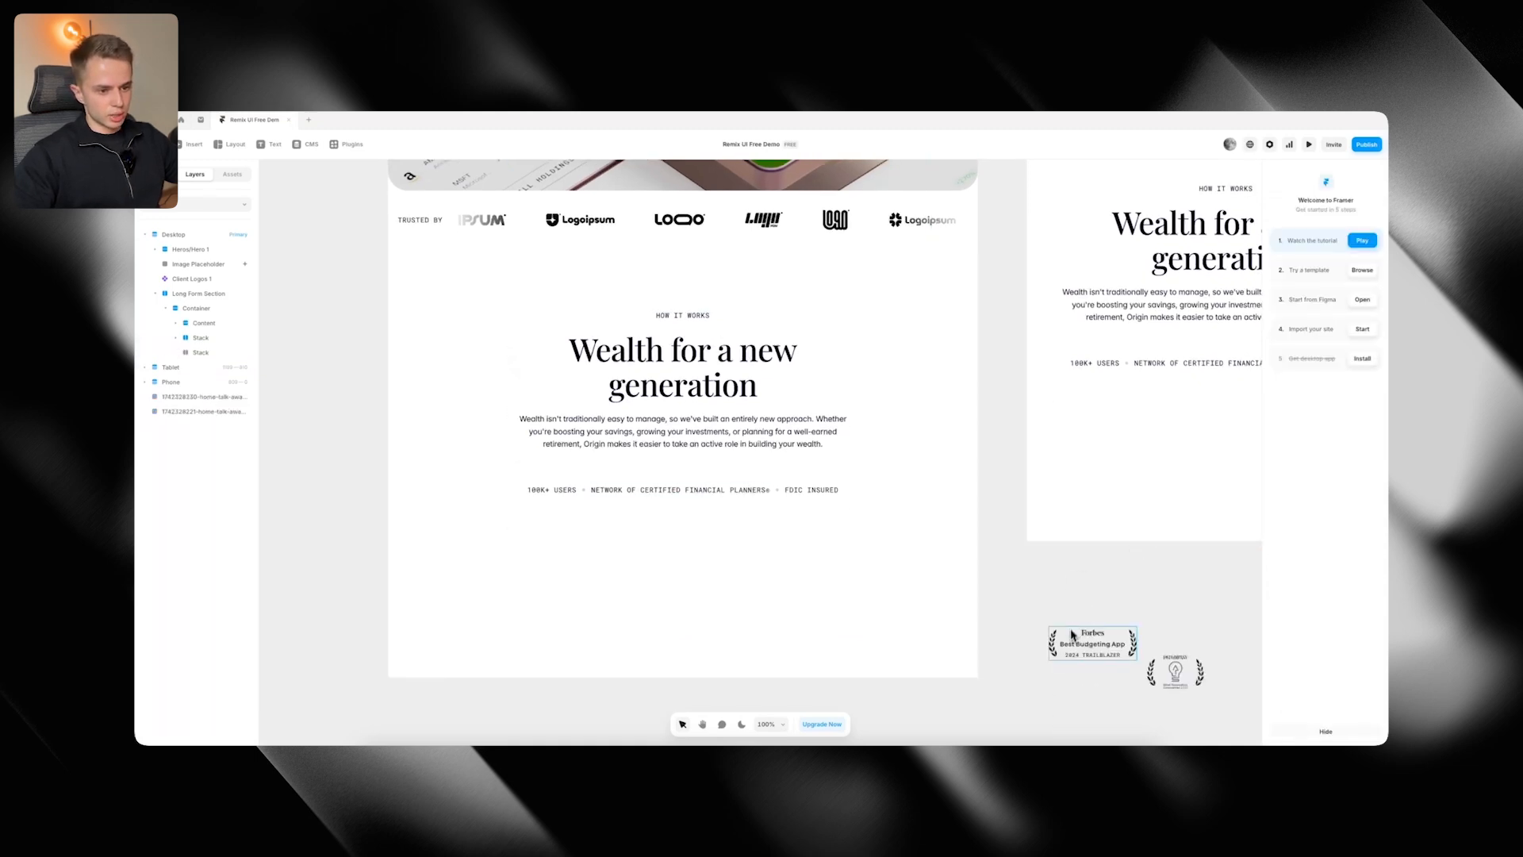
{"action": "left_click_drag", "start_coordinate": [1071, 636], "coordinate": [1060, 674]}
{"action": "key", "text": "super+x"}
{"action": "left_click", "coordinate": [650, 546]}
{"action": "key", "text": "super+v"}
{"action": "left_click", "coordinate": [1180, 676]}
{"action": "key", "text": "super+x"}
{"action": "key", "text": "super+v"}
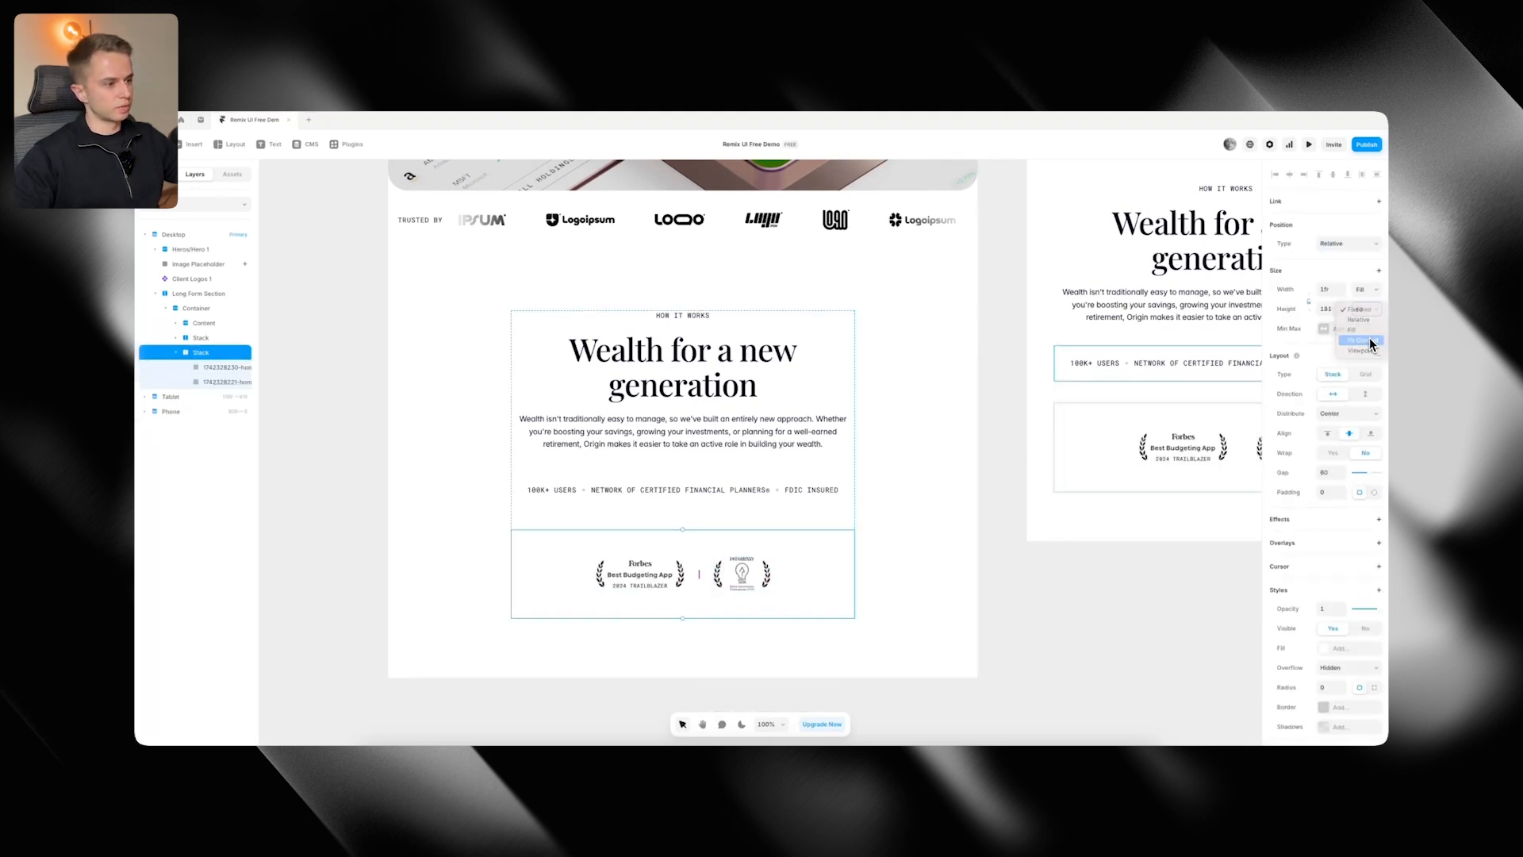
Set the heights of the badge stack and the trust label stack to fit content, checking against the Origin website
{"action": "left_click", "coordinate": [1370, 342]}
{"action": "key", "text": "super+Tab"}
{"action": "key", "text": "super+Tab"}
{"action": "left_click", "coordinate": [1013, 640]}
{"action": "scroll", "coordinate": [1013, 639], "scroll_direction": "up", "scroll_amount": 1}
{"action": "key", "text": "super+Tab"}
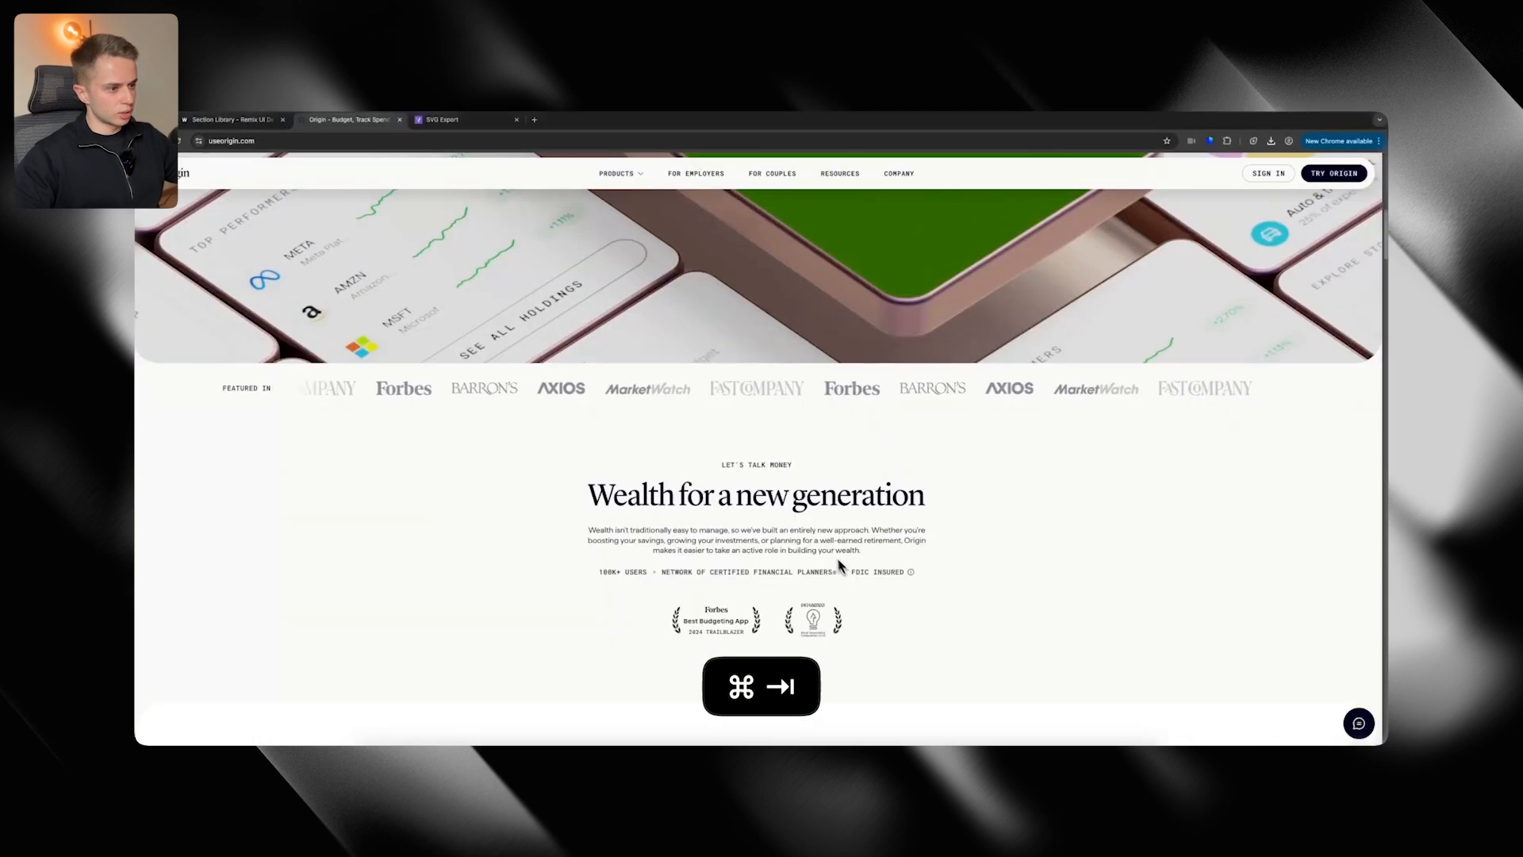
{"action": "key", "text": "super+Tab"}
{"action": "left_click", "coordinate": [779, 518]}
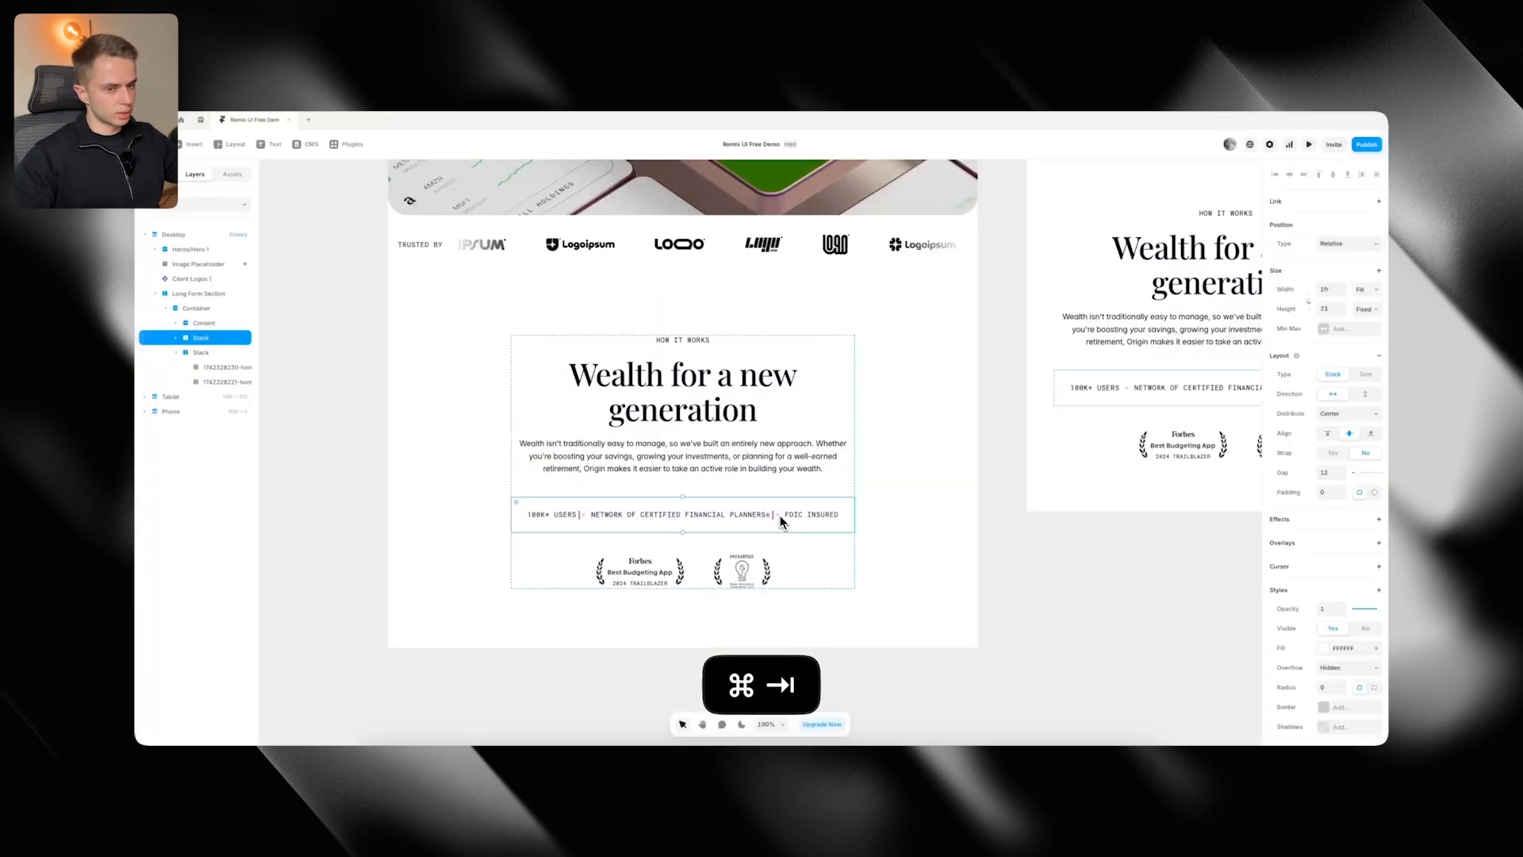
{"action": "left_click", "coordinate": [1366, 308]}
{"action": "left_click", "coordinate": [1365, 341]}
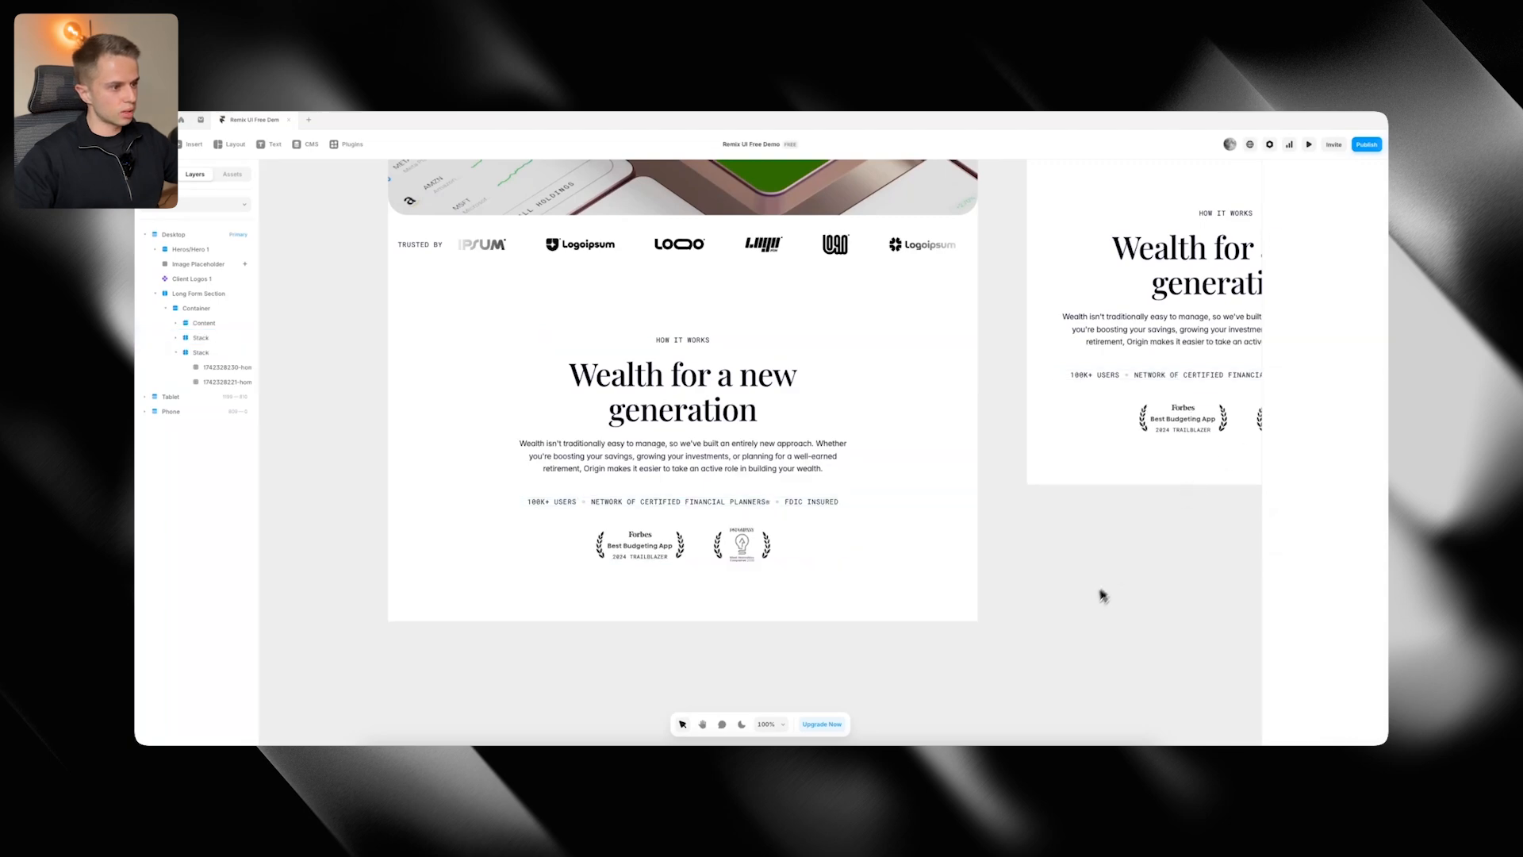
Move the trust label stack into the Content stack below the paragraph and compare the section with the Origin website
{"action": "key", "text": "super+Tab"}
{"action": "key", "text": "super+Tab"}
{"action": "key", "text": "super+Tab"}
{"action": "key", "text": "super+Tab"}
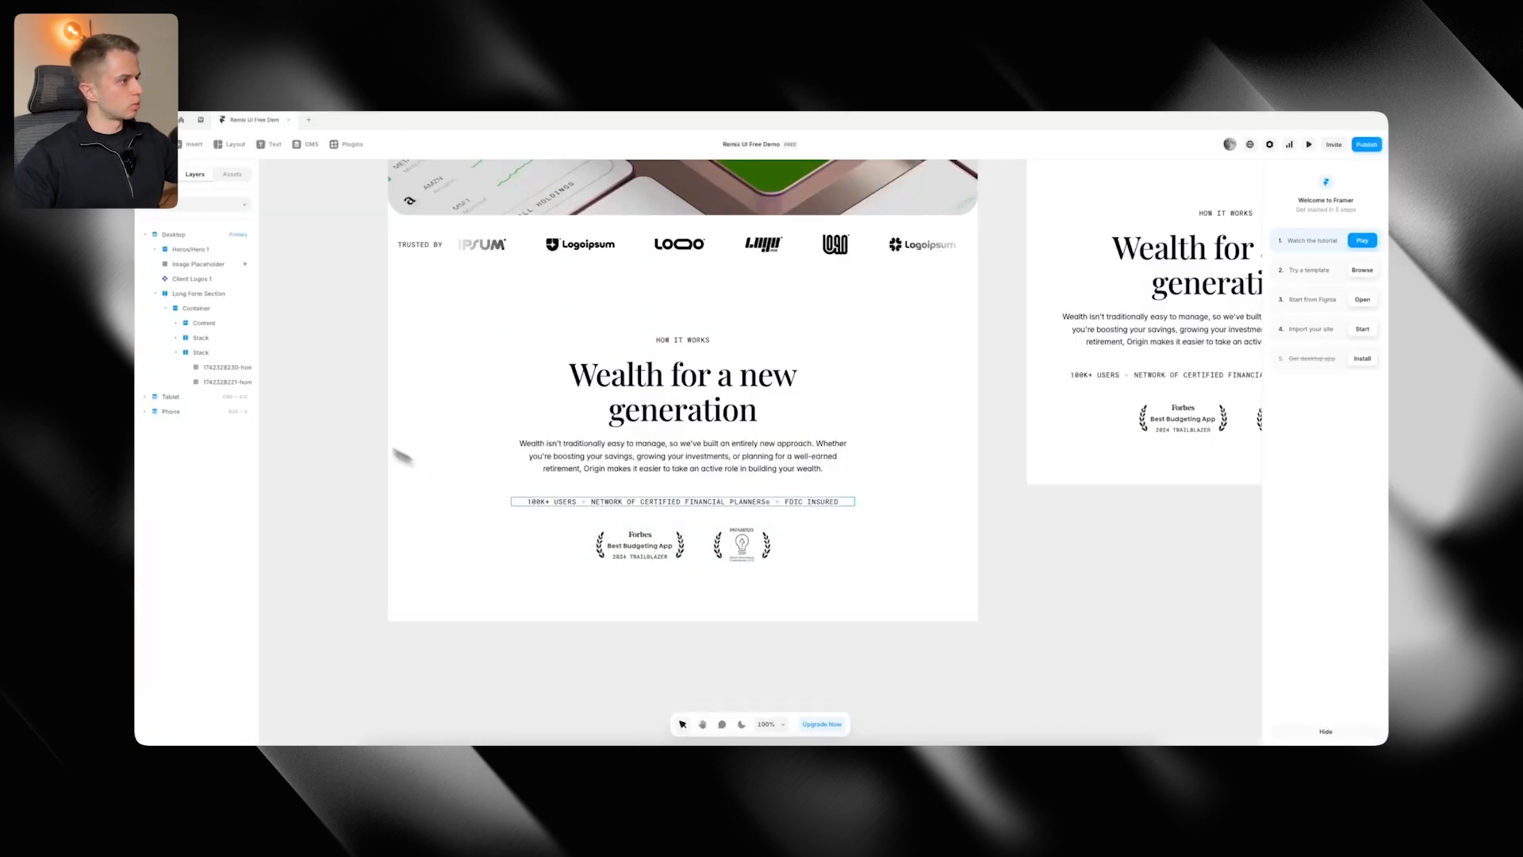
{"action": "left_click", "coordinate": [198, 382]}
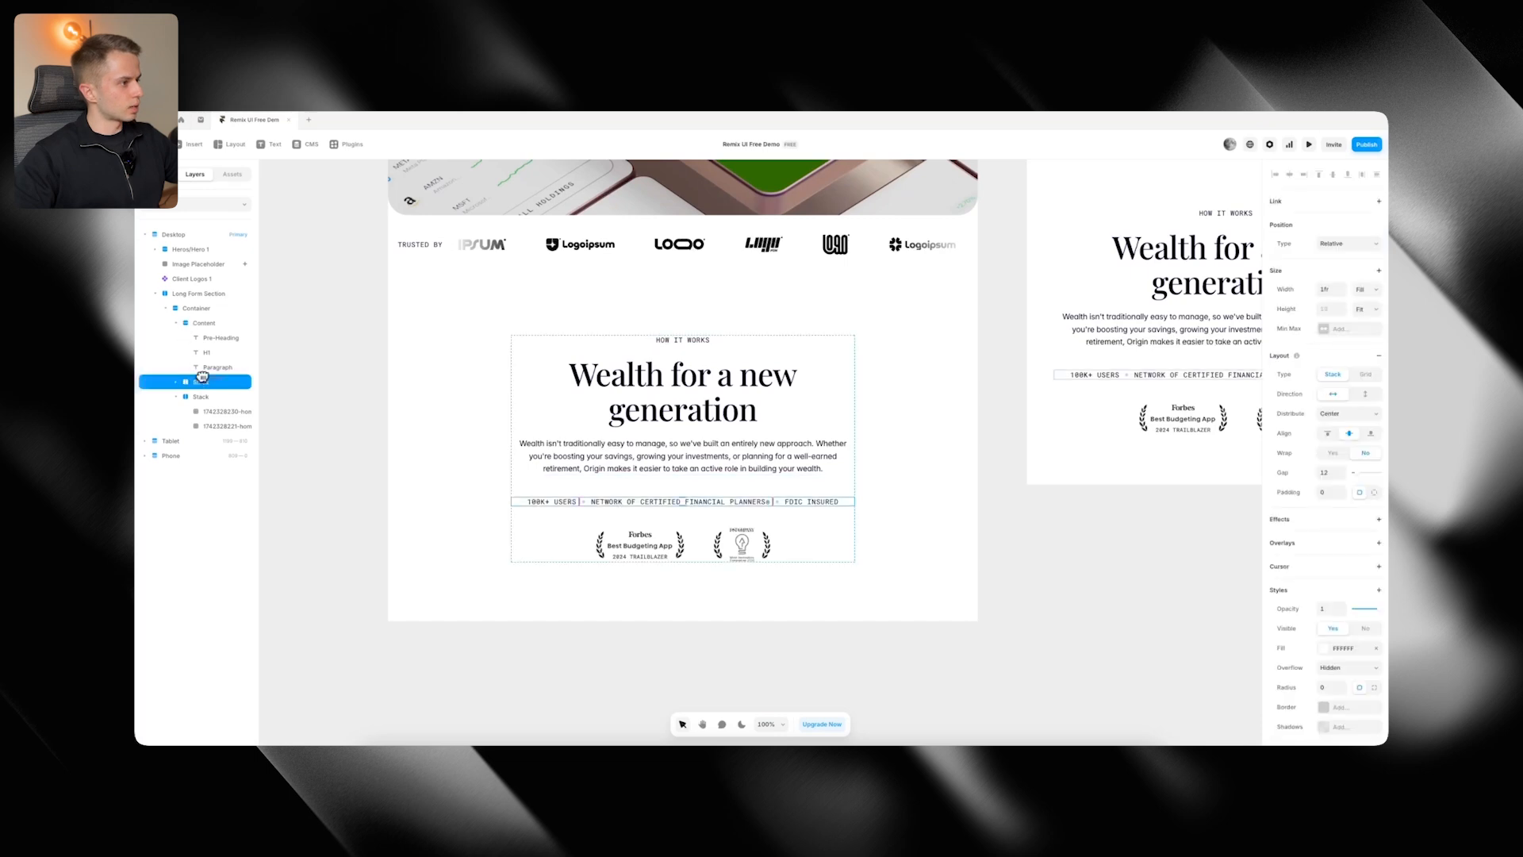
{"action": "left_click", "coordinate": [700, 625]}
{"action": "scroll", "coordinate": [701, 630], "scroll_direction": "up", "scroll_amount": 1}
{"action": "key", "text": "super+Tab"}
{"action": "key", "text": "super+Tab"}
{"action": "key", "text": "super+Tab"}
{"action": "key", "text": "super+Tab"}
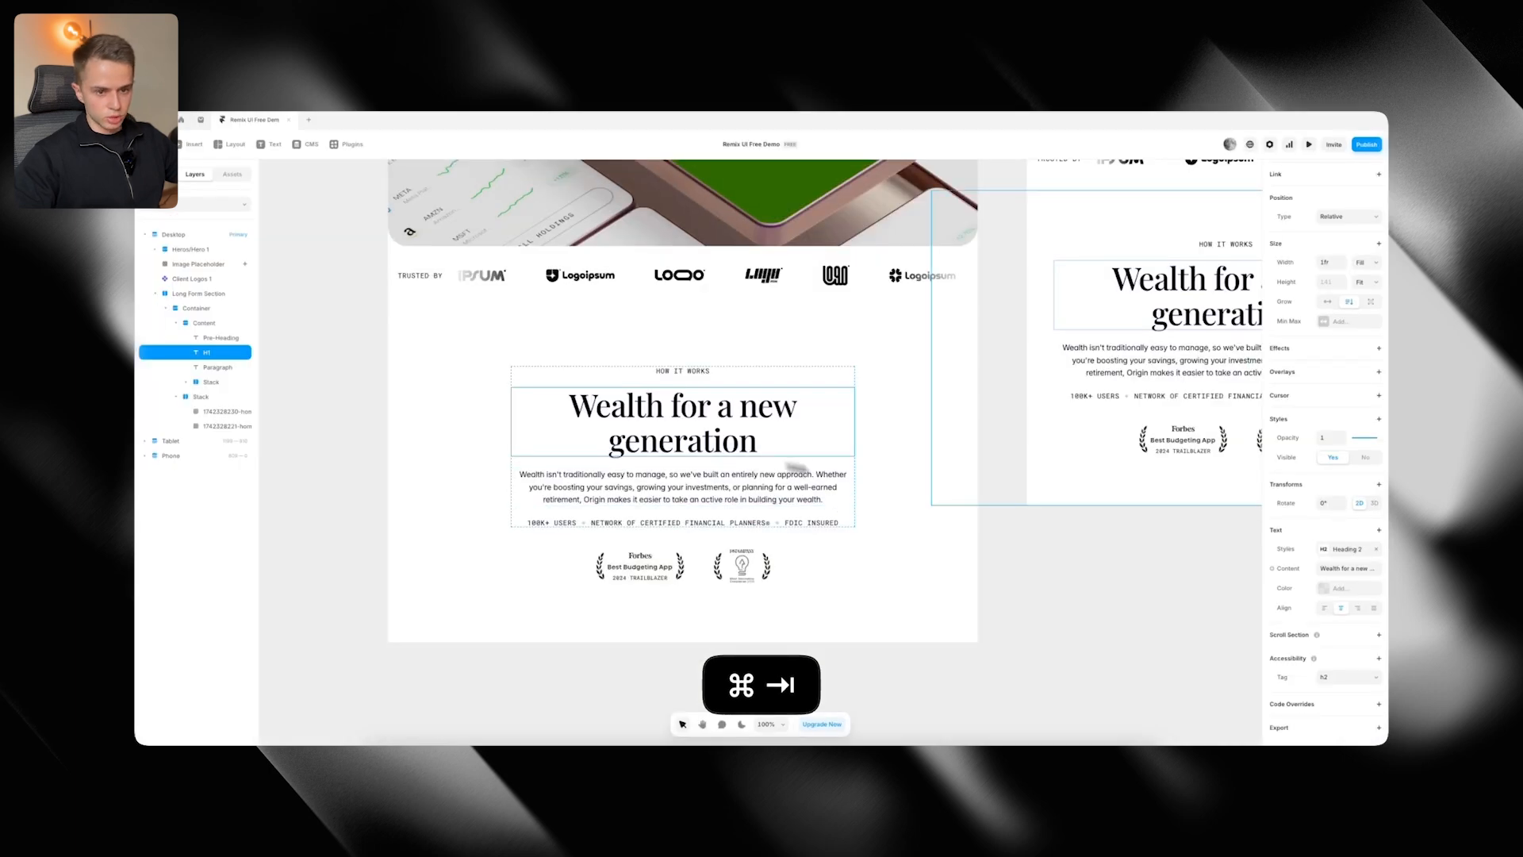
Set the Heading 2 text style's size to 54 and compare the heading with the Origin website
{"action": "left_click", "coordinate": [1289, 553]}
{"action": "left_click", "coordinate": [1236, 617]}
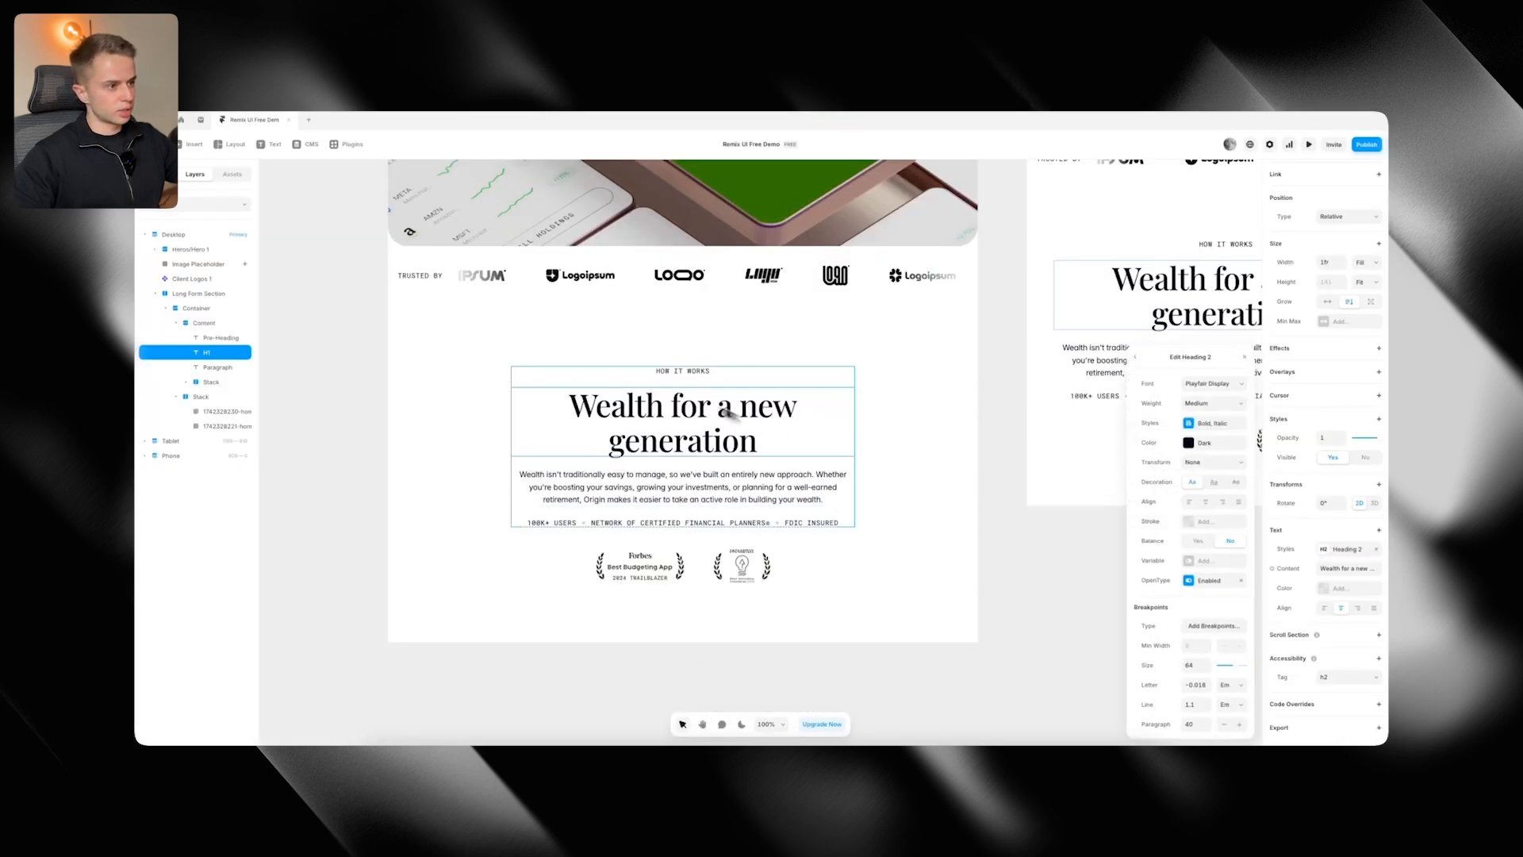
{"action": "key", "text": "super+Tab"}
{"action": "key", "text": "super+Tab"}
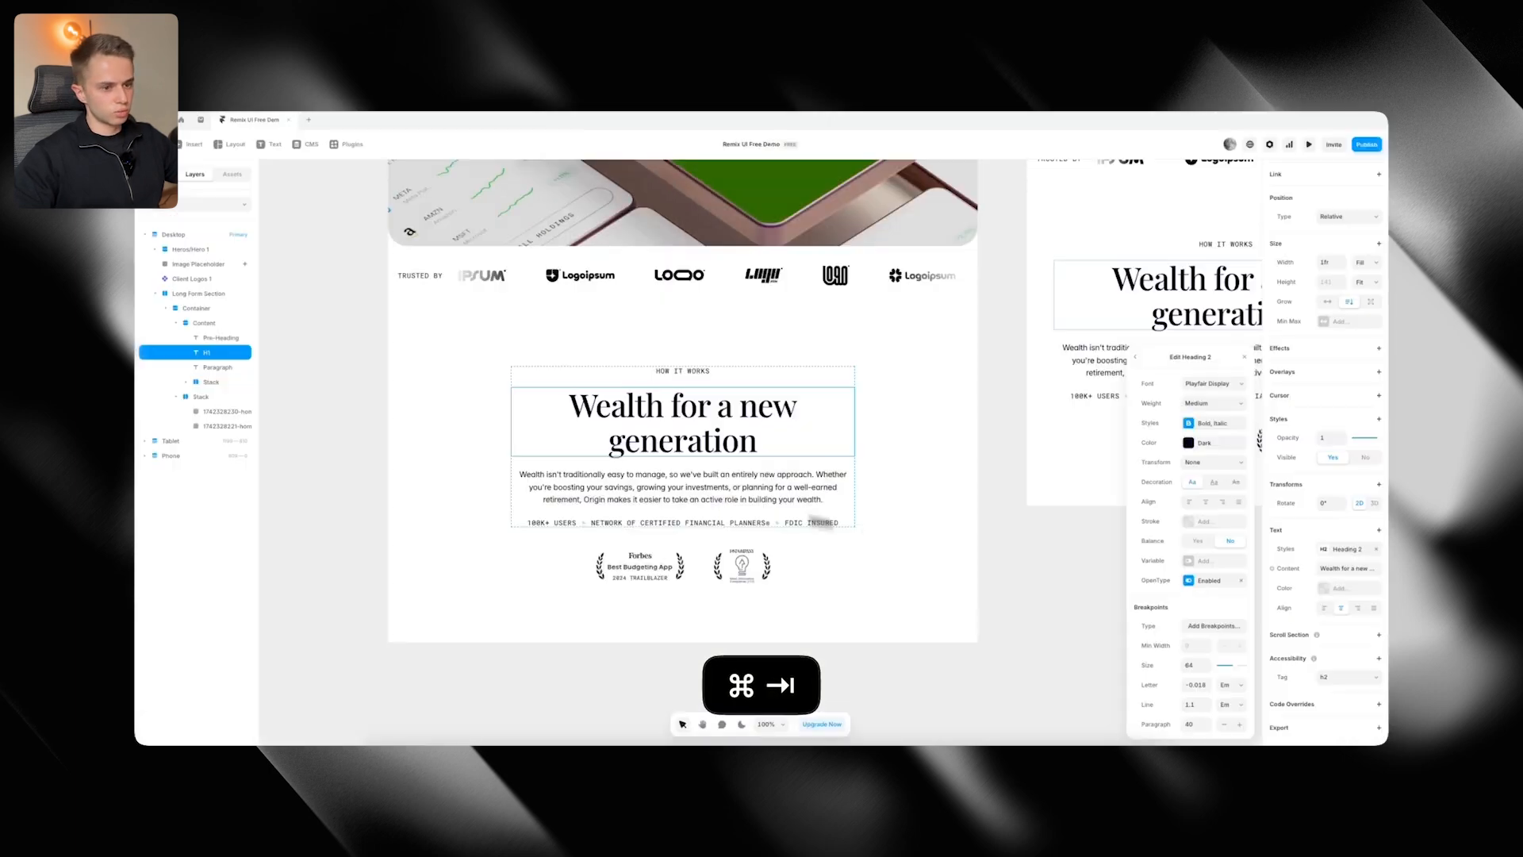
{"action": "left_click", "coordinate": [1198, 668]}
{"action": "type", "text": "58"}
{"action": "key", "text": "super+a"}
{"action": "type", "text": "54"}
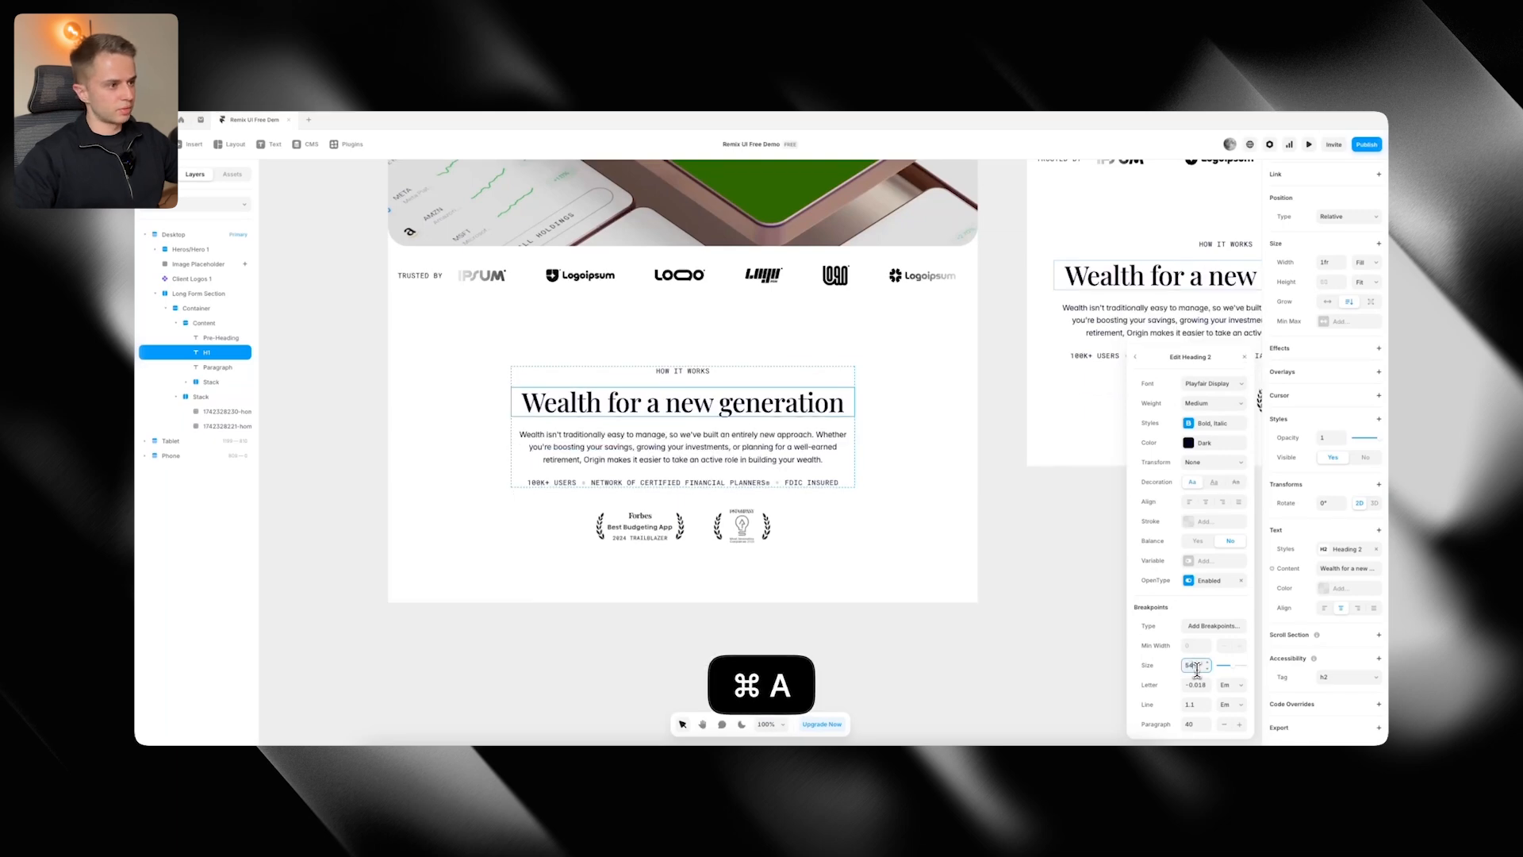
{"action": "left_click", "coordinate": [768, 632]}
{"action": "key", "text": "super+Tab"}
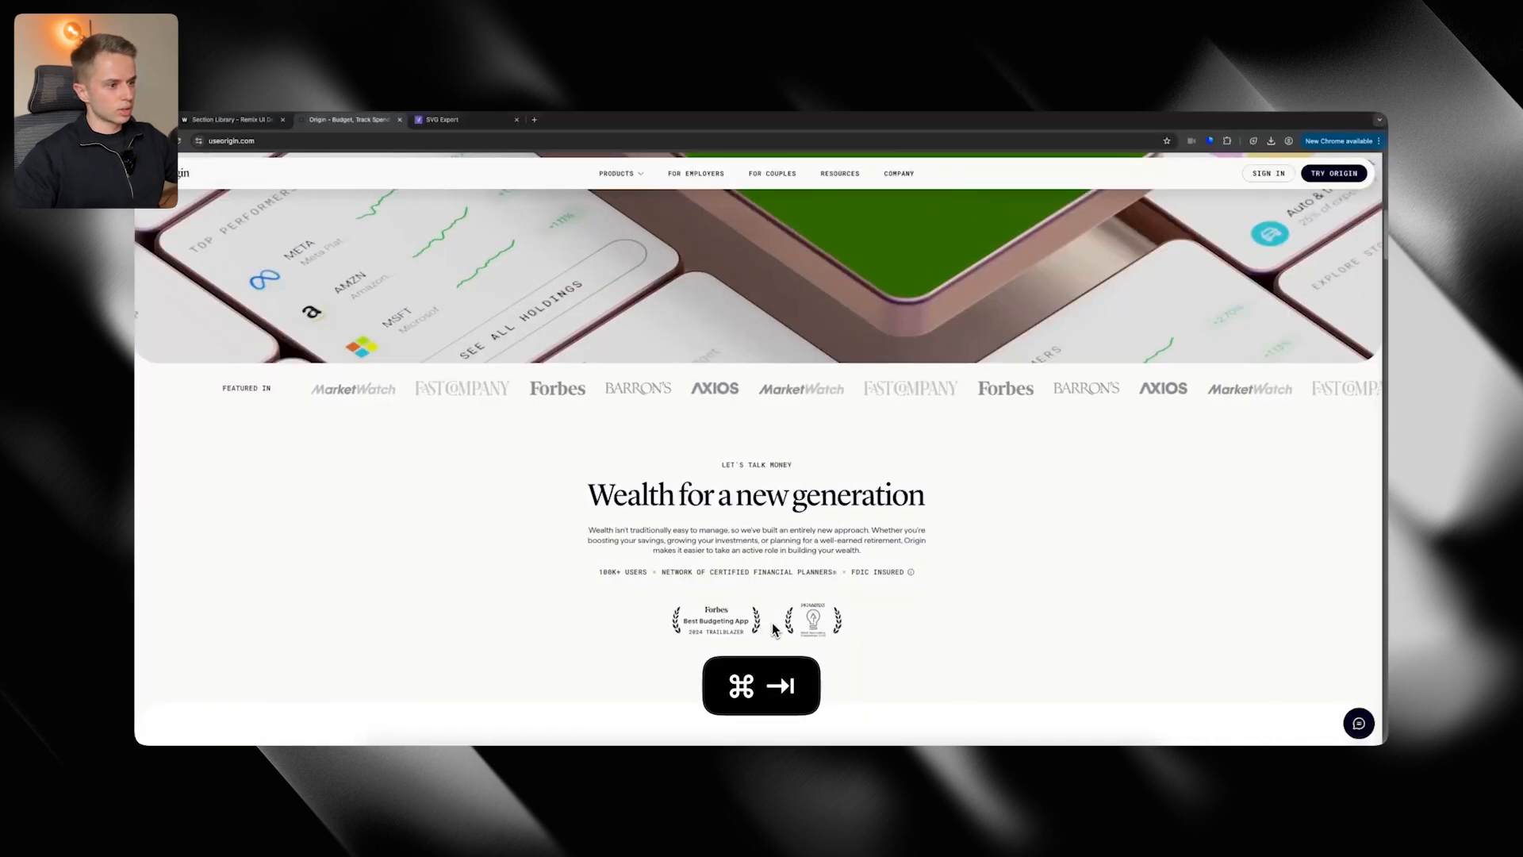
{"action": "key", "text": "super+Tab"}
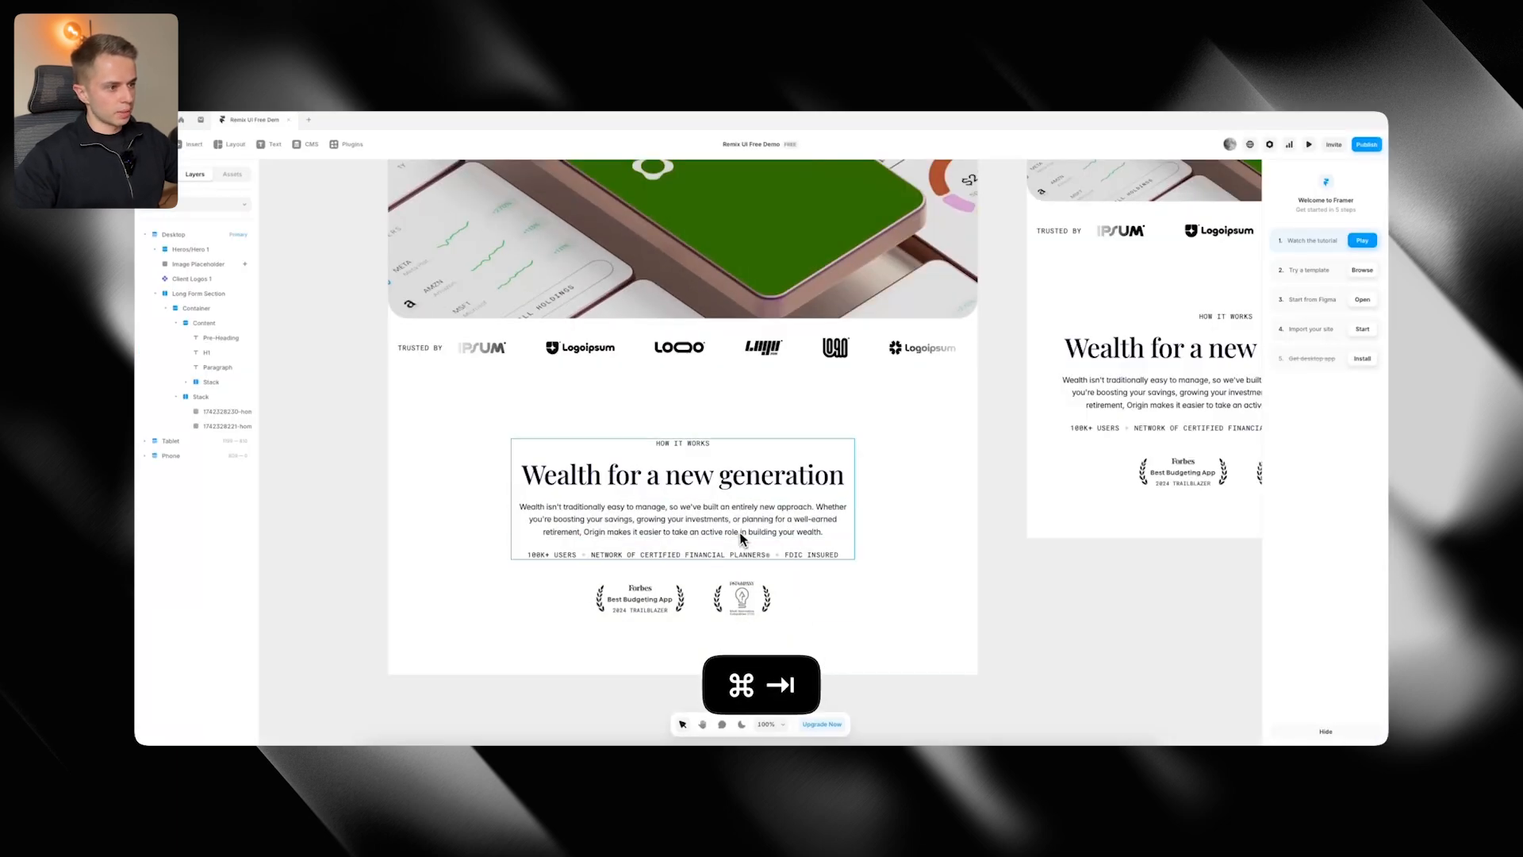
Select the Long Form Section and compare its spacing around the client logos with the Origin website
{"action": "left_click", "coordinate": [735, 434]}
{"action": "scroll", "coordinate": [727, 405], "scroll_direction": "up", "scroll_amount": 2}
{"action": "scroll", "coordinate": [733, 446], "scroll_direction": "up", "scroll_amount": 2}
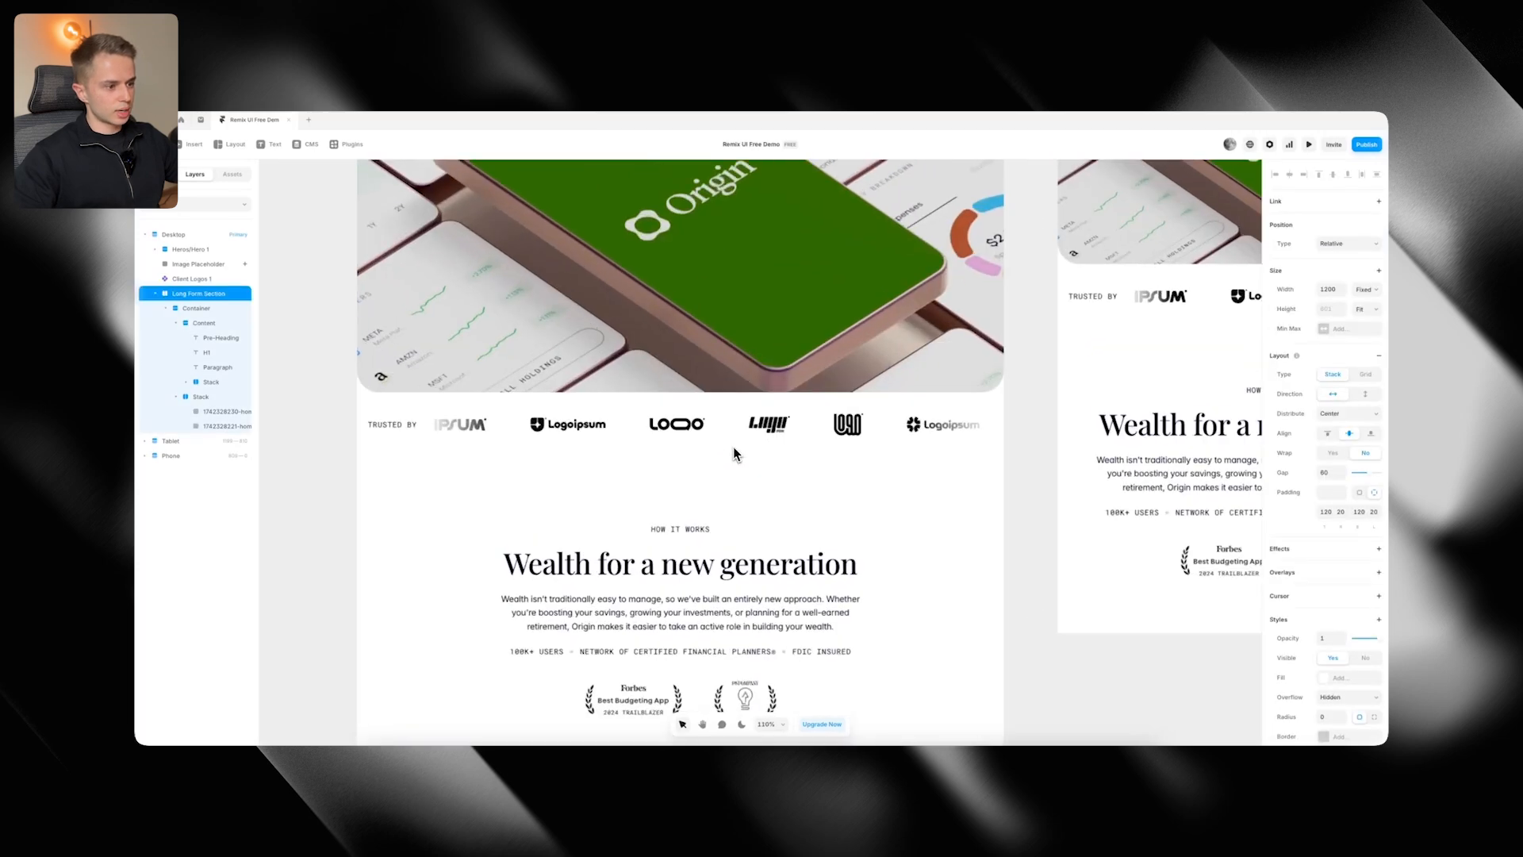
{"action": "key", "text": "super+Tab"}
{"action": "key", "text": "super+Tab"}
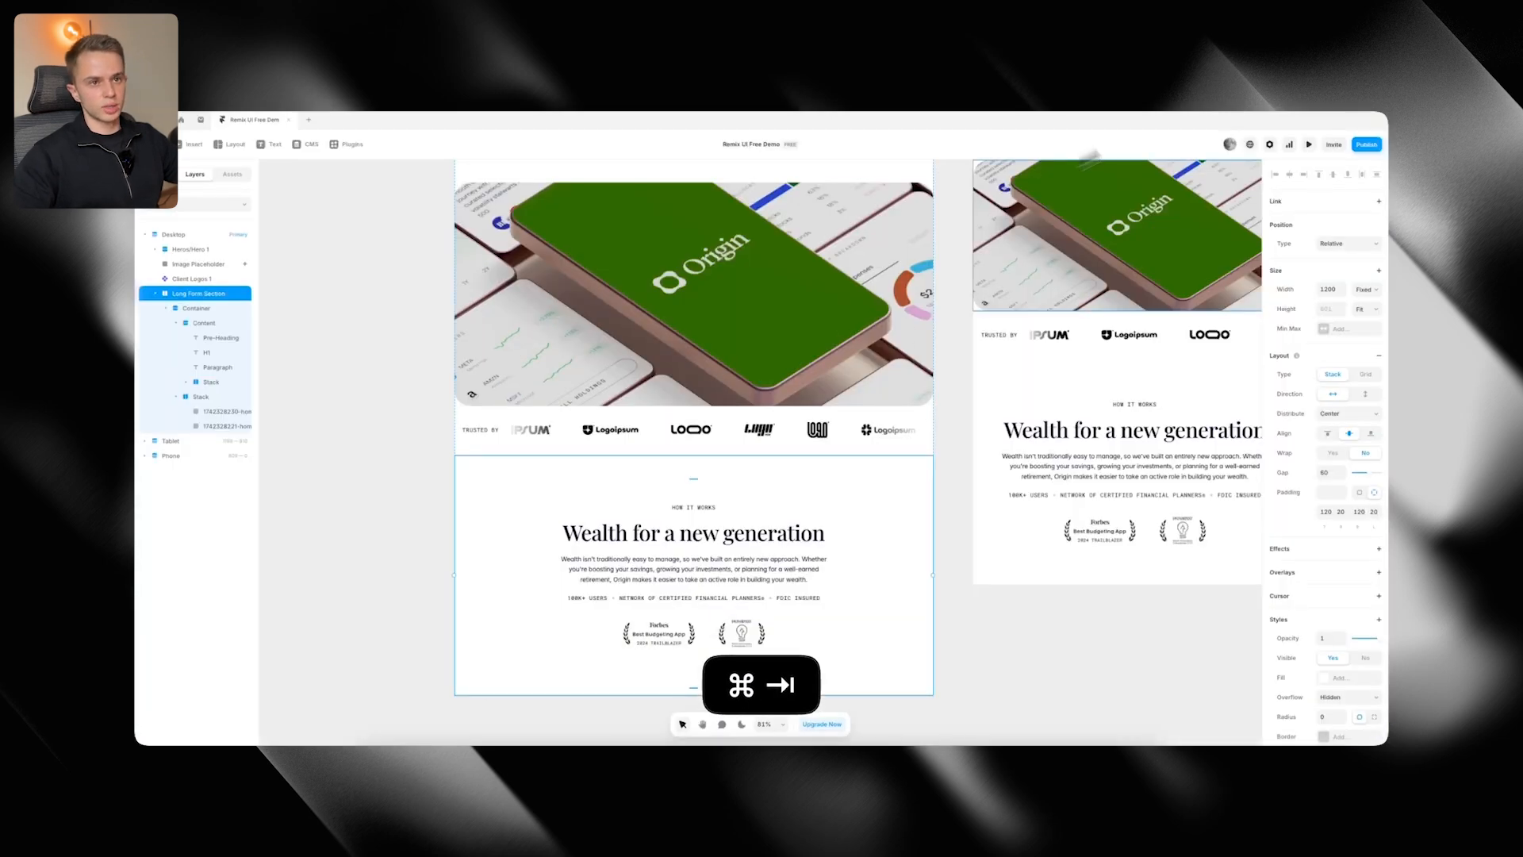
Preview the page at a wider desktop width and compare it from hero to award badges with the Origin website
{"action": "left_click", "coordinate": [1309, 145]}
{"action": "left_click_drag", "start_coordinate": [1054, 442], "coordinate": [1229, 438]}
{"action": "scroll", "coordinate": [1068, 386], "scroll_direction": "down", "scroll_amount": 8}
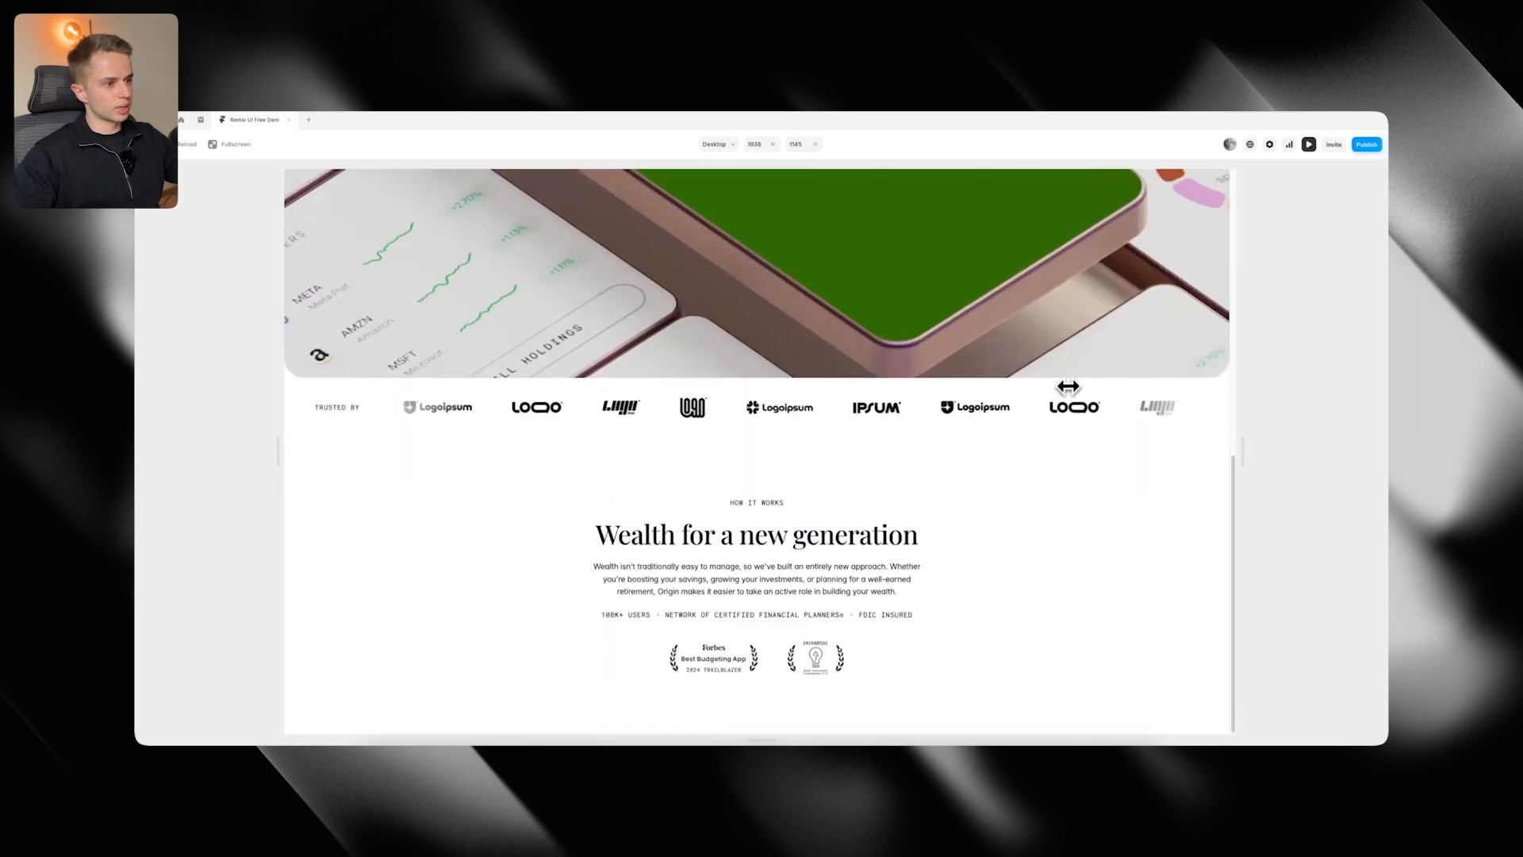
{"action": "scroll", "coordinate": [1068, 386], "scroll_direction": "up", "scroll_amount": 7}
{"action": "key", "text": "super+Tab"}
{"action": "scroll", "coordinate": [650, 282], "scroll_direction": "up", "scroll_amount": 10}
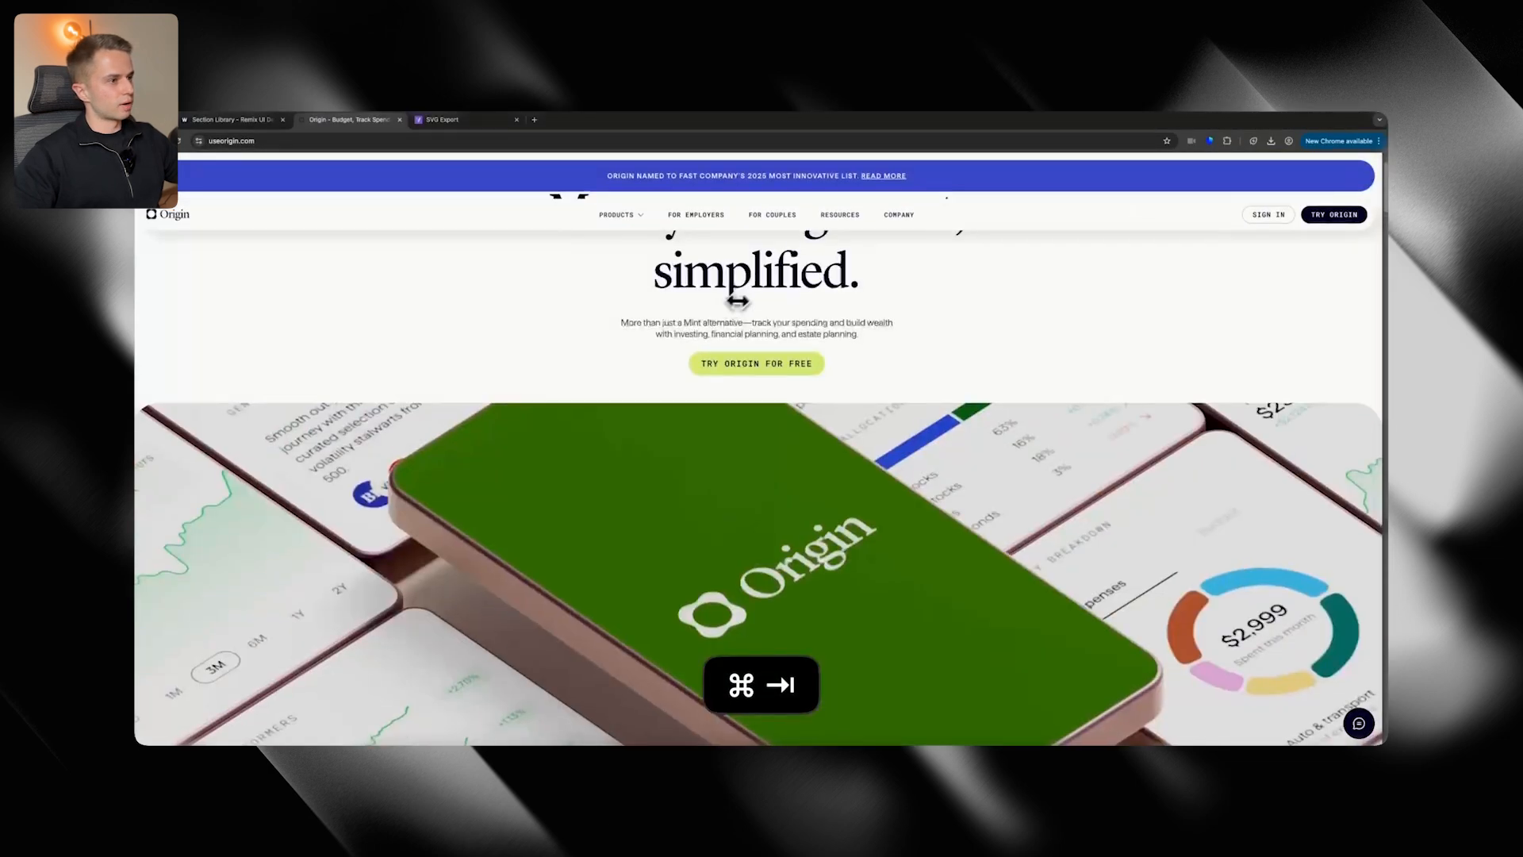
{"action": "key", "text": "super+Tab"}
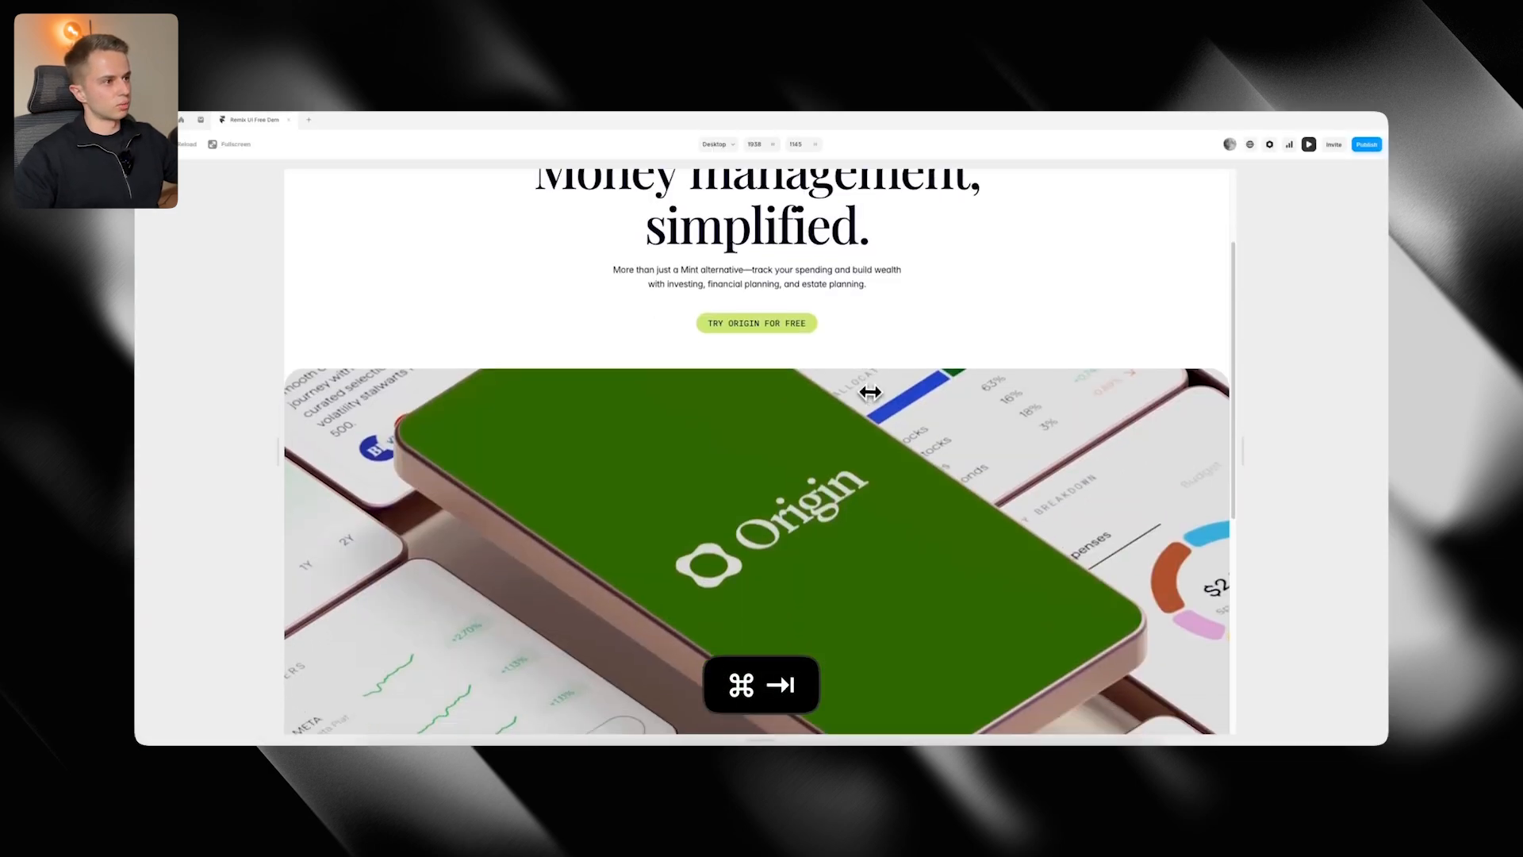
{"action": "scroll", "coordinate": [872, 389], "scroll_direction": "down", "scroll_amount": 5}
{"action": "scroll", "coordinate": [871, 389], "scroll_direction": "up", "scroll_amount": 5}
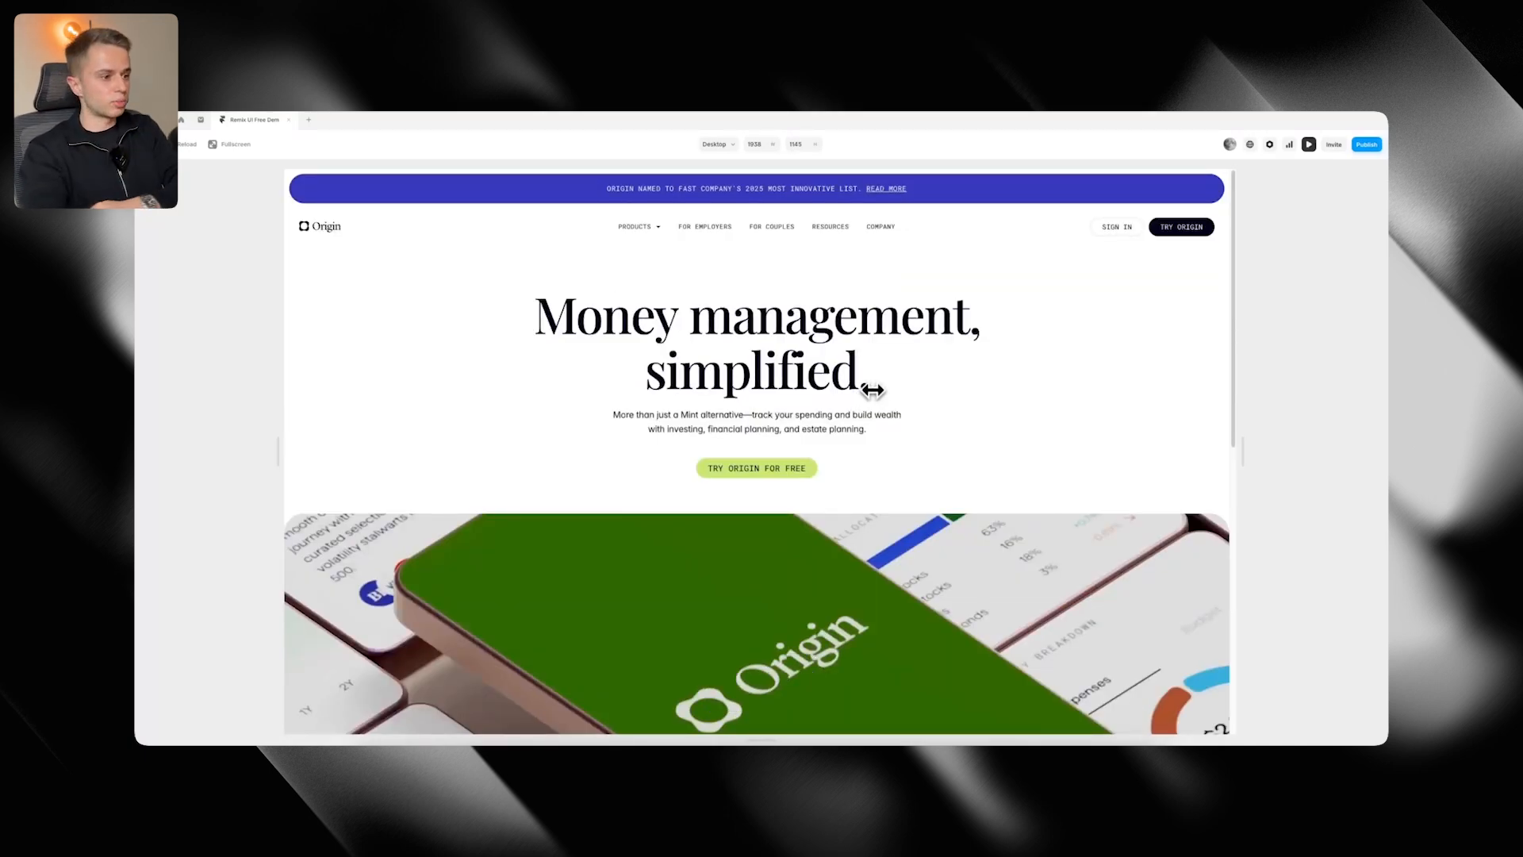
{"action": "scroll", "coordinate": [872, 389], "scroll_direction": "down", "scroll_amount": 5}
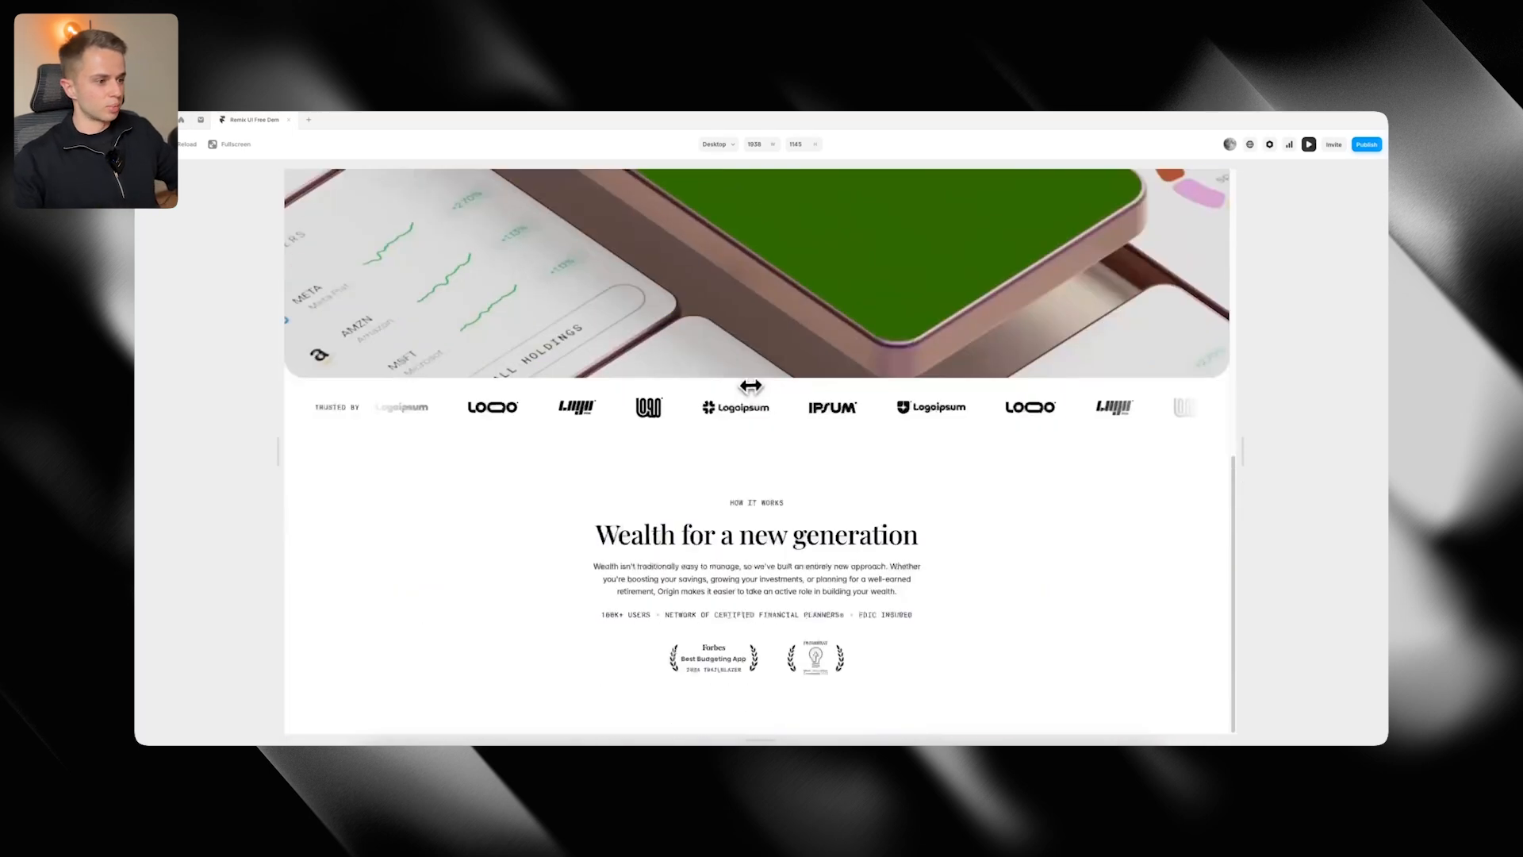
Leave the preview and set the Long Form Section's width to fill its parent so it adapts to each breakpoint
{"action": "scroll", "coordinate": [872, 389], "scroll_direction": "up", "scroll_amount": 1}
{"action": "key", "text": "Escape"}
{"action": "scroll", "coordinate": [706, 549], "scroll_direction": "down", "scroll_amount": 5}
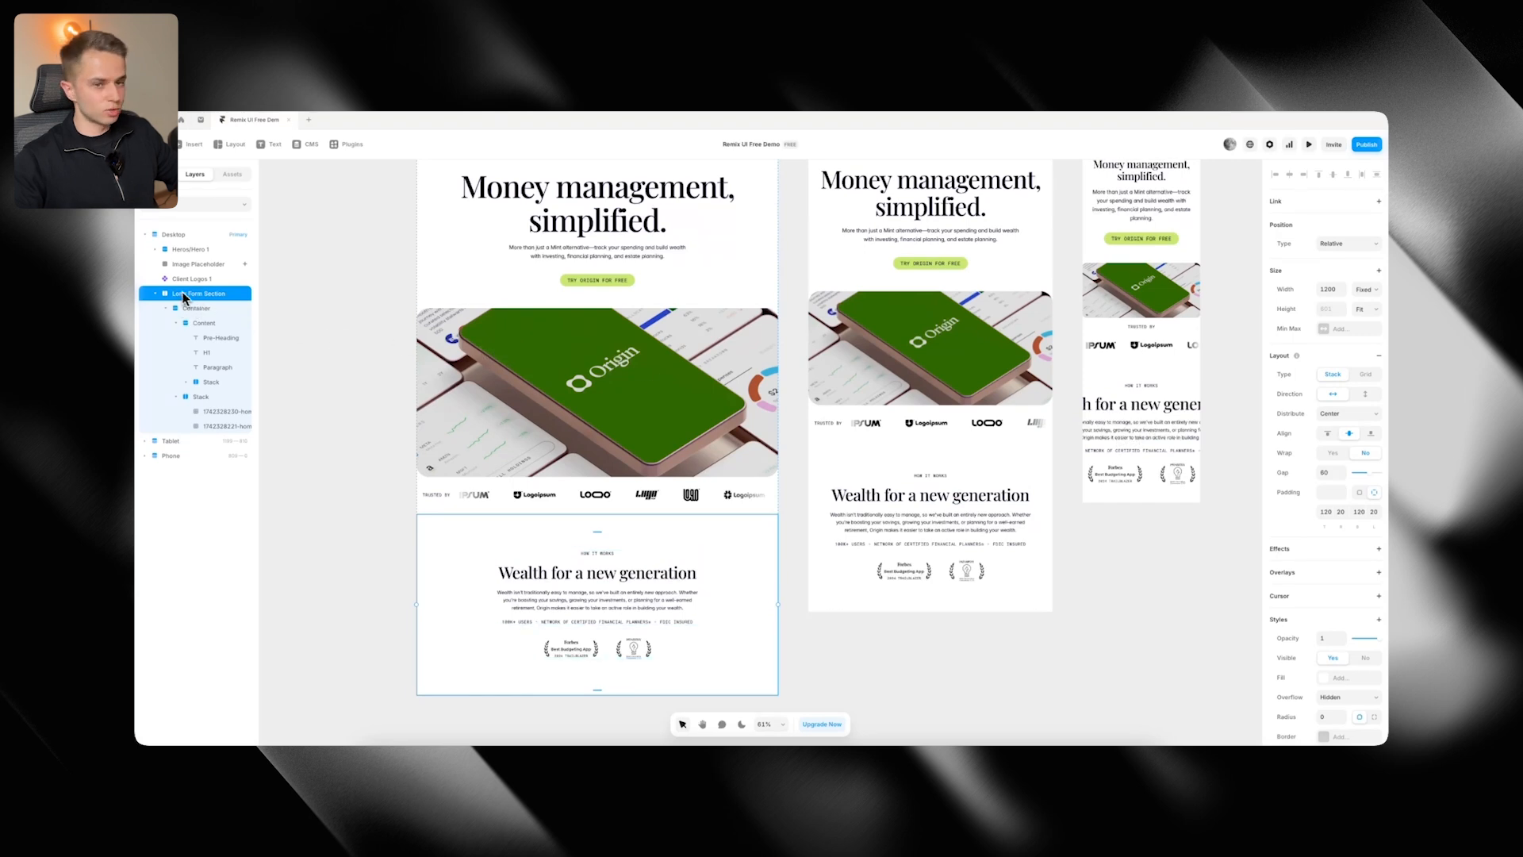
{"action": "left_click", "coordinate": [1367, 311]}
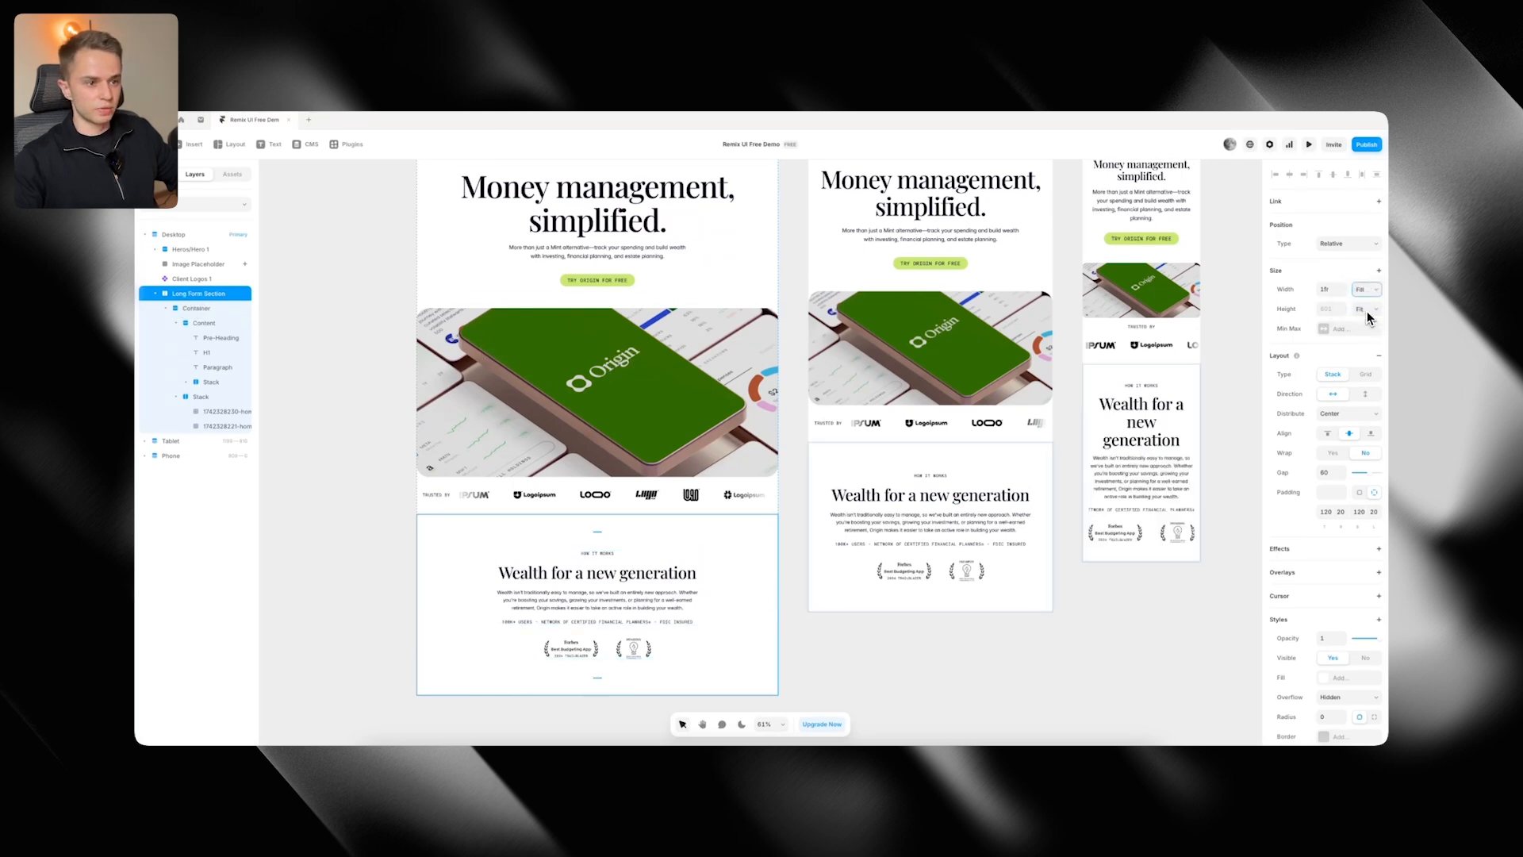
Add breakpoints to the Heading 2 text style used by the "Wealth for a new generation" heading
{"action": "left_click", "coordinate": [671, 573]}
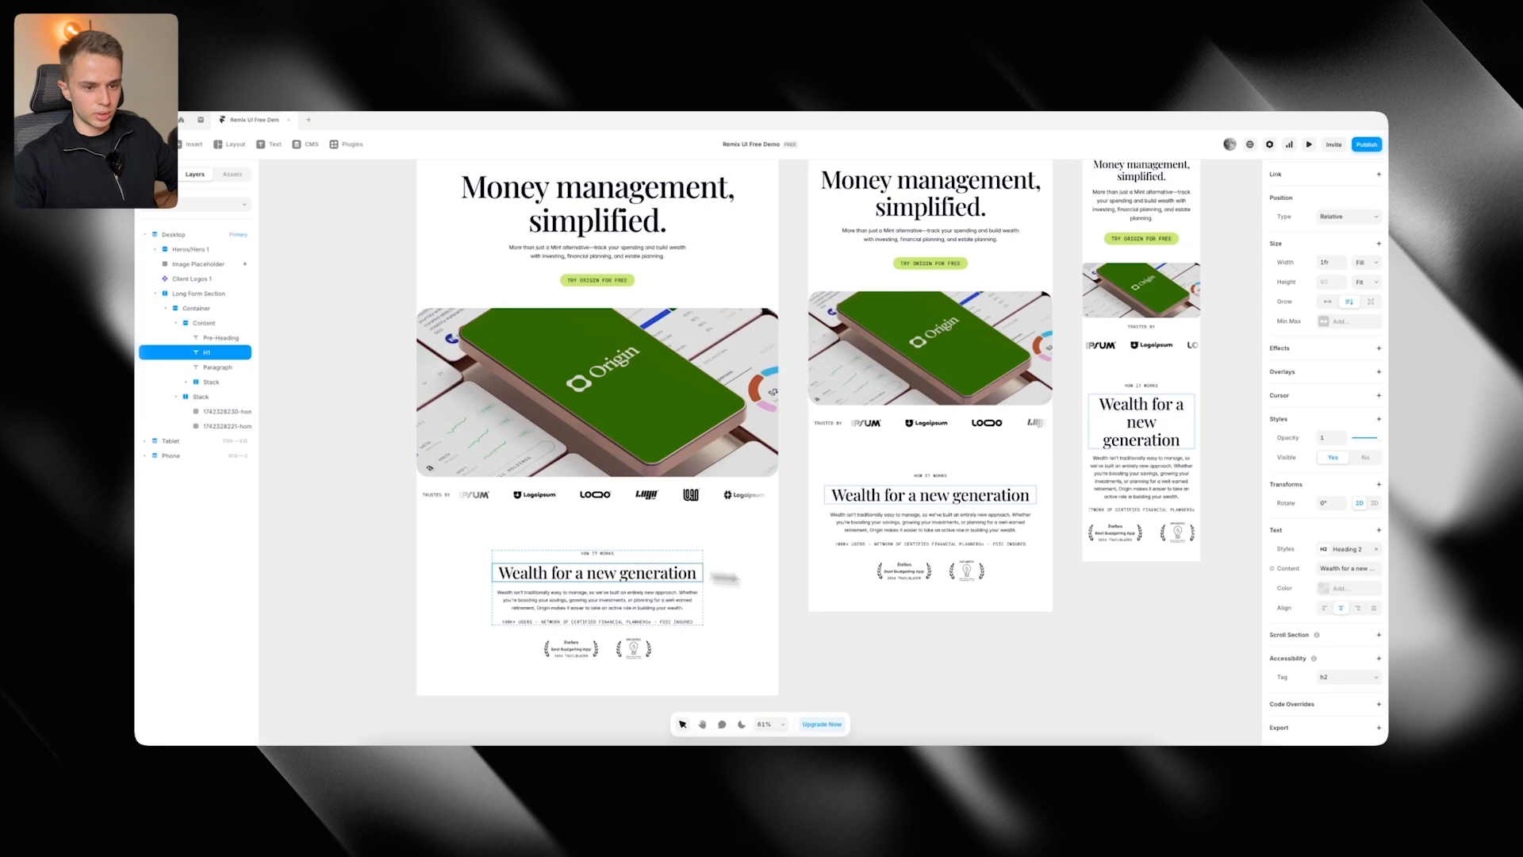
{"action": "left_click", "coordinate": [1330, 549]}
{"action": "left_click", "coordinate": [1238, 616]}
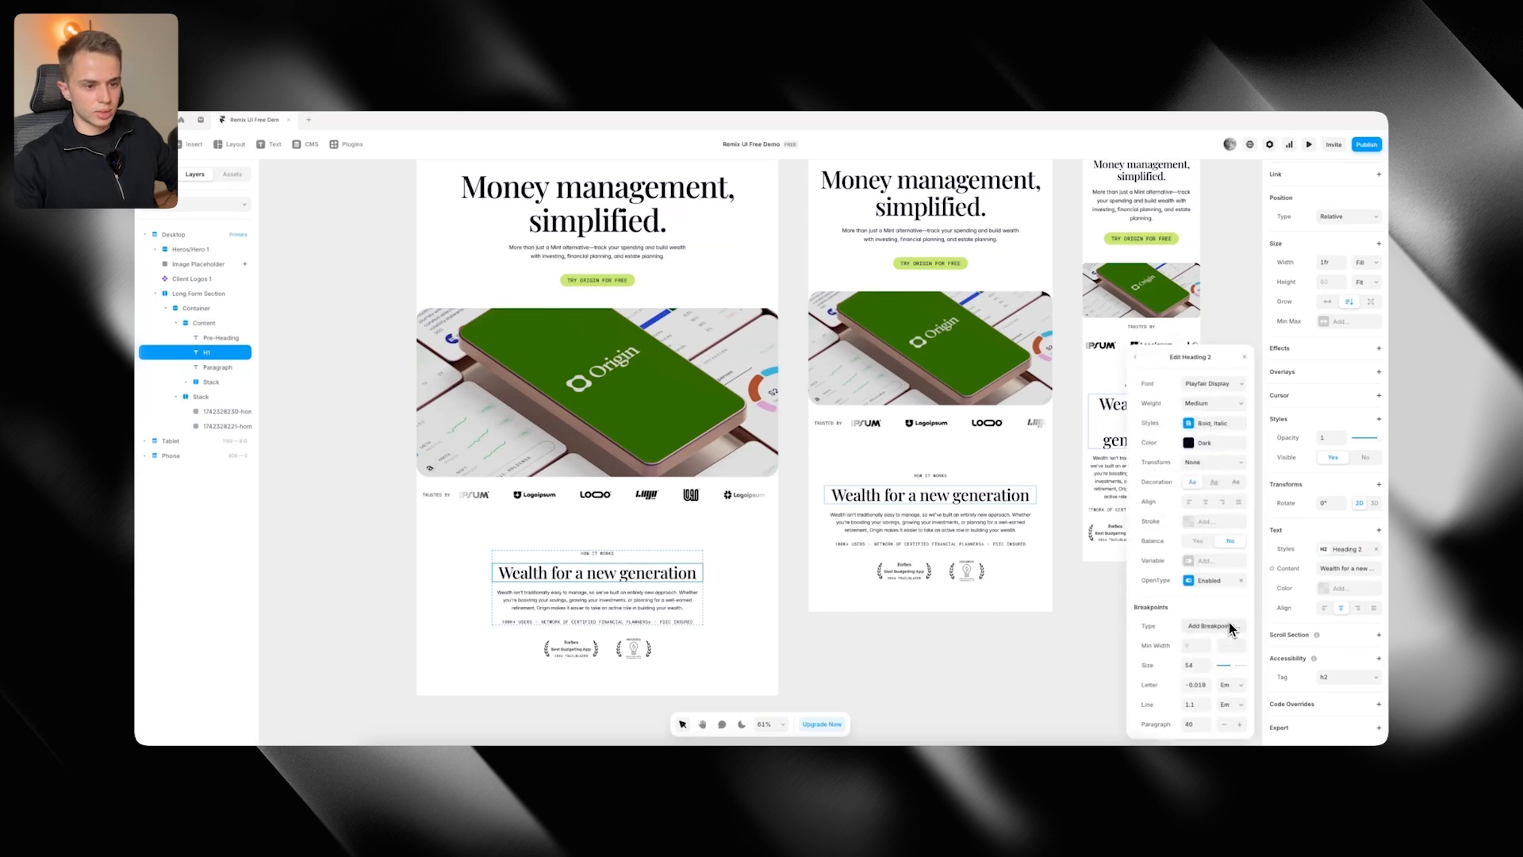
{"action": "left_click", "coordinate": [1214, 626]}
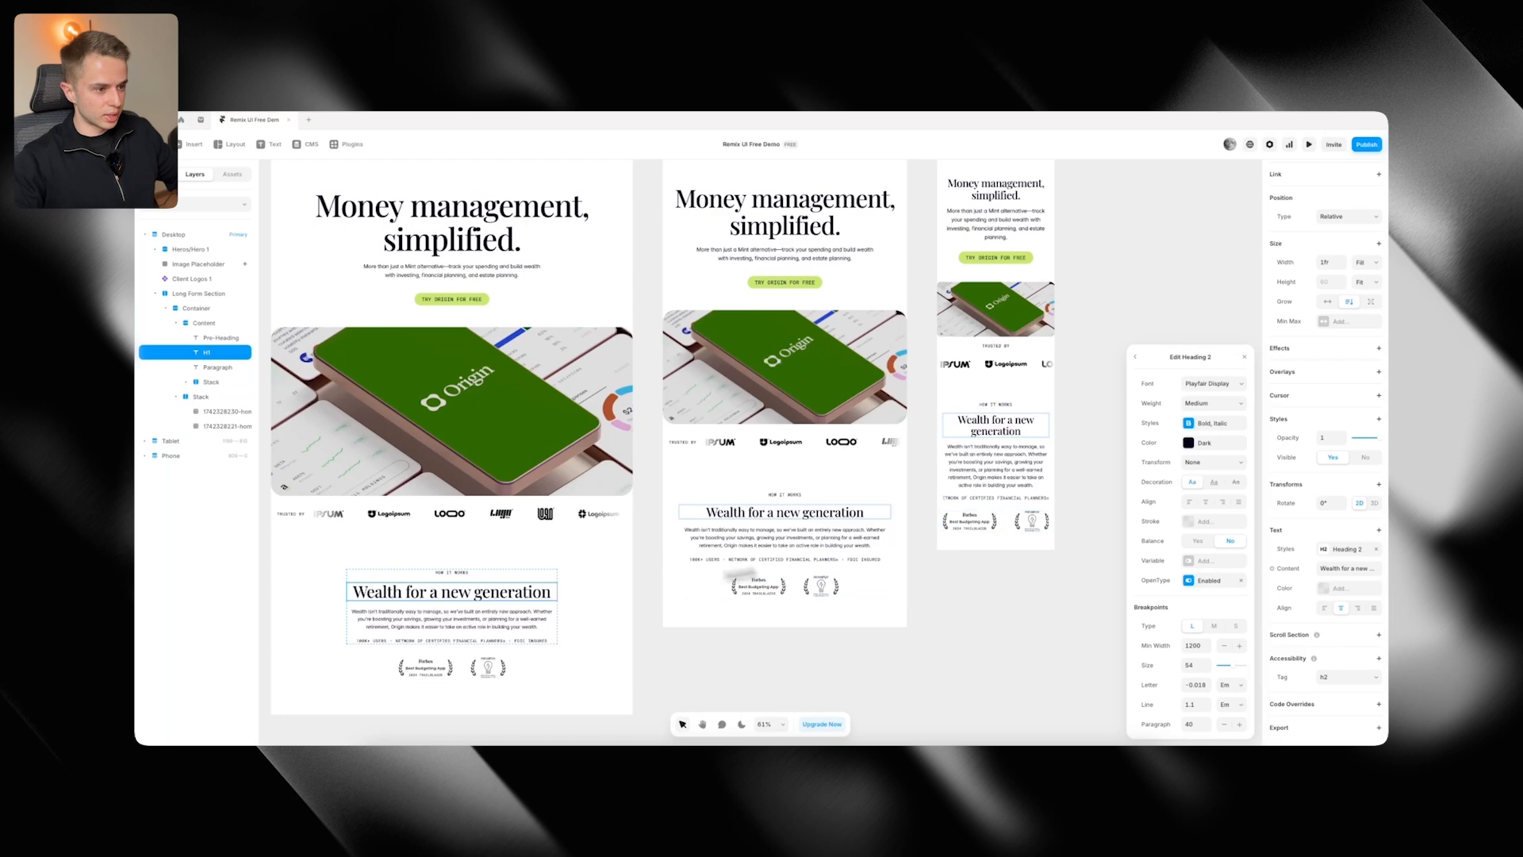
Enable wrapping on the trust label stack below the Long Form Section's paragraph
{"action": "left_click", "coordinate": [517, 643]}
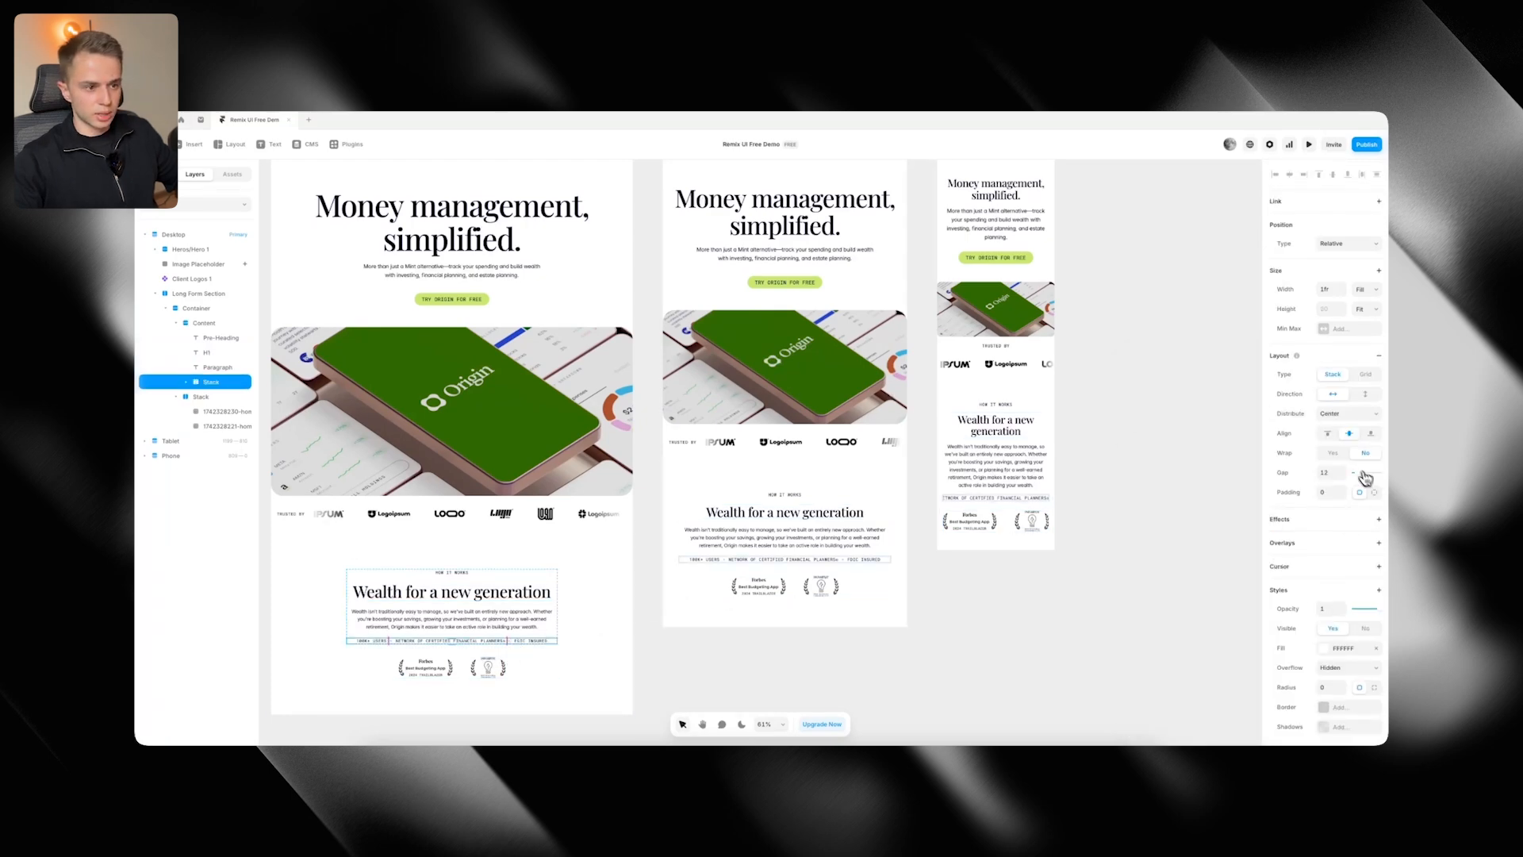
{"action": "left_click", "coordinate": [1333, 453]}
{"action": "left_click", "coordinate": [1108, 501]}
Examine the page from navigation to award badges across the desktop, tablet and phone layouts
{"action": "scroll", "coordinate": [1087, 486], "scroll_direction": "up", "scroll_amount": 5}
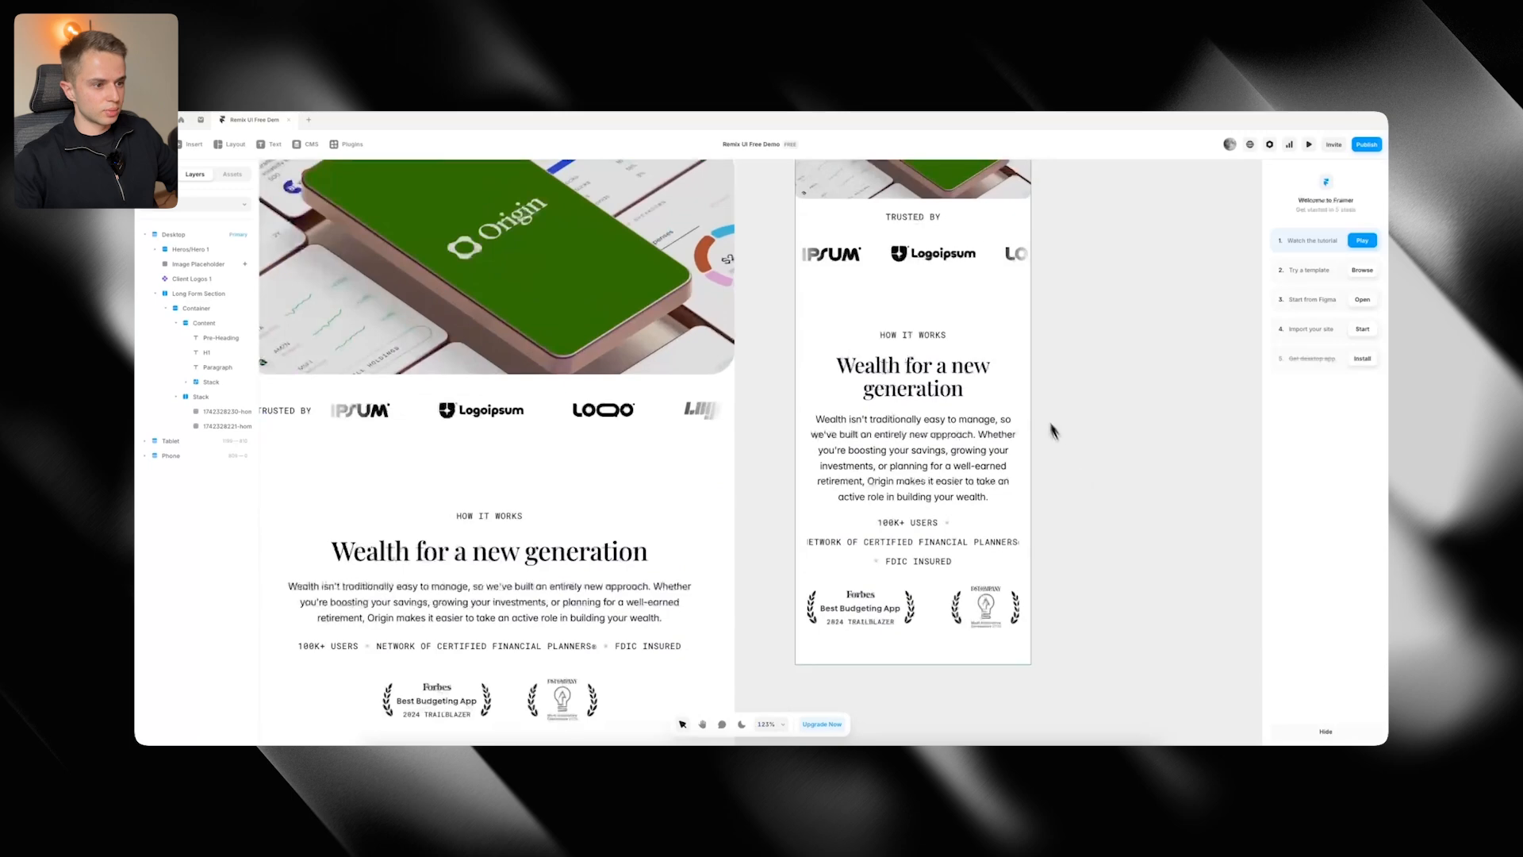
{"action": "scroll", "coordinate": [1040, 357], "scroll_direction": "up", "scroll_amount": 10}
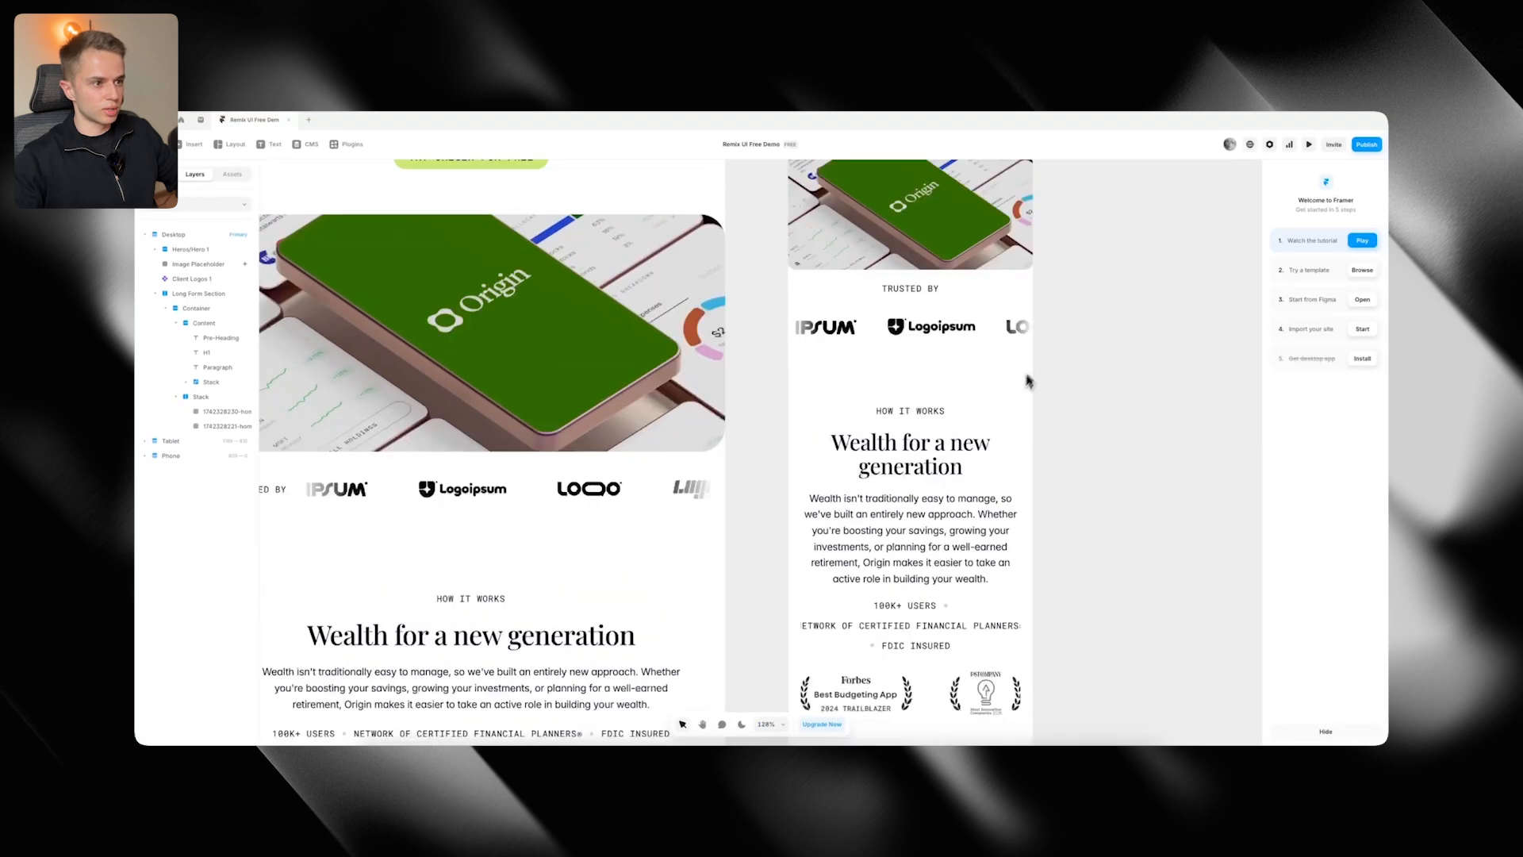
{"action": "scroll", "coordinate": [1190, 415], "scroll_direction": "down", "scroll_amount": 8}
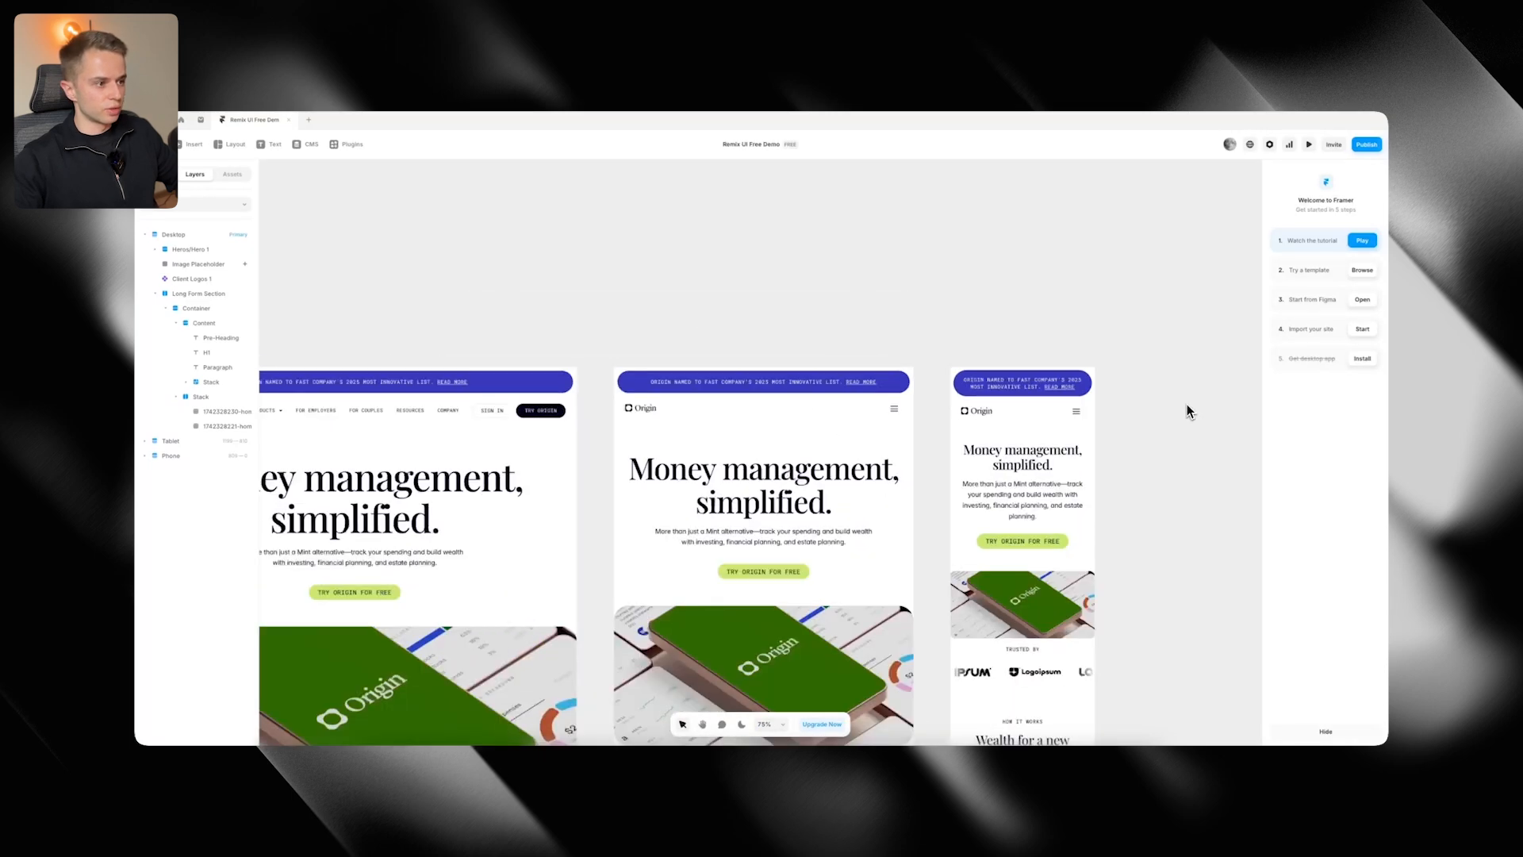
{"action": "scroll", "coordinate": [1174, 412], "scroll_direction": "down", "scroll_amount": 6}
{"action": "scroll", "coordinate": [1092, 411], "scroll_direction": "up", "scroll_amount": 5}
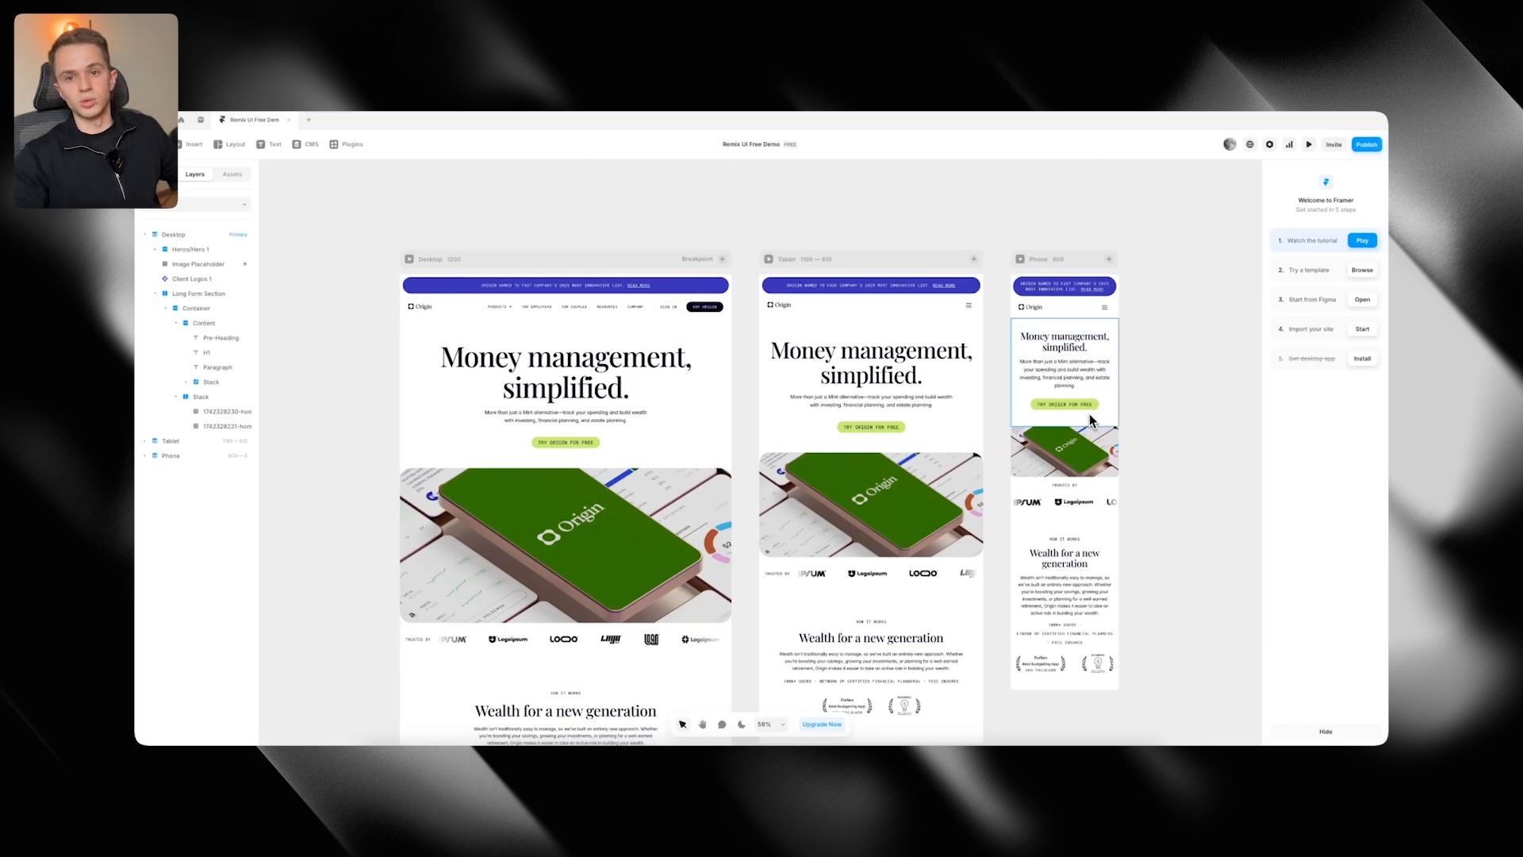
{"action": "scroll", "coordinate": [1040, 317], "scroll_direction": "down", "scroll_amount": 1}
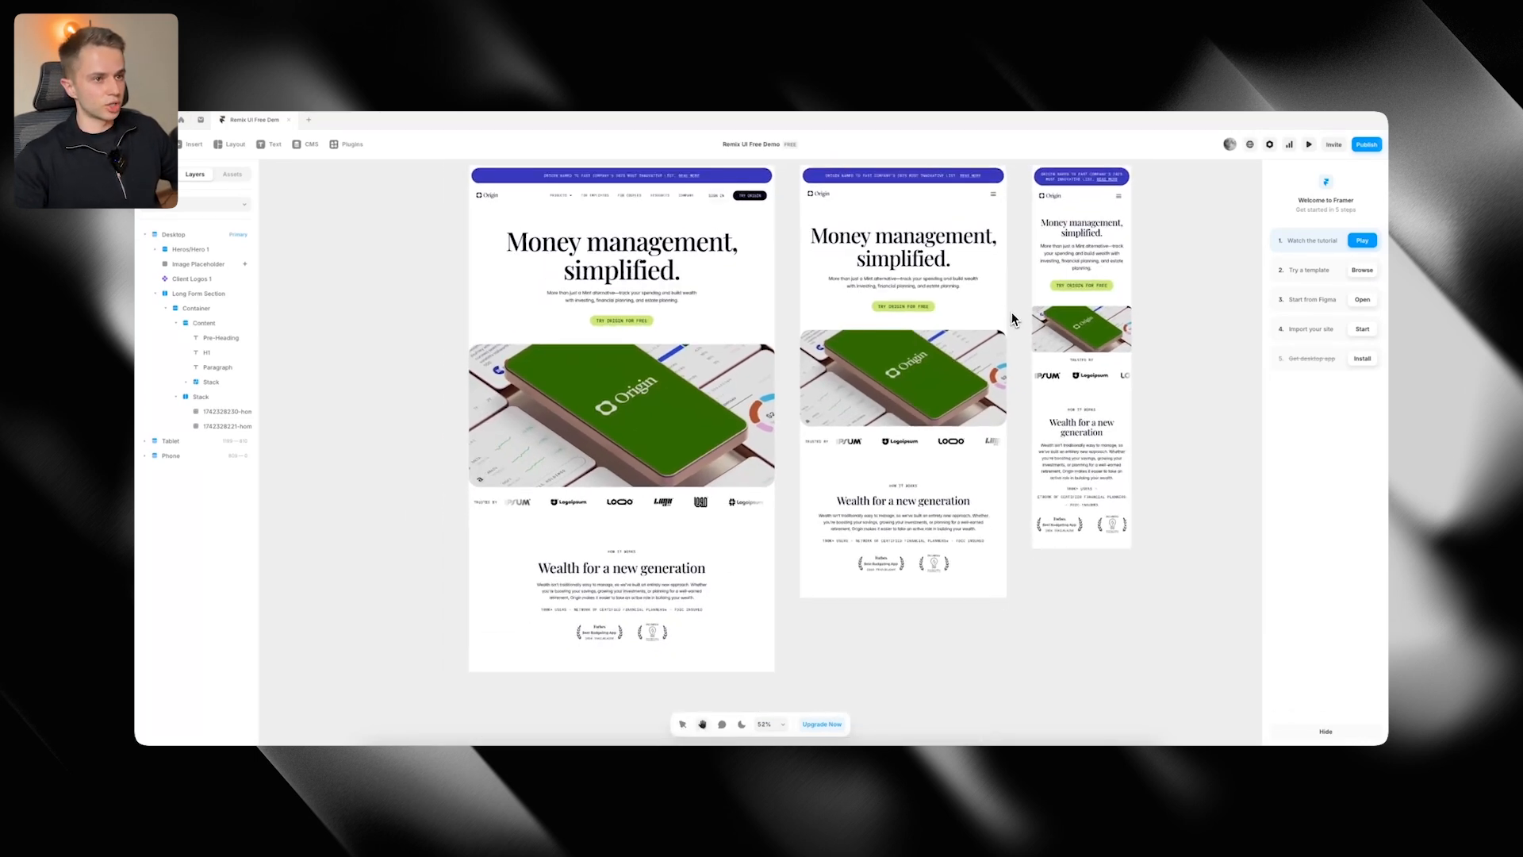